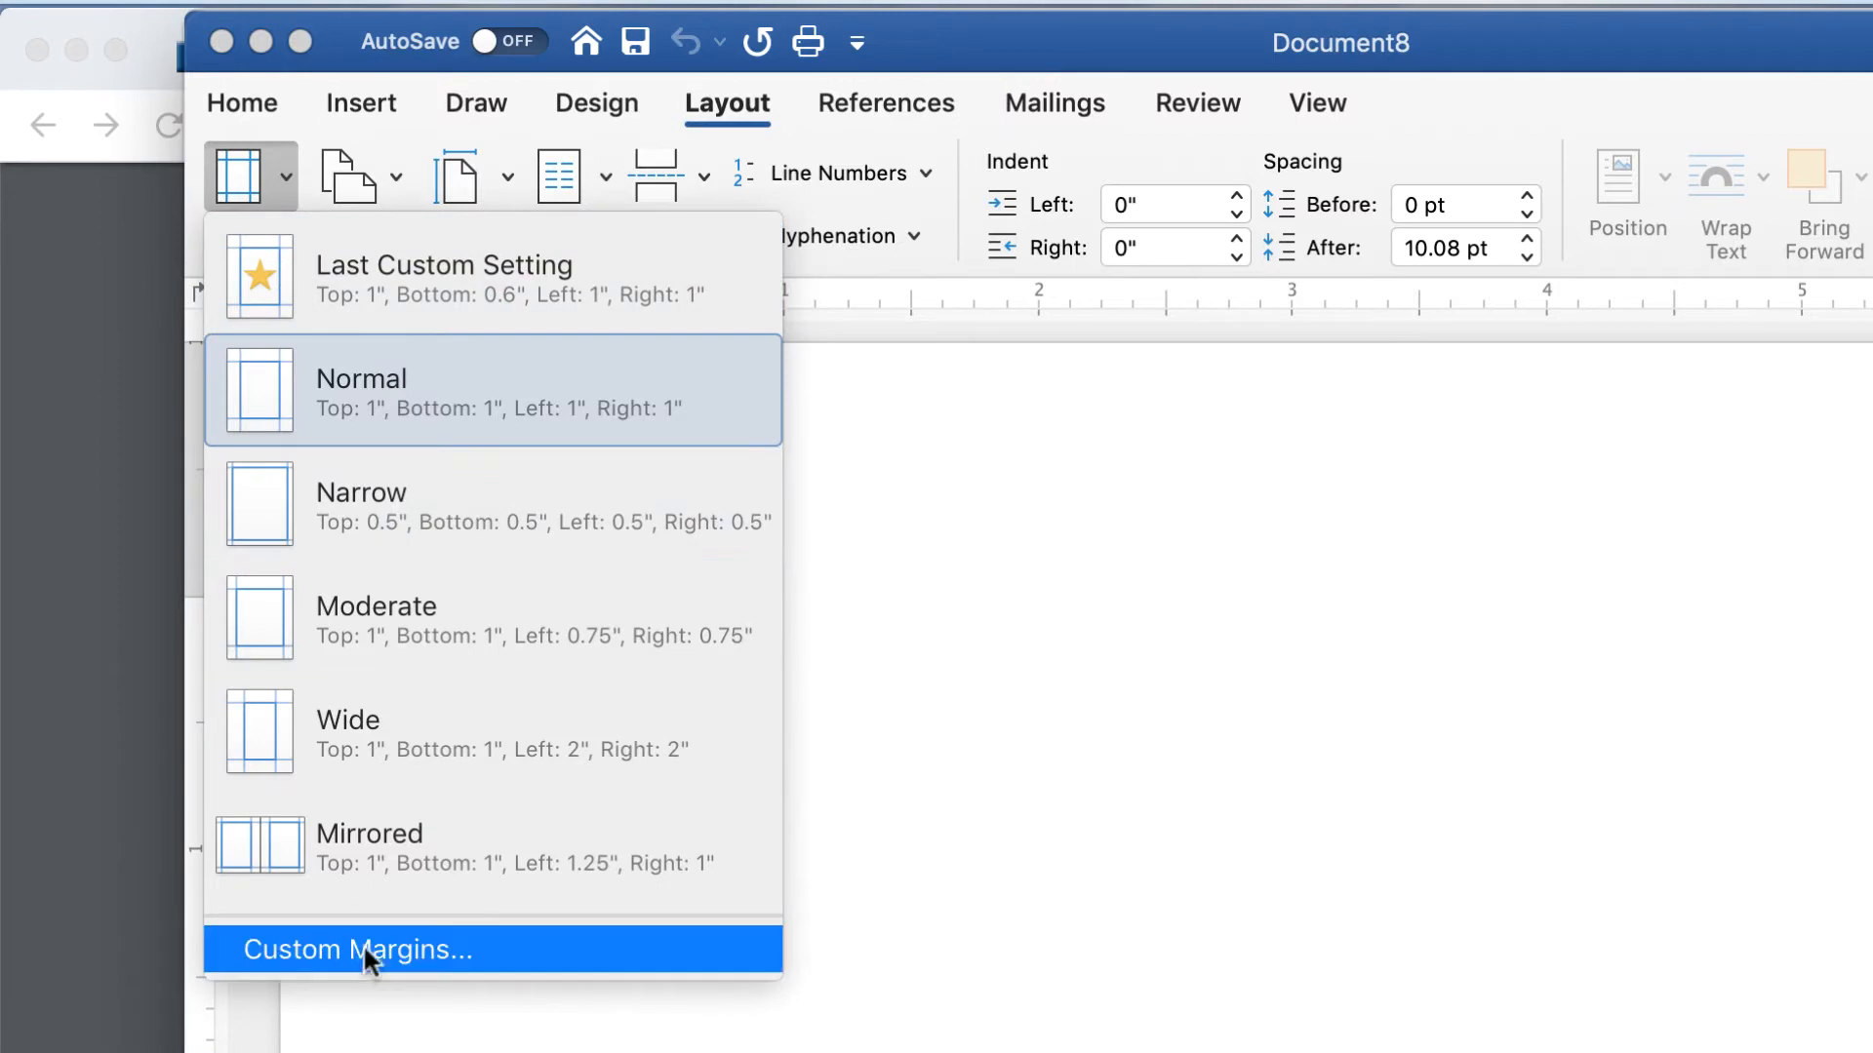
Set custom left and right margins of 1.25 inches for the whole document
left_click(365, 941)
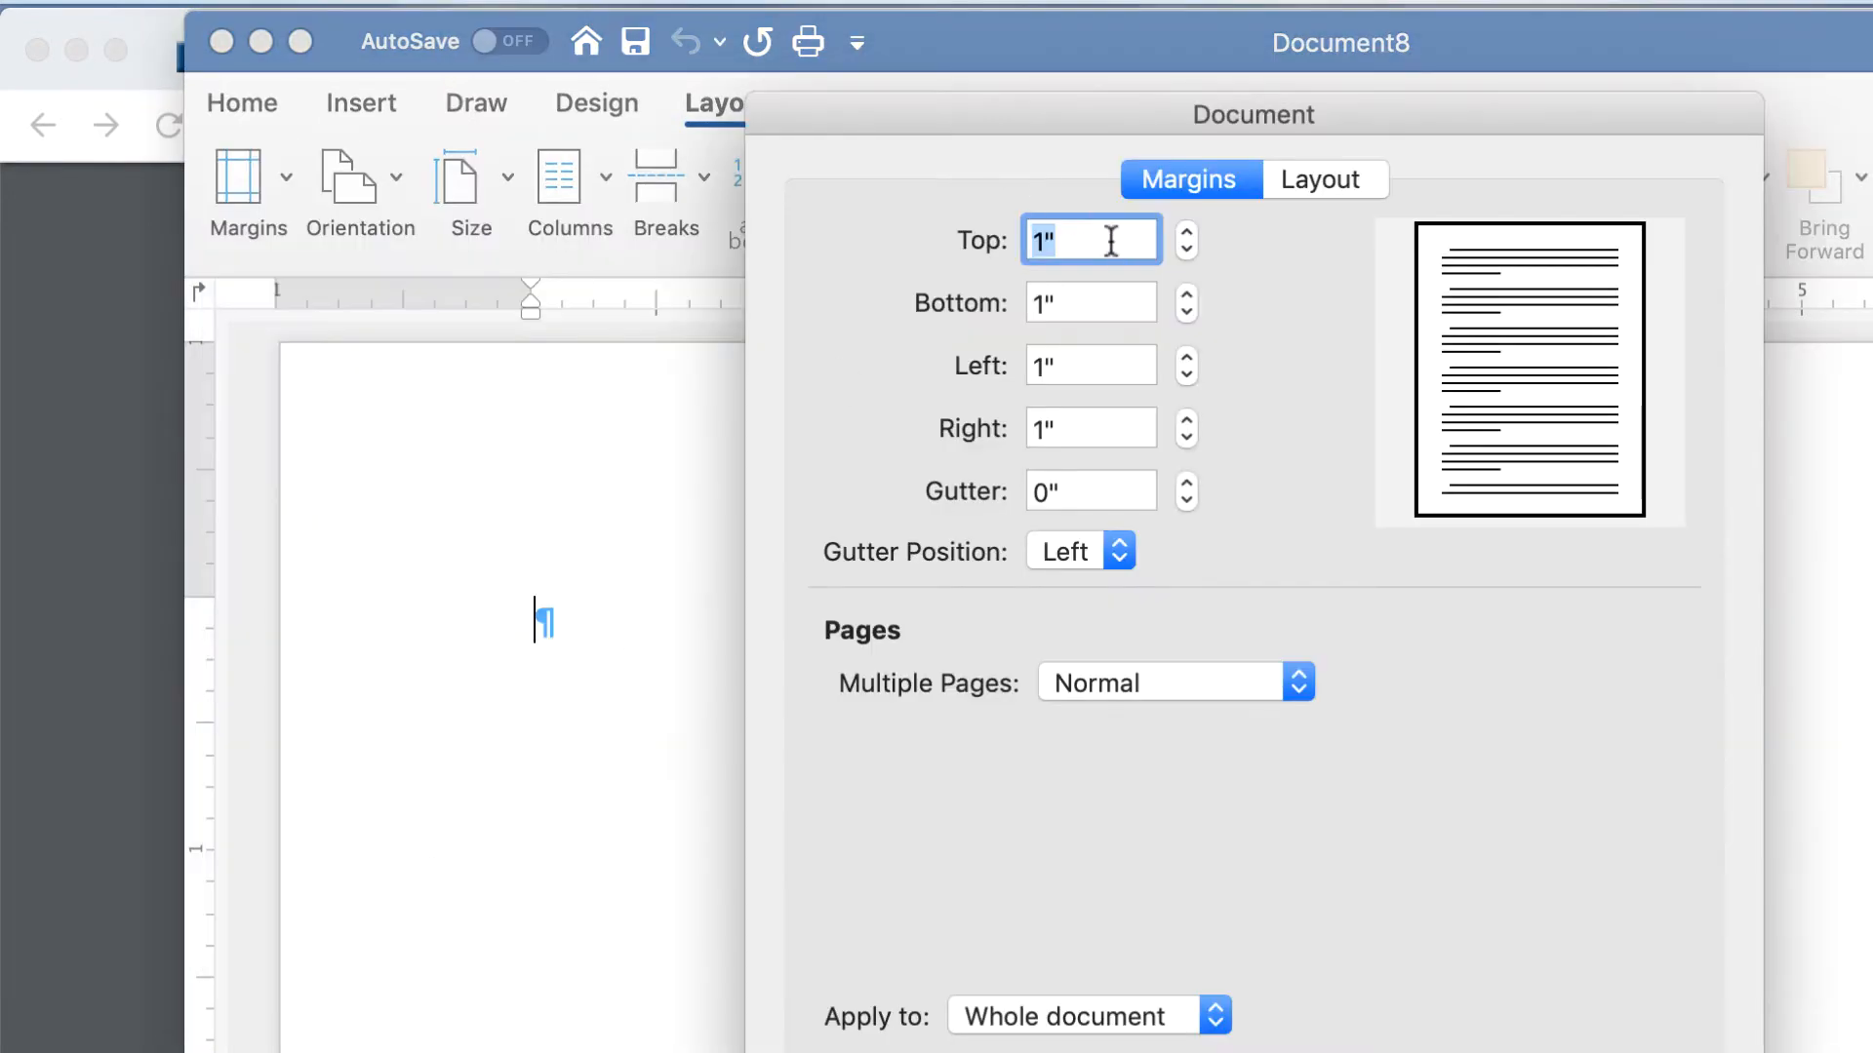
left_click(1088, 363)
type("1.25")
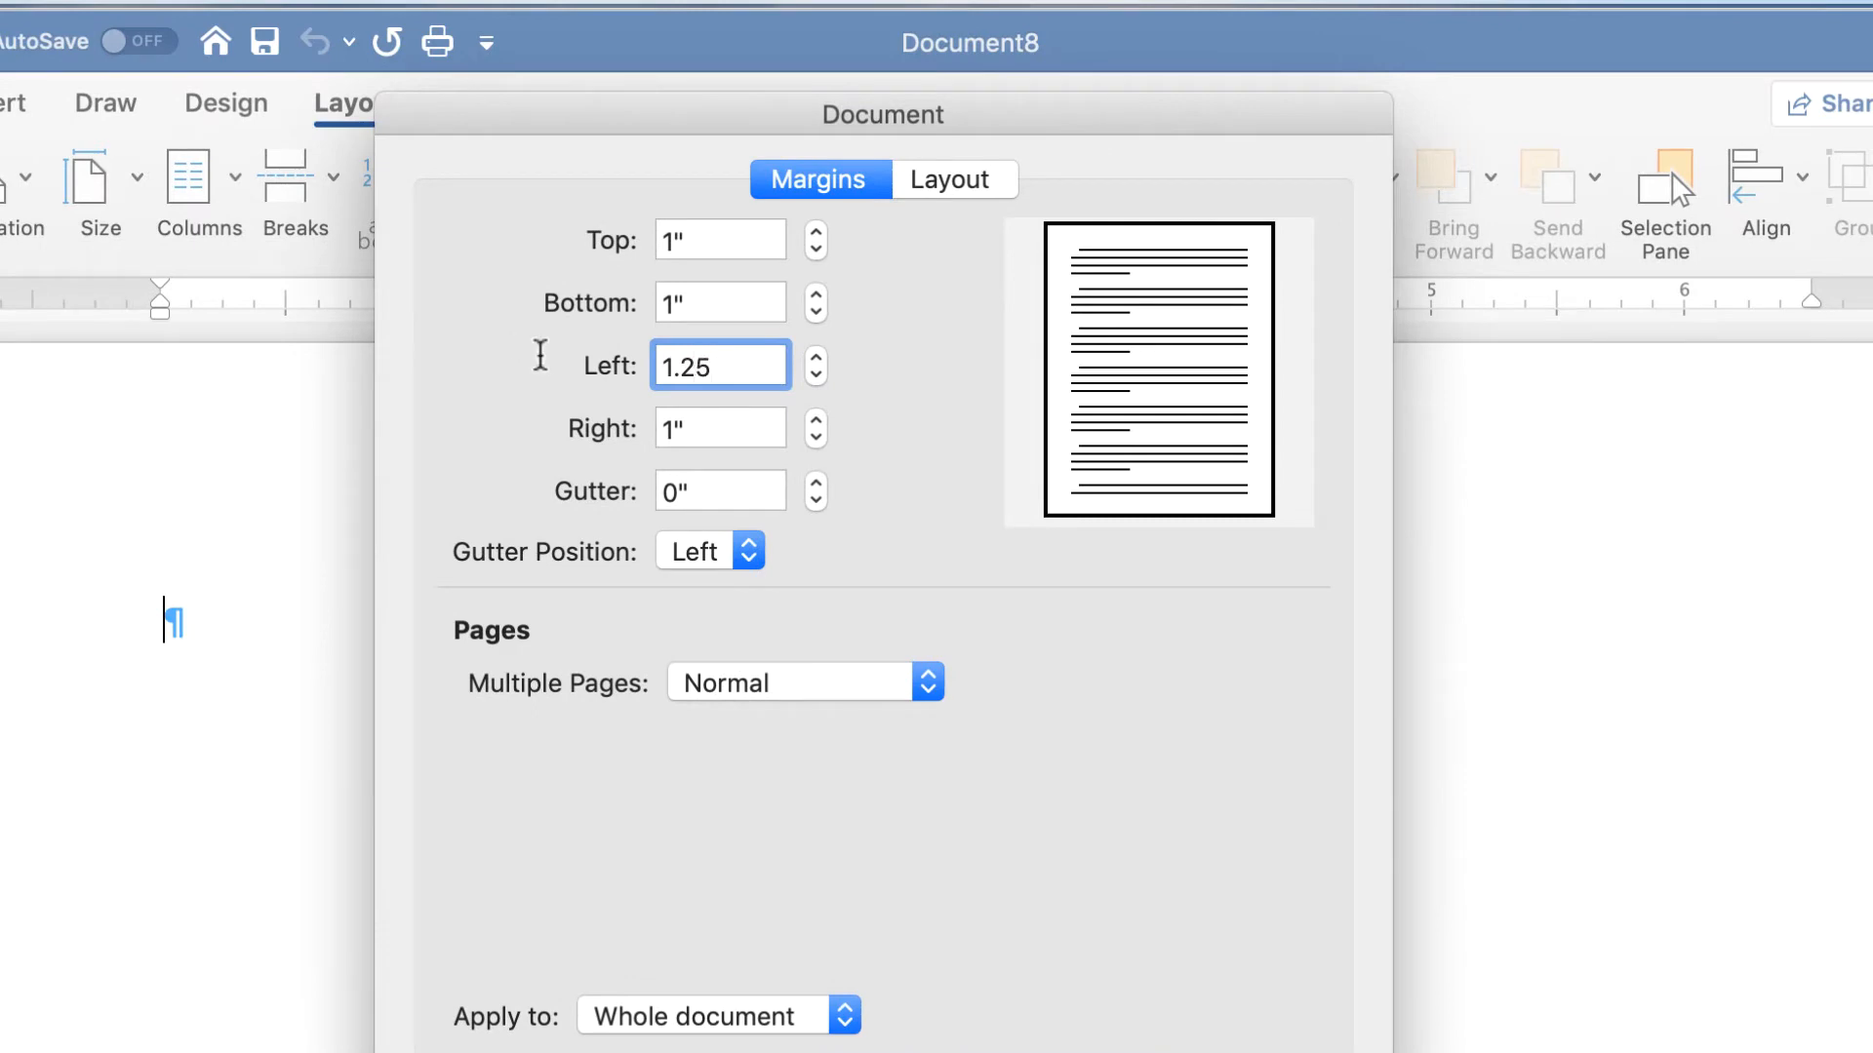
left_click(719, 429)
type("1")
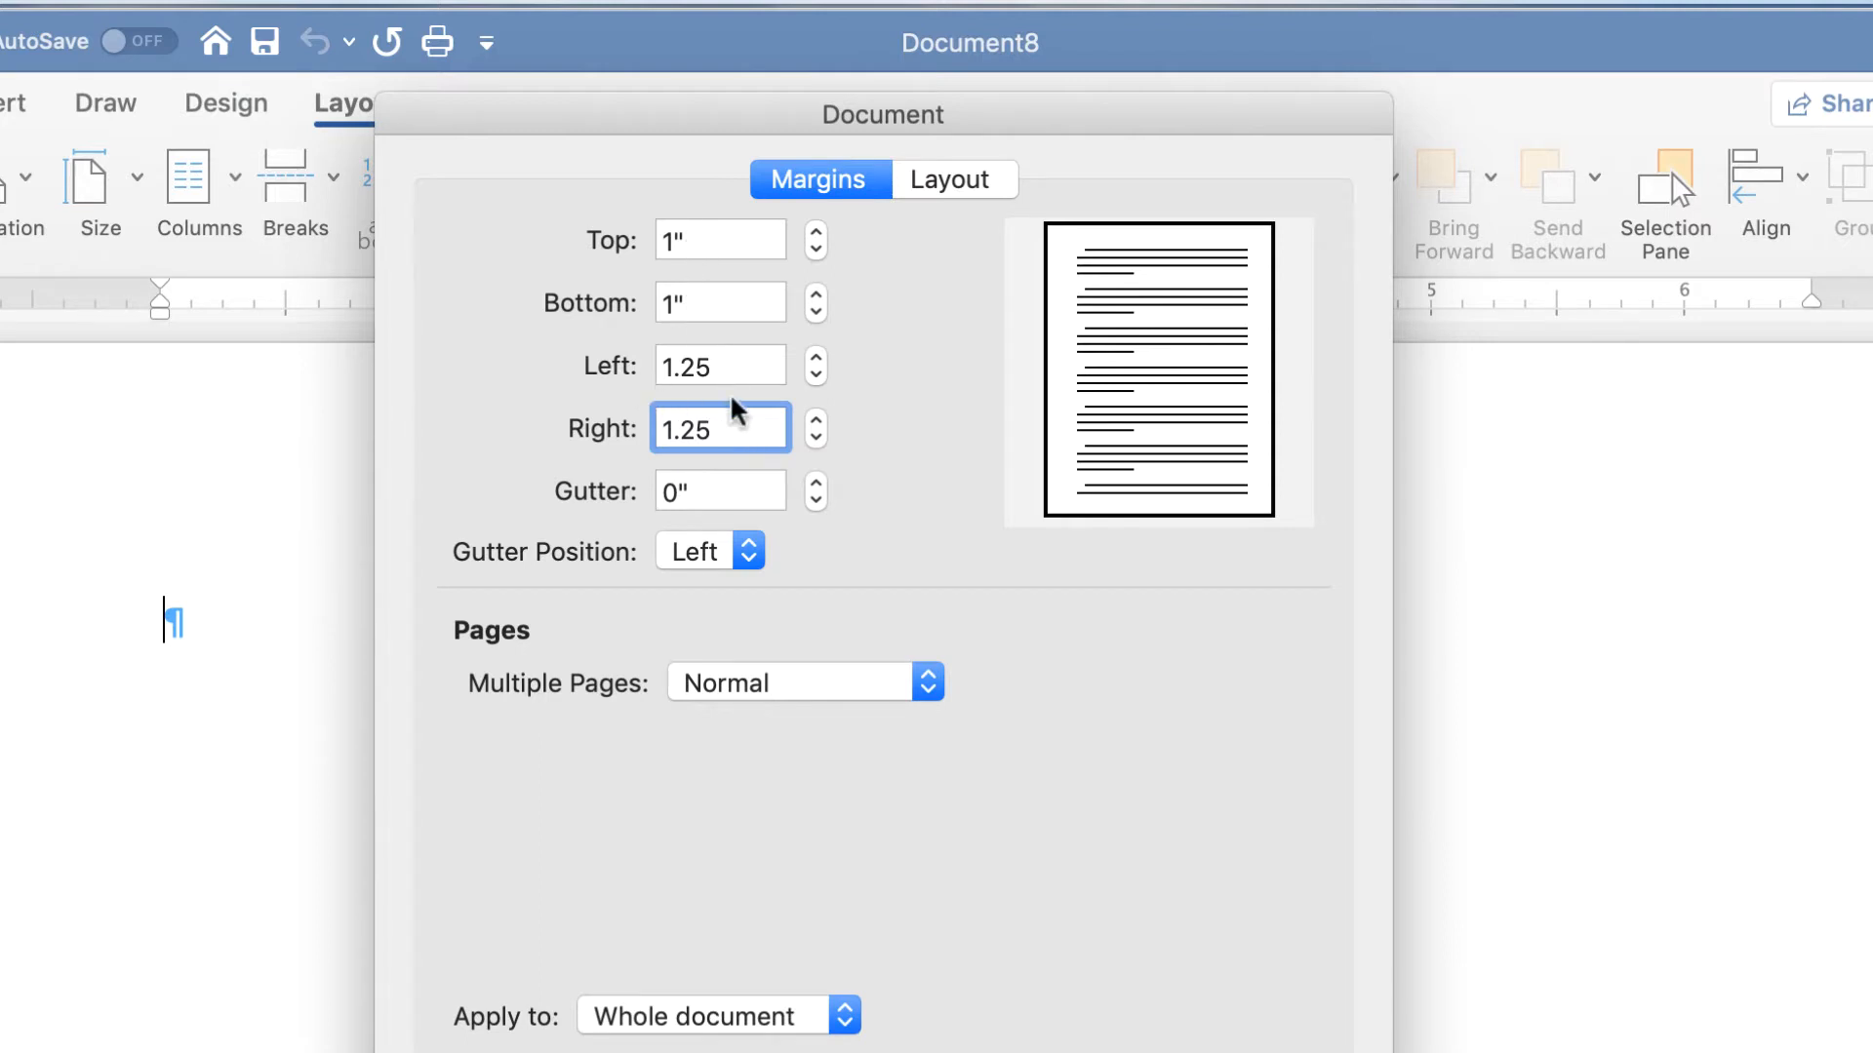
left_click(1286, 1052)
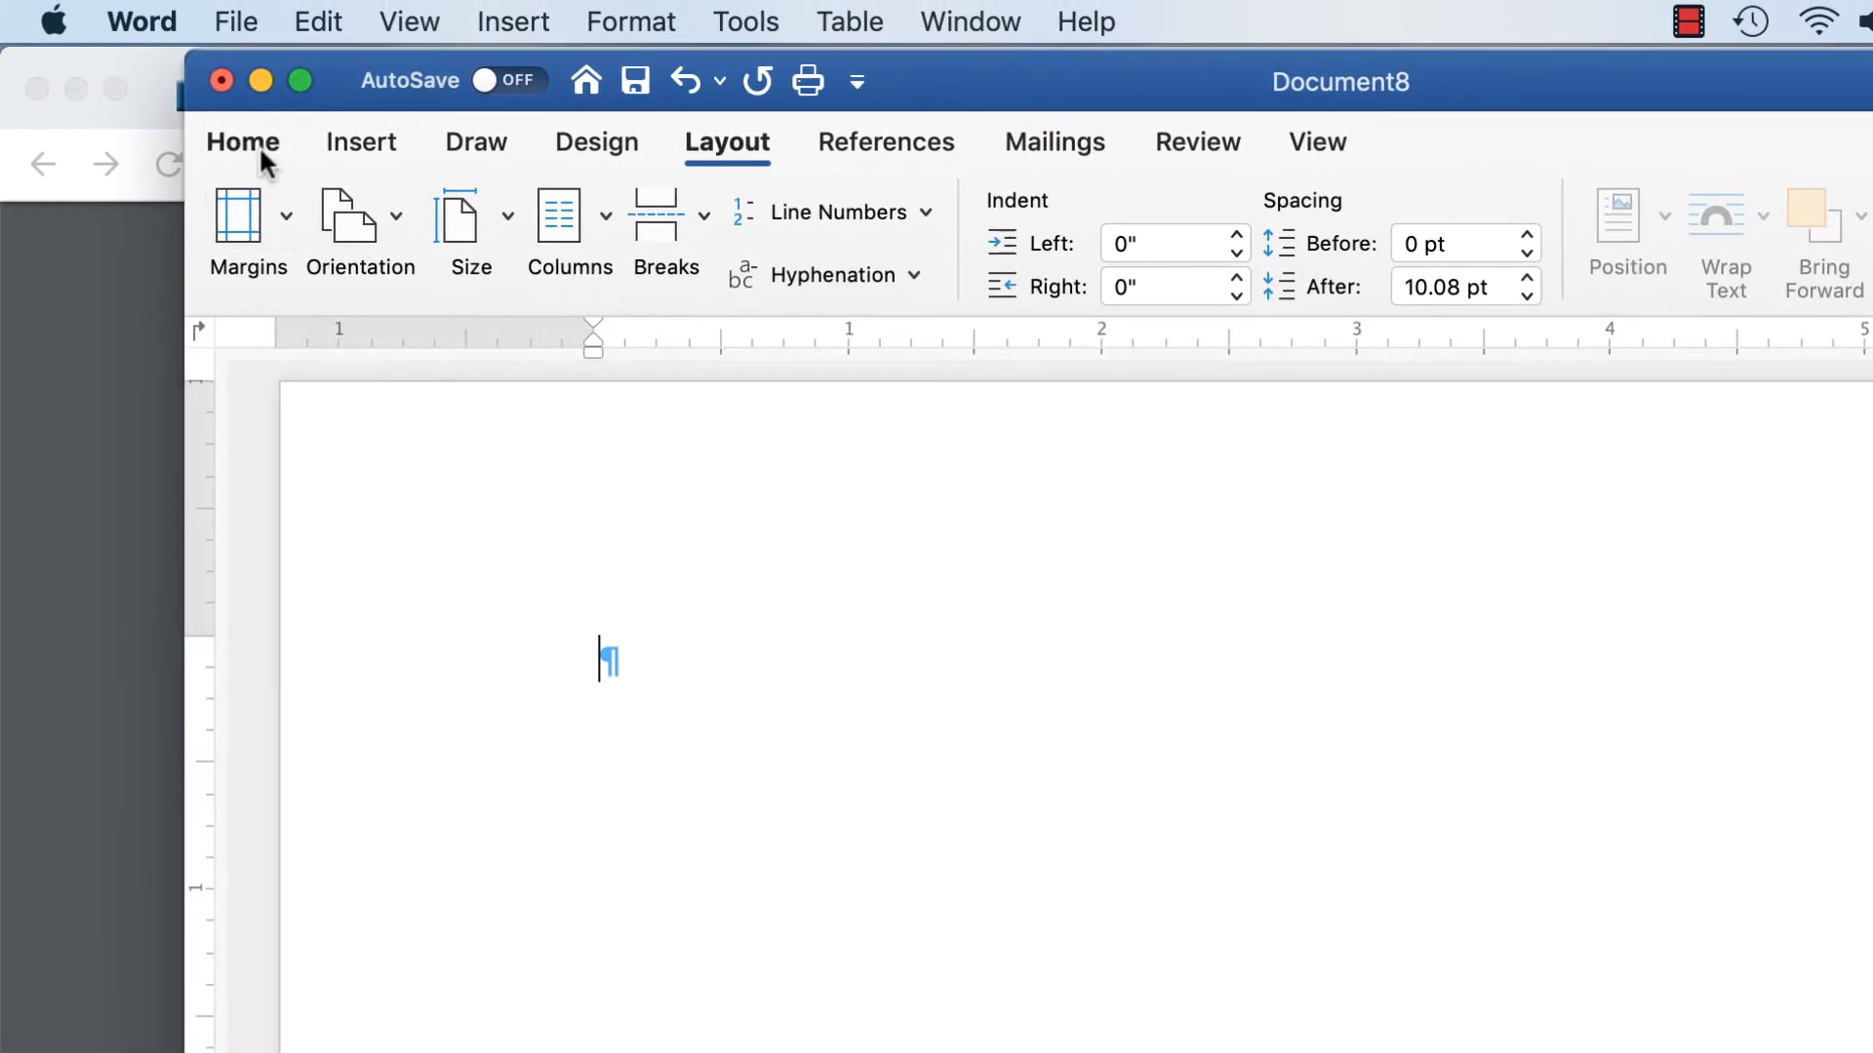
Enter two sample paragraphs in the document, "ghgshgdhsgd" and "hsdjhsjdhjsjd"
left_click(259, 145)
left_click_drag(1498, 27, 1319, 30)
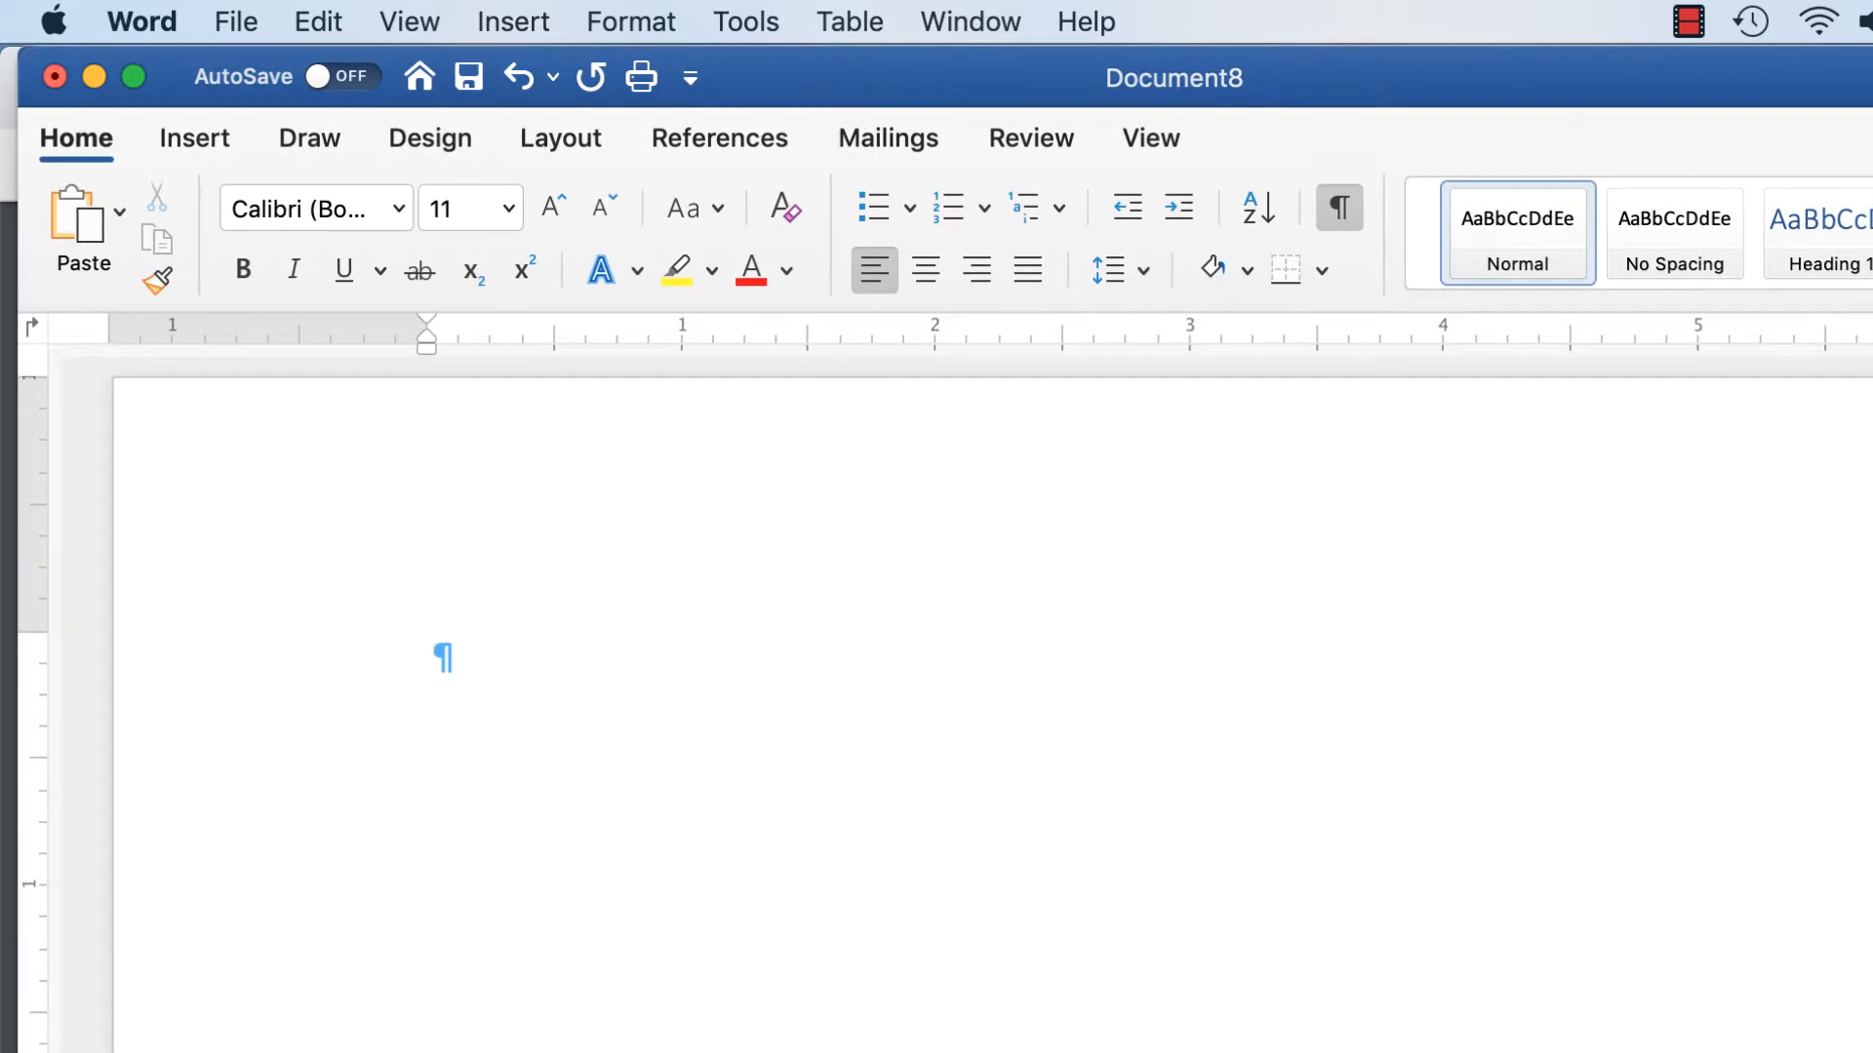
type("ghgshgdhsgd")
key("Return")
type("hsdjhsjdhjsjd")
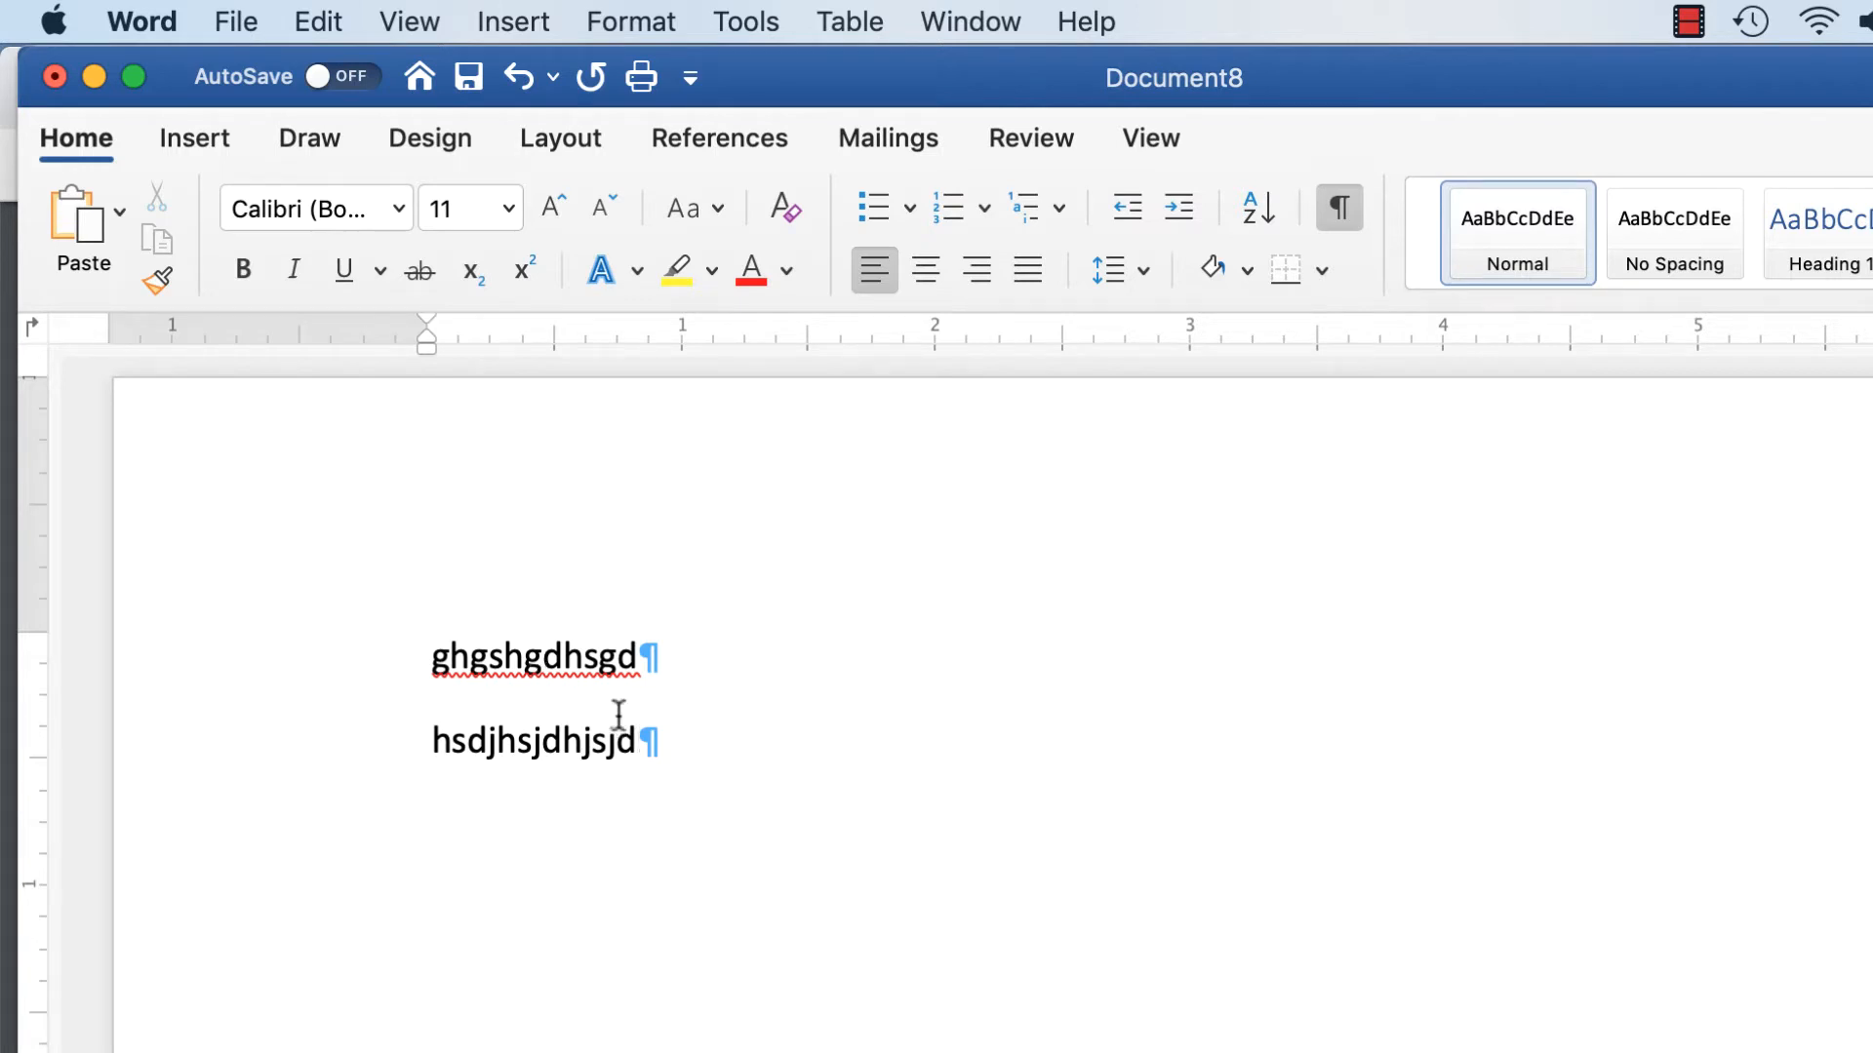
Inspect the line and paragraph spacing options without changing them, and delete both sample paragraphs
left_click(1139, 274)
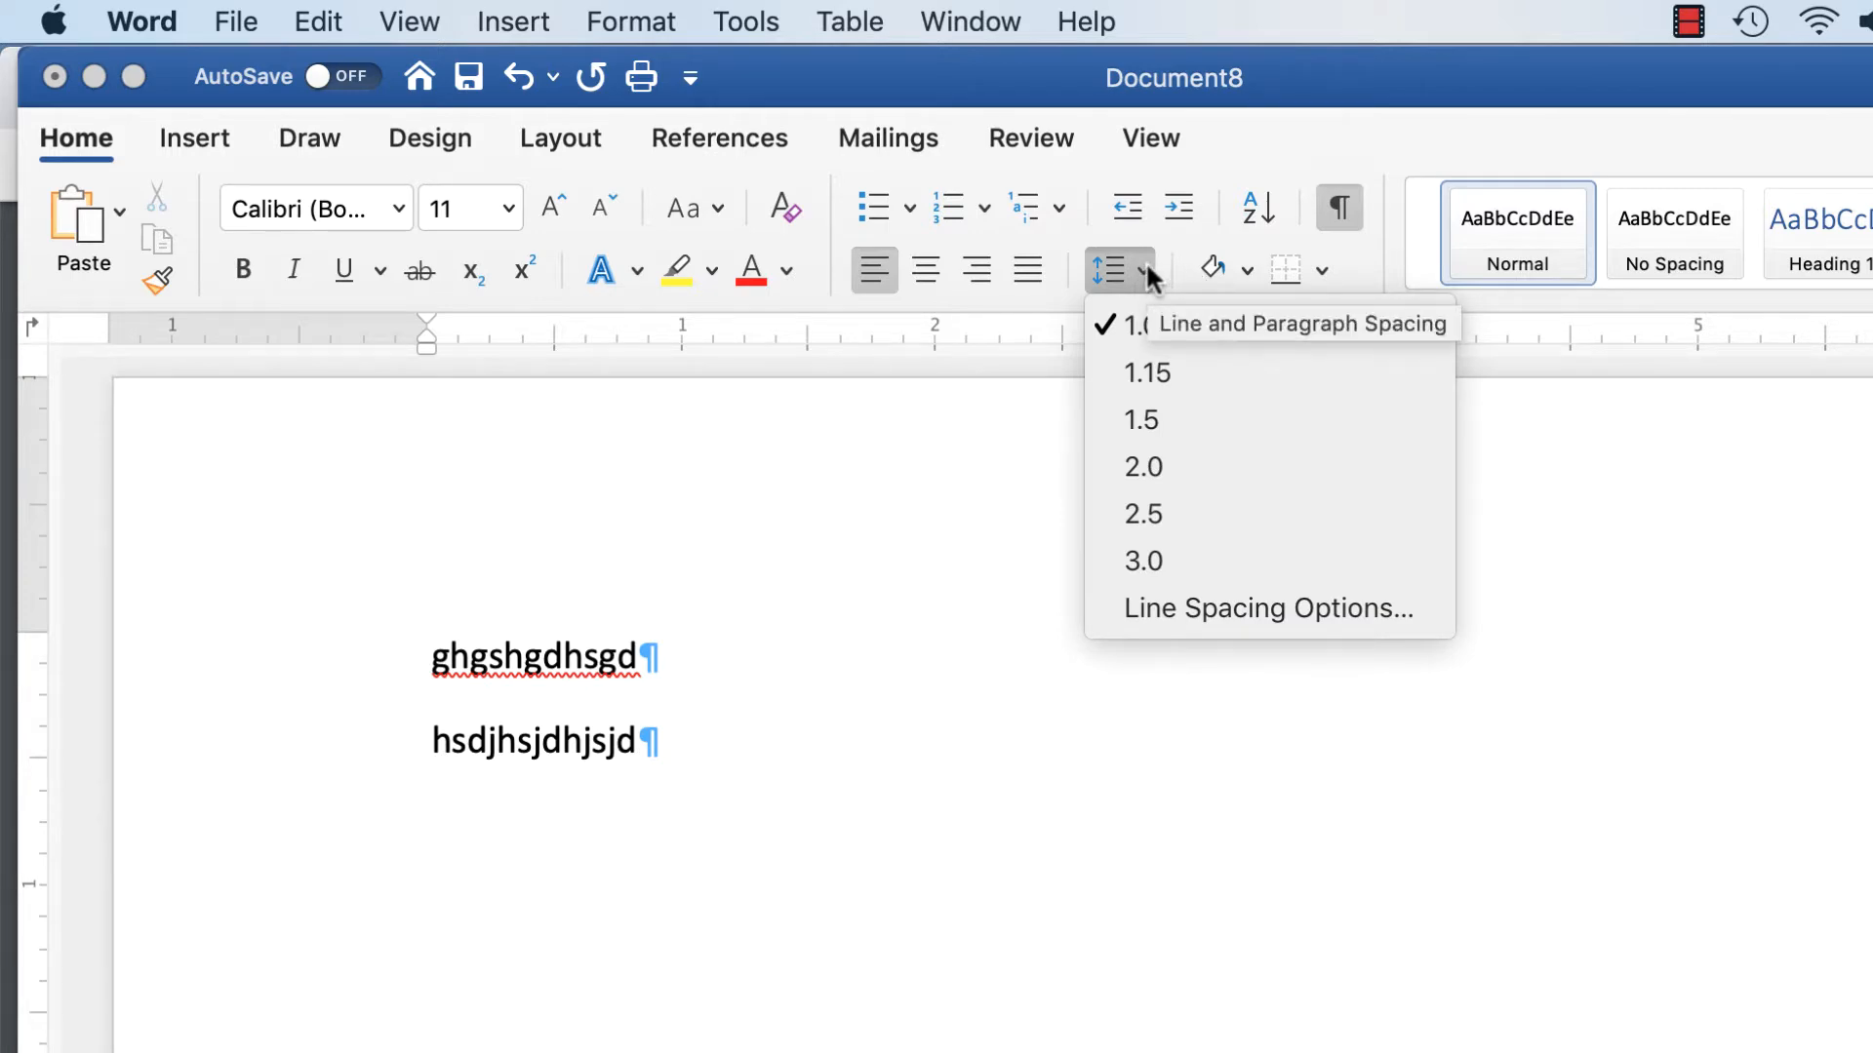
left_click(1185, 618)
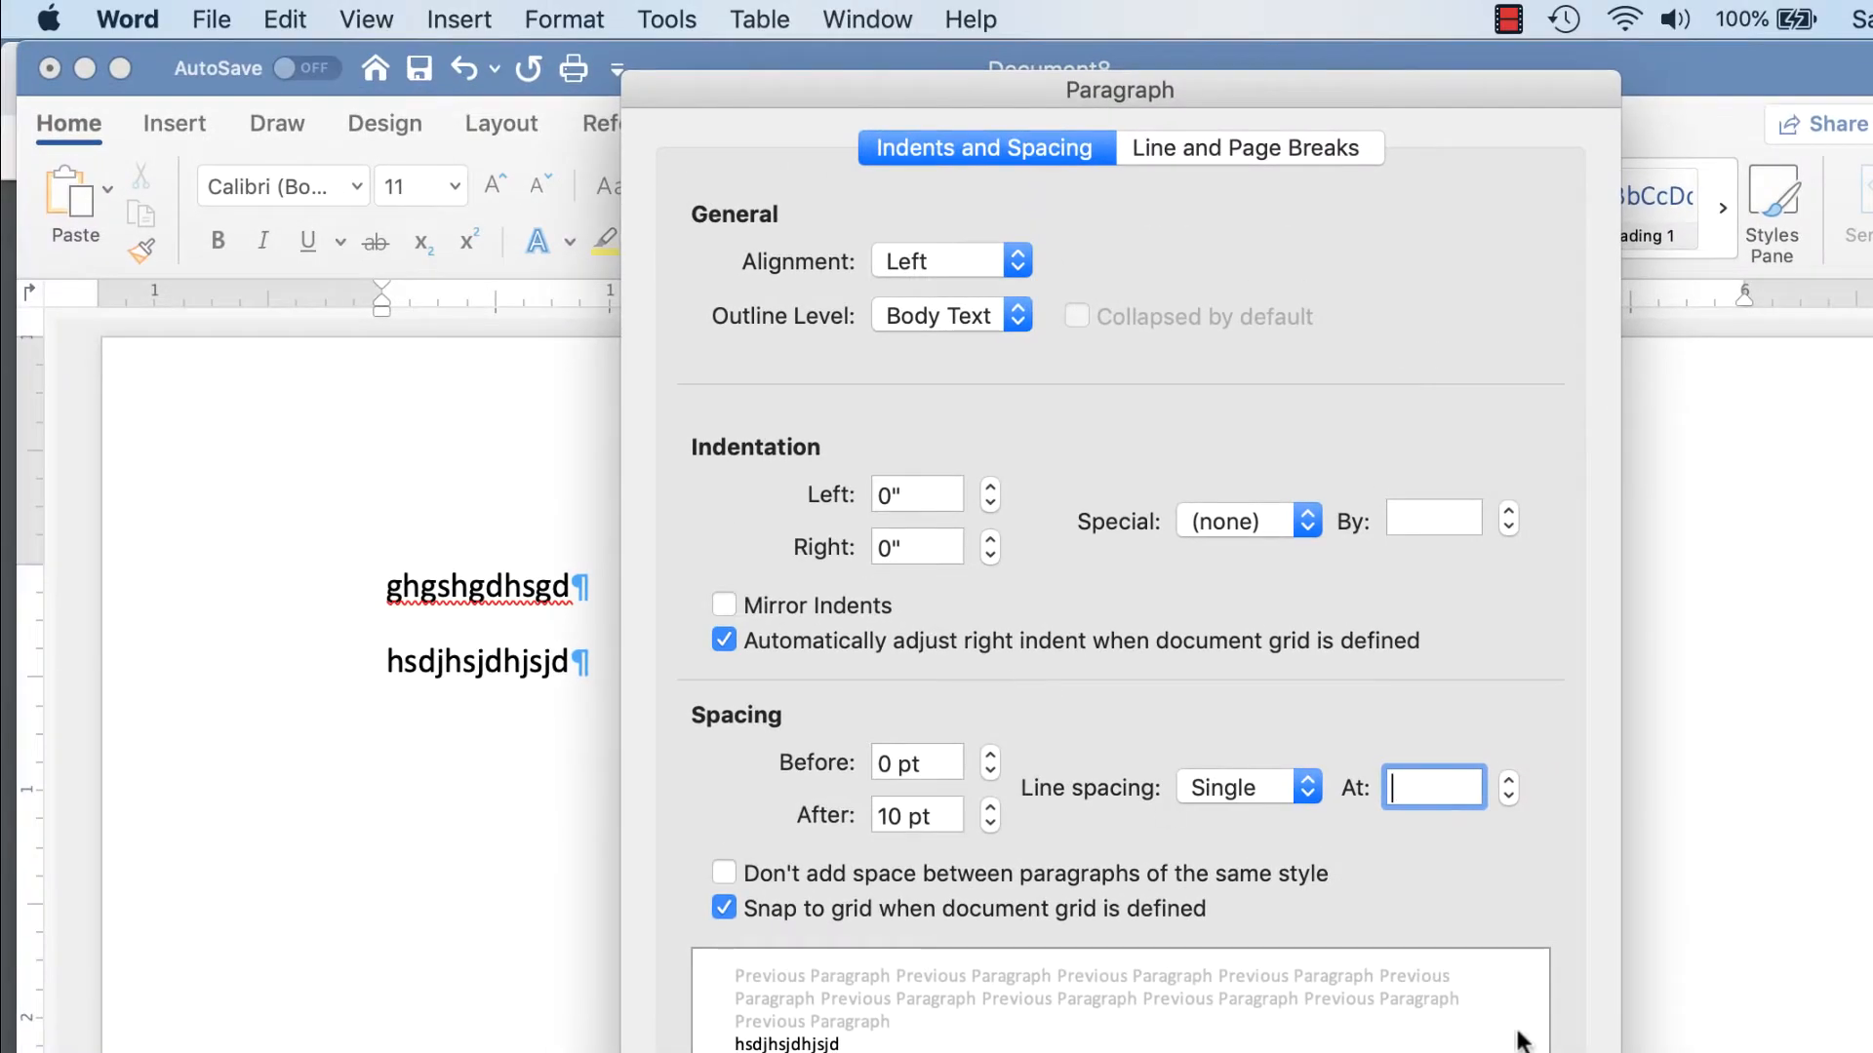
key("Escape")
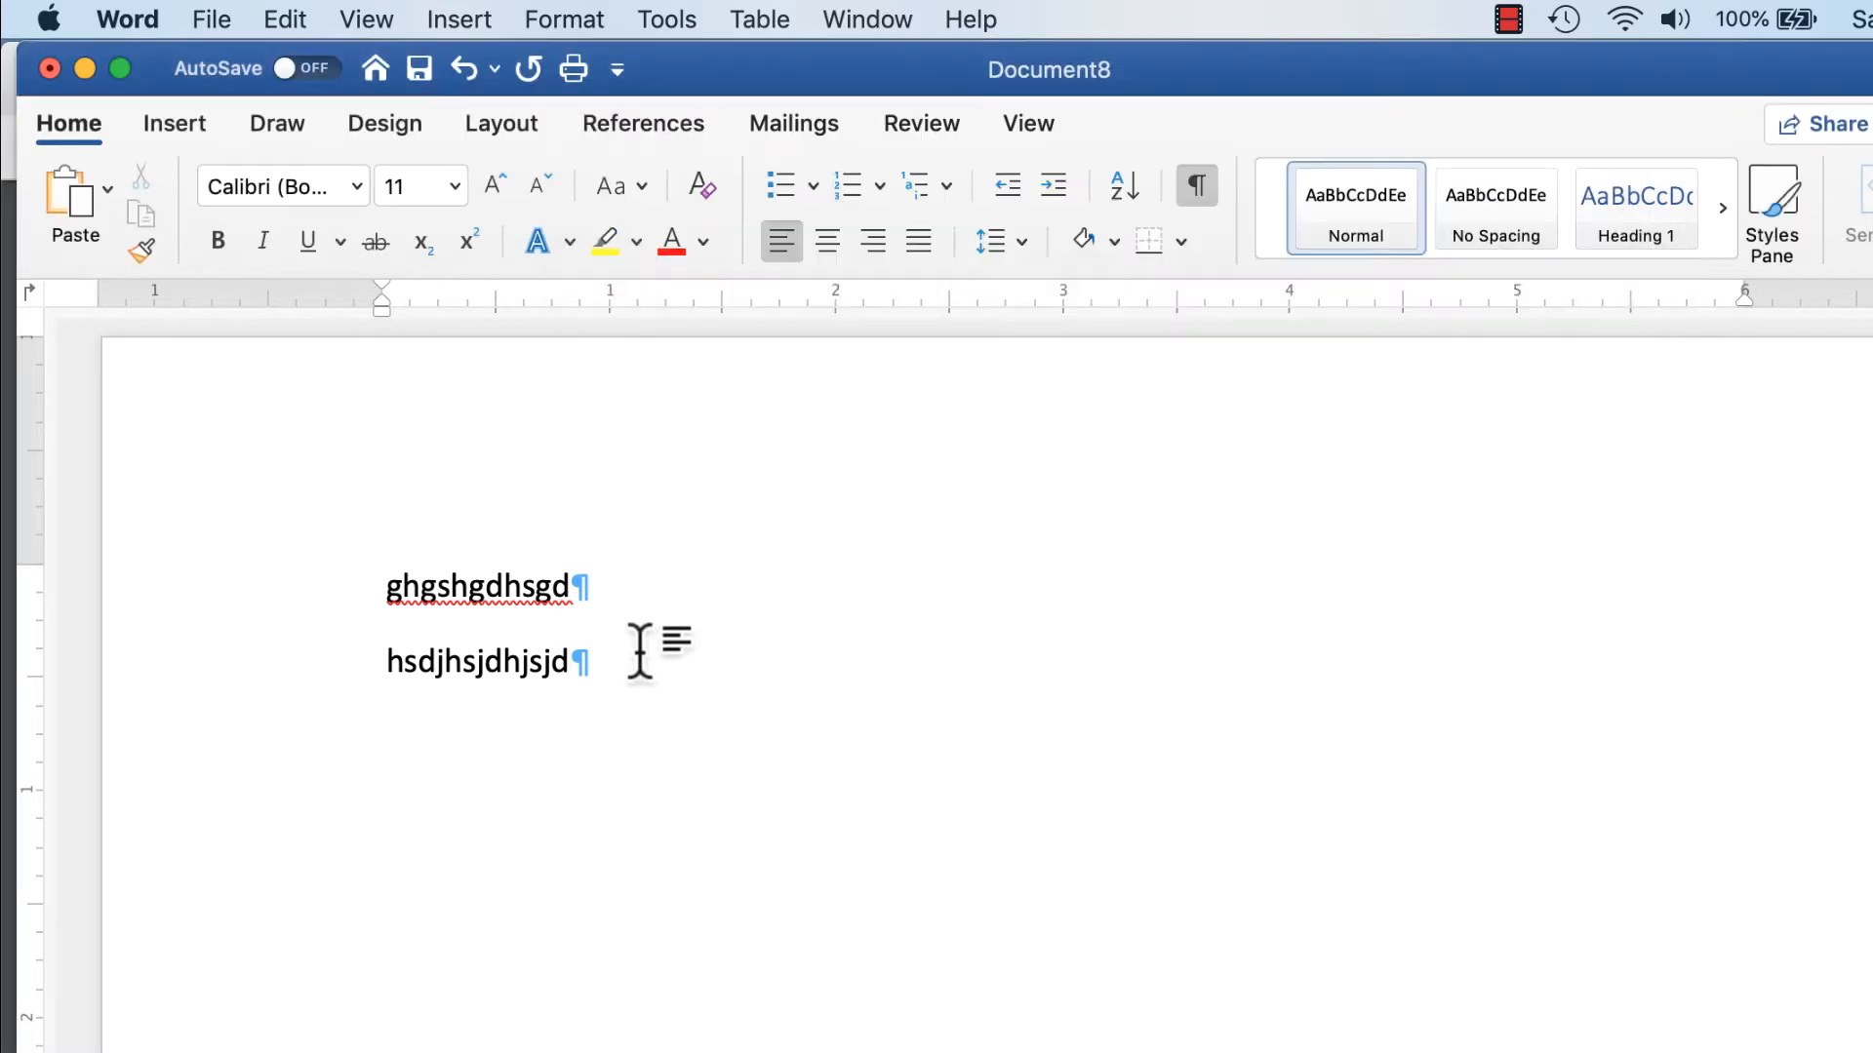
left_click_drag(641, 651, 234, 568)
key("Delete")
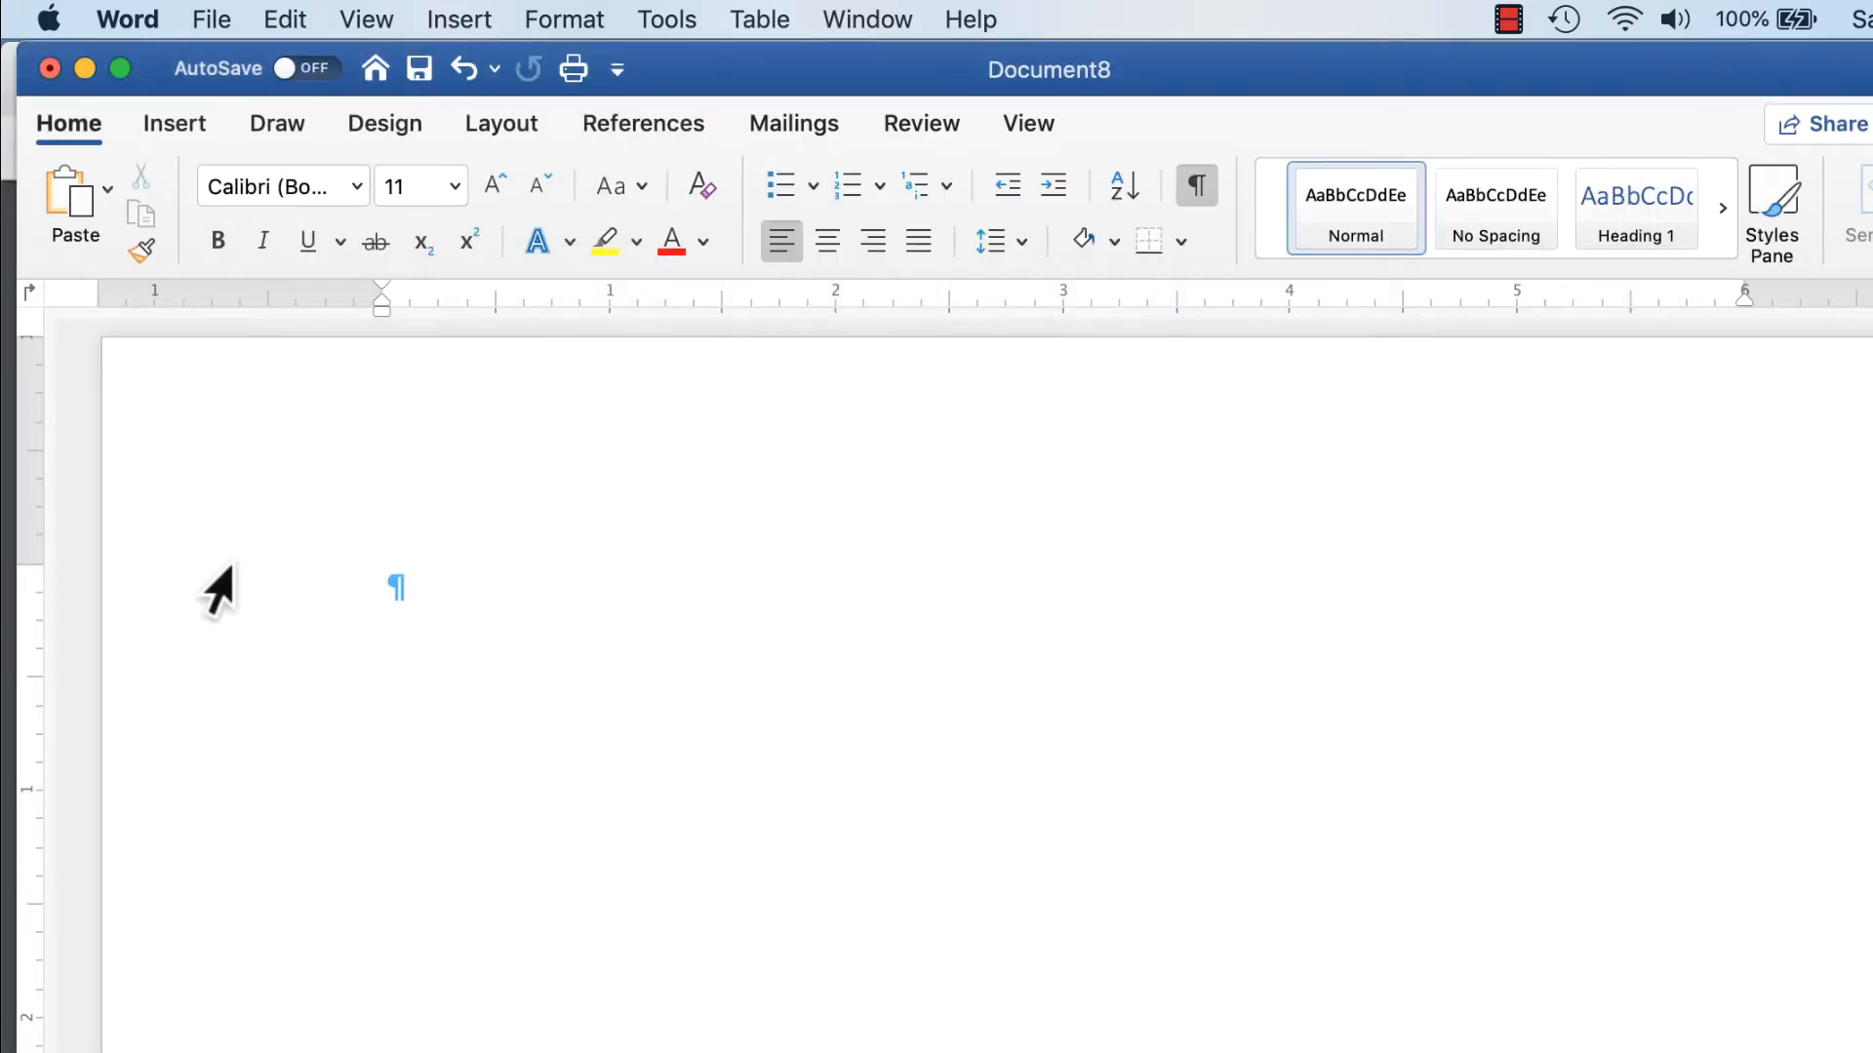
Modify the Normal style to use the Times New Roman font at size 12
right_click(1363, 209)
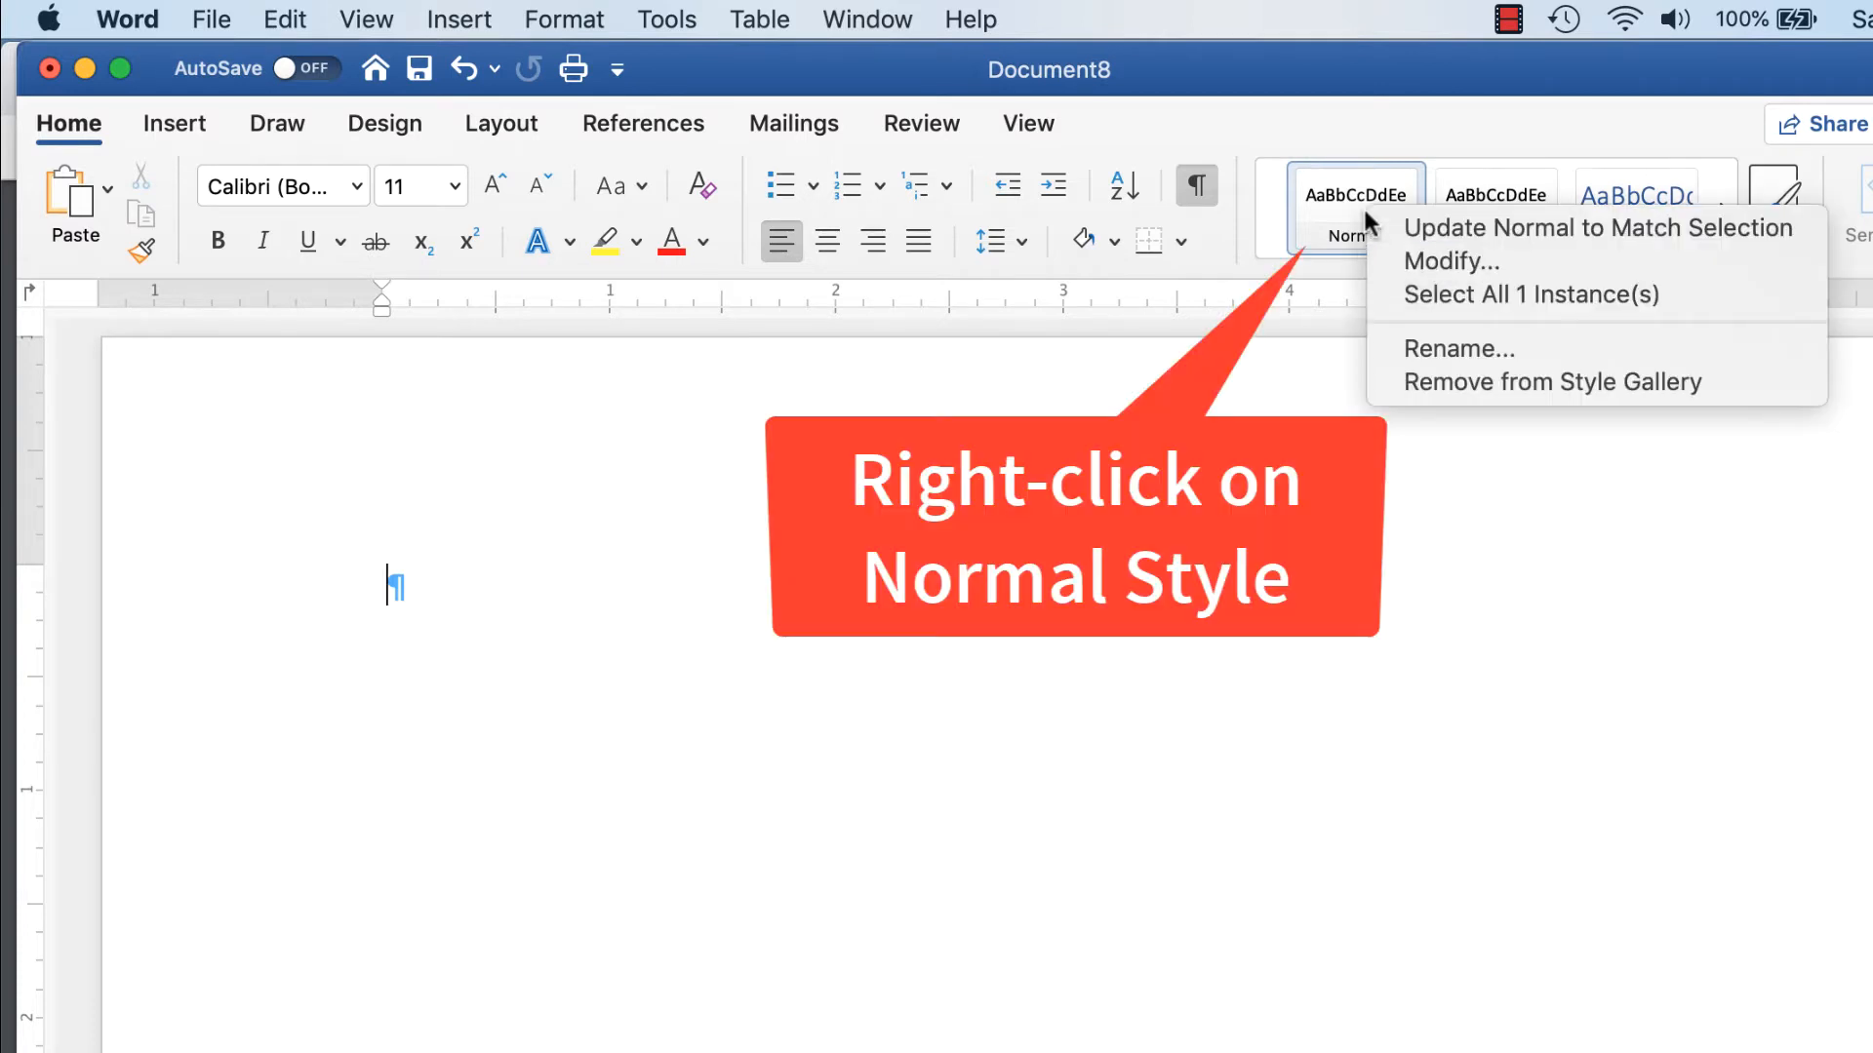
left_click(1414, 259)
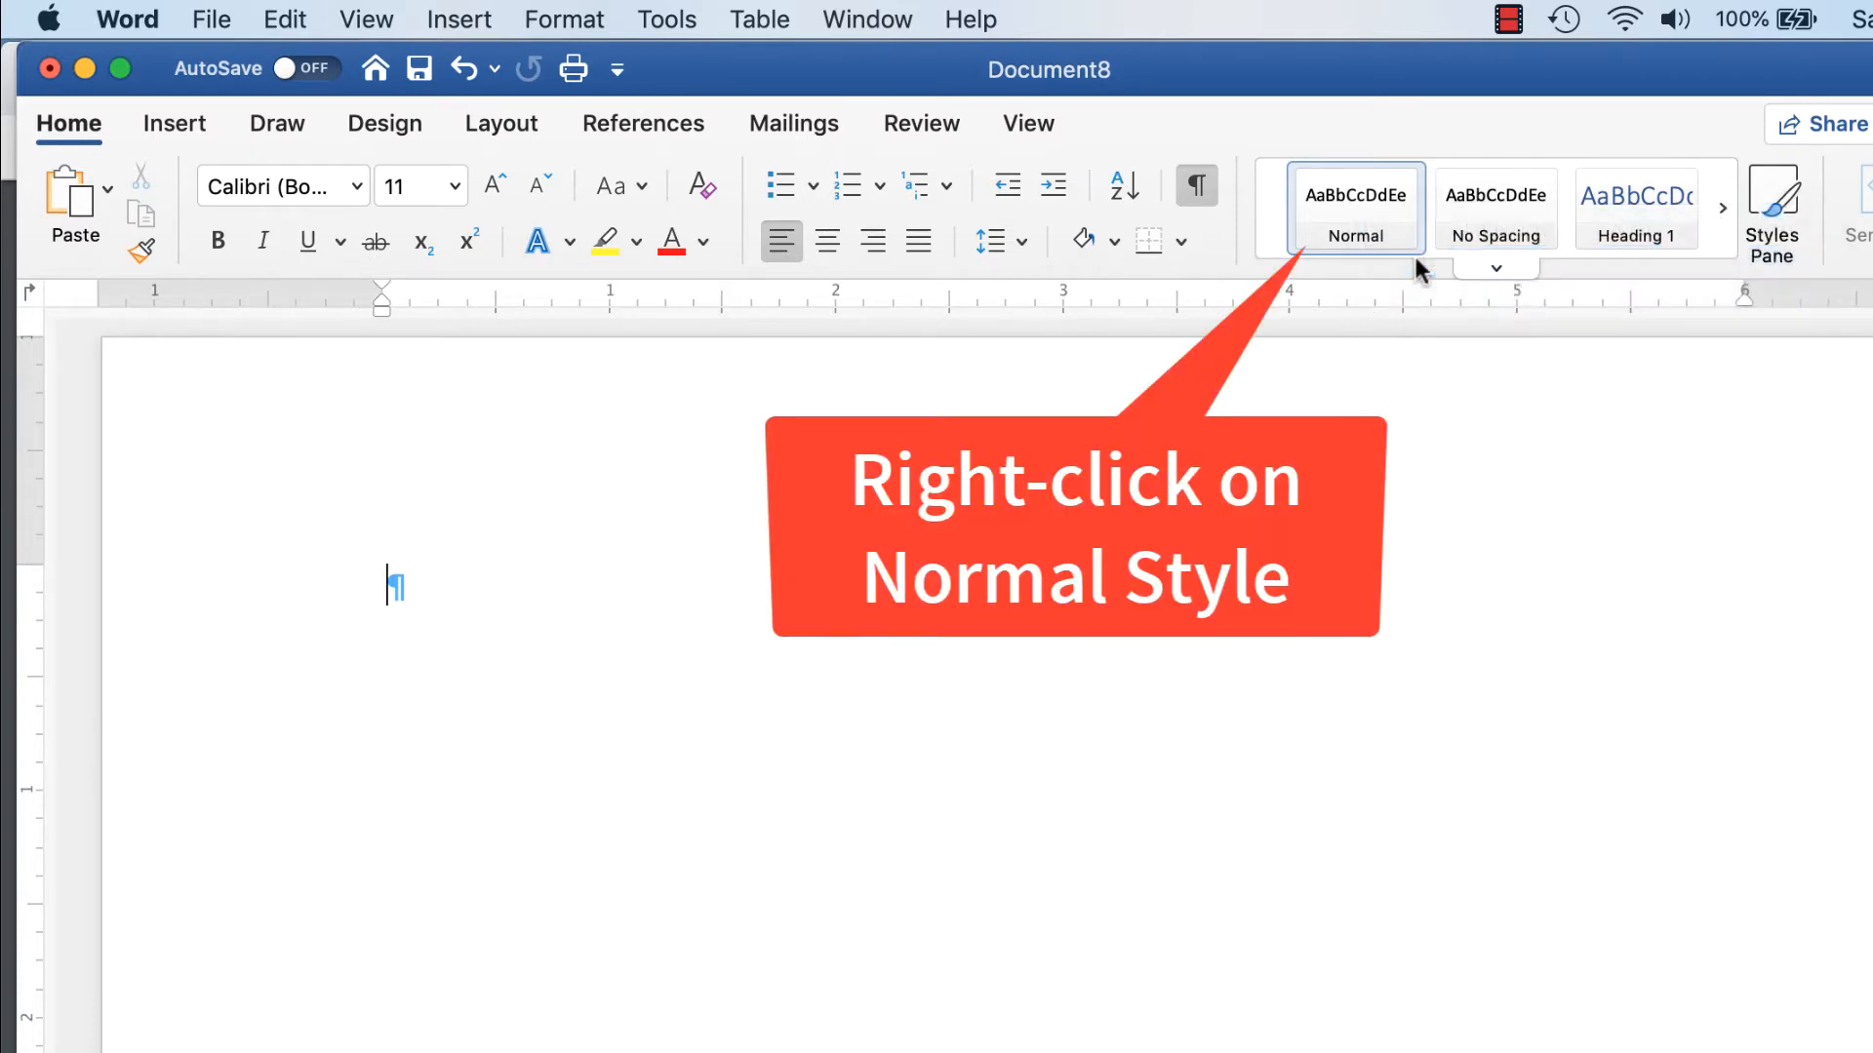
left_click(962, 503)
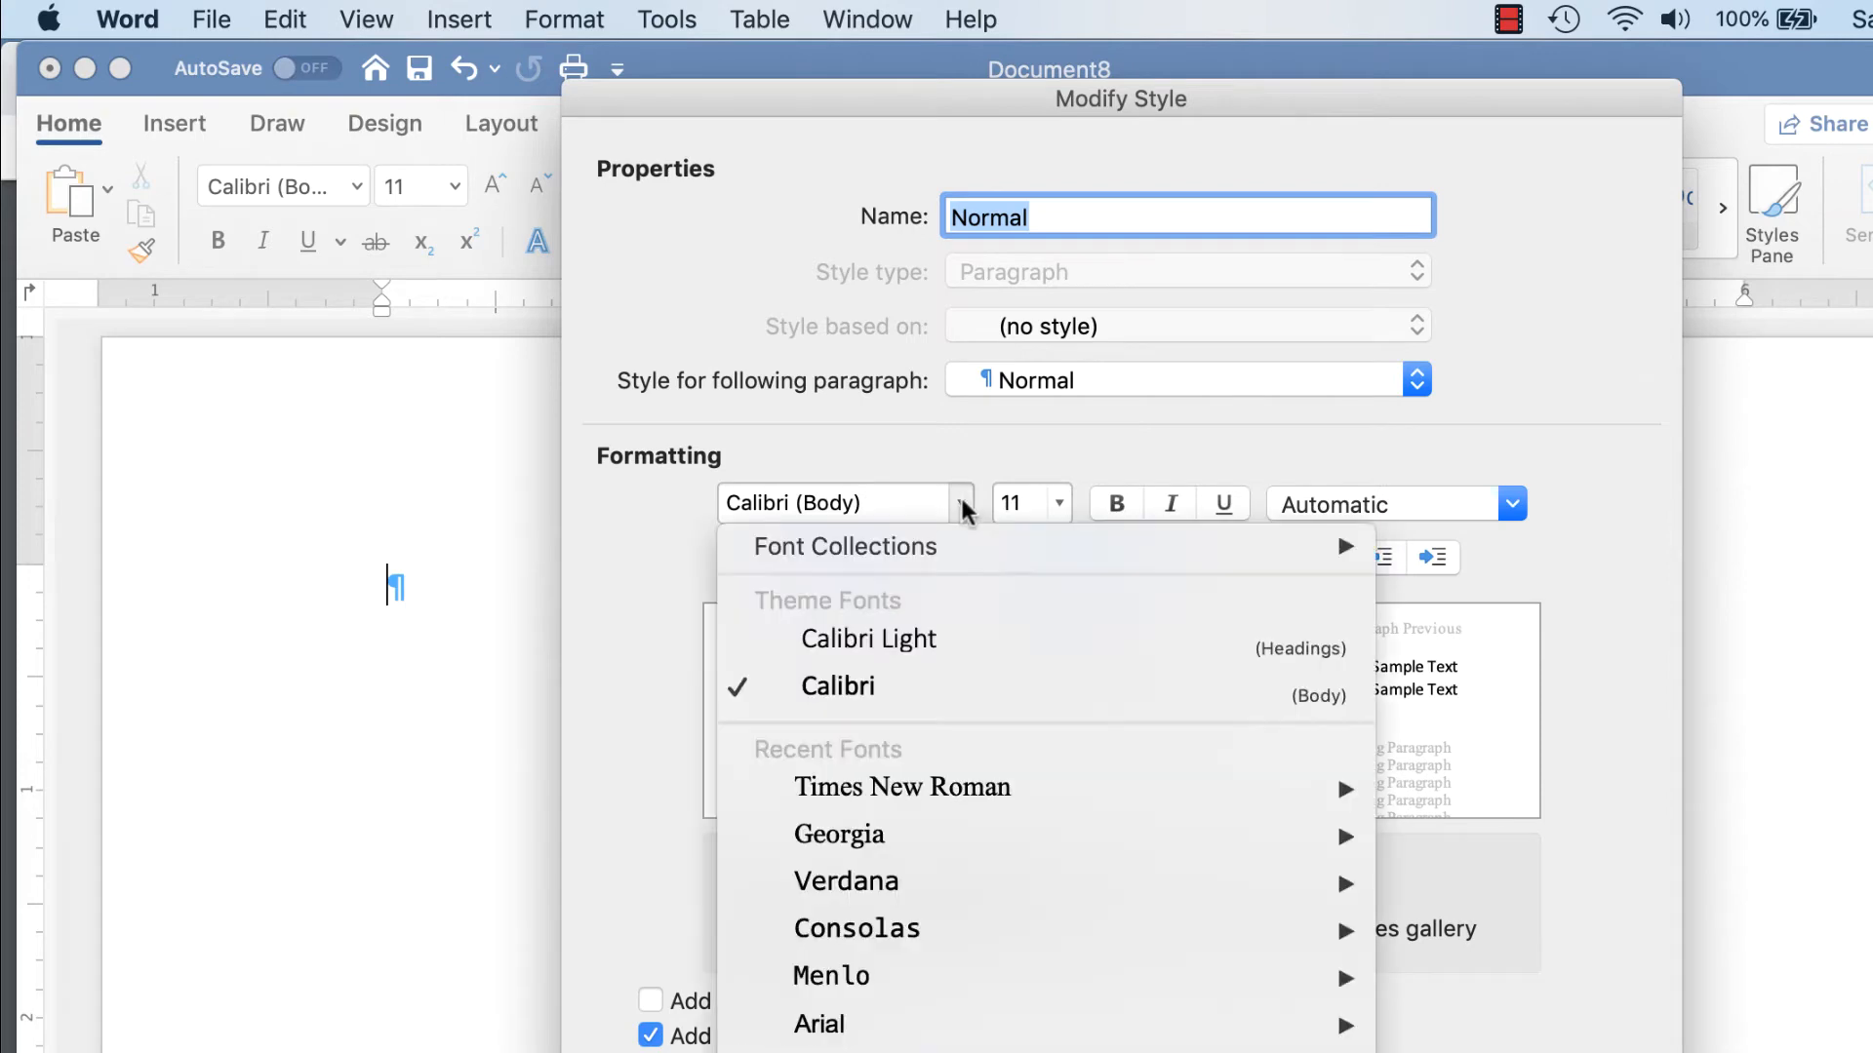
mouse_move(978, 806)
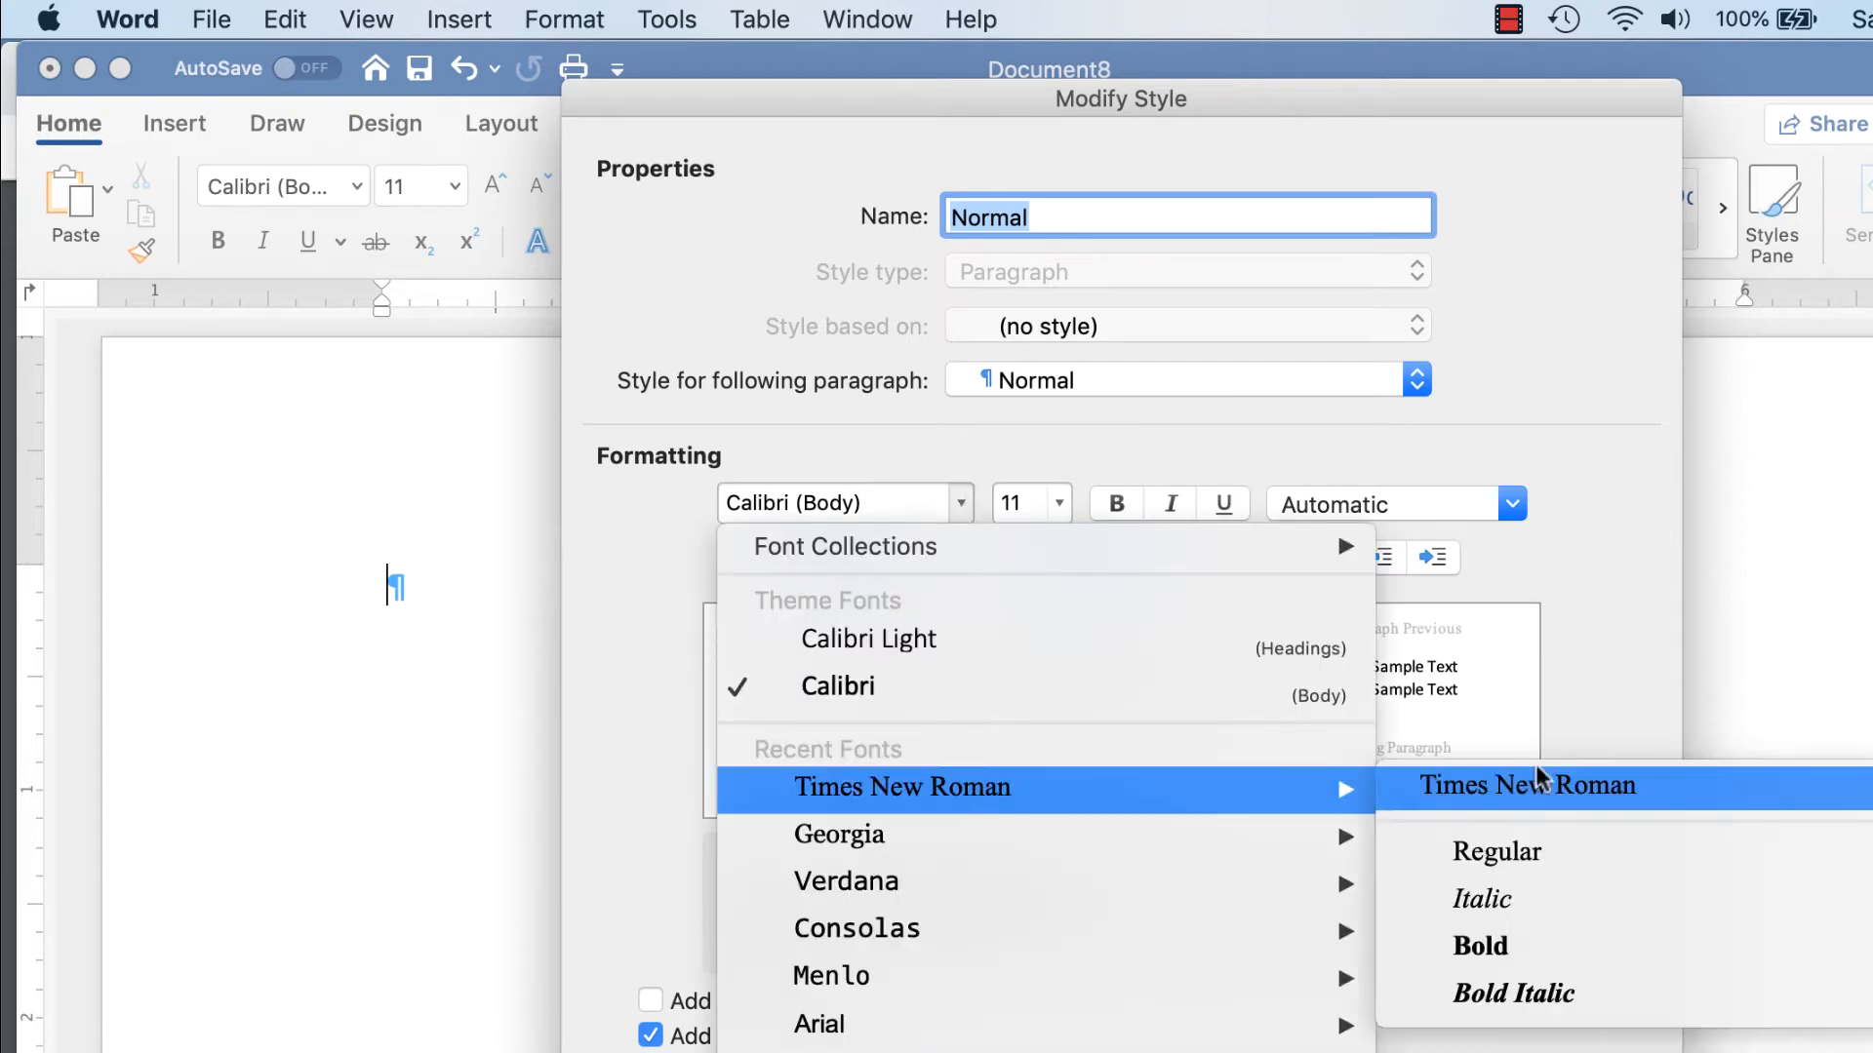
left_click(1530, 786)
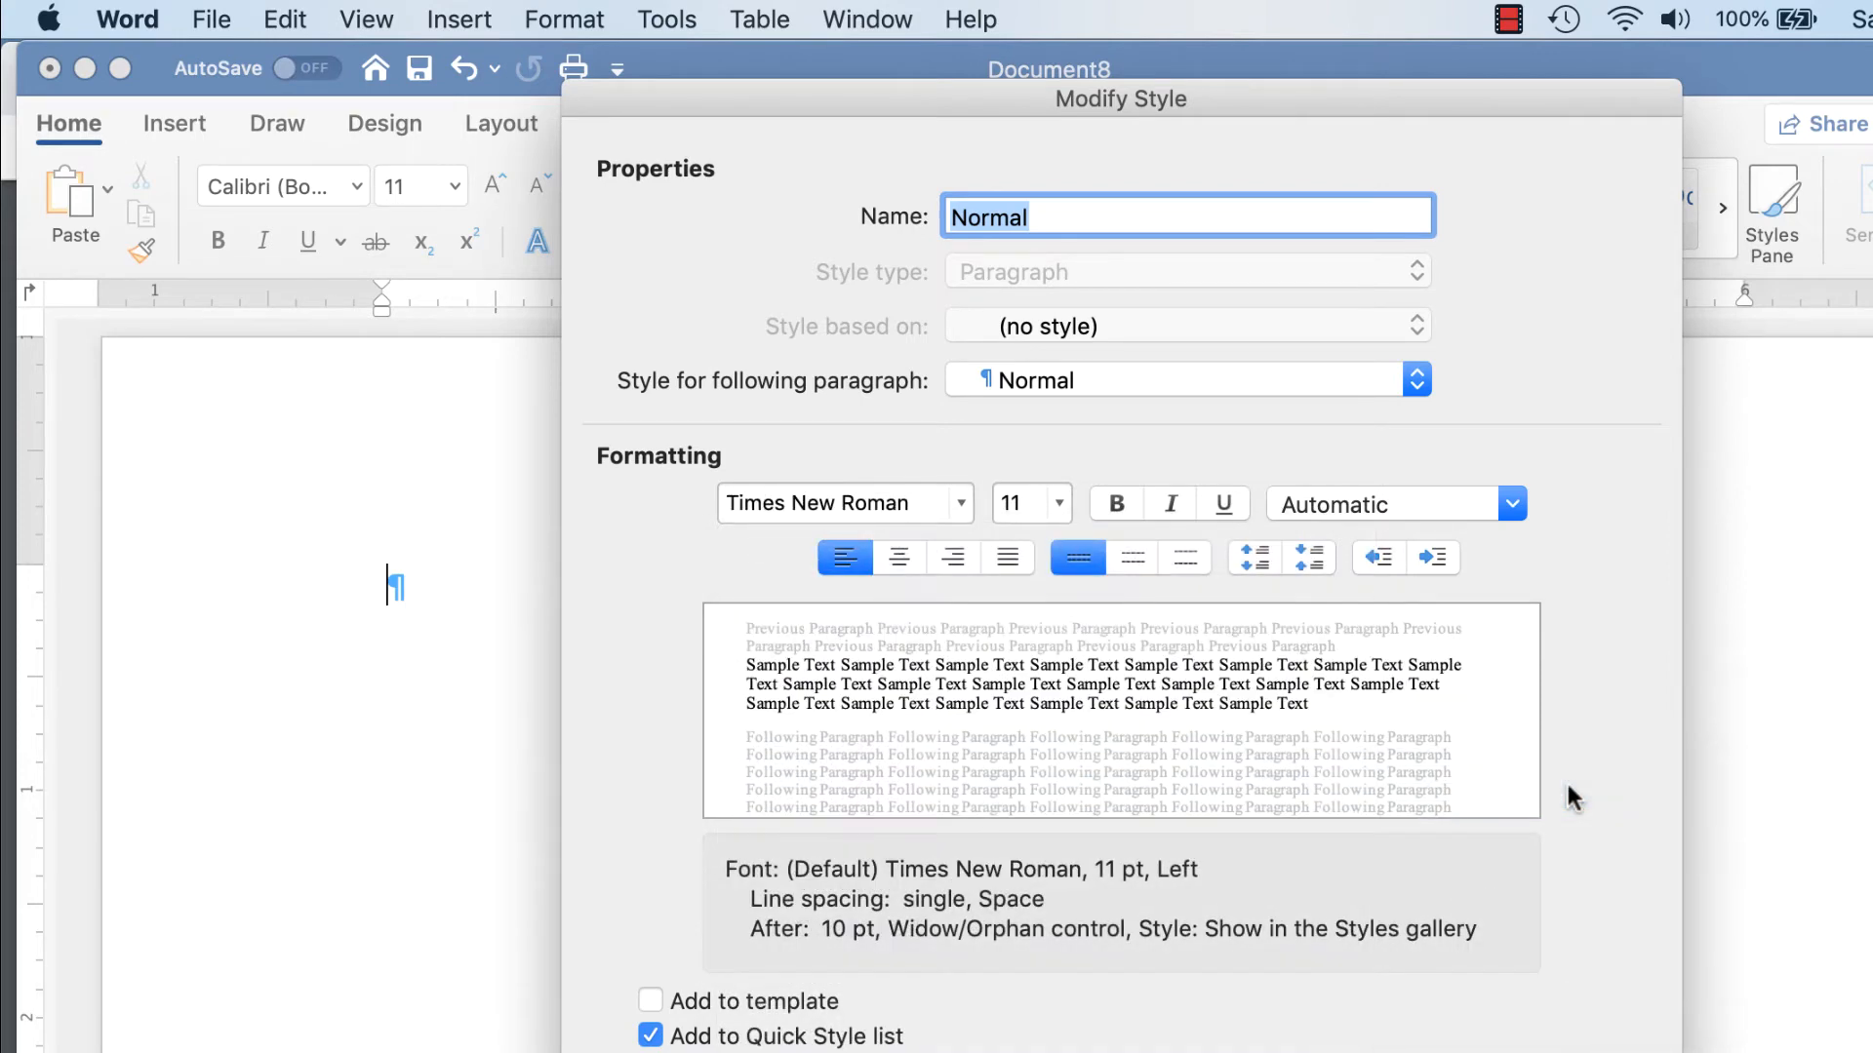
left_click(1058, 502)
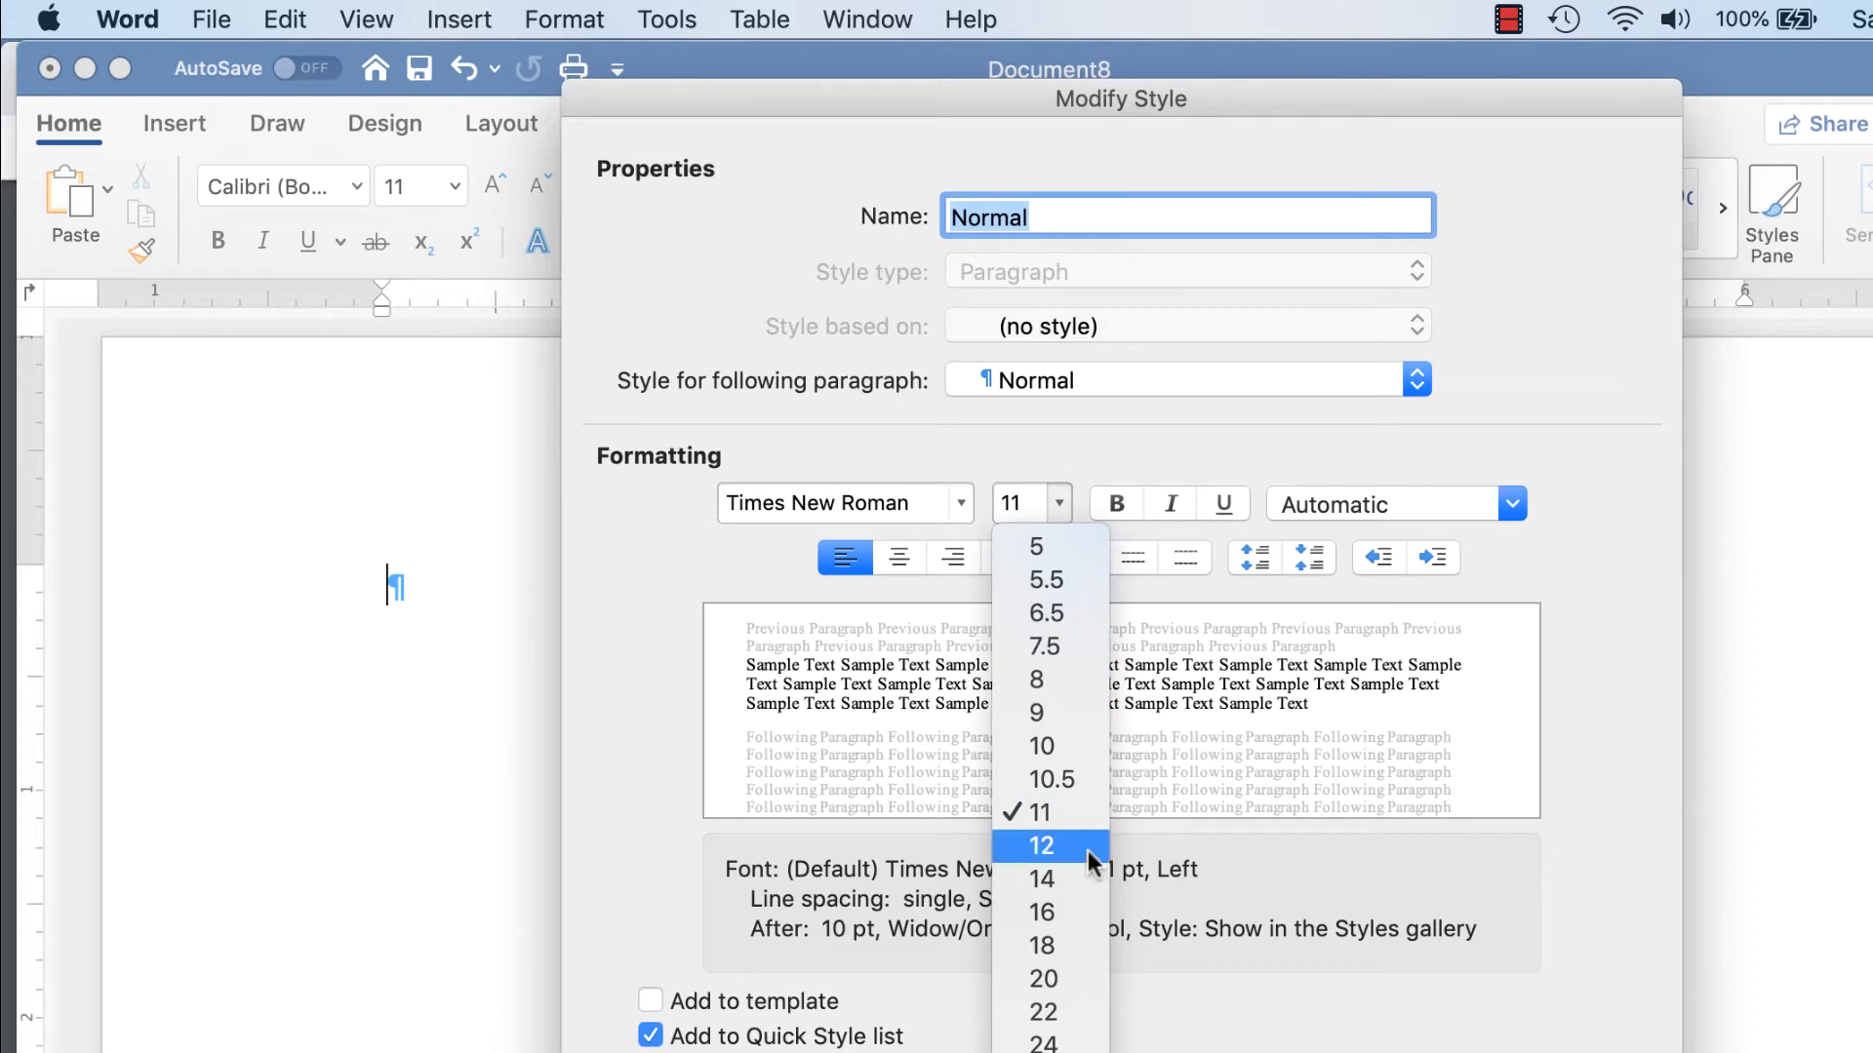
left_click(1042, 845)
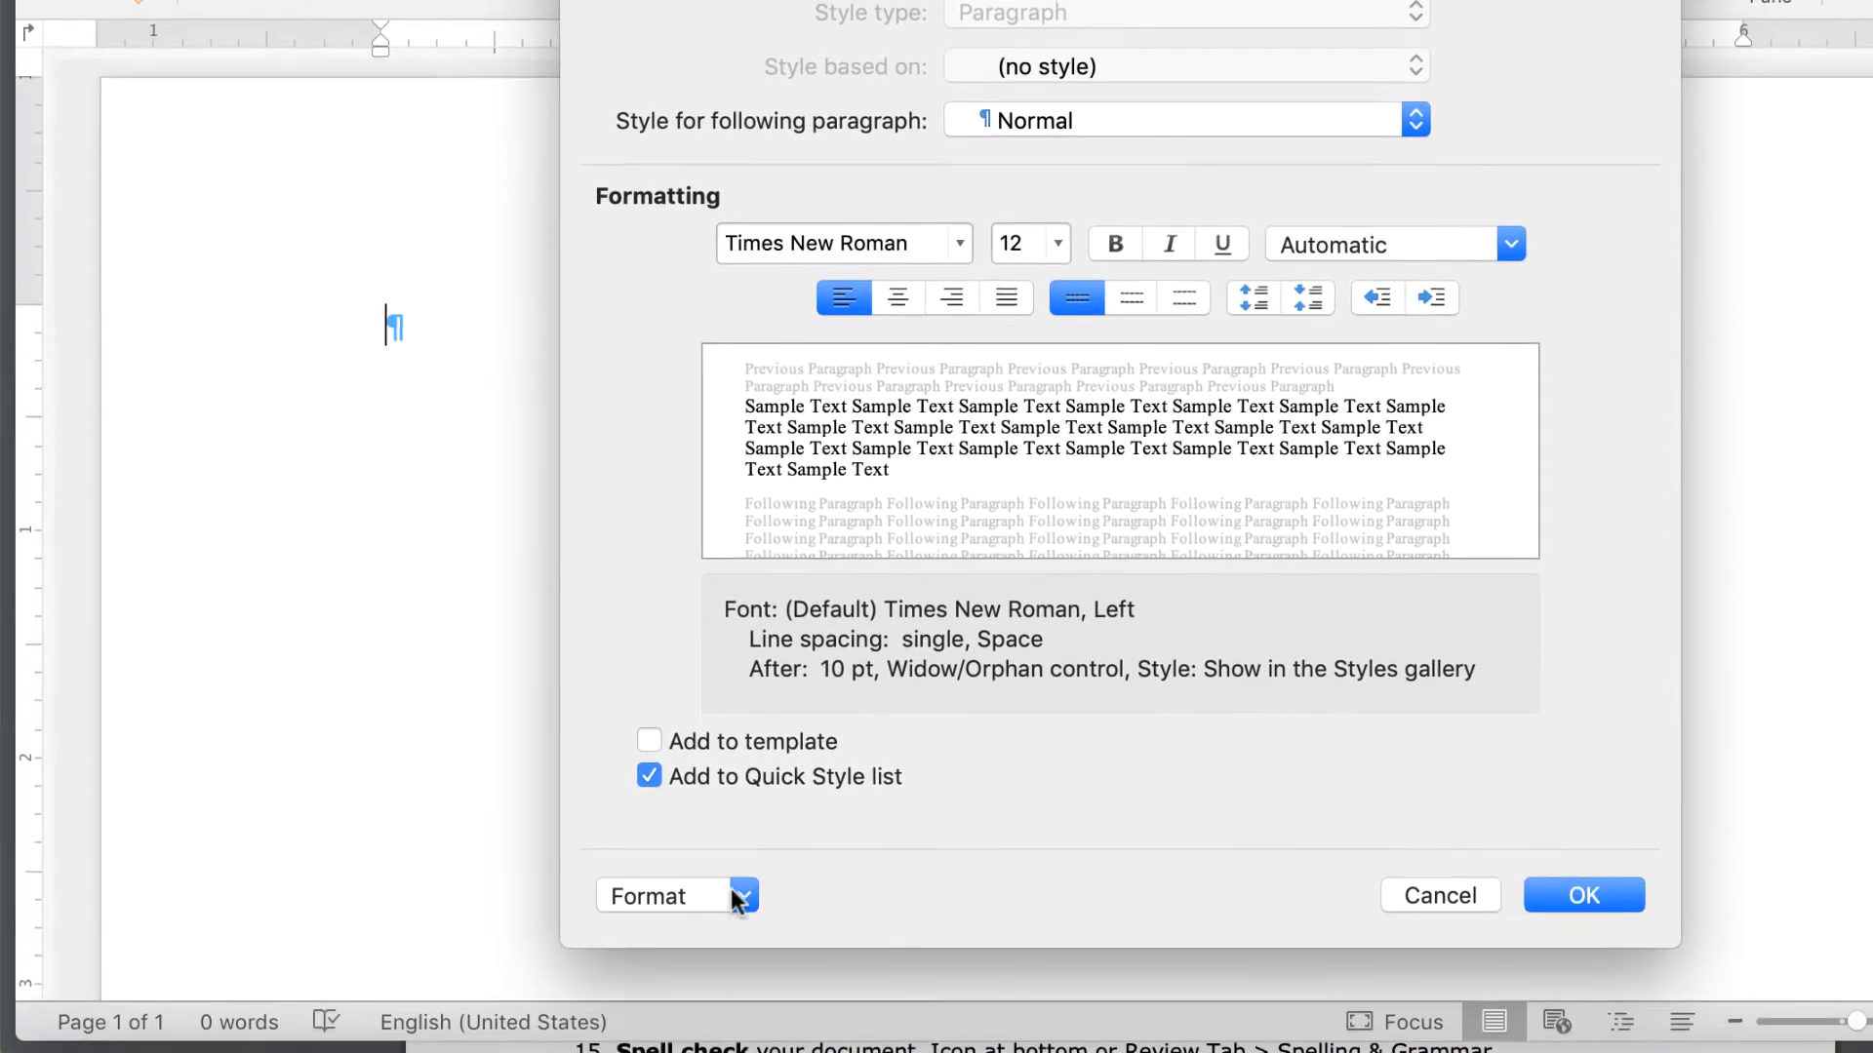
Set the Normal style's spacing after paragraphs to 0 pt and add the modified style to the template
left_click(727, 888)
left_click(716, 963)
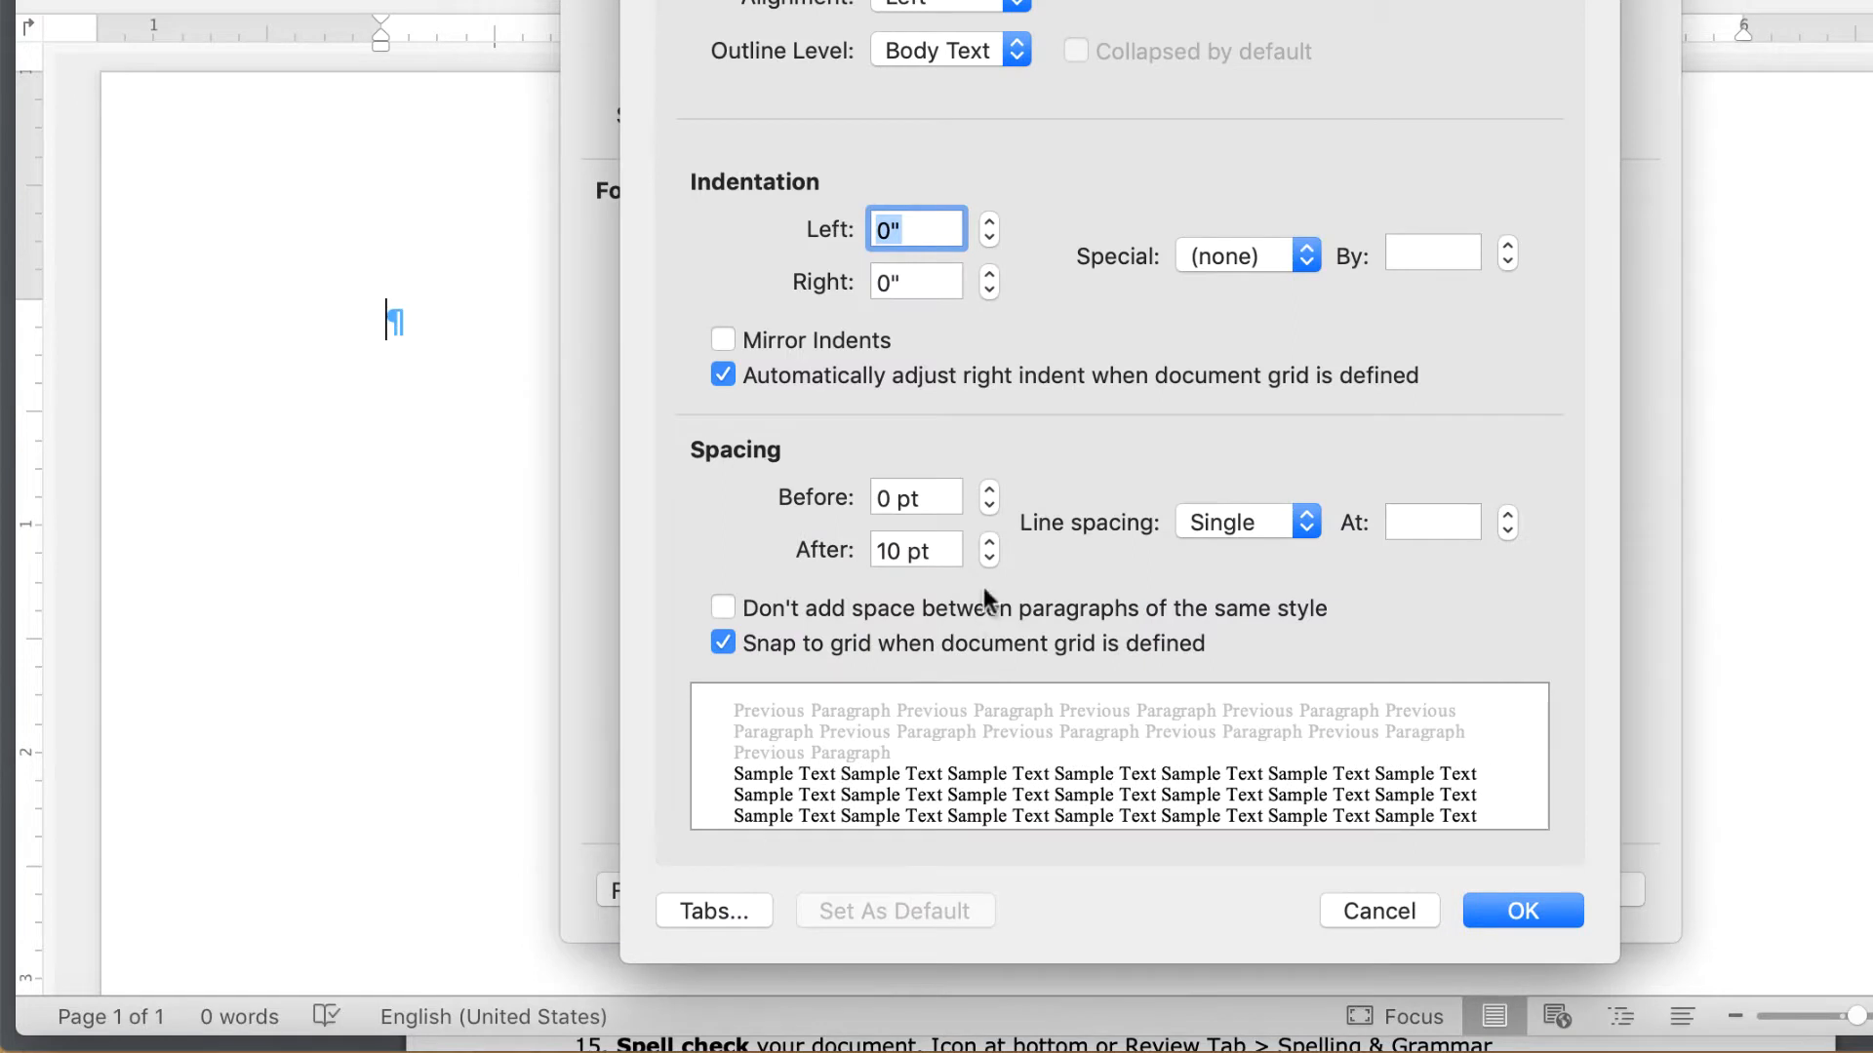
left_click(989, 559)
left_click(989, 559)
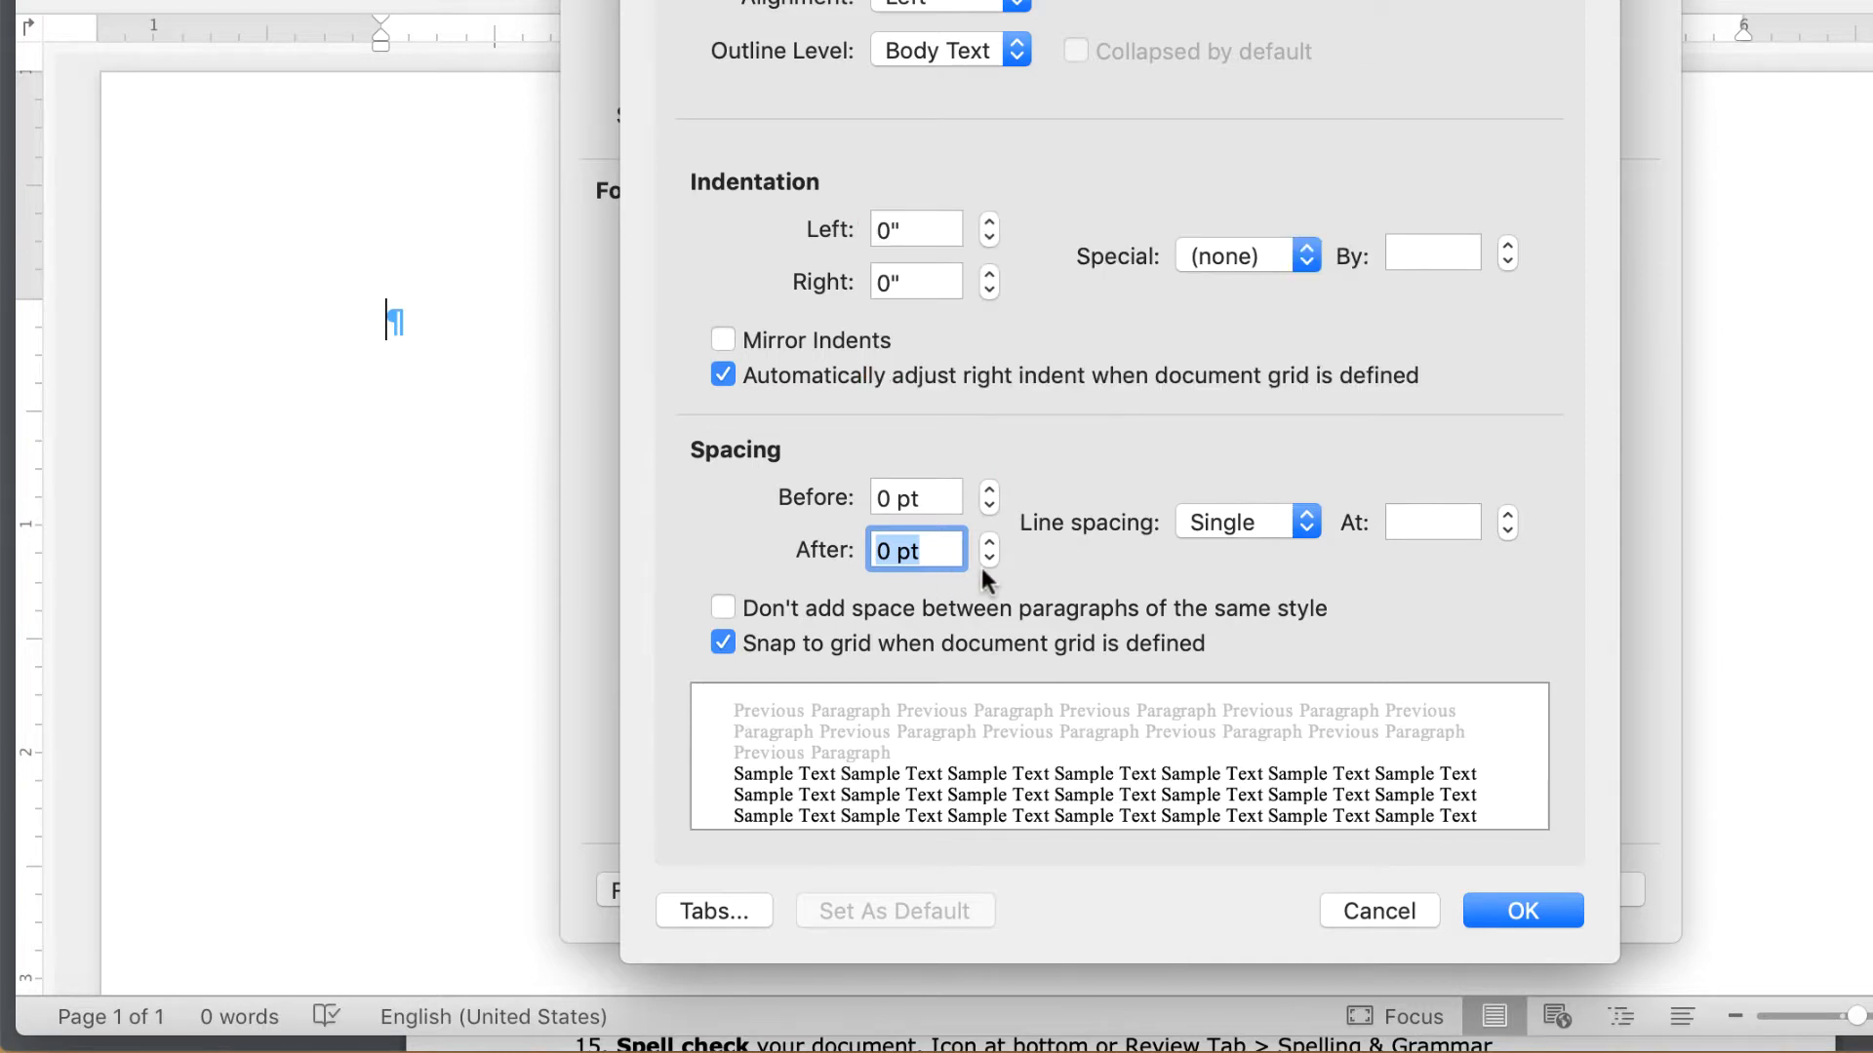
left_click(1520, 911)
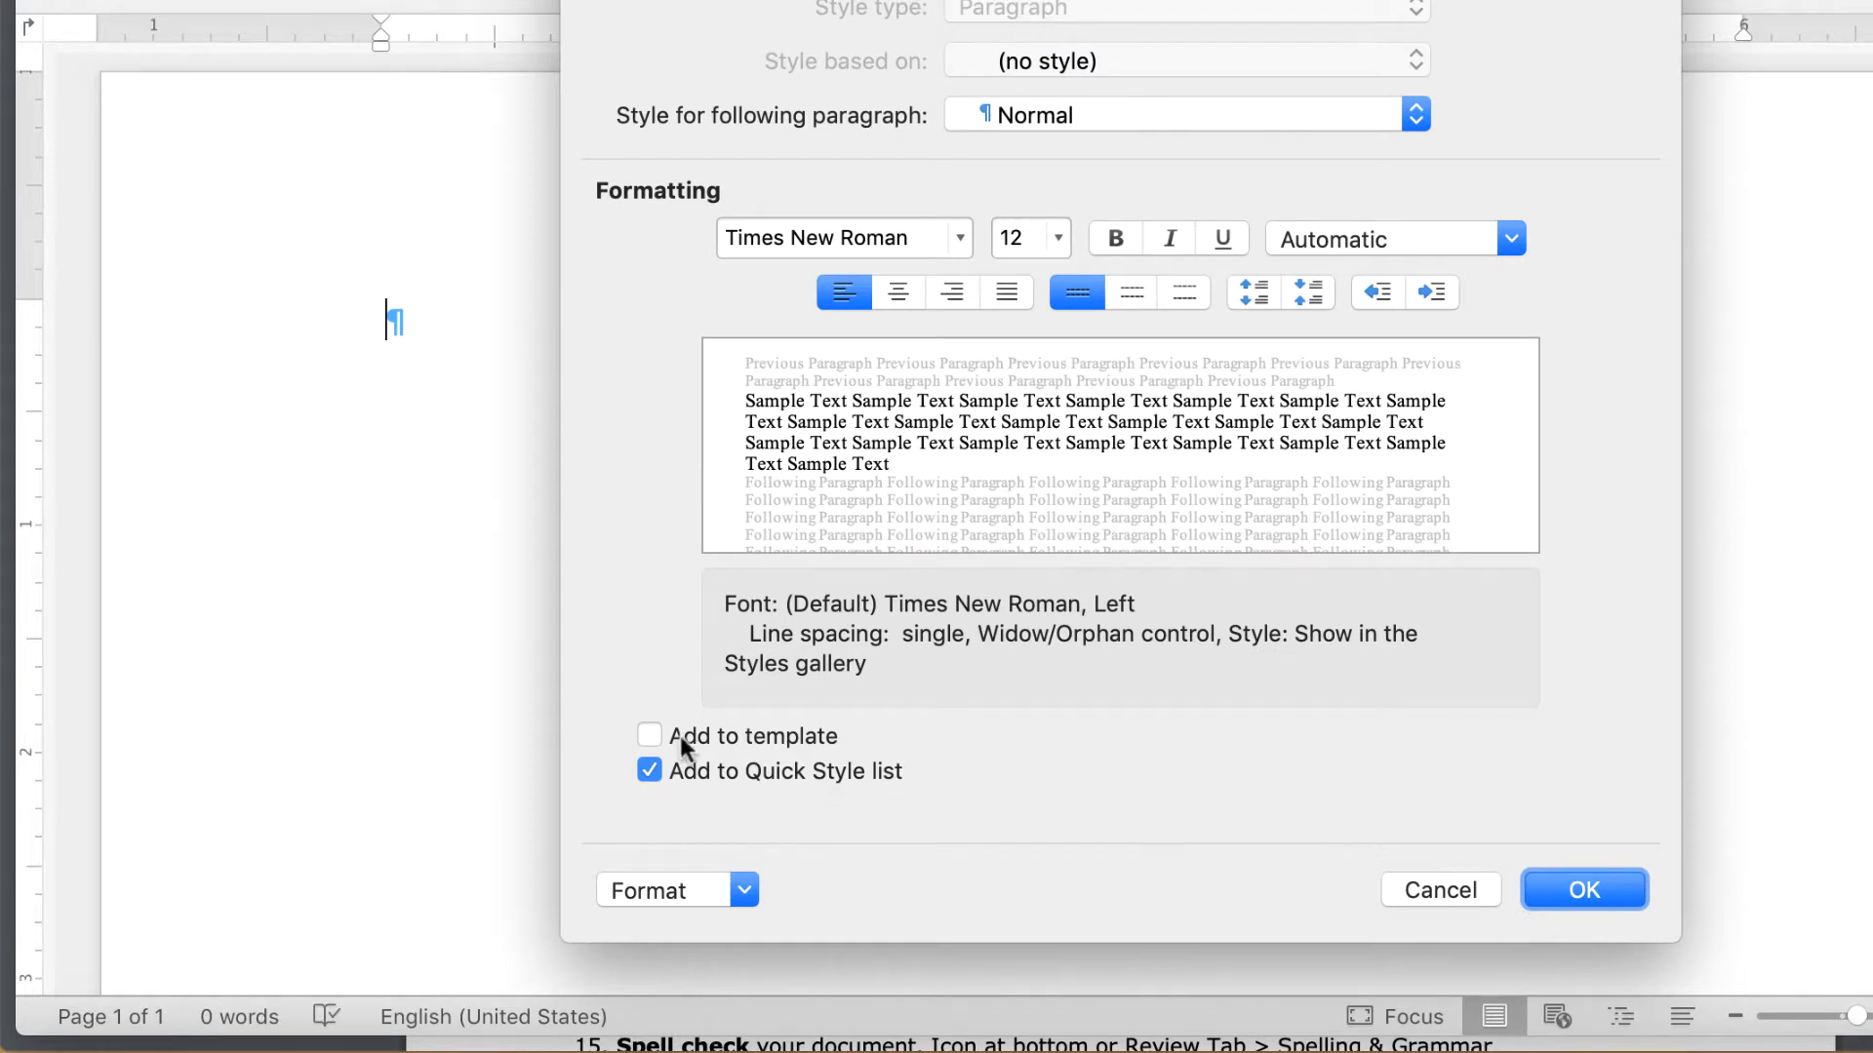
left_click(651, 731)
left_click(1585, 890)
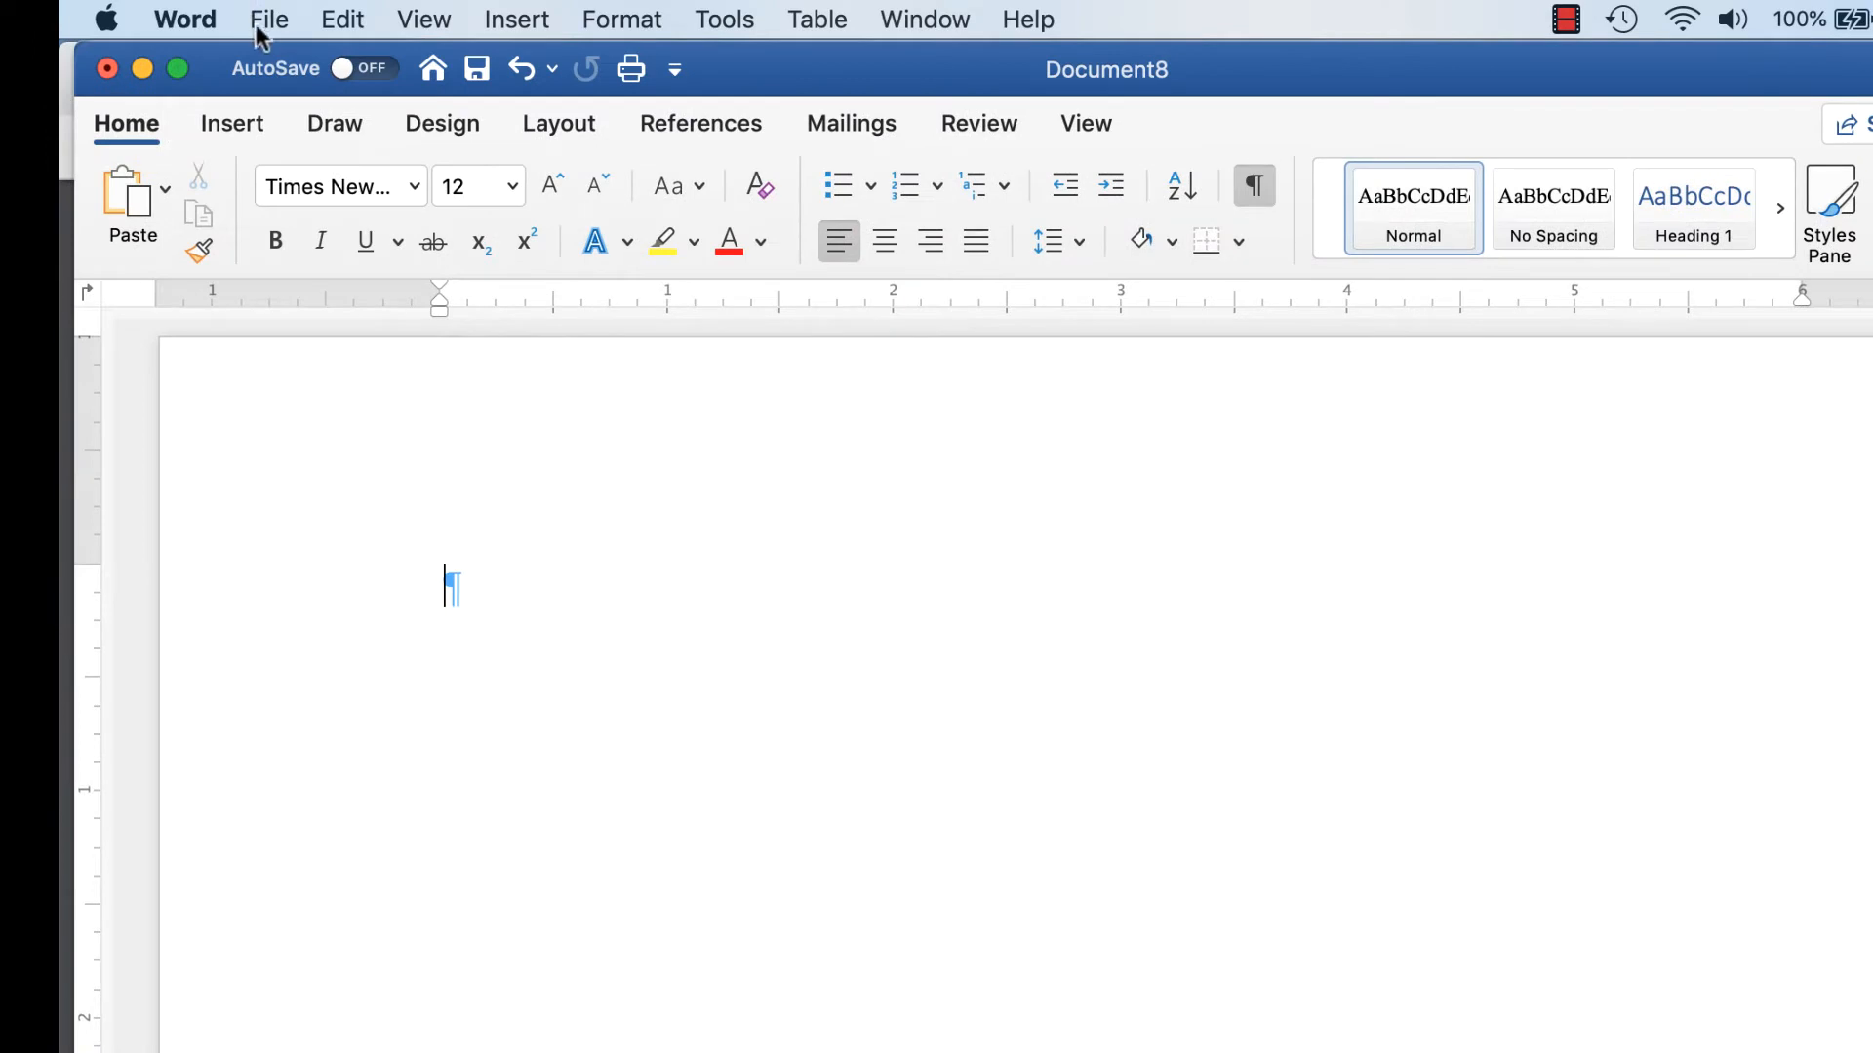
Create a new blank document
left_click(259, 24)
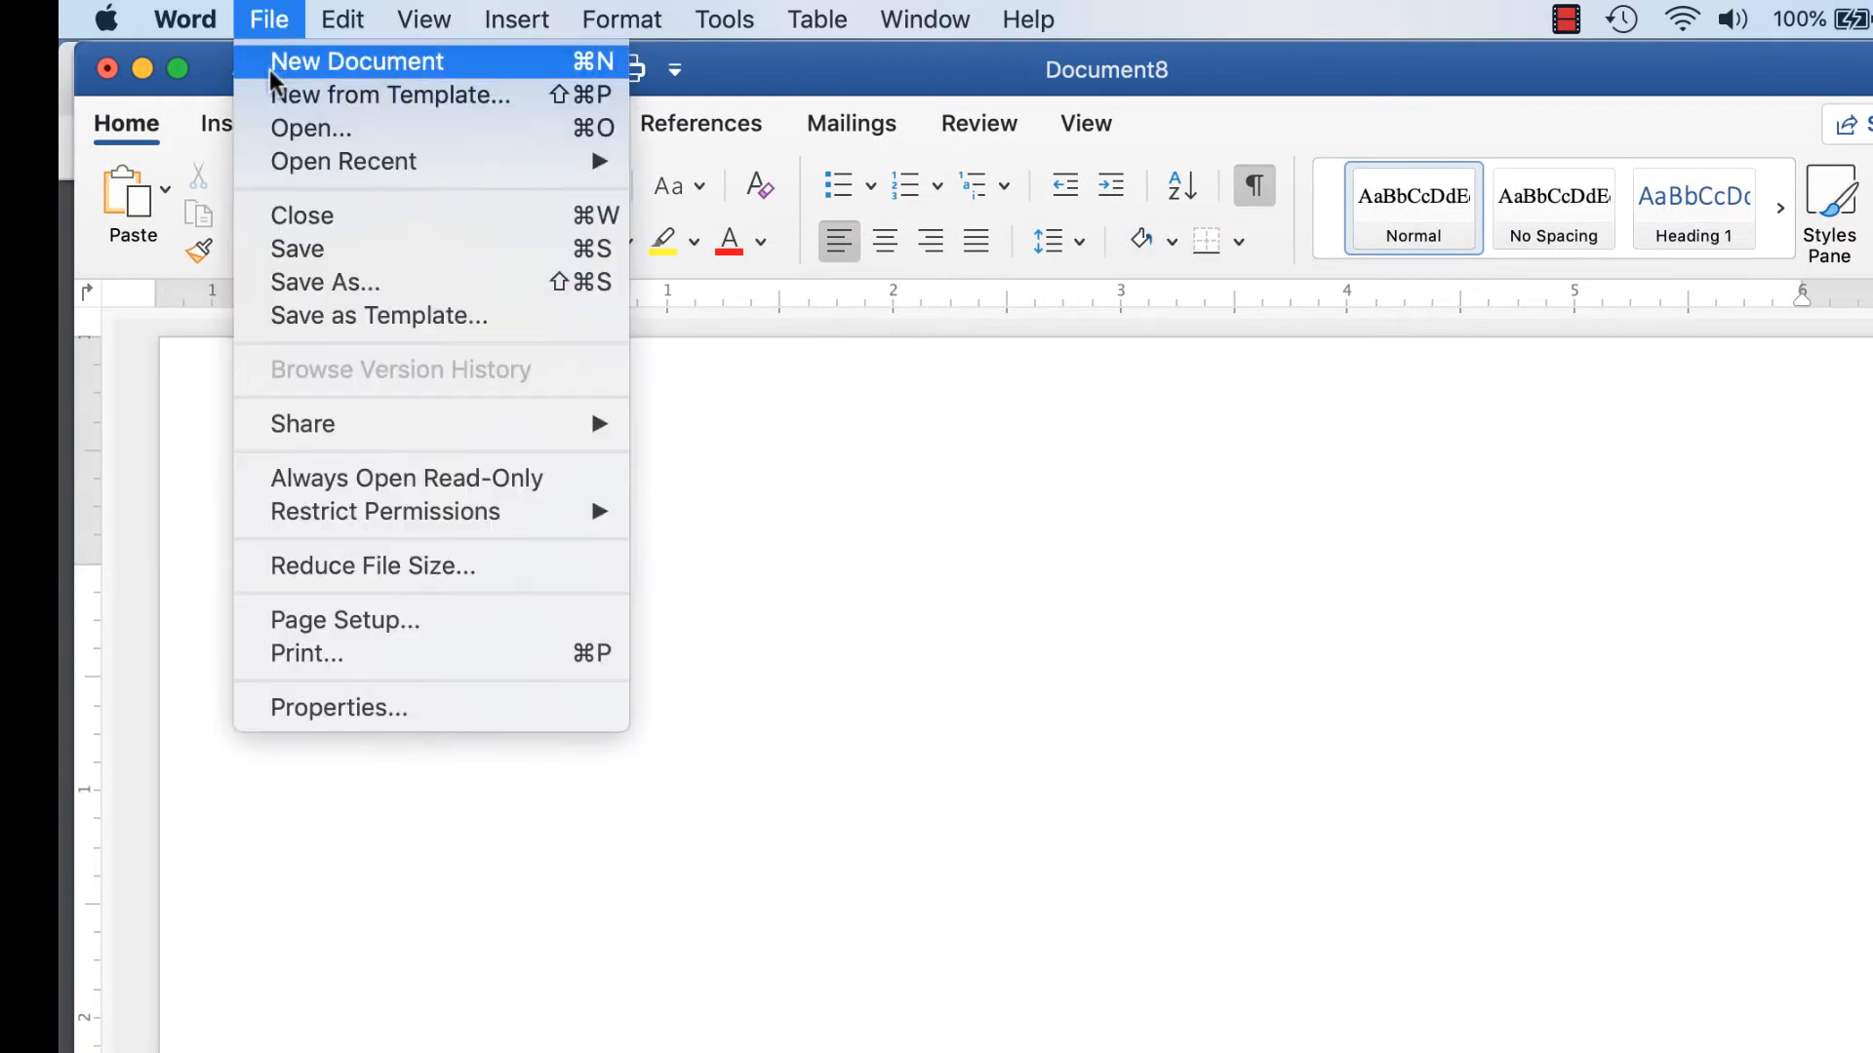
key("Escape")
key("super+n")
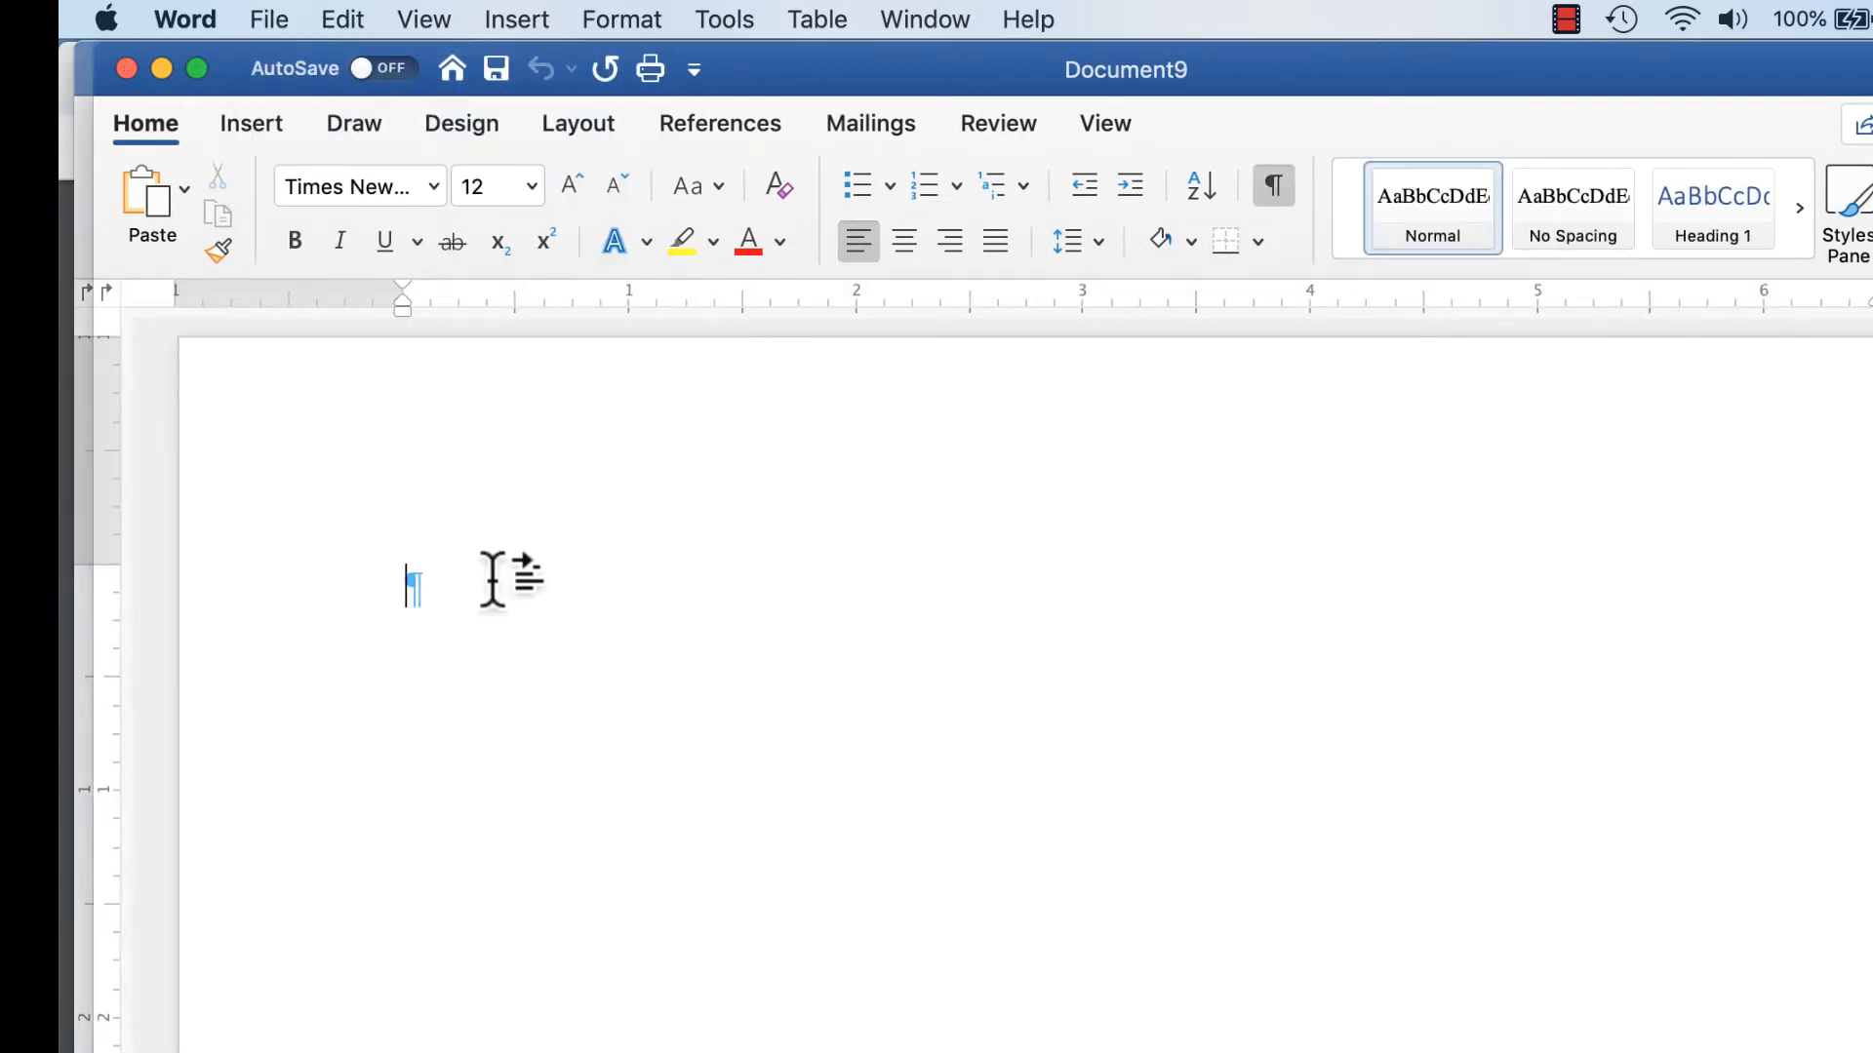
Enter the sample lines "aghasdjsgdjhasjd", "sajdsjdkasjd" and "jksjdkasjd", and close the new document without saving
type("aghasdjsgdjhasjd ")
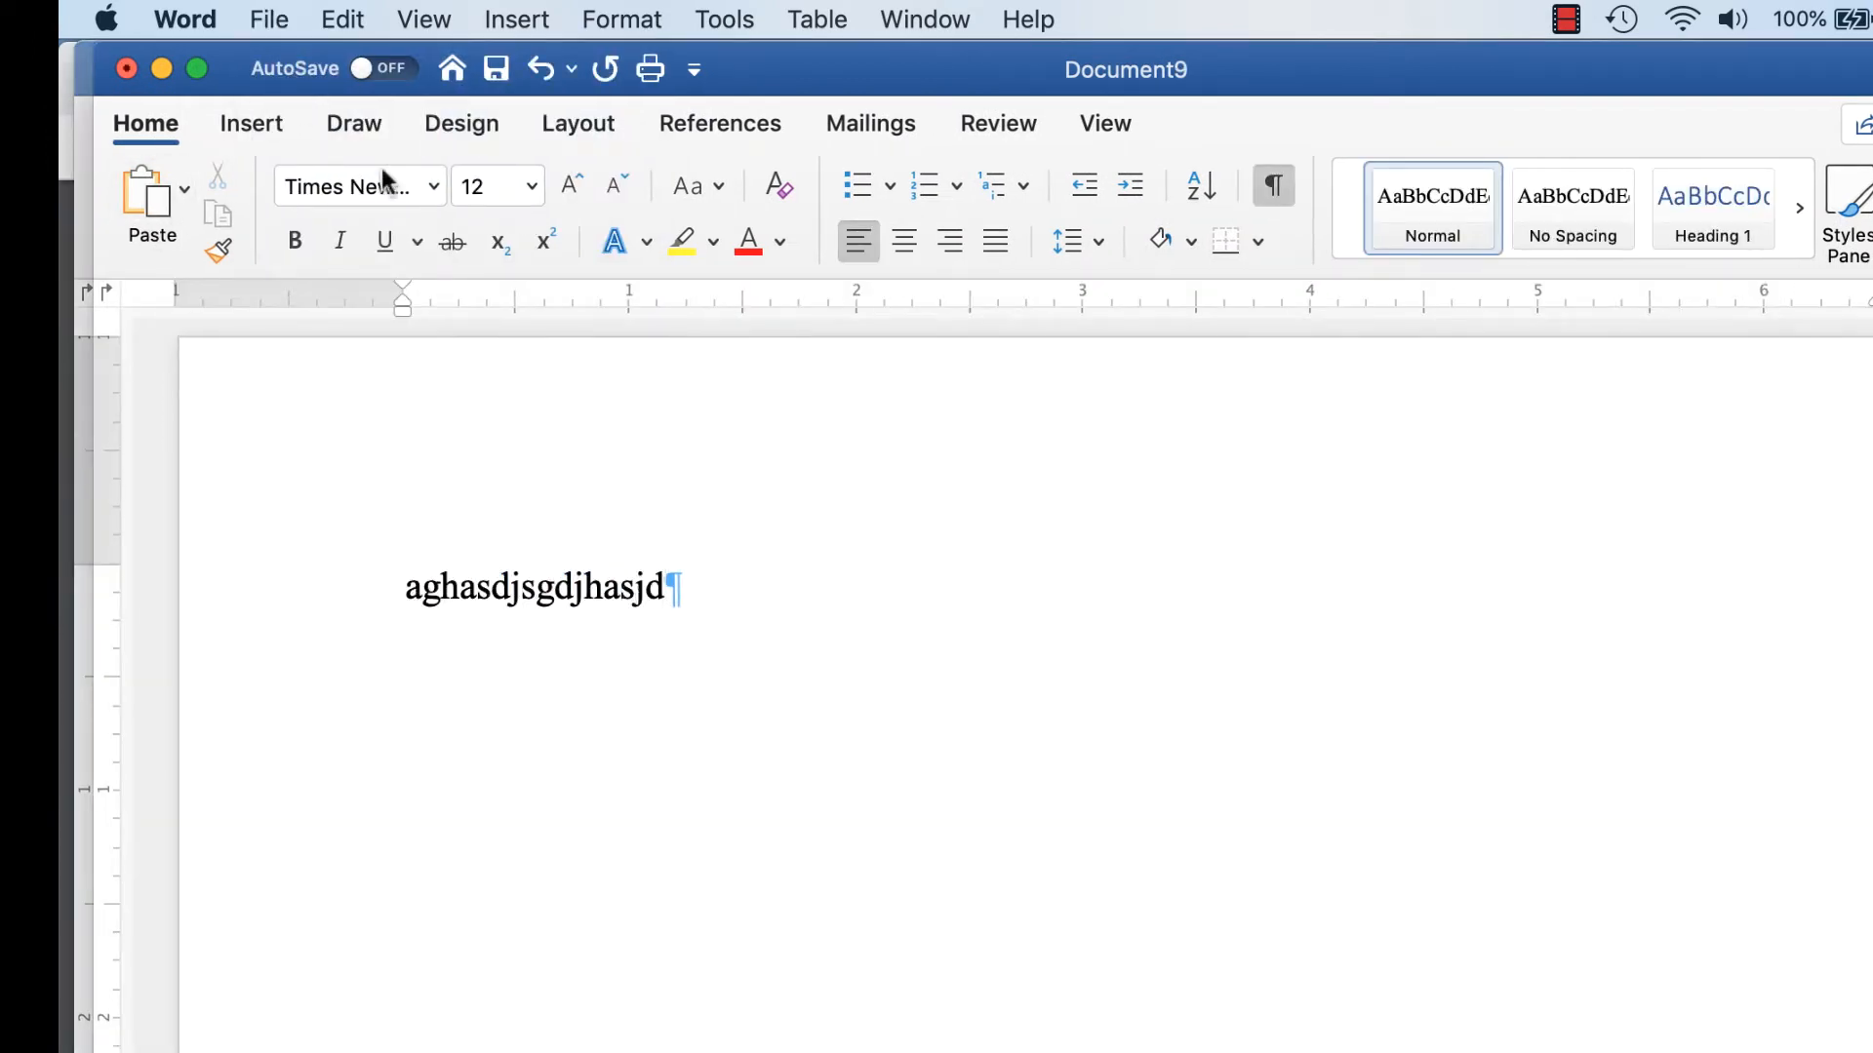
type("sajdsjdkasjd")
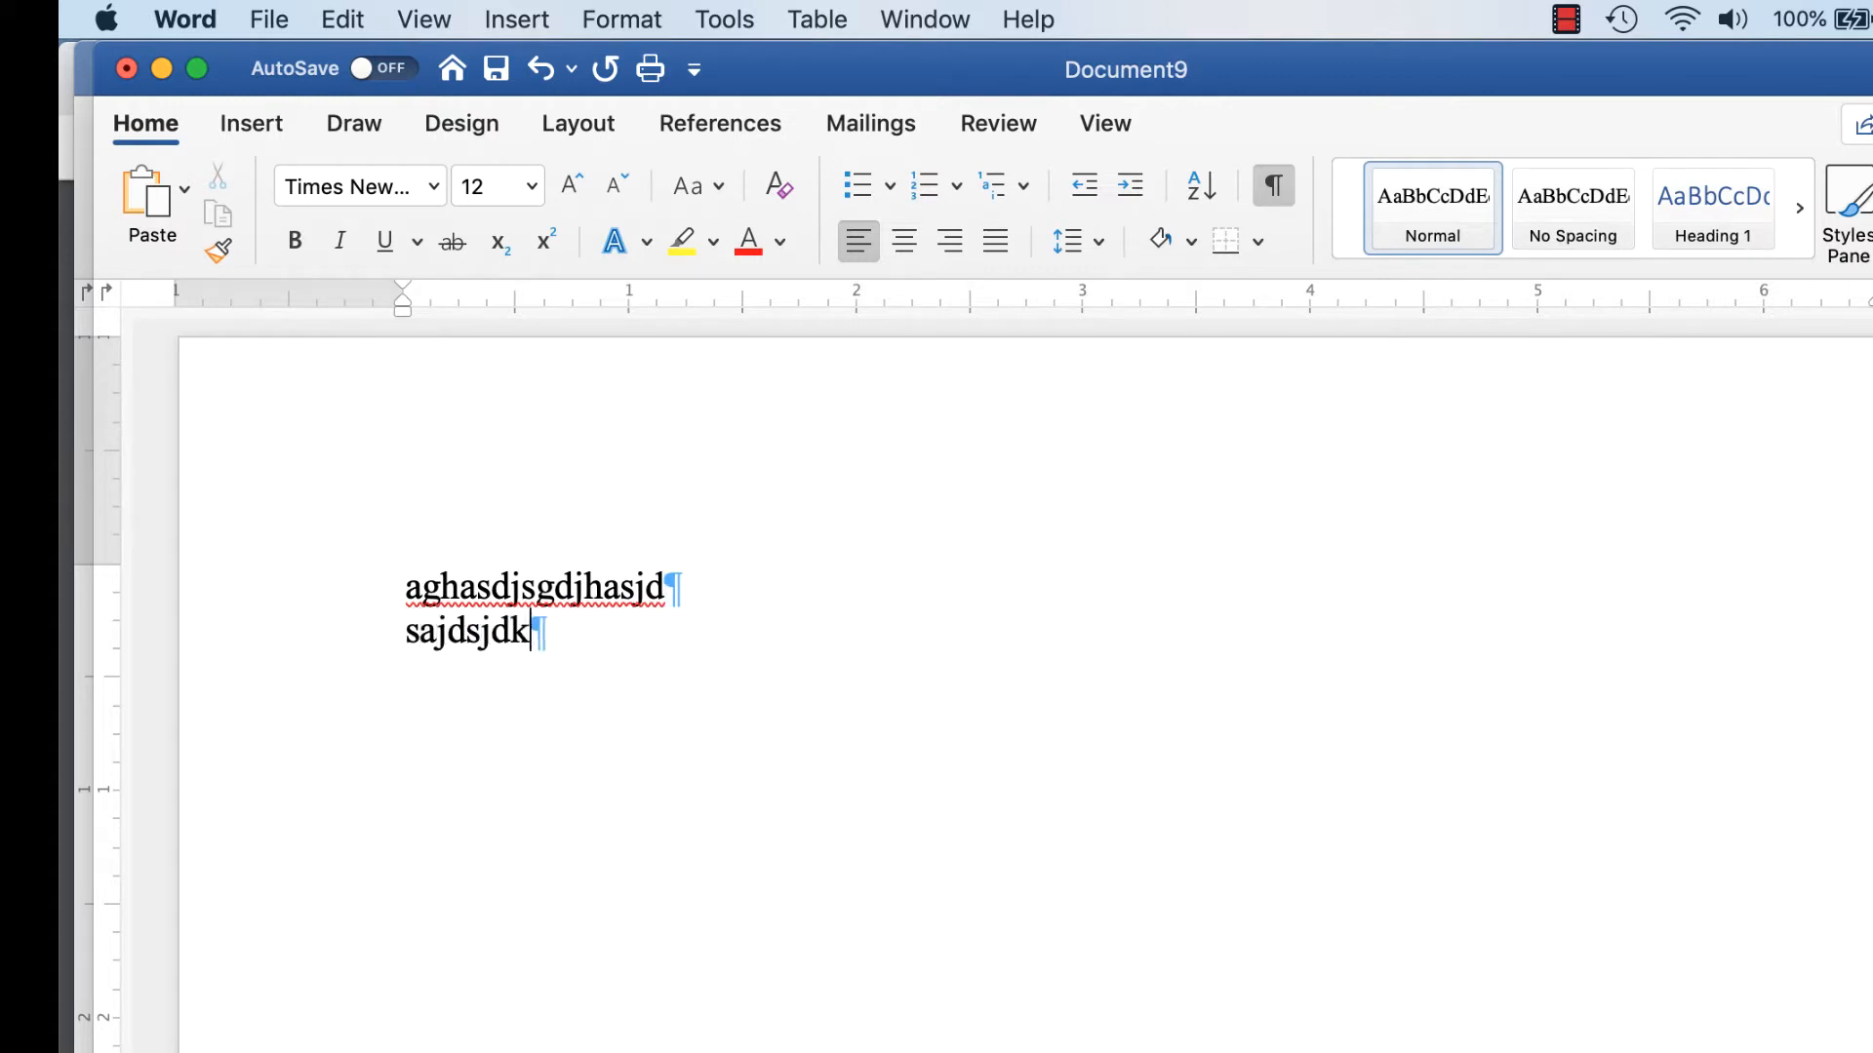
key("Return")
type("jksjdkasjd")
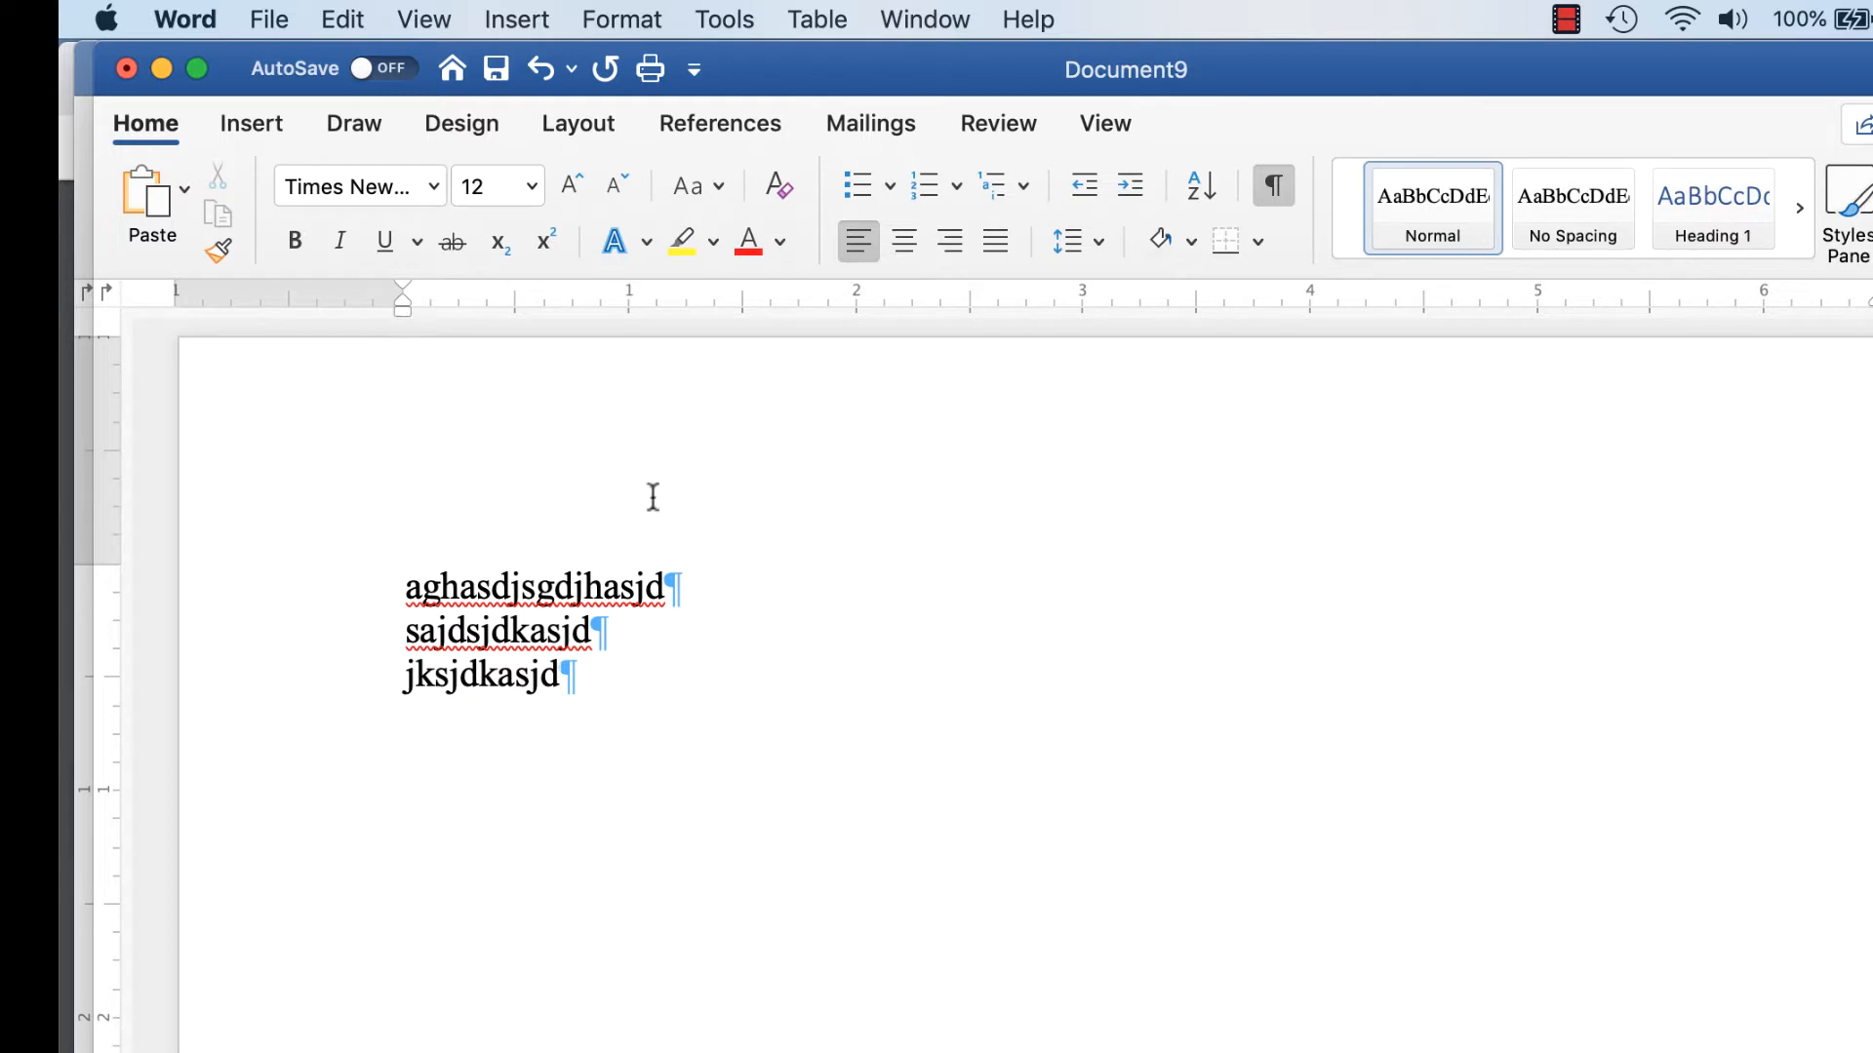
left_click(127, 69)
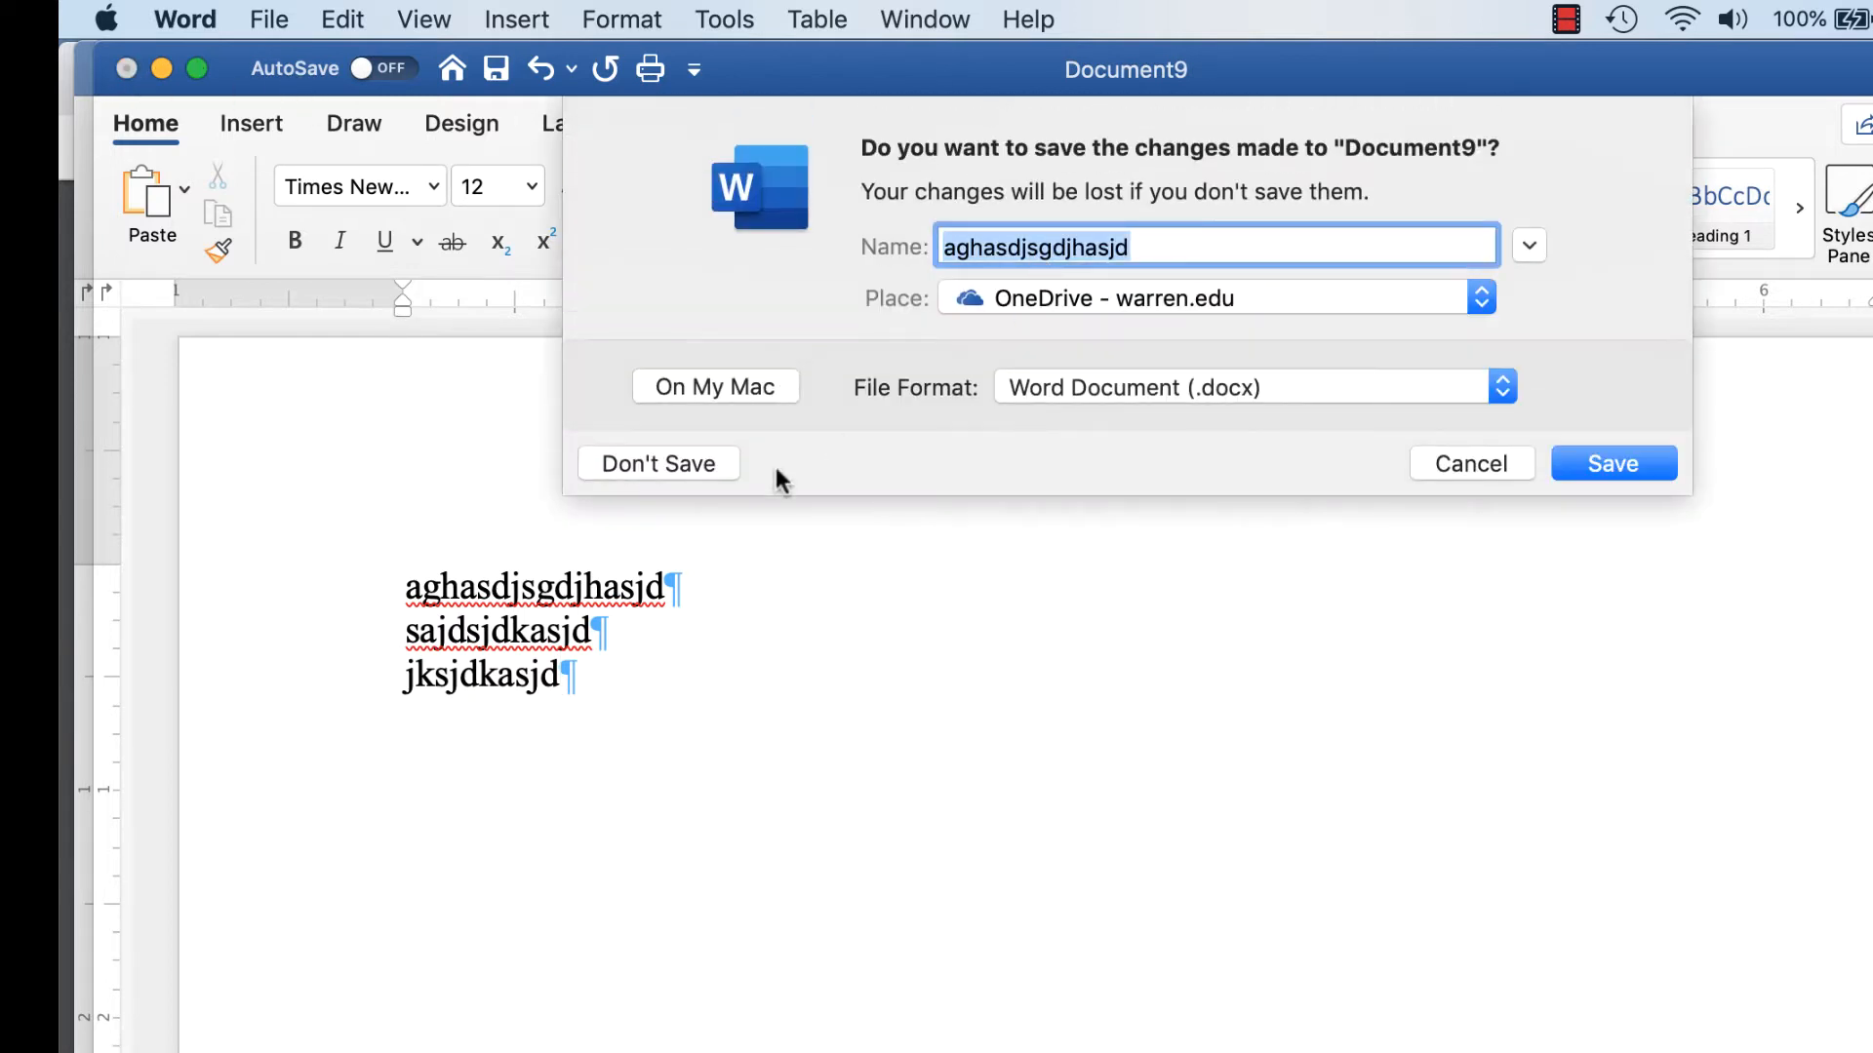
left_click(718, 466)
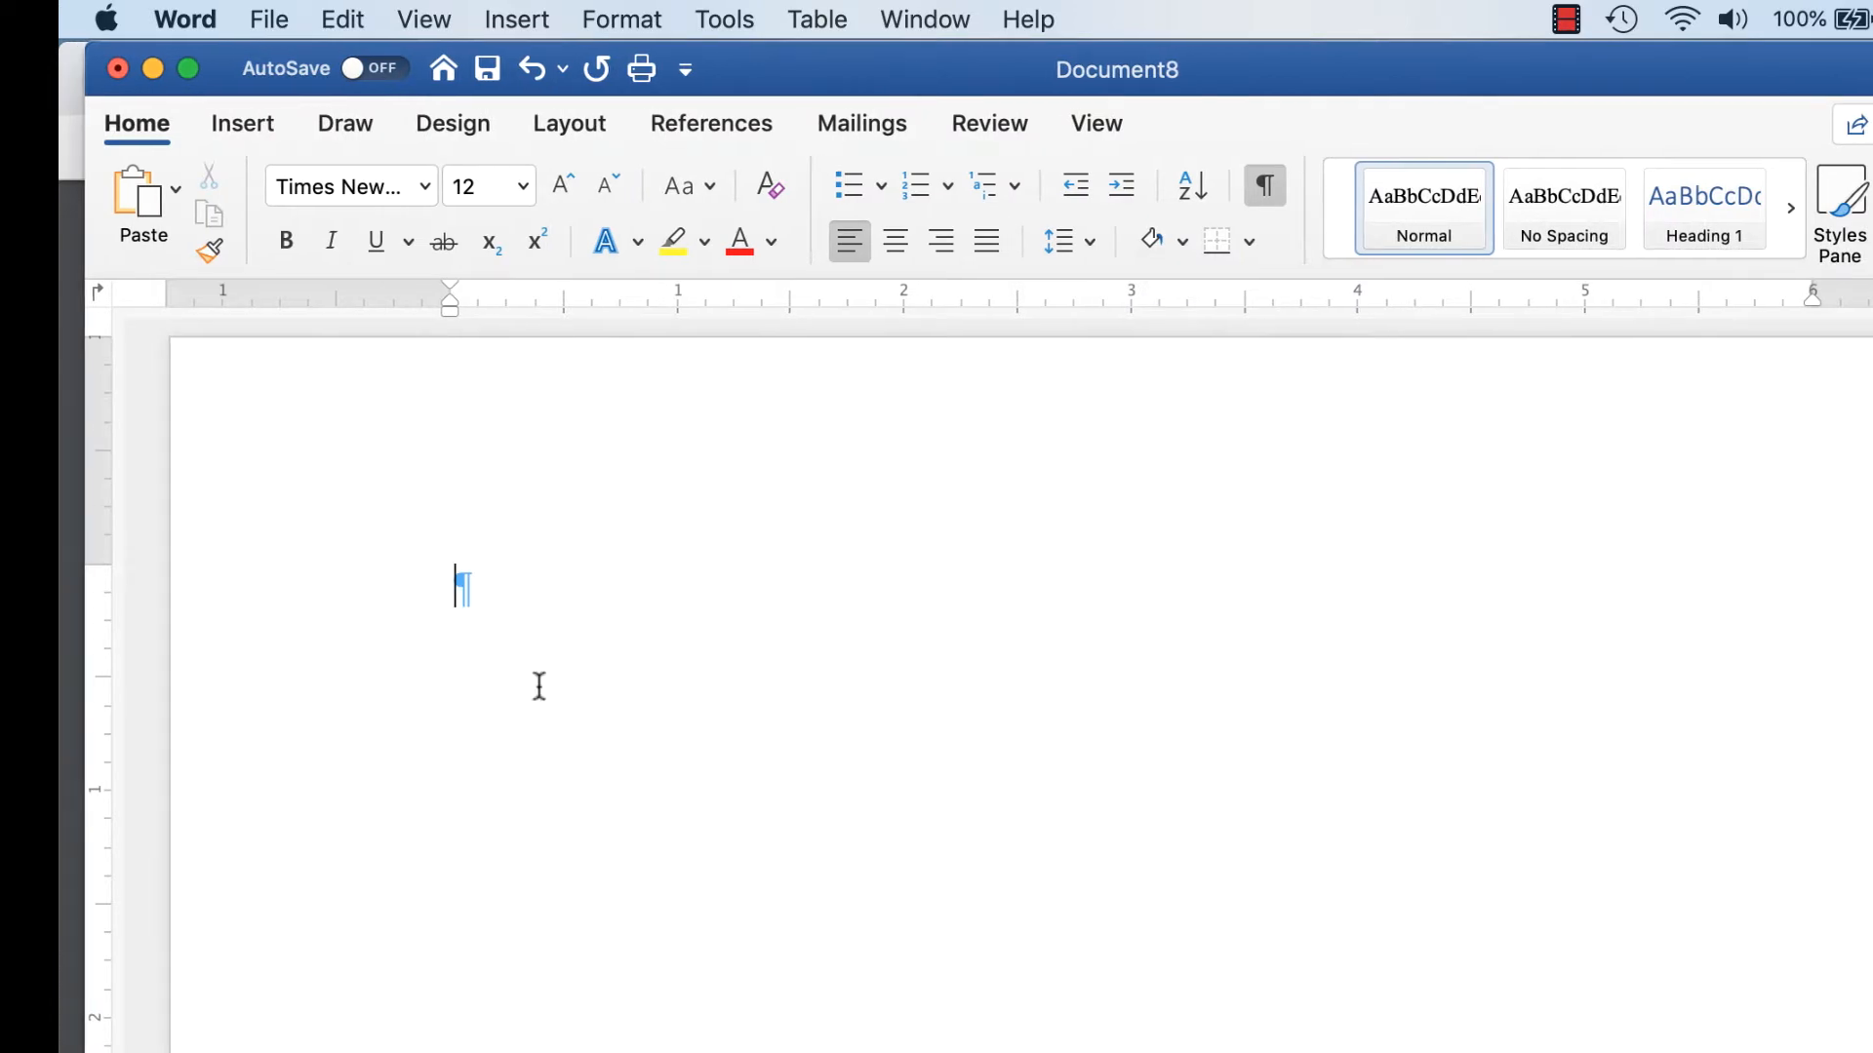
Start saving the document under a new name made of "WD01_BusLet_" plus the student's last name and first initial
left_click(278, 19)
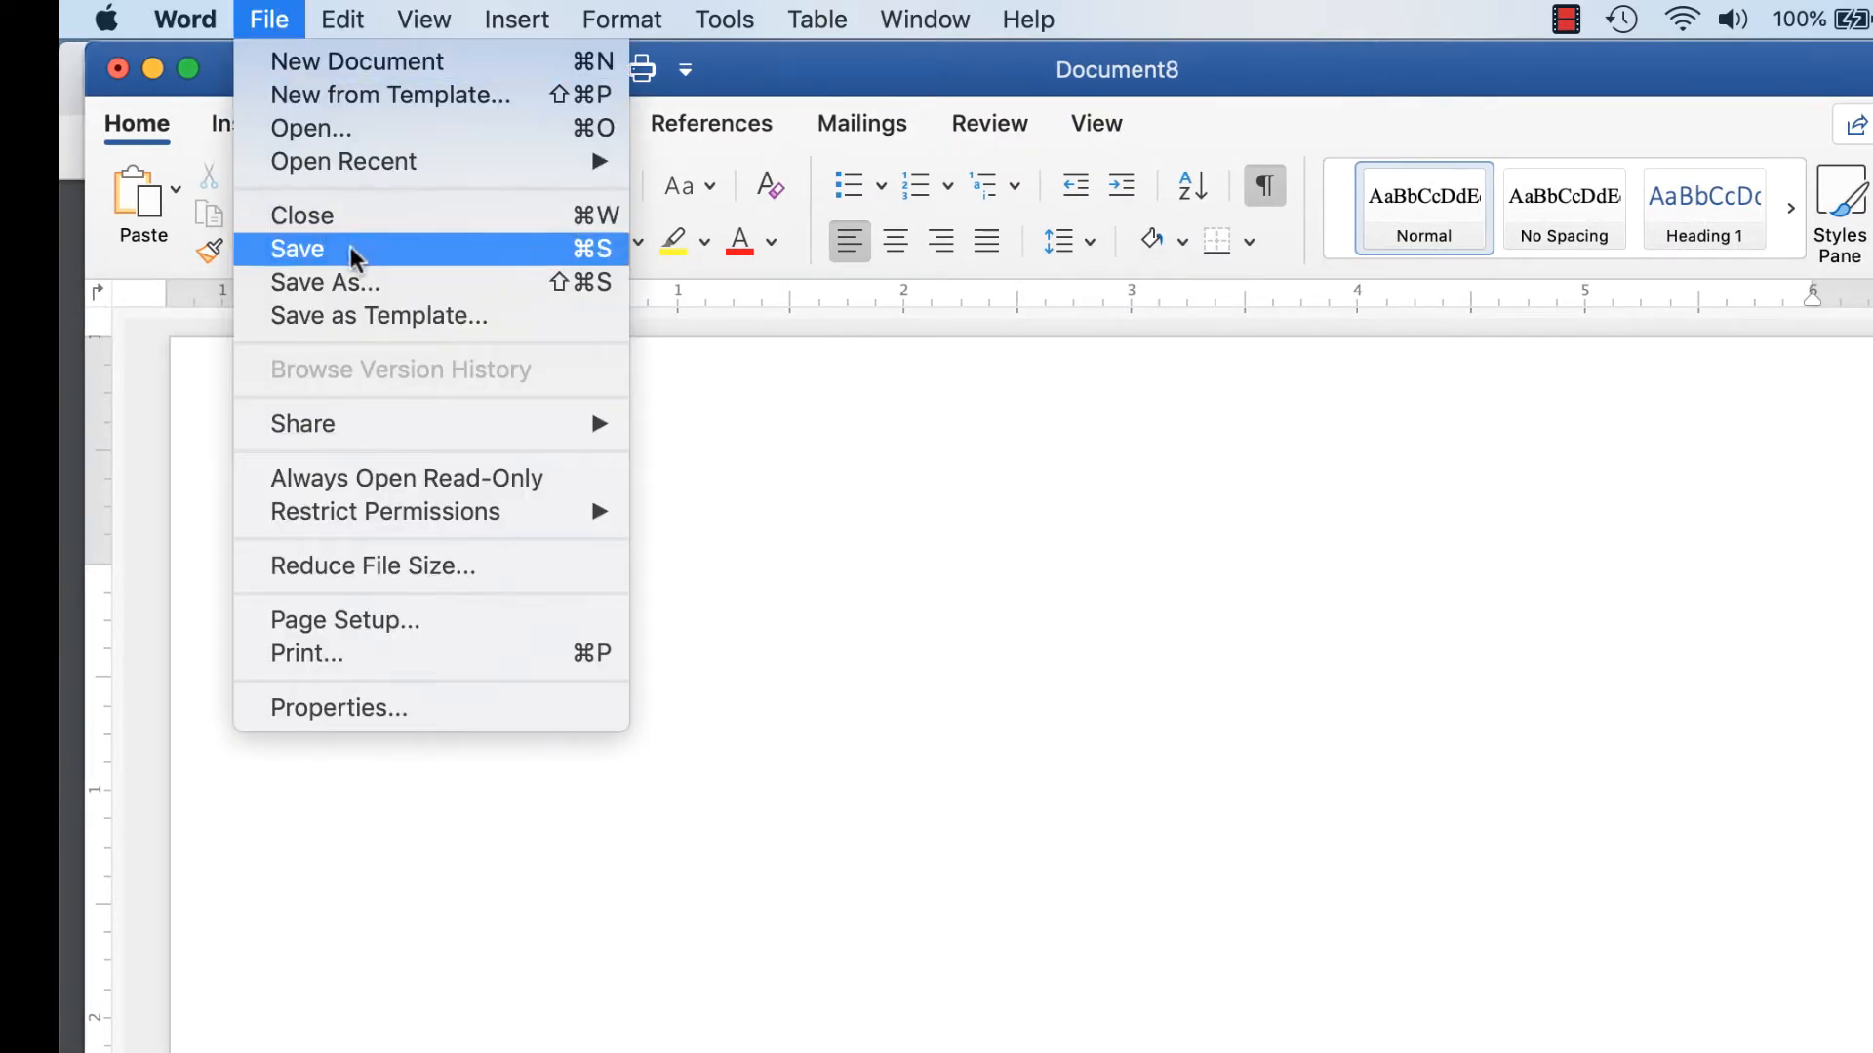
left_click(353, 281)
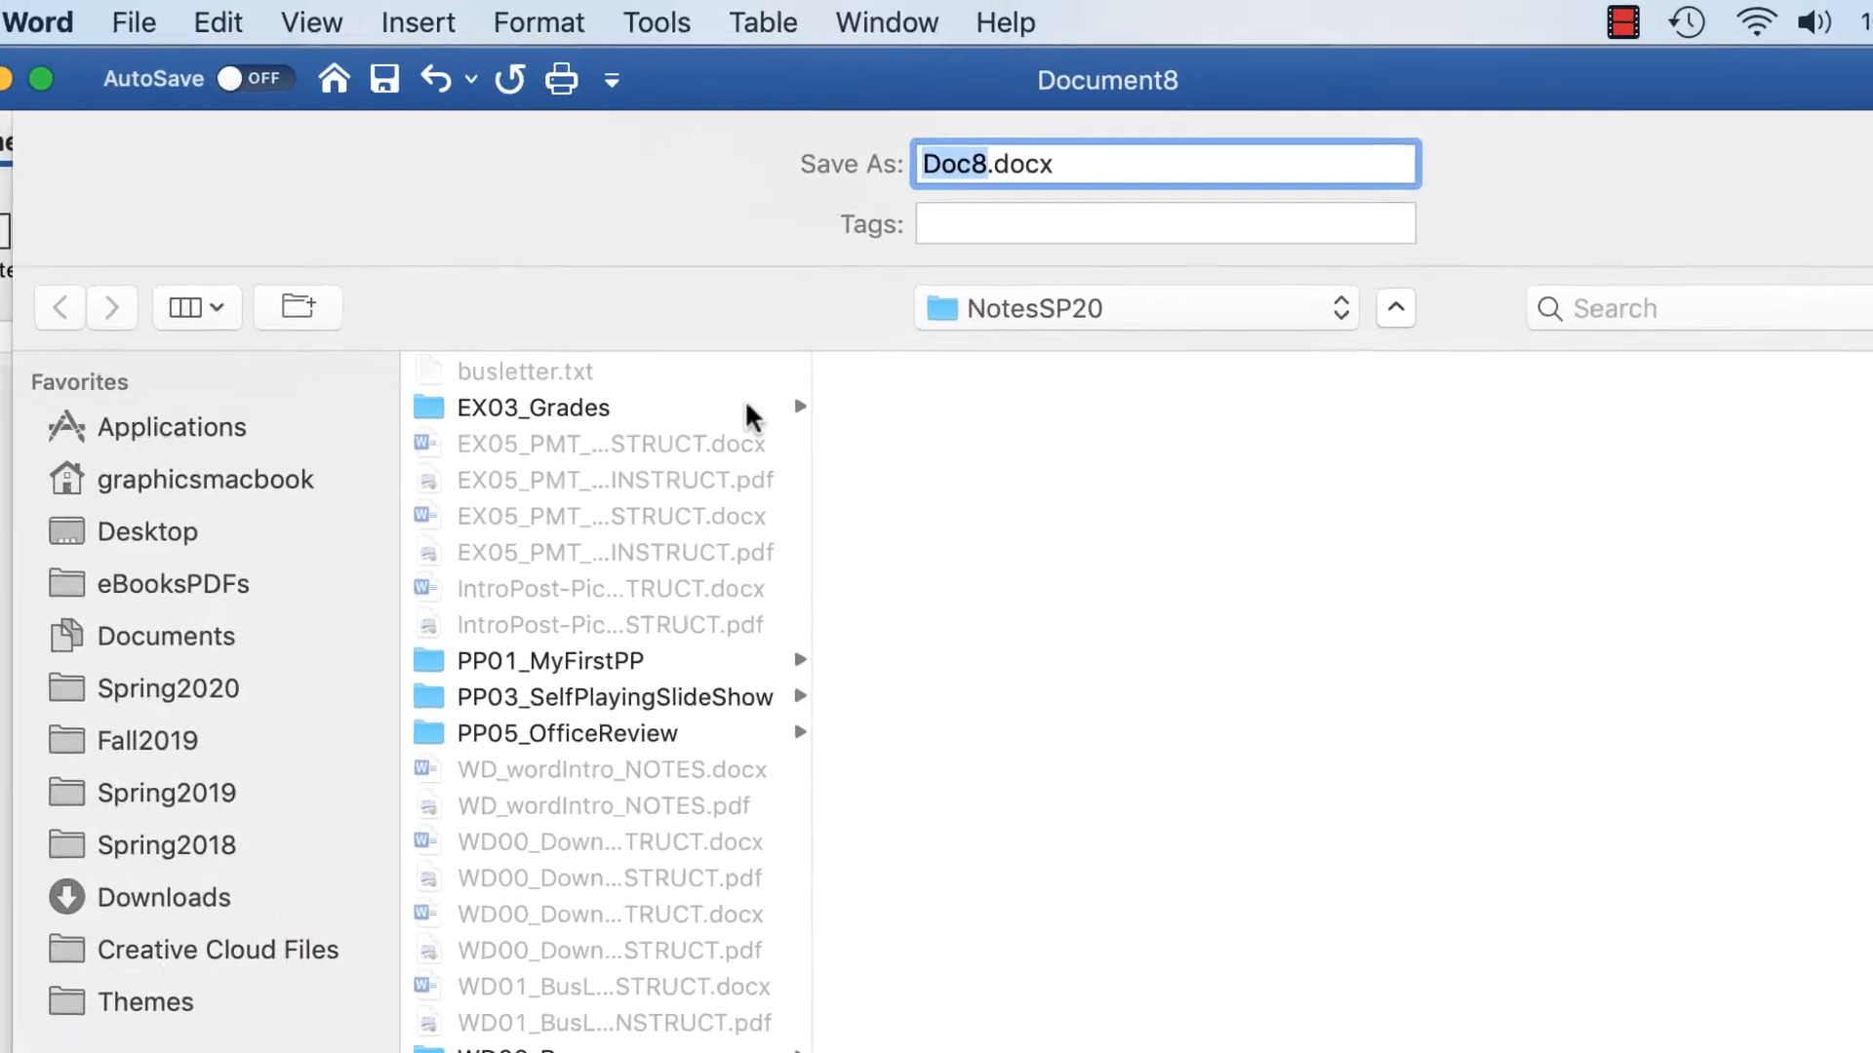
type("WD01")
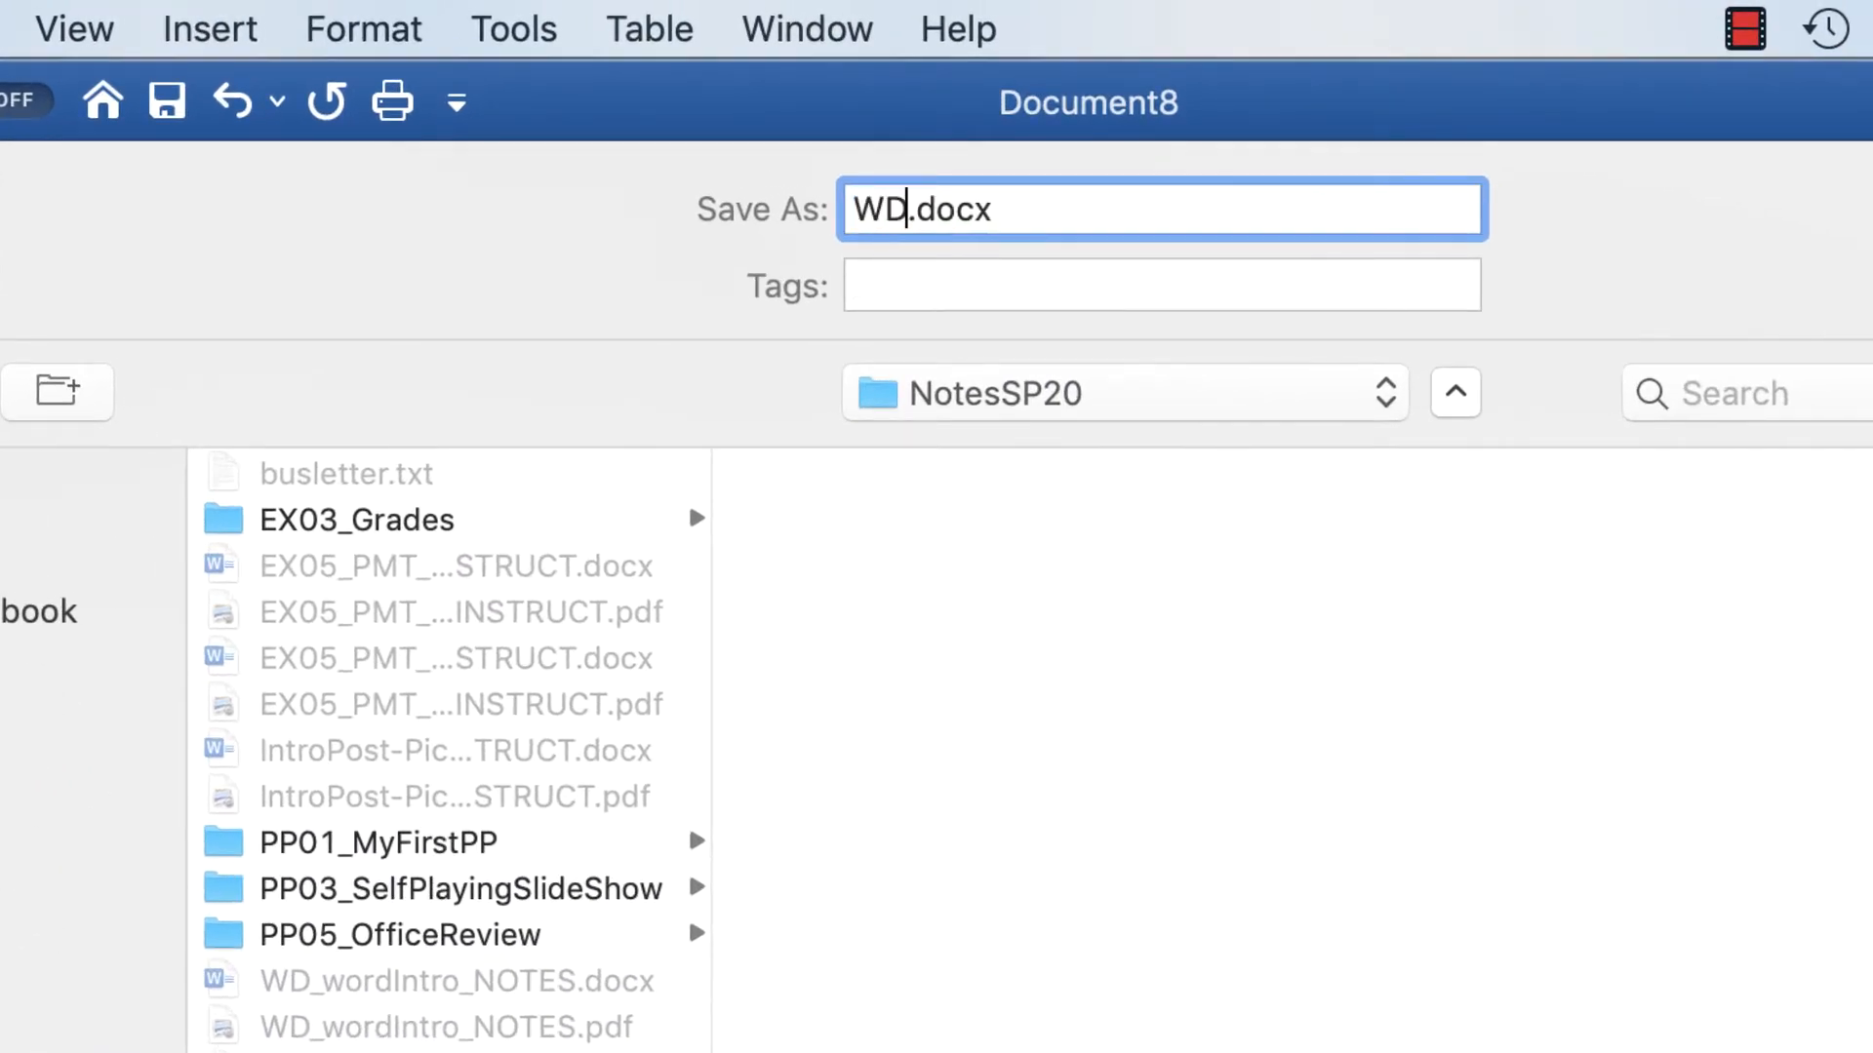
type("_BusLet")
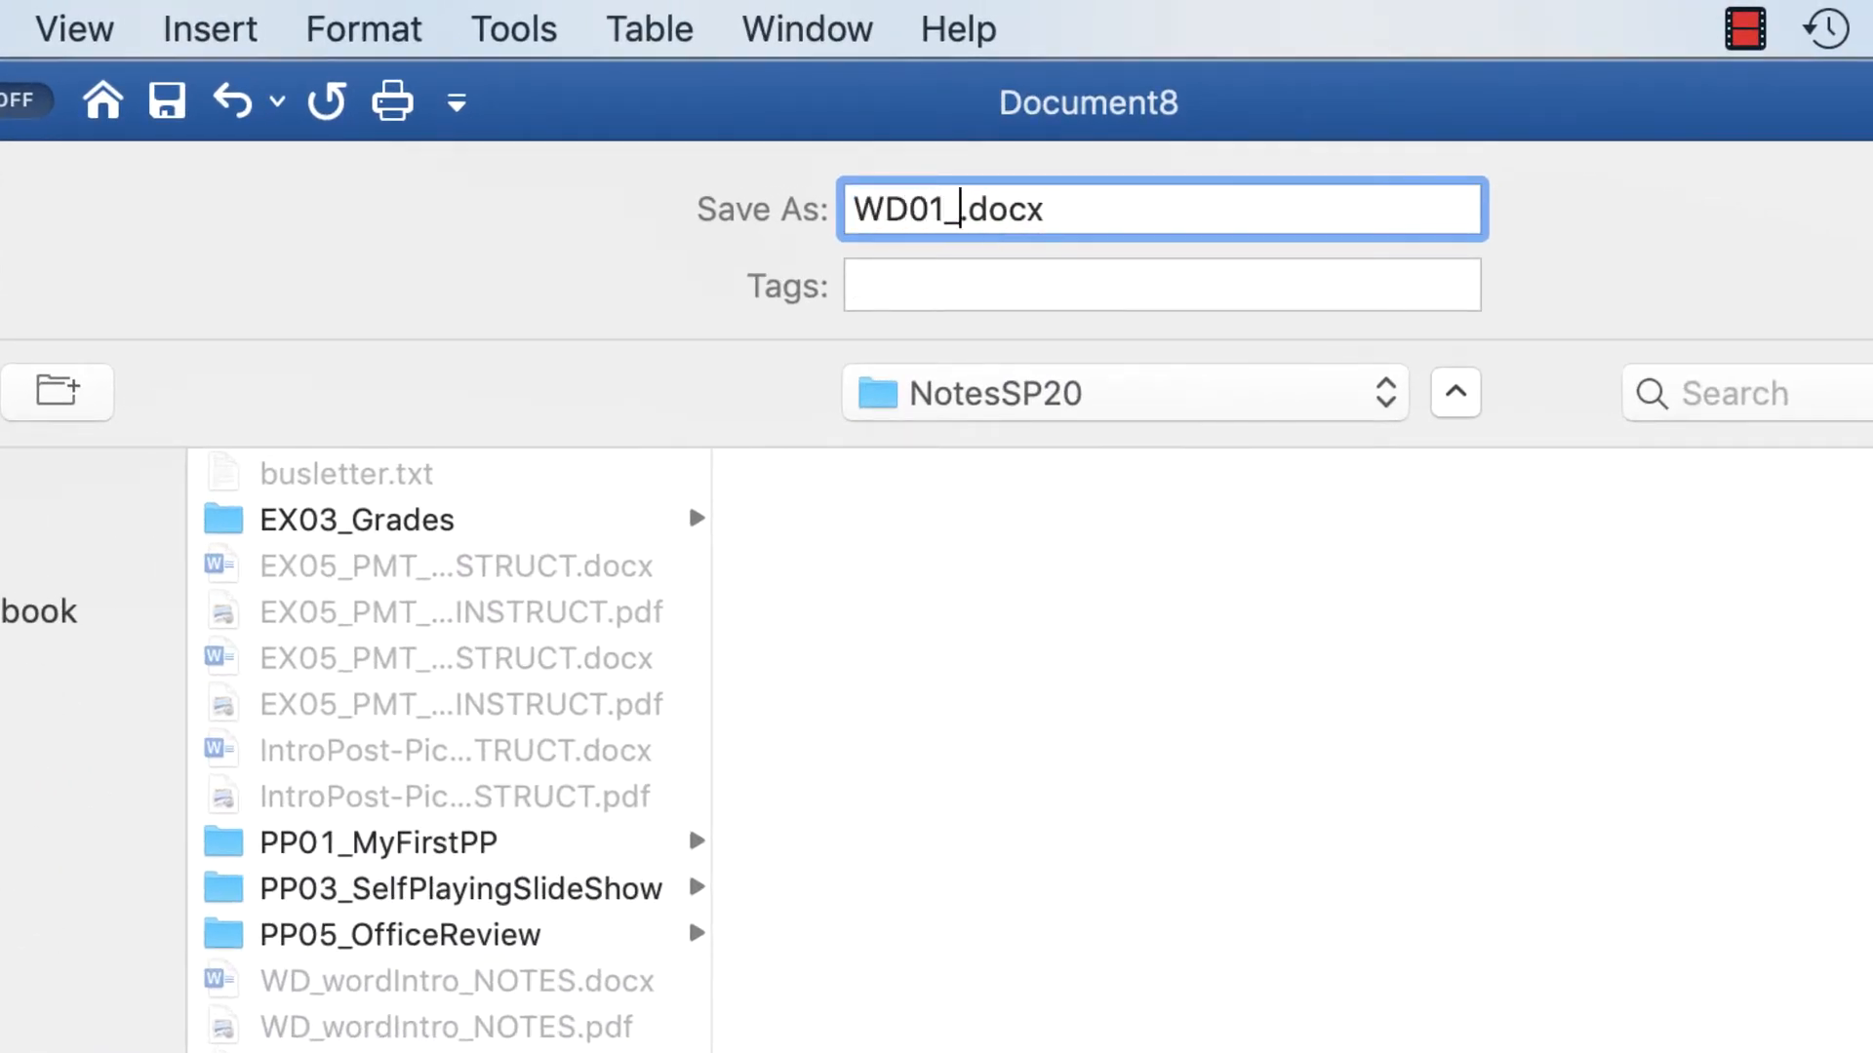
type("_HomaR")
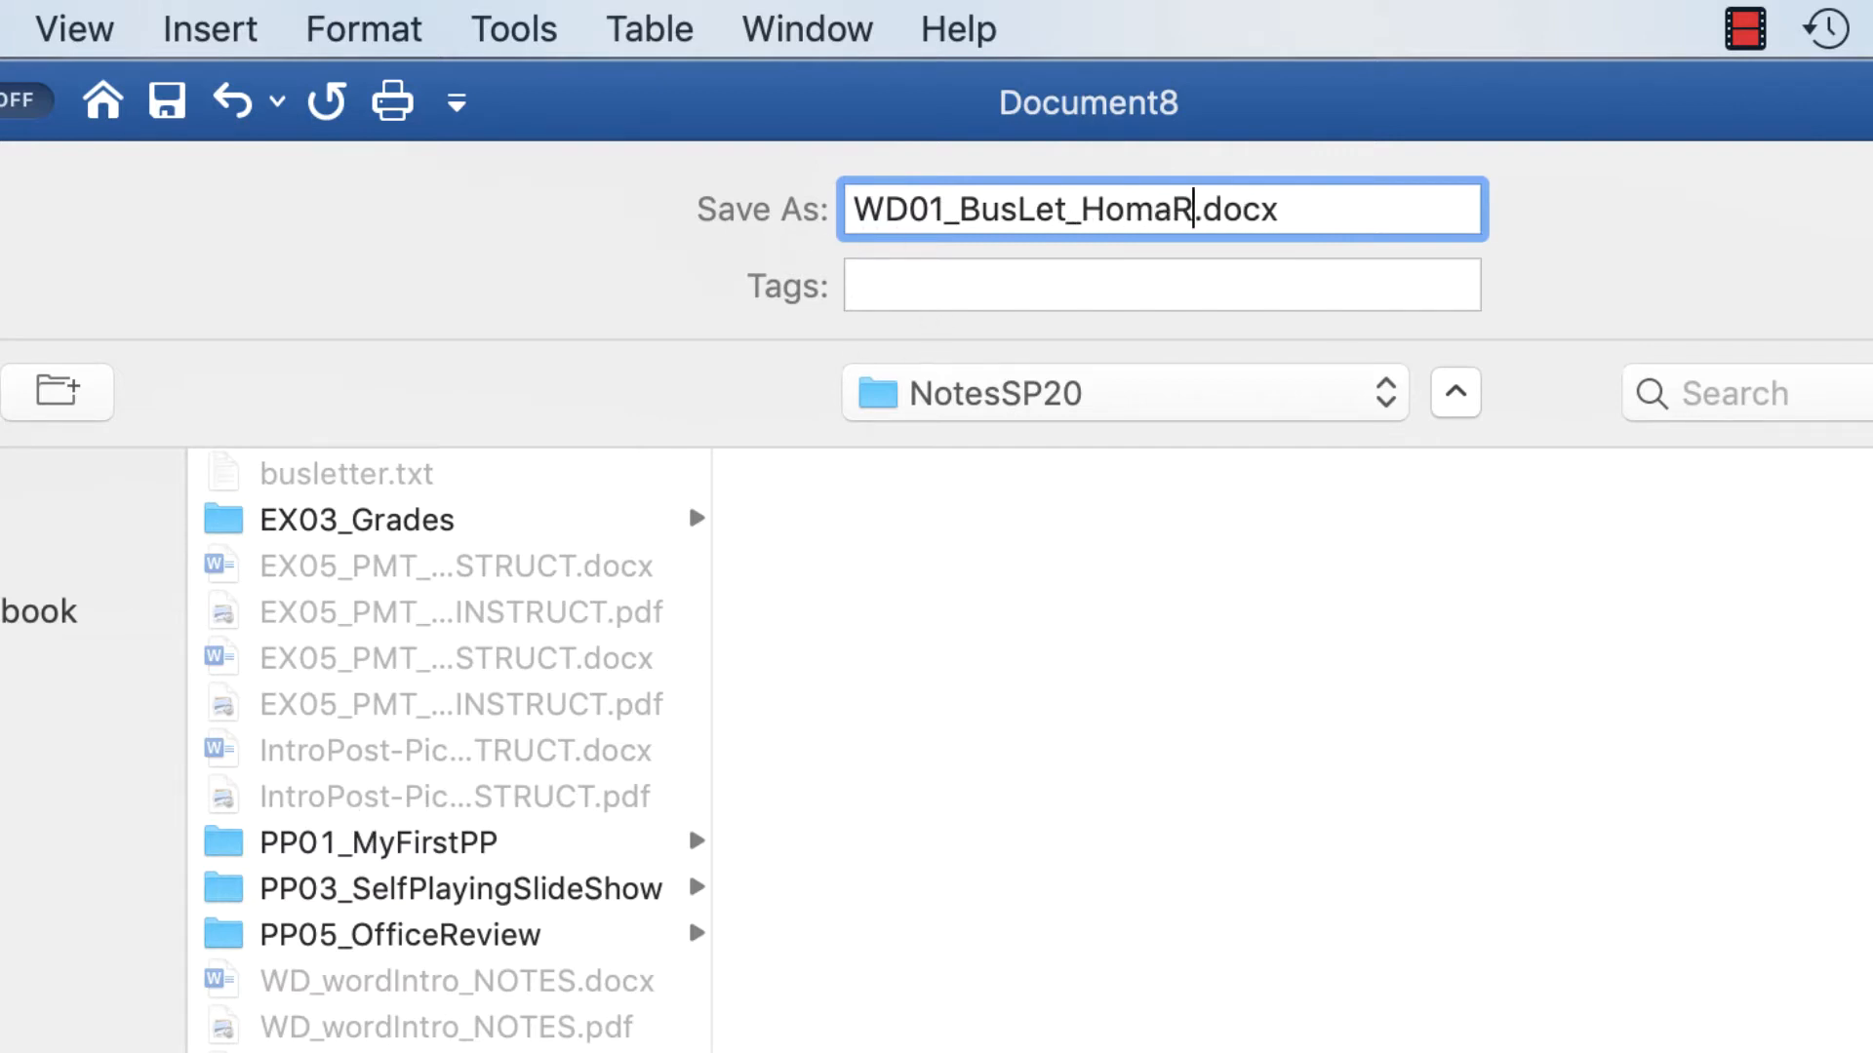
Choose the Word folder inside Documents > CSC102W1SD as the save location and save the document there
left_click(15, 809)
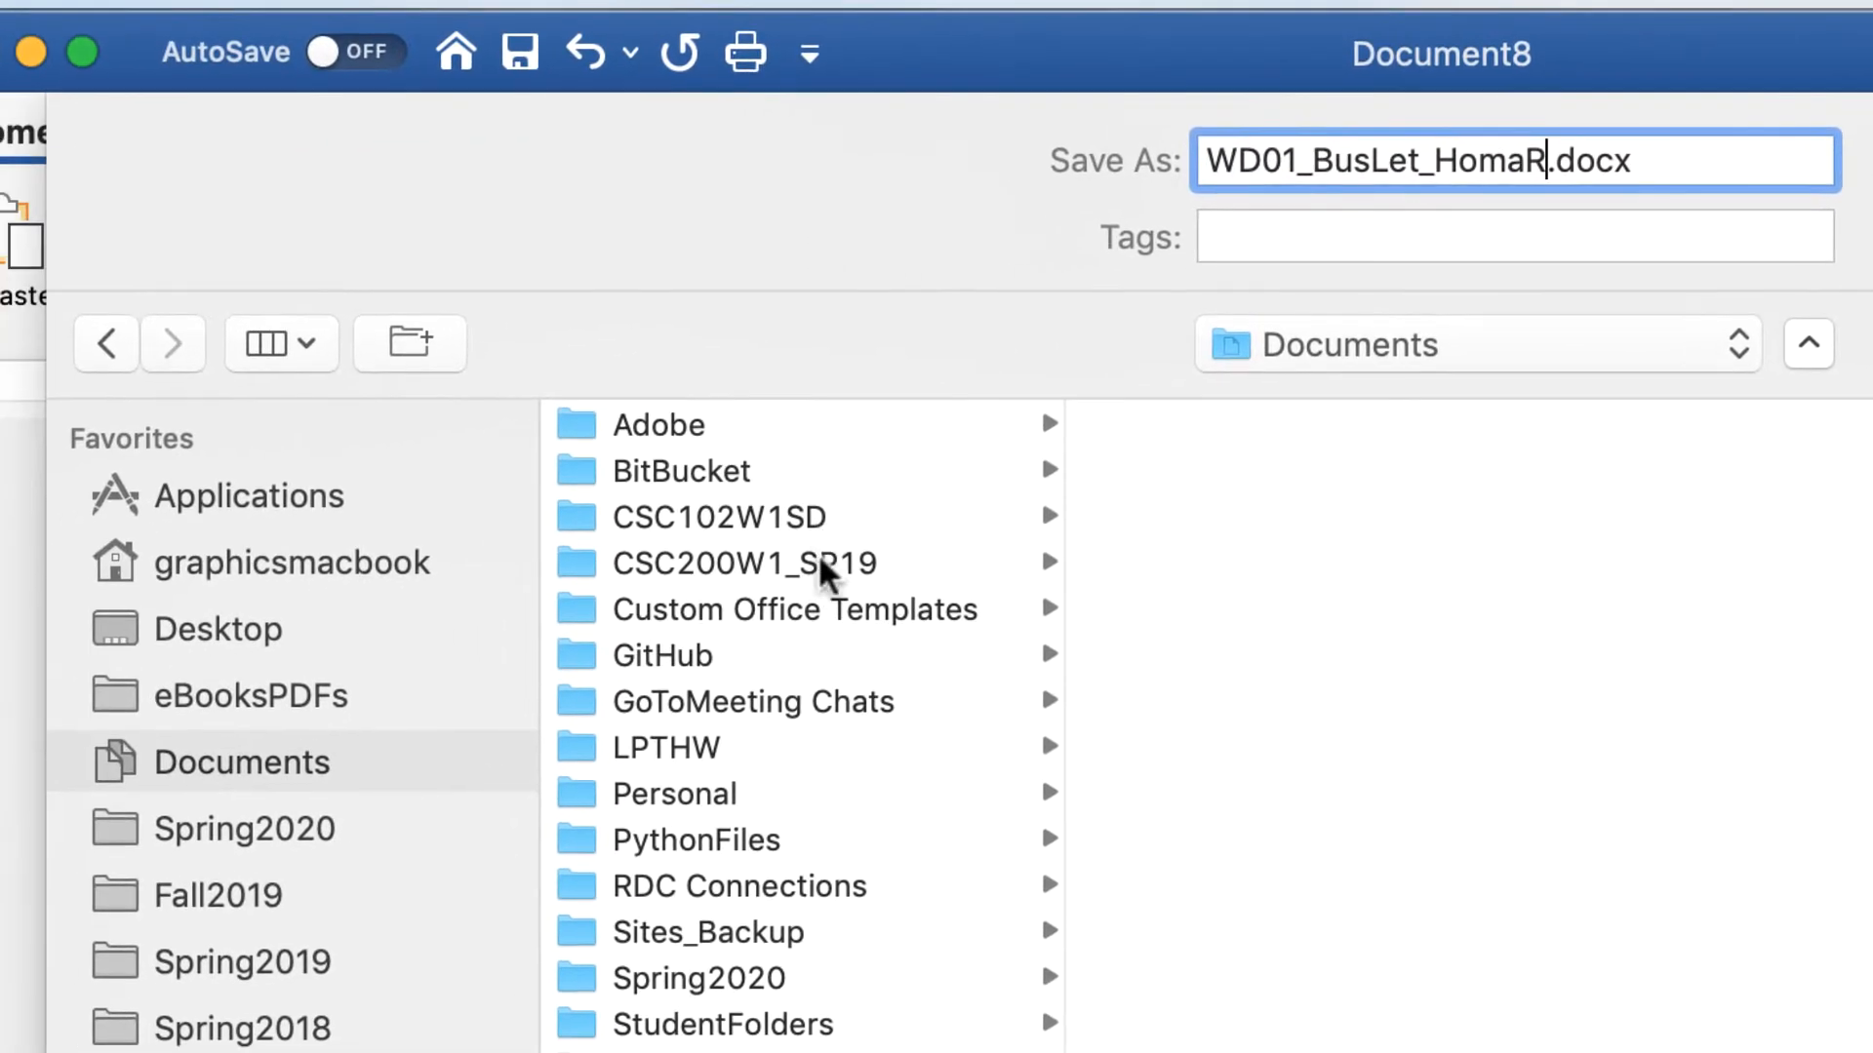
left_click(817, 520)
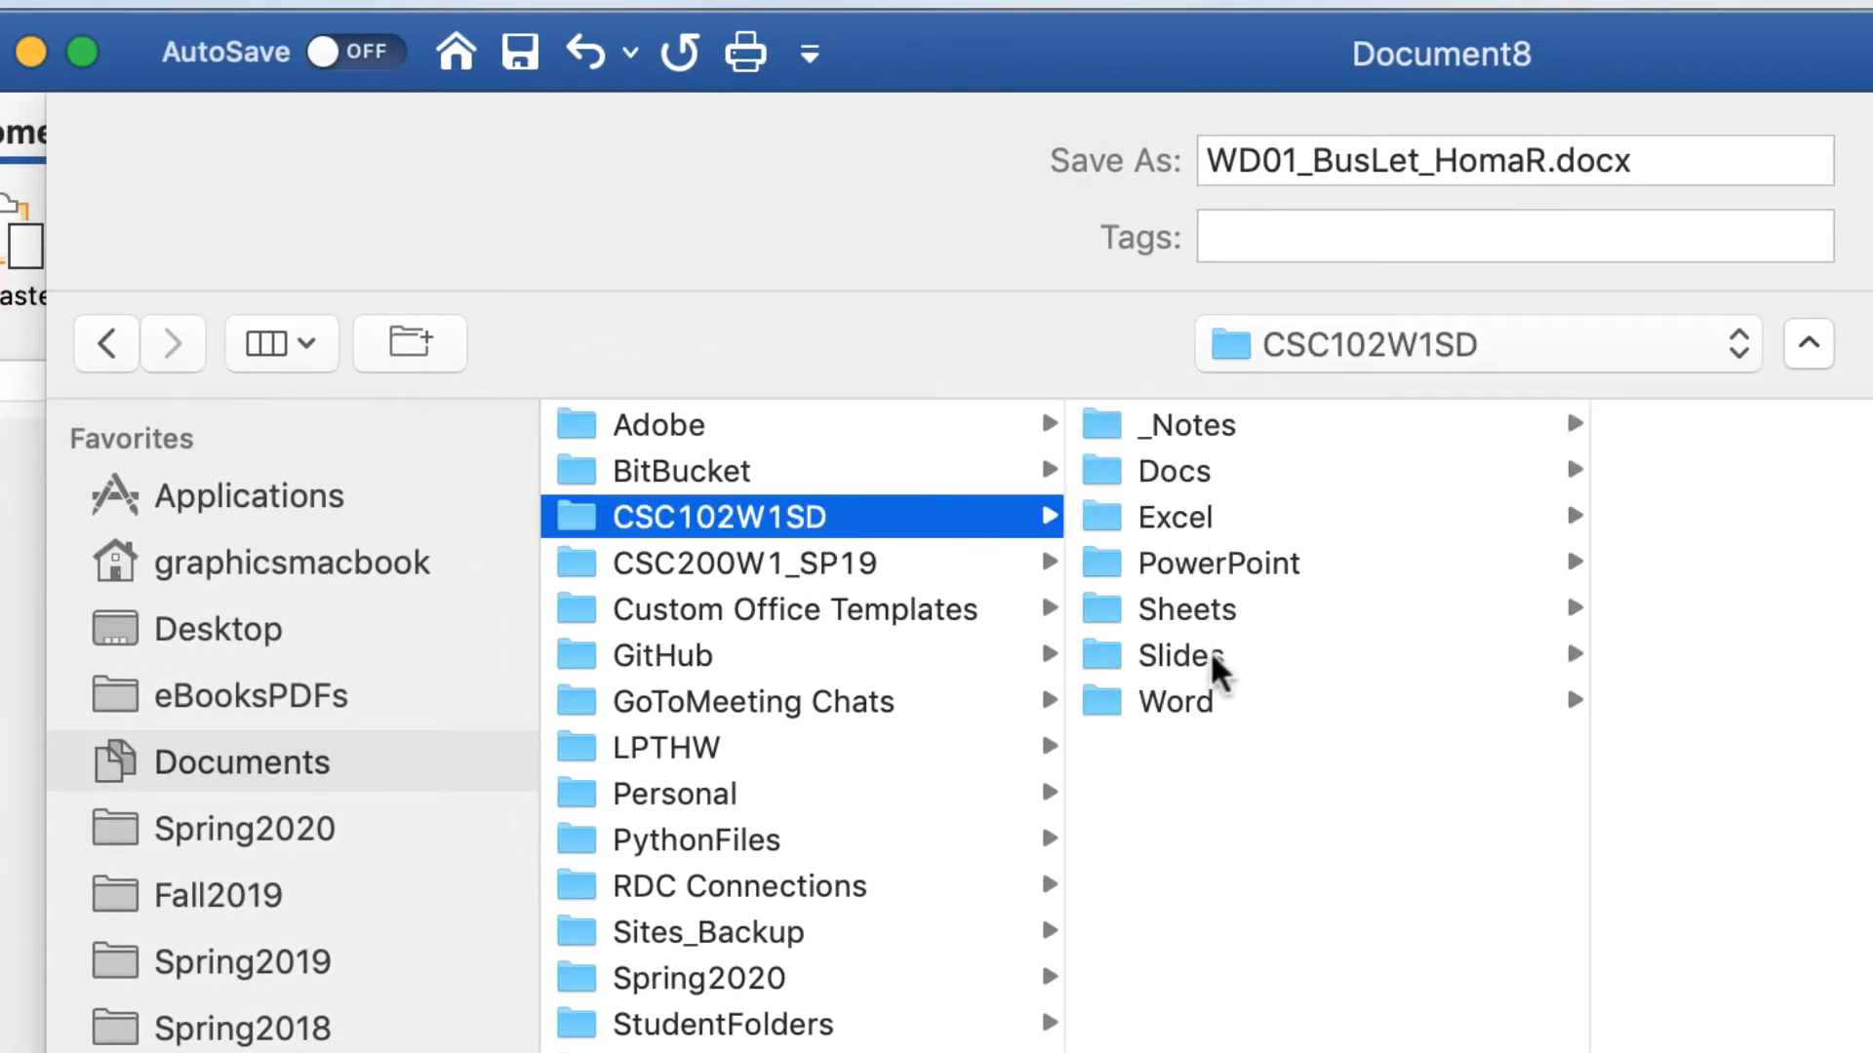
left_click(1207, 708)
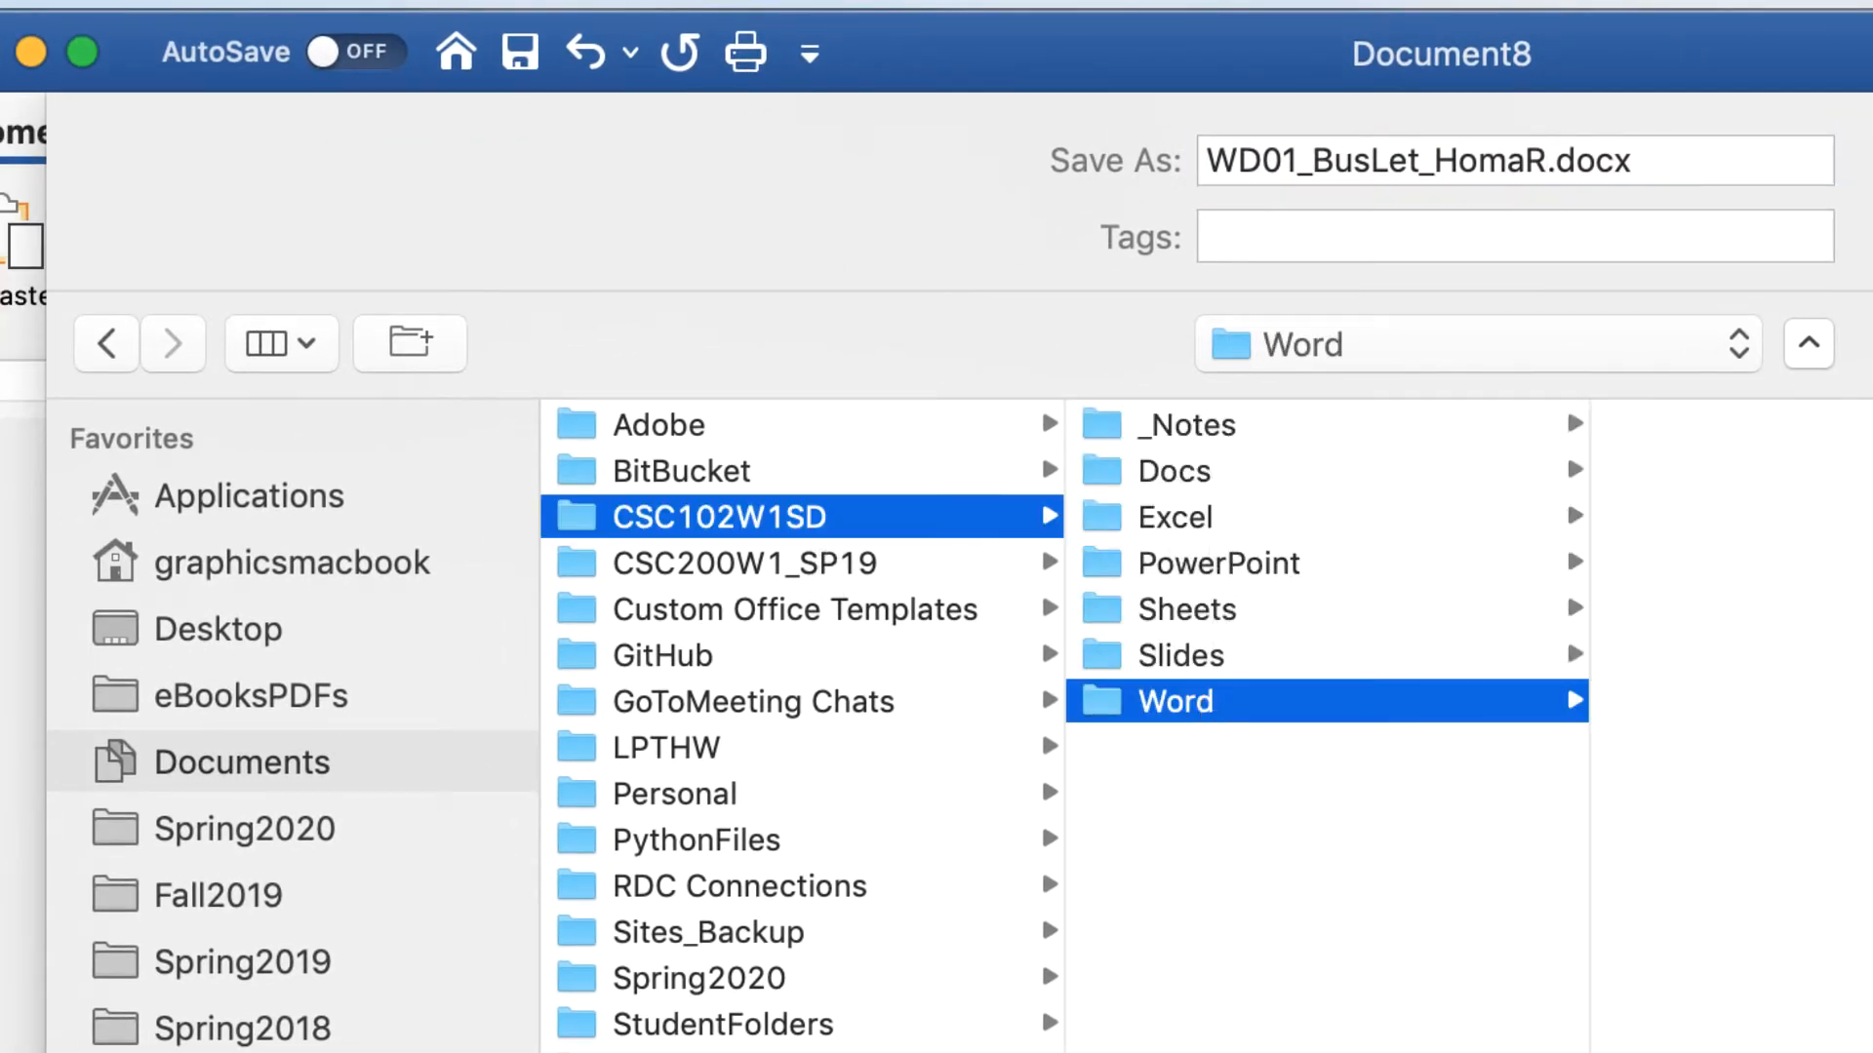
key("Return")
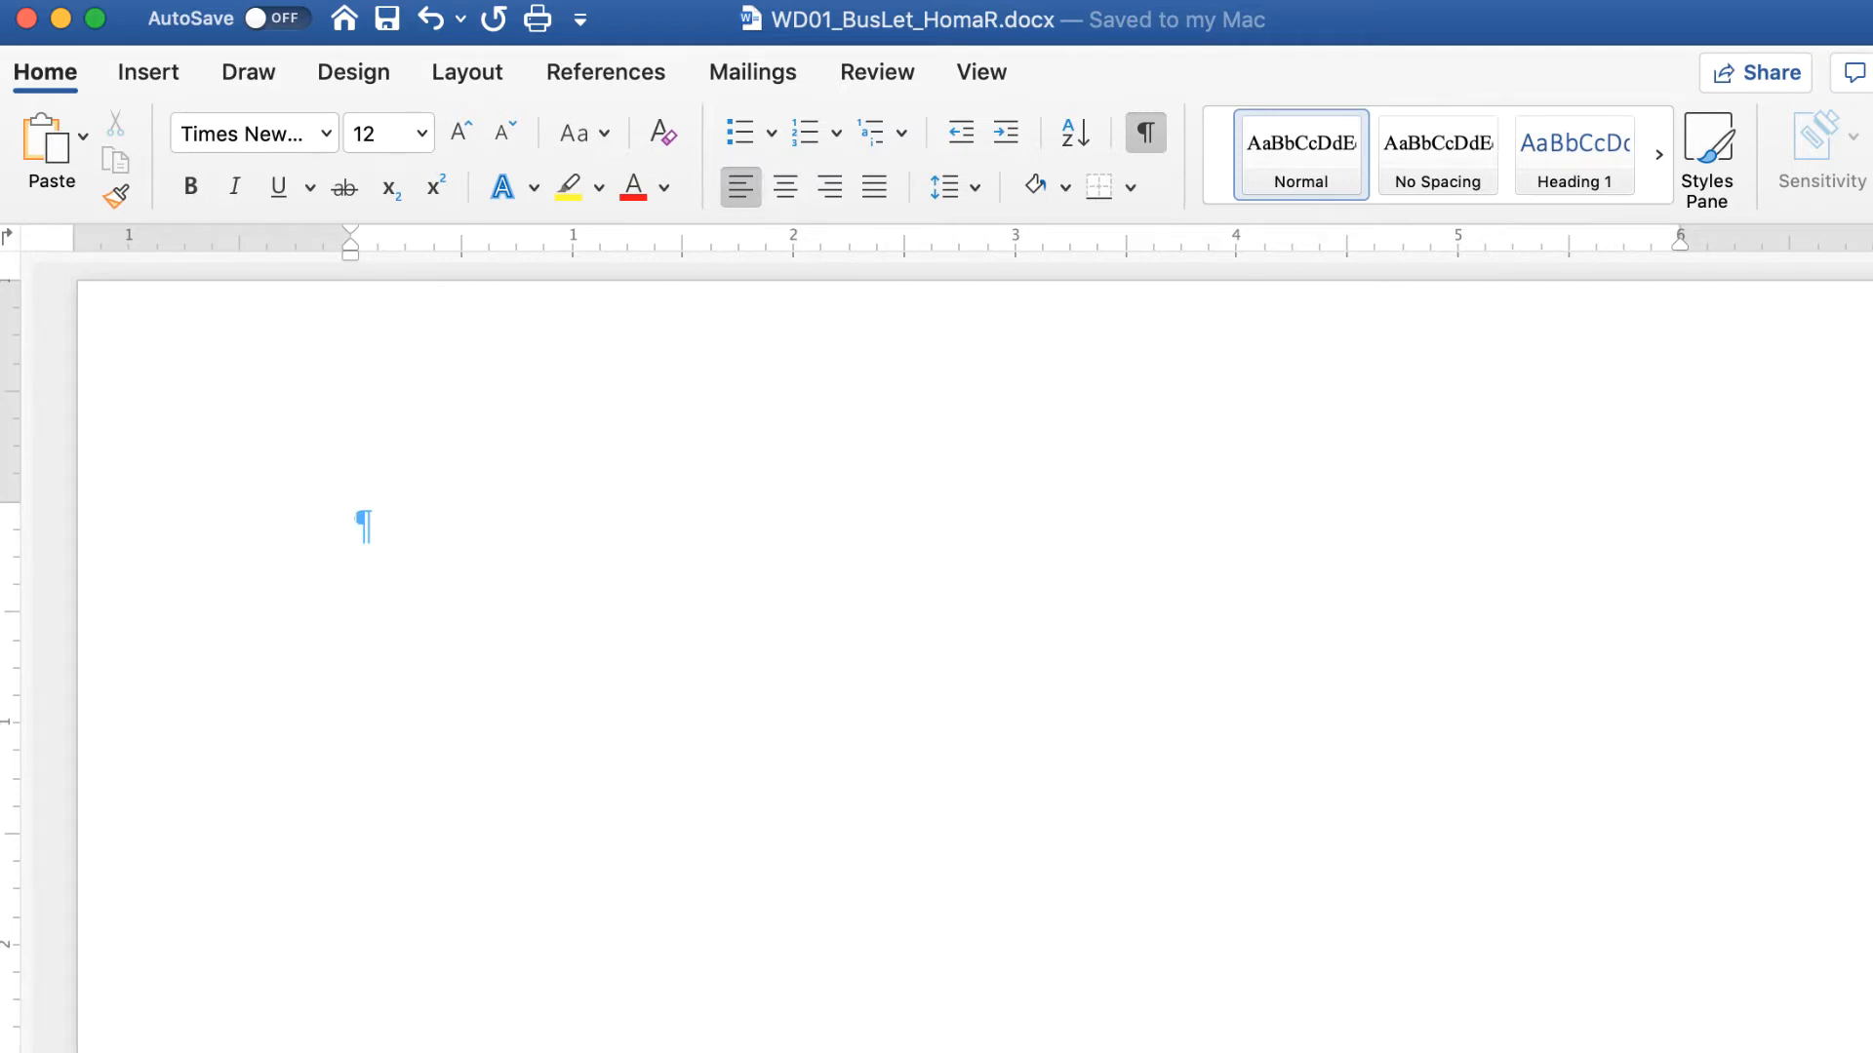
Switch to Chrome, open busletter.txt from the course's Documents and Resources page, and copy the five return address lines
key("super+Tab")
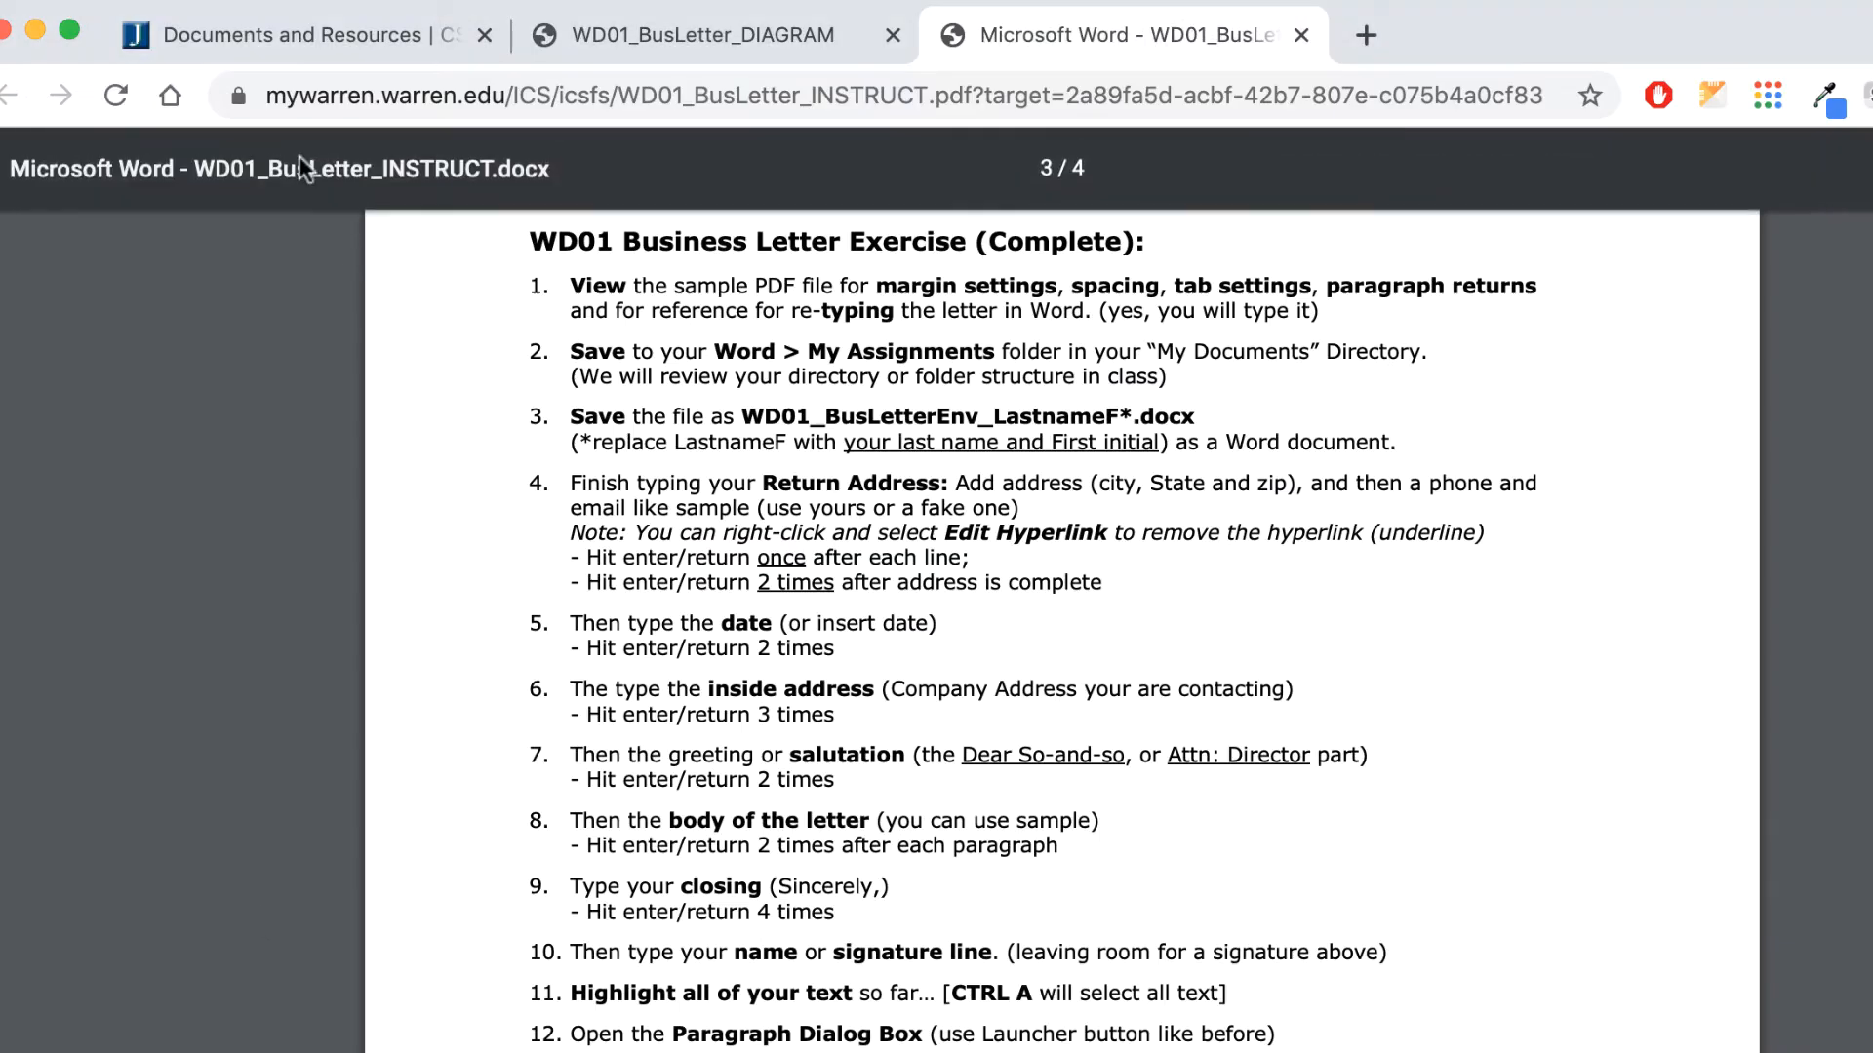
left_click(293, 35)
scroll(681, 552, "down", 13)
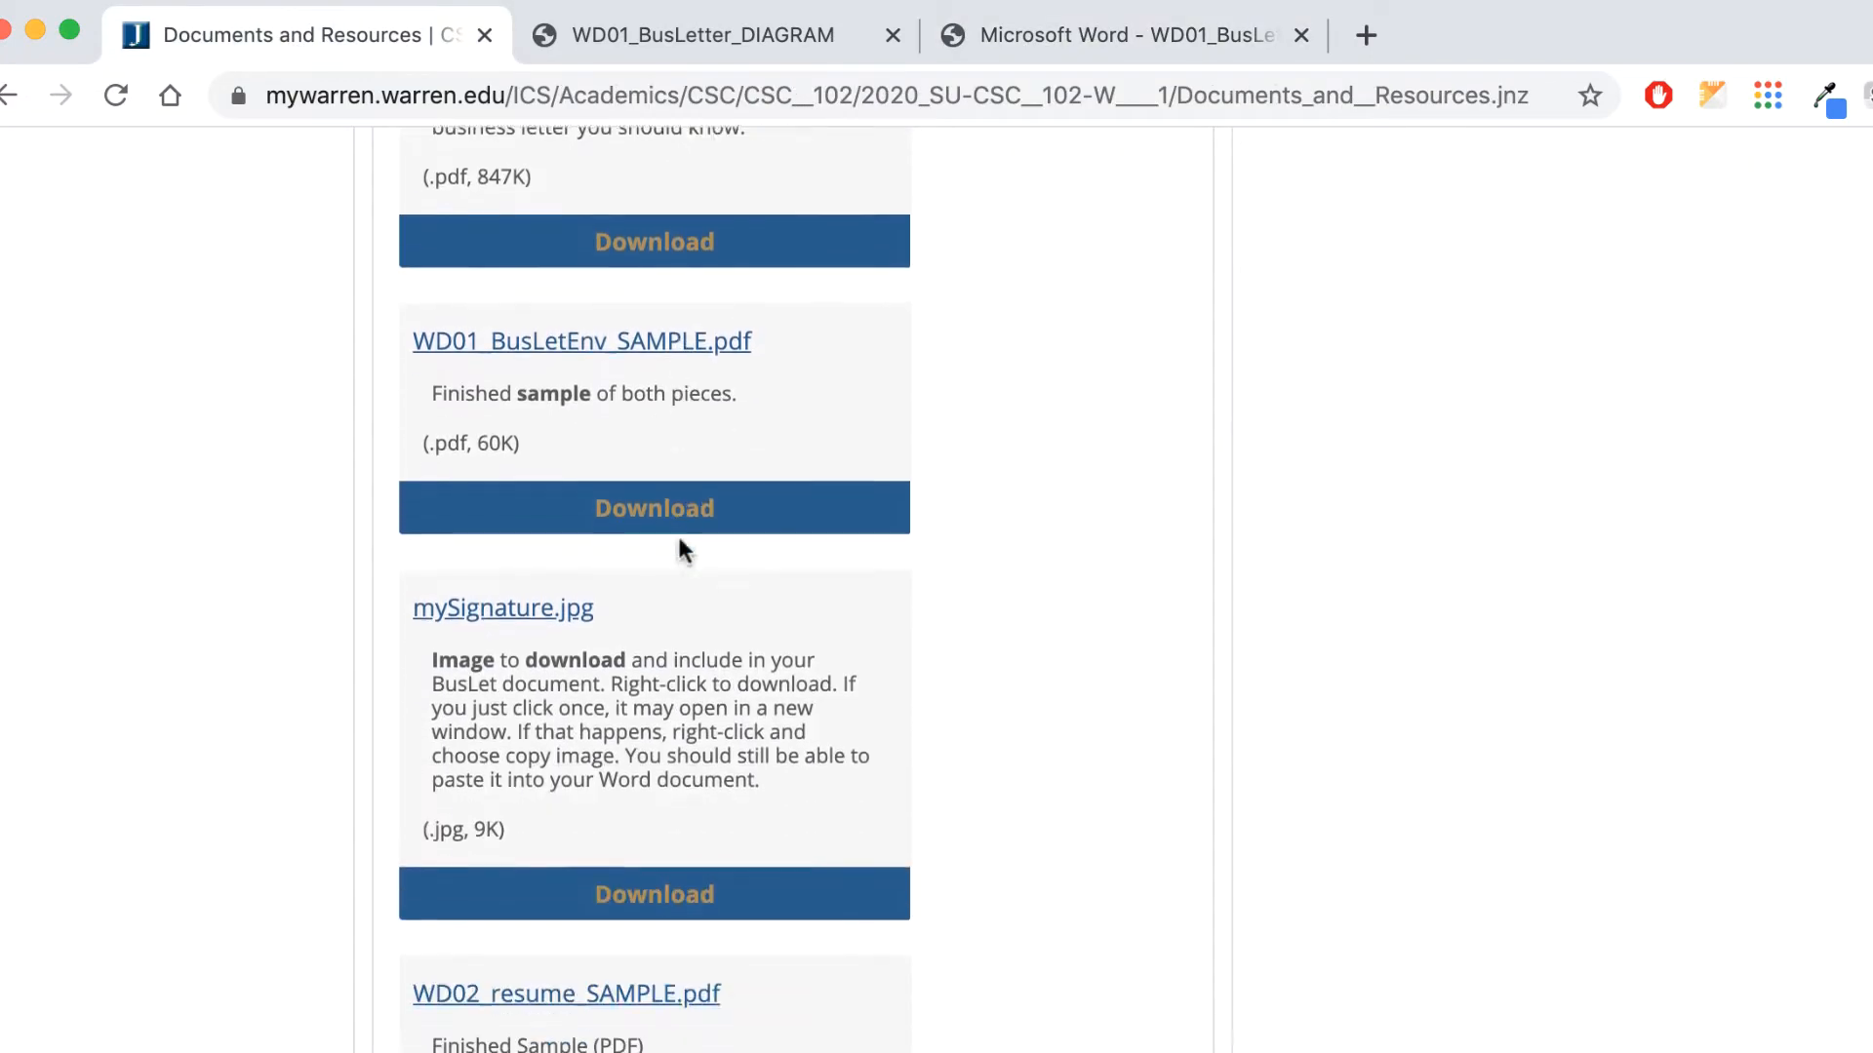
scroll(681, 552, "down", 2)
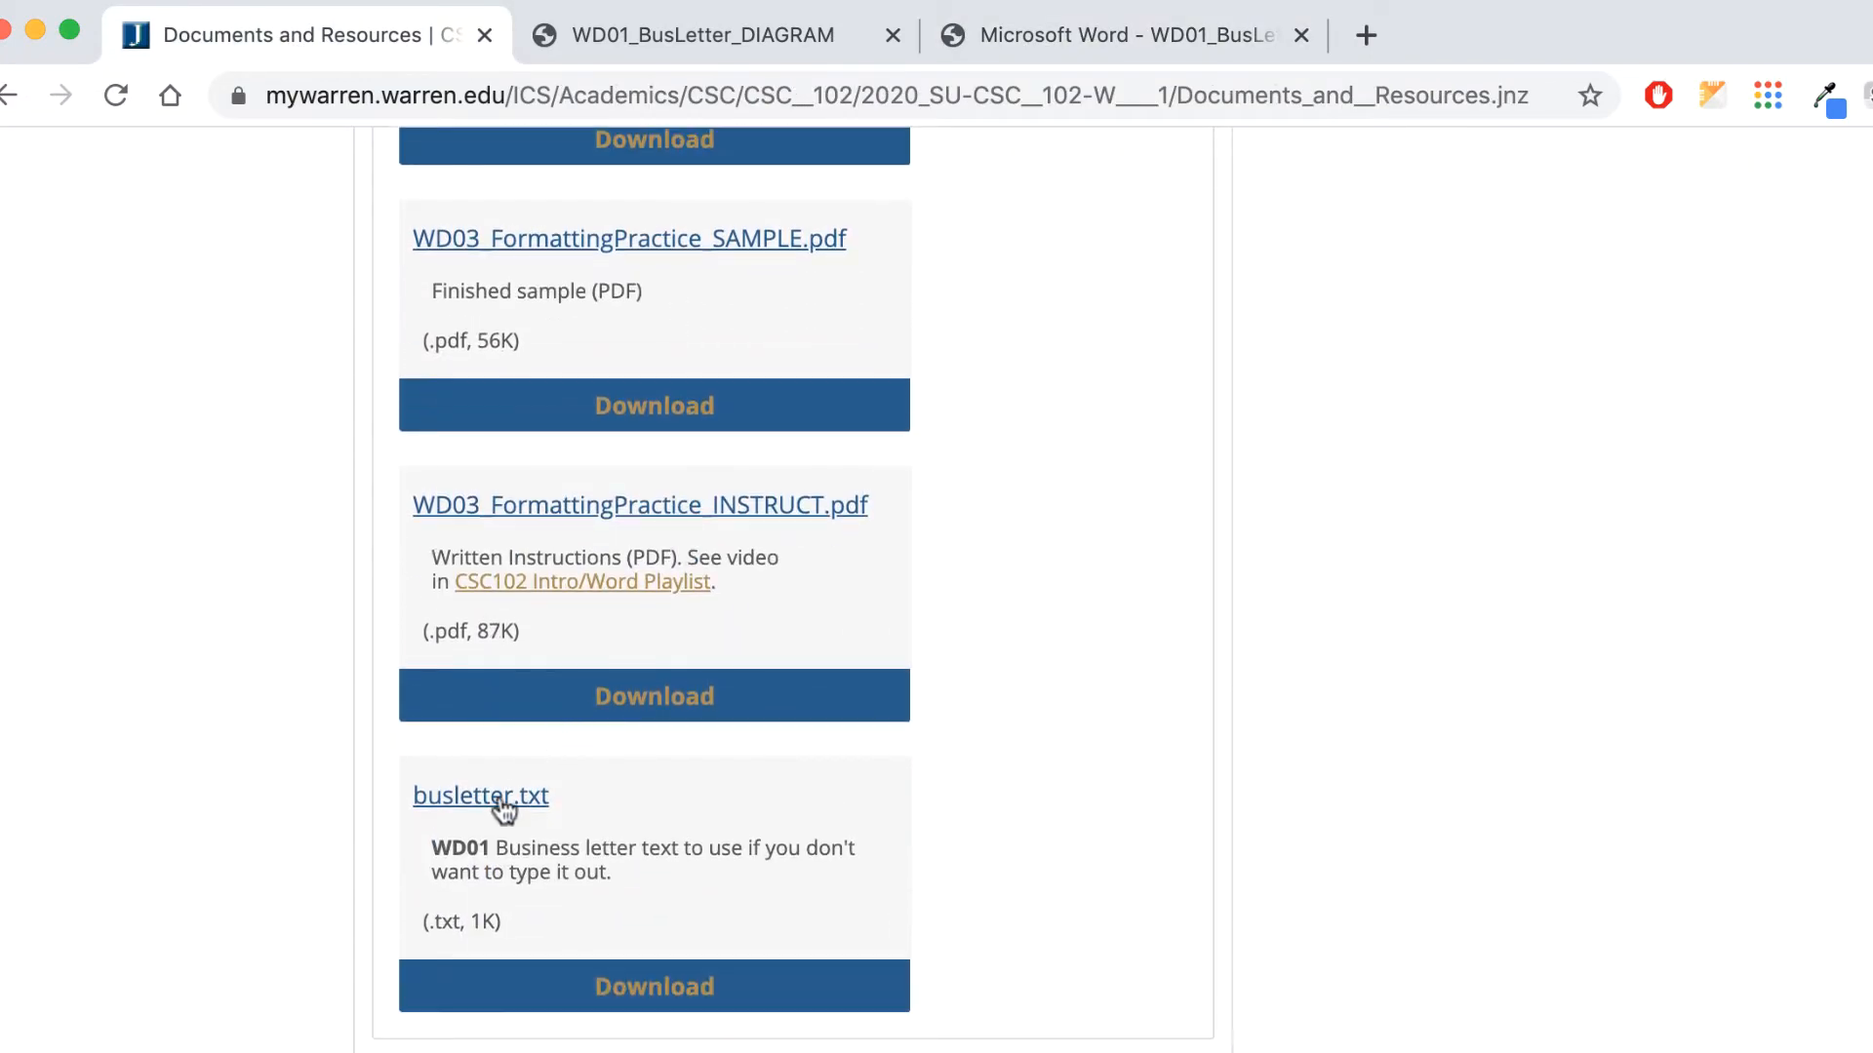
left_click(501, 798)
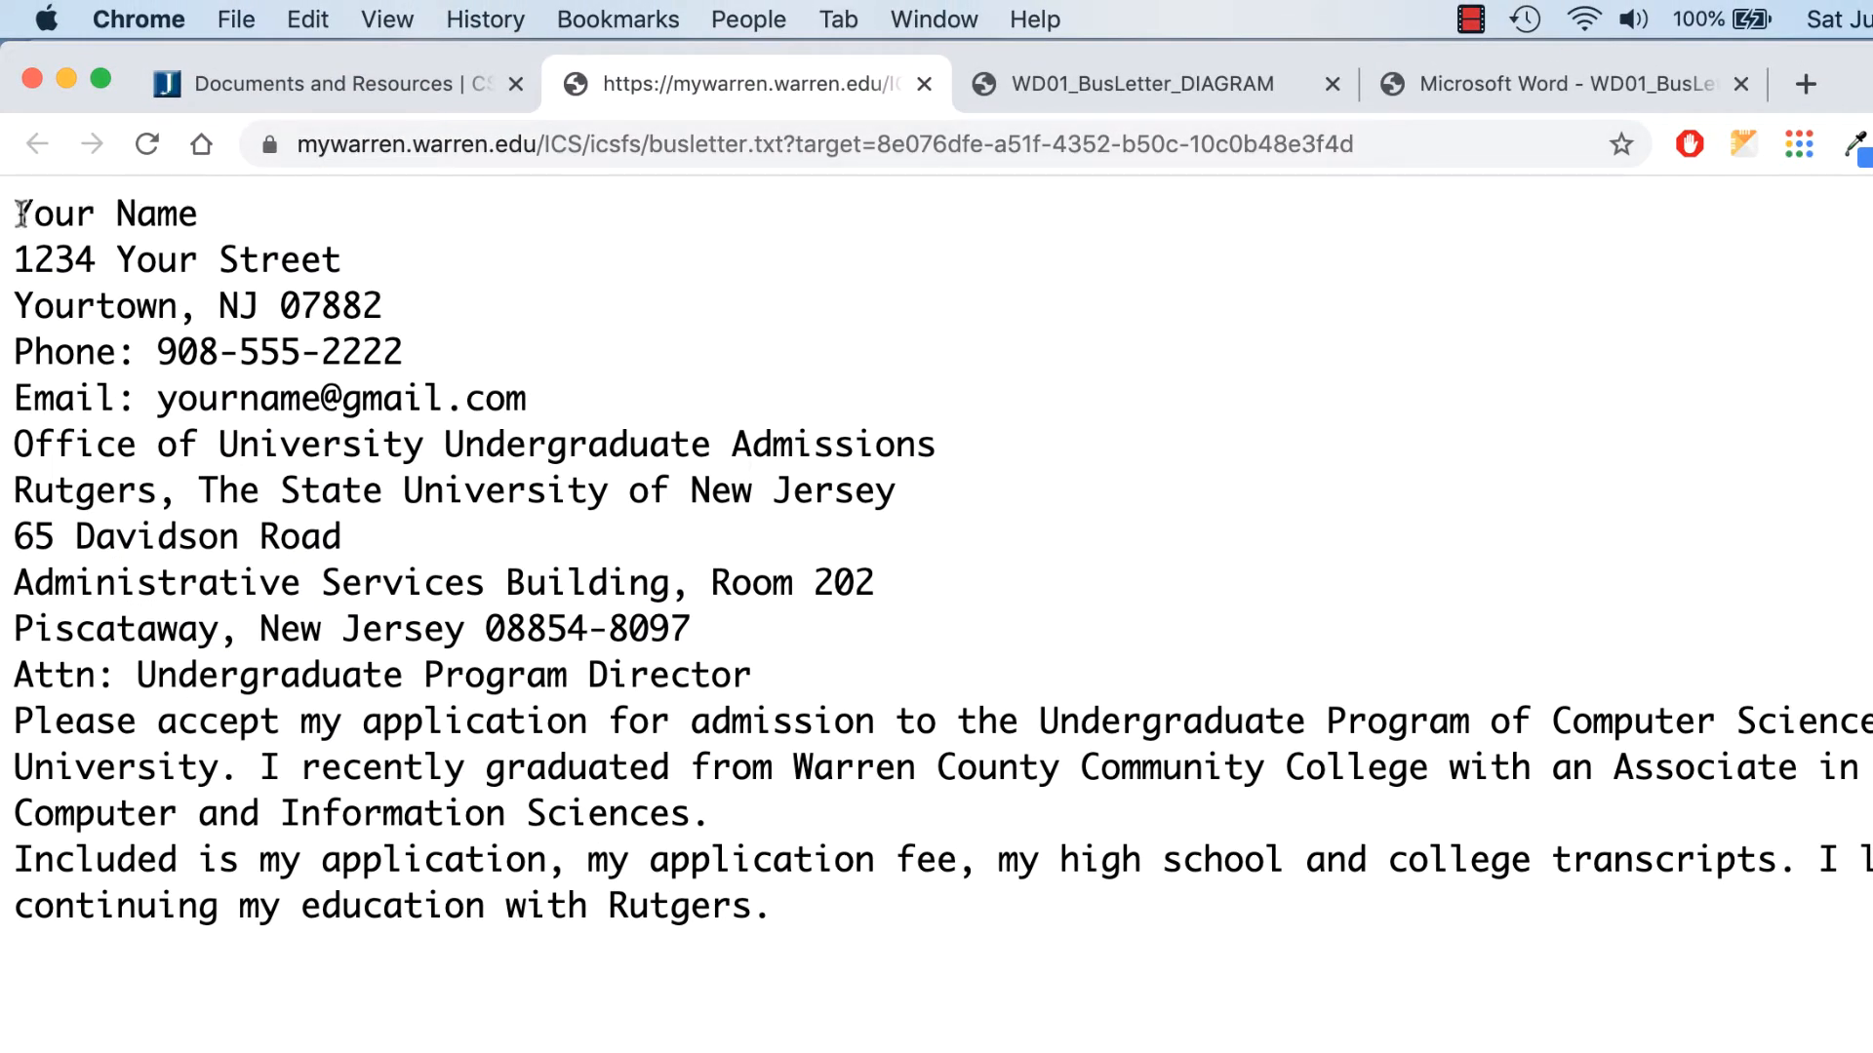
left_click_drag(19, 213, 588, 387)
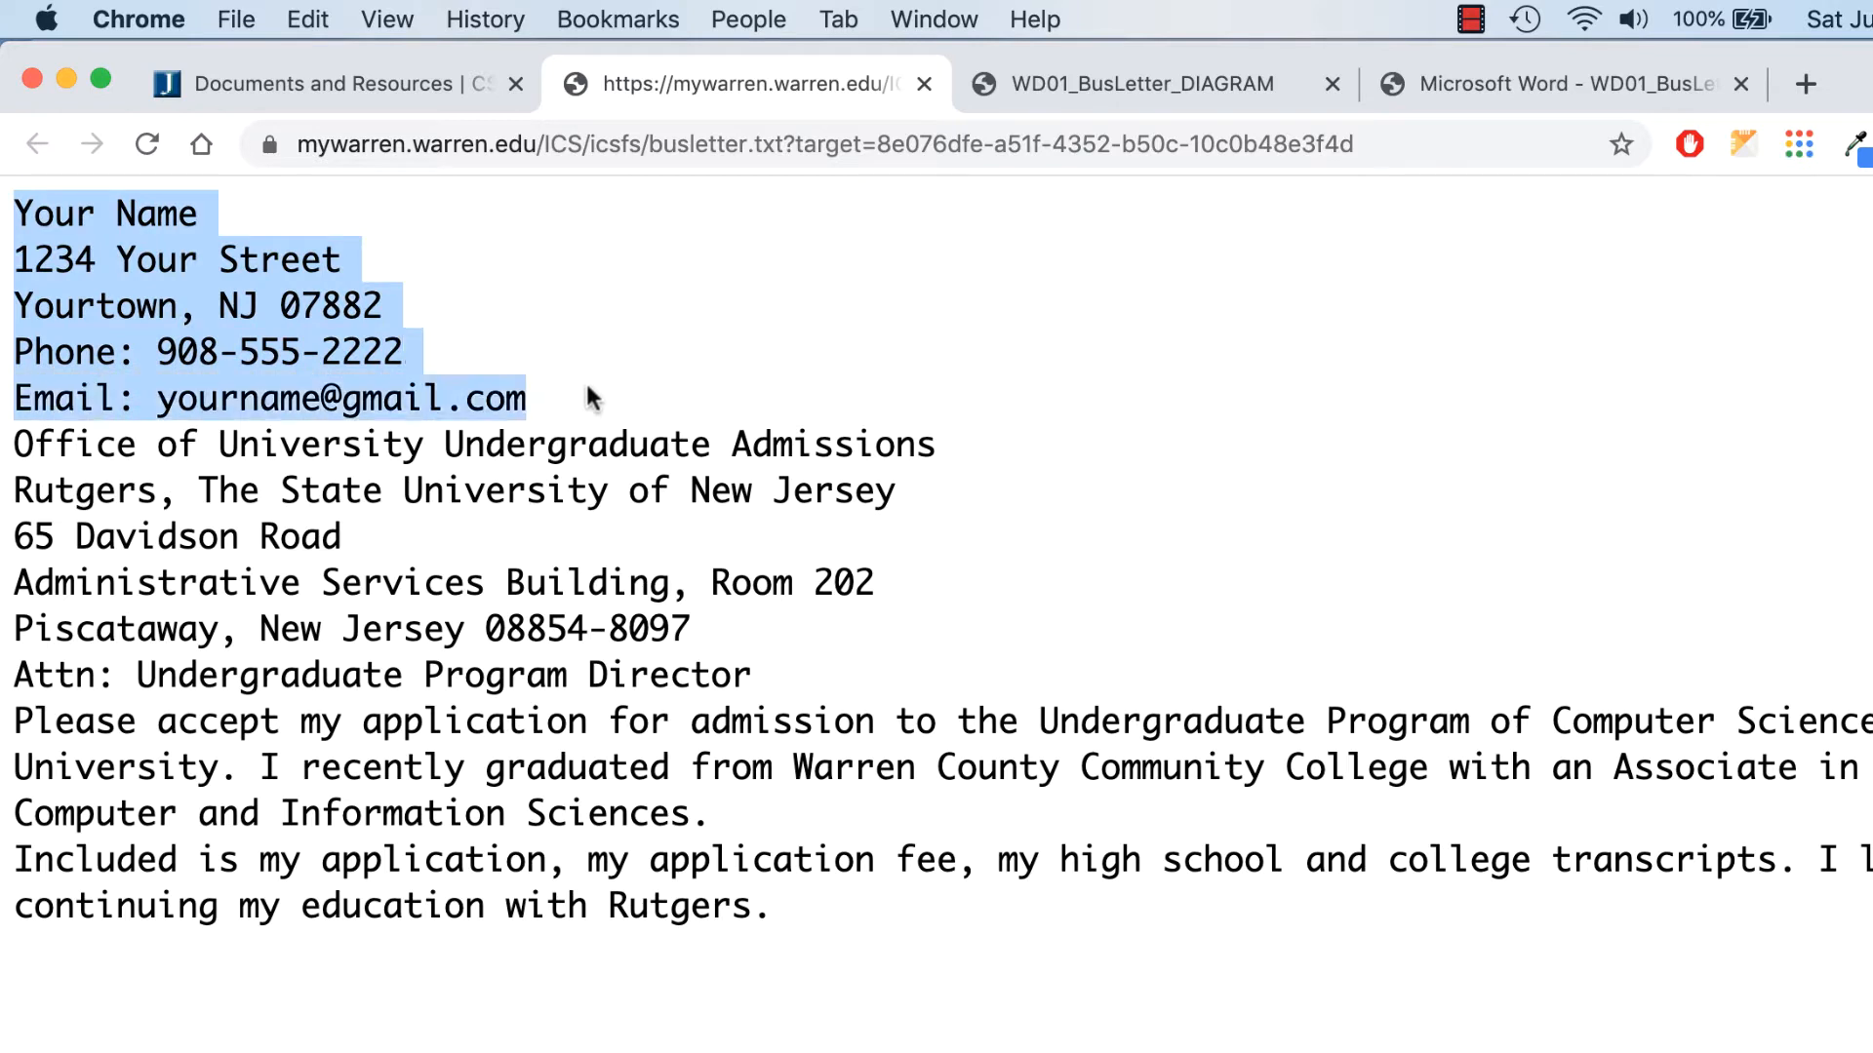
key("super+c")
Switch to Word and paste the return address into the empty letter as text only
left_click(527, 1051)
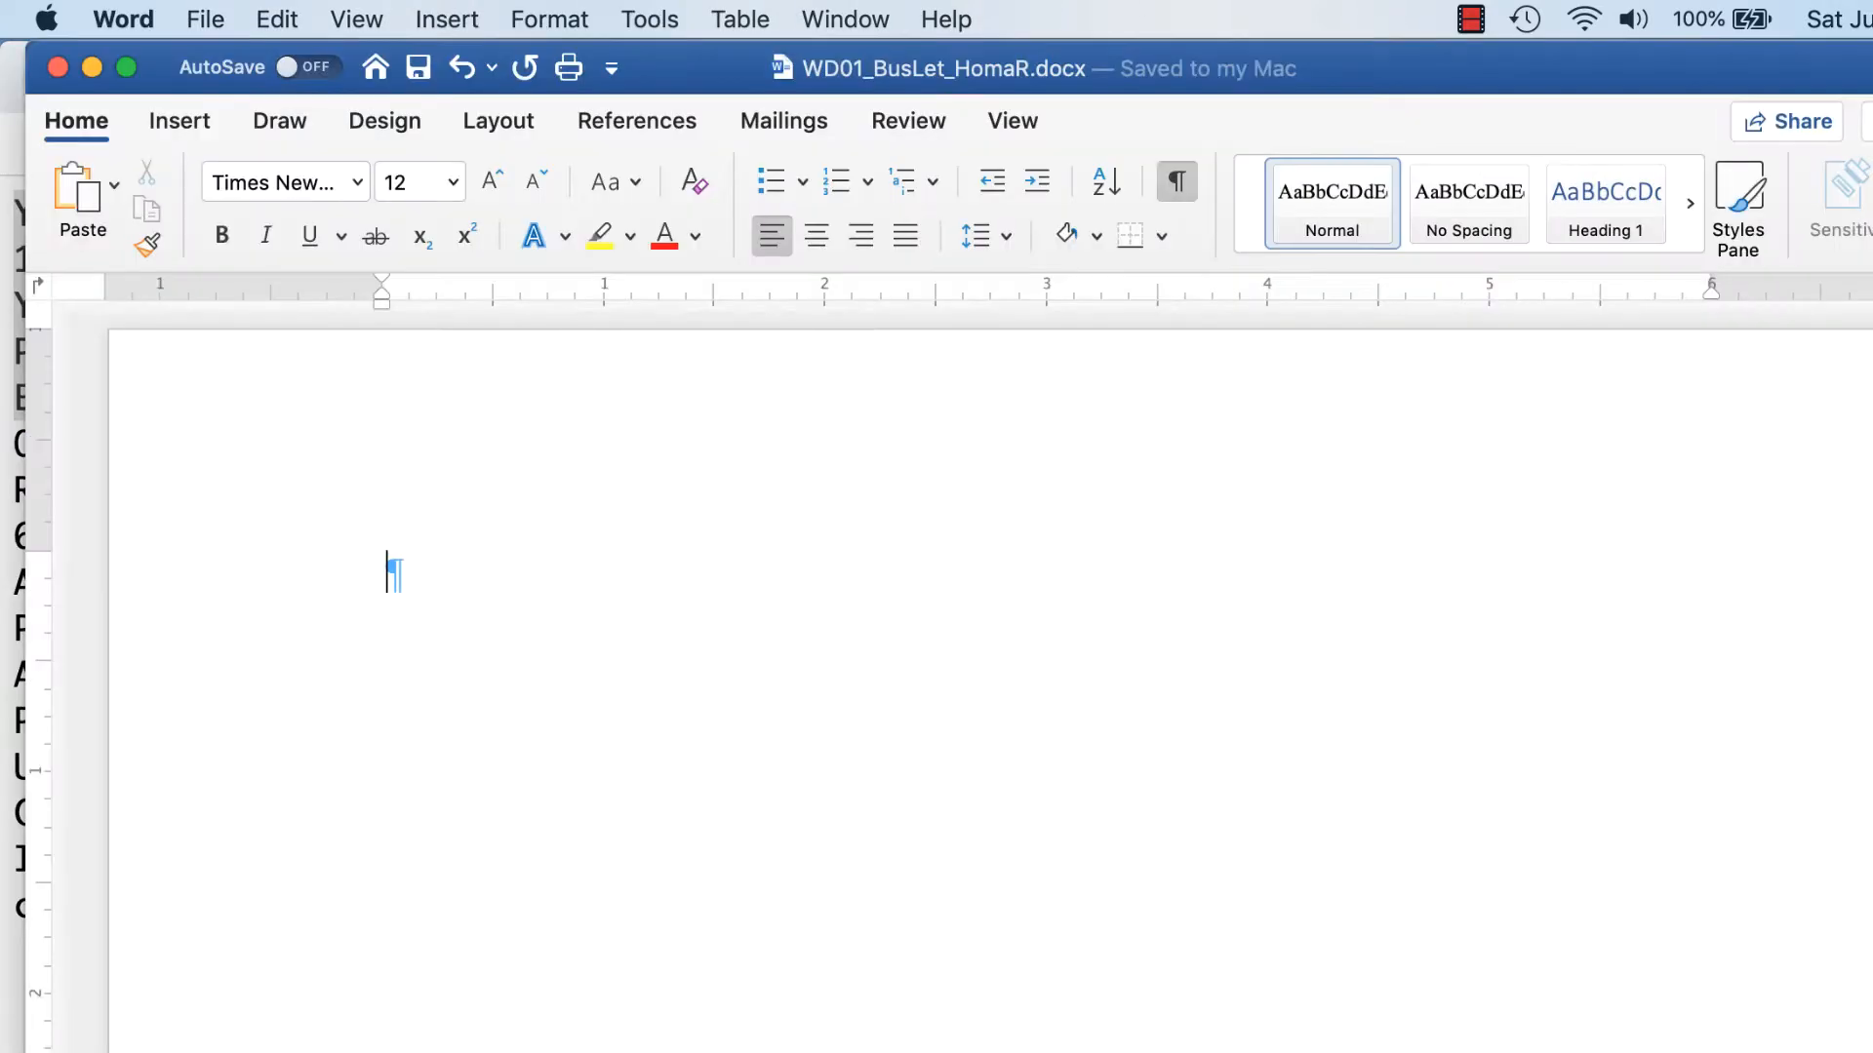
key("super+v")
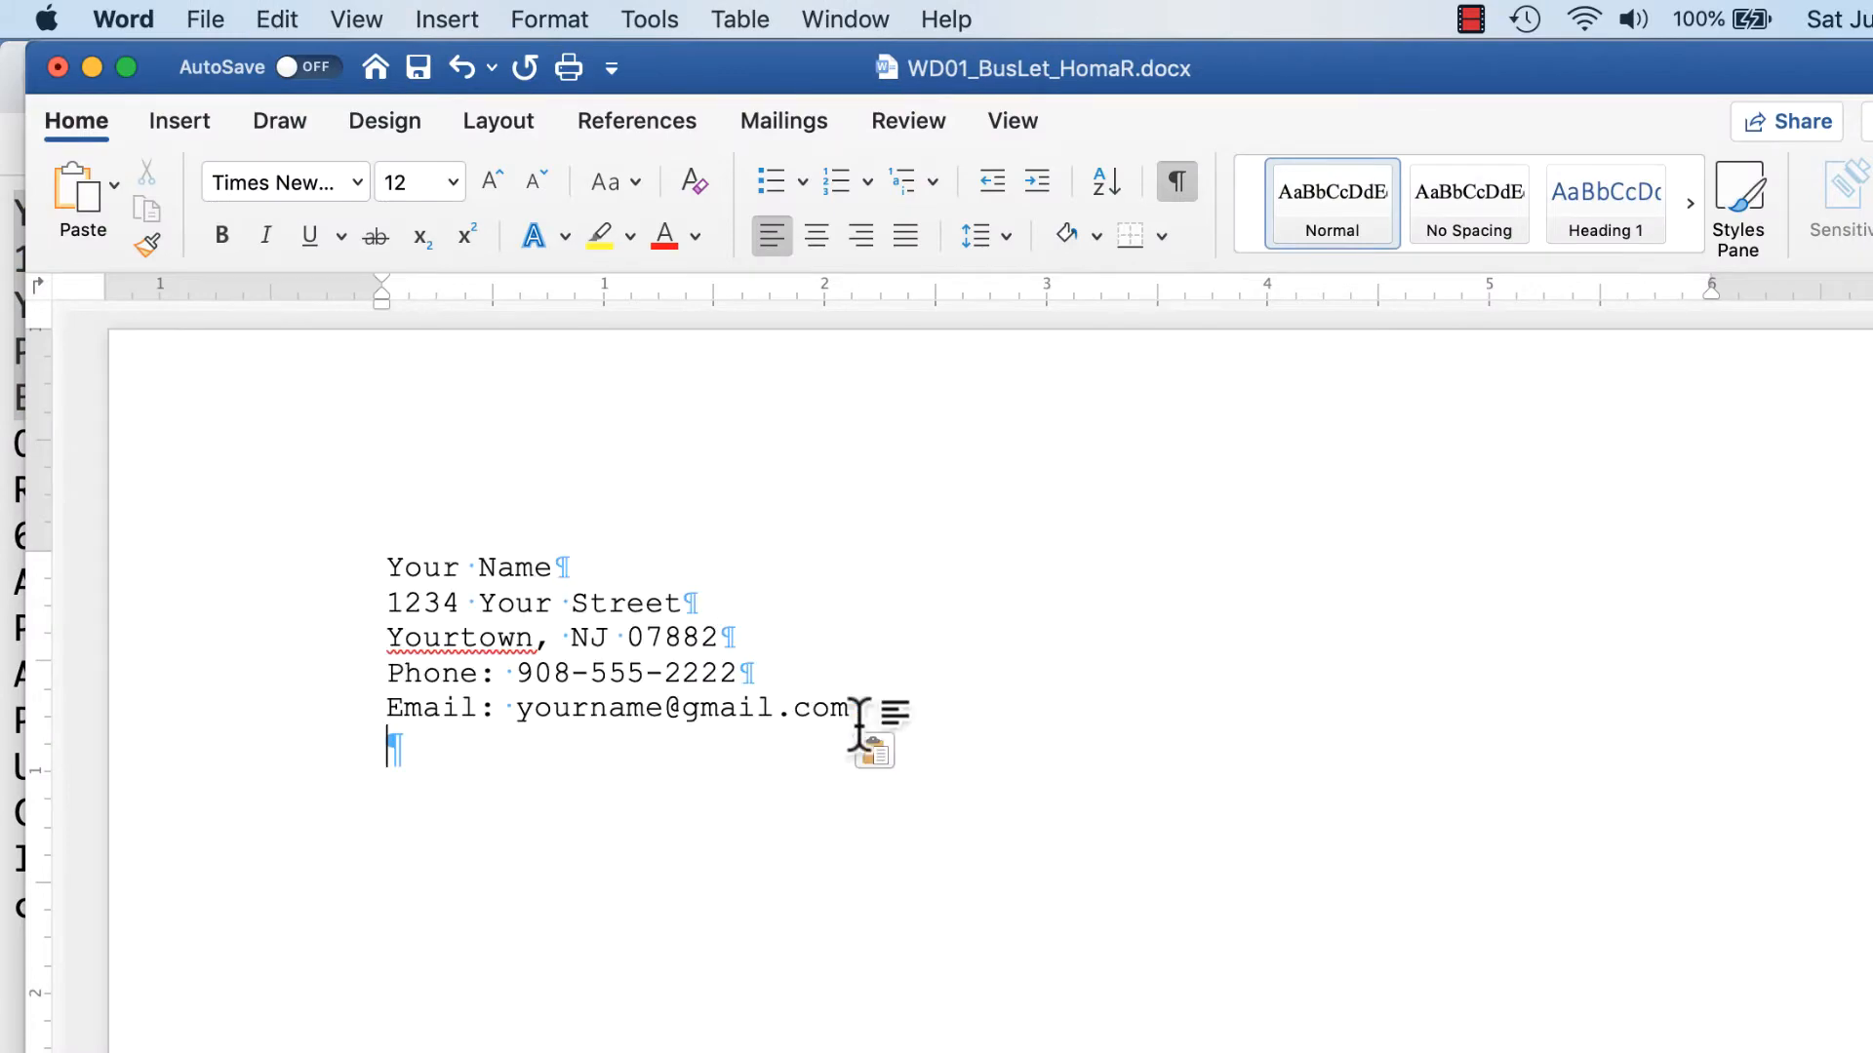
left_click(878, 751)
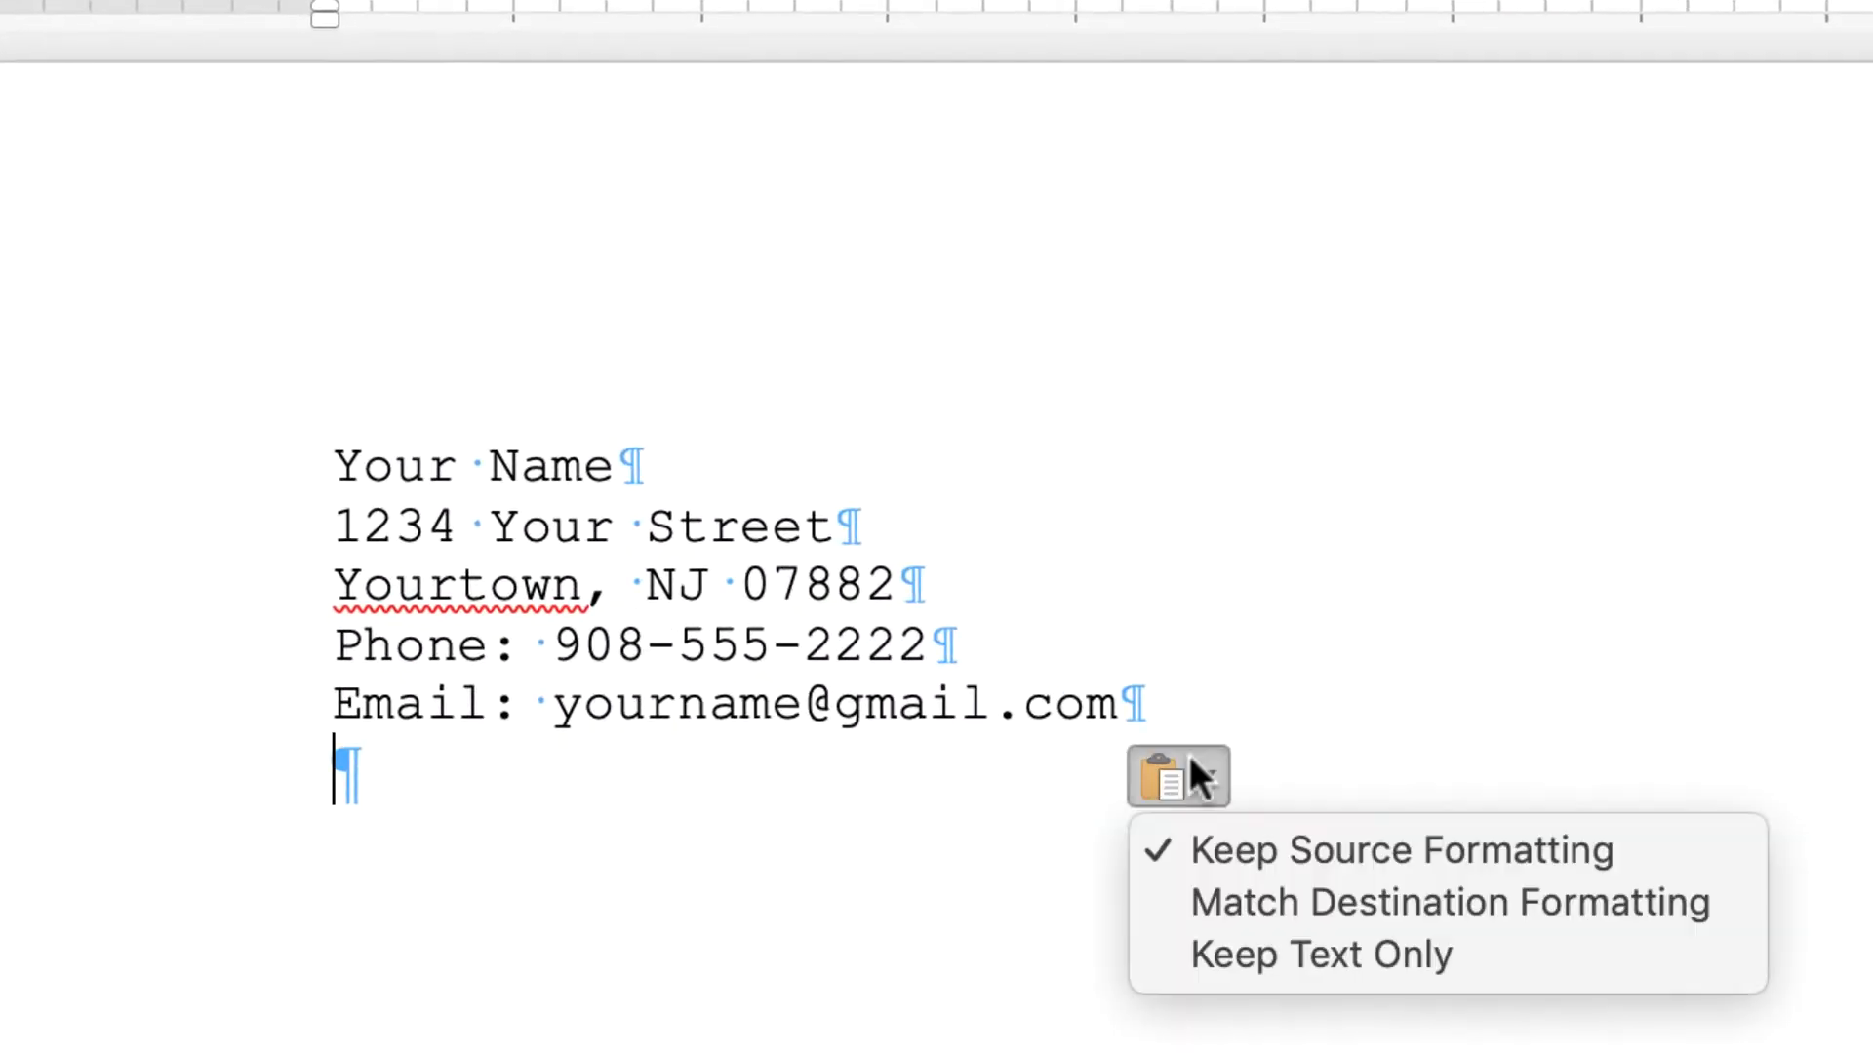
left_click(1274, 952)
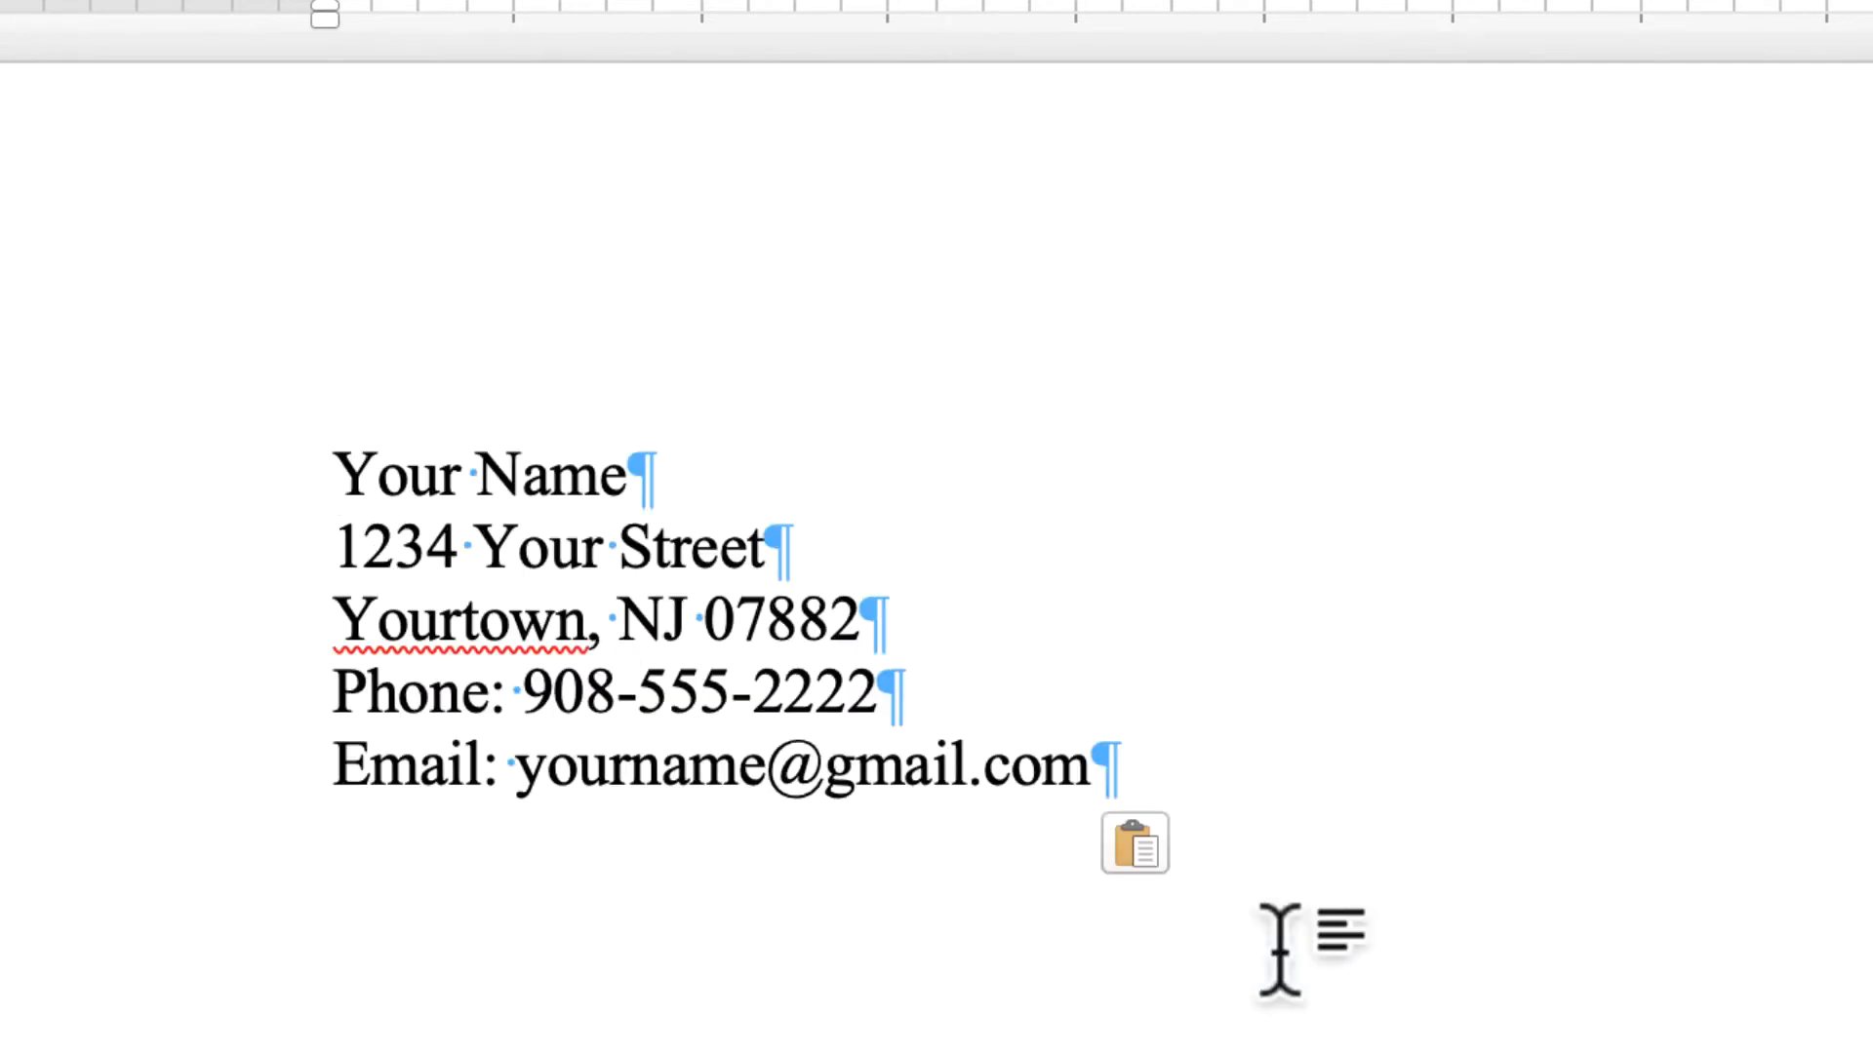
Replace the "Your Name" placeholder in the return address with the sender's full name
left_click_drag(767, 771, 519, 508)
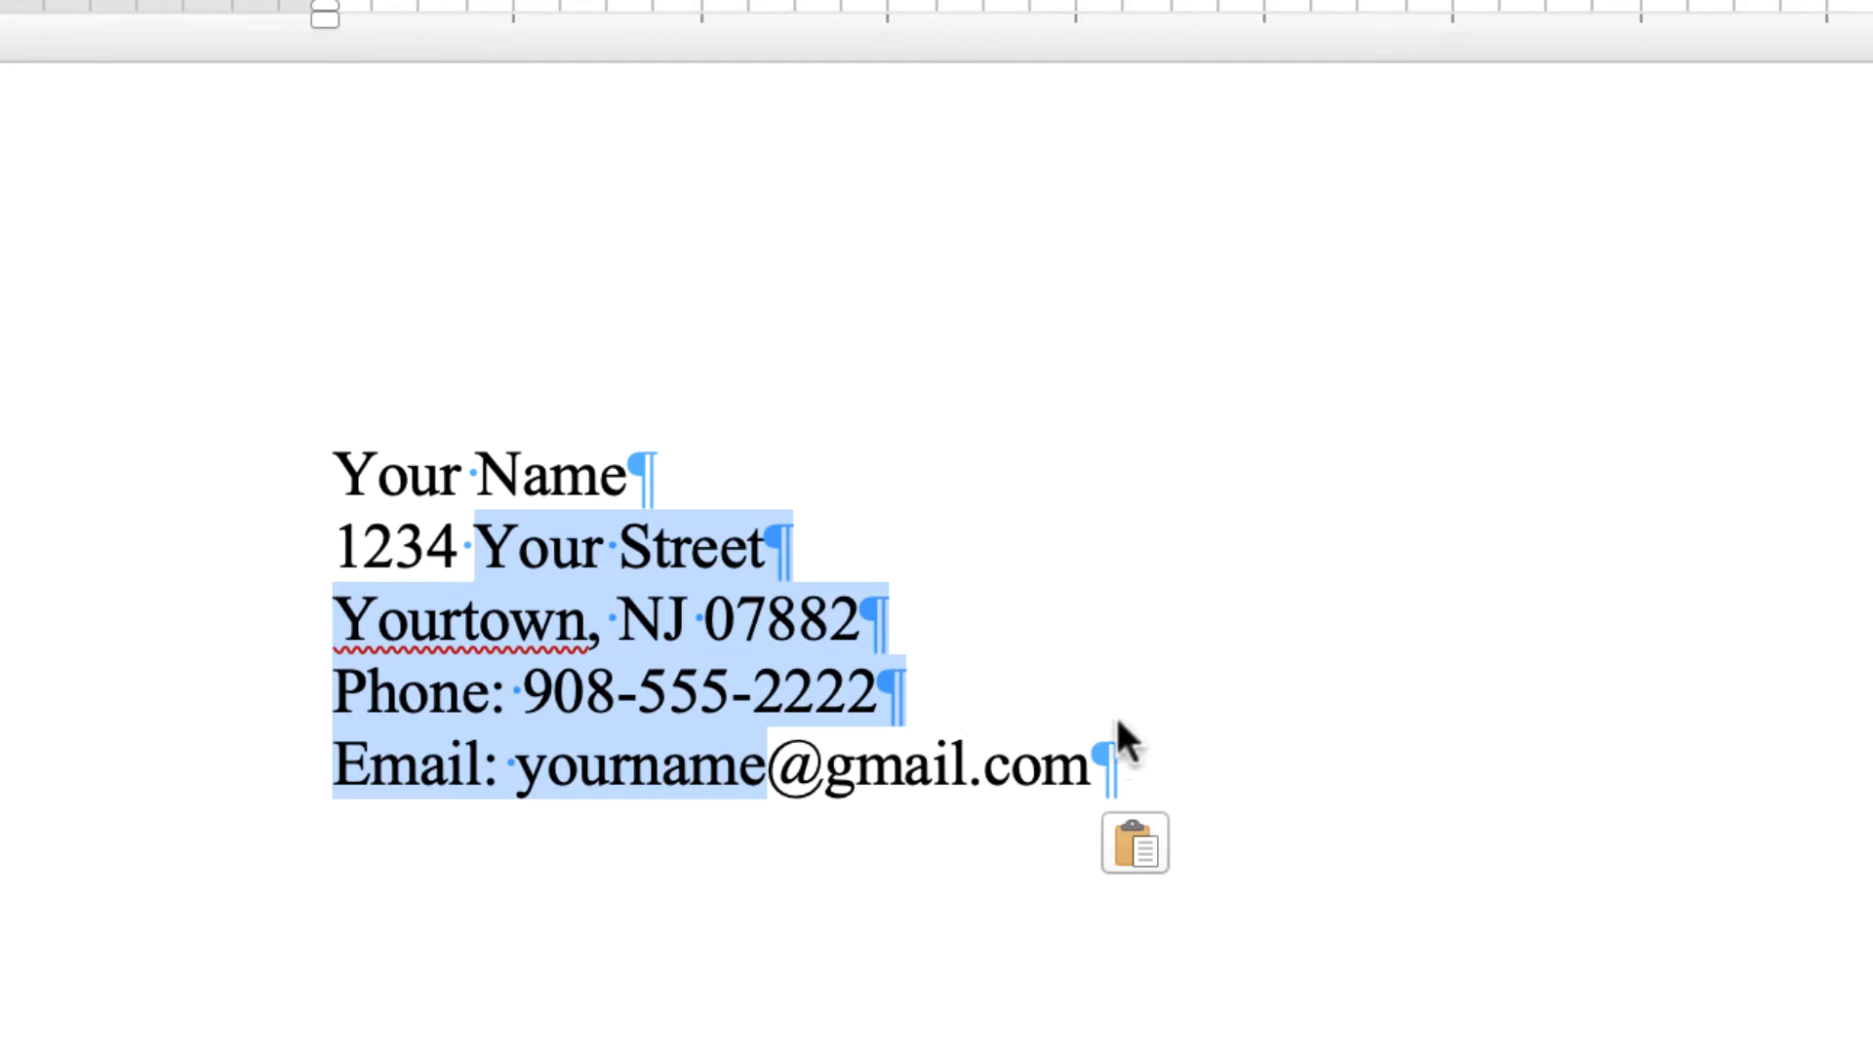
left_click_drag(341, 464, 634, 473)
type("St")
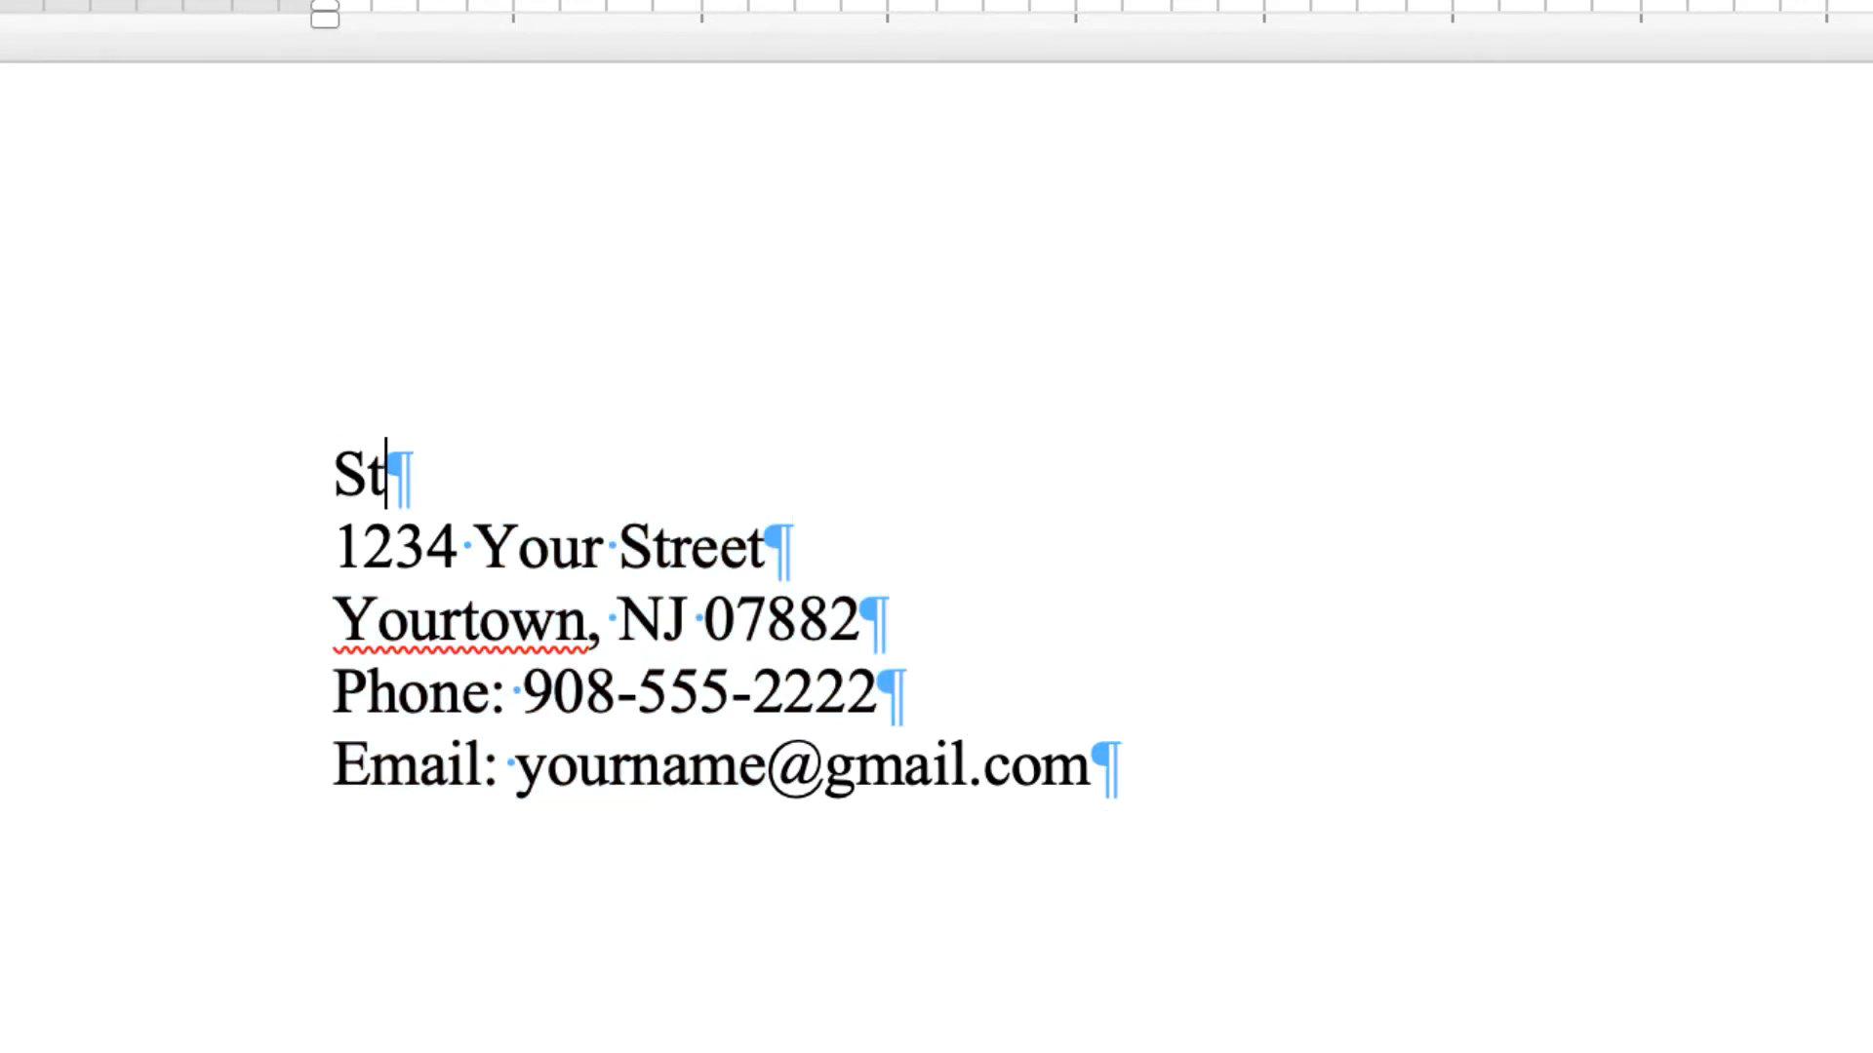
type("eve Smith")
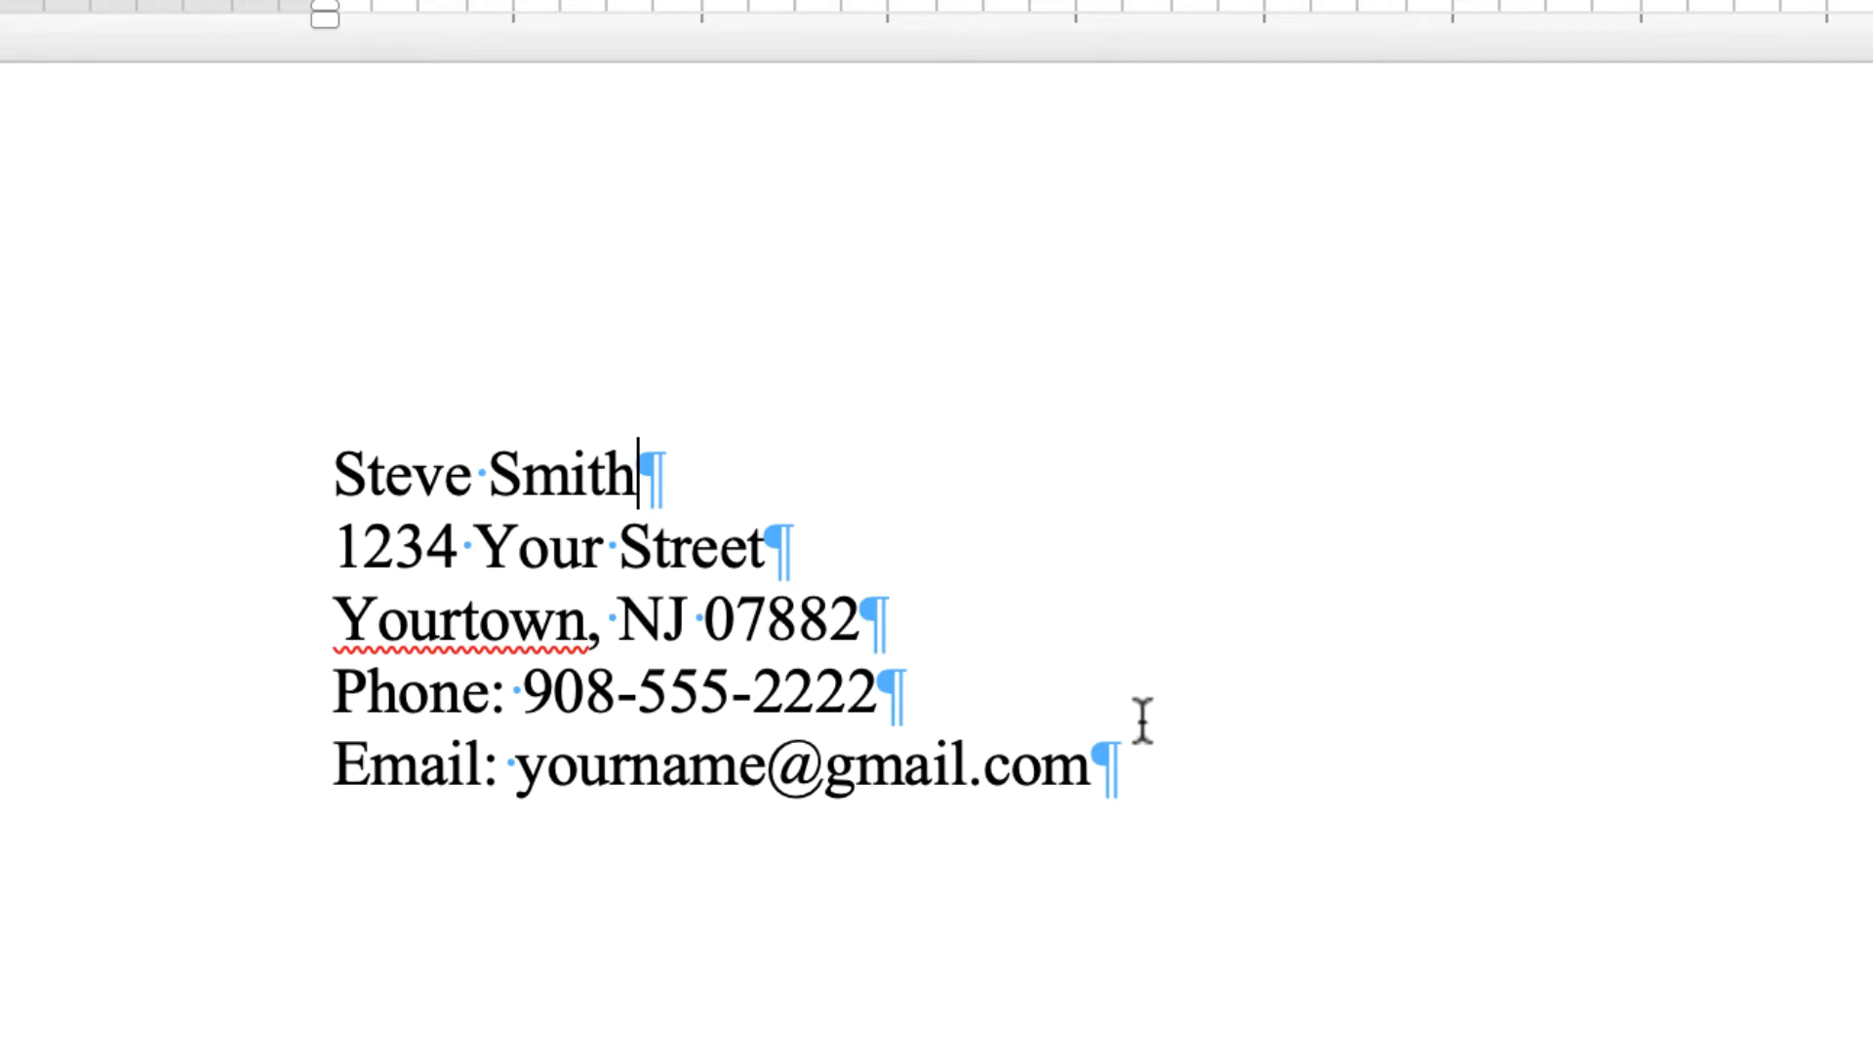
left_click(773, 548)
key("Up")
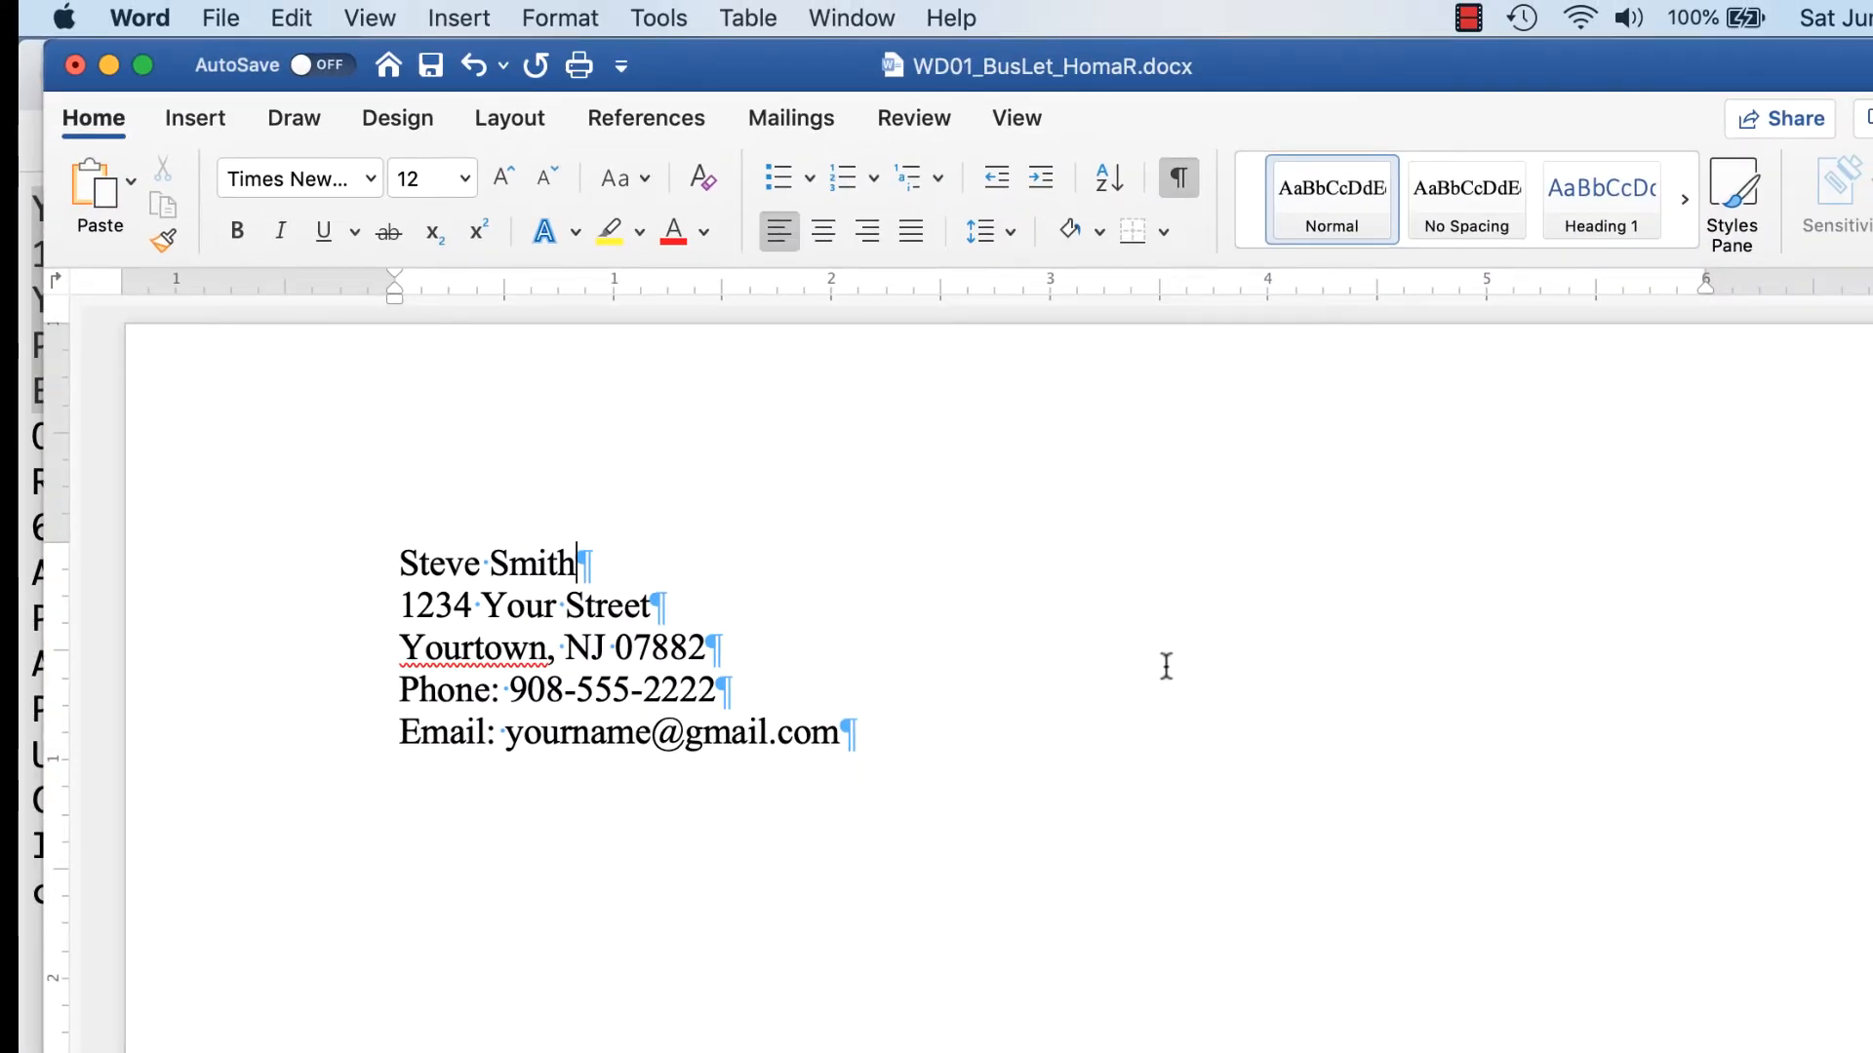
Add two paragraph returns after the email line of the return address
left_click(887, 726)
key("Return")
key("Return")
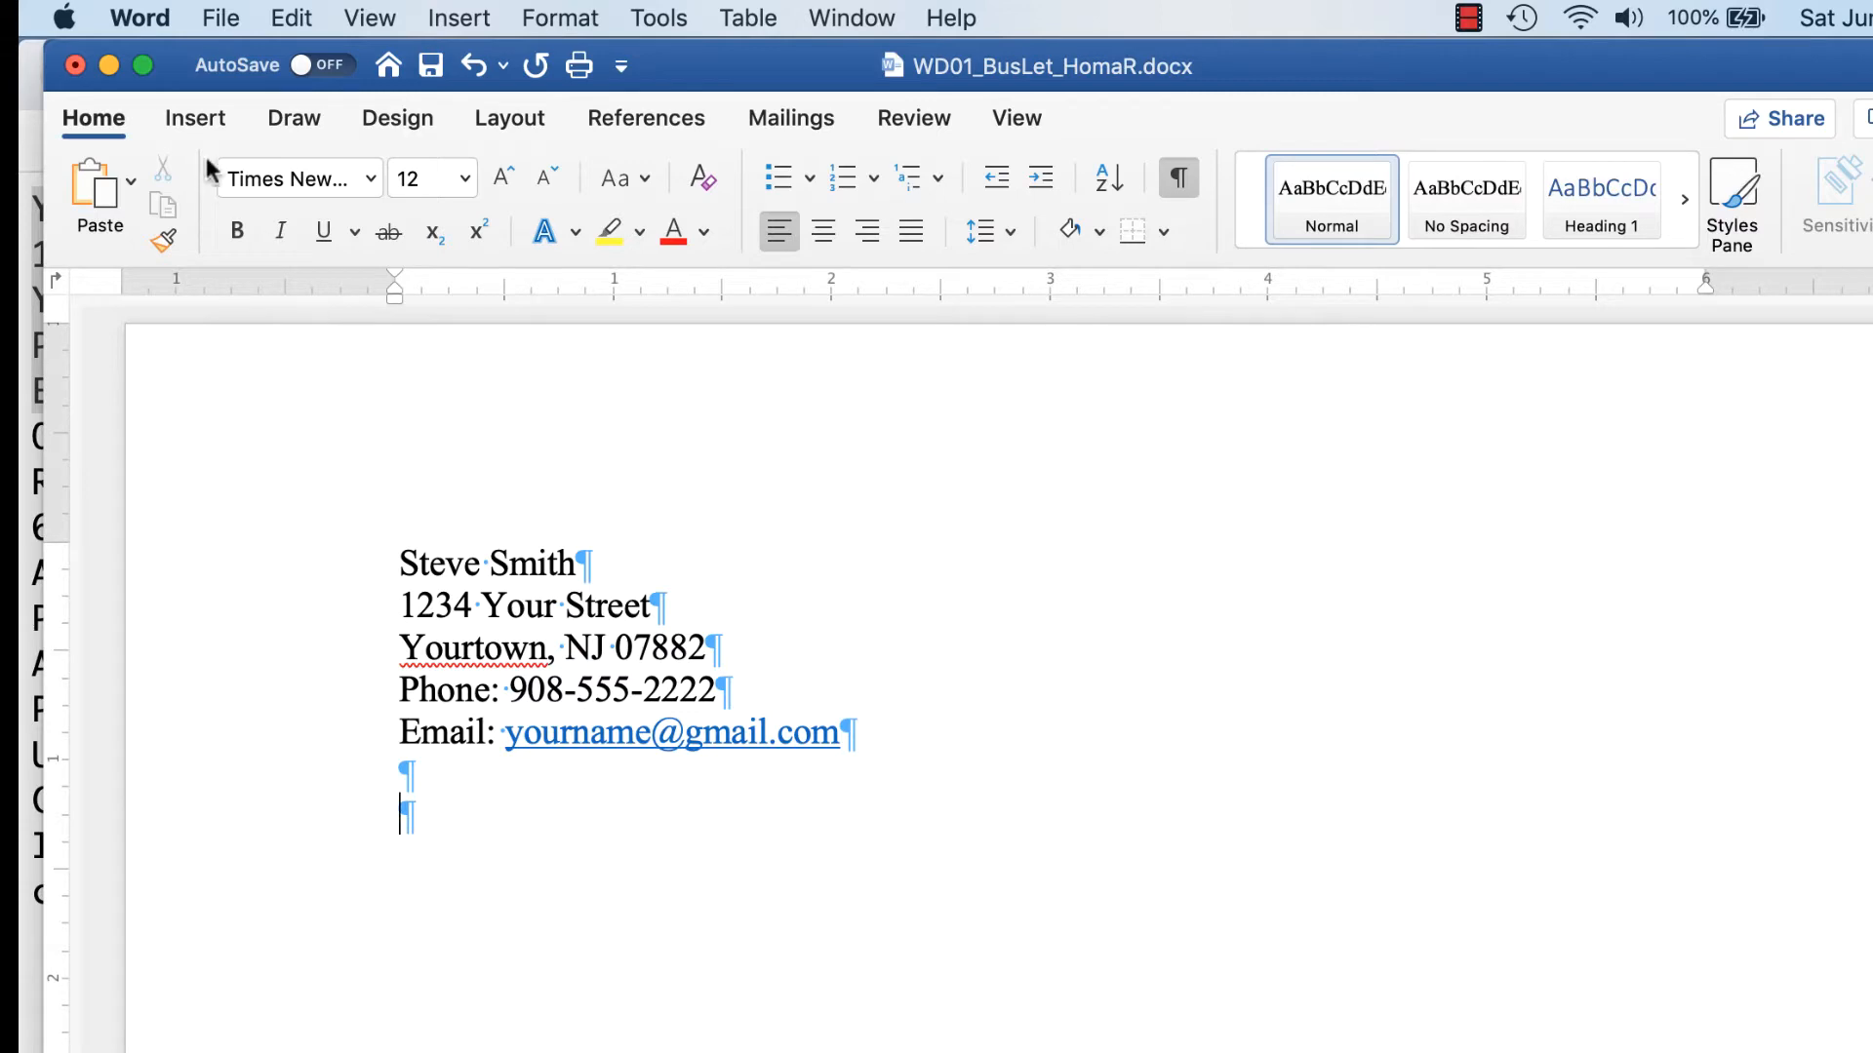
Insert the date in the "June 13, 2020" format below the return address and add two paragraph returns after it
left_click(197, 119)
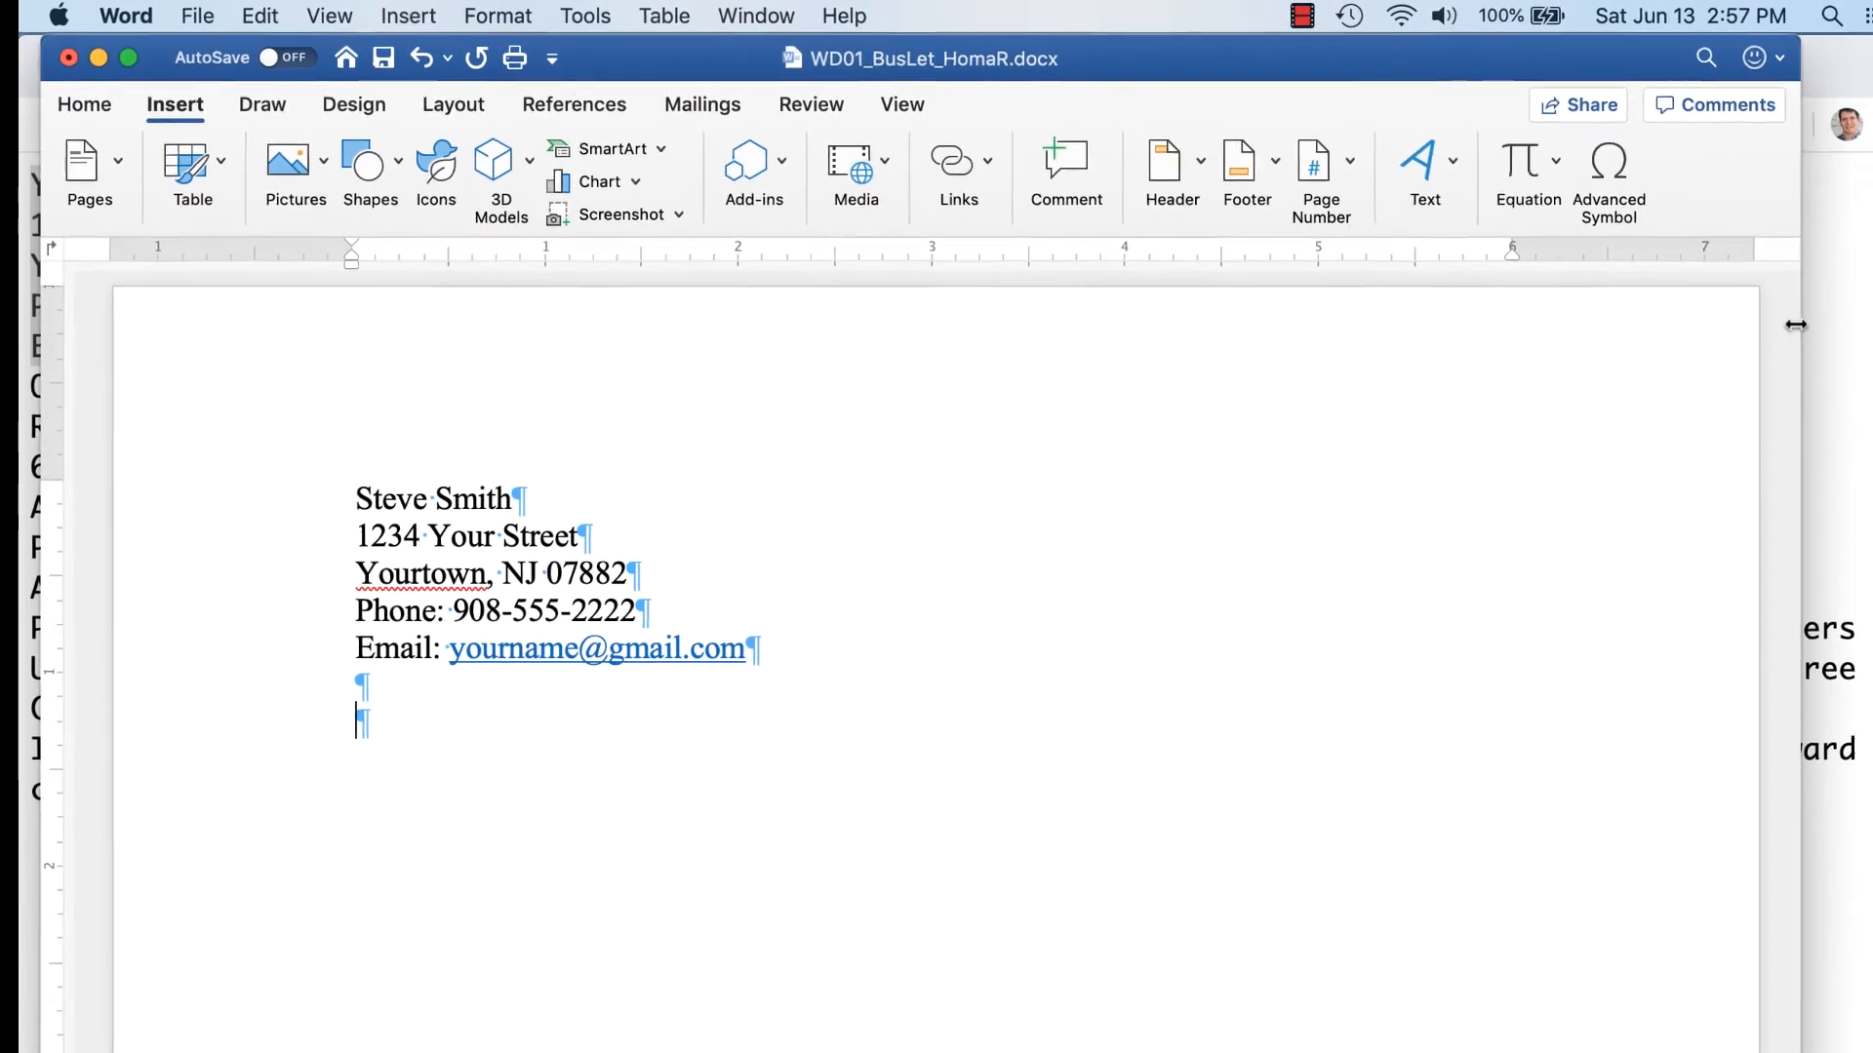
left_click_drag(1840, 313, 1847, 313)
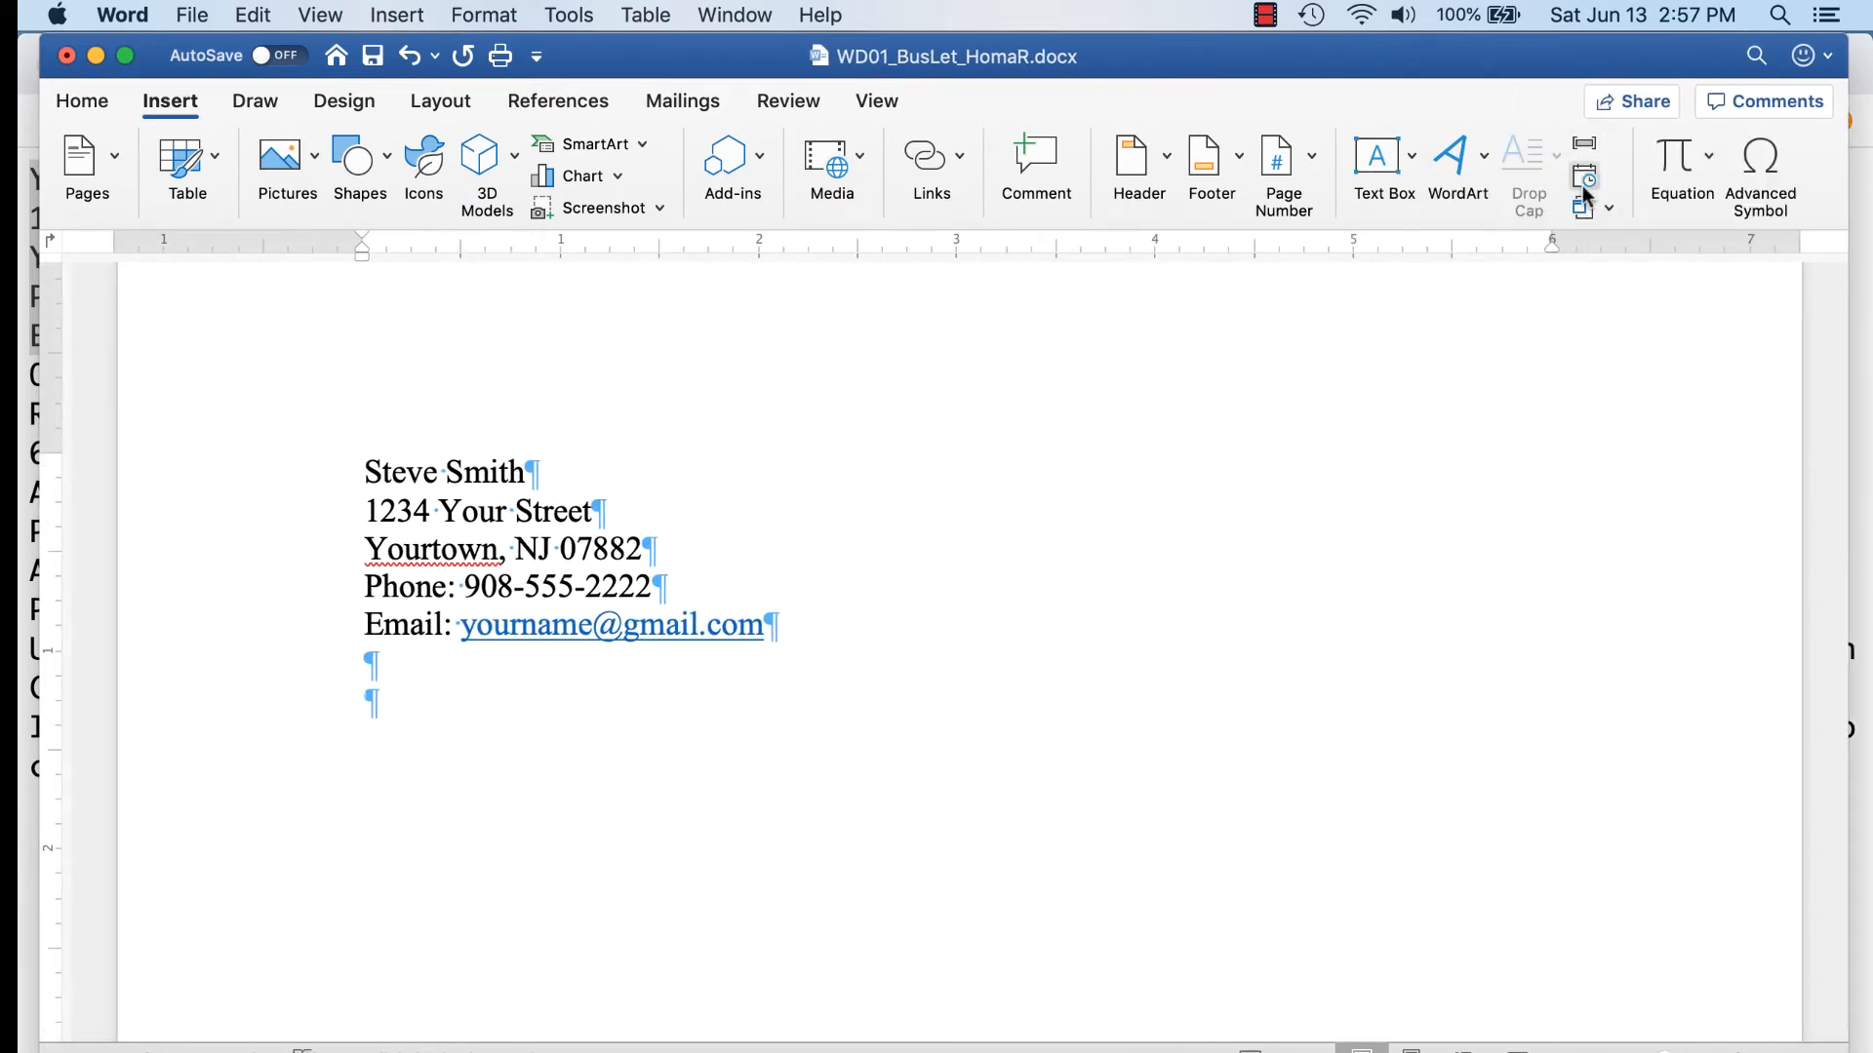
left_click(382, 13)
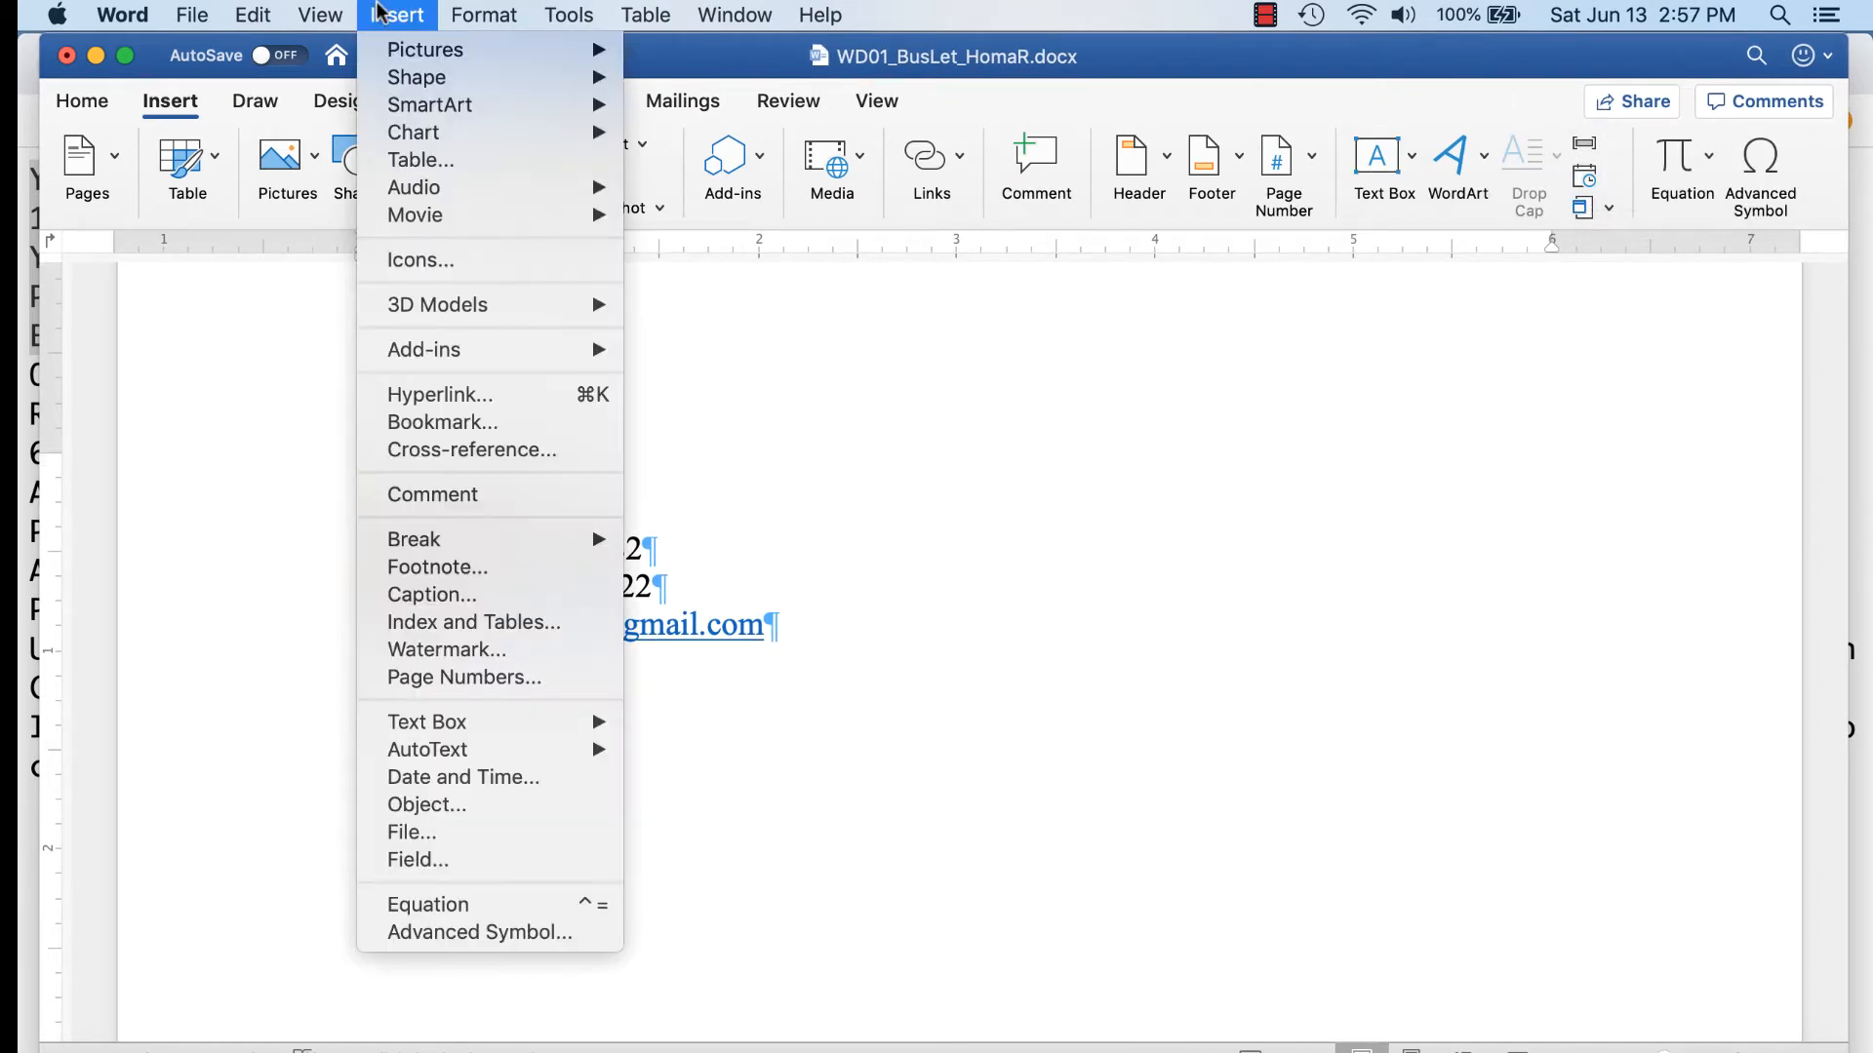
mouse_move(418, 186)
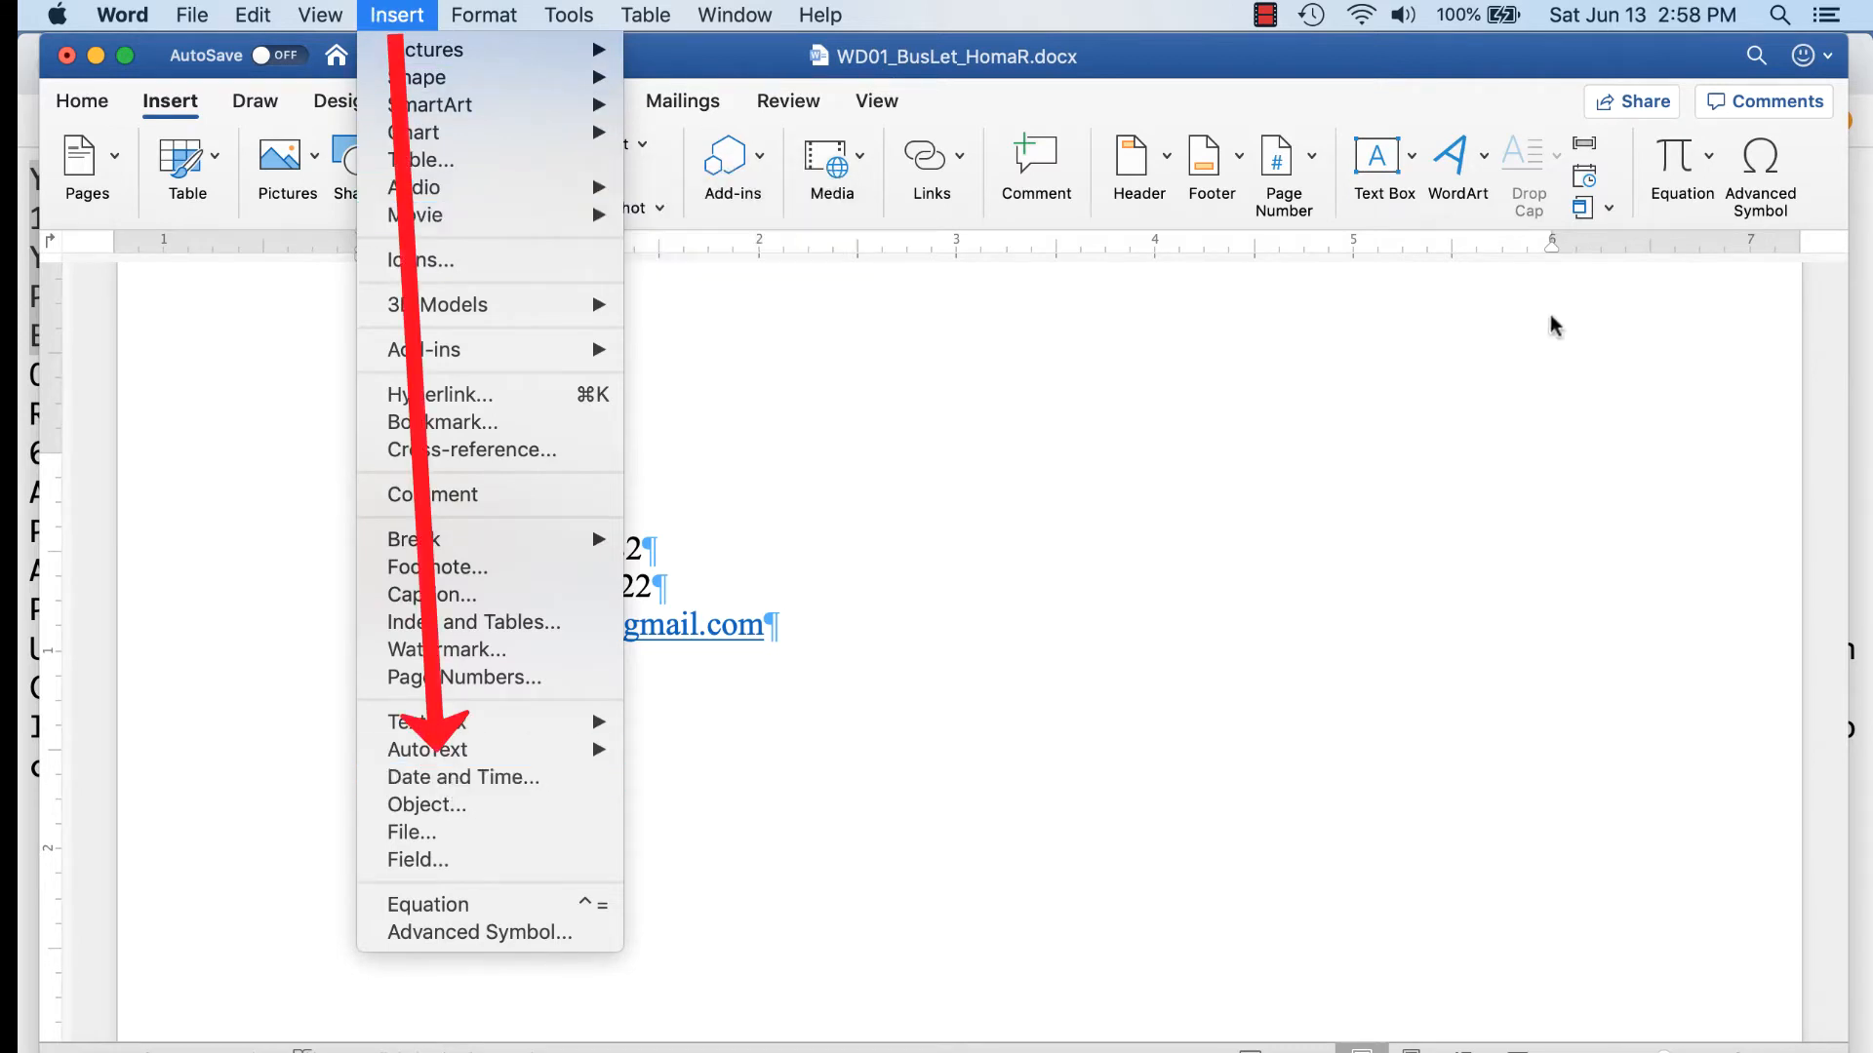
left_click(1580, 315)
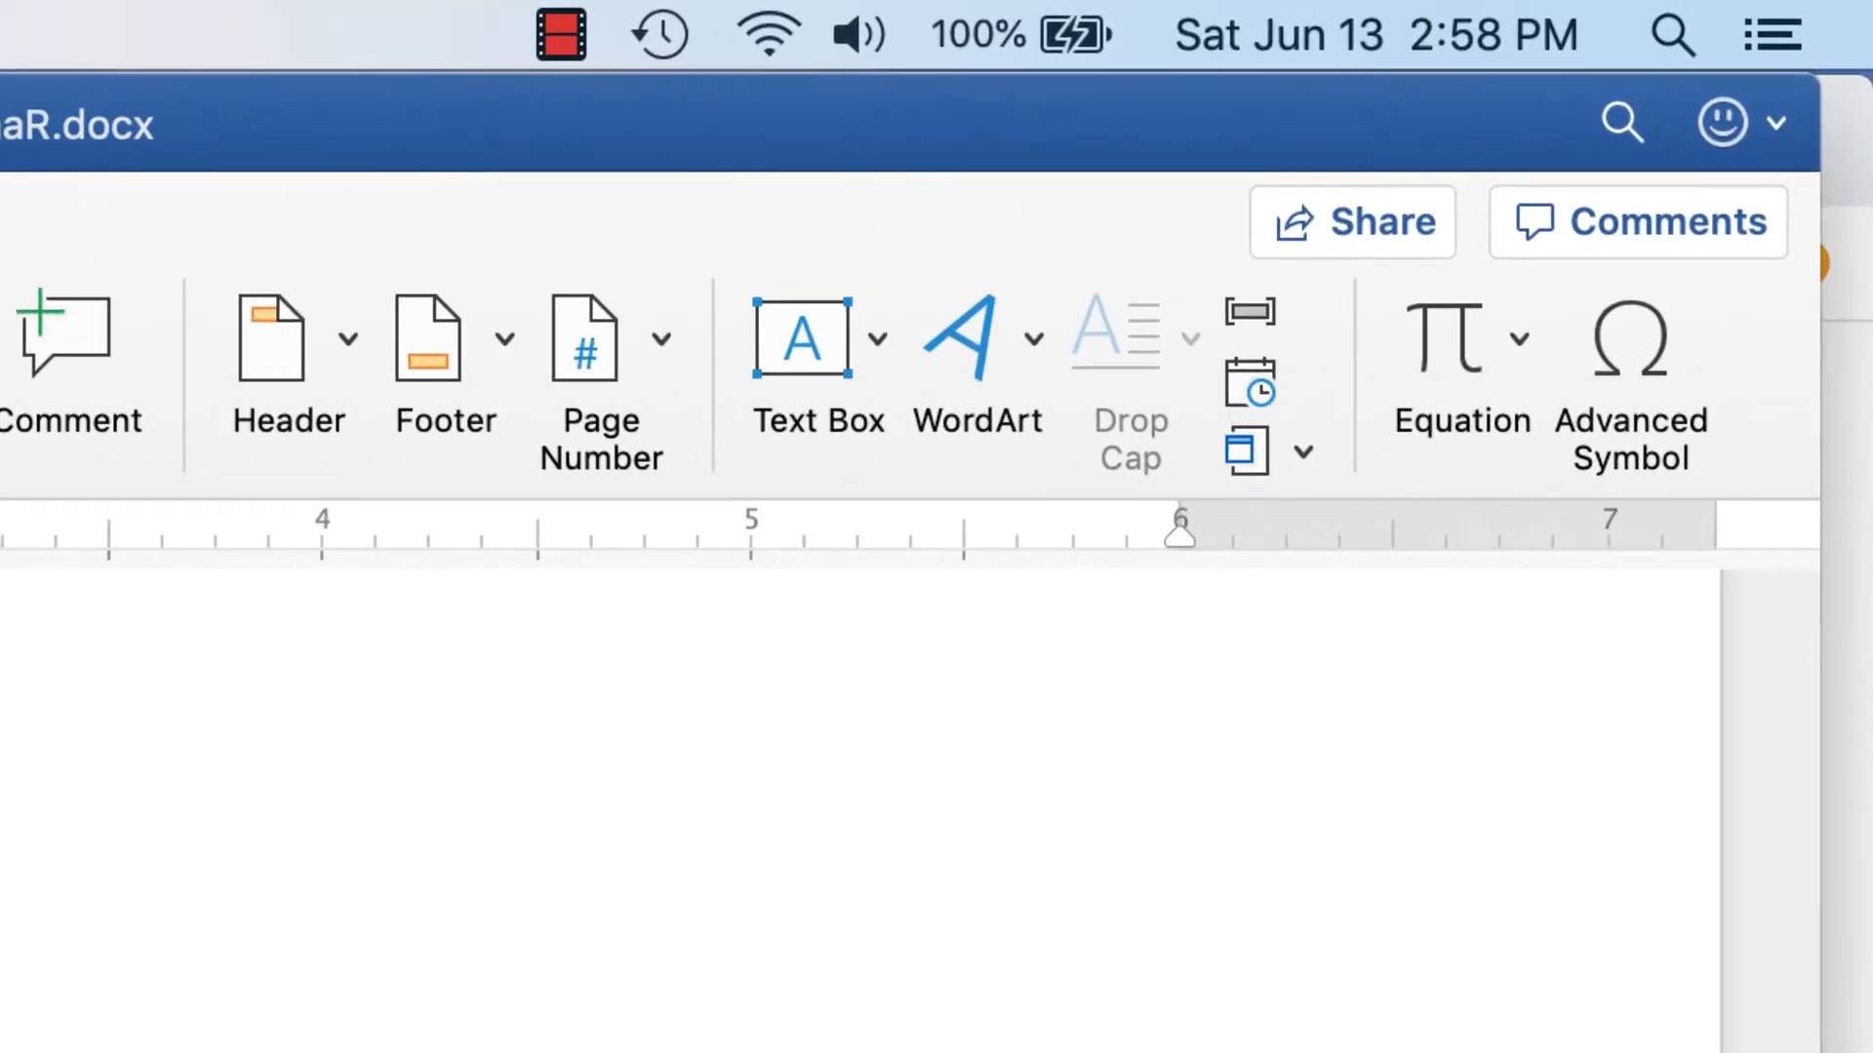
left_click(1258, 371)
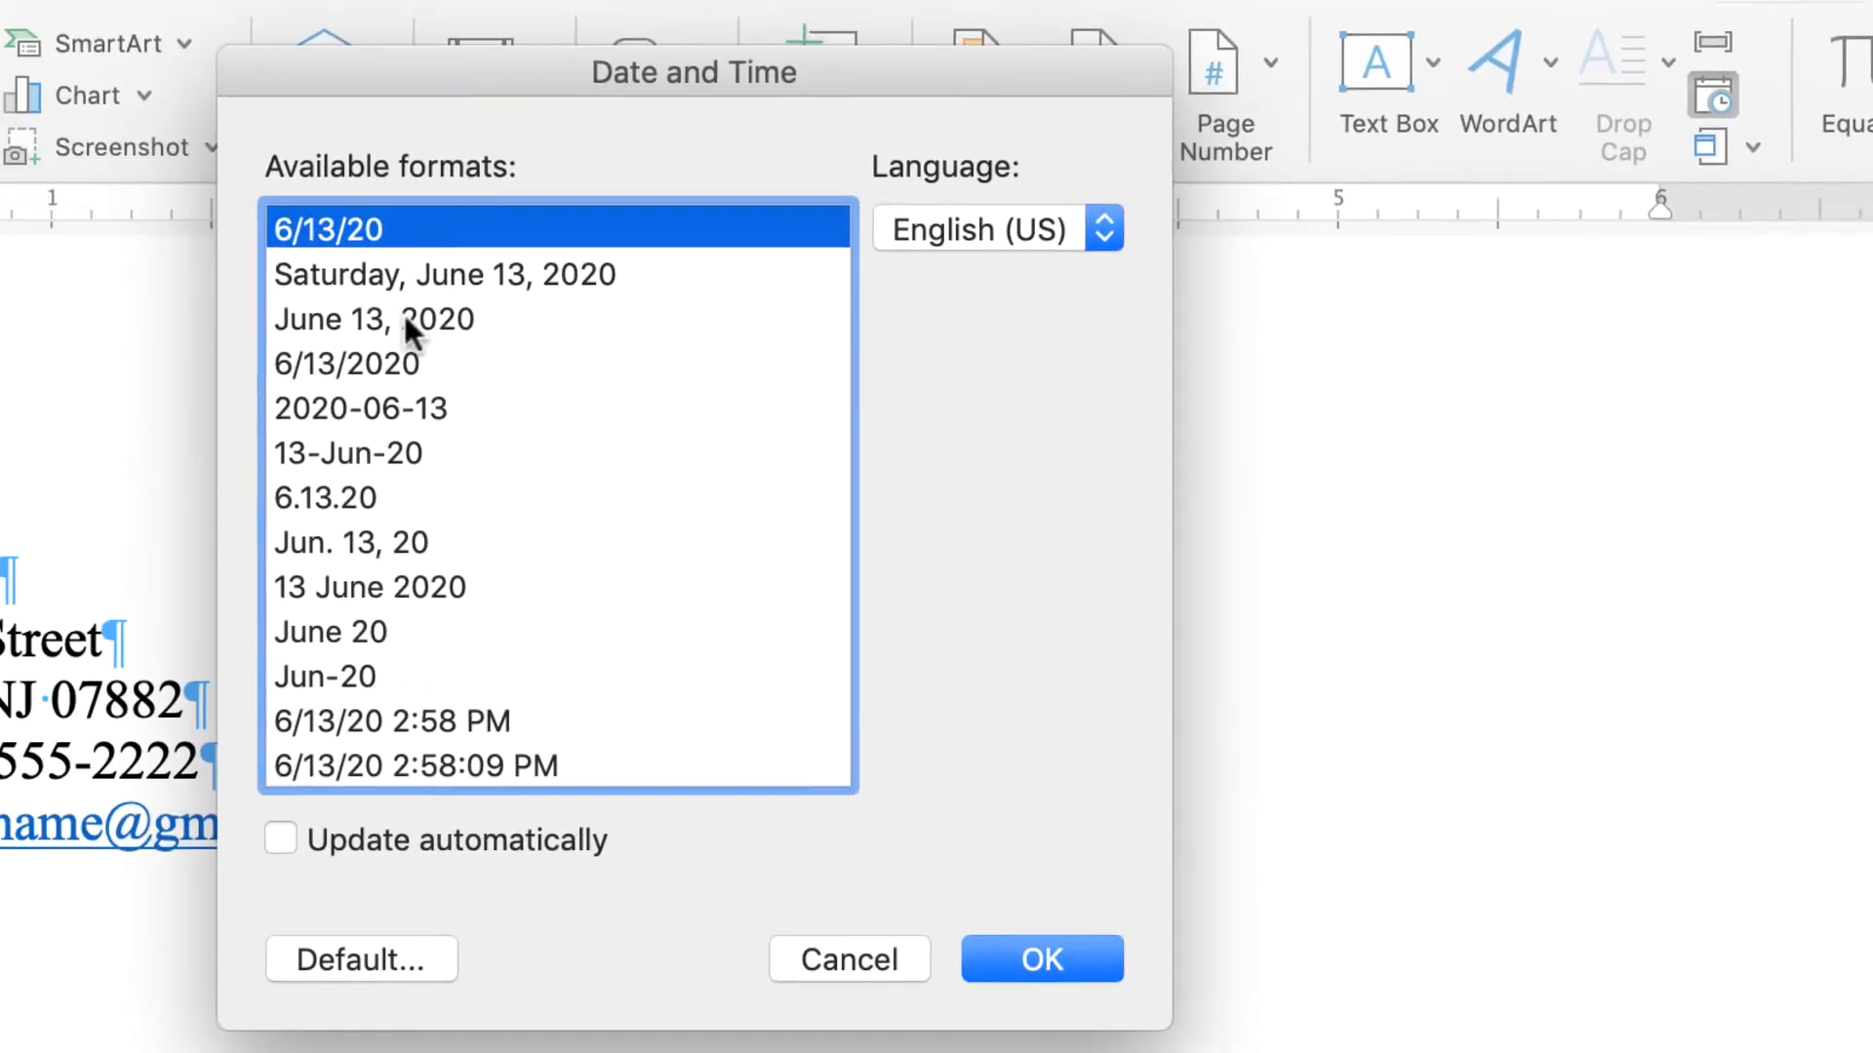
left_click(405, 313)
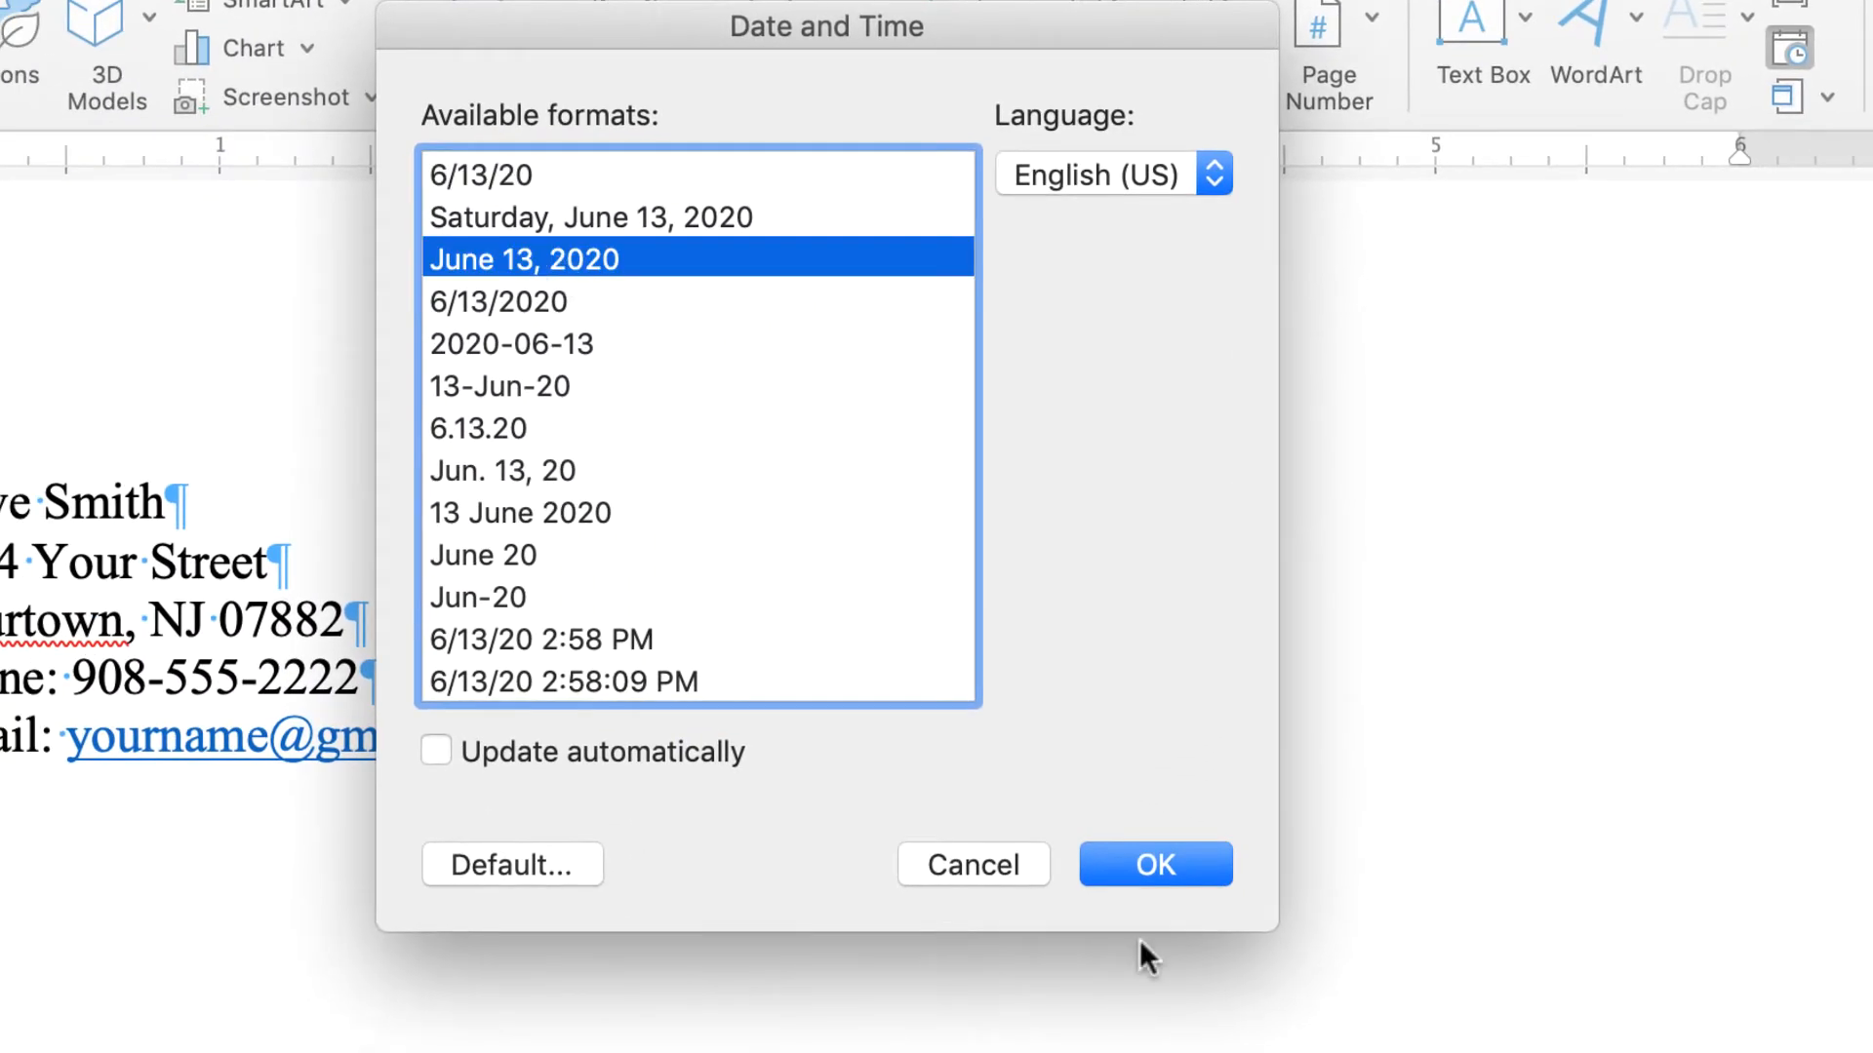
left_click(1176, 854)
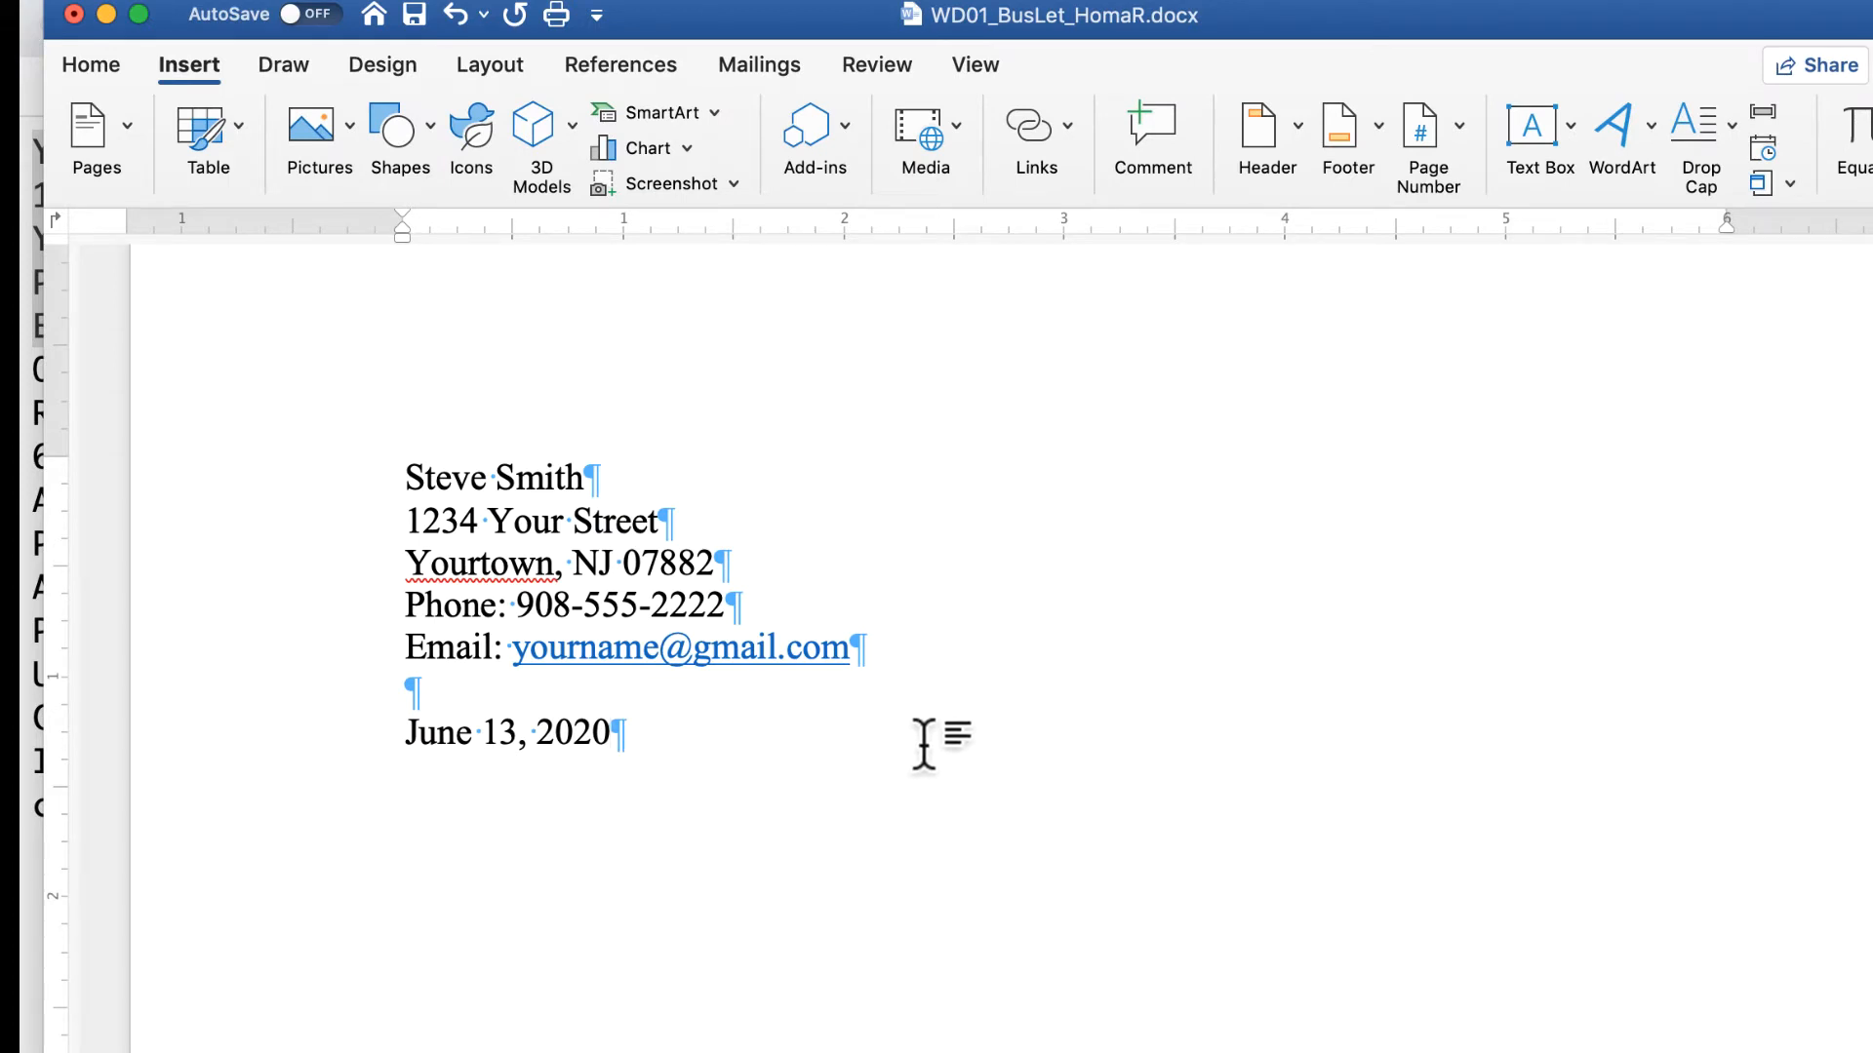
key("Return")
key("Return")
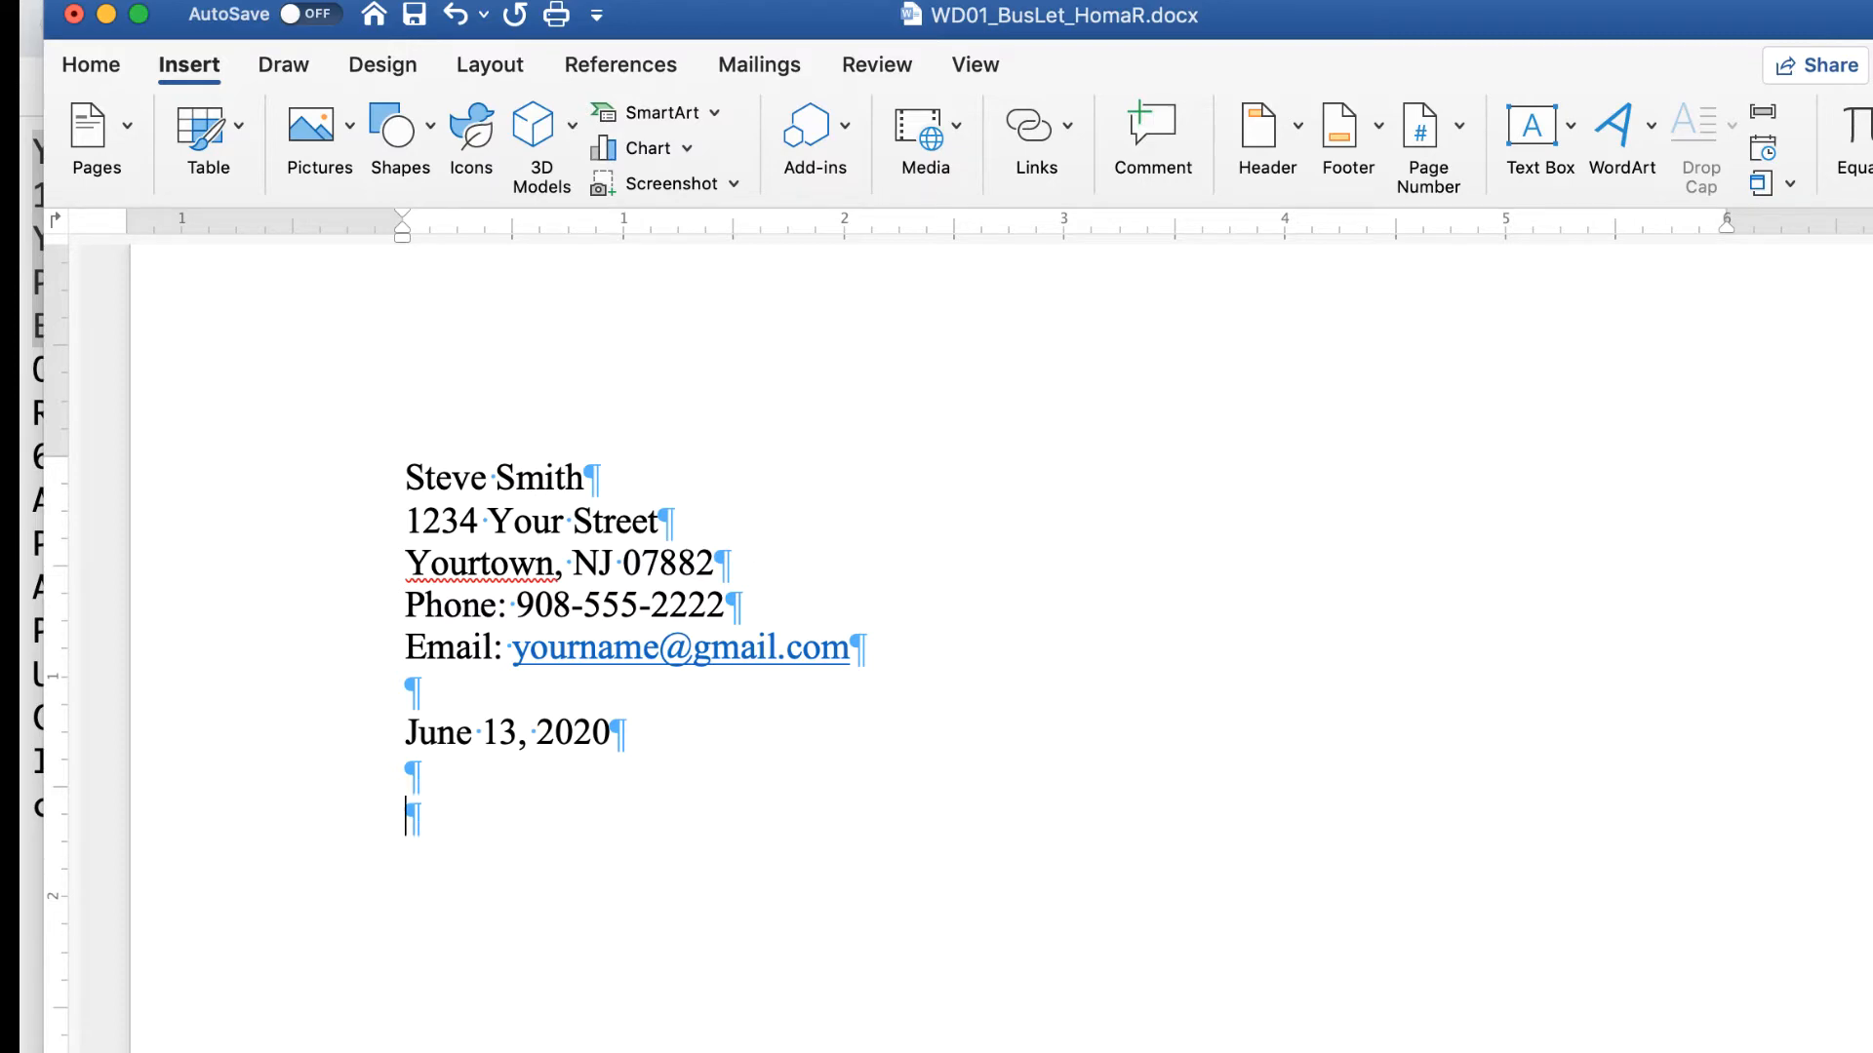
Switch to Chrome, check the letter diagram and instructions, and copy the five-line Rutgers admissions office address from busletter.txt
key("super+Tab")
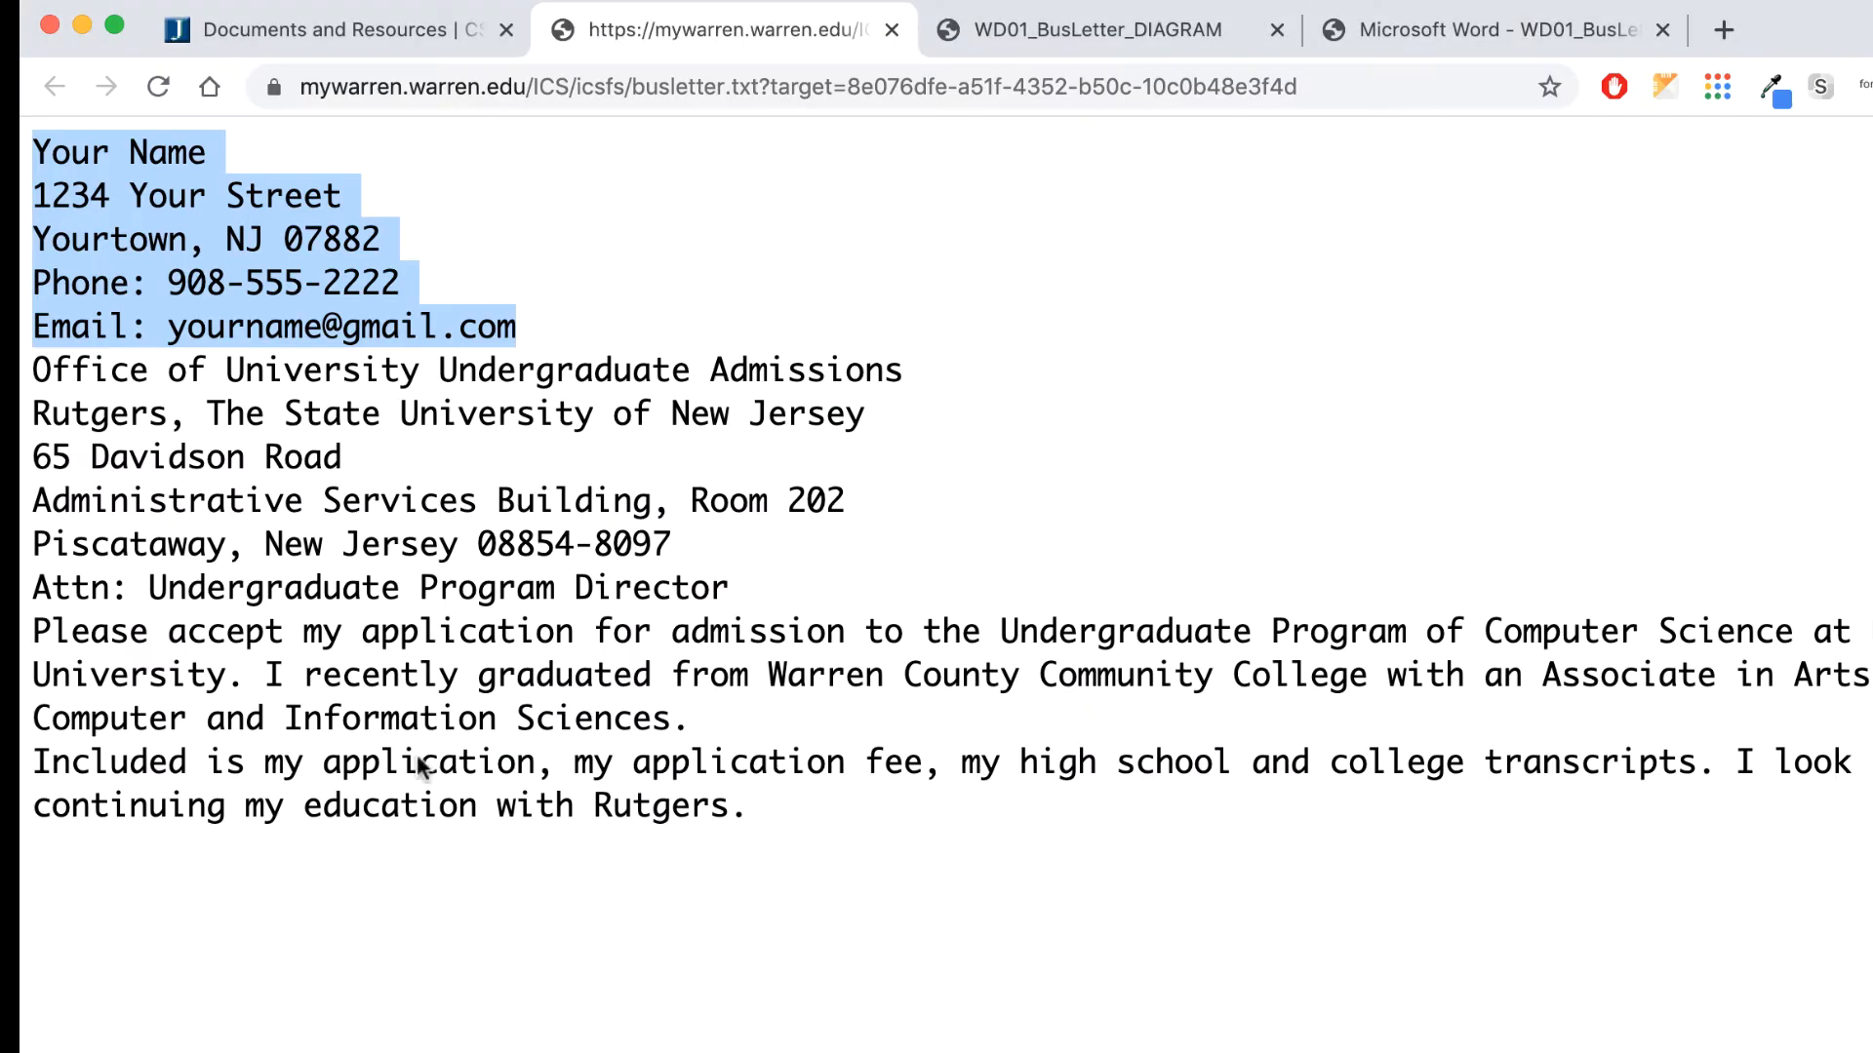
left_click(1099, 38)
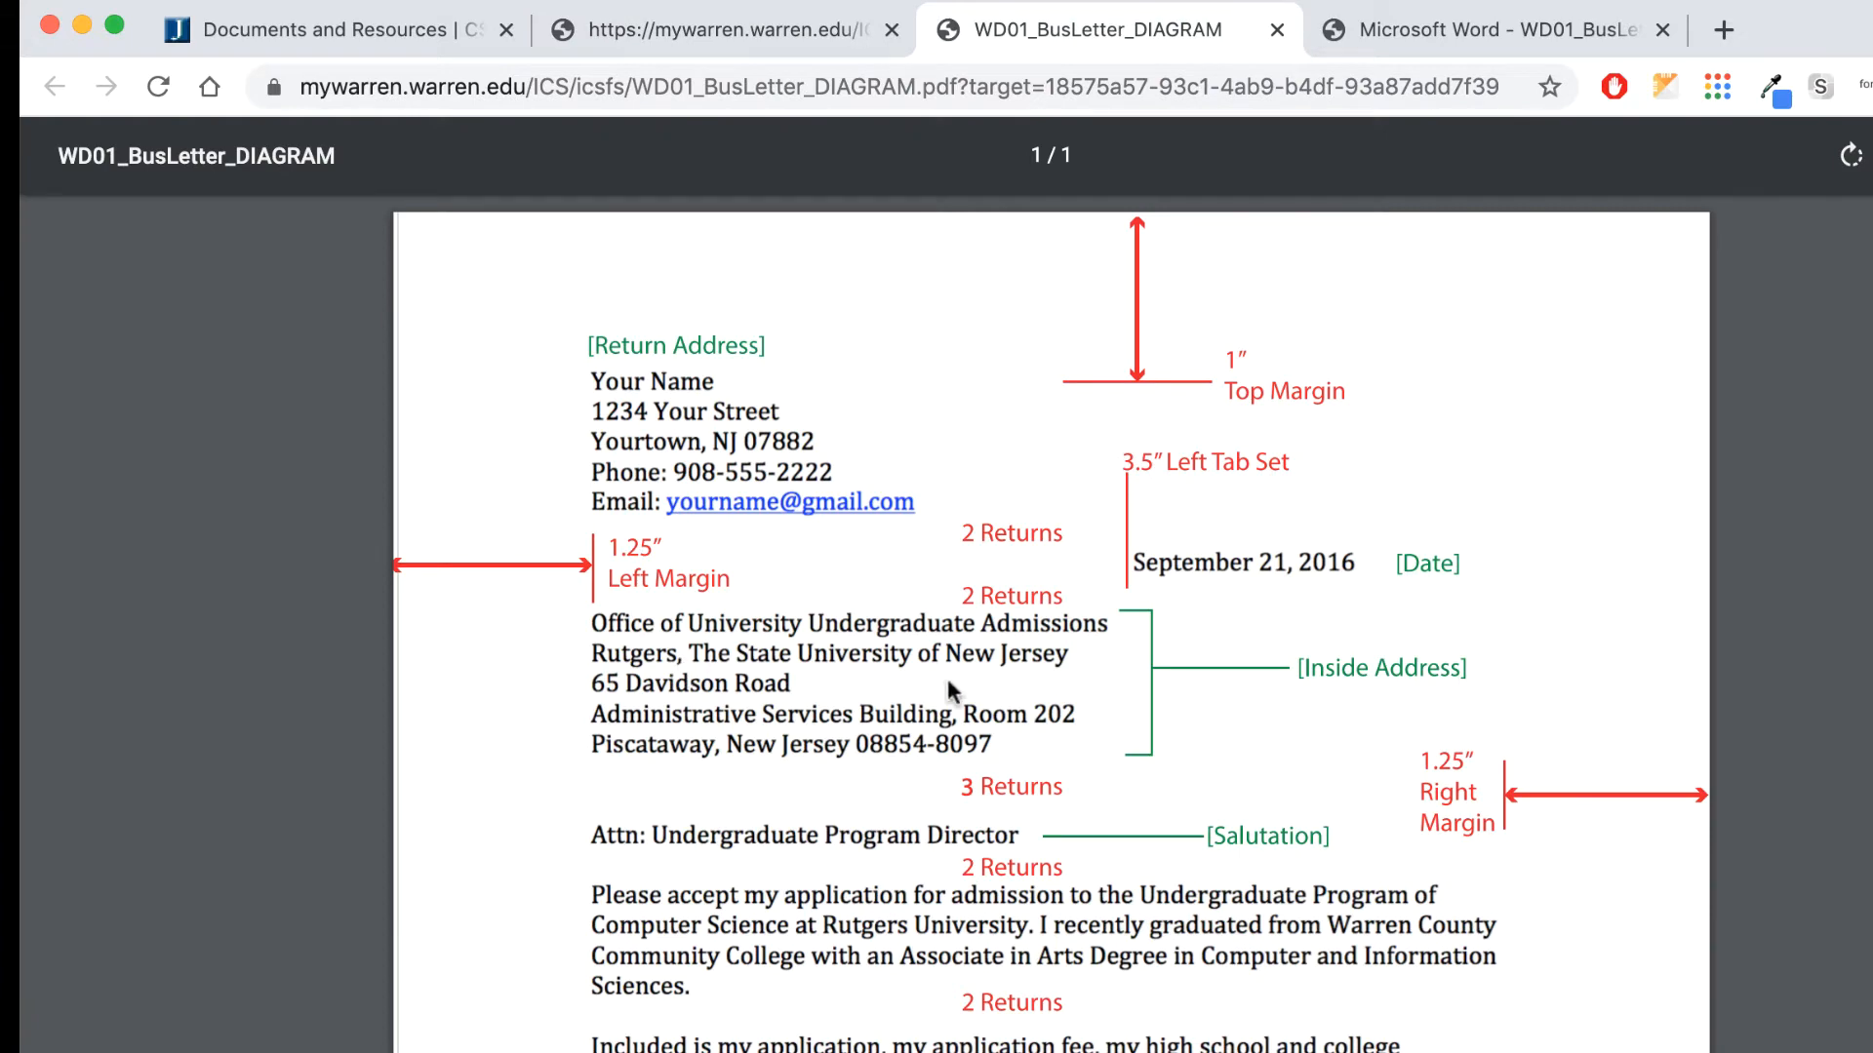
left_click(1492, 30)
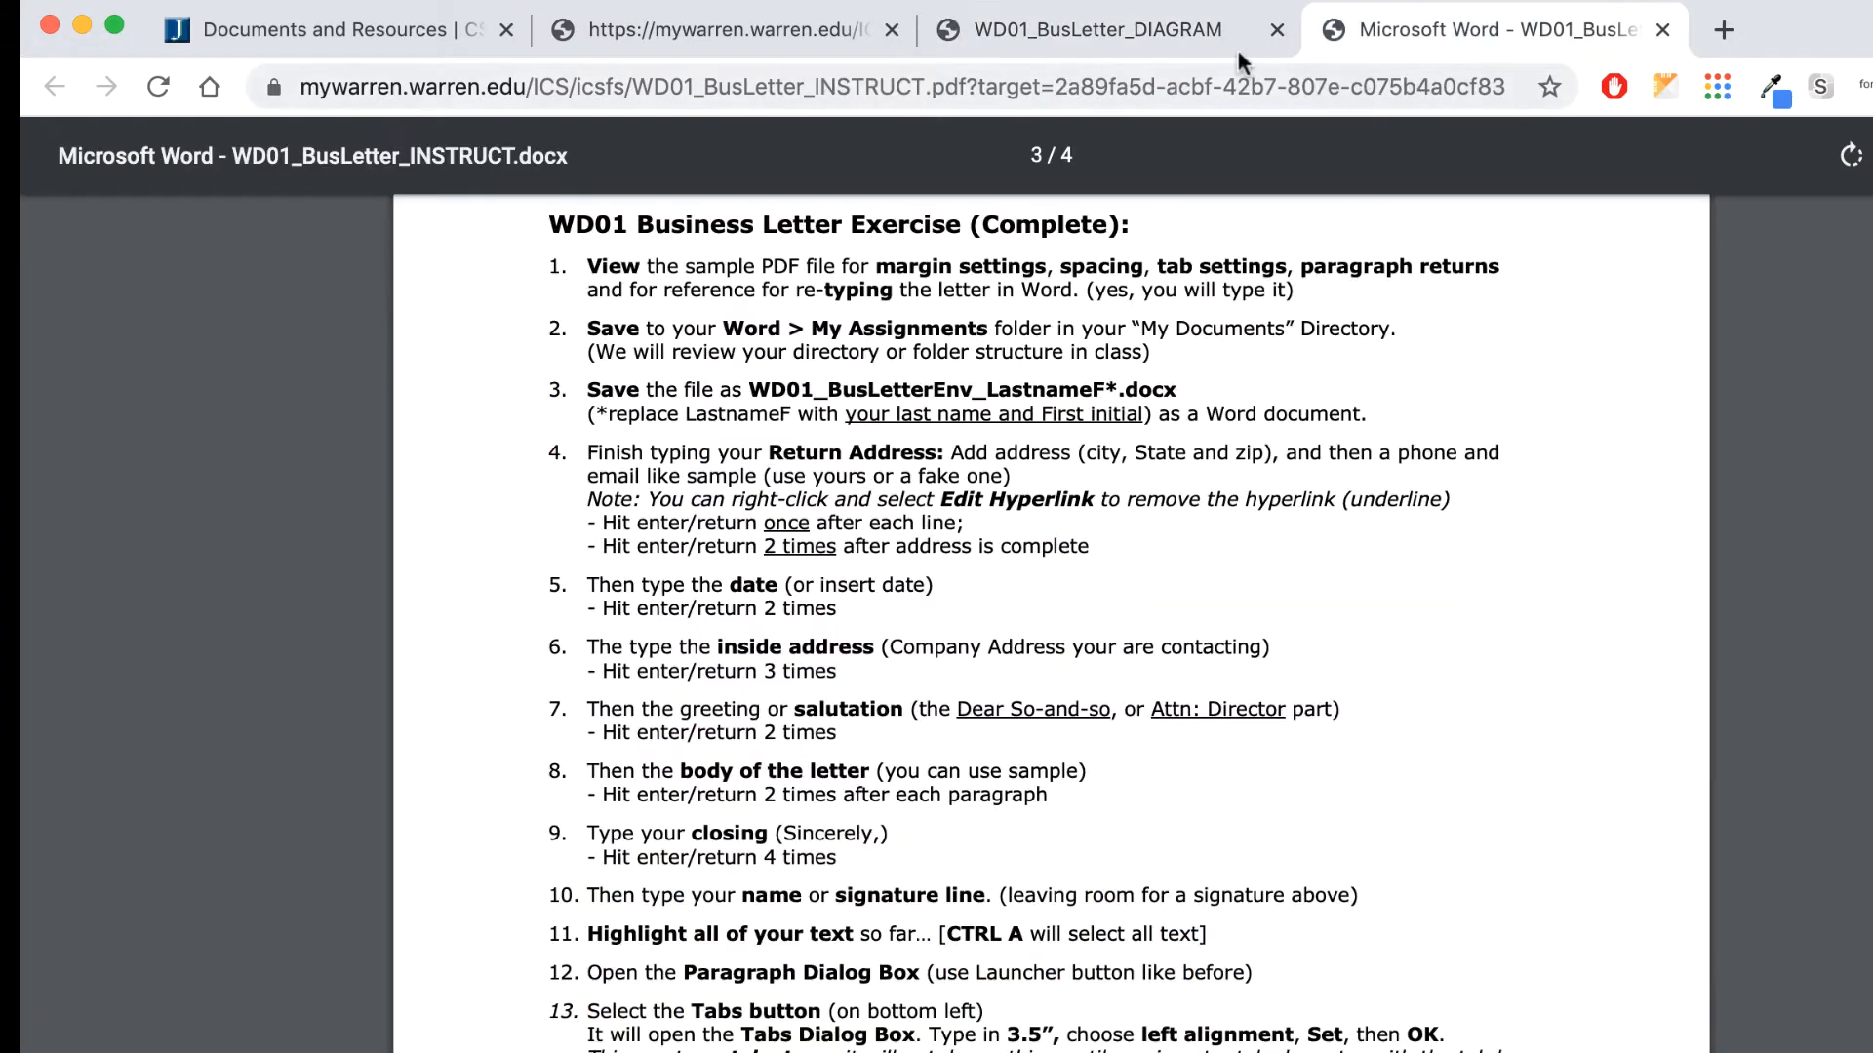
left_click(706, 28)
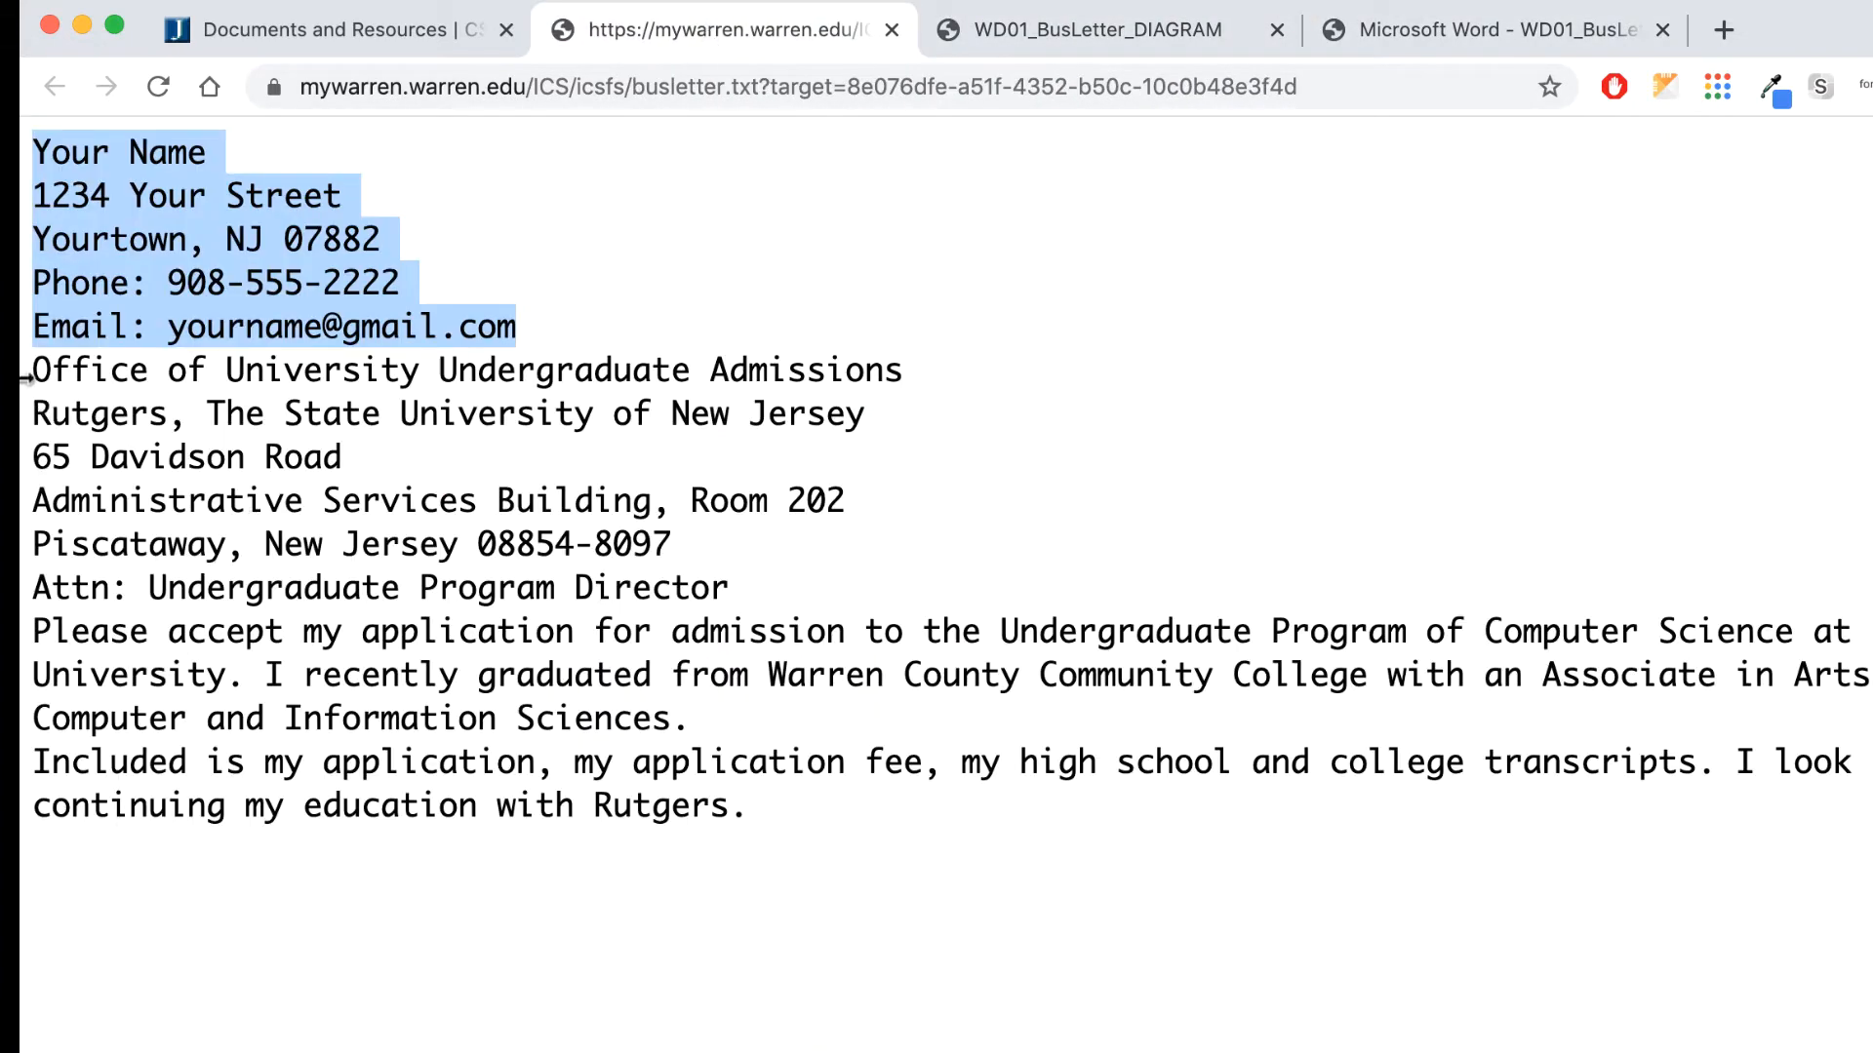
left_click_drag(30, 379, 726, 536)
key("super+c")
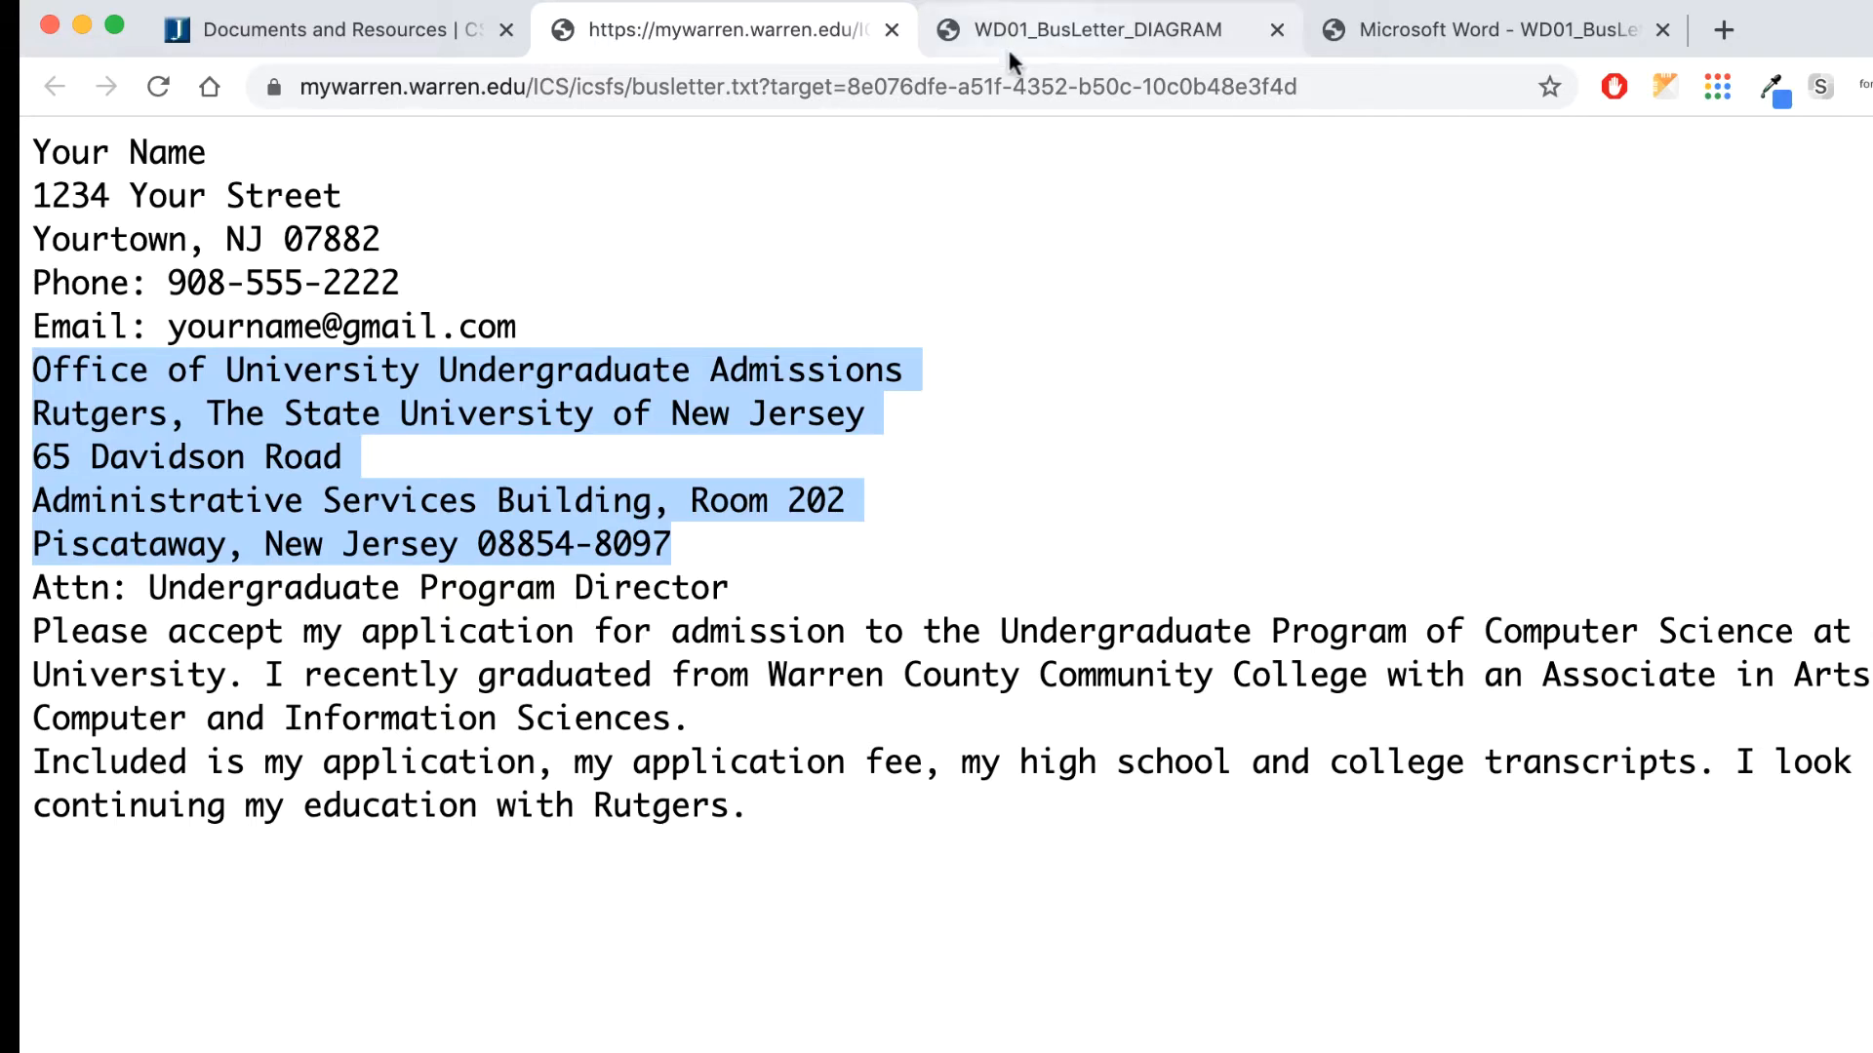
Switch to Word and paste the five-line Rutgers admissions office address below the date, keeping text only
key("super+Tab")
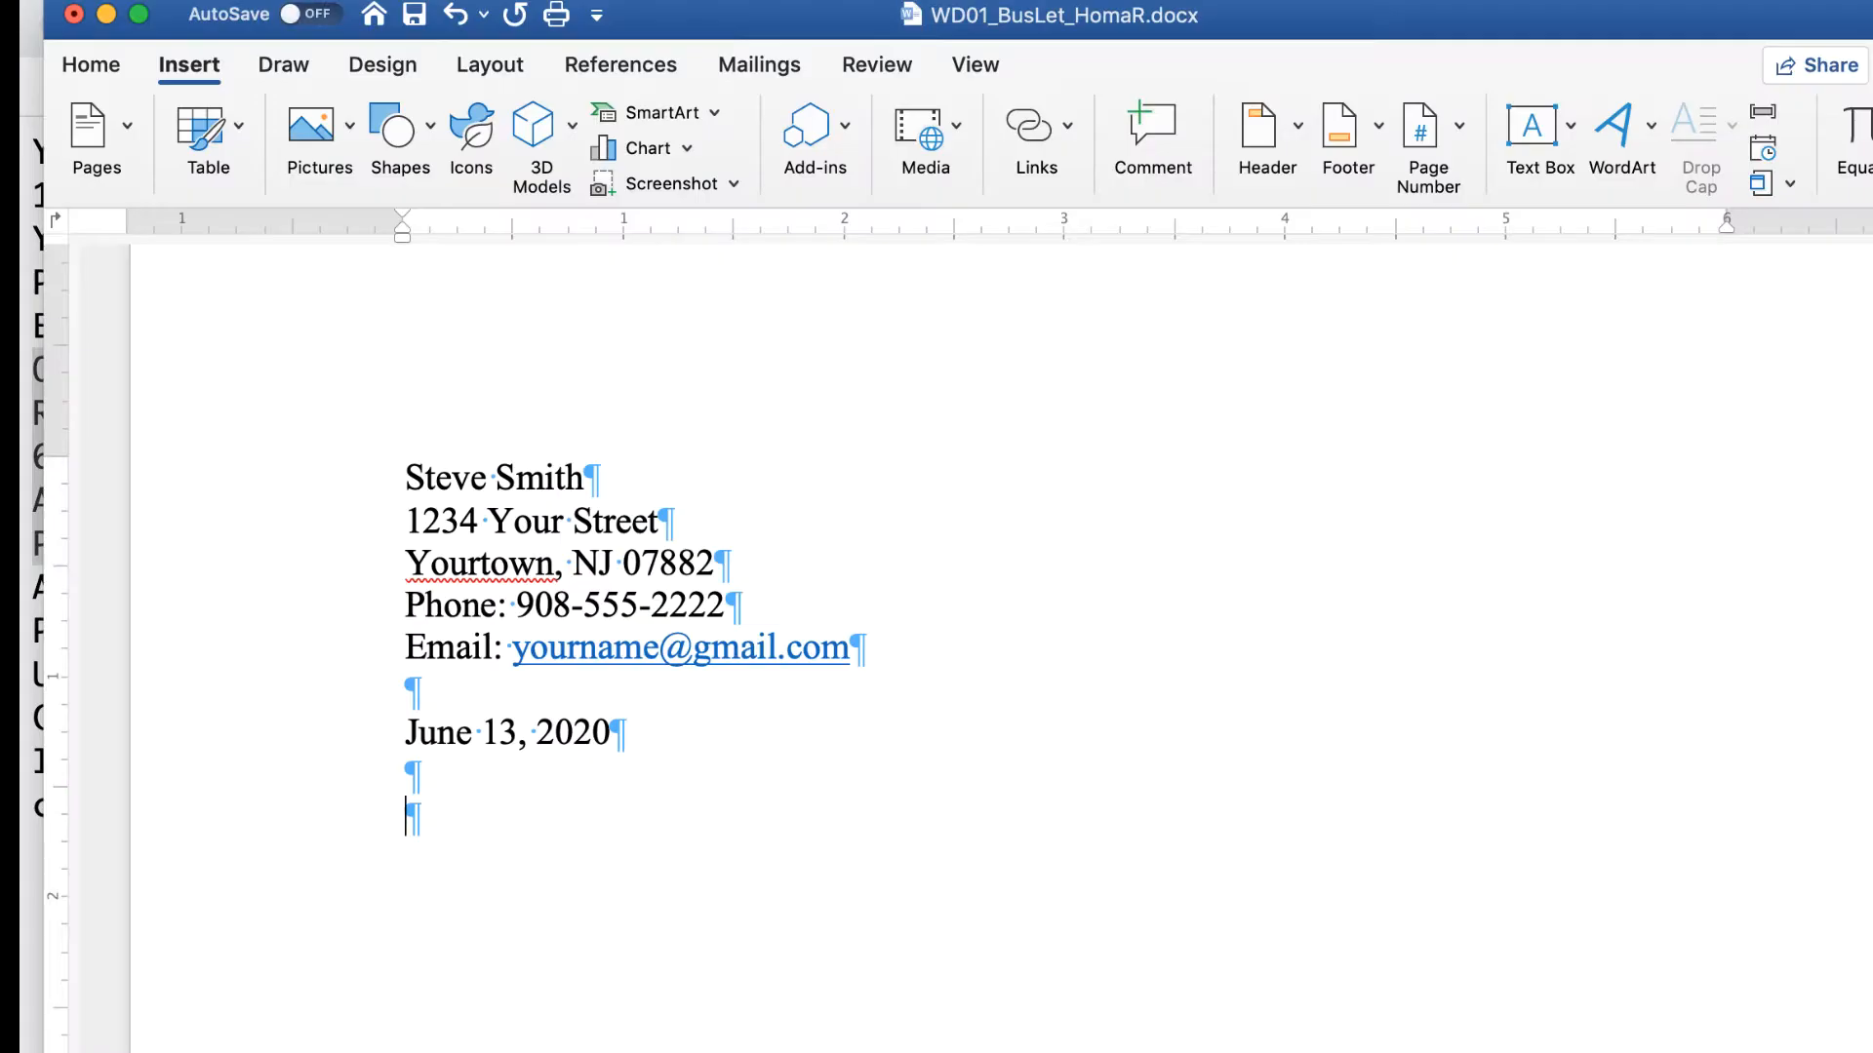
left_click(664, 815)
key("super+v")
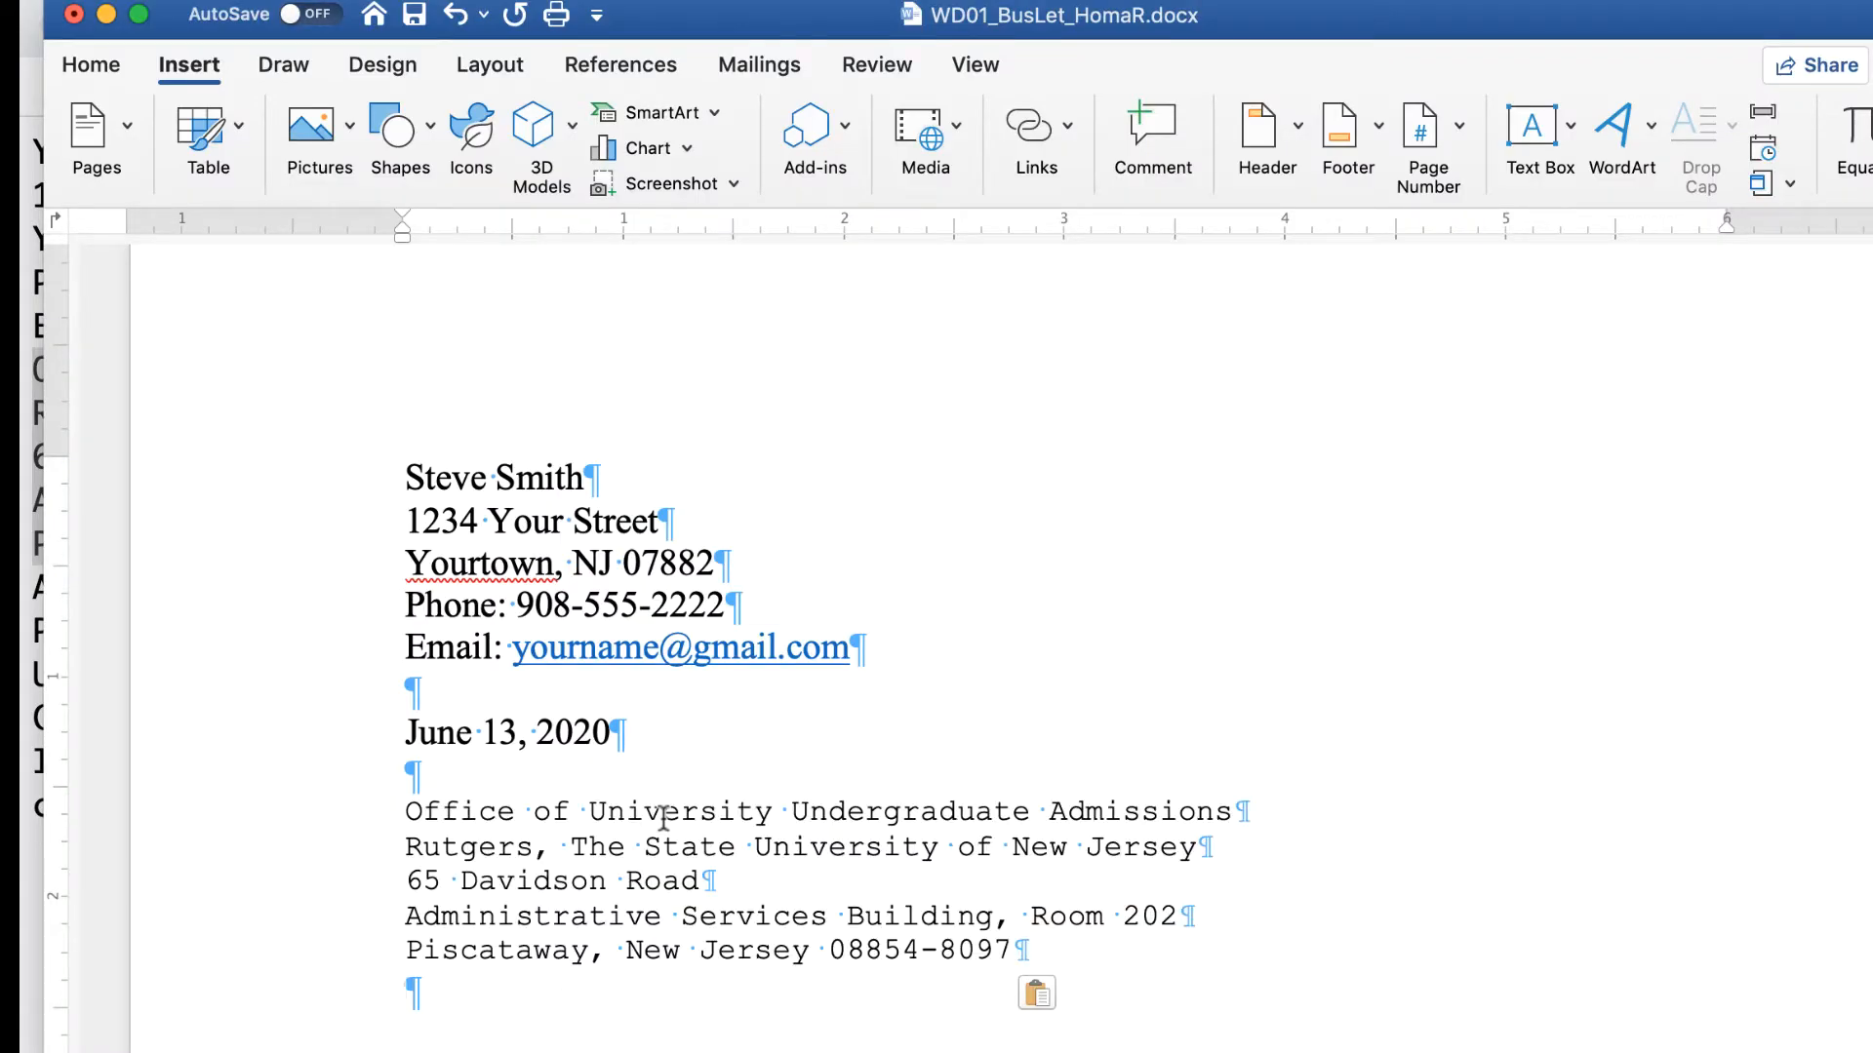
left_click(1058, 993)
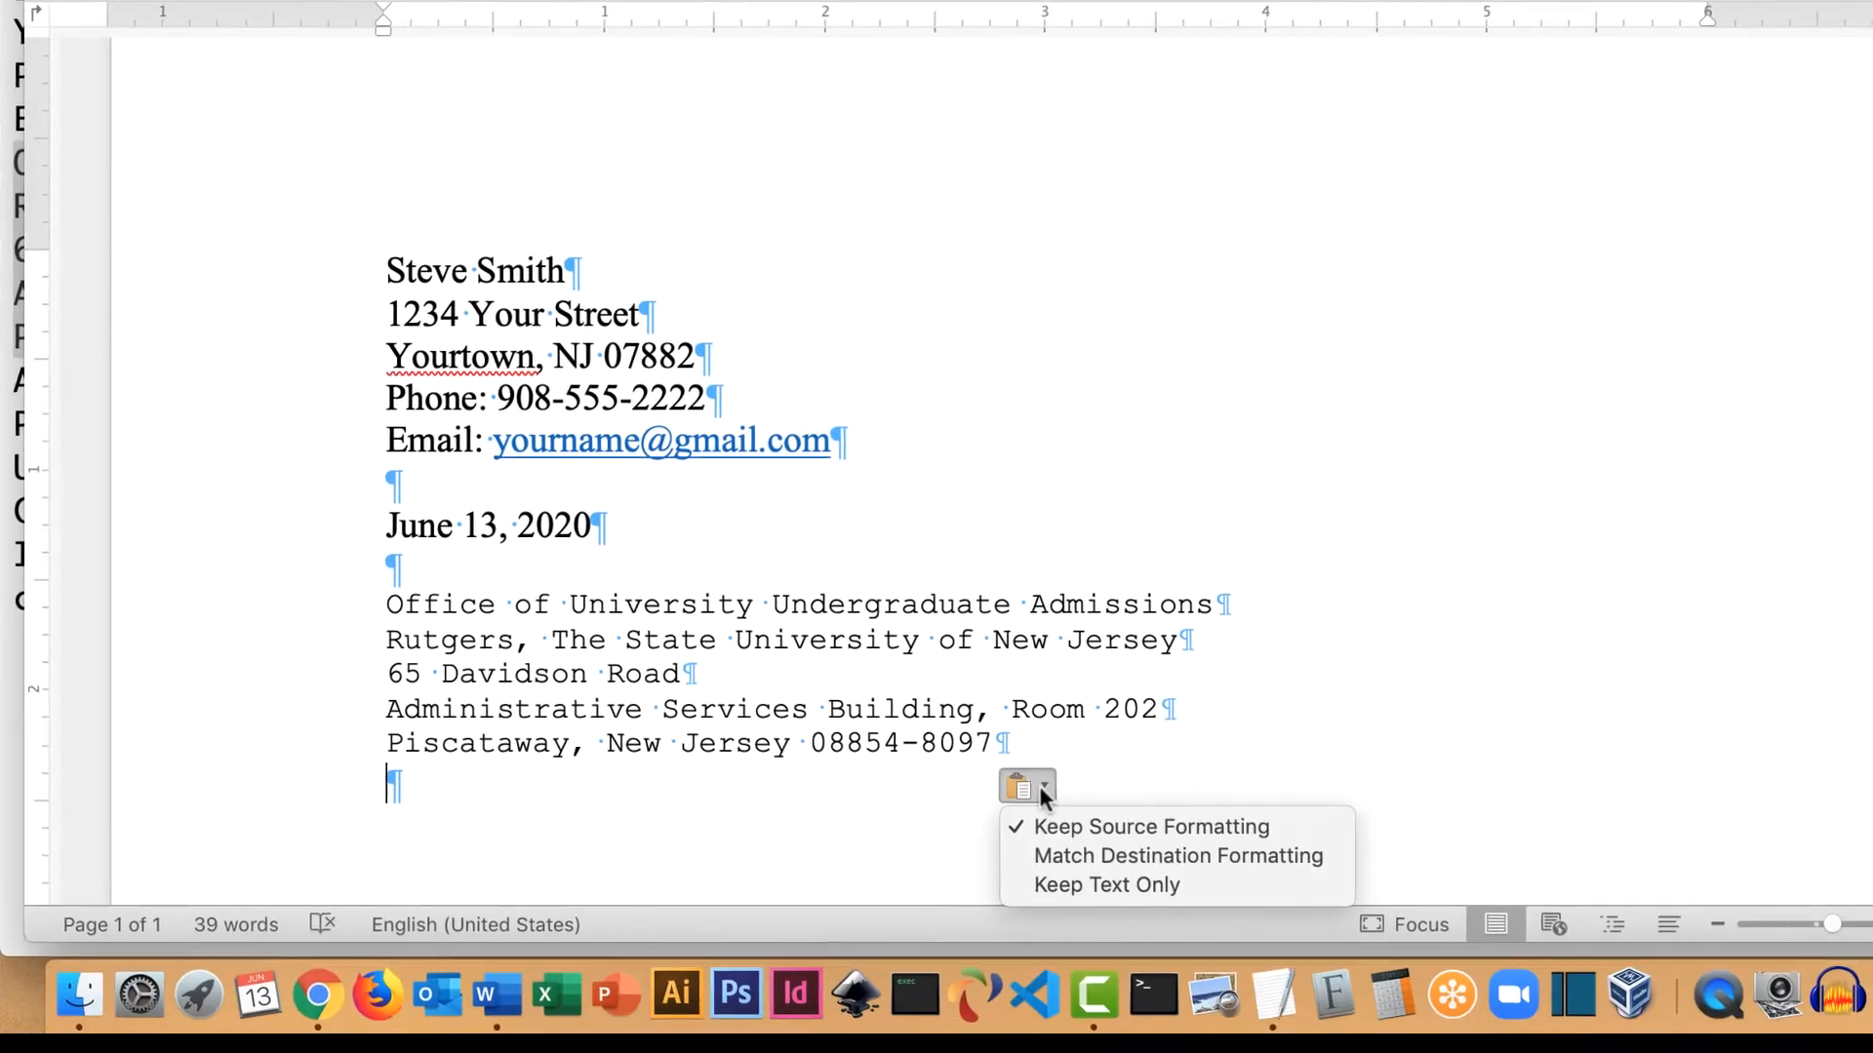
left_click(1077, 883)
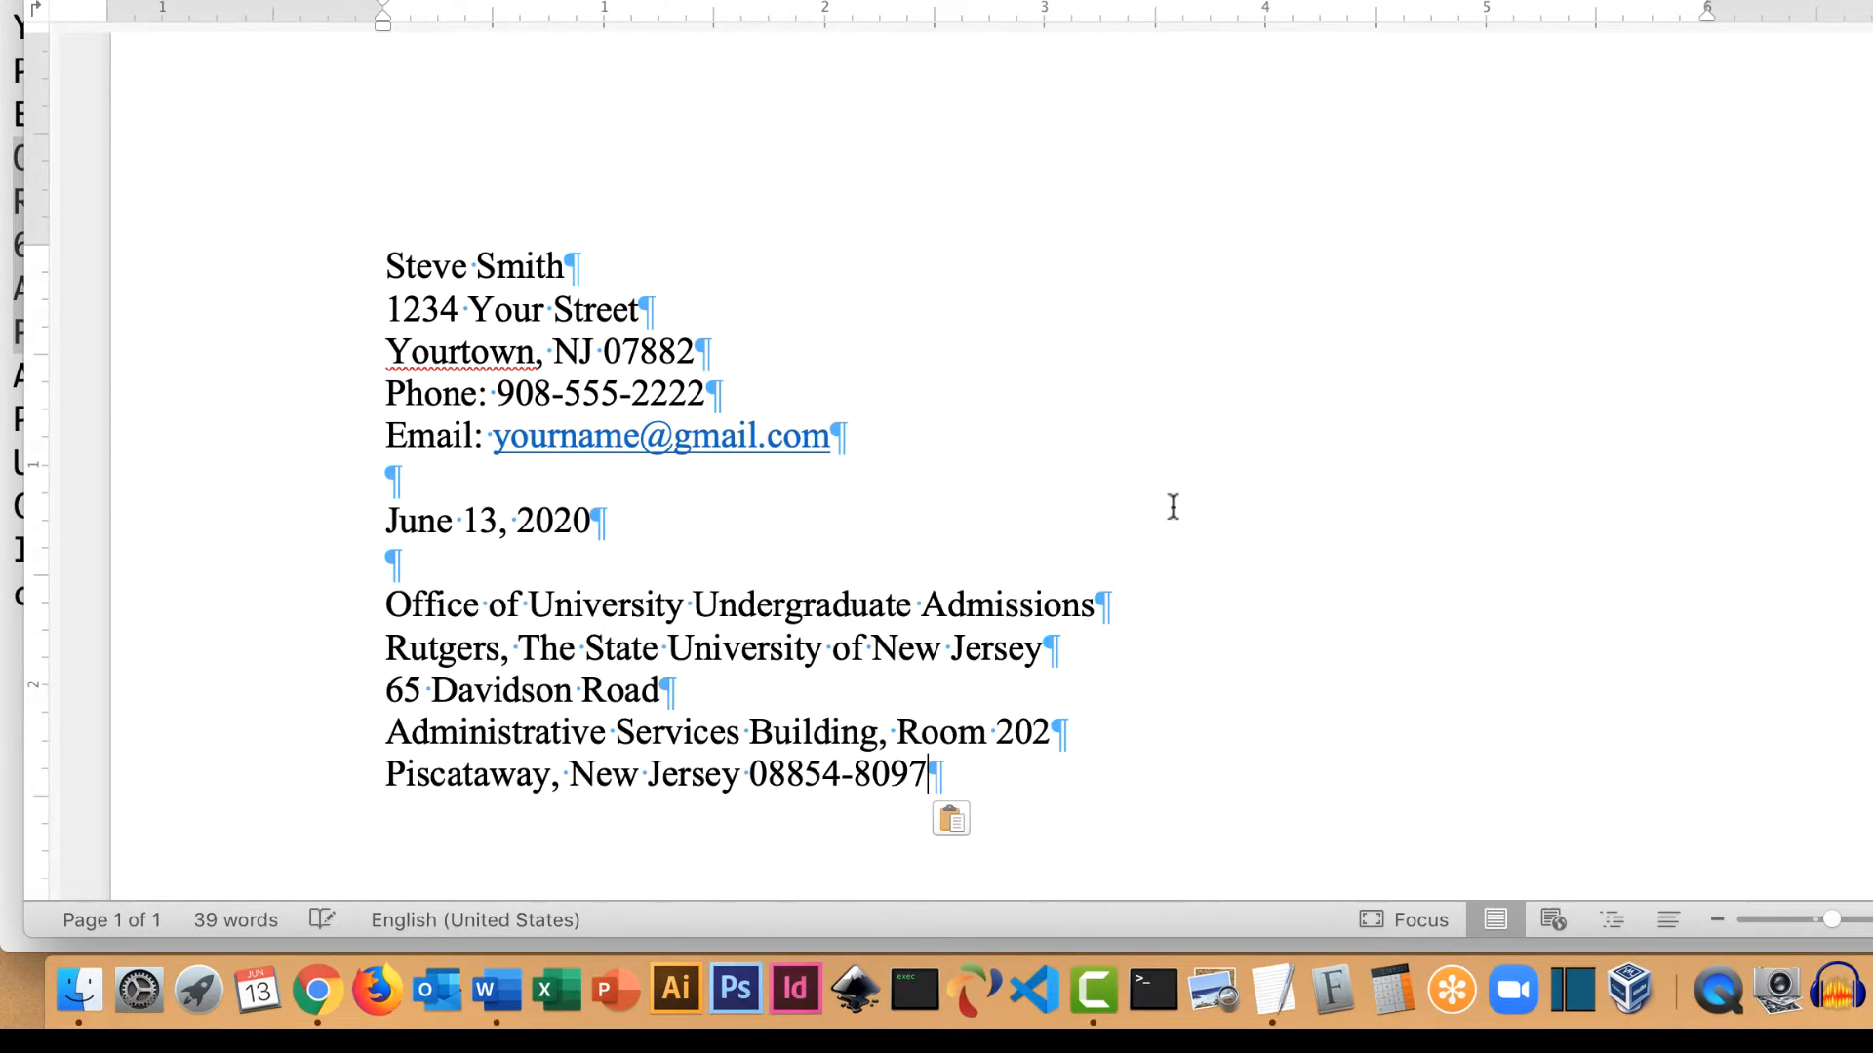
Add three paragraph returns after the last line of the inside address
scroll(1173, 506, "down", 3)
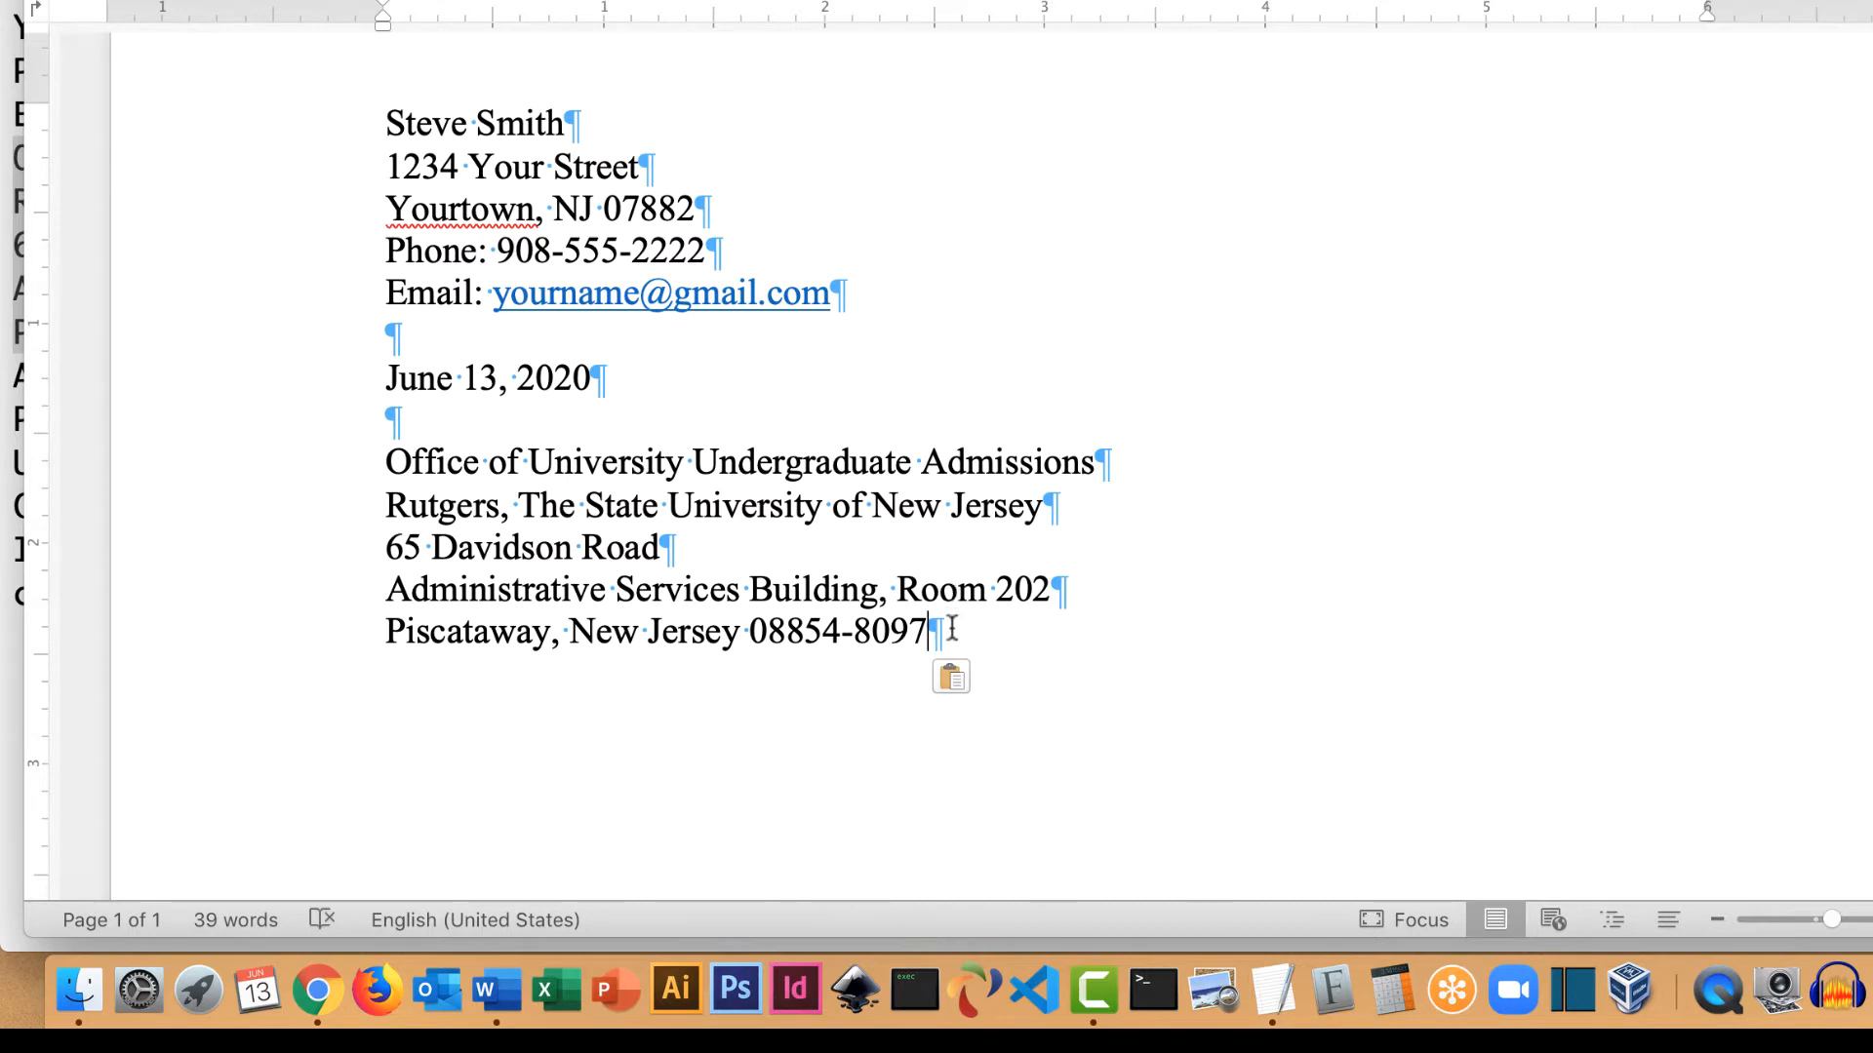
key("Return")
key("Return")
key("Return")
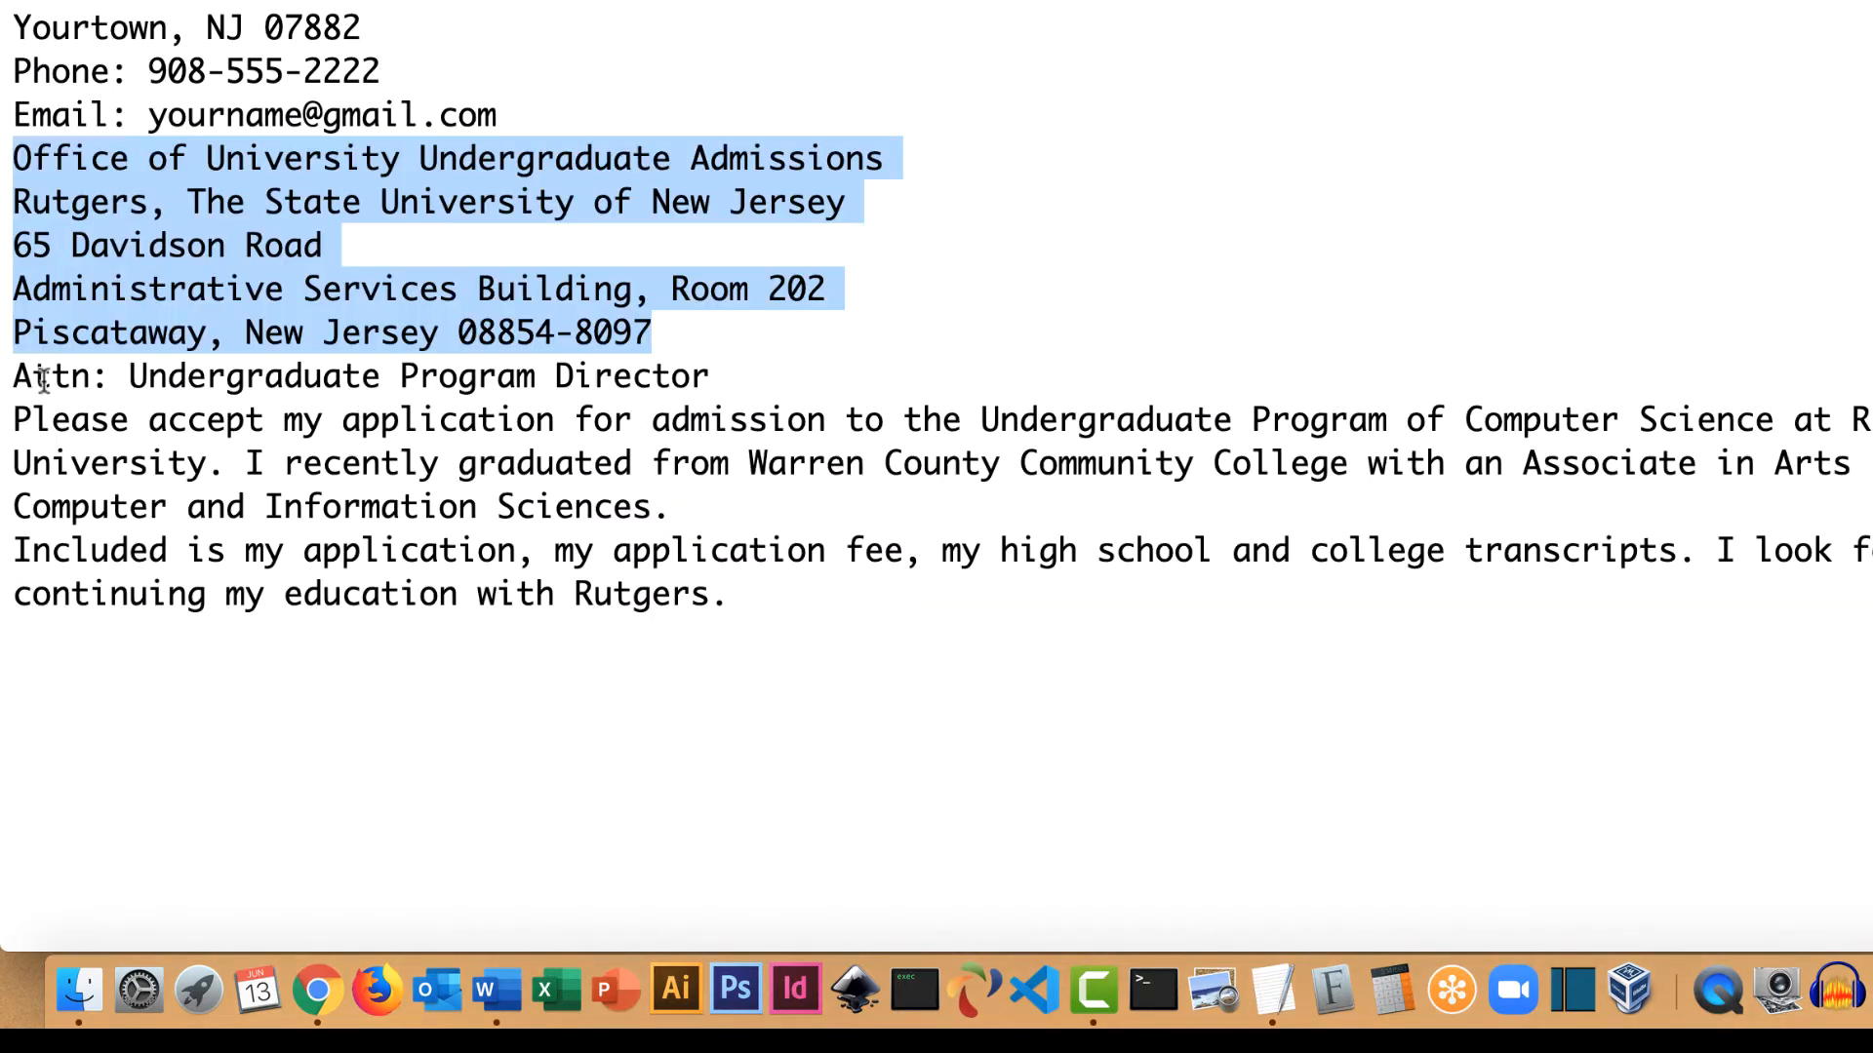
Copy "Attn: Undergraduate Program Director" from busletter.txt in Chrome and paste it below the inside address in Word as text only
left_click_drag(13, 379, 711, 383)
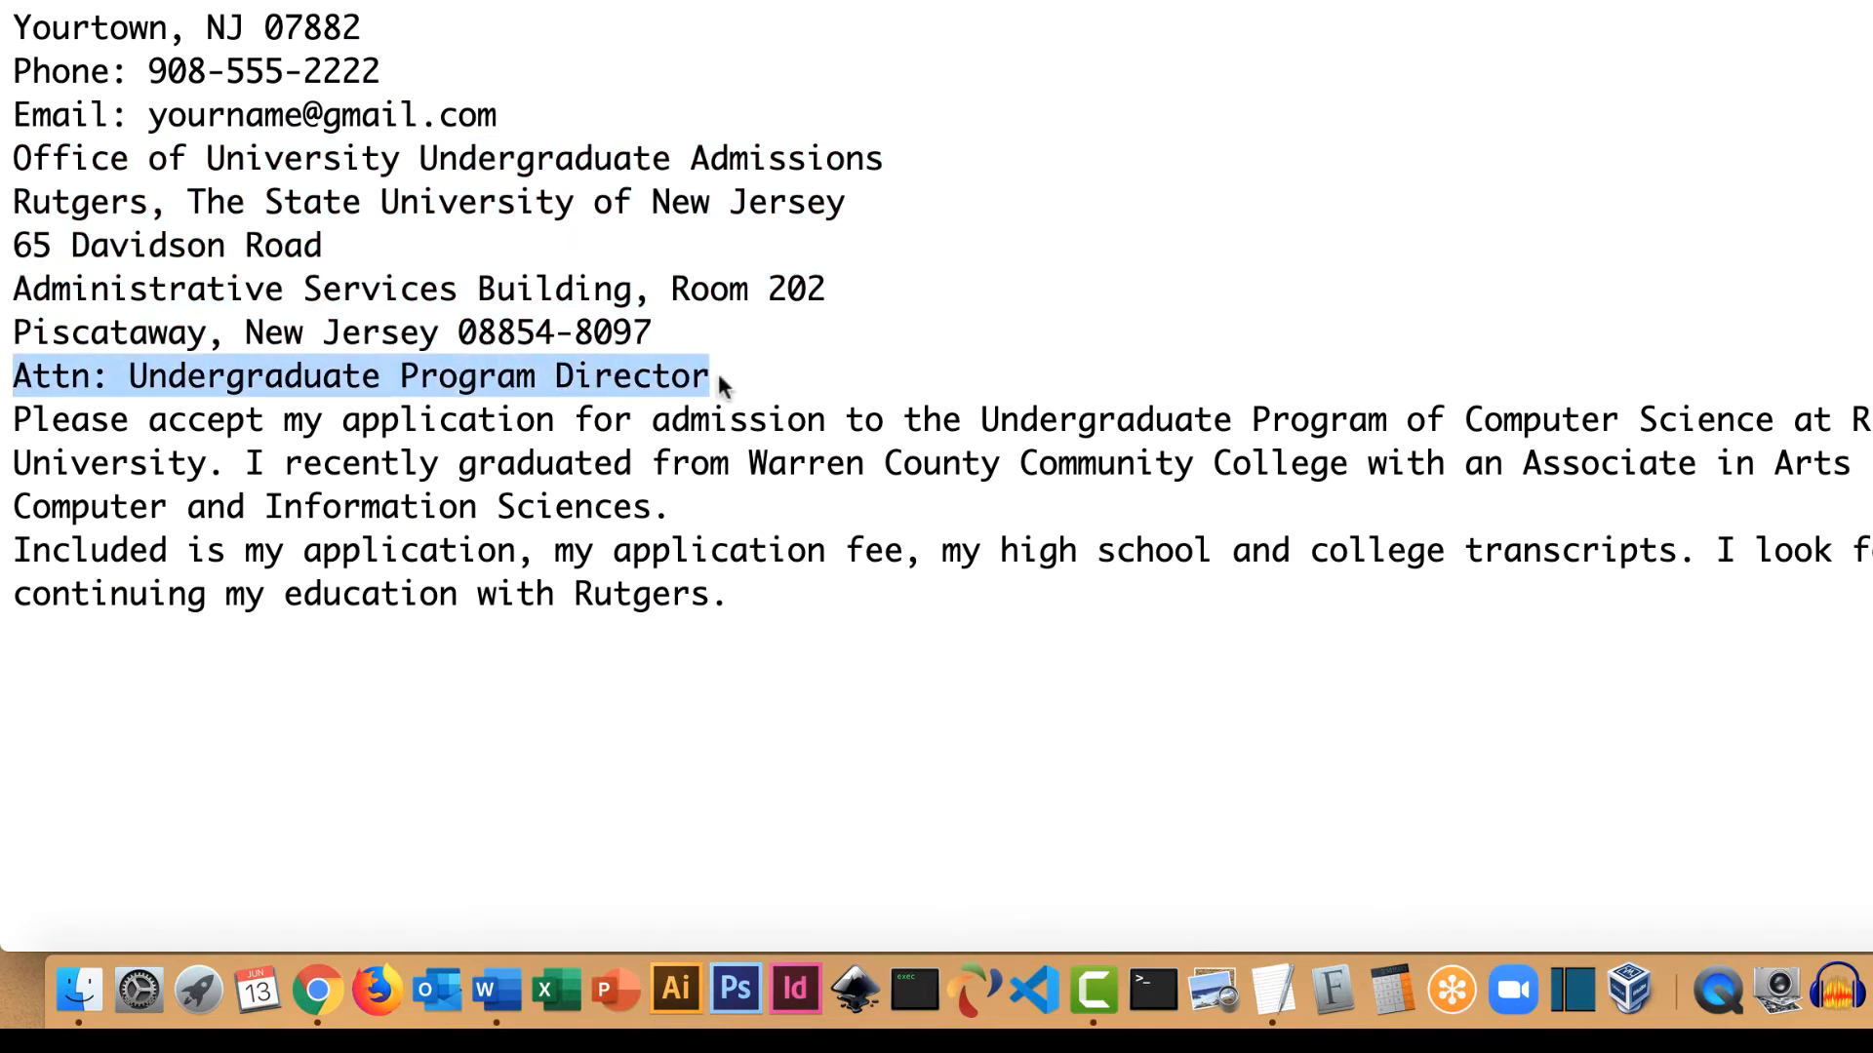
key("super+c")
left_click(485, 987)
key("super+v")
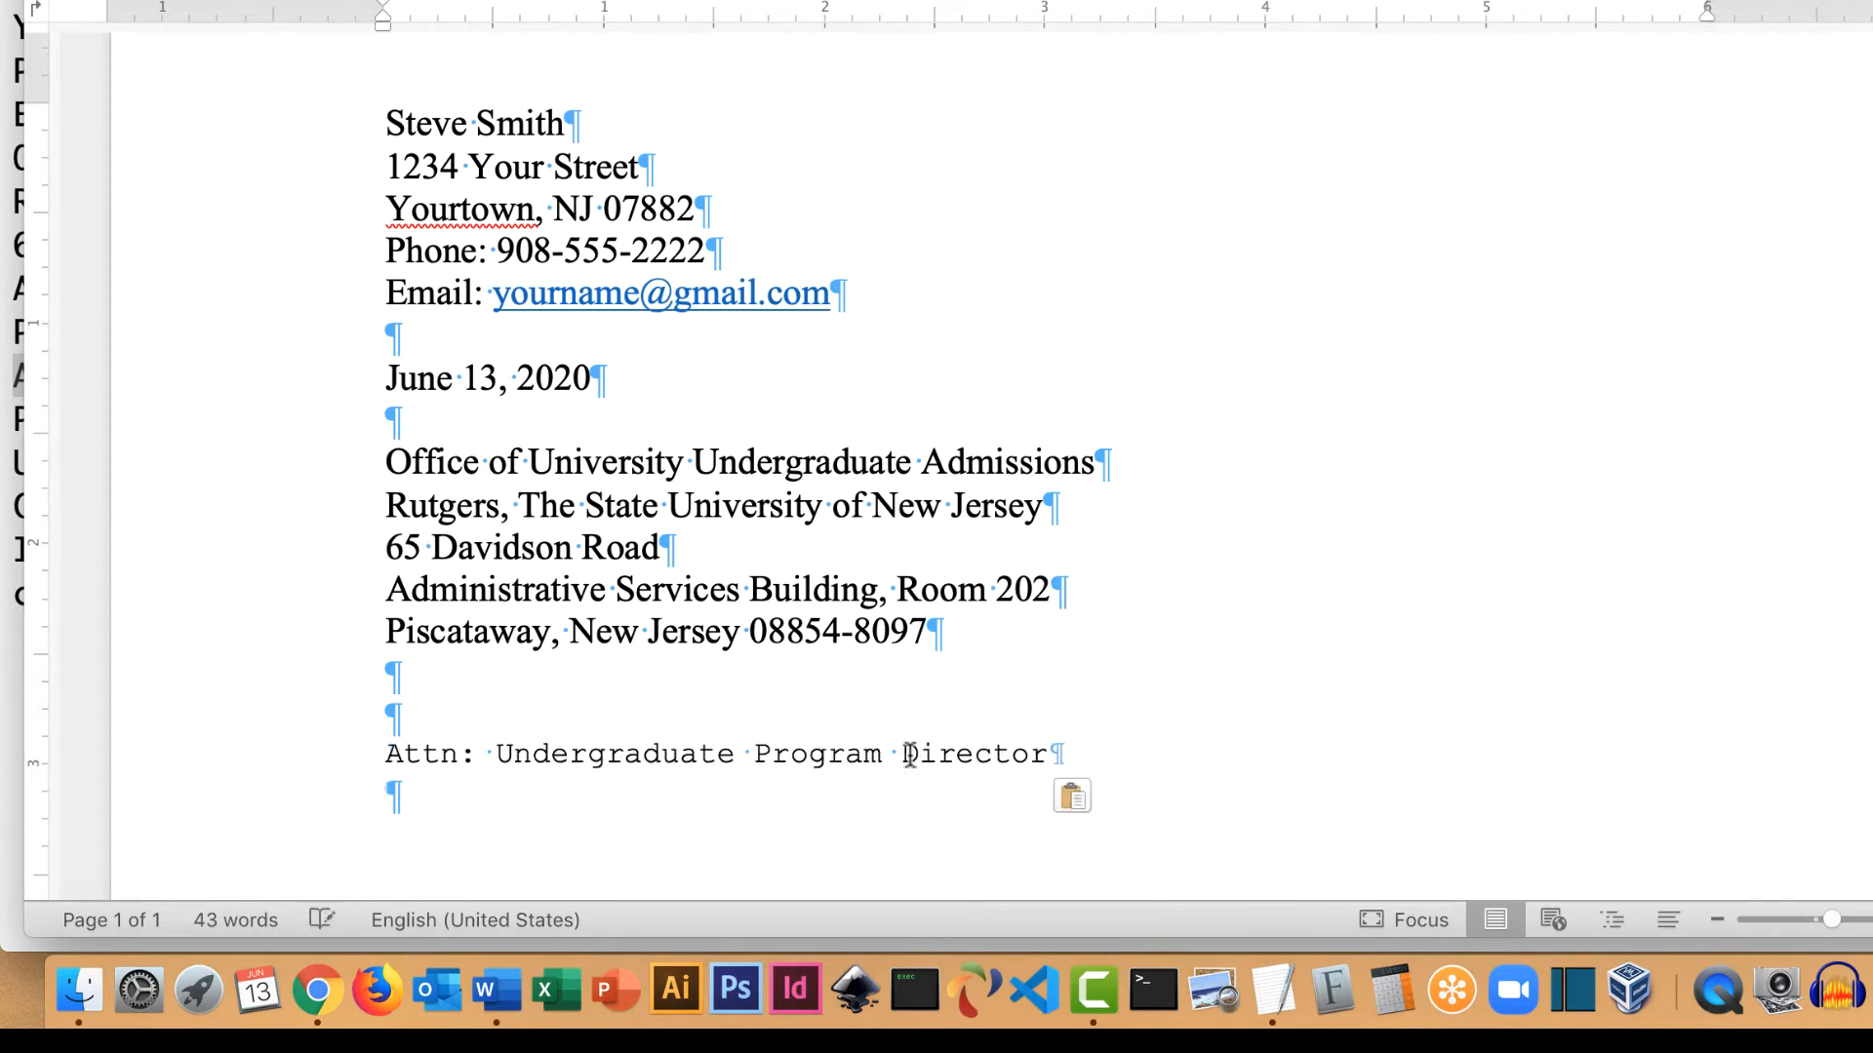
left_click(1077, 796)
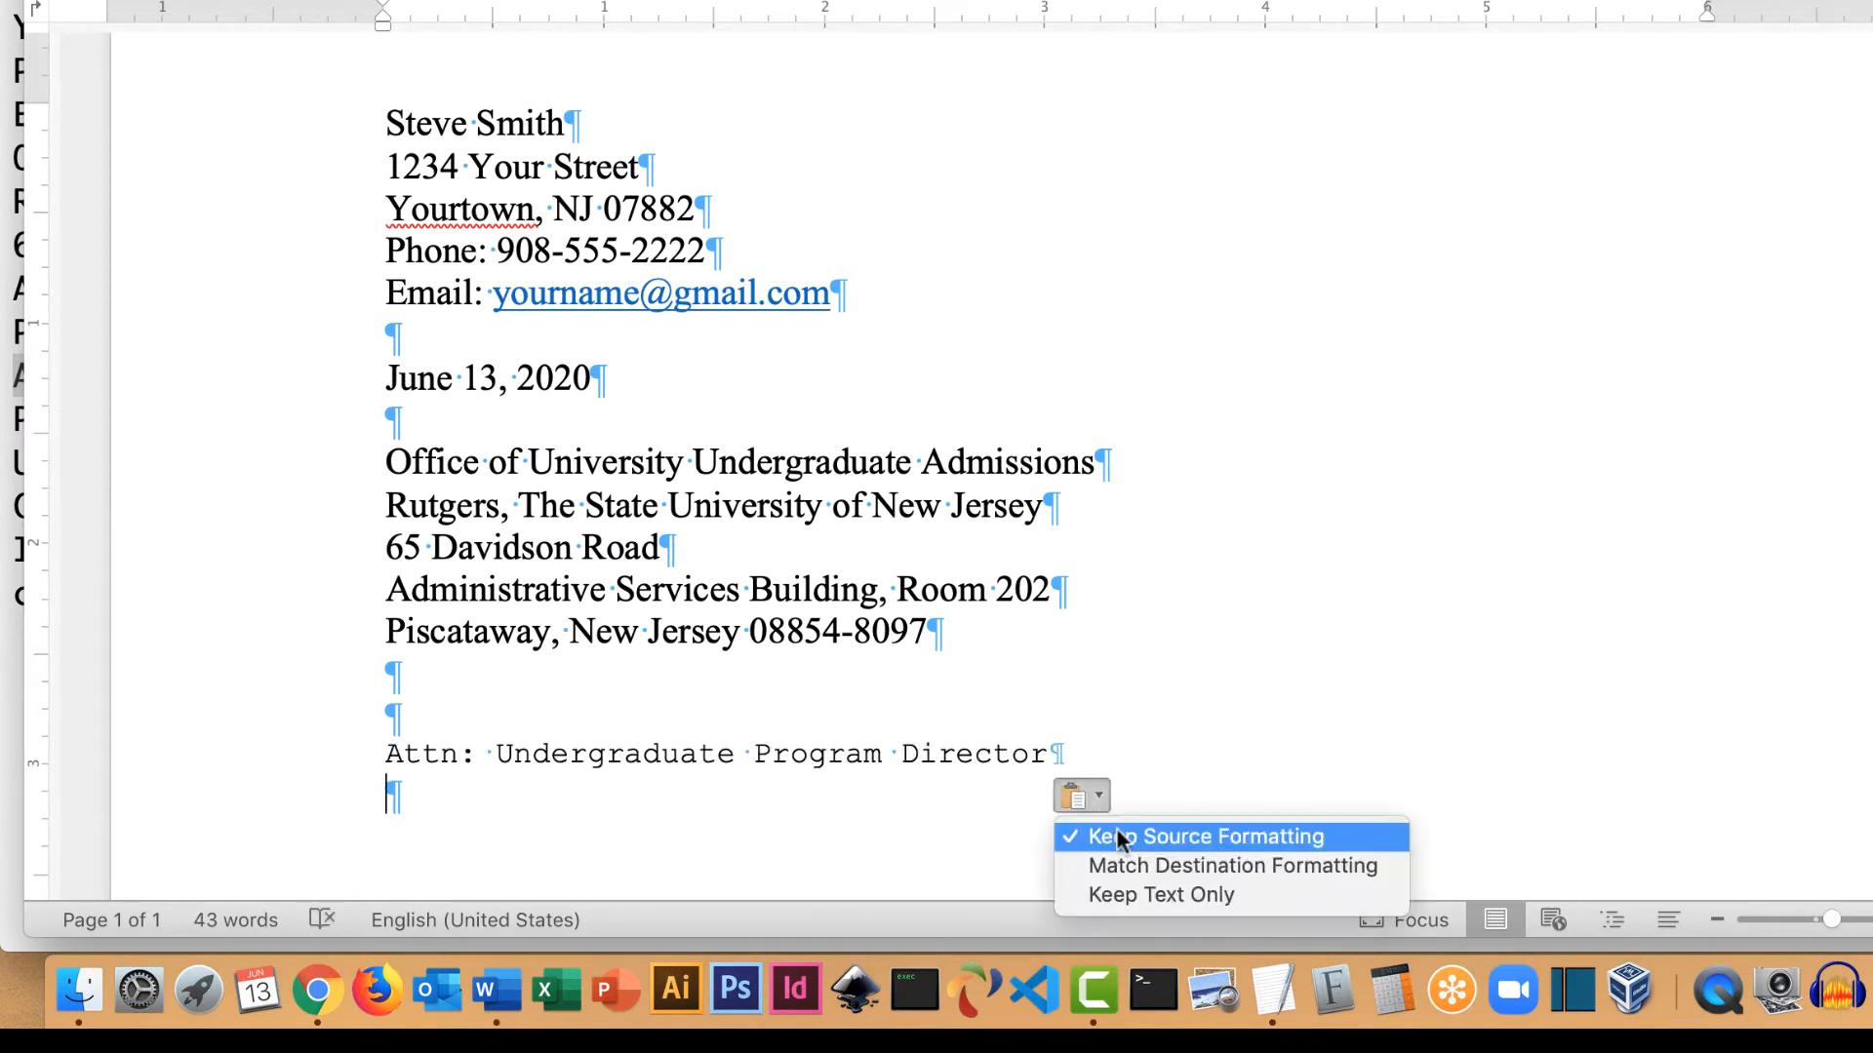
left_click(1132, 895)
End the attention line with a colon and add two paragraph returns after it
key("BackSpace")
type(":")
scroll(1183, 510, "down", 3)
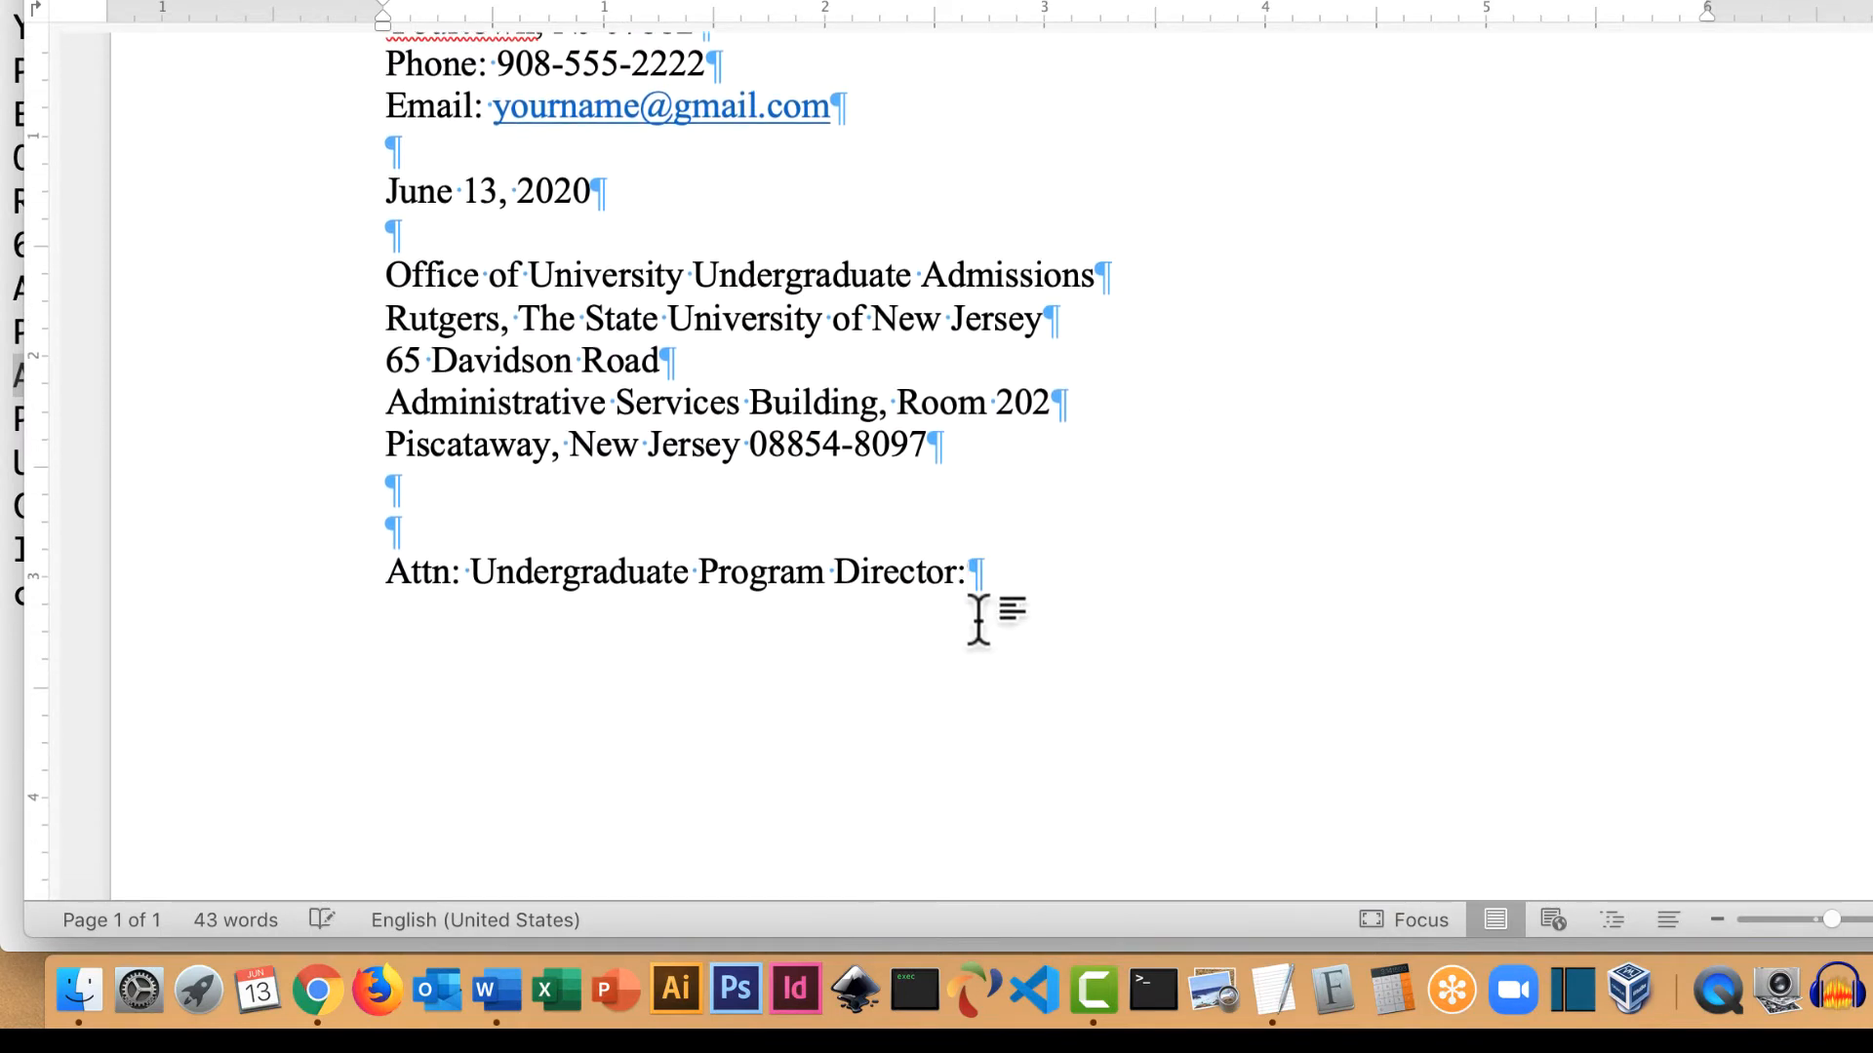
key("Return")
key("Return")
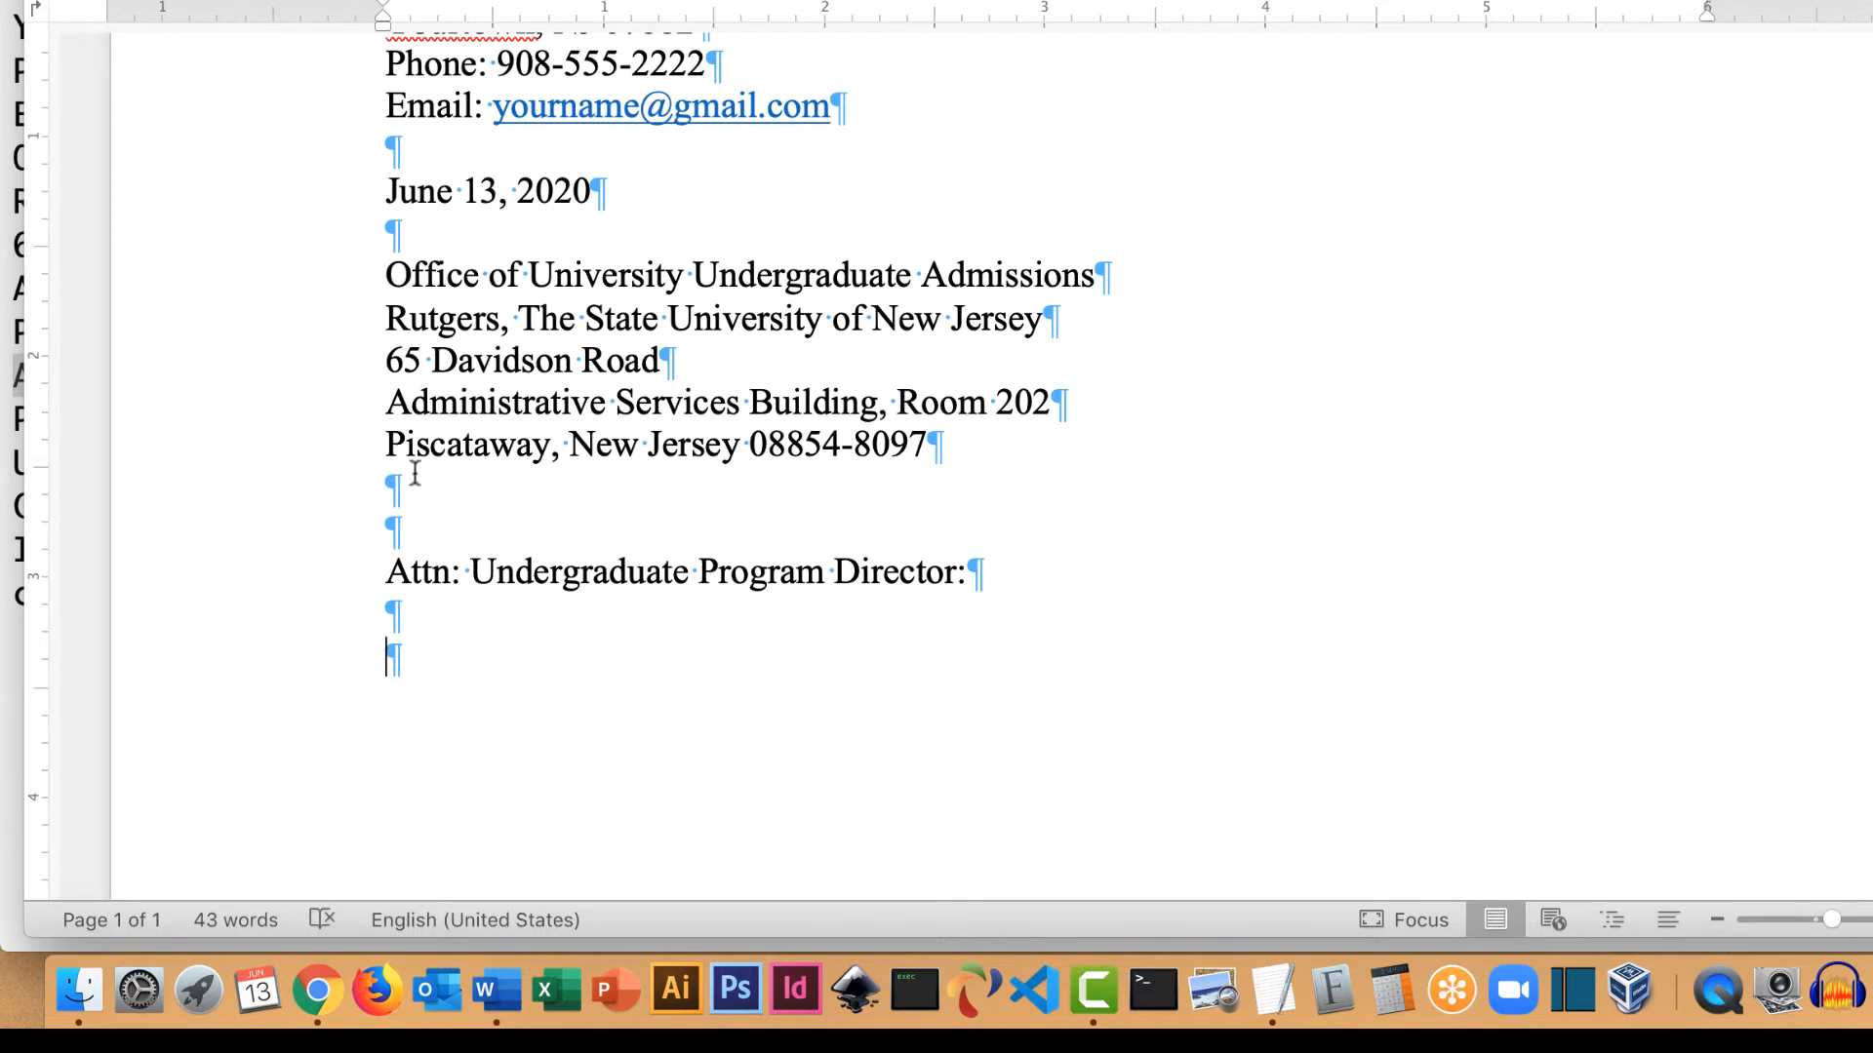
scroll(546, 444, "up", 5)
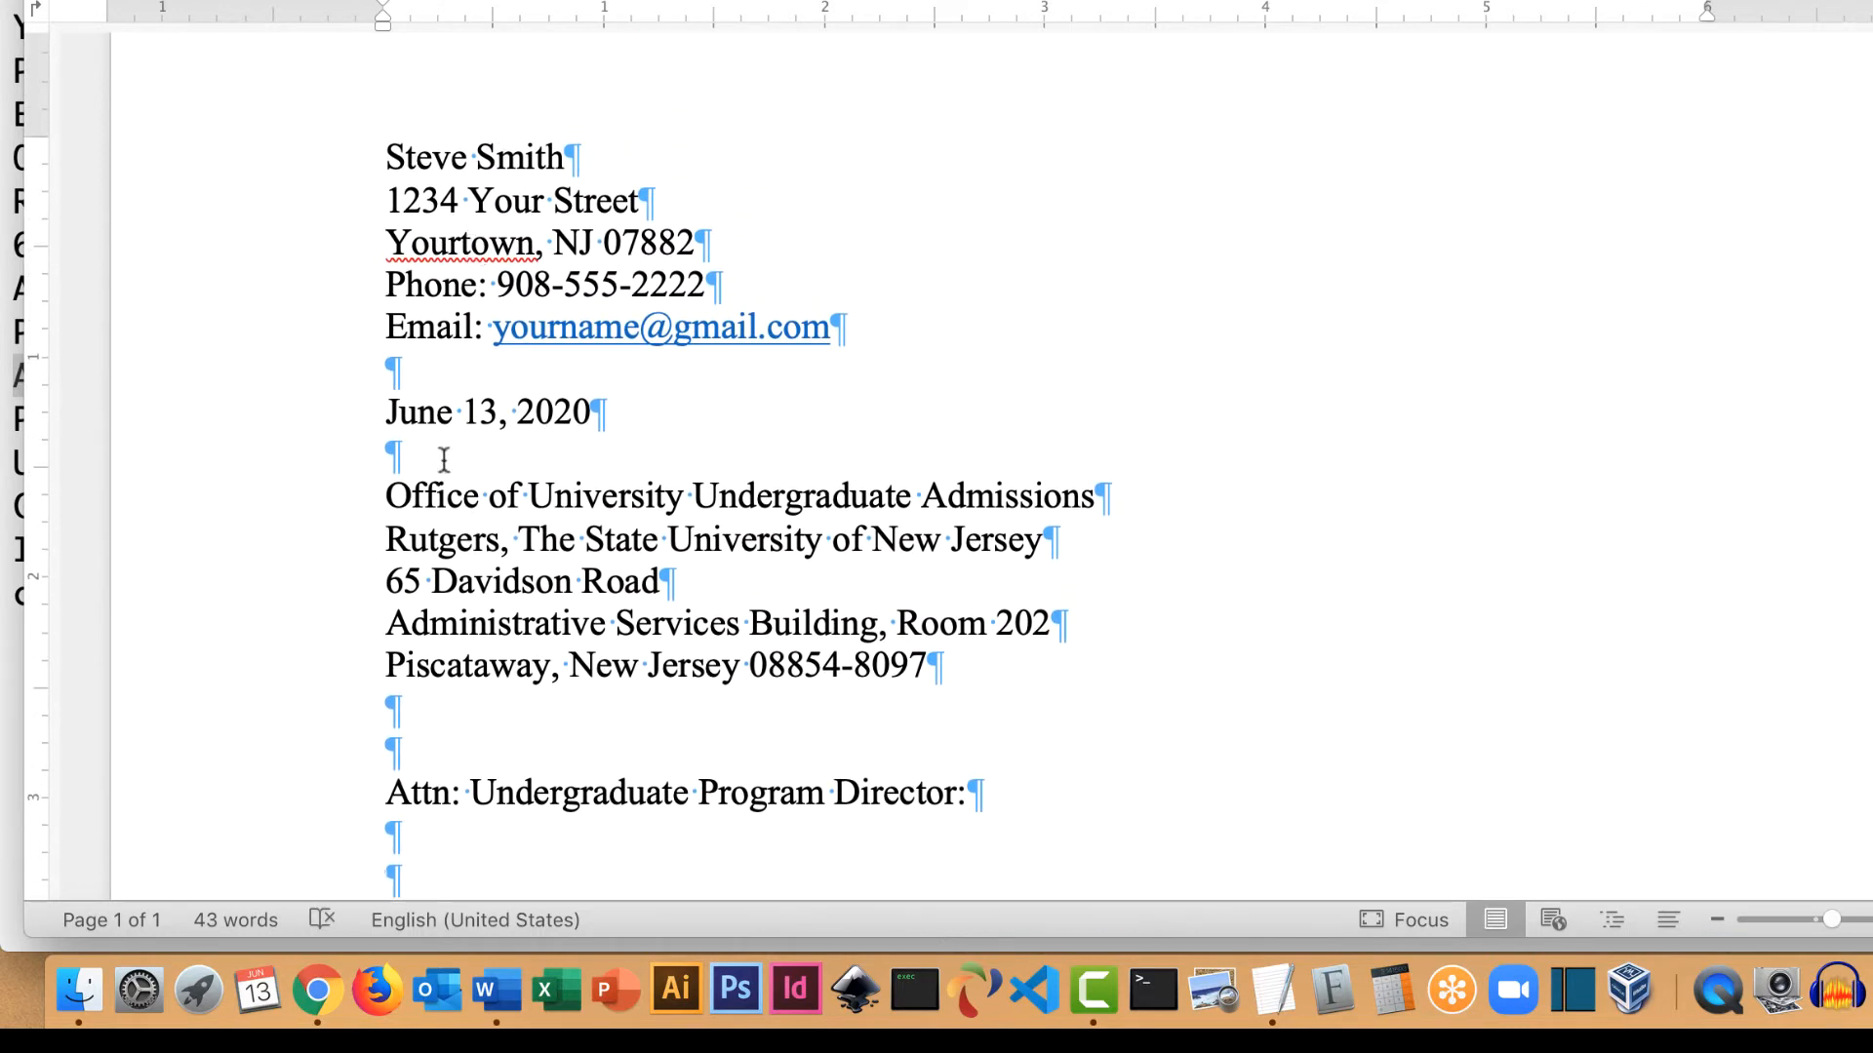
scroll(571, 590, "down", 5)
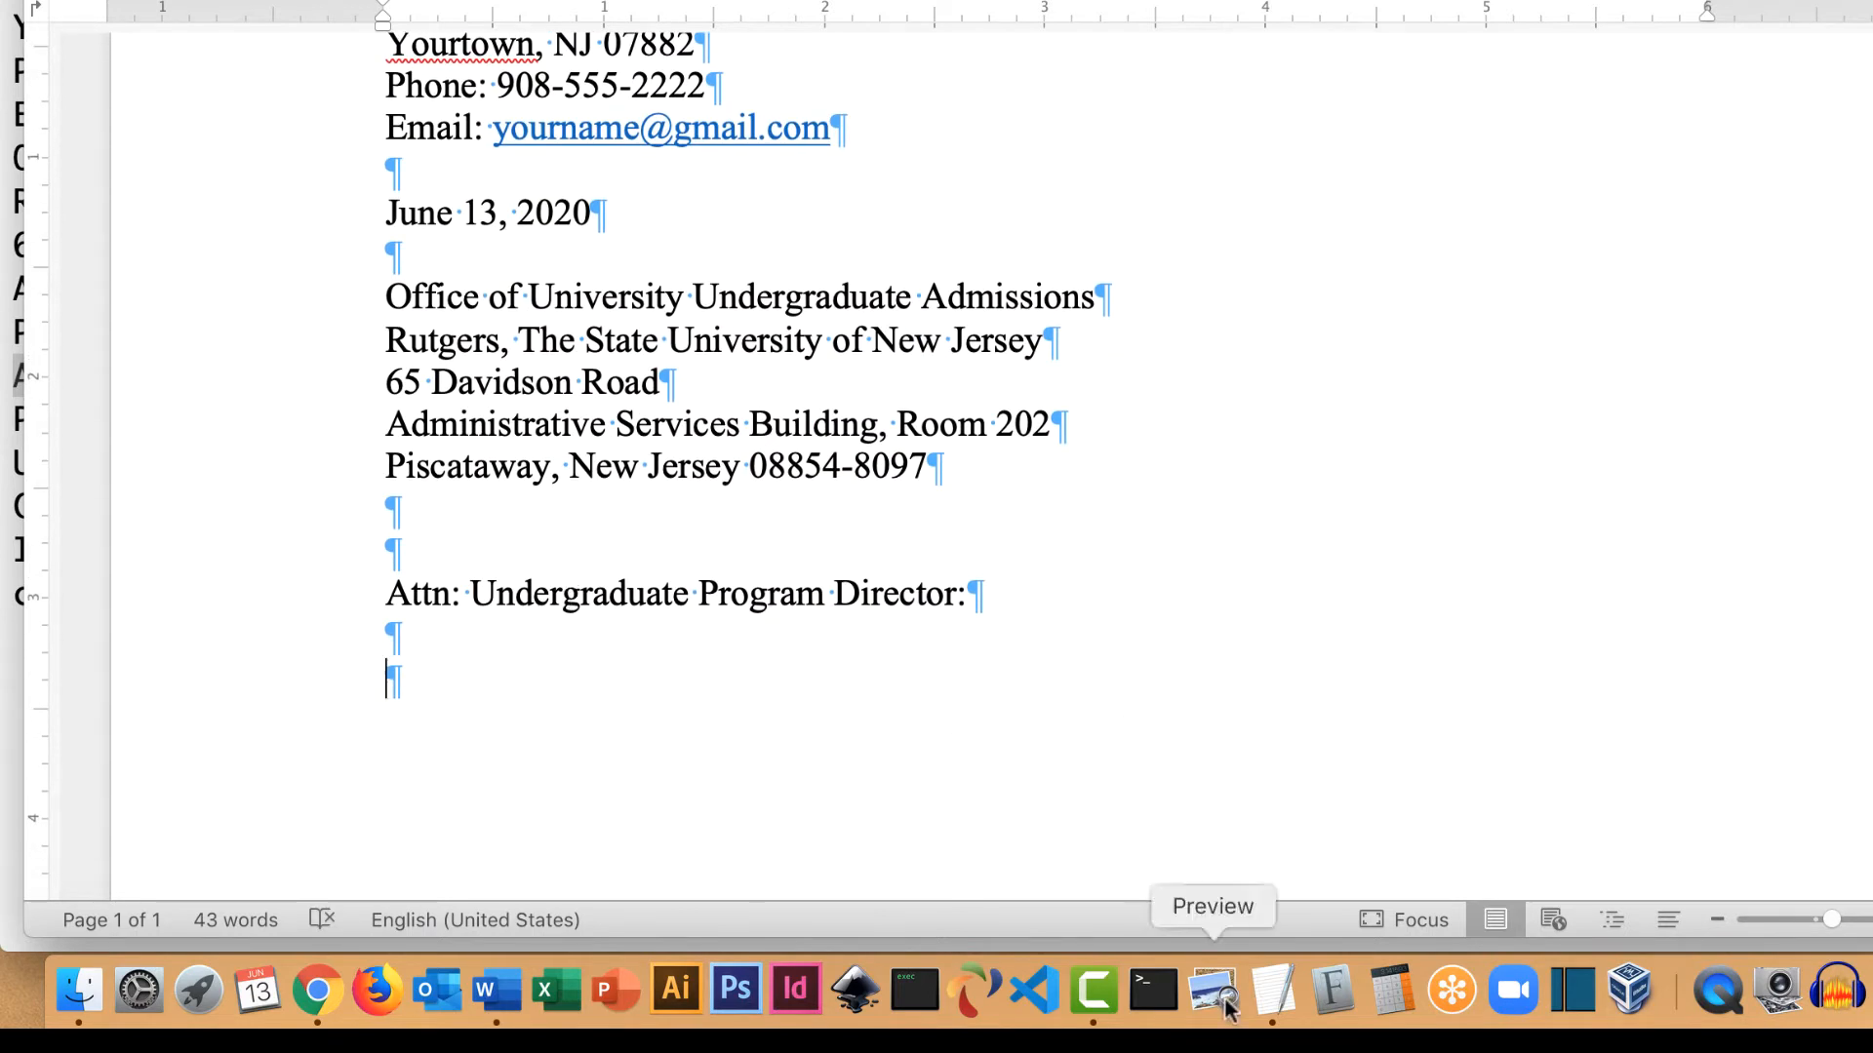
Copy the two body paragraphs from busletter.txt in Chrome and paste them below the attention line in Word as text only
left_click(328, 979)
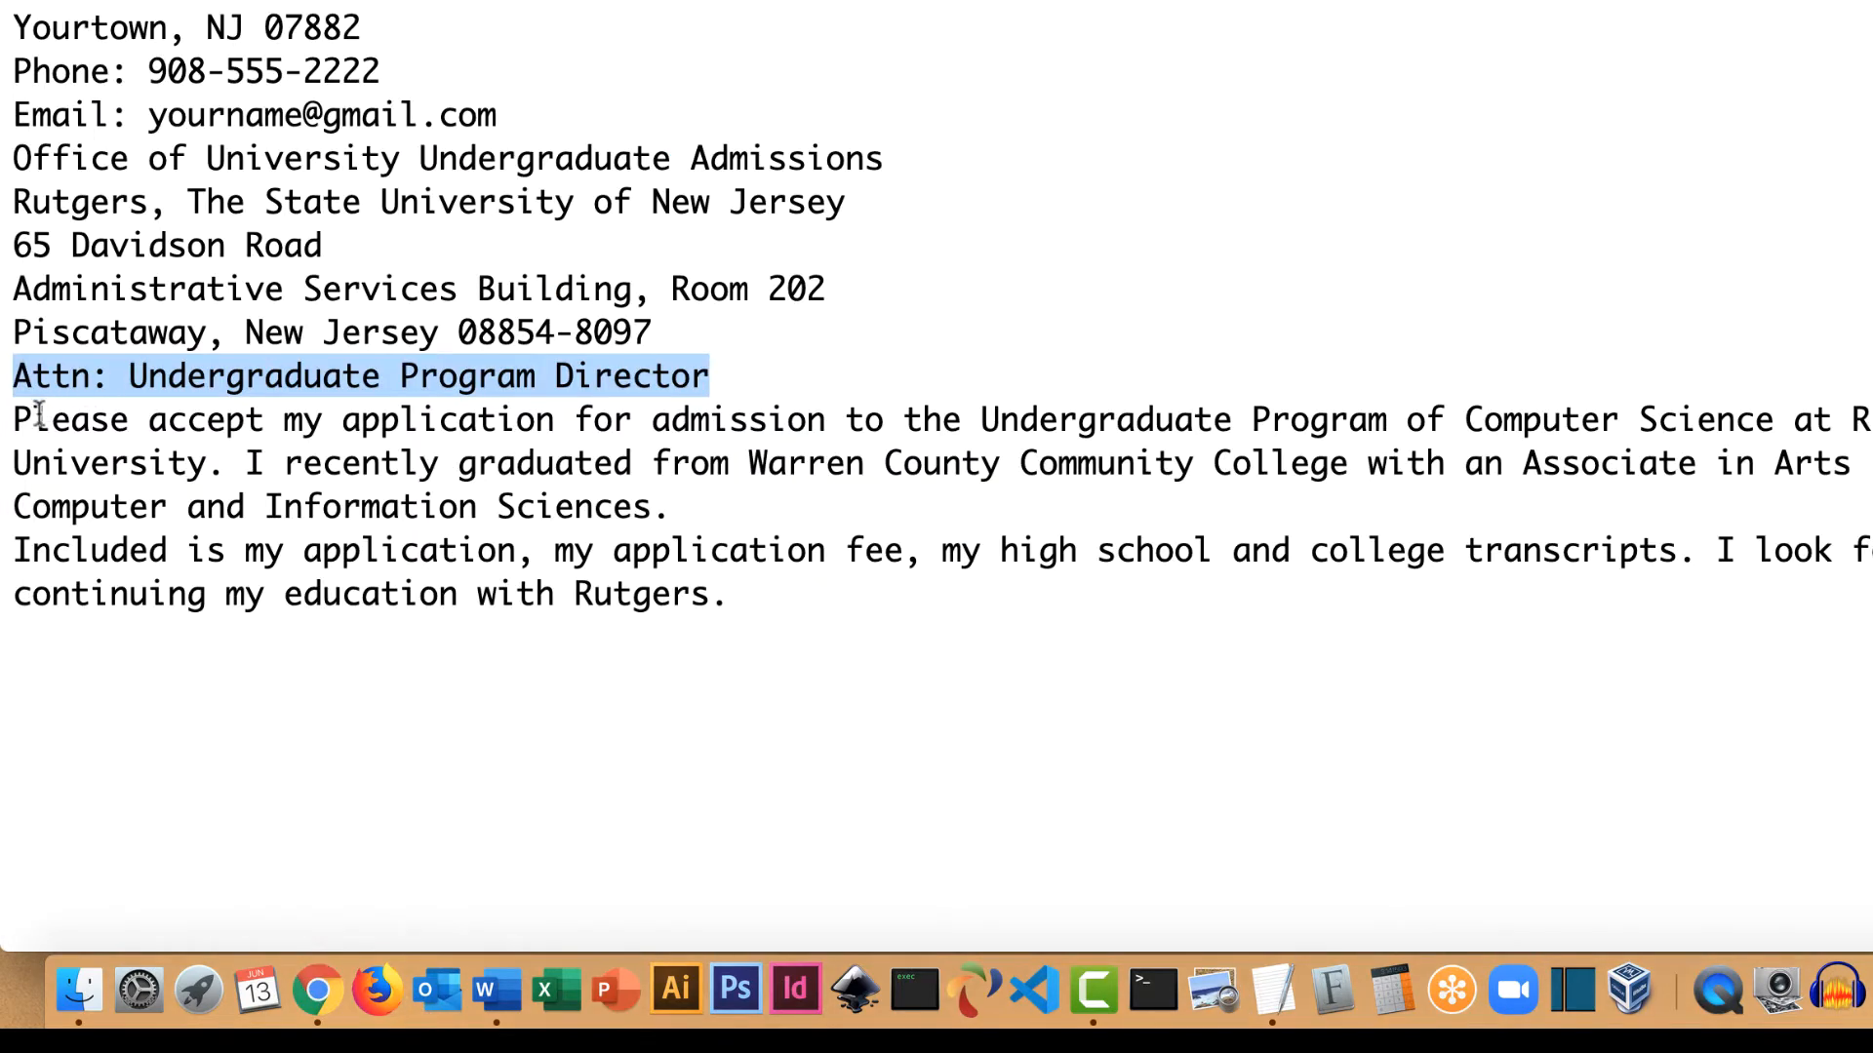
left_click_drag(12, 419, 853, 603)
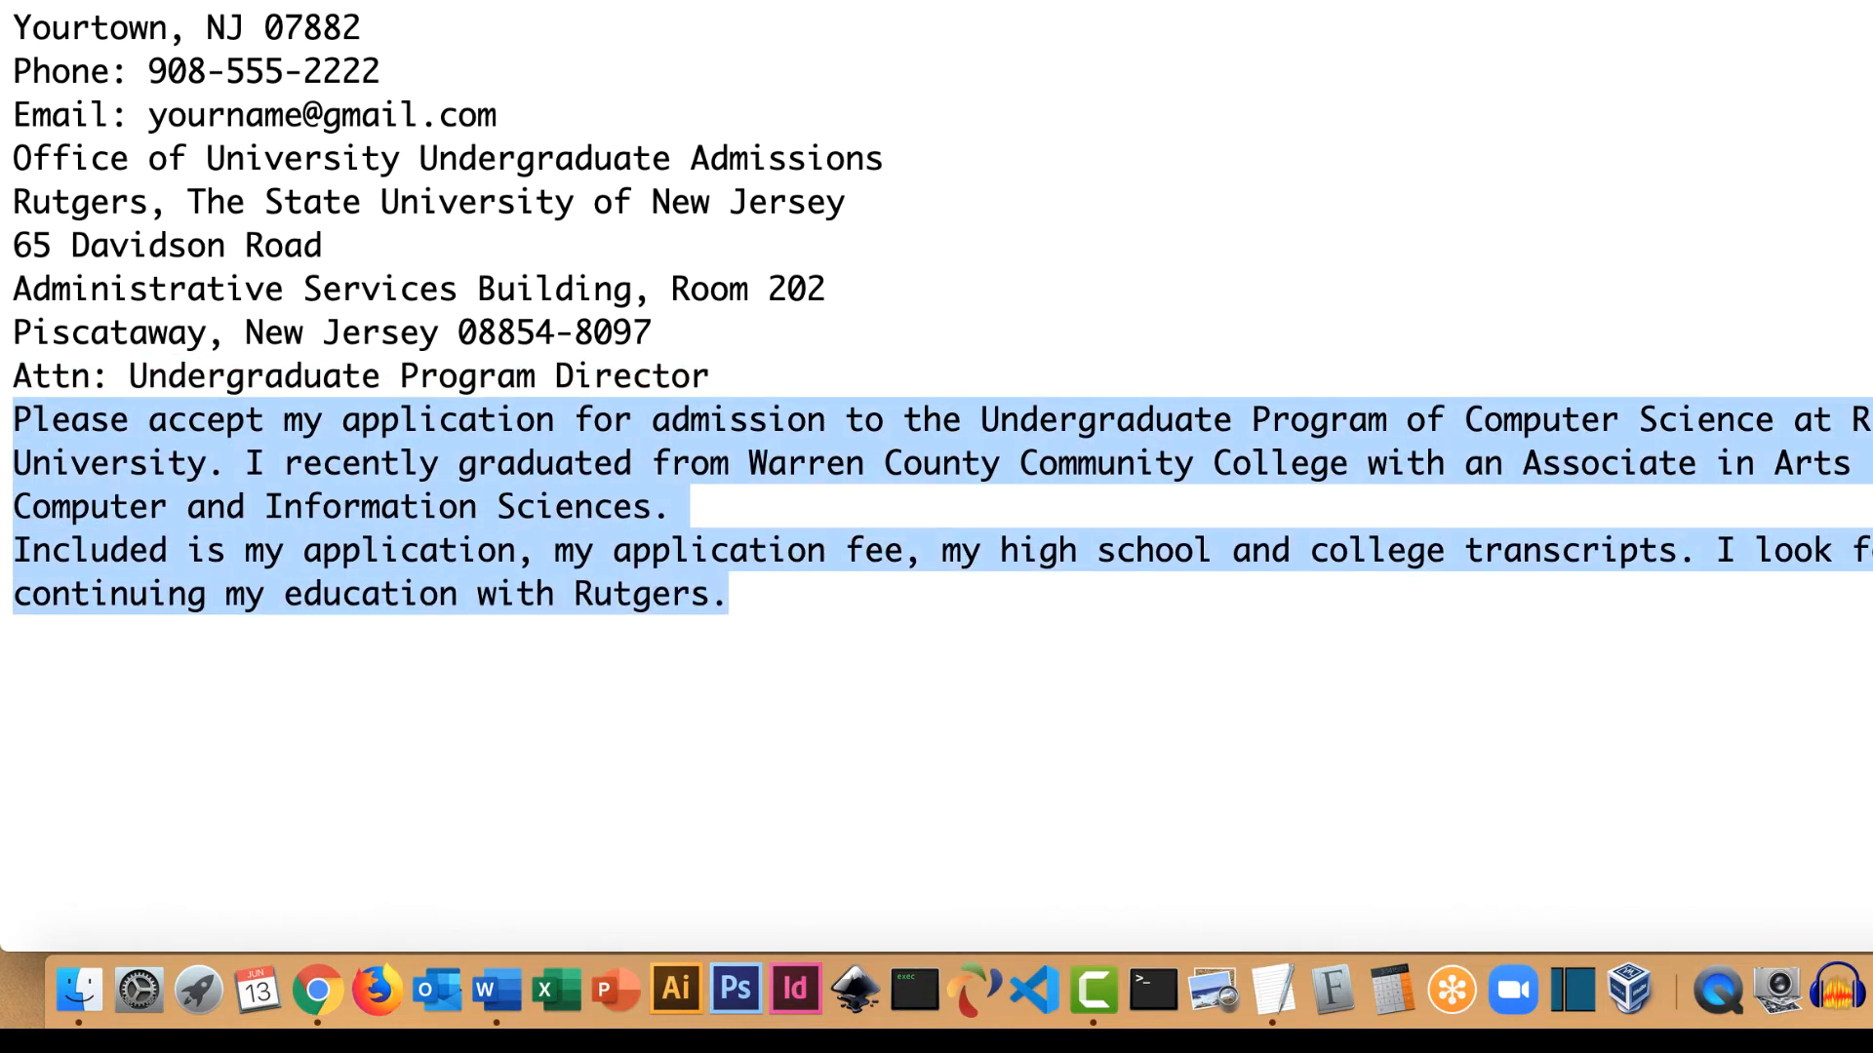
left_click(496, 990)
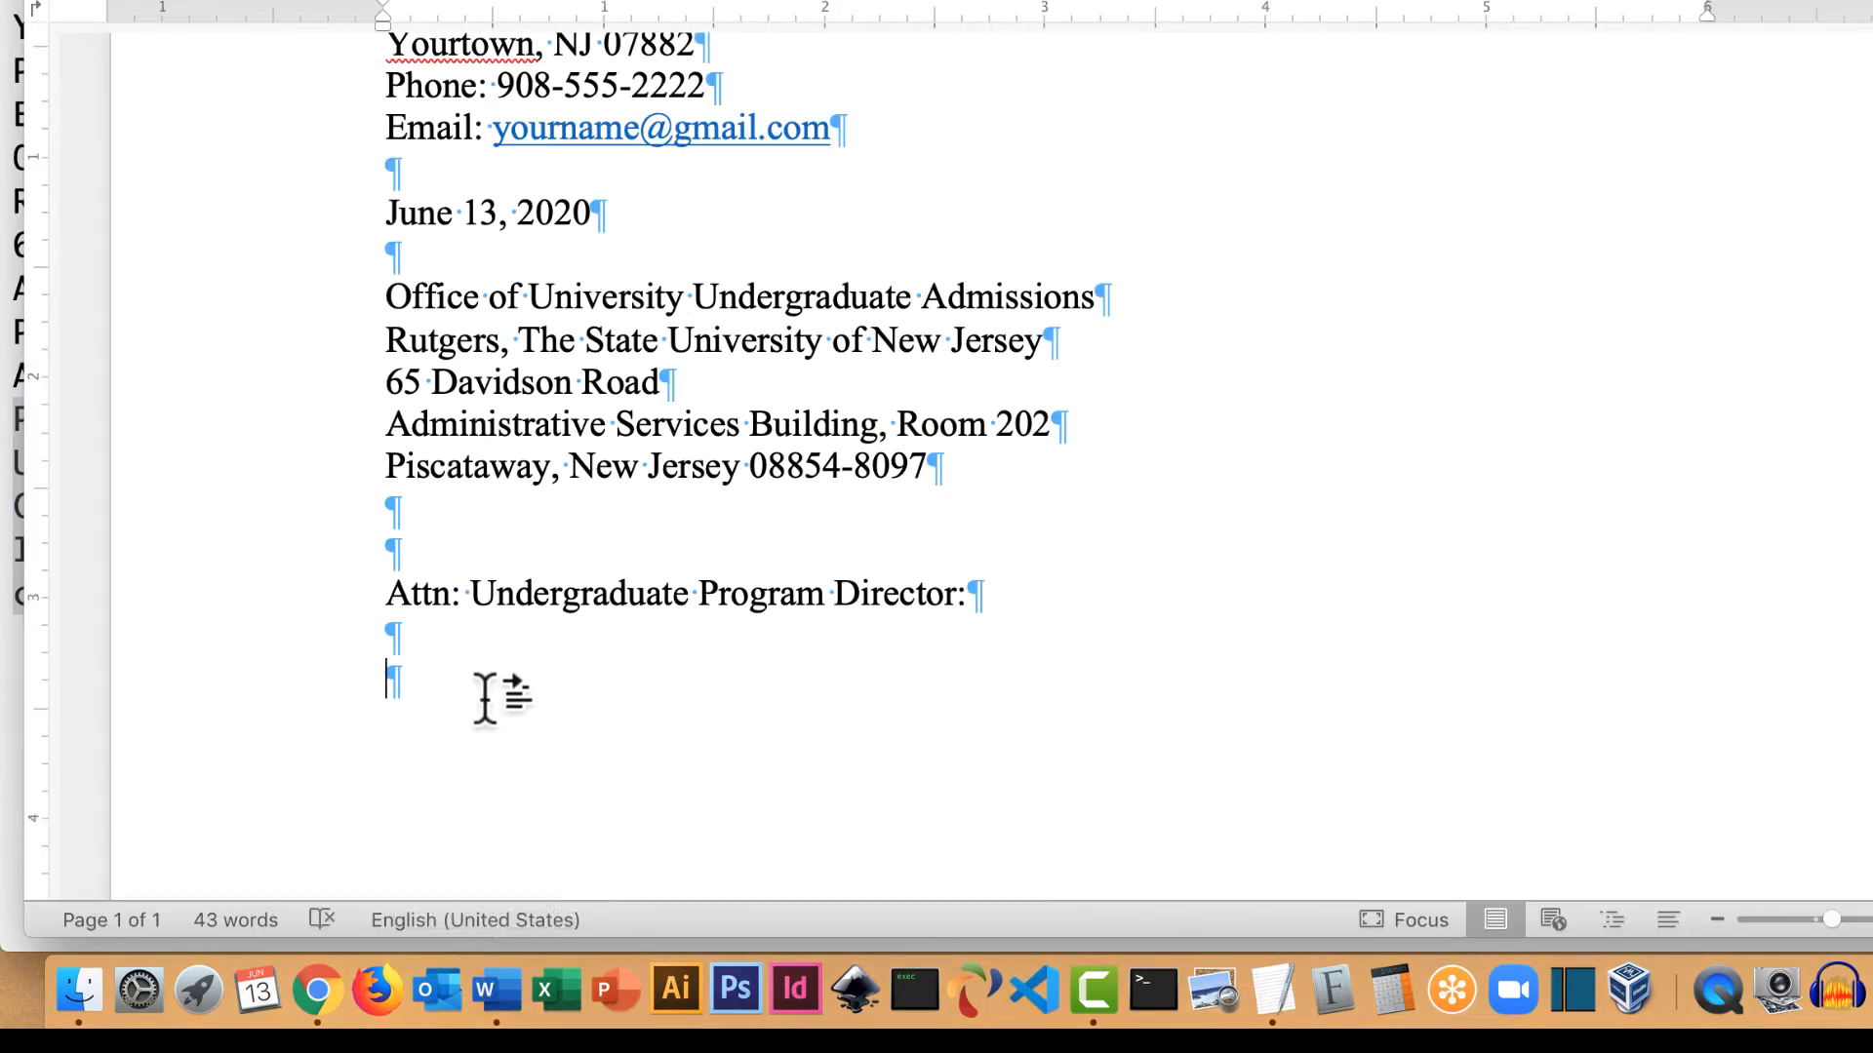
key("super+v")
scroll(507, 698, "down", 5)
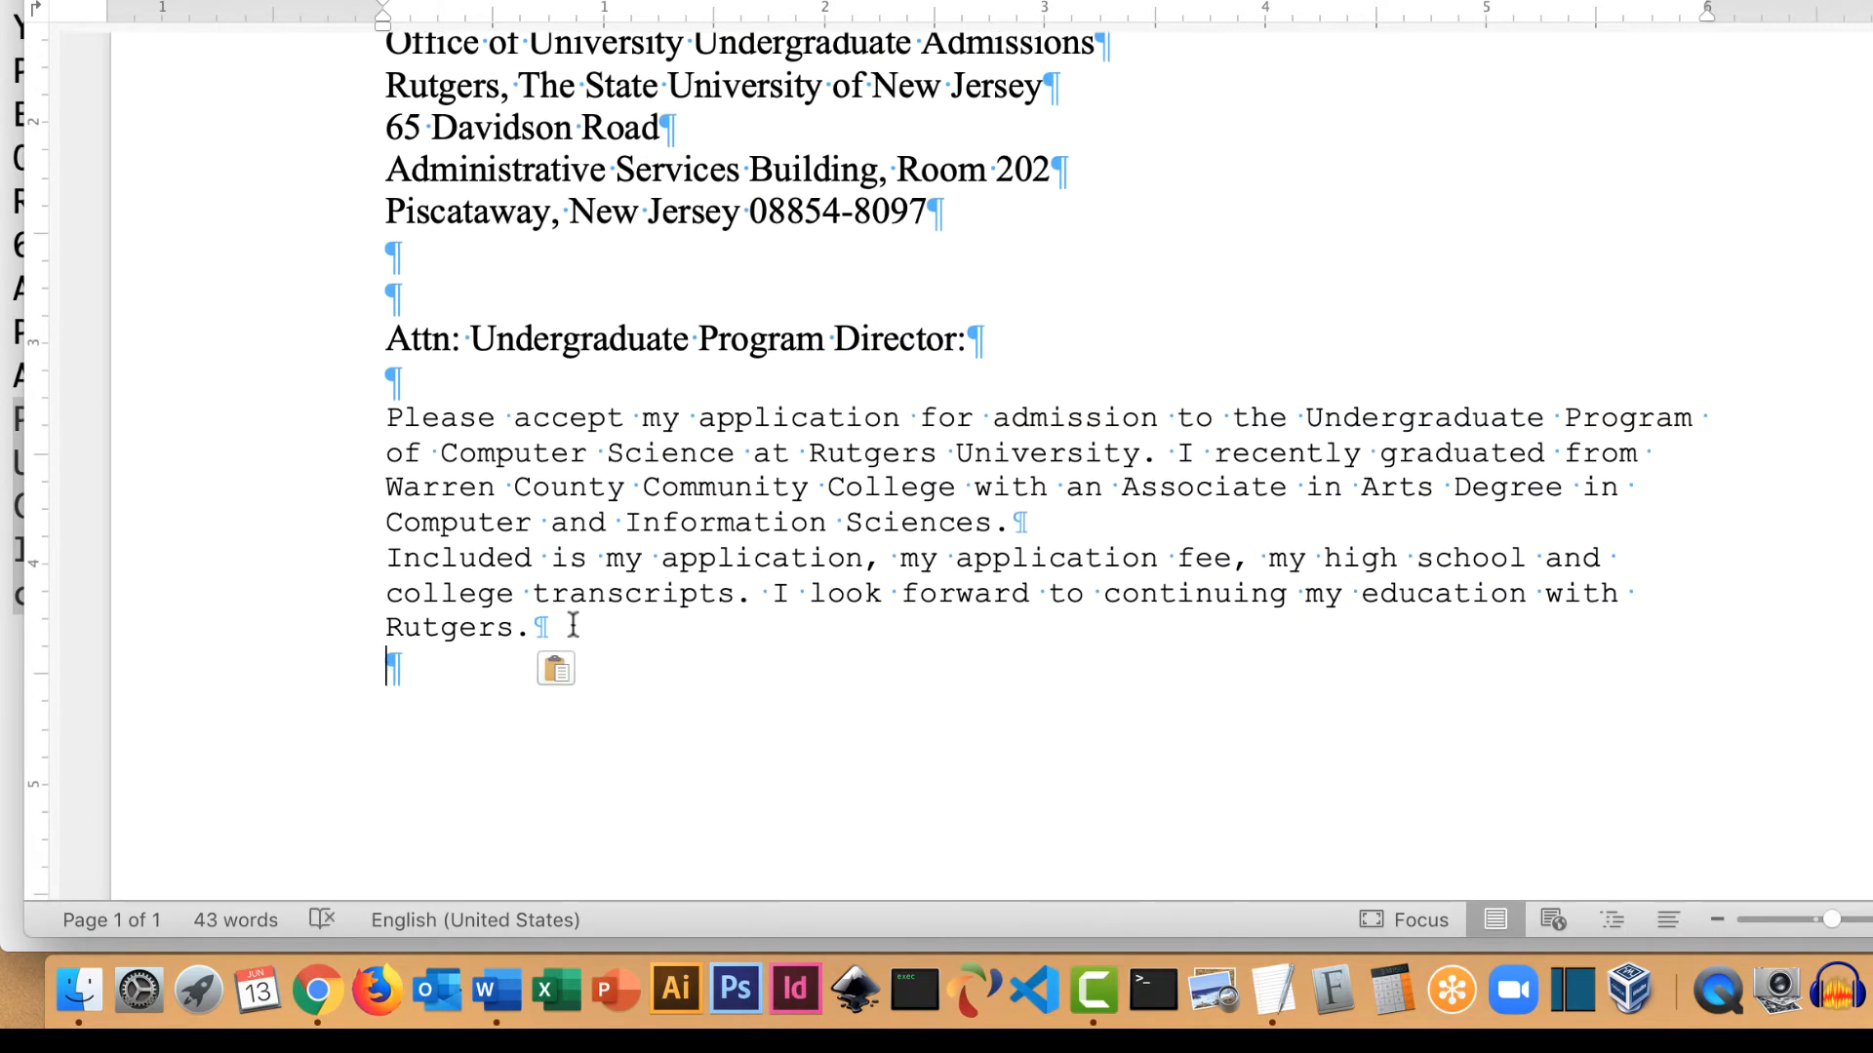
left_click(578, 680)
left_click(622, 765)
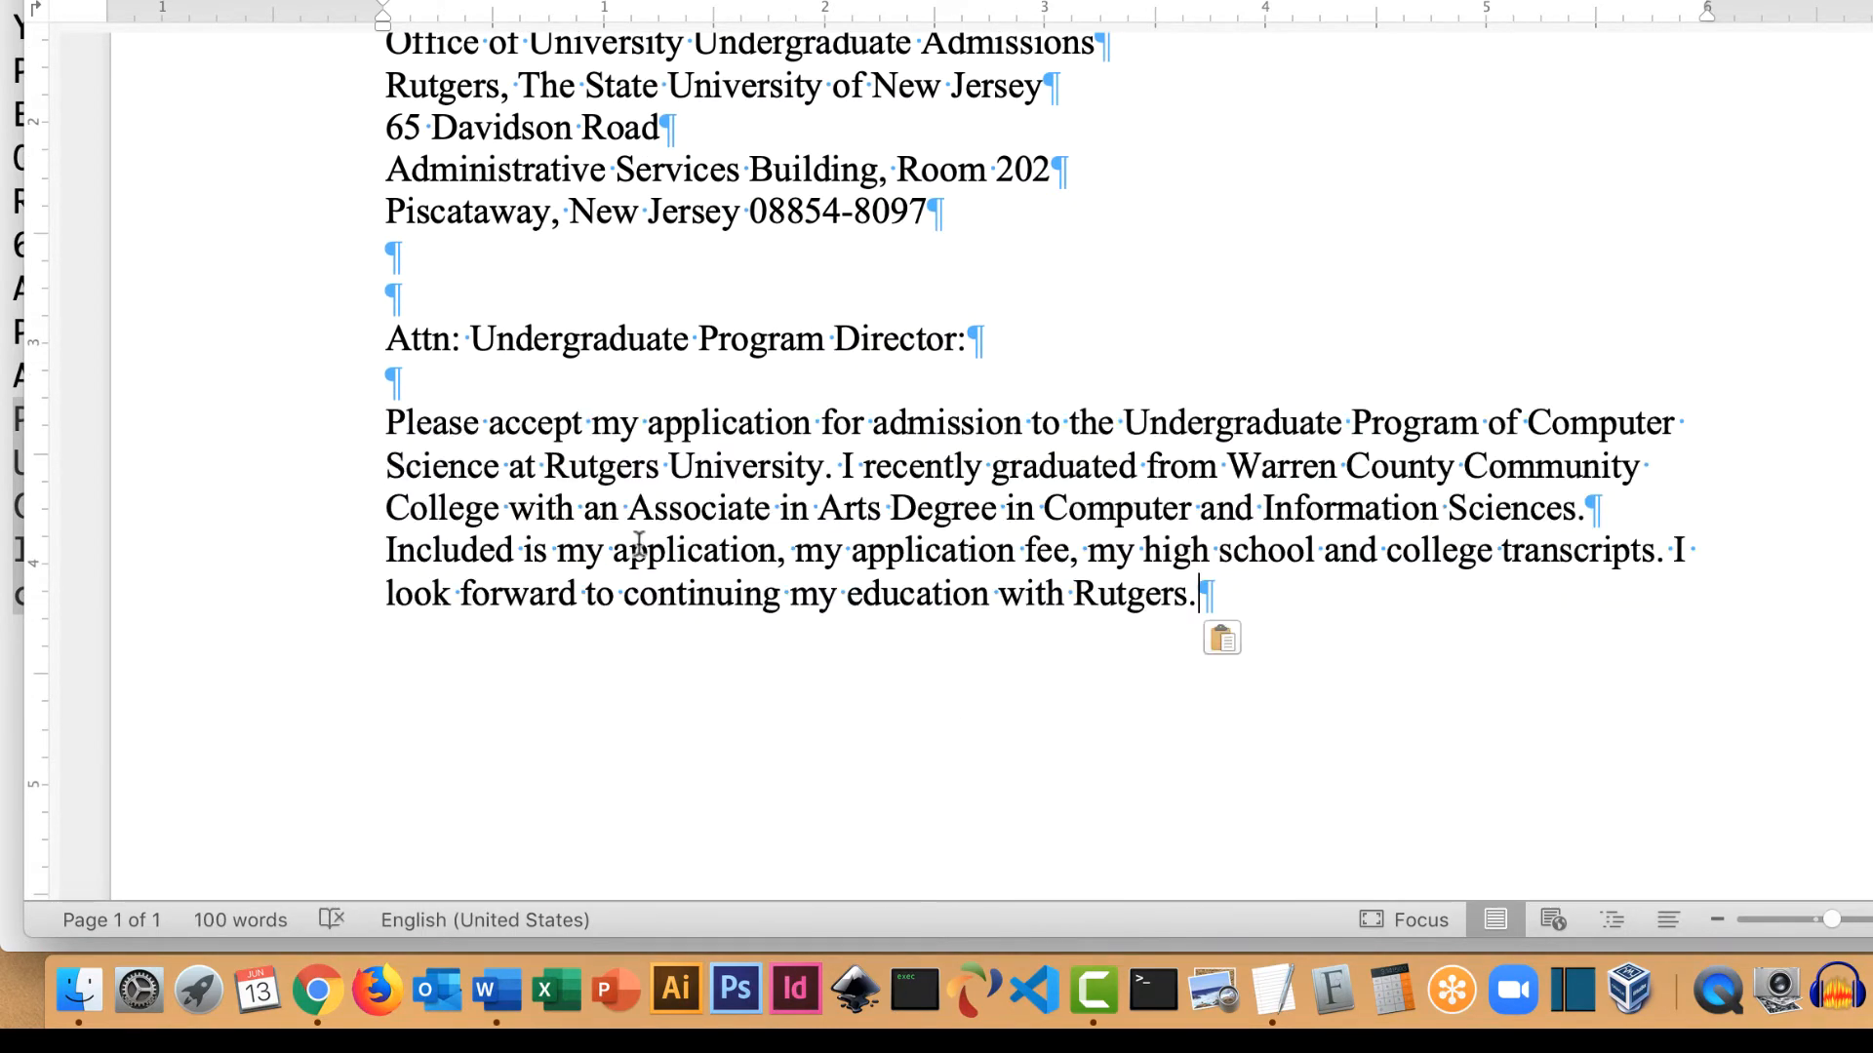
Insert a blank line between the two body paragraphs and add two paragraph returns after the second one
left_click(387, 549)
key("Return")
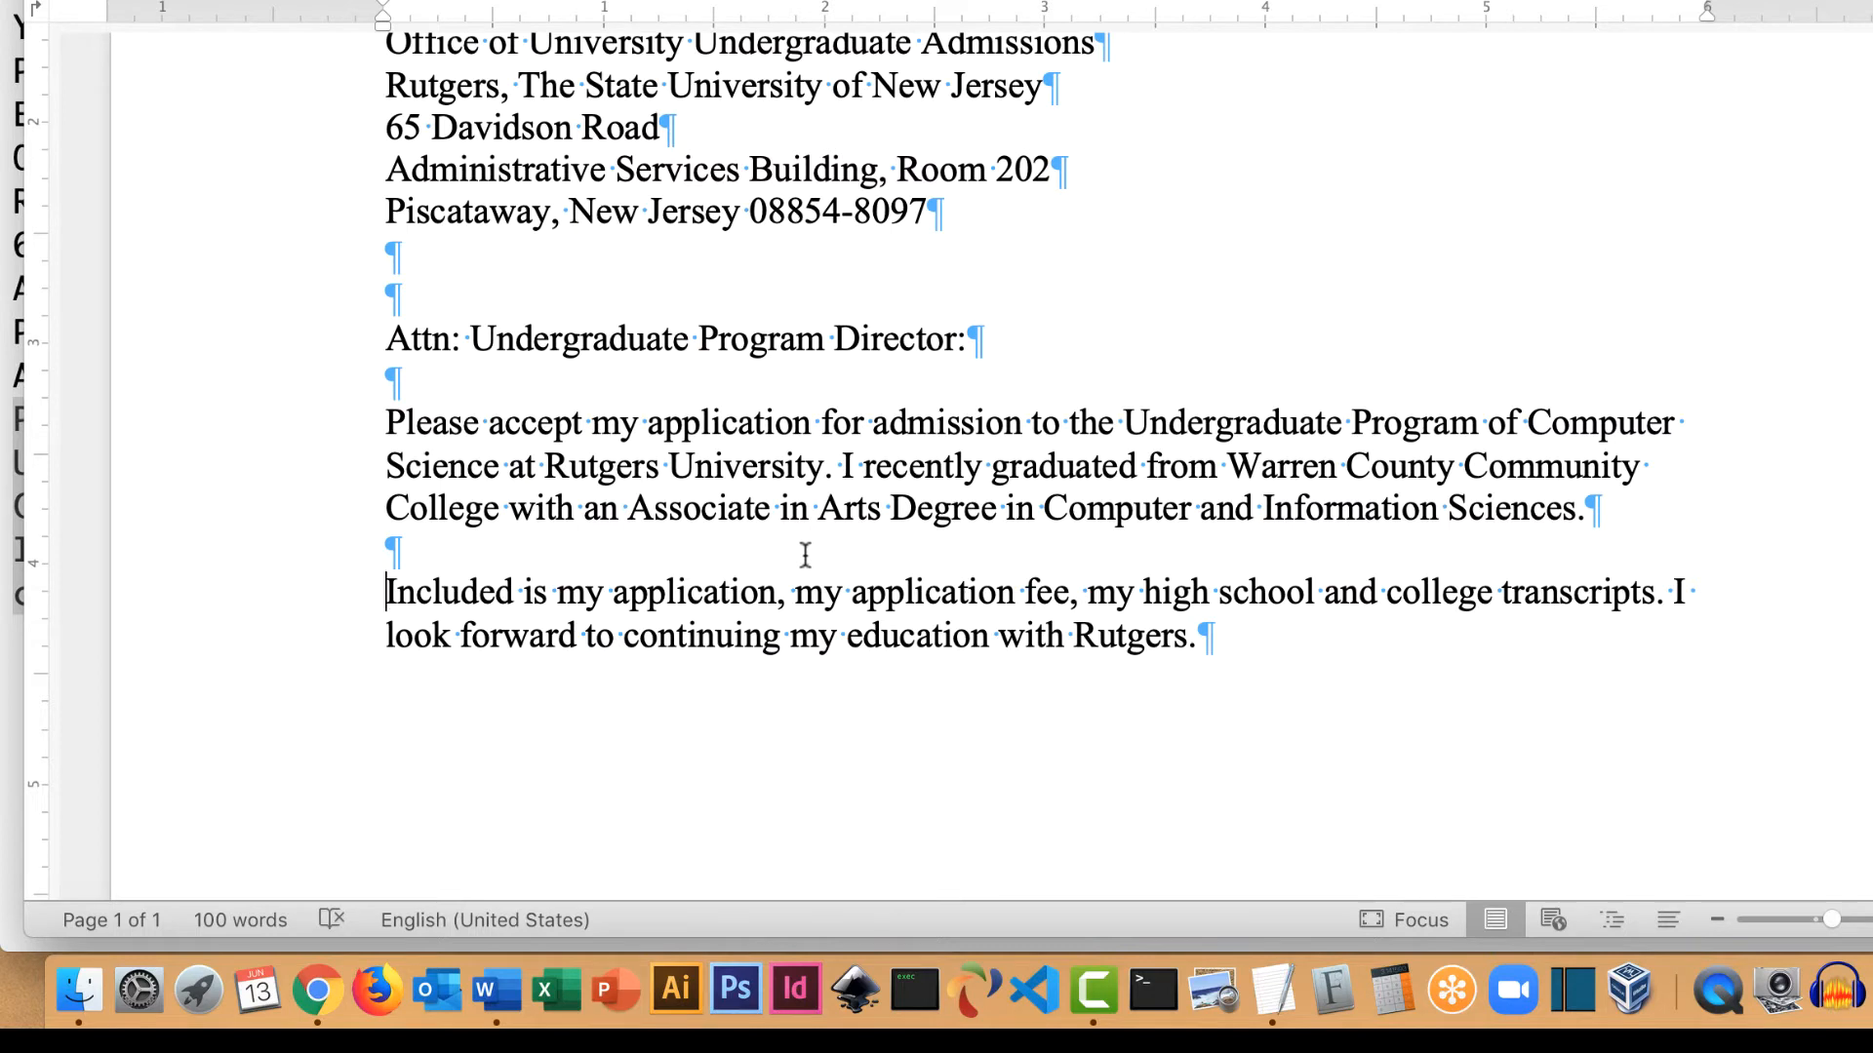
left_click(1220, 641)
key("Return")
key("Return")
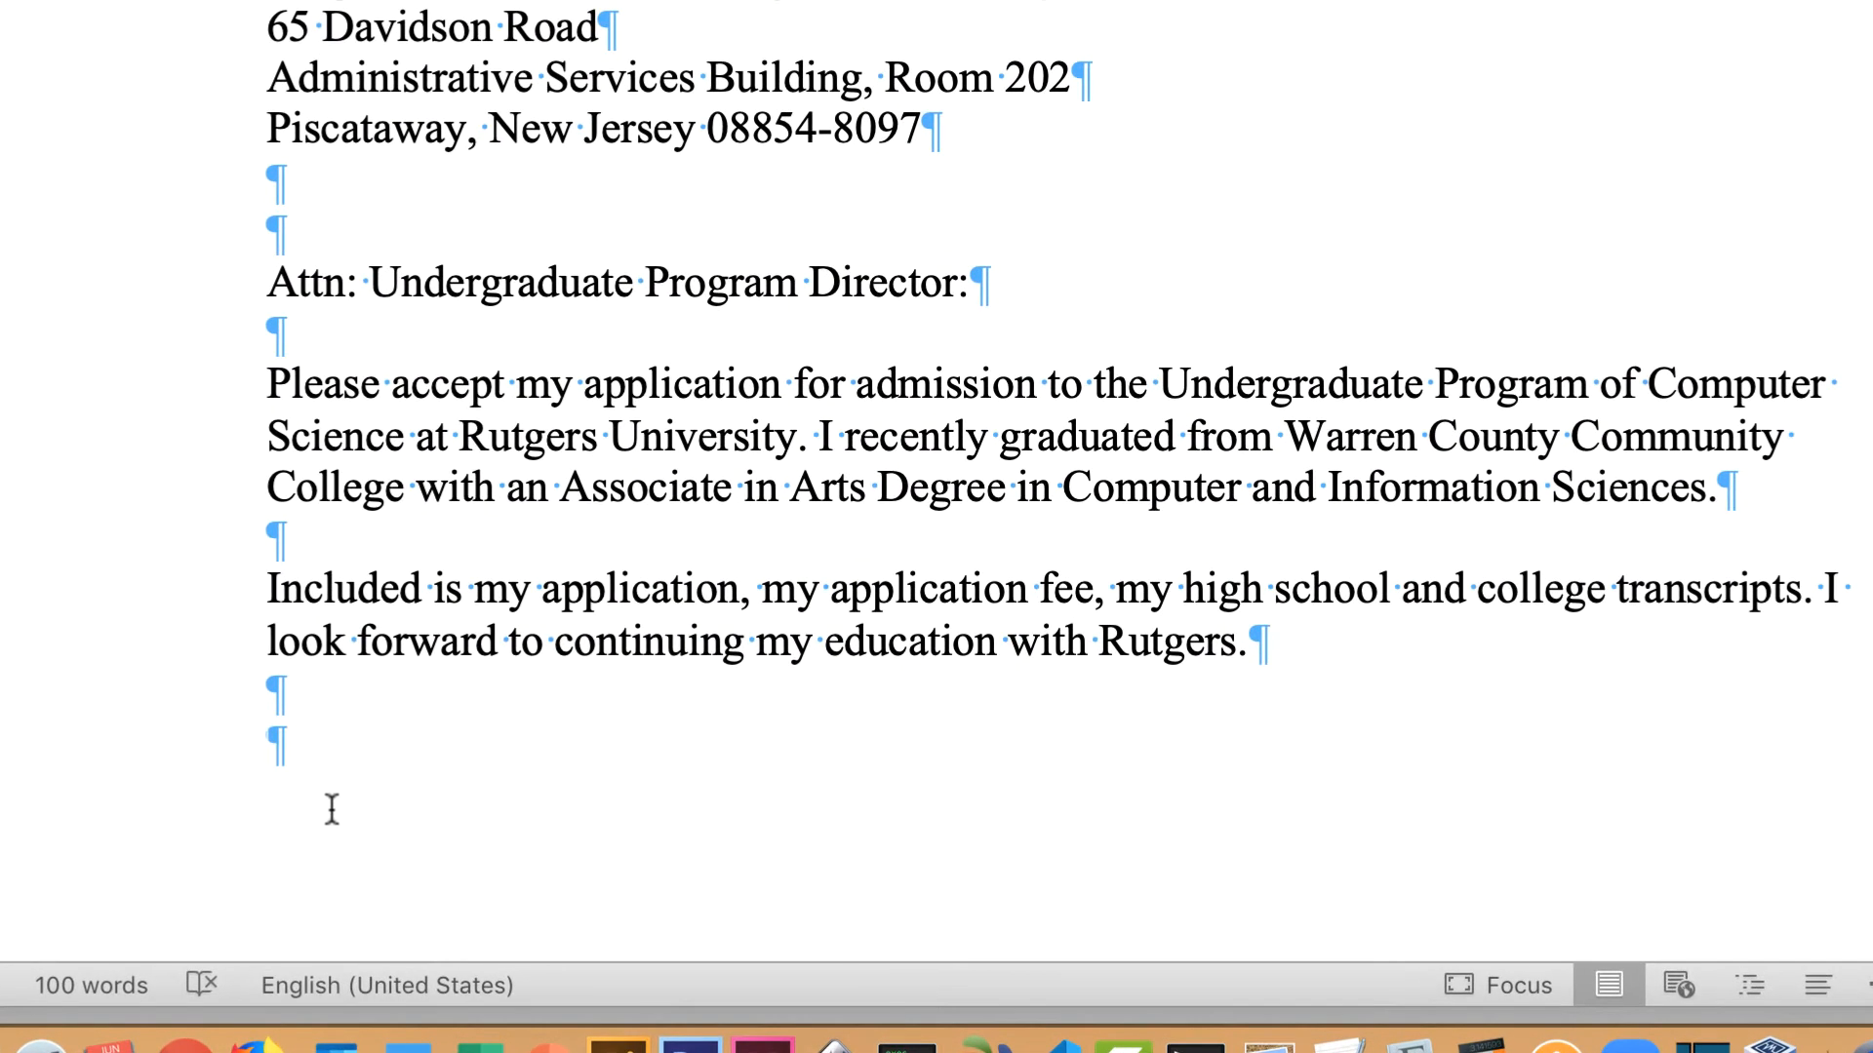
Add the closing "Sincerely," below the body, spelled correctly and followed by five paragraph returns
type("Since")
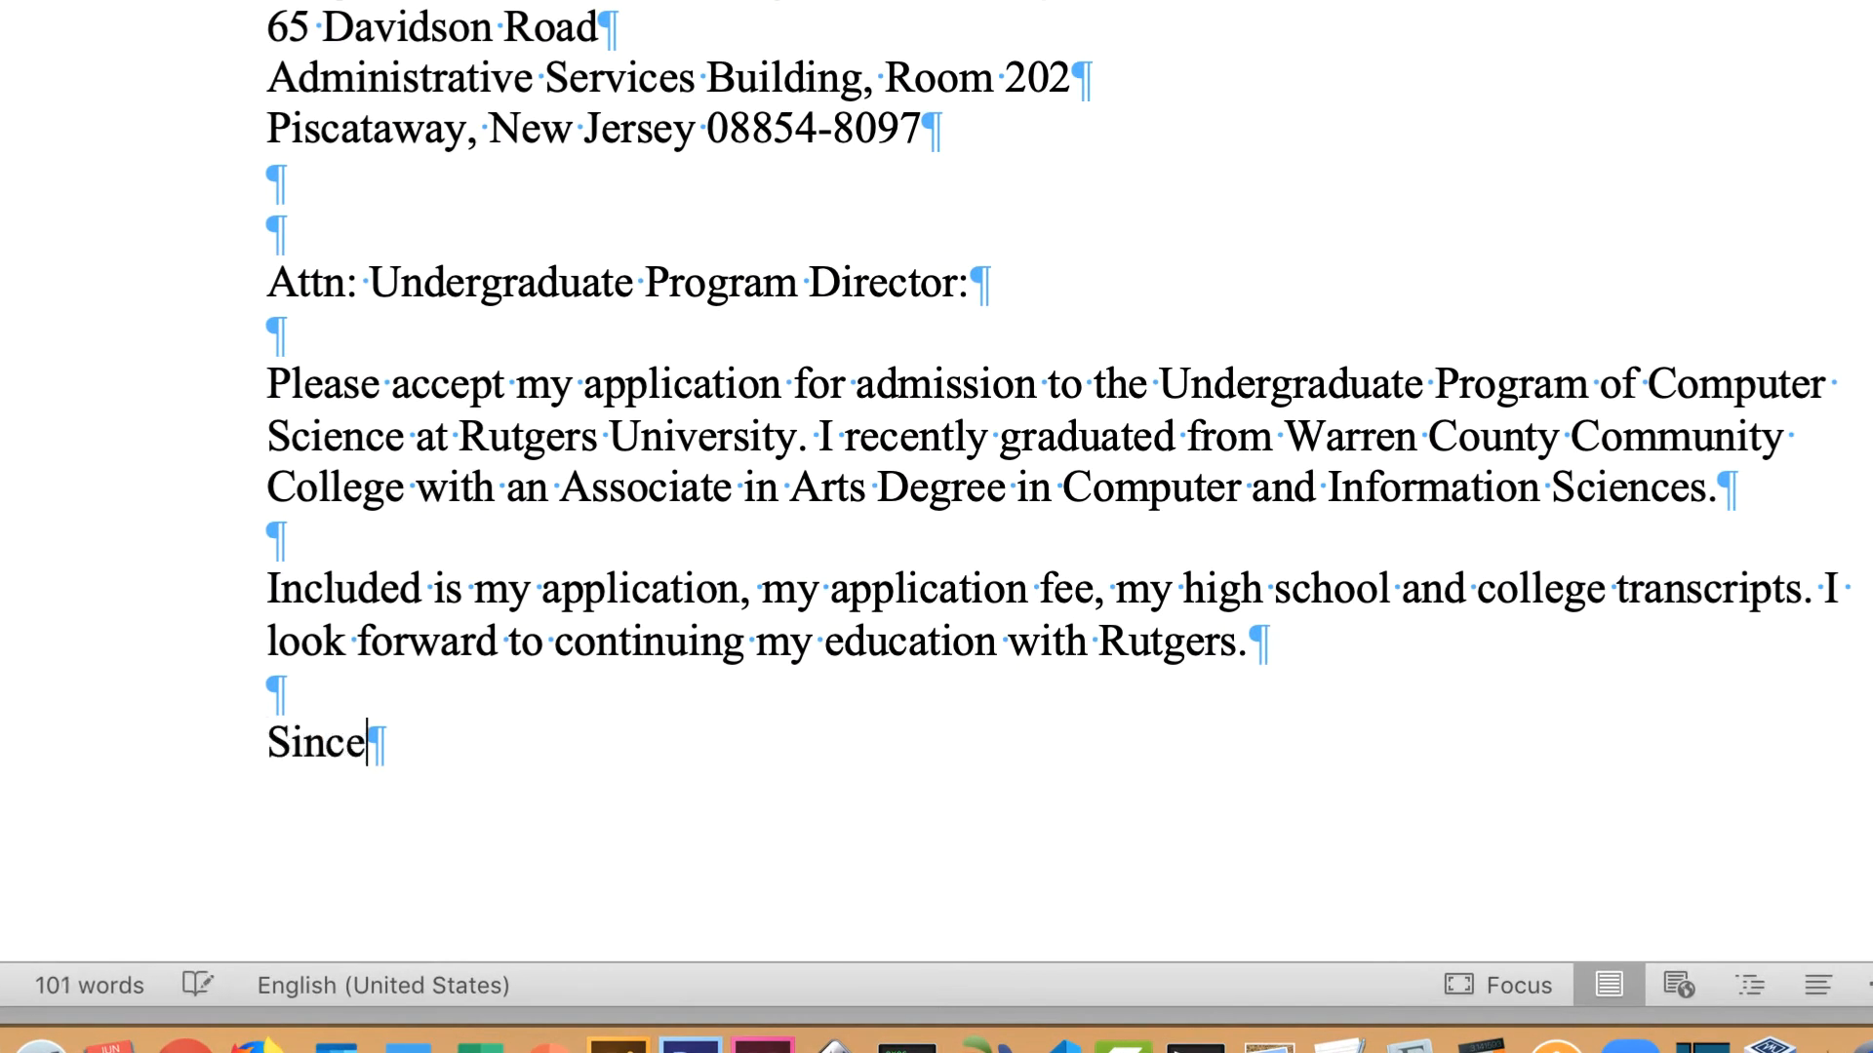
type("rley,")
key("Return")
key("Return")
key("Return")
key("Return")
key("Return")
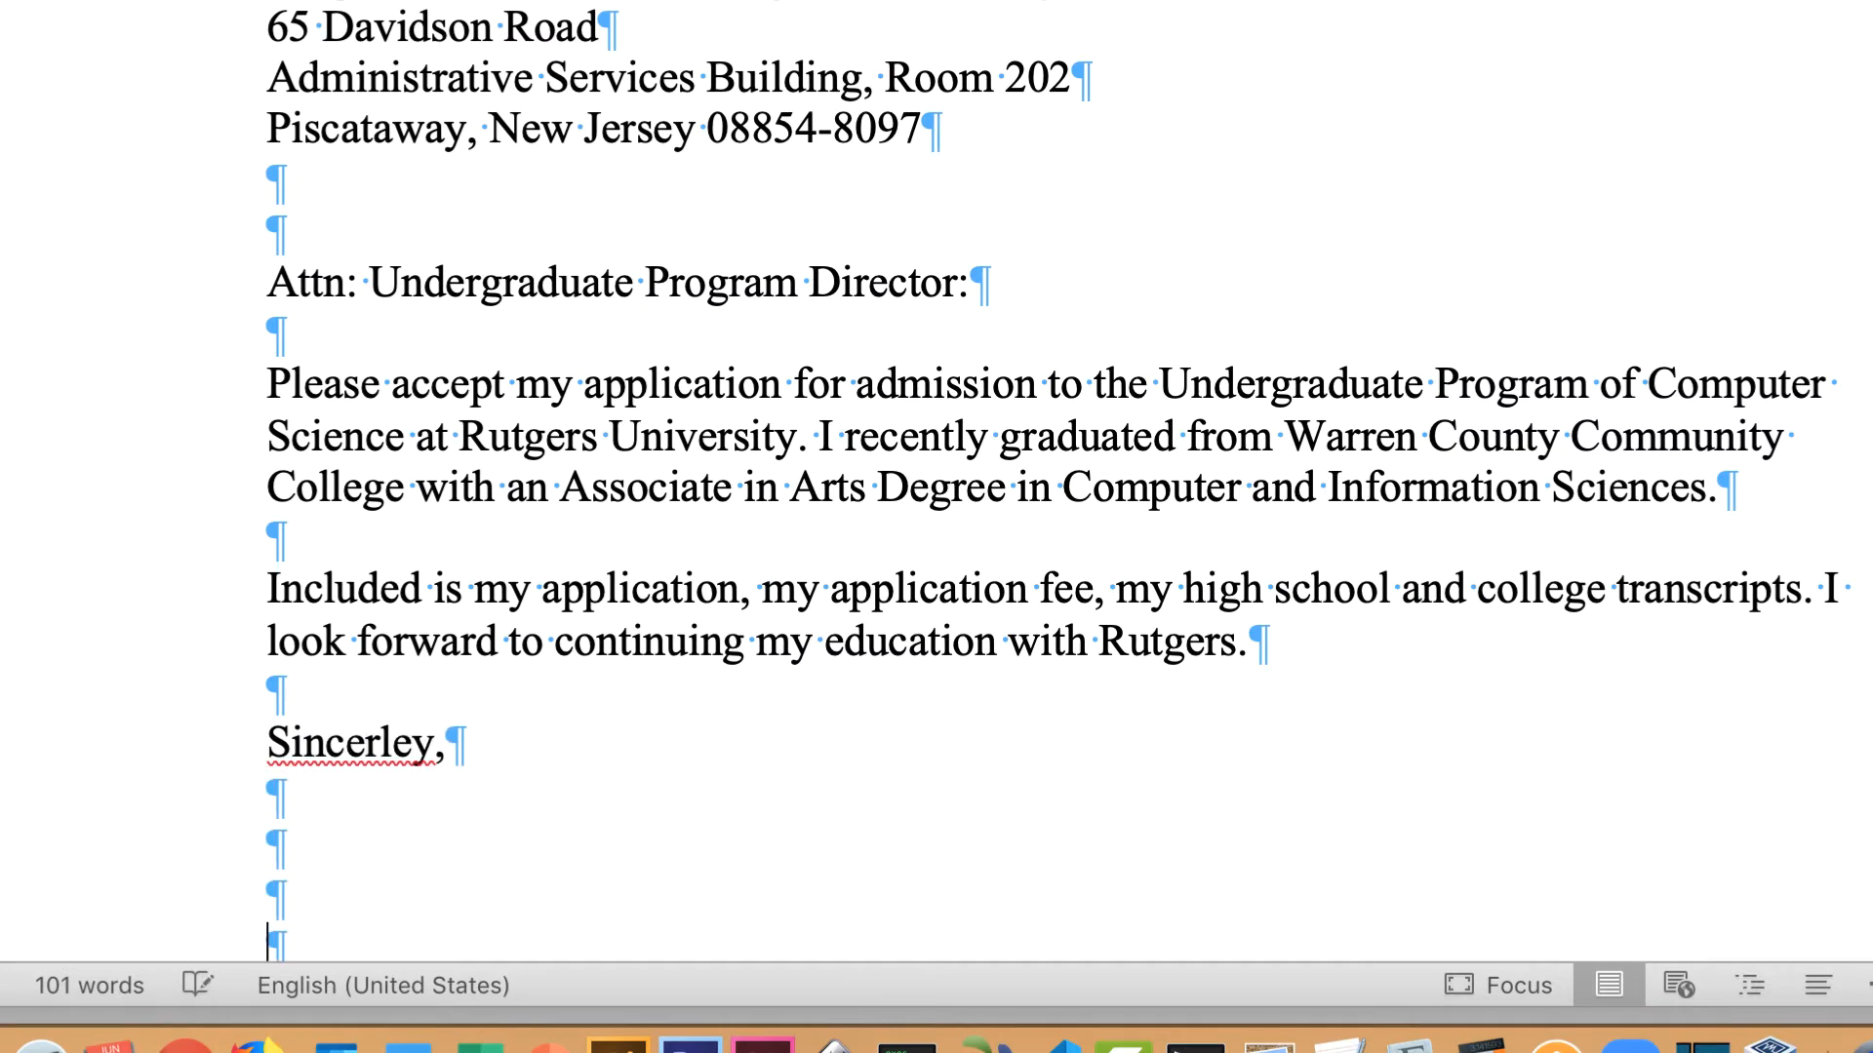
scroll(378, 629, "down", 3)
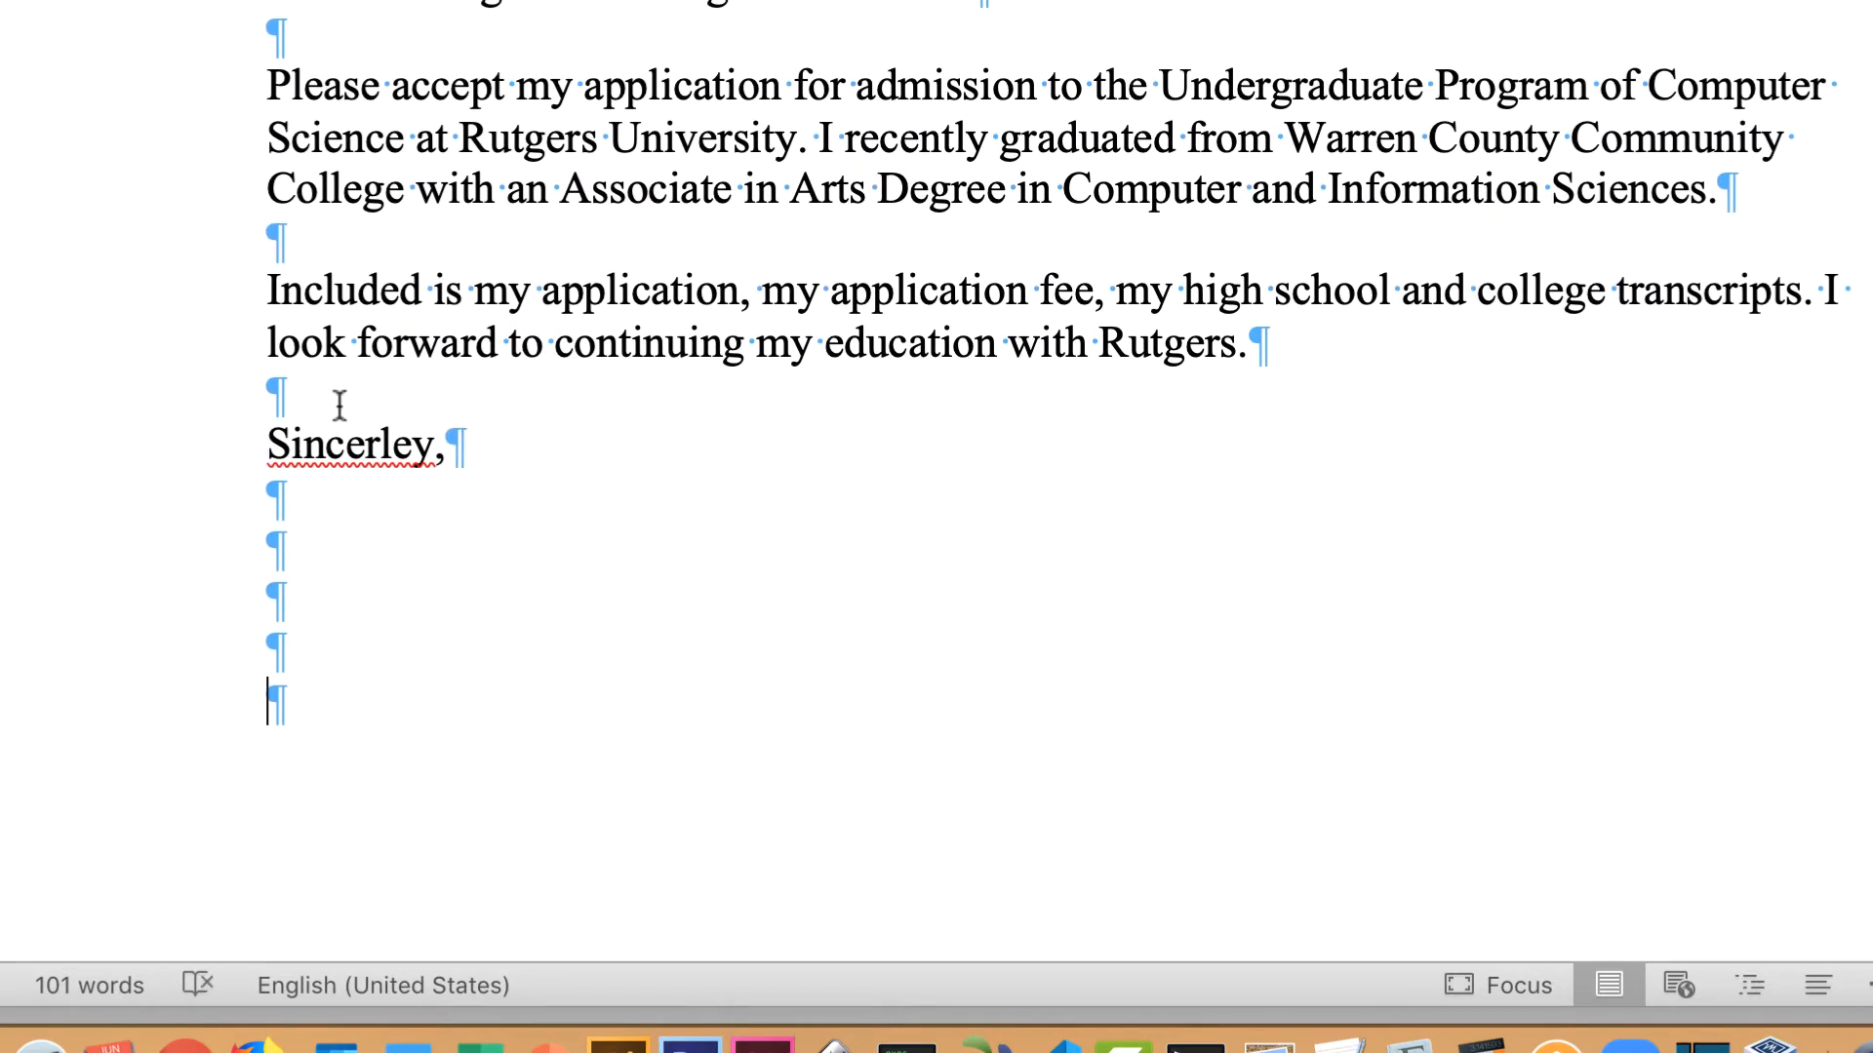
left_click(383, 444)
type("e")
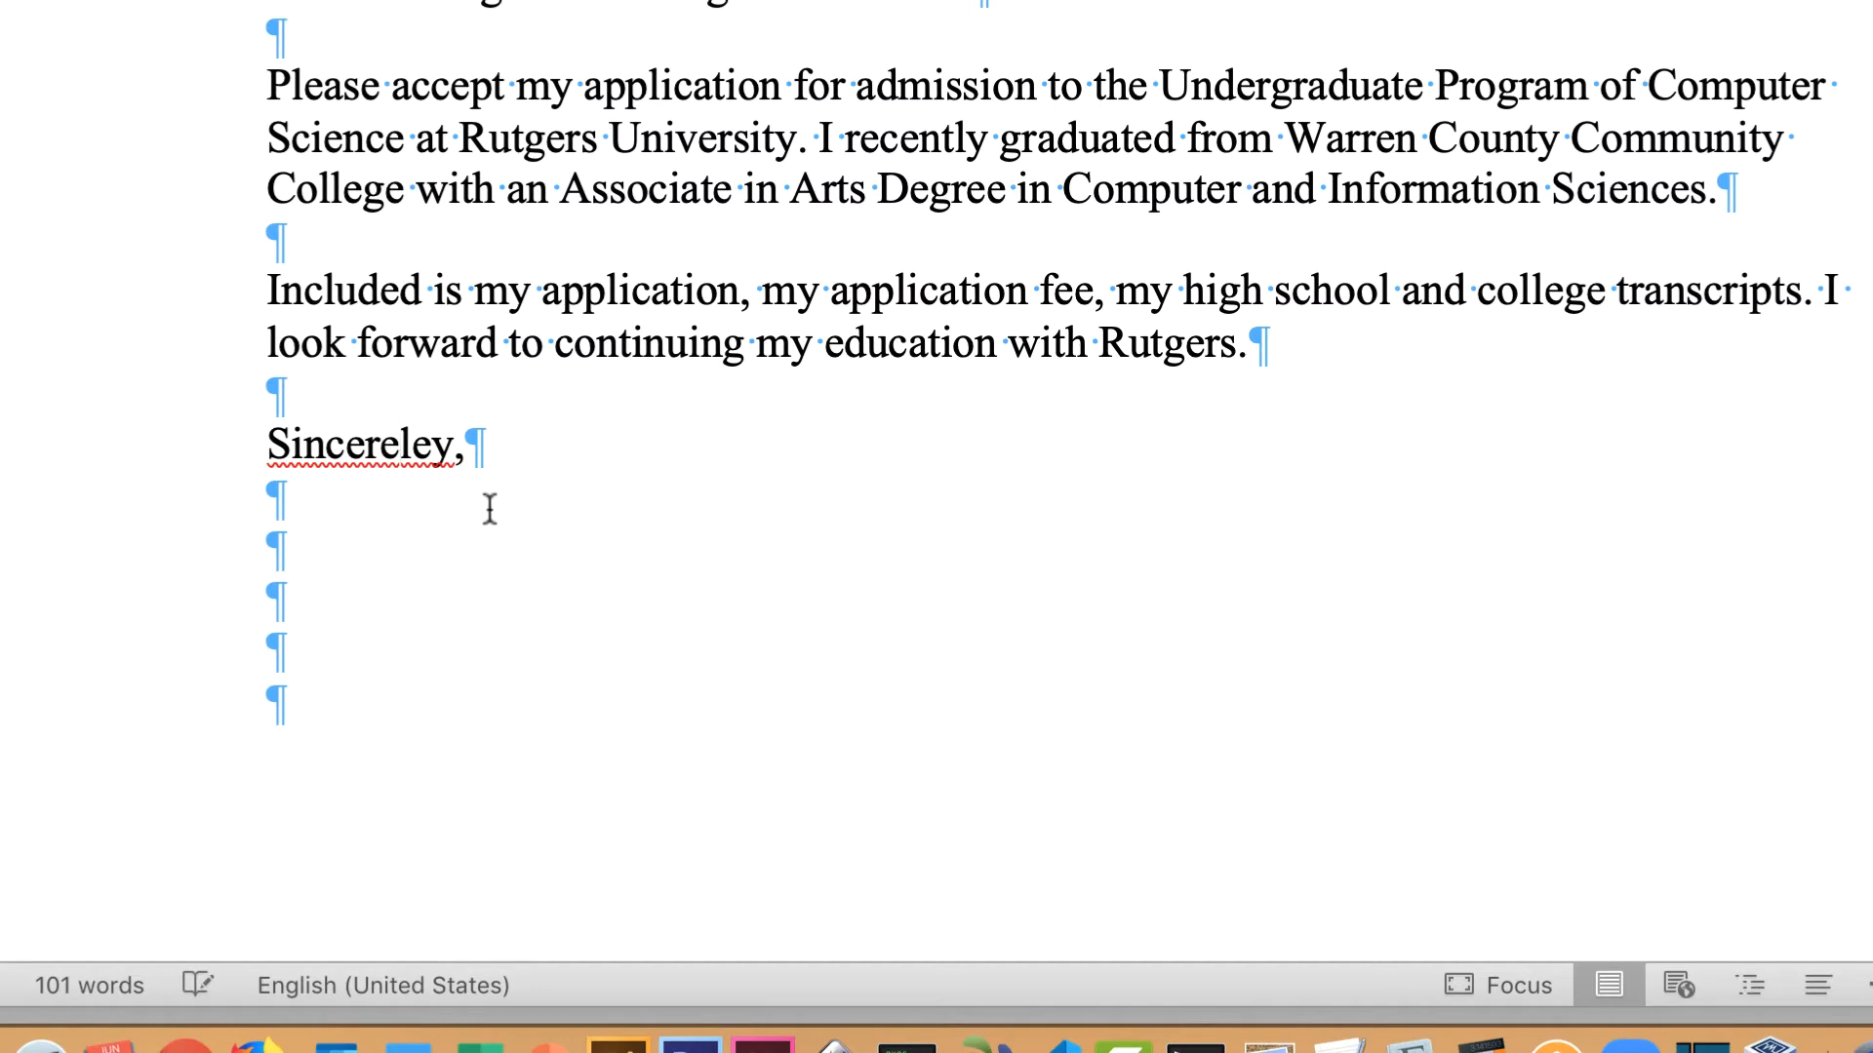
Enter the sender's full name with middle initial on the signature line, capitalizing the last name correctly
left_click(318, 691)
type("Ste")
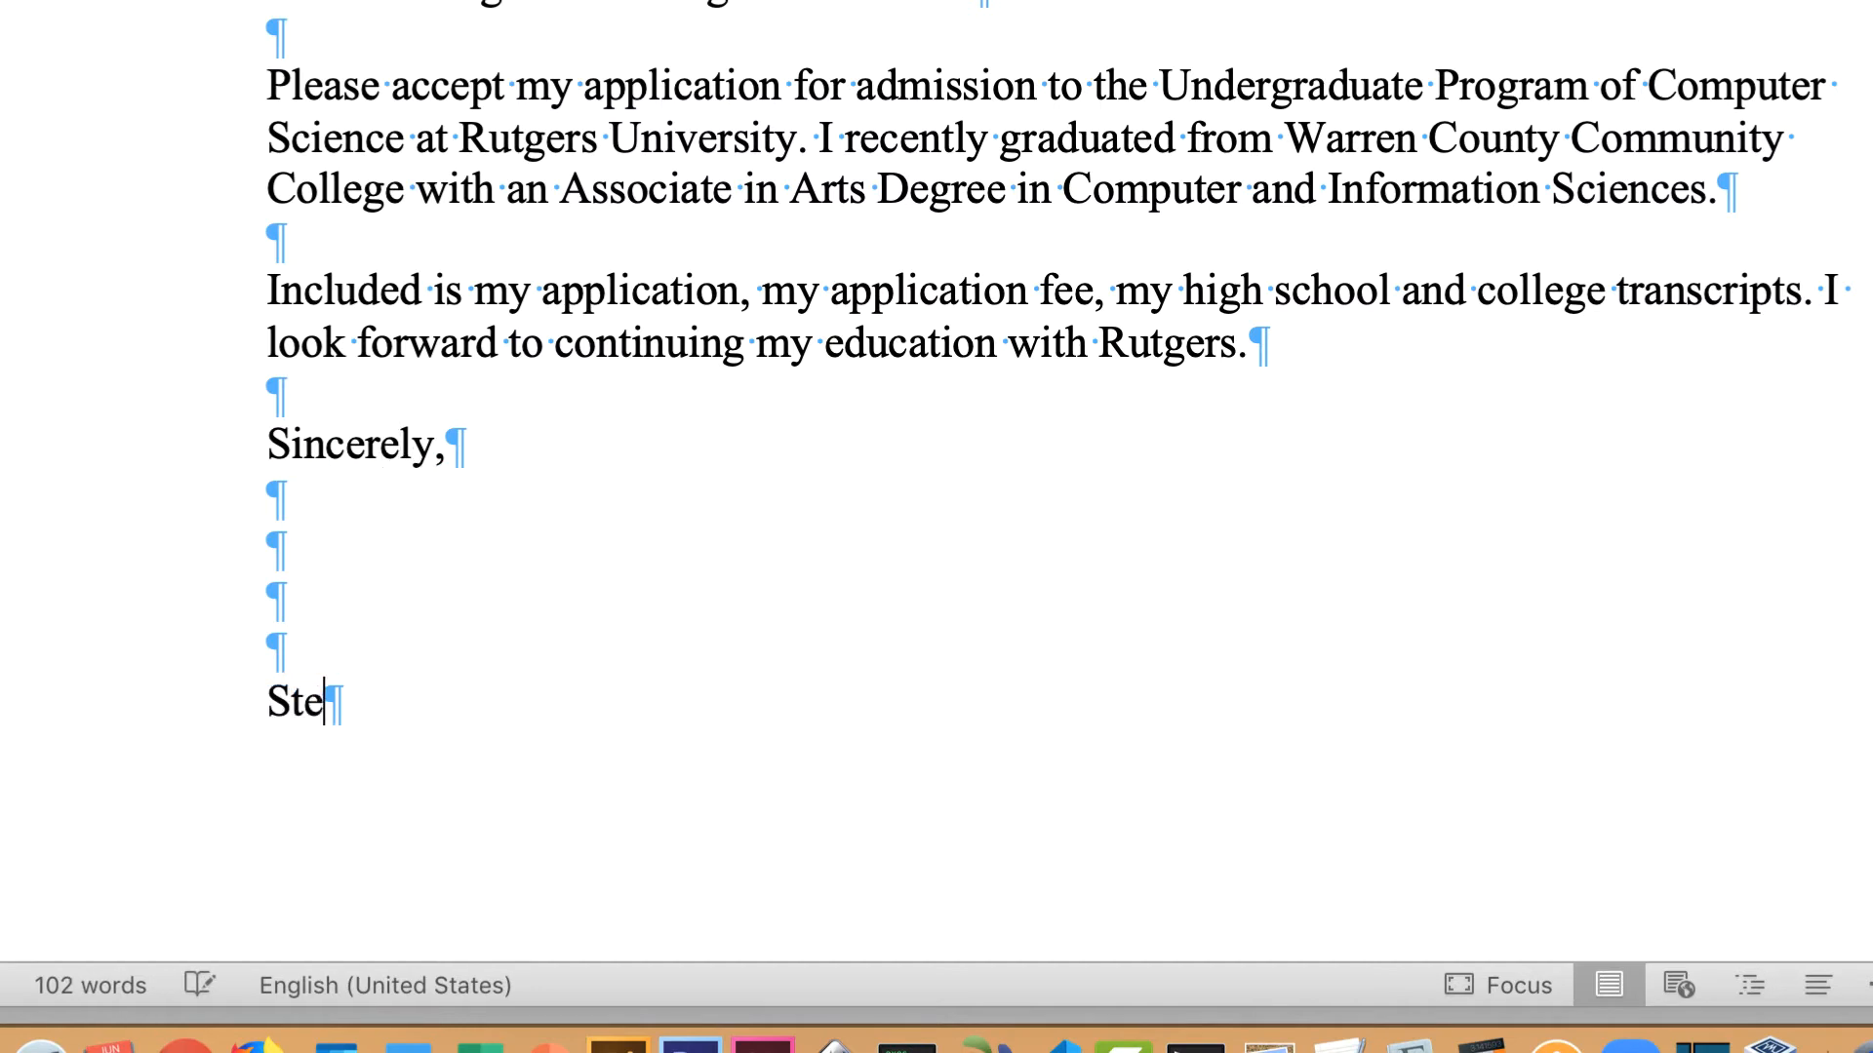
type("ven M")
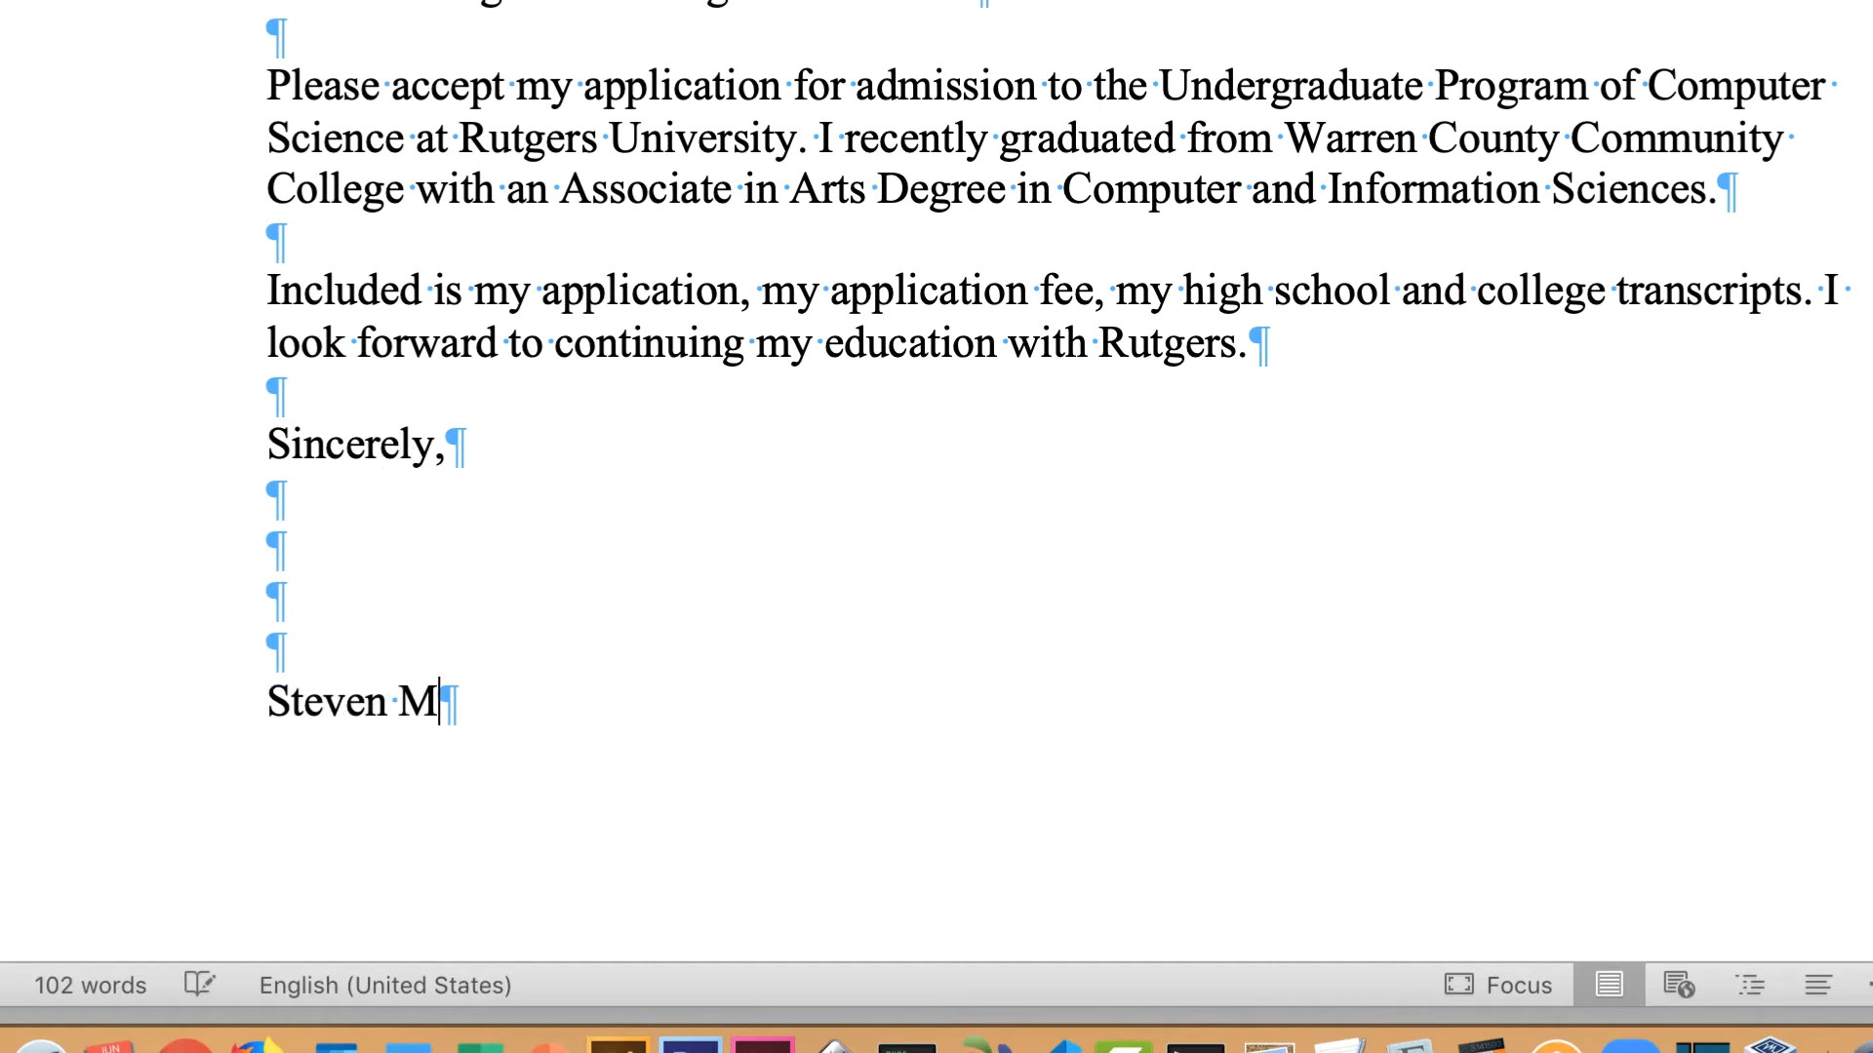
type(". SMith")
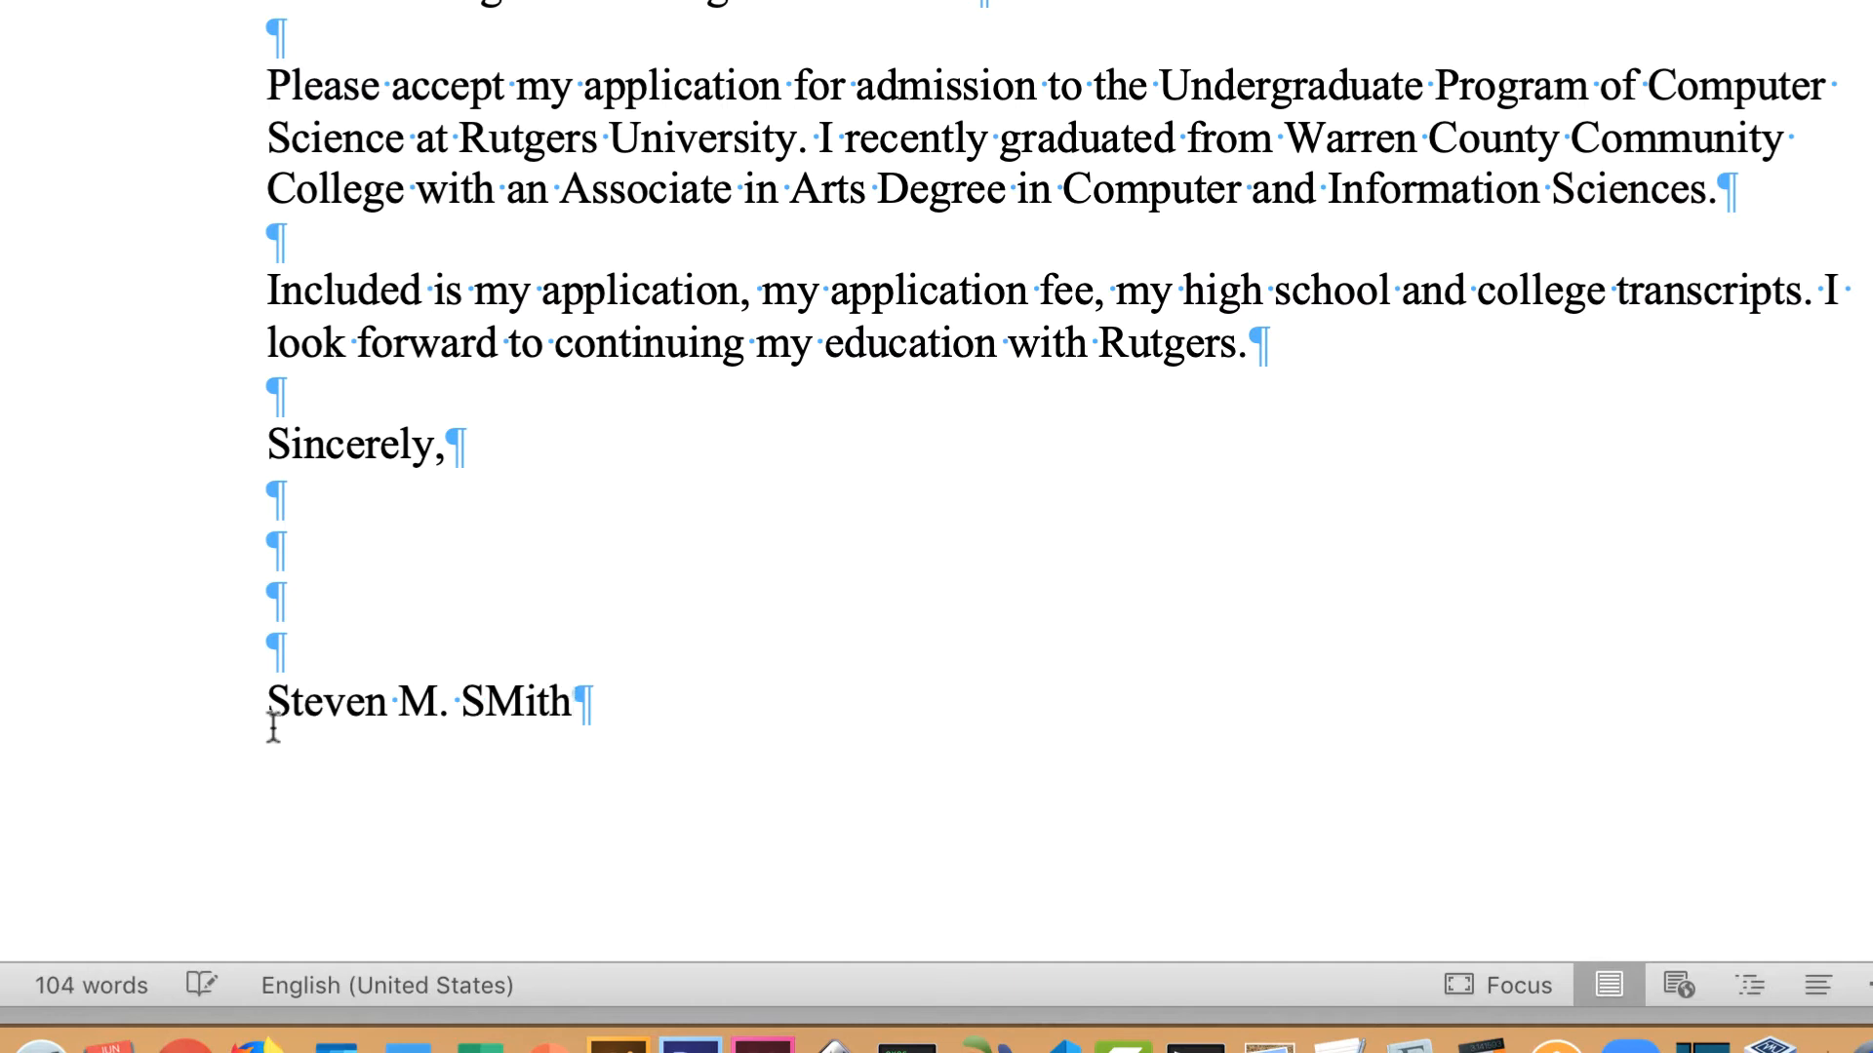
left_click(513, 699)
key("BackSpace")
type("m")
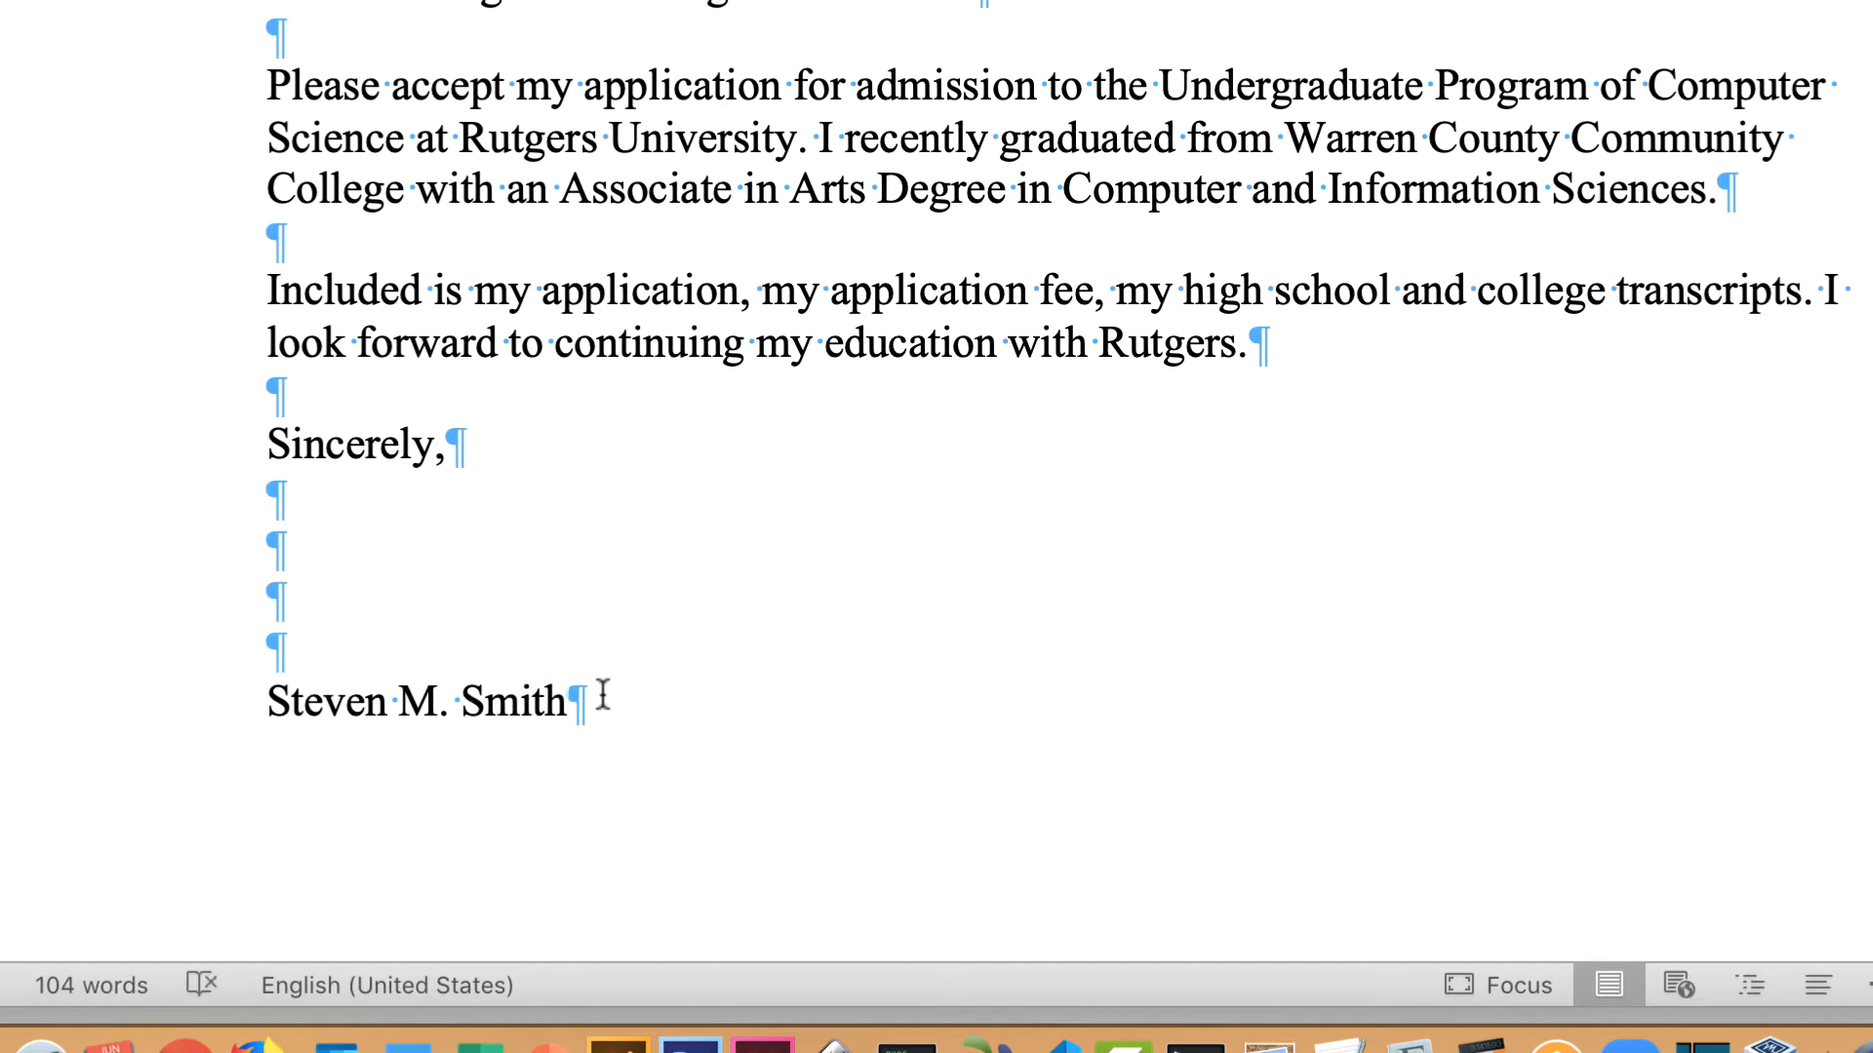
Review the letter's text and blank lines from the inside address down to the signature
scroll(602, 699, "up", 3)
scroll(581, 595, "down", 2)
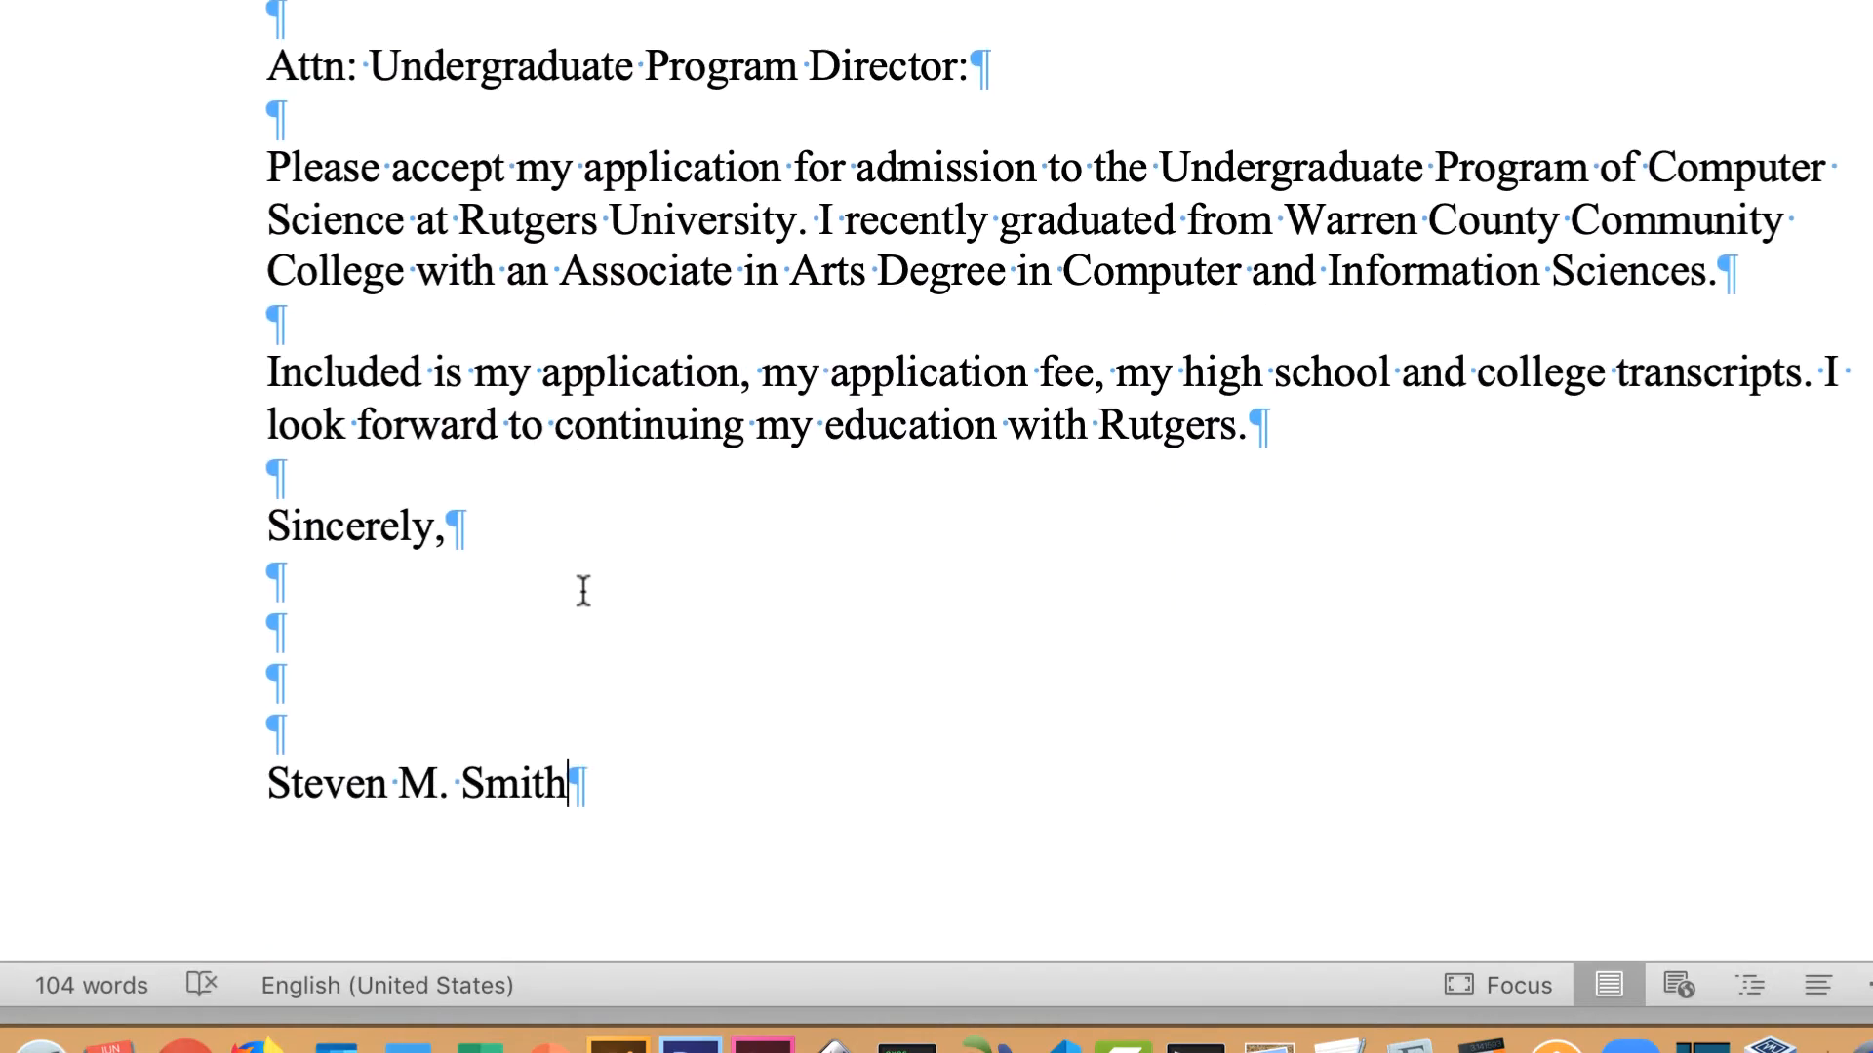
scroll(581, 589, "up", 4)
scroll(583, 590, "down", 2)
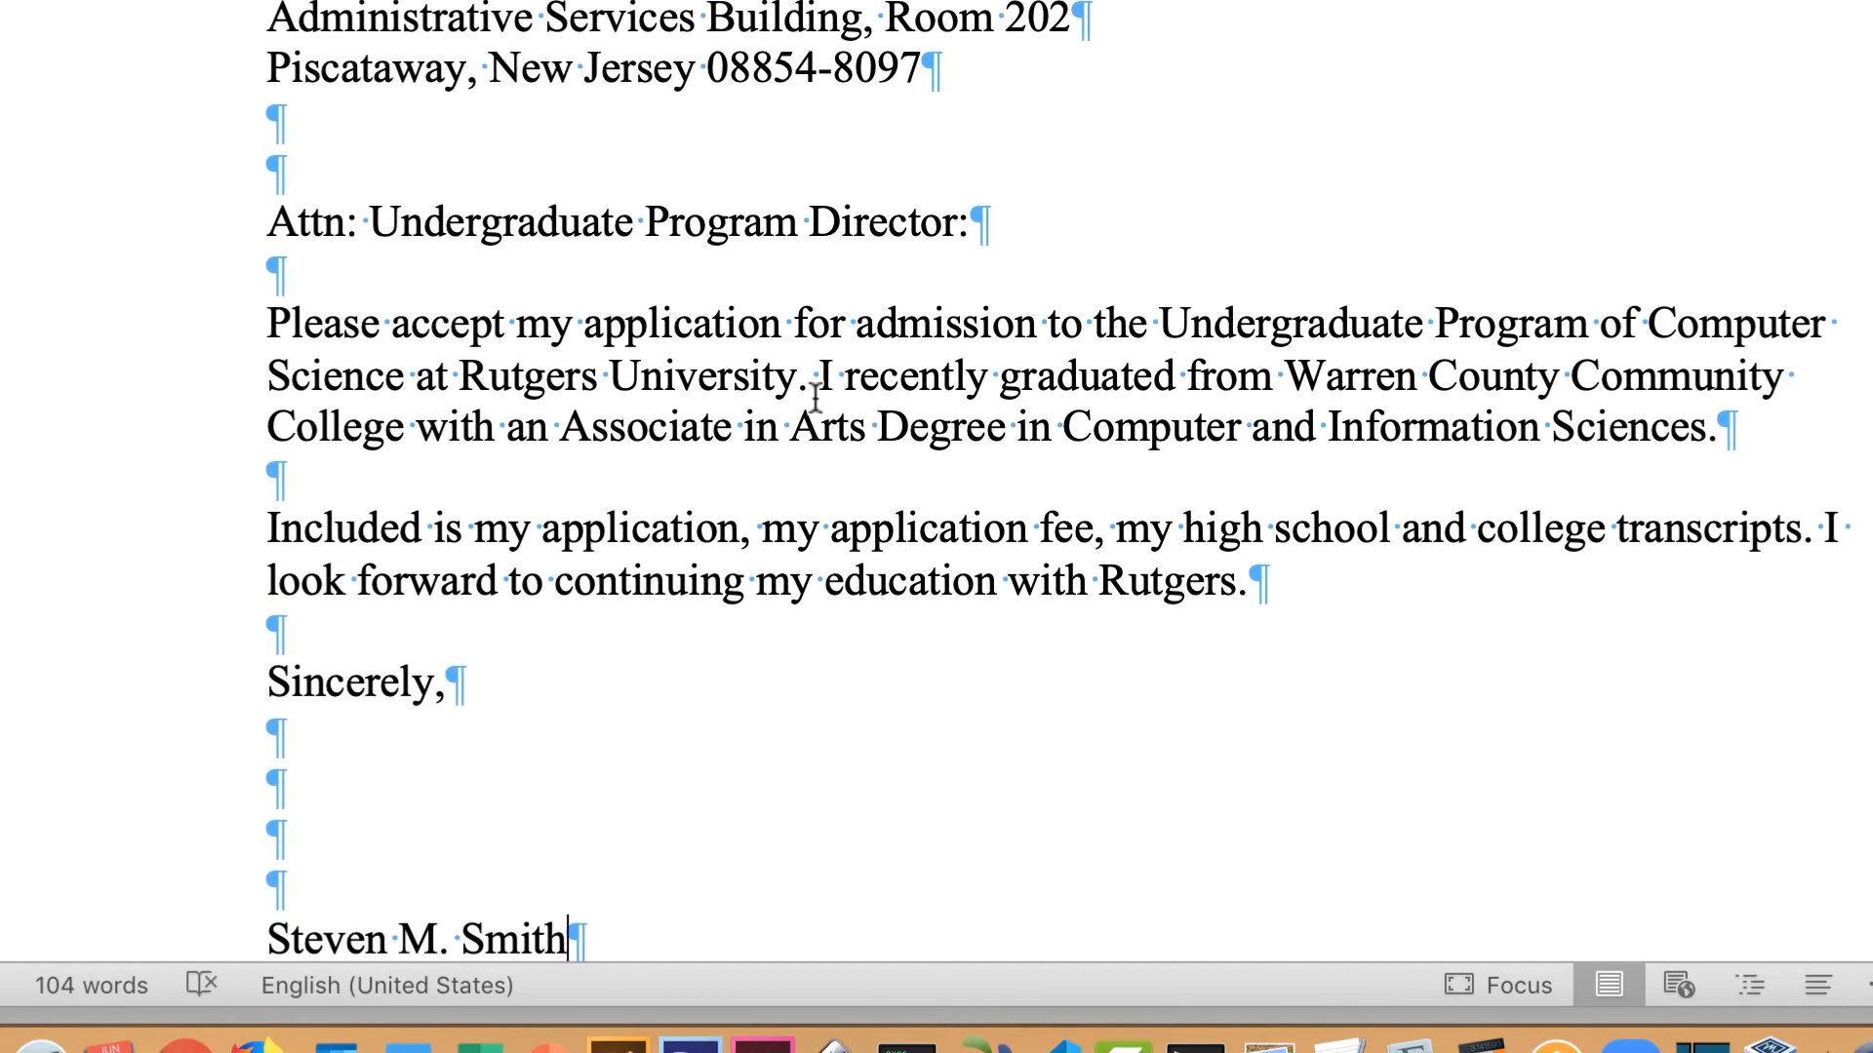
scroll(816, 397, "down", 1)
scroll(815, 397, "up", 3)
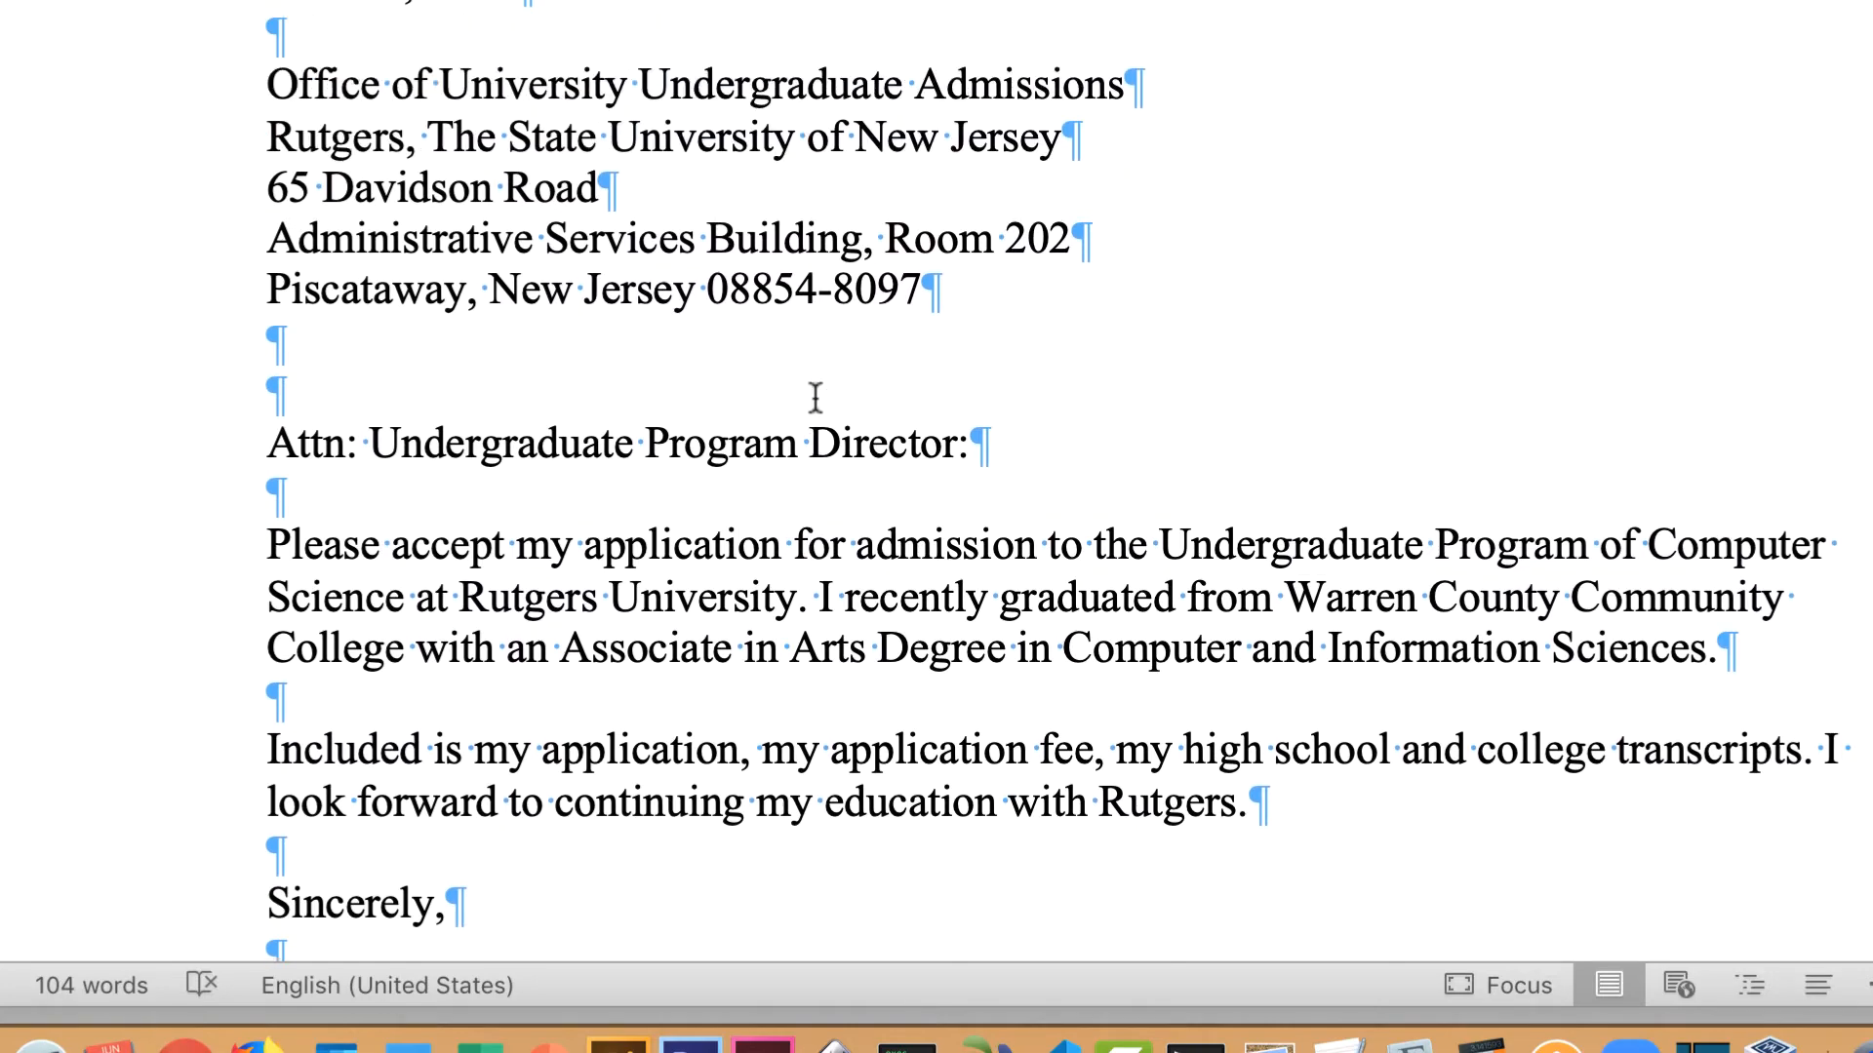
scroll(815, 397, "down", 1)
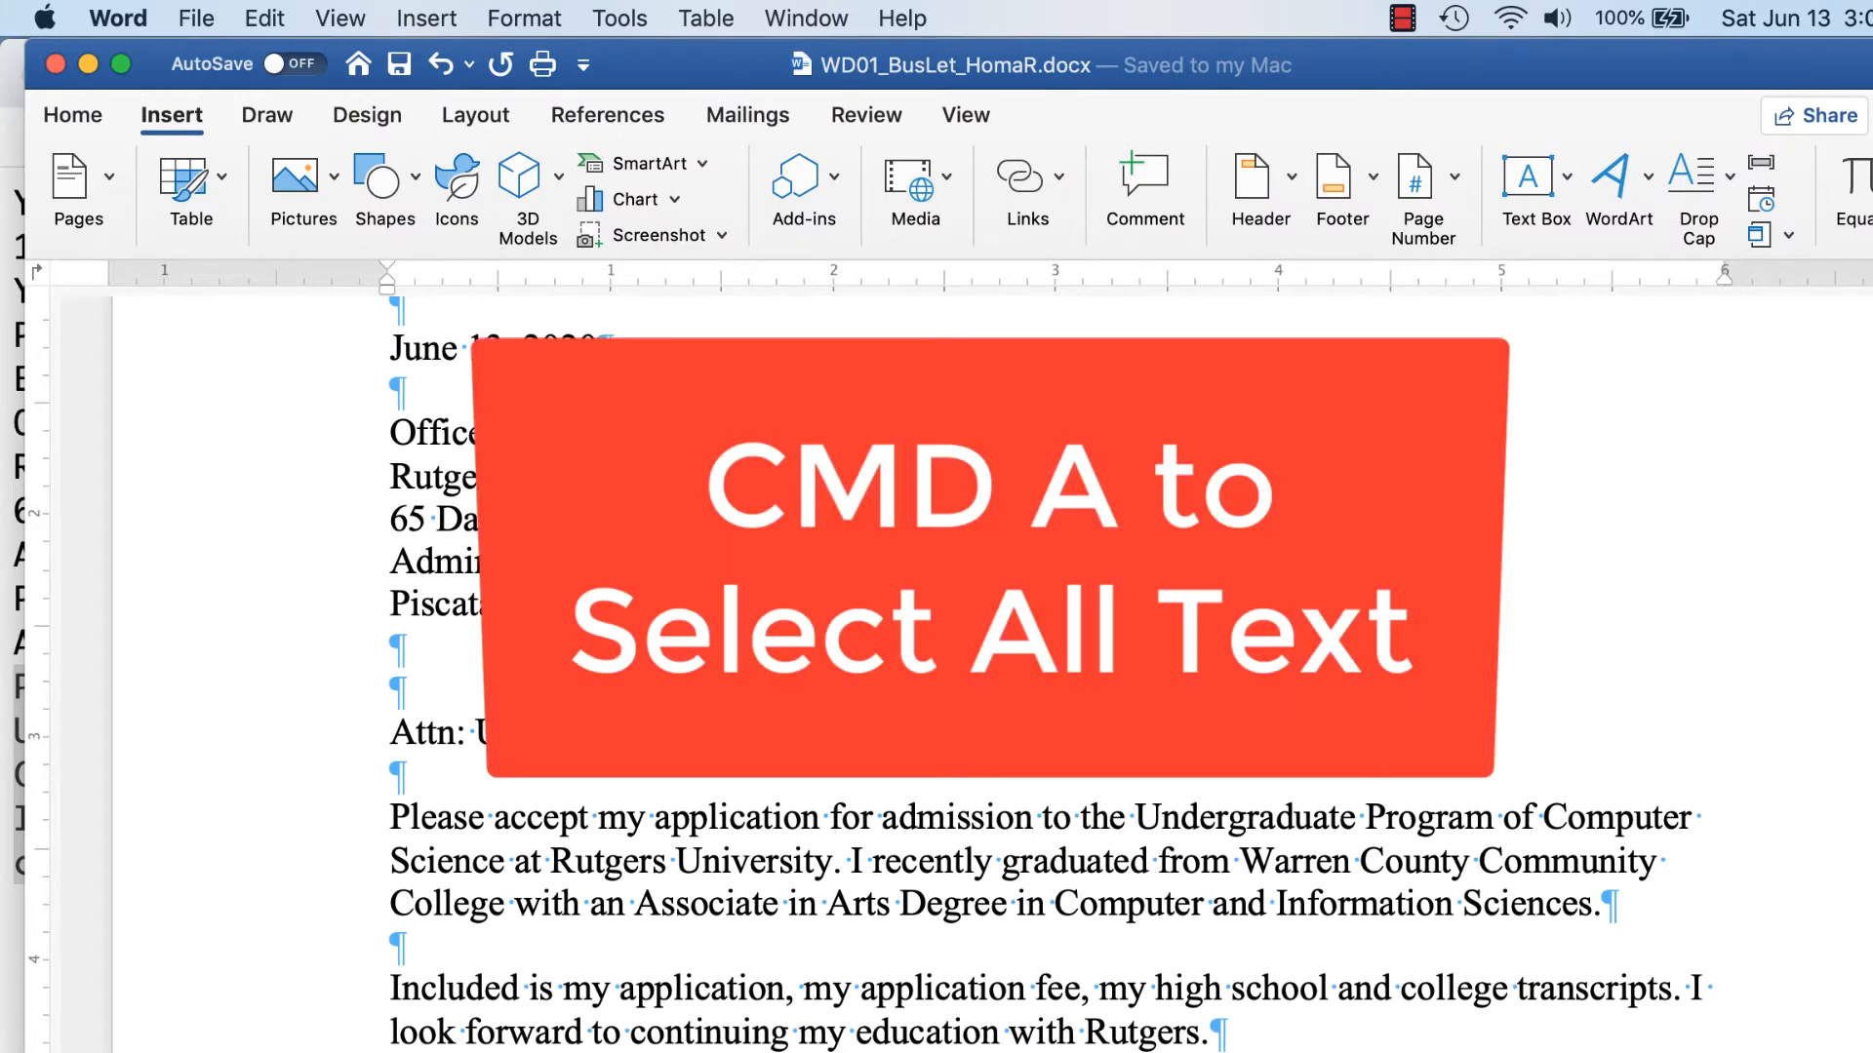
Select the entire letter and open its tab stop settings from the paragraph line spacing options
key("super+a")
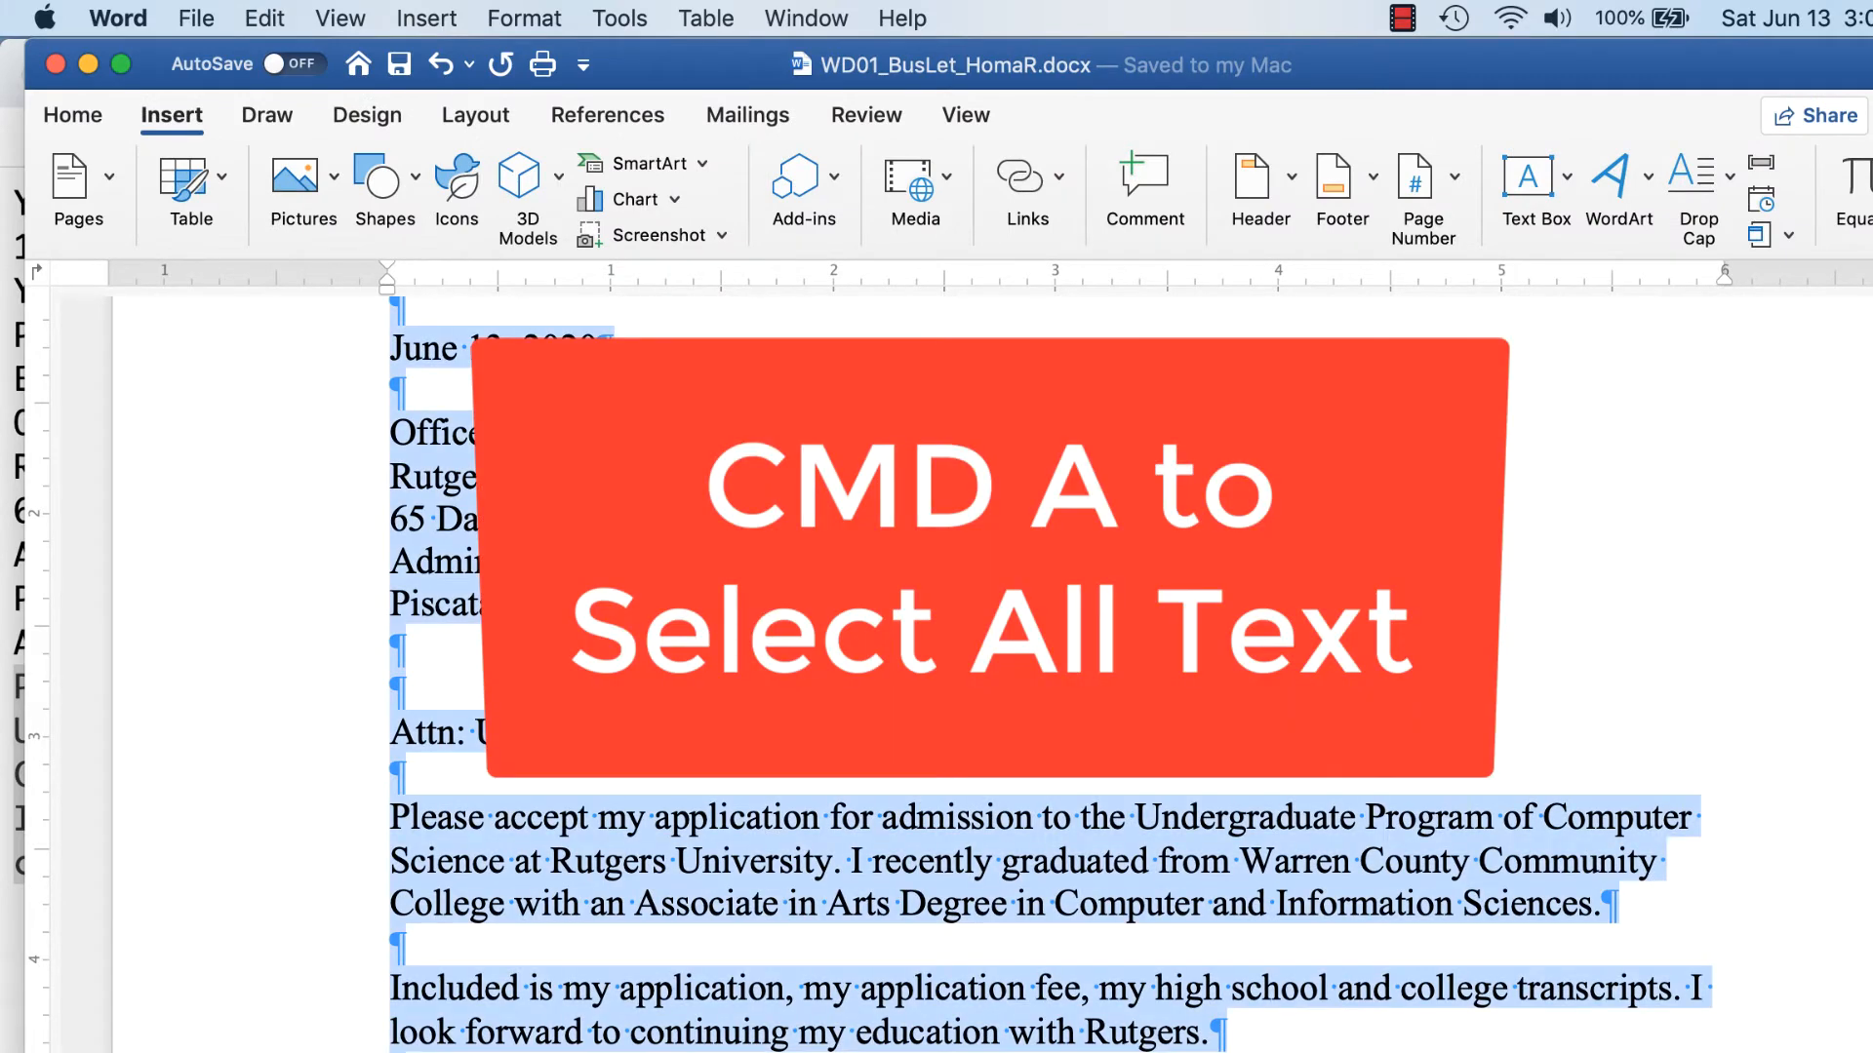
left_click(102, 117)
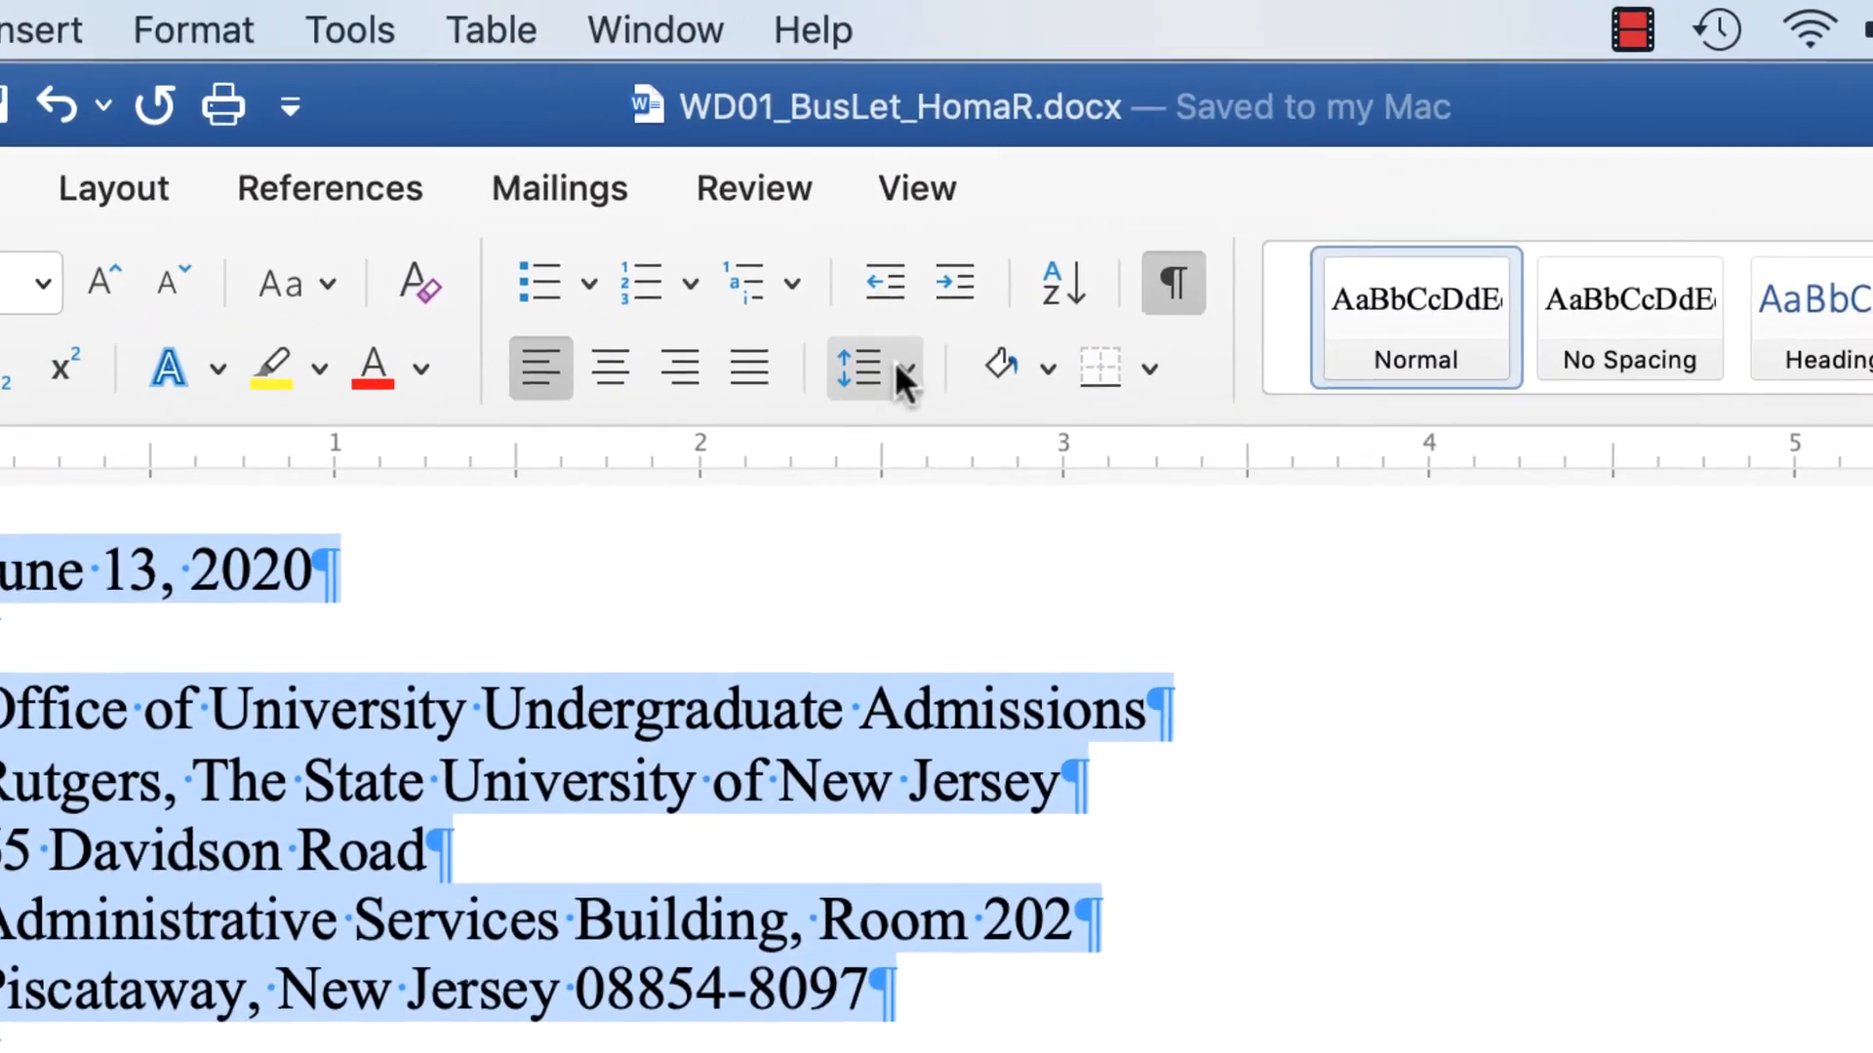
left_click(943, 265)
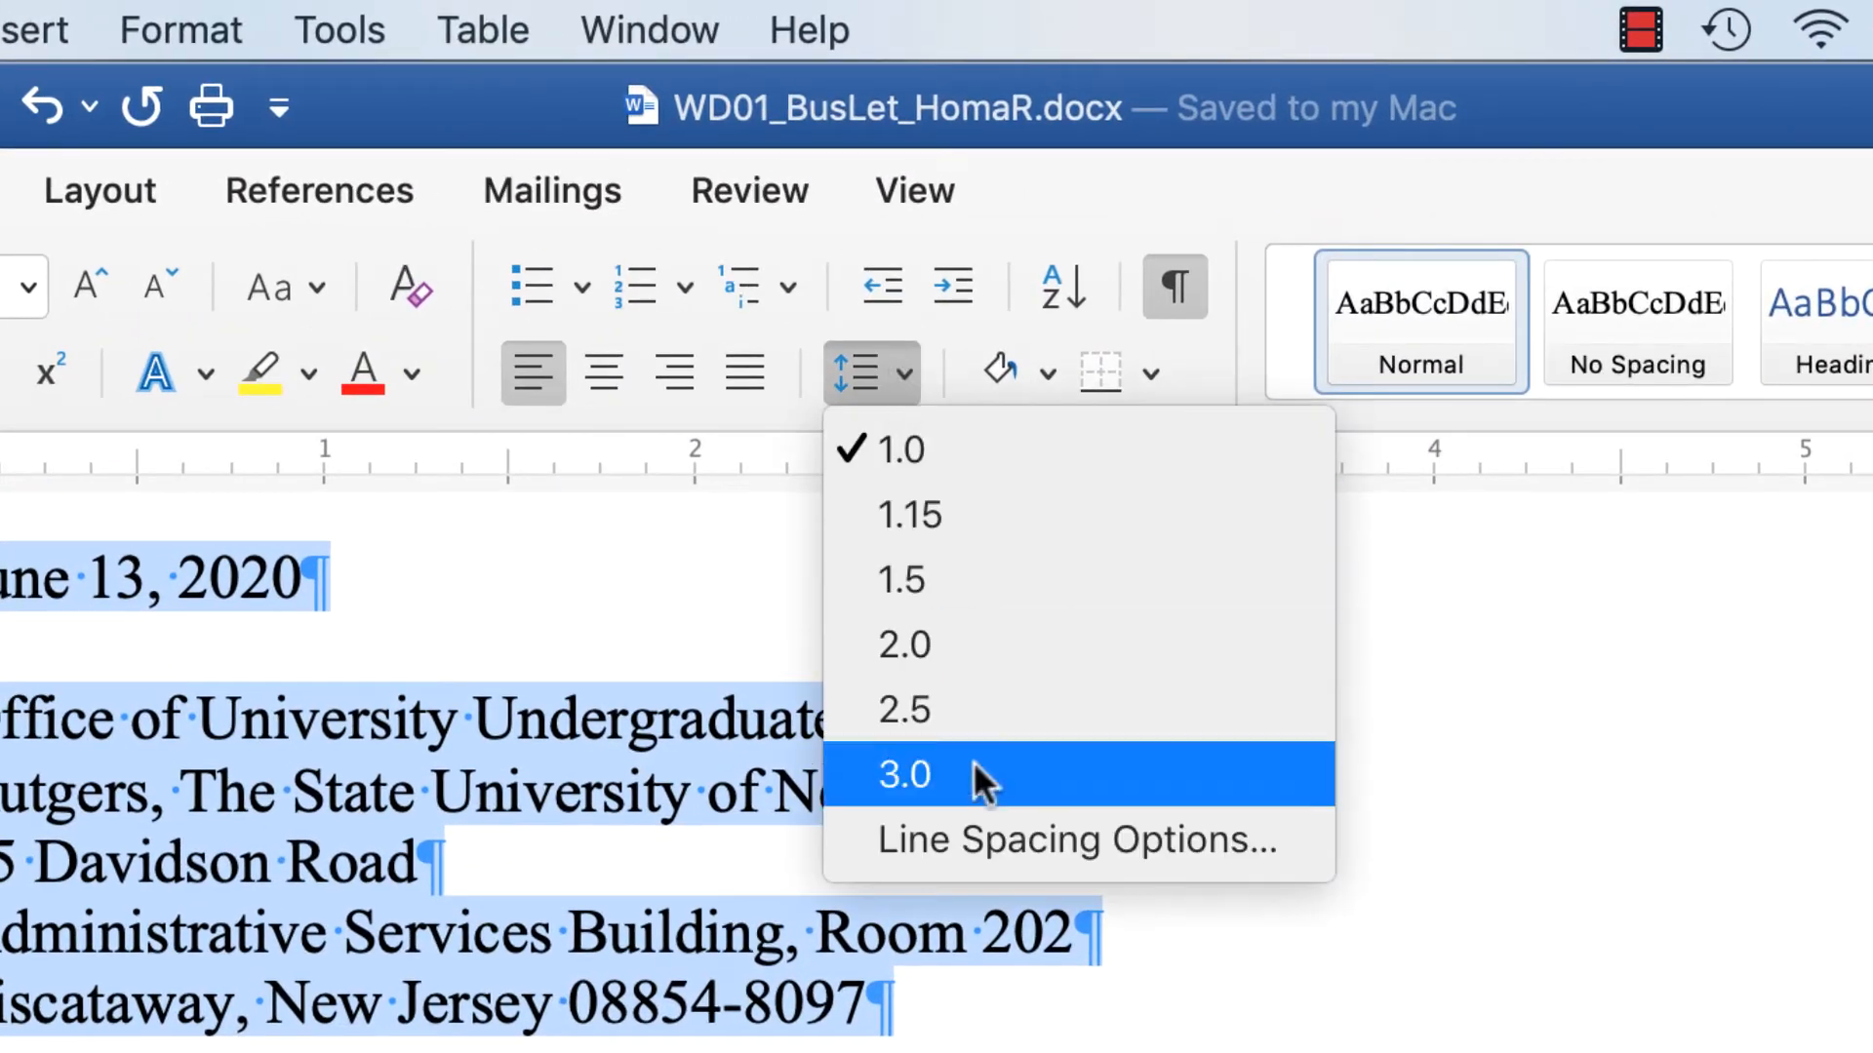
left_click(992, 838)
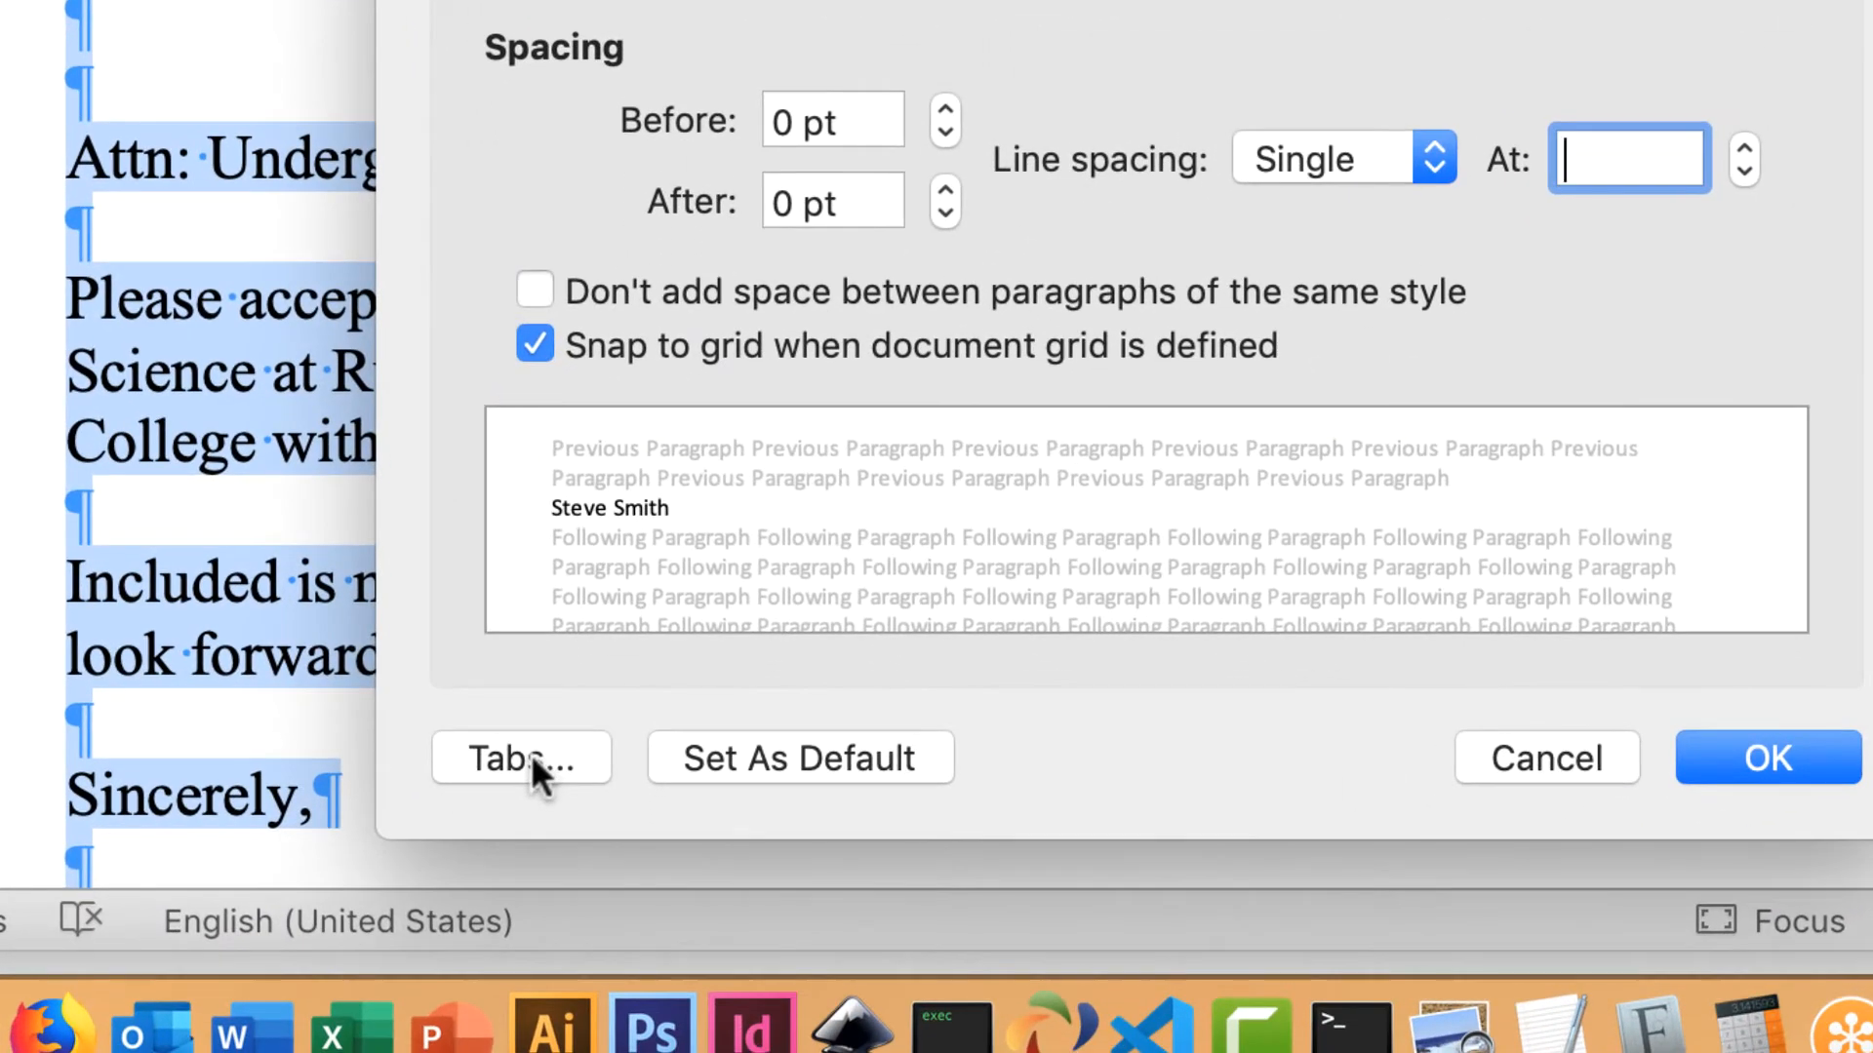
left_click(530, 759)
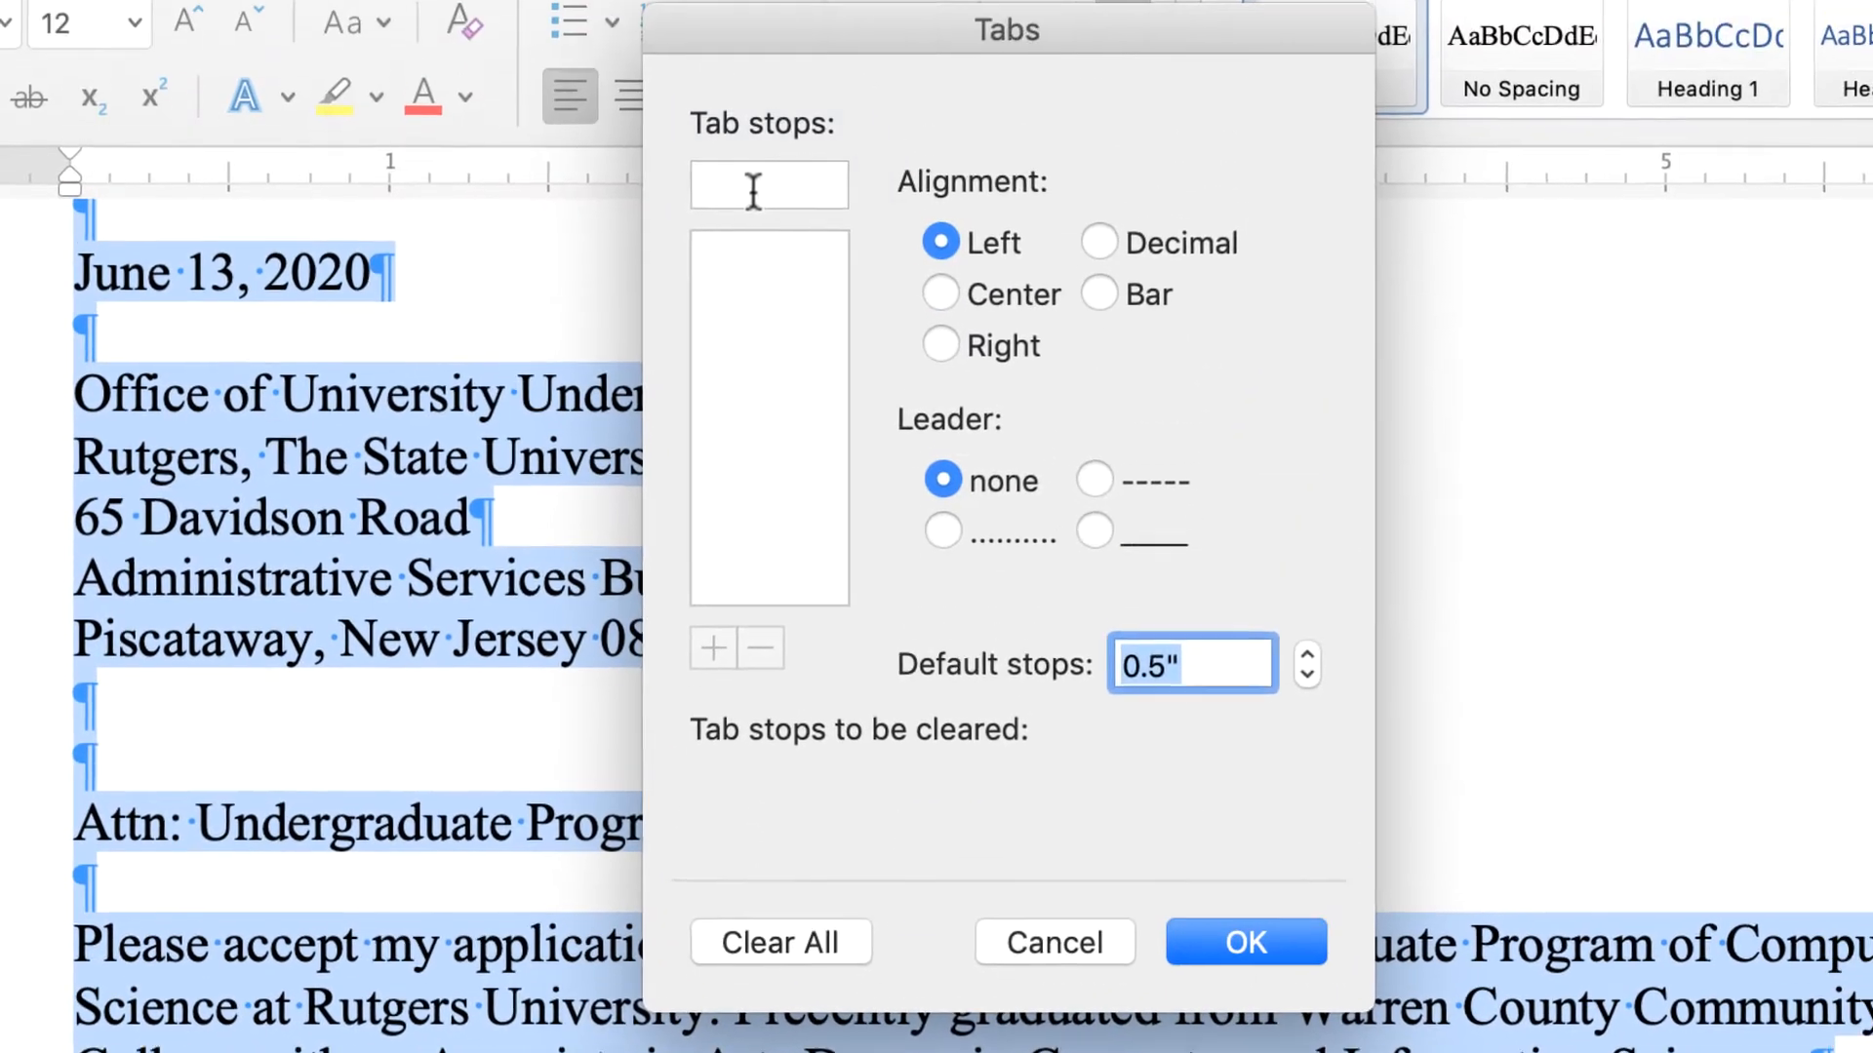
Try adding a left tab stop at 3.5" and clear all tab stops
left_click(752, 196)
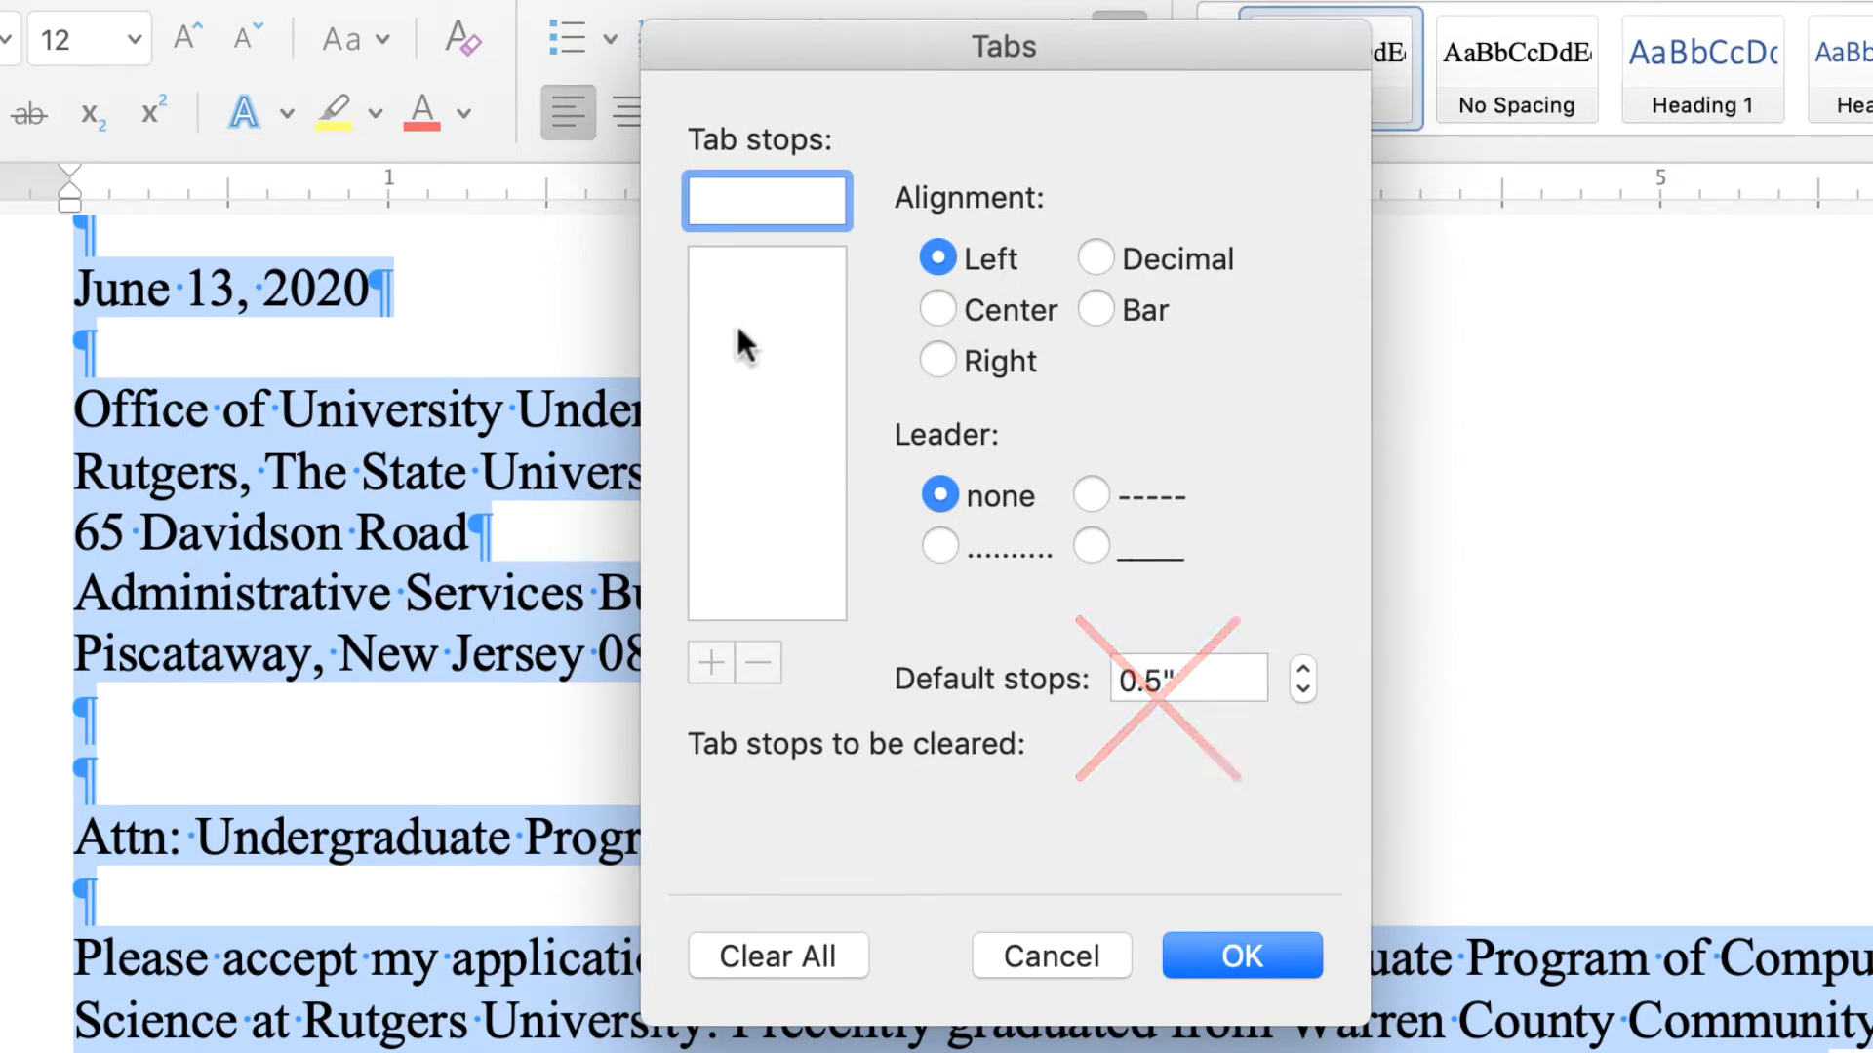
type("3.5")
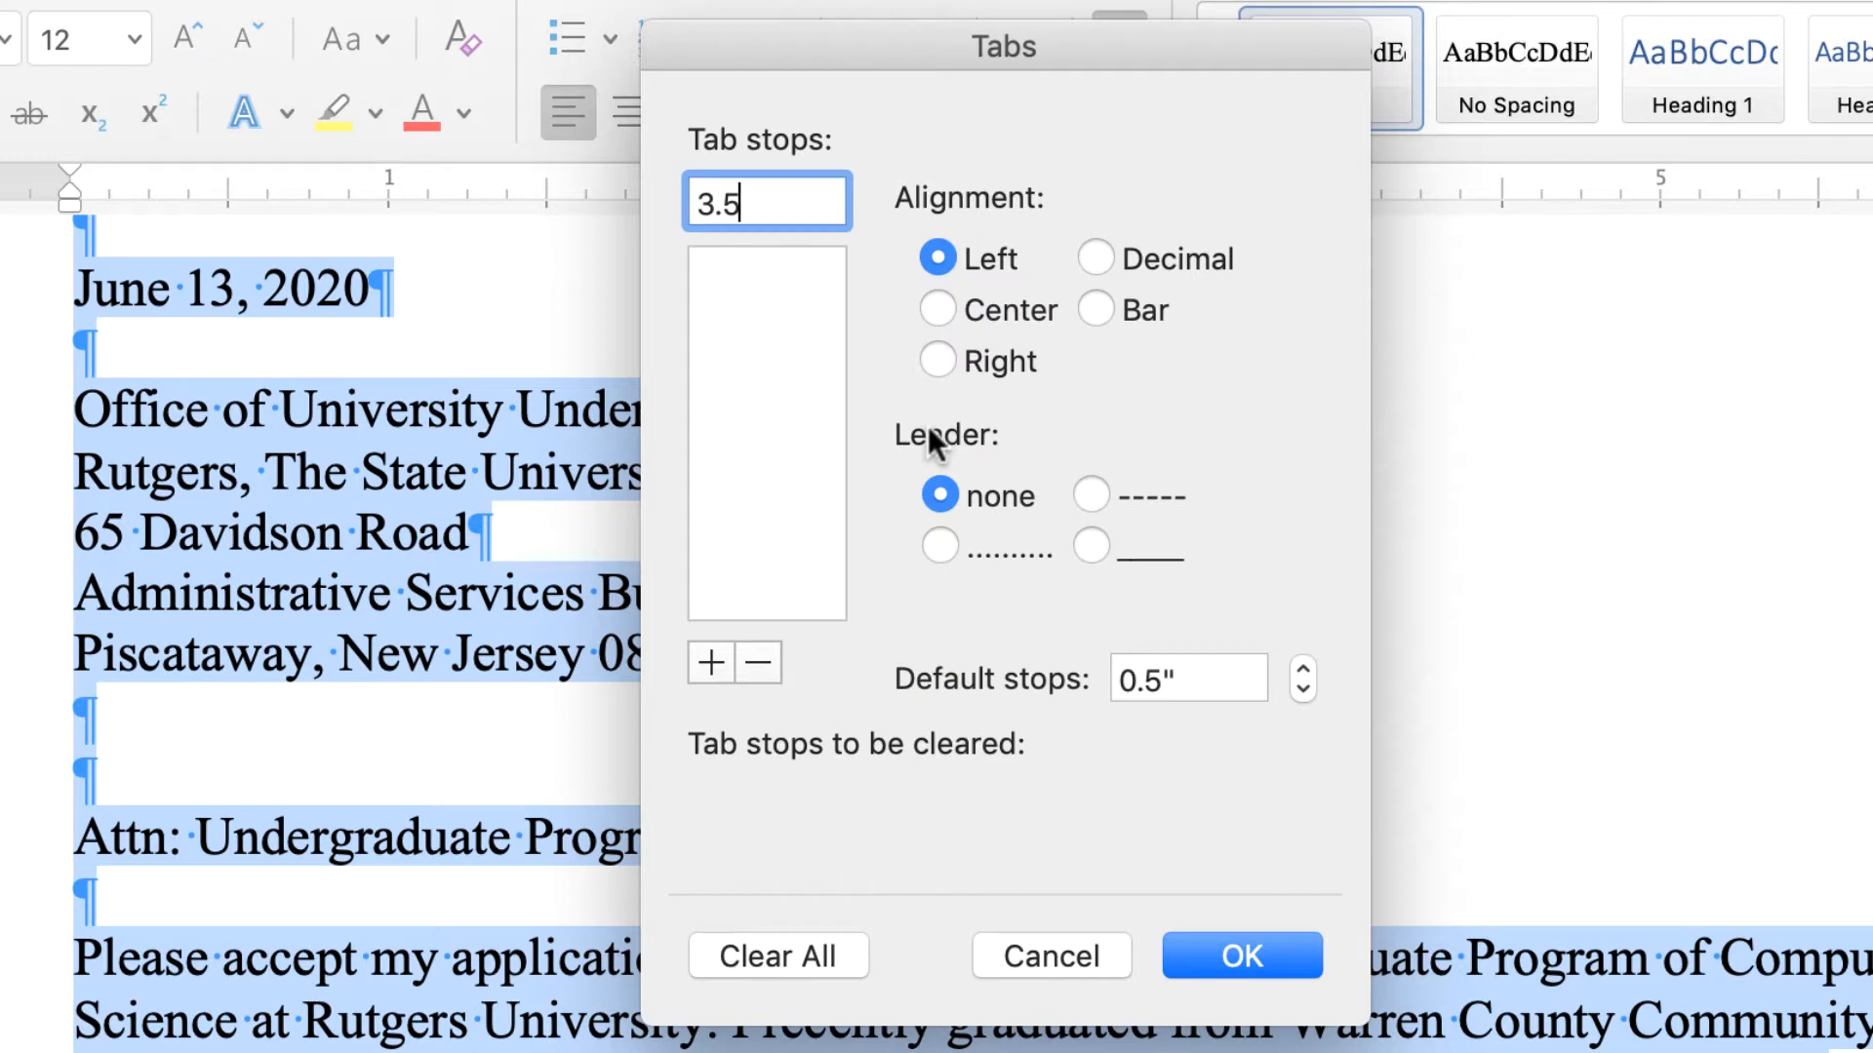
left_click(710, 663)
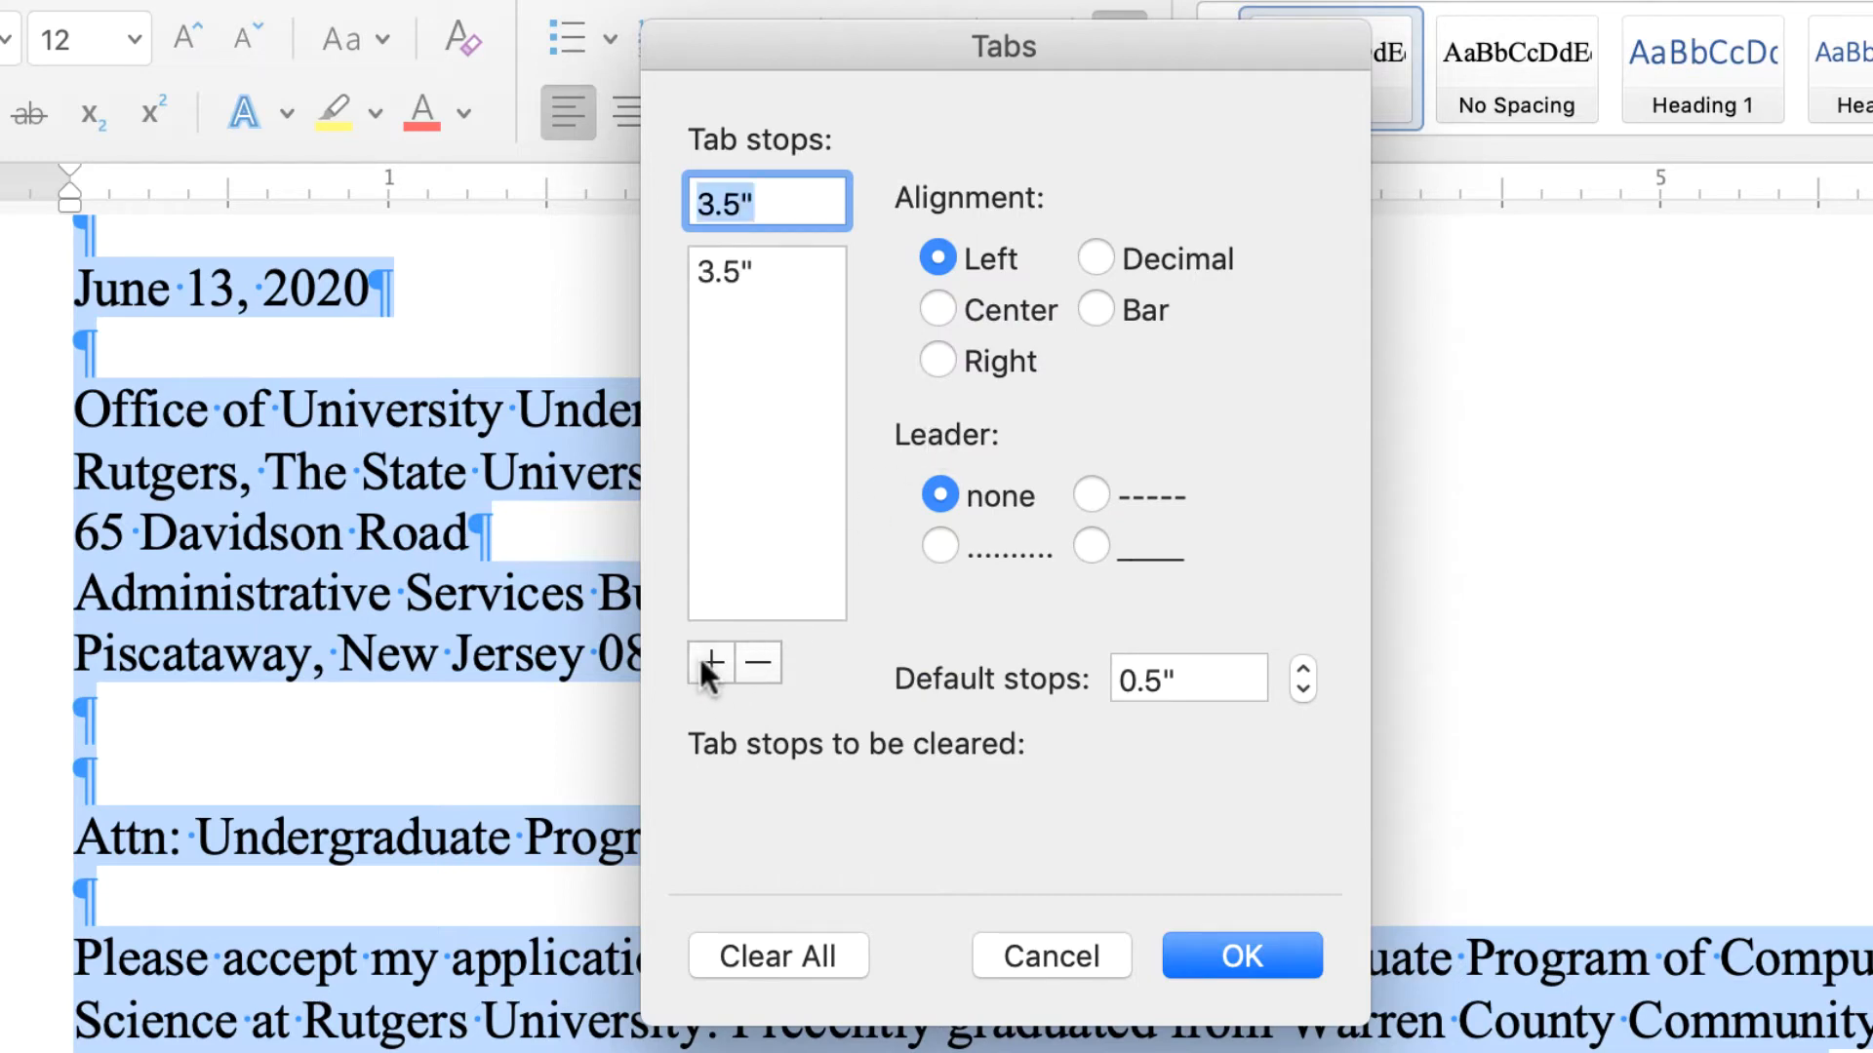
left_click(717, 272)
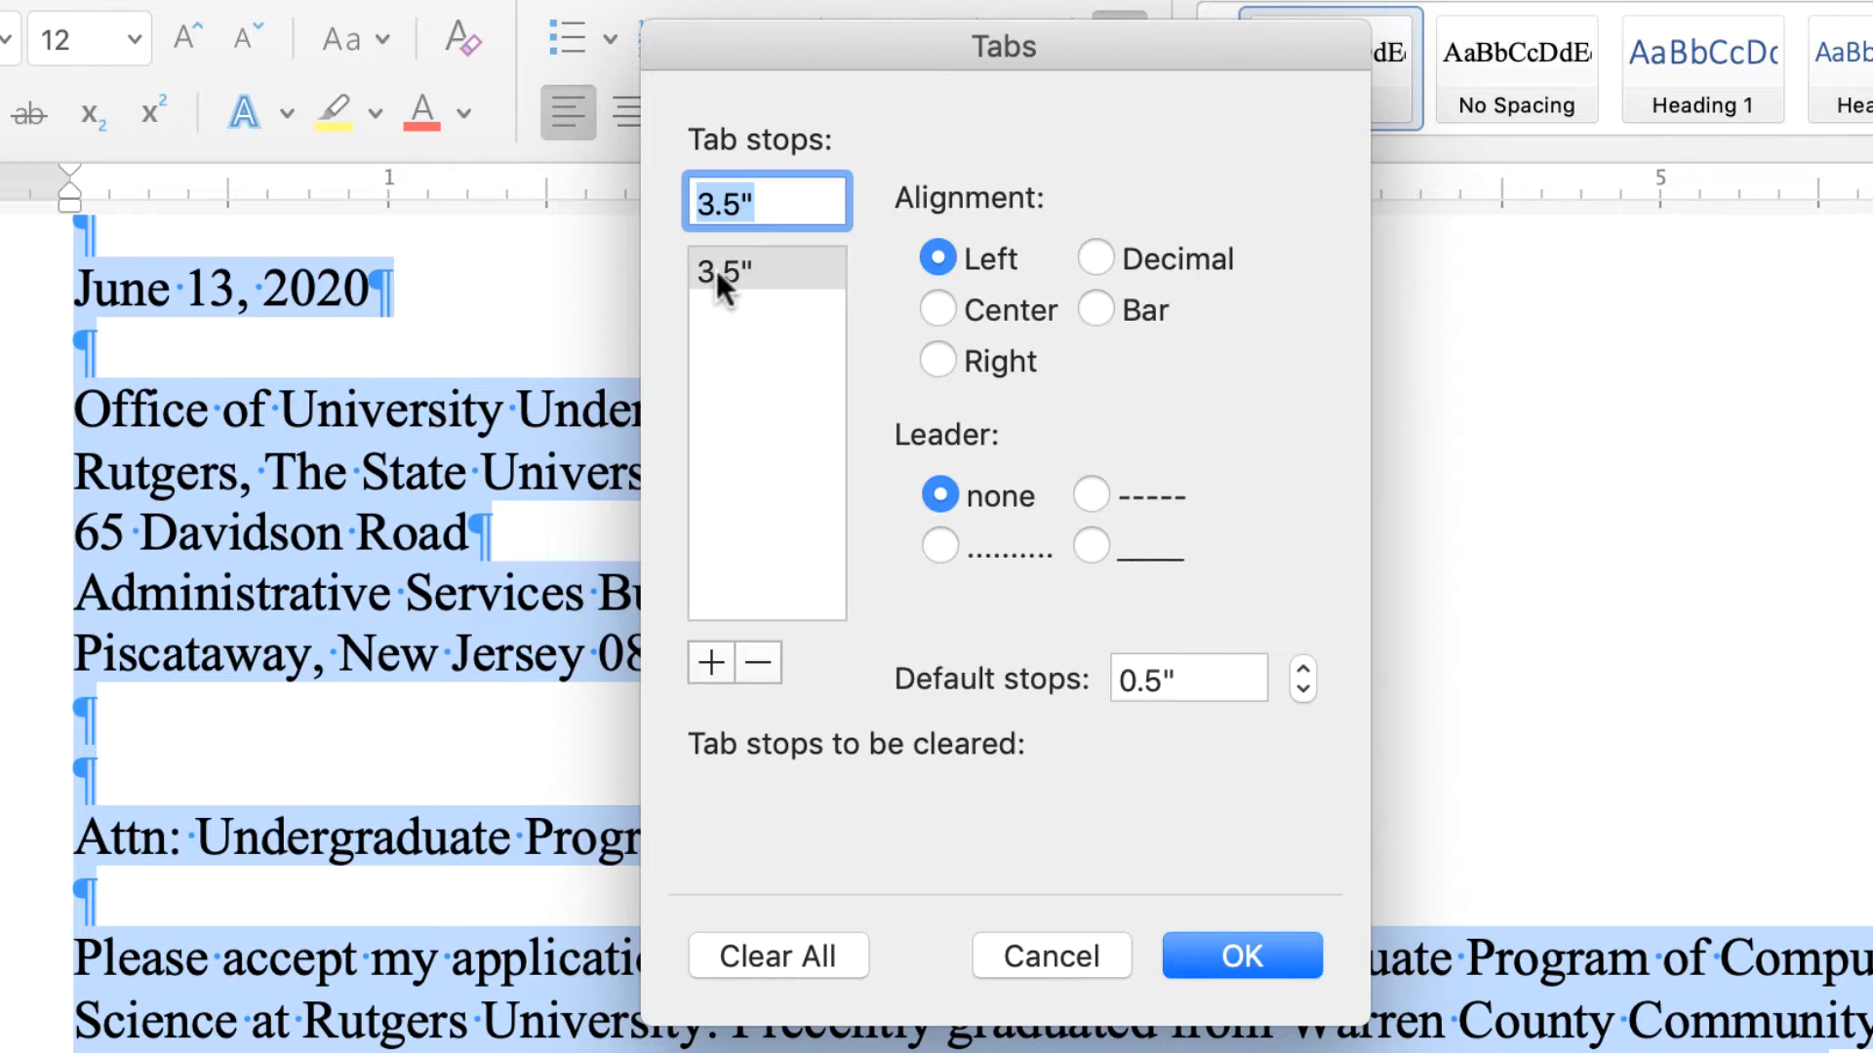
left_click(739, 954)
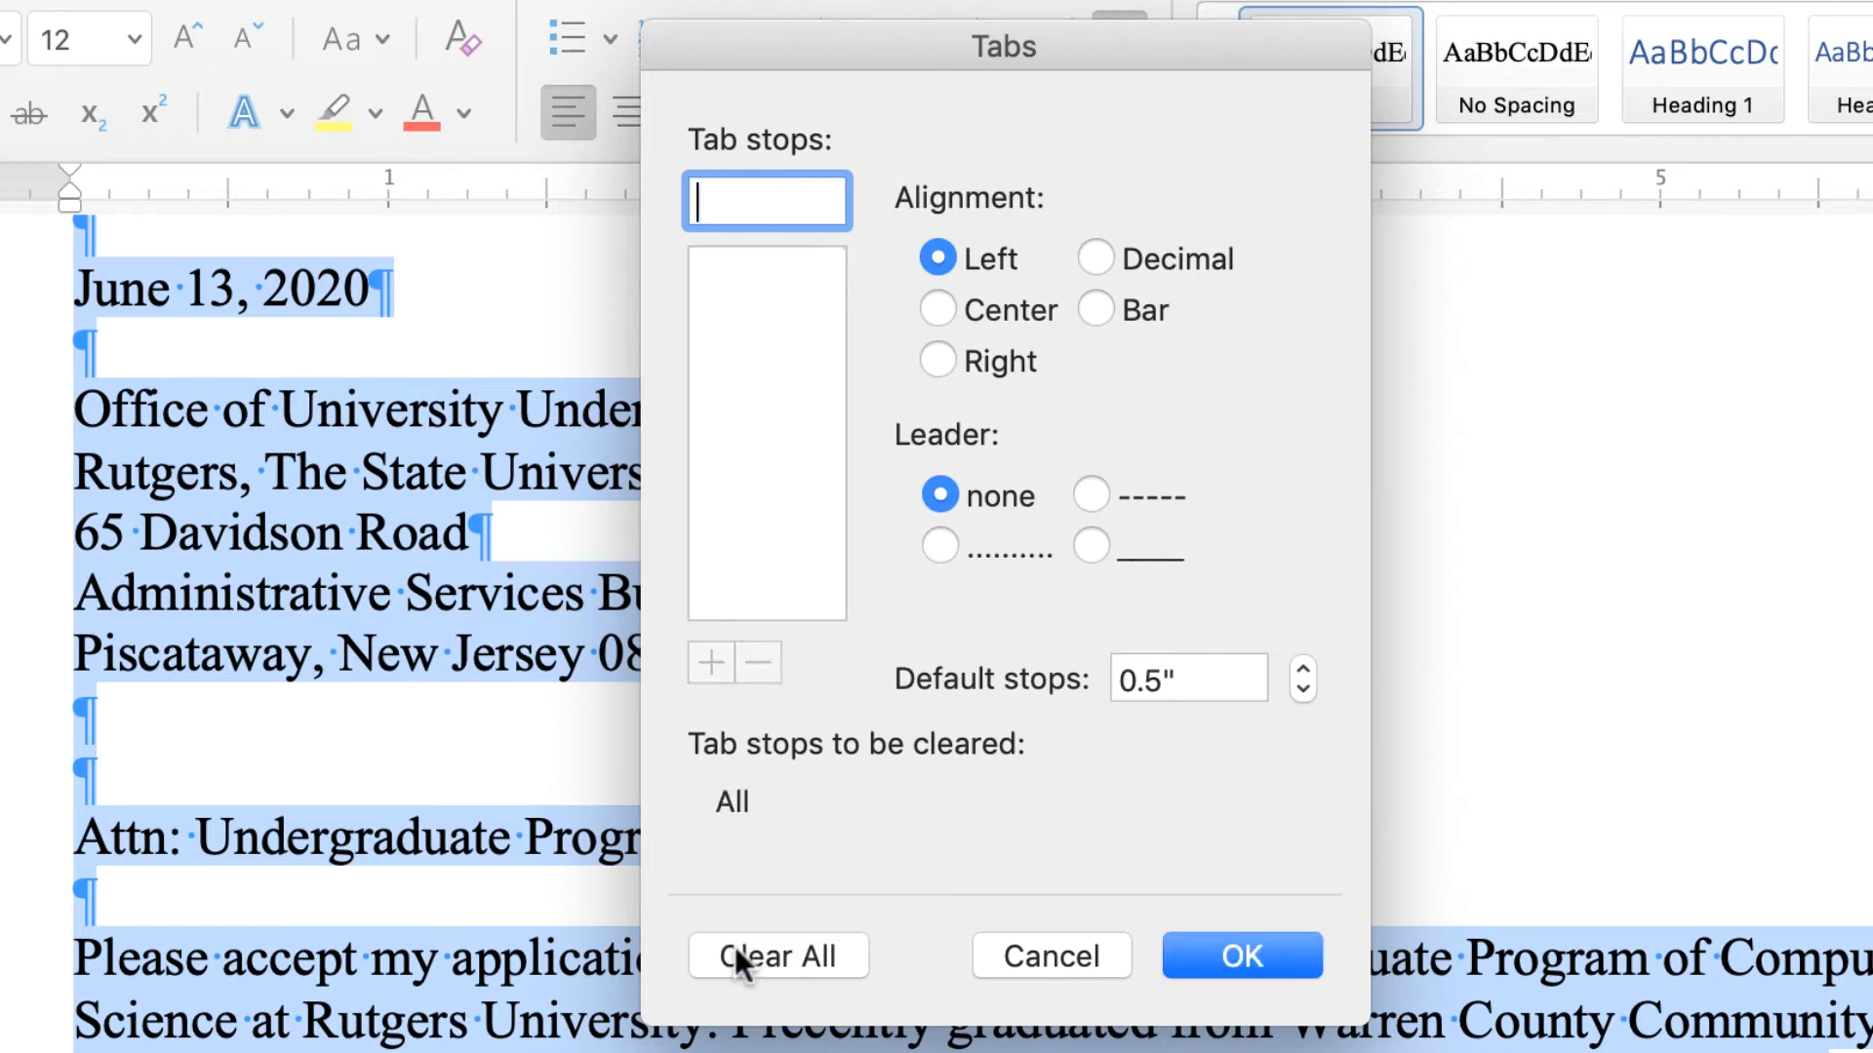
Set a left tab stop at 3.5" with no leader for the whole letter and apply it
type("3.5")
left_click(710, 661)
left_click(1274, 949)
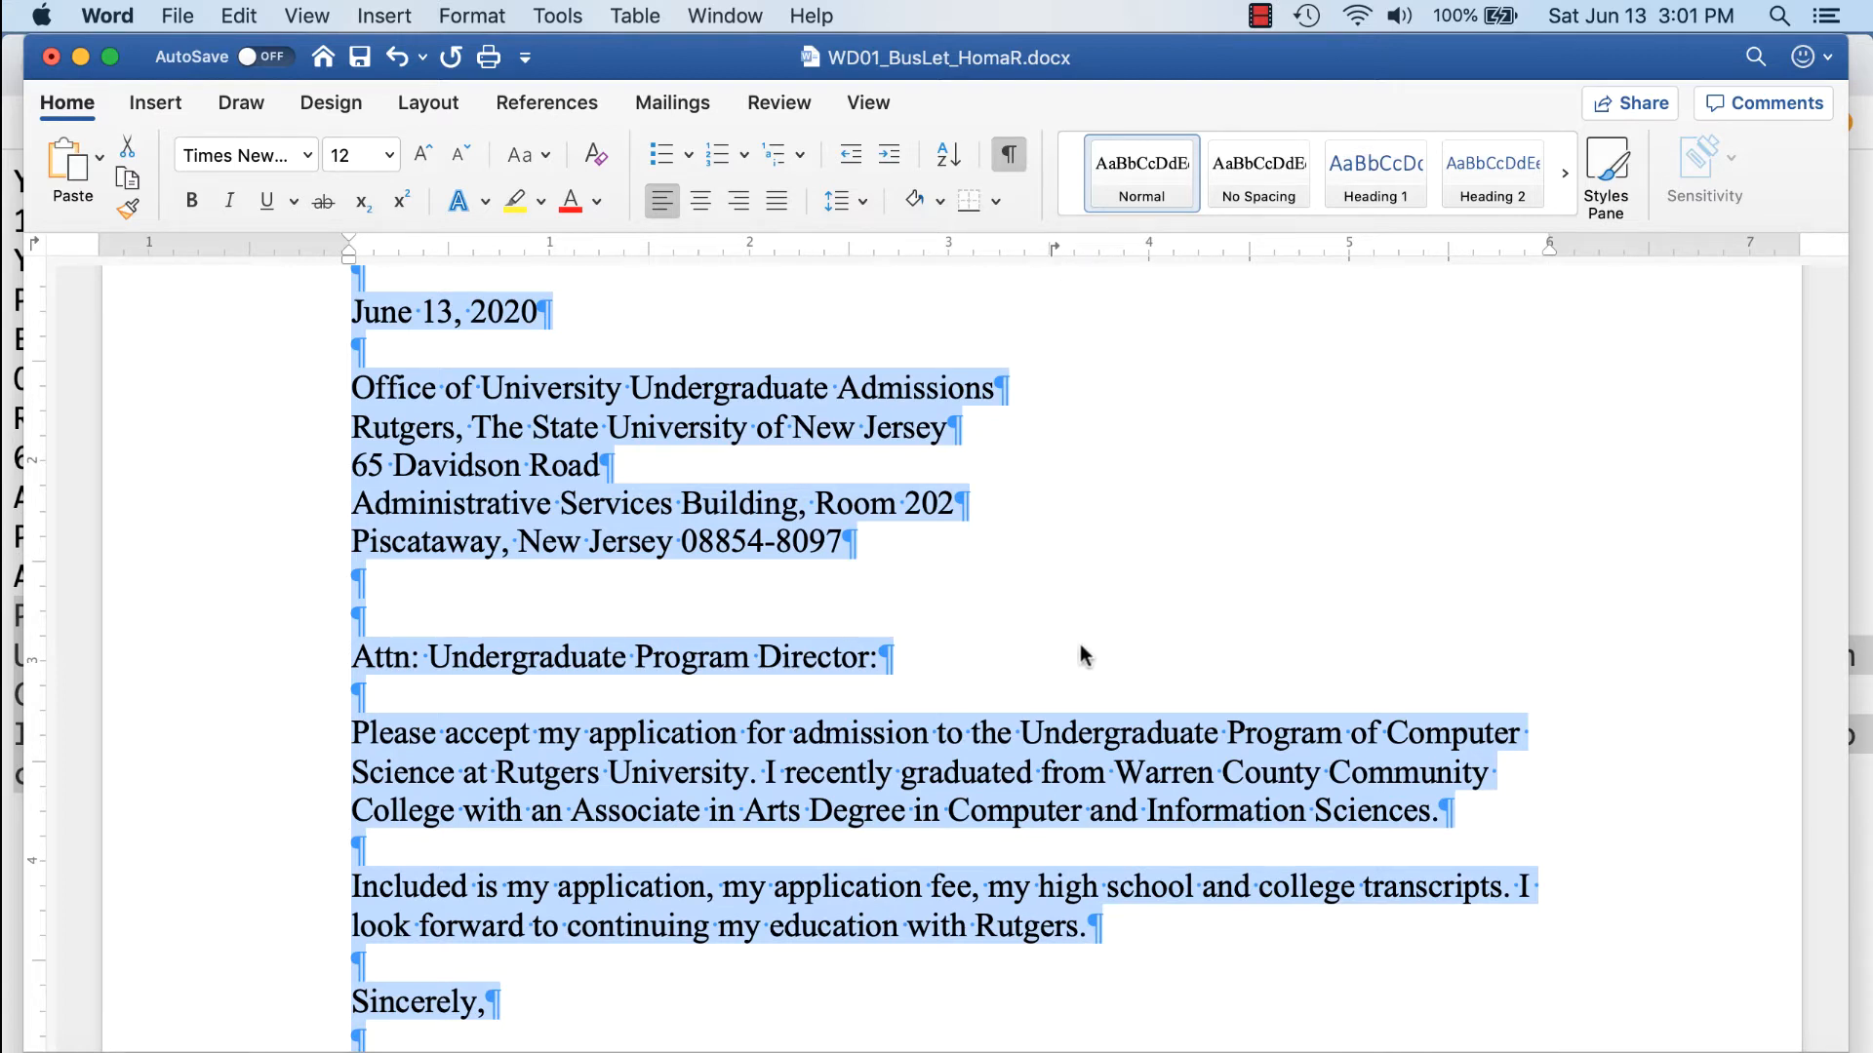
Indent the date line below the return address to the 3.5" tab stop
left_click(972, 595)
scroll(660, 418, "up", 5)
left_click(356, 531)
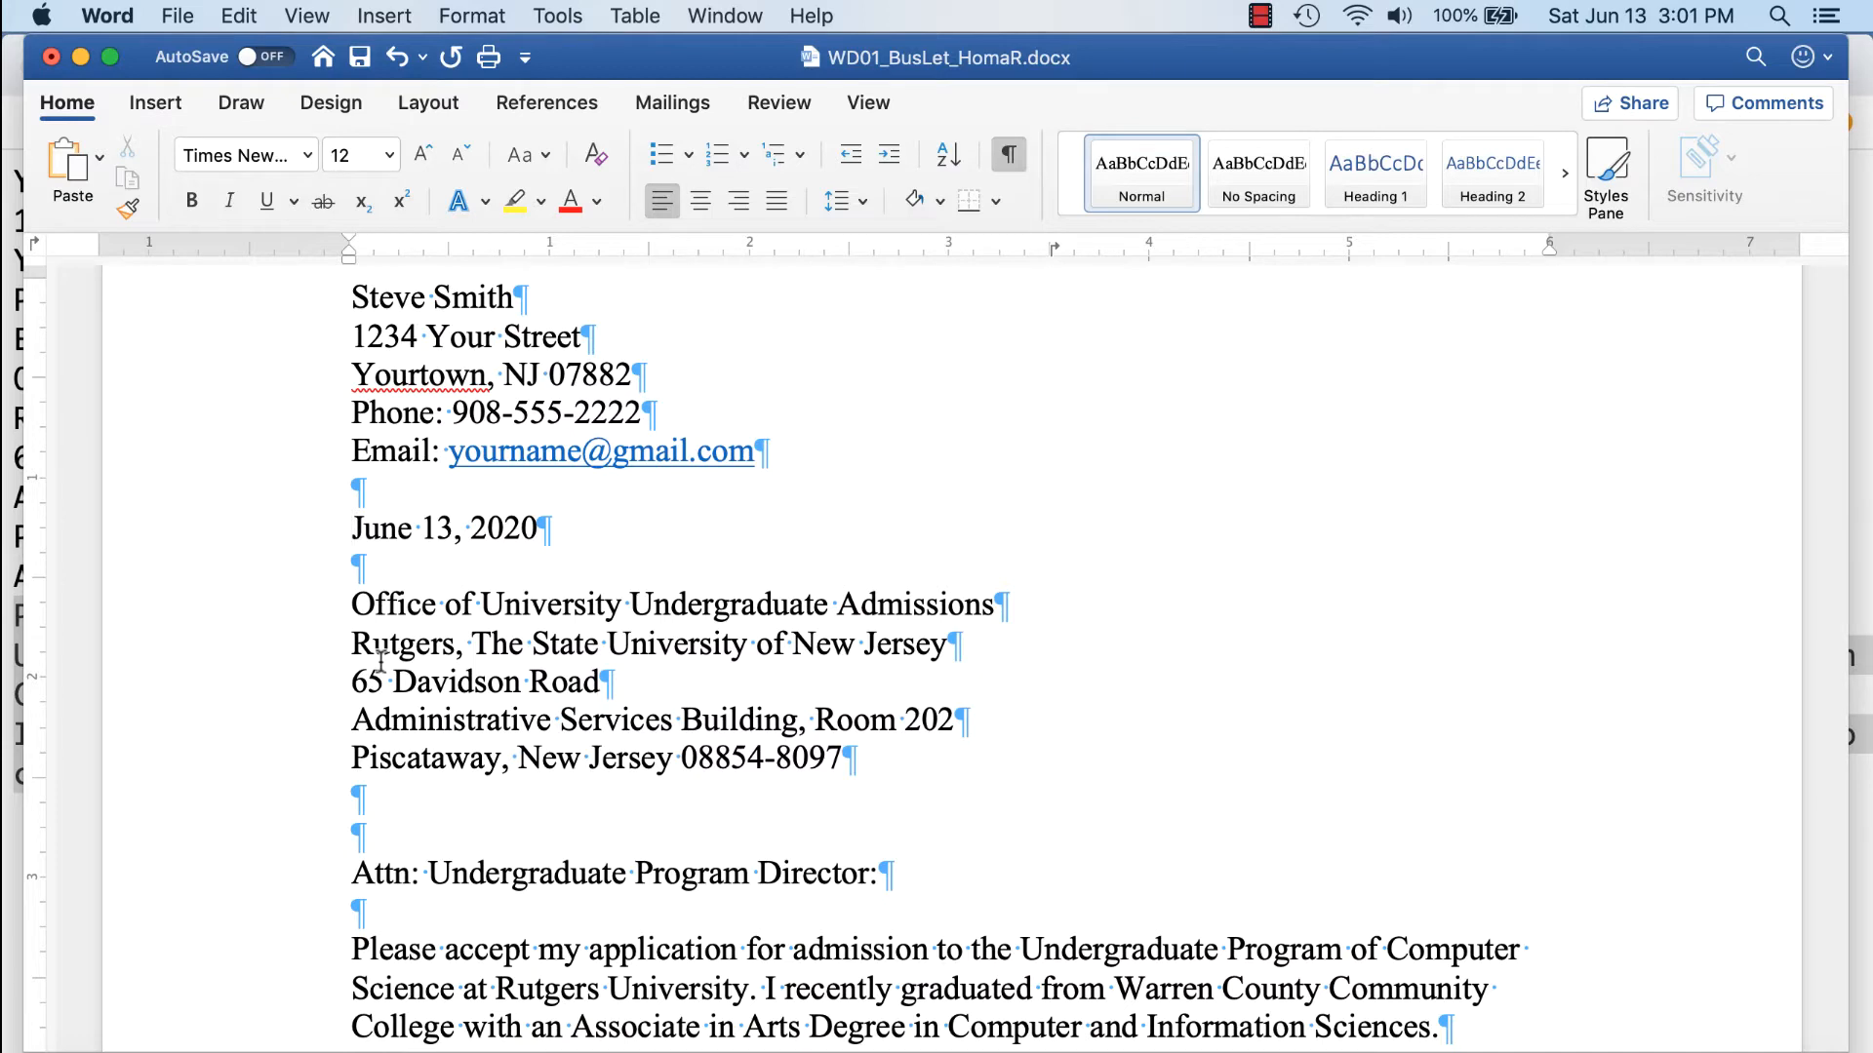
key("Tab")
Indent the closing "Sincerely," and the signature line to the 3.5" tab stop
scroll(523, 535, "down", 5)
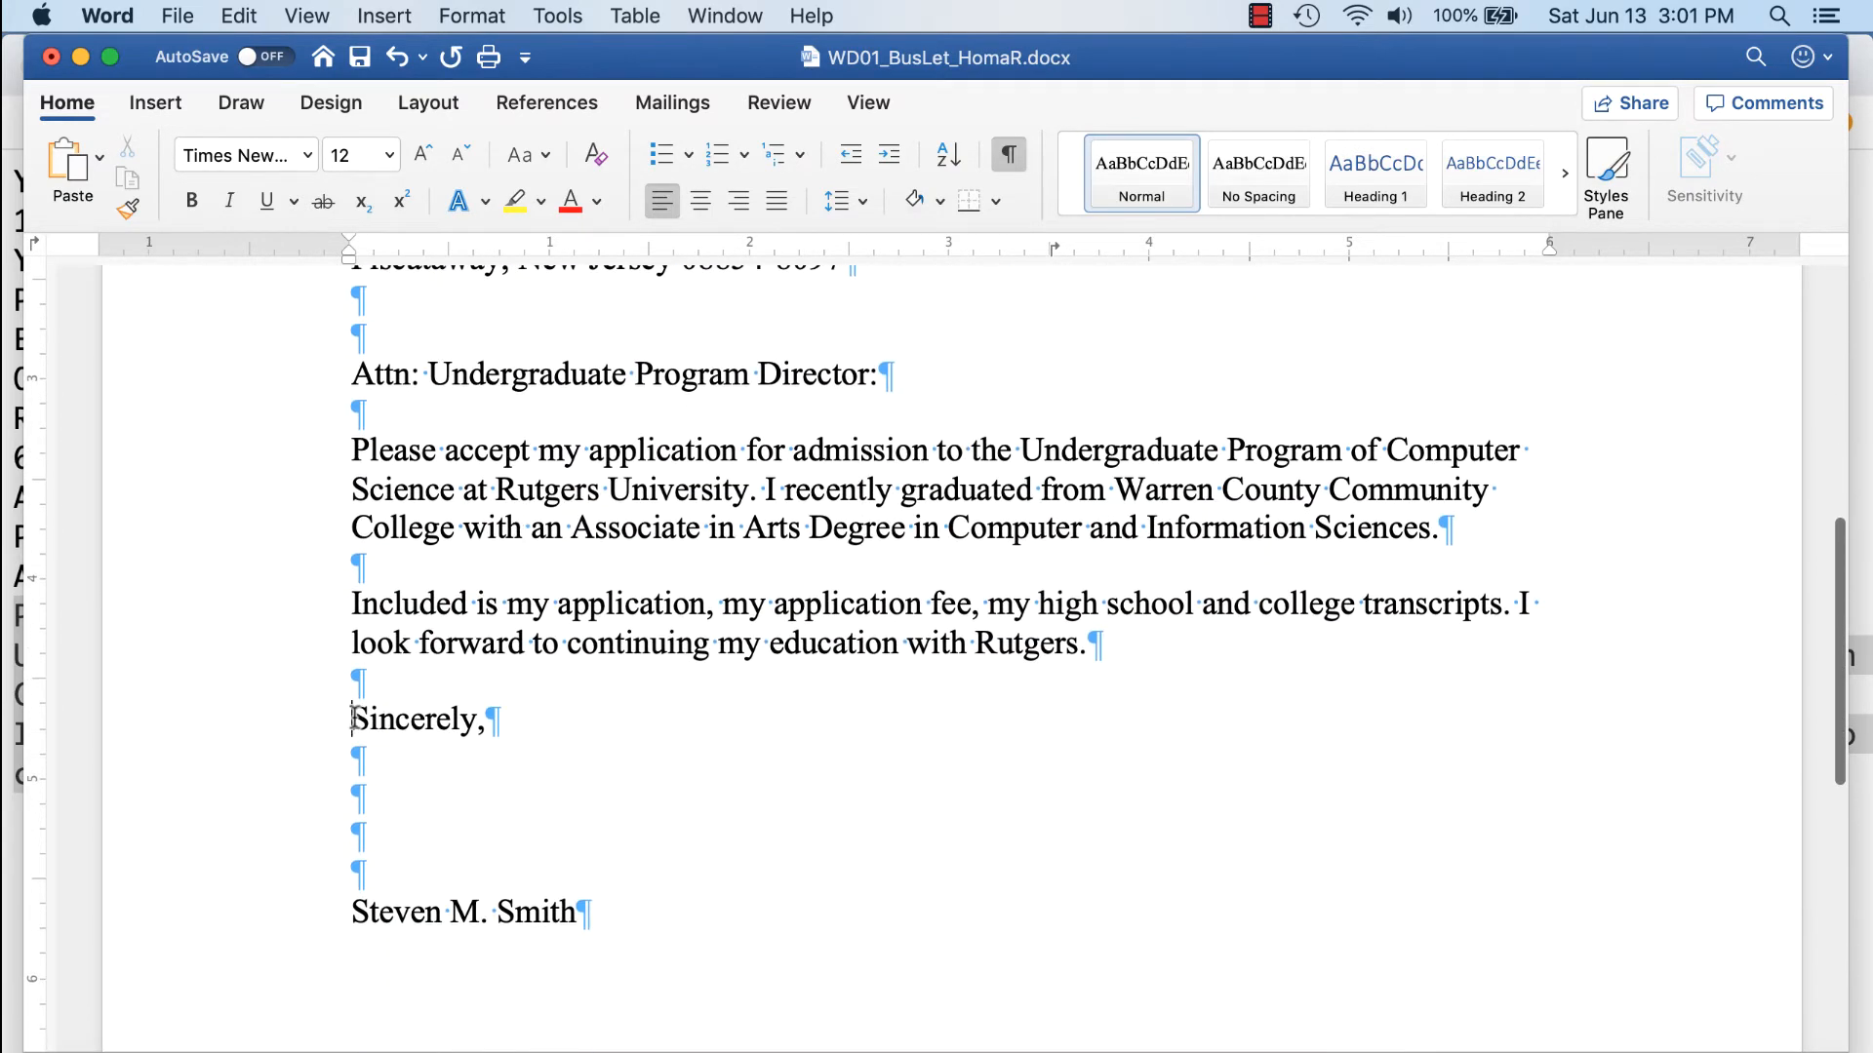
left_click(352, 719)
key("Tab")
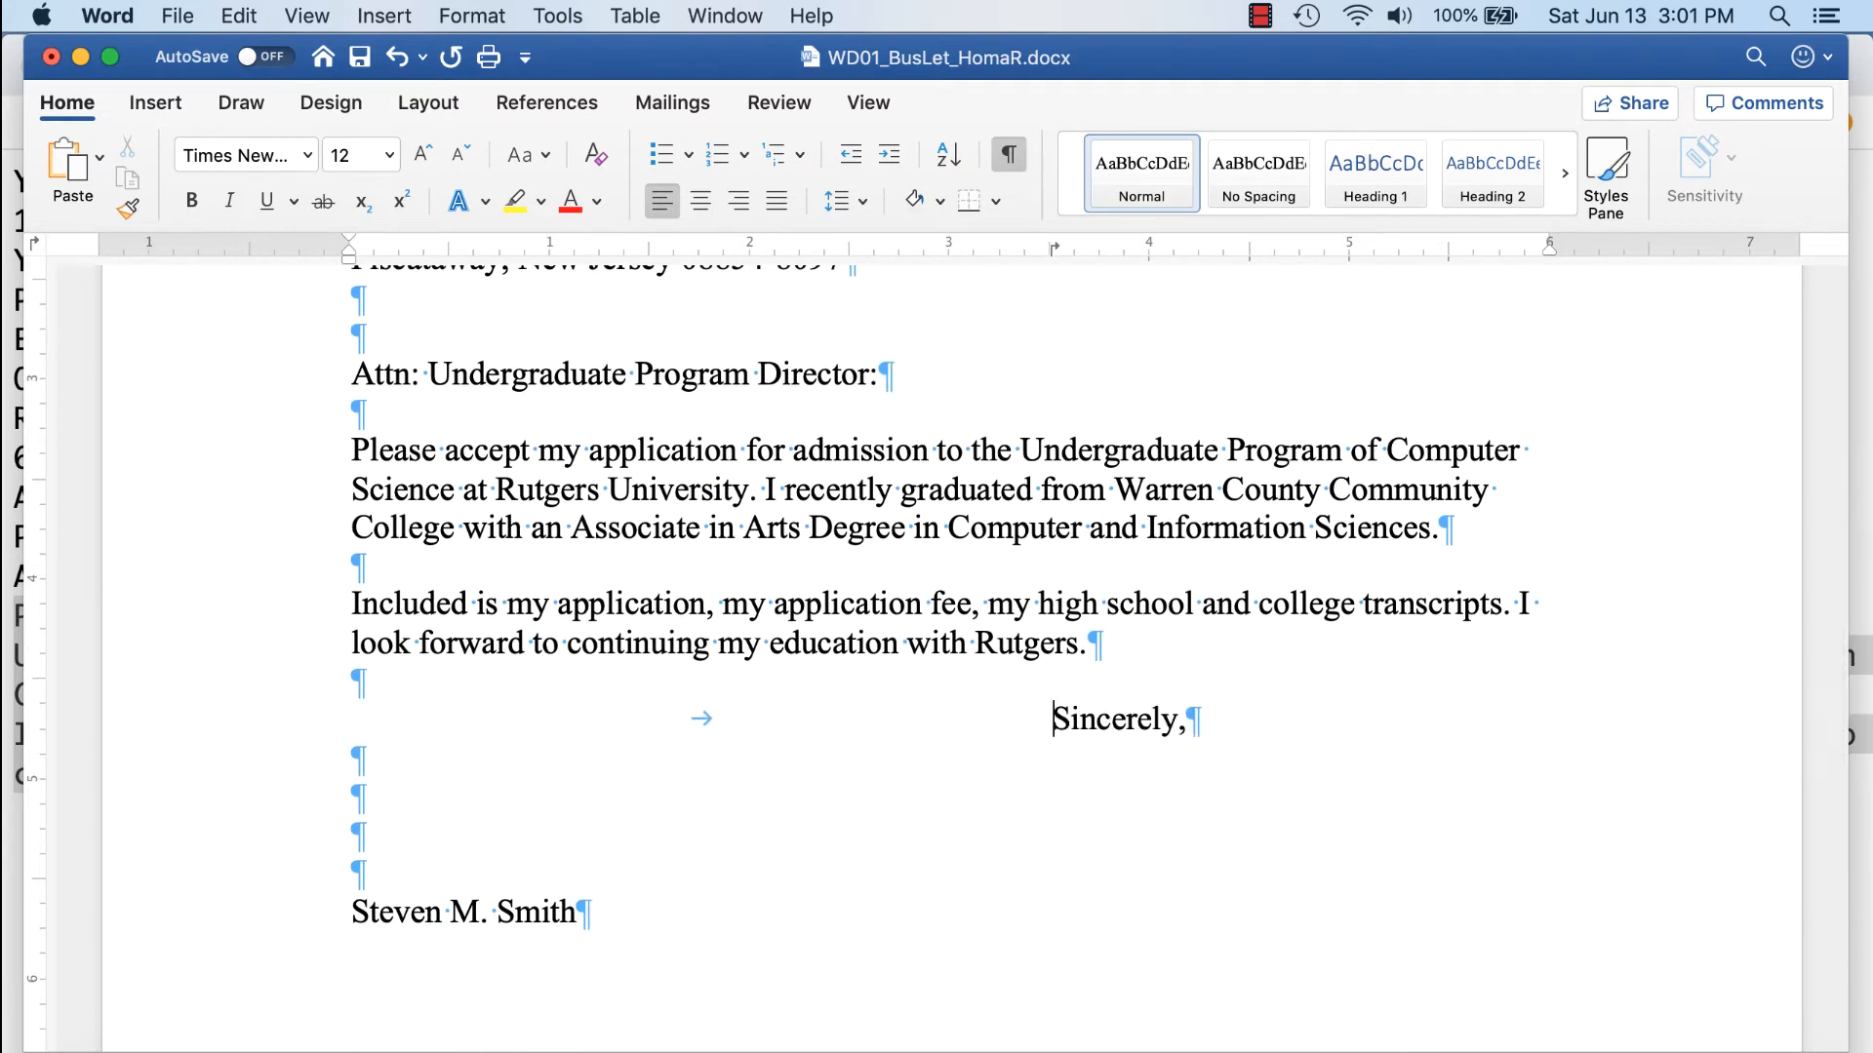
left_click(353, 912)
key("Tab")
Review the 3.5" tab marker across the selected letter and the alignment of the date, closing and signature line
scroll(757, 832, "up", 4)
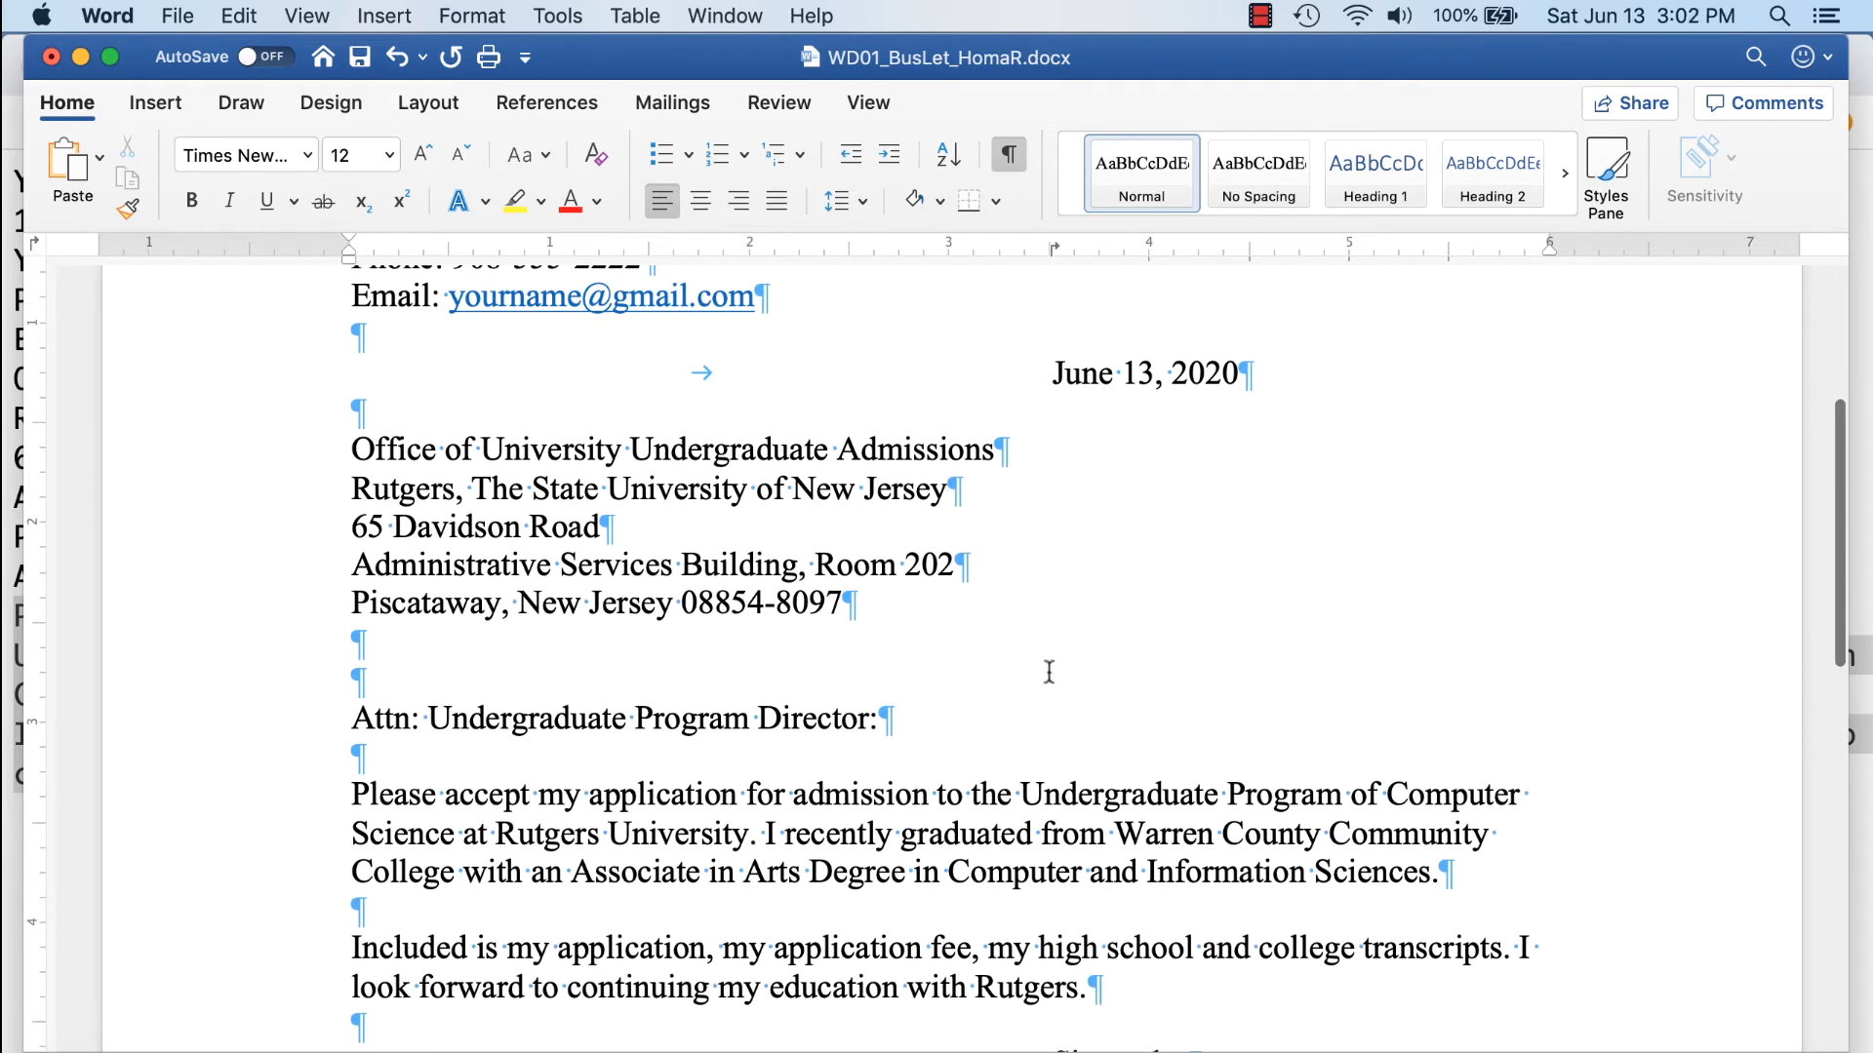
mouse_move(1053, 246)
left_mouse_down()
mouse_move(966, 249)
mouse_move(1049, 249)
left_mouse_up()
key("super+a")
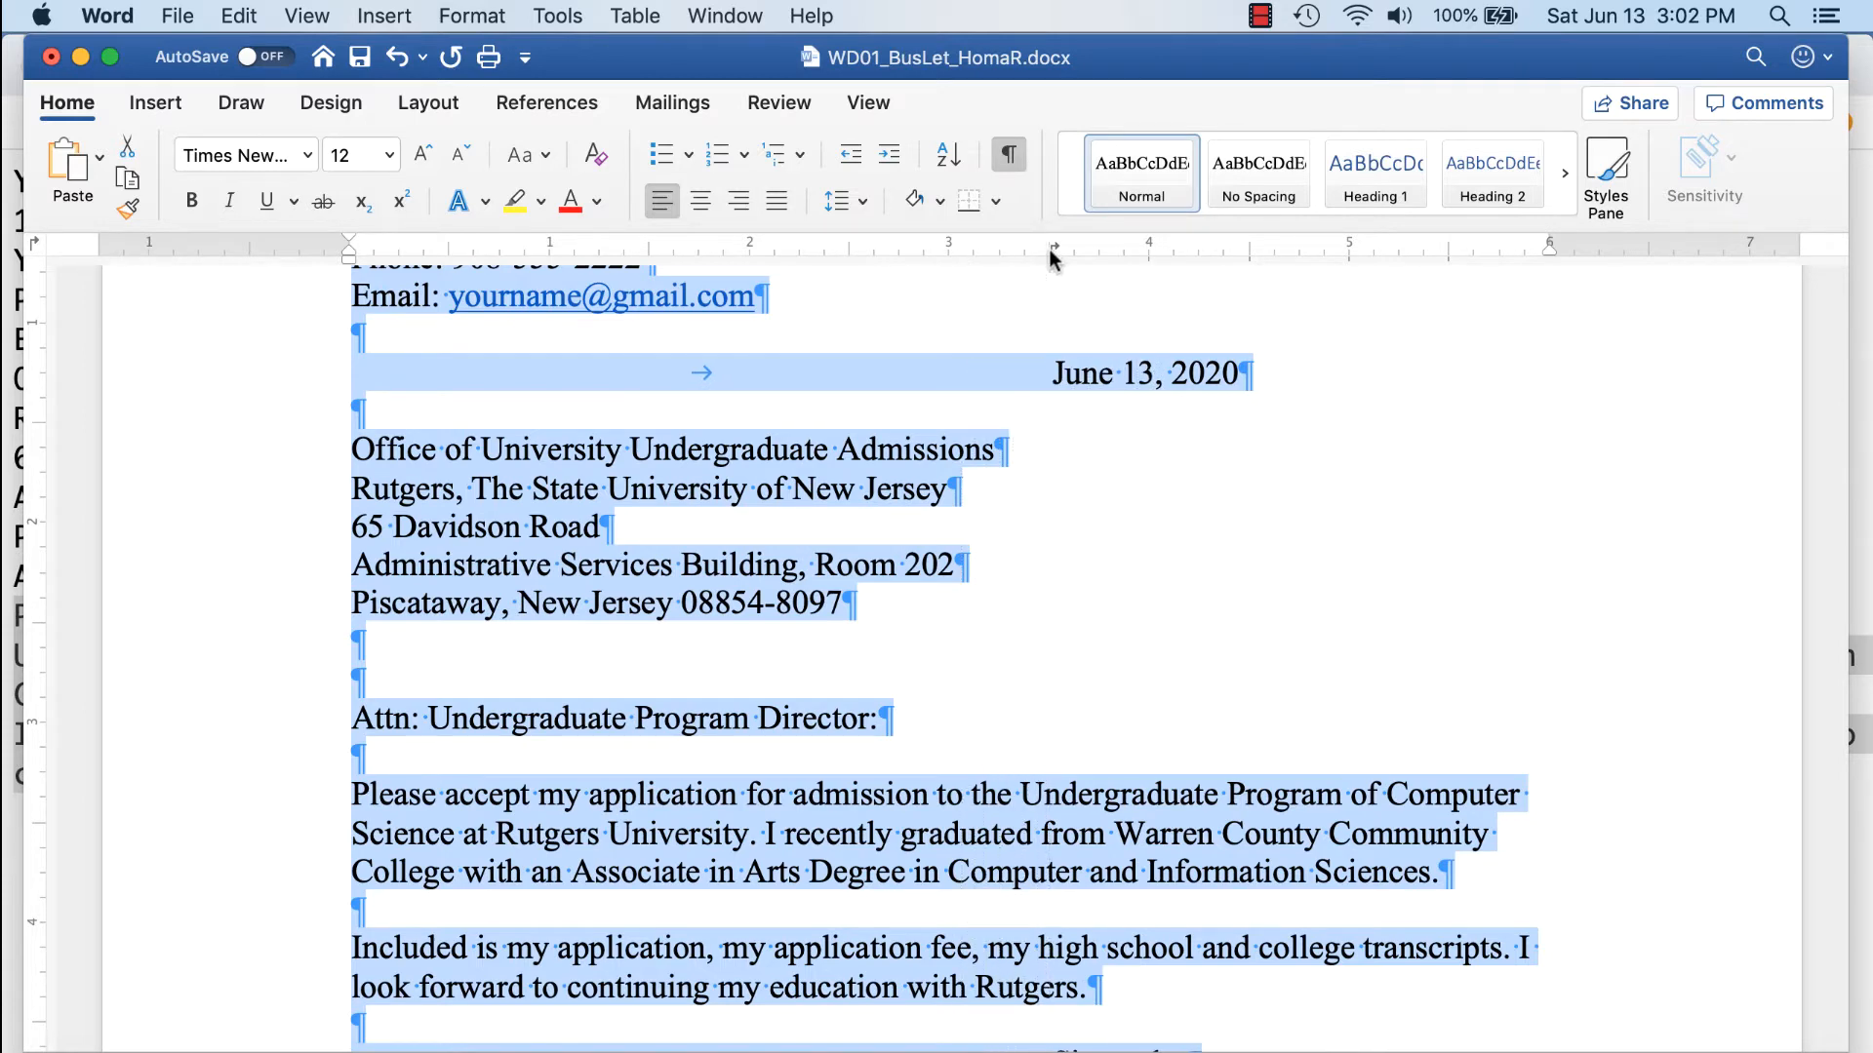
scroll(1145, 529, "down", 5)
scroll(1145, 529, "down", 3)
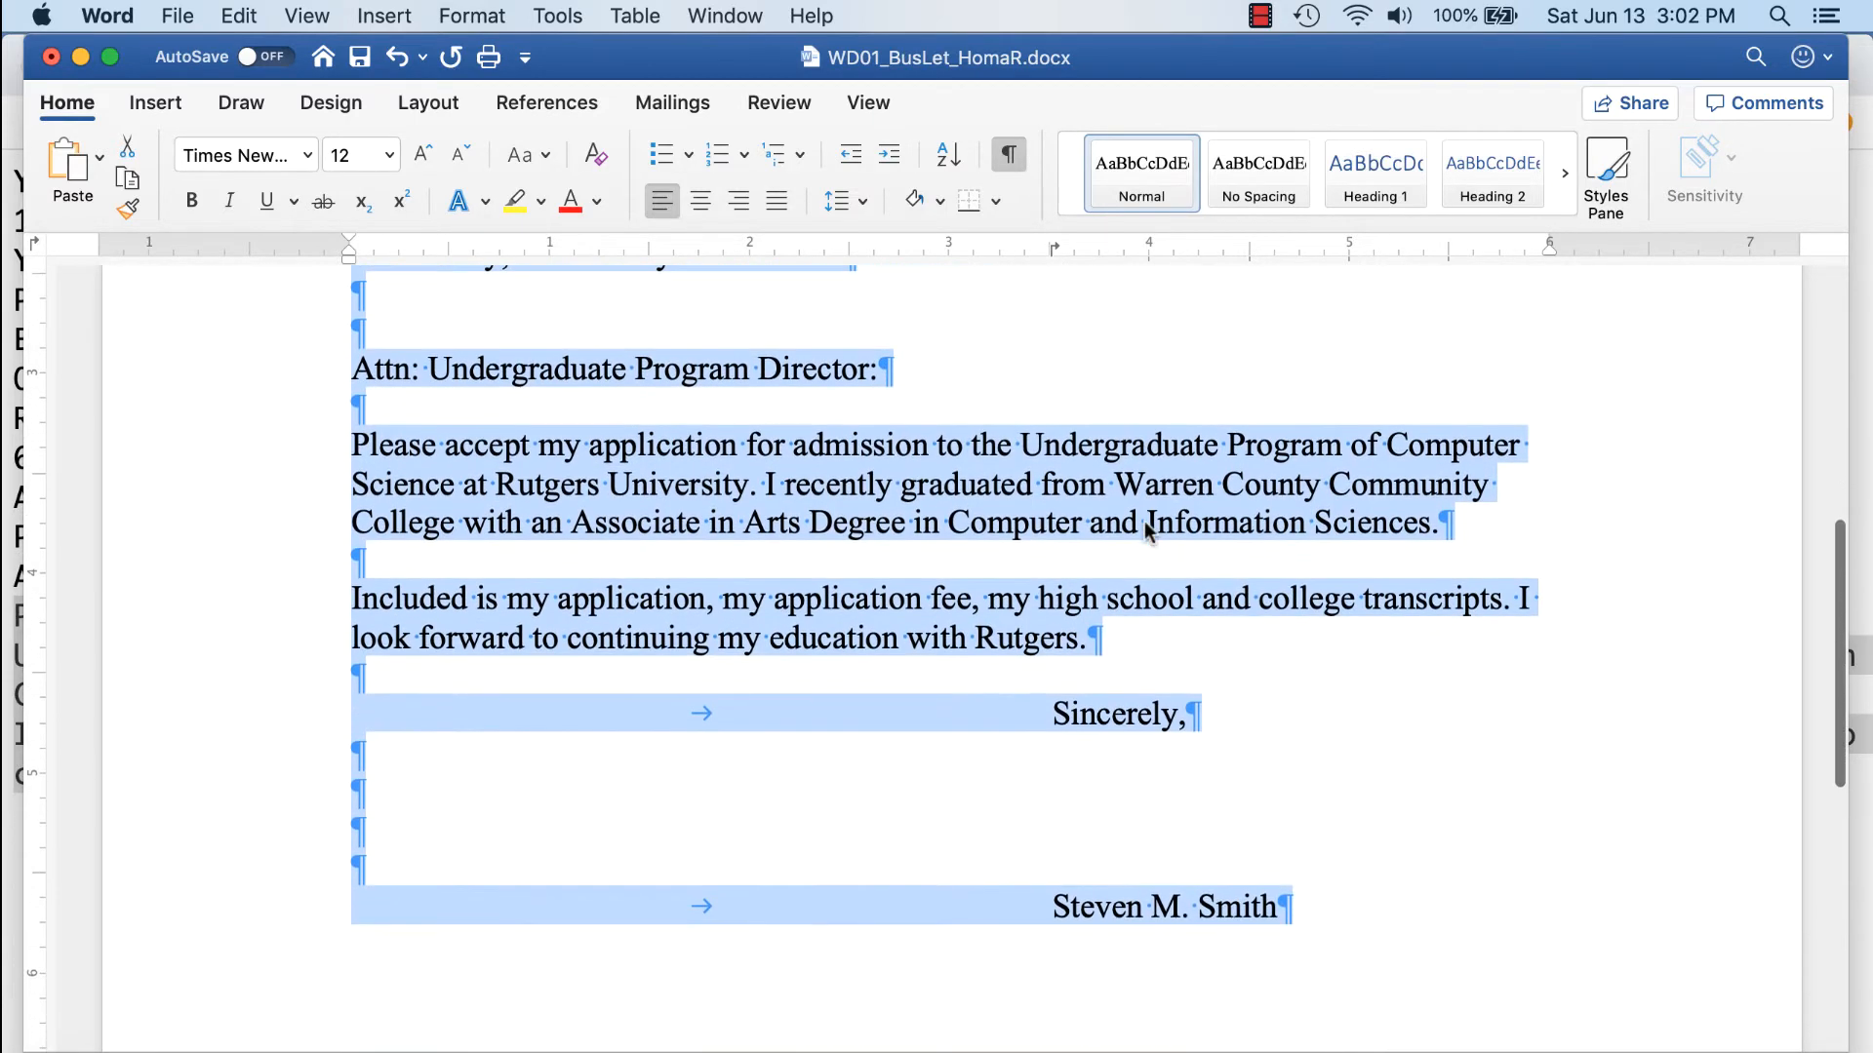
scroll(1146, 530, "up", 5)
scroll(1137, 530, "down", 4)
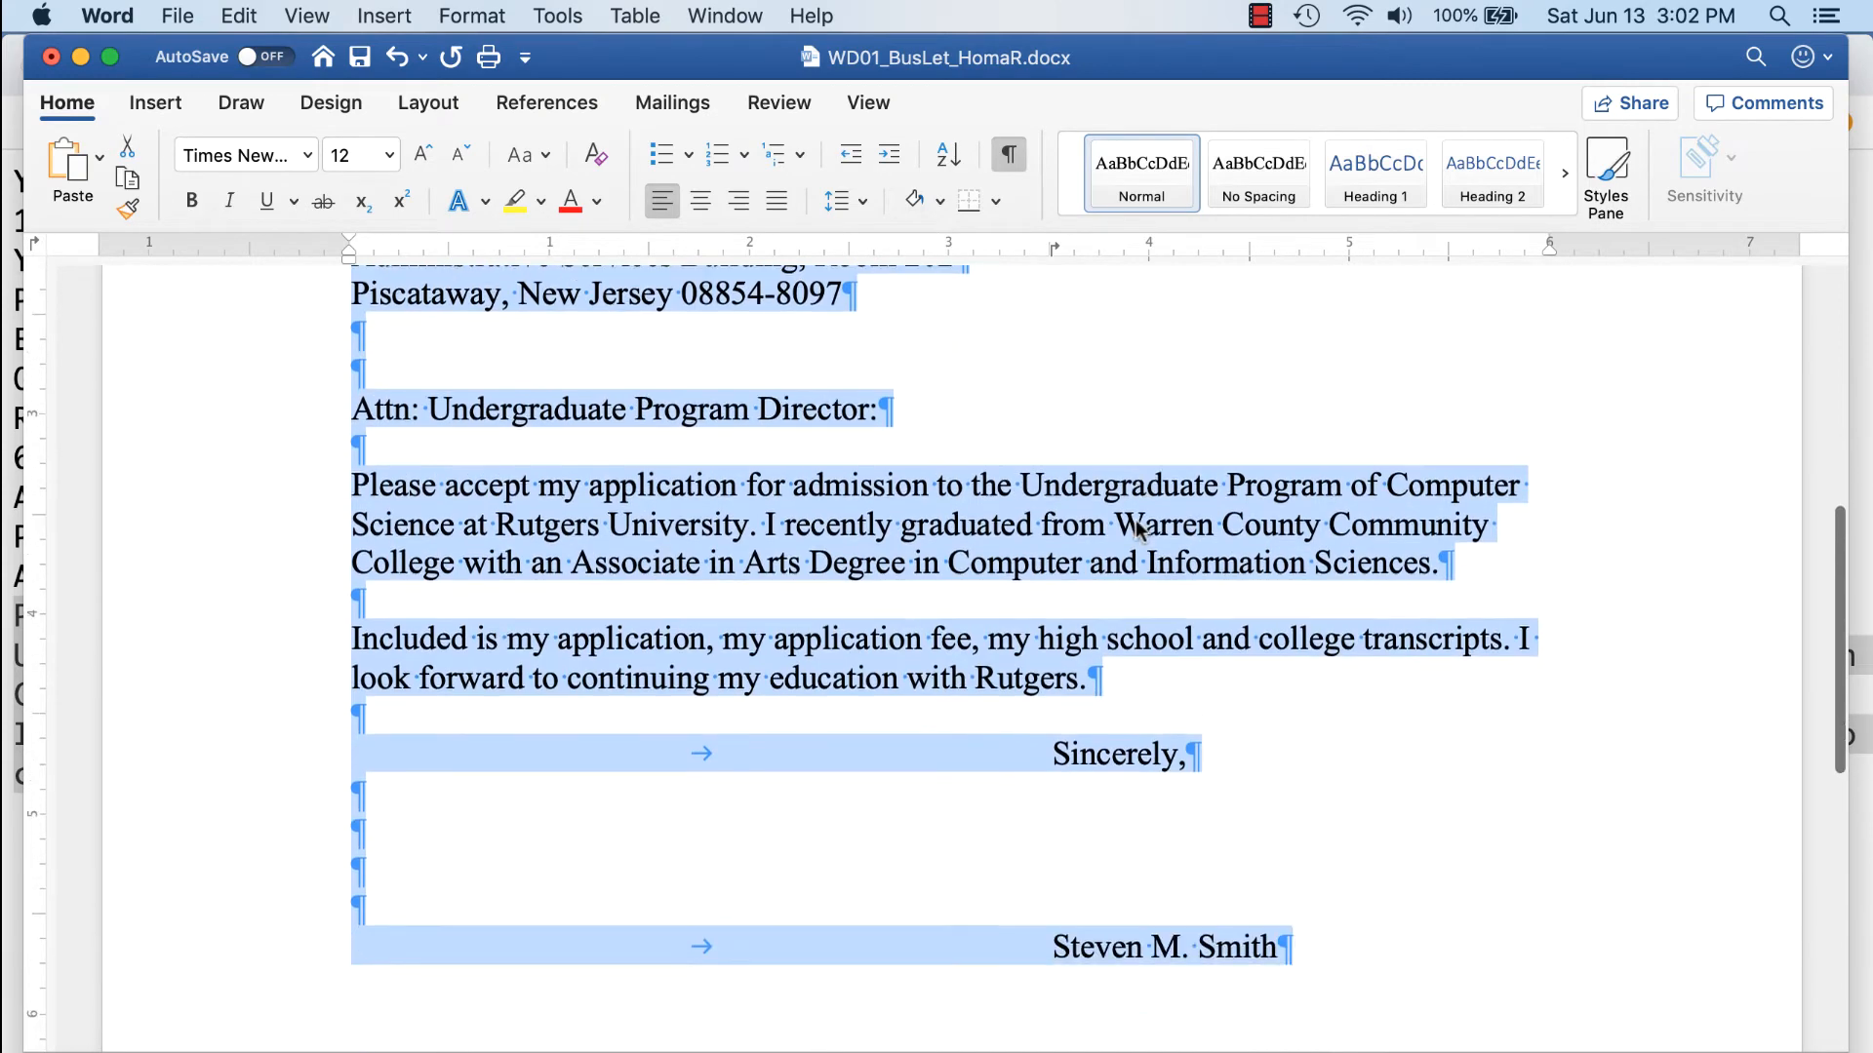
left_click(903, 767)
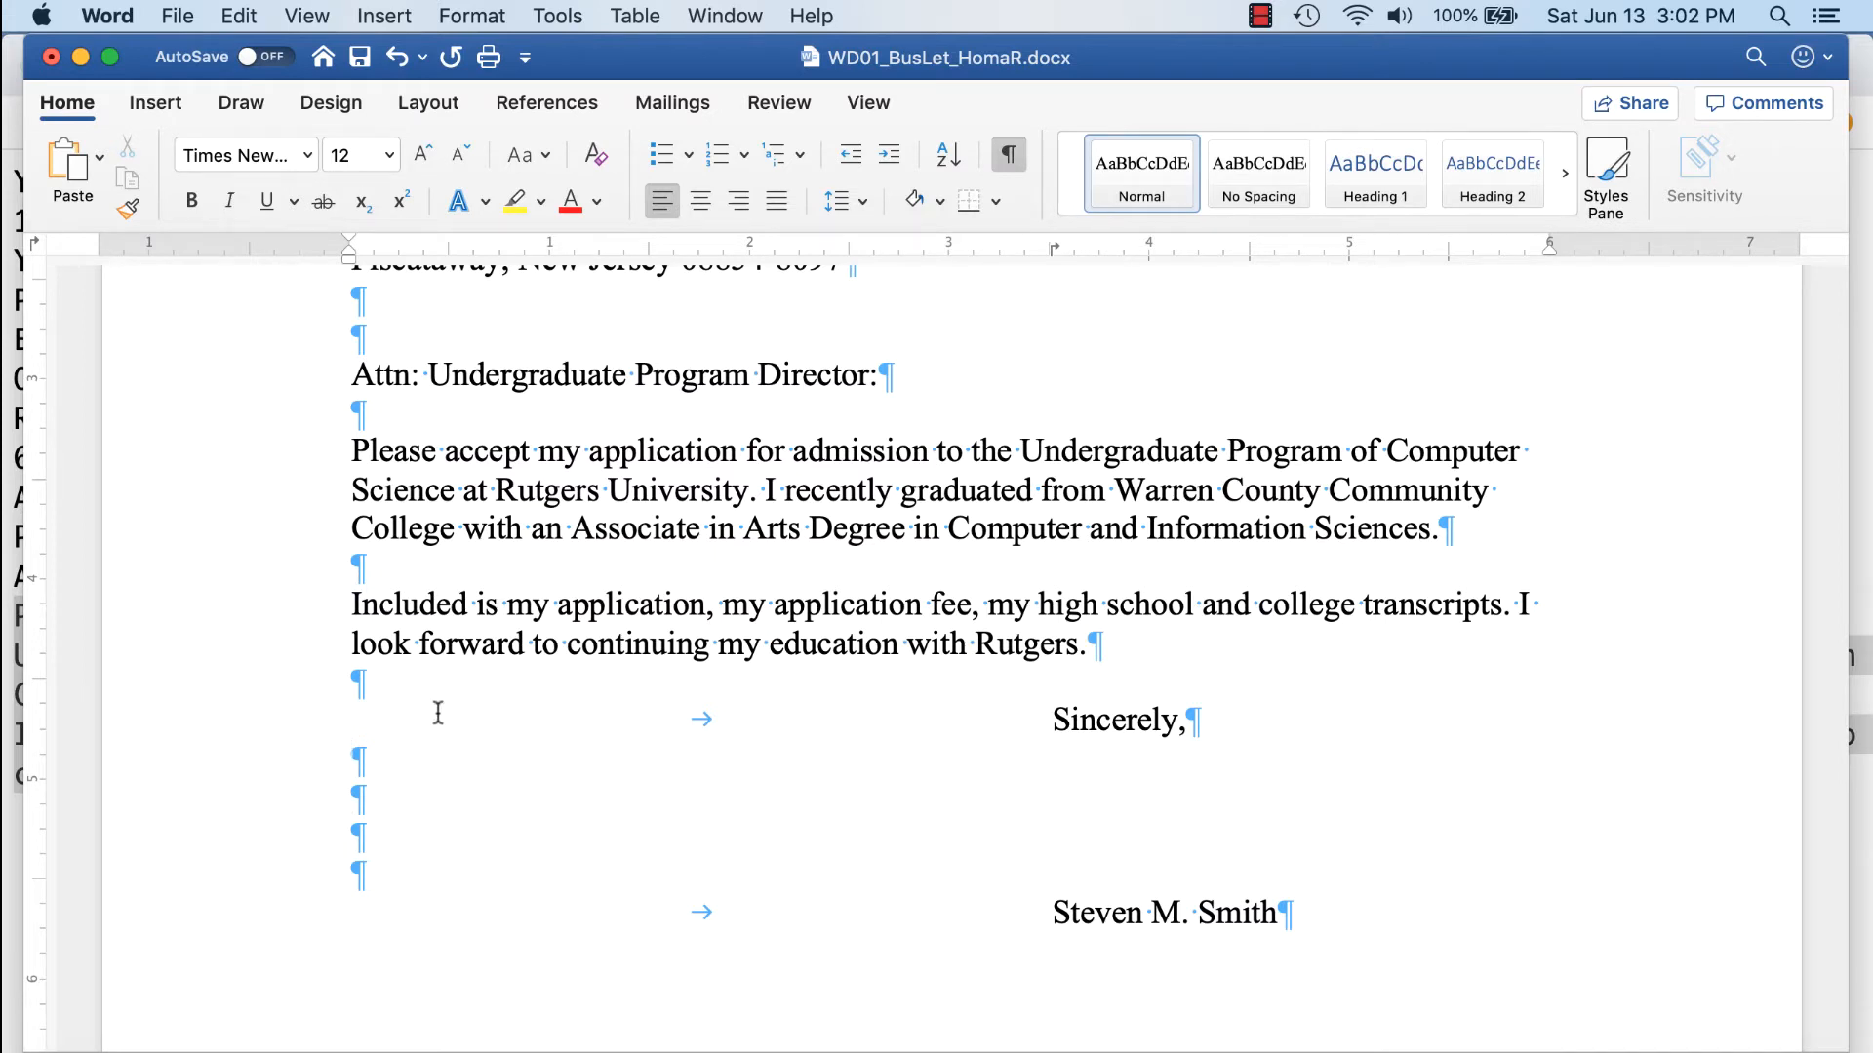
Switch to Chrome, close the business letter text page and examine the signature area in the WD01_BusLetter_DIAGRAM file
left_click(291, 1052)
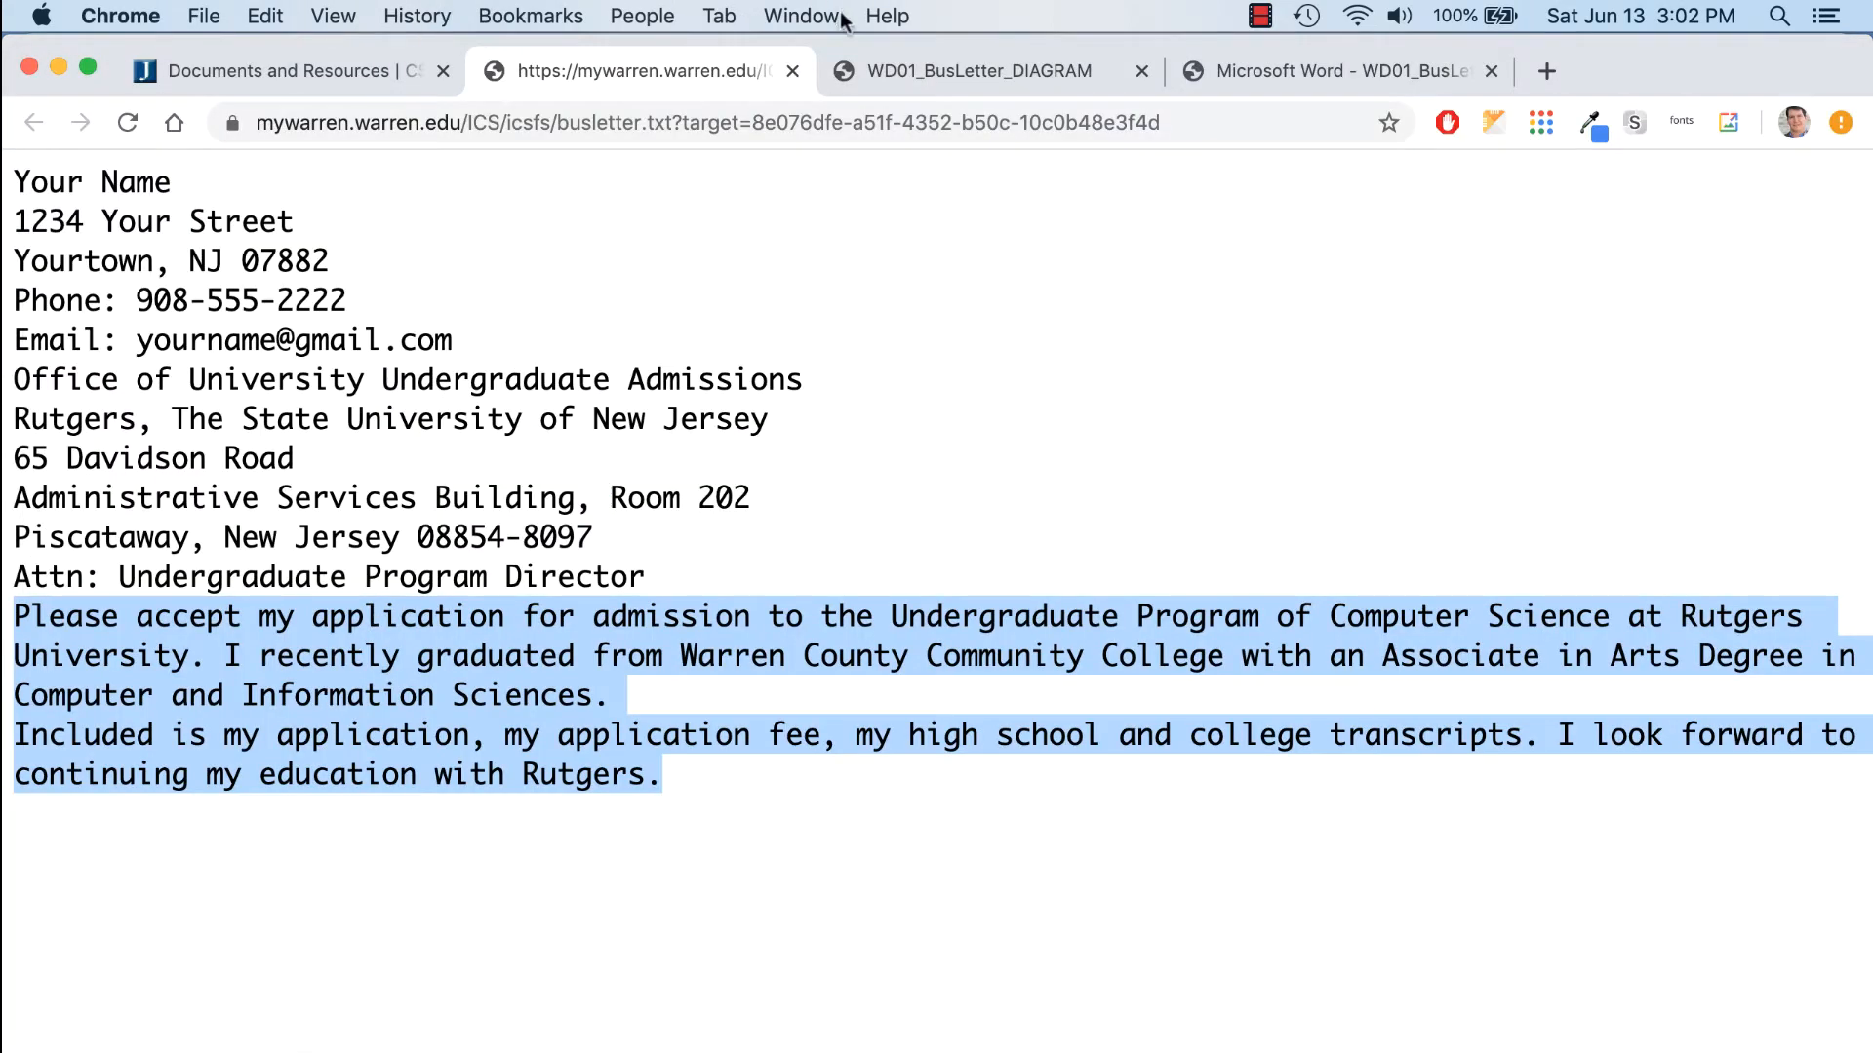
left_click(792, 71)
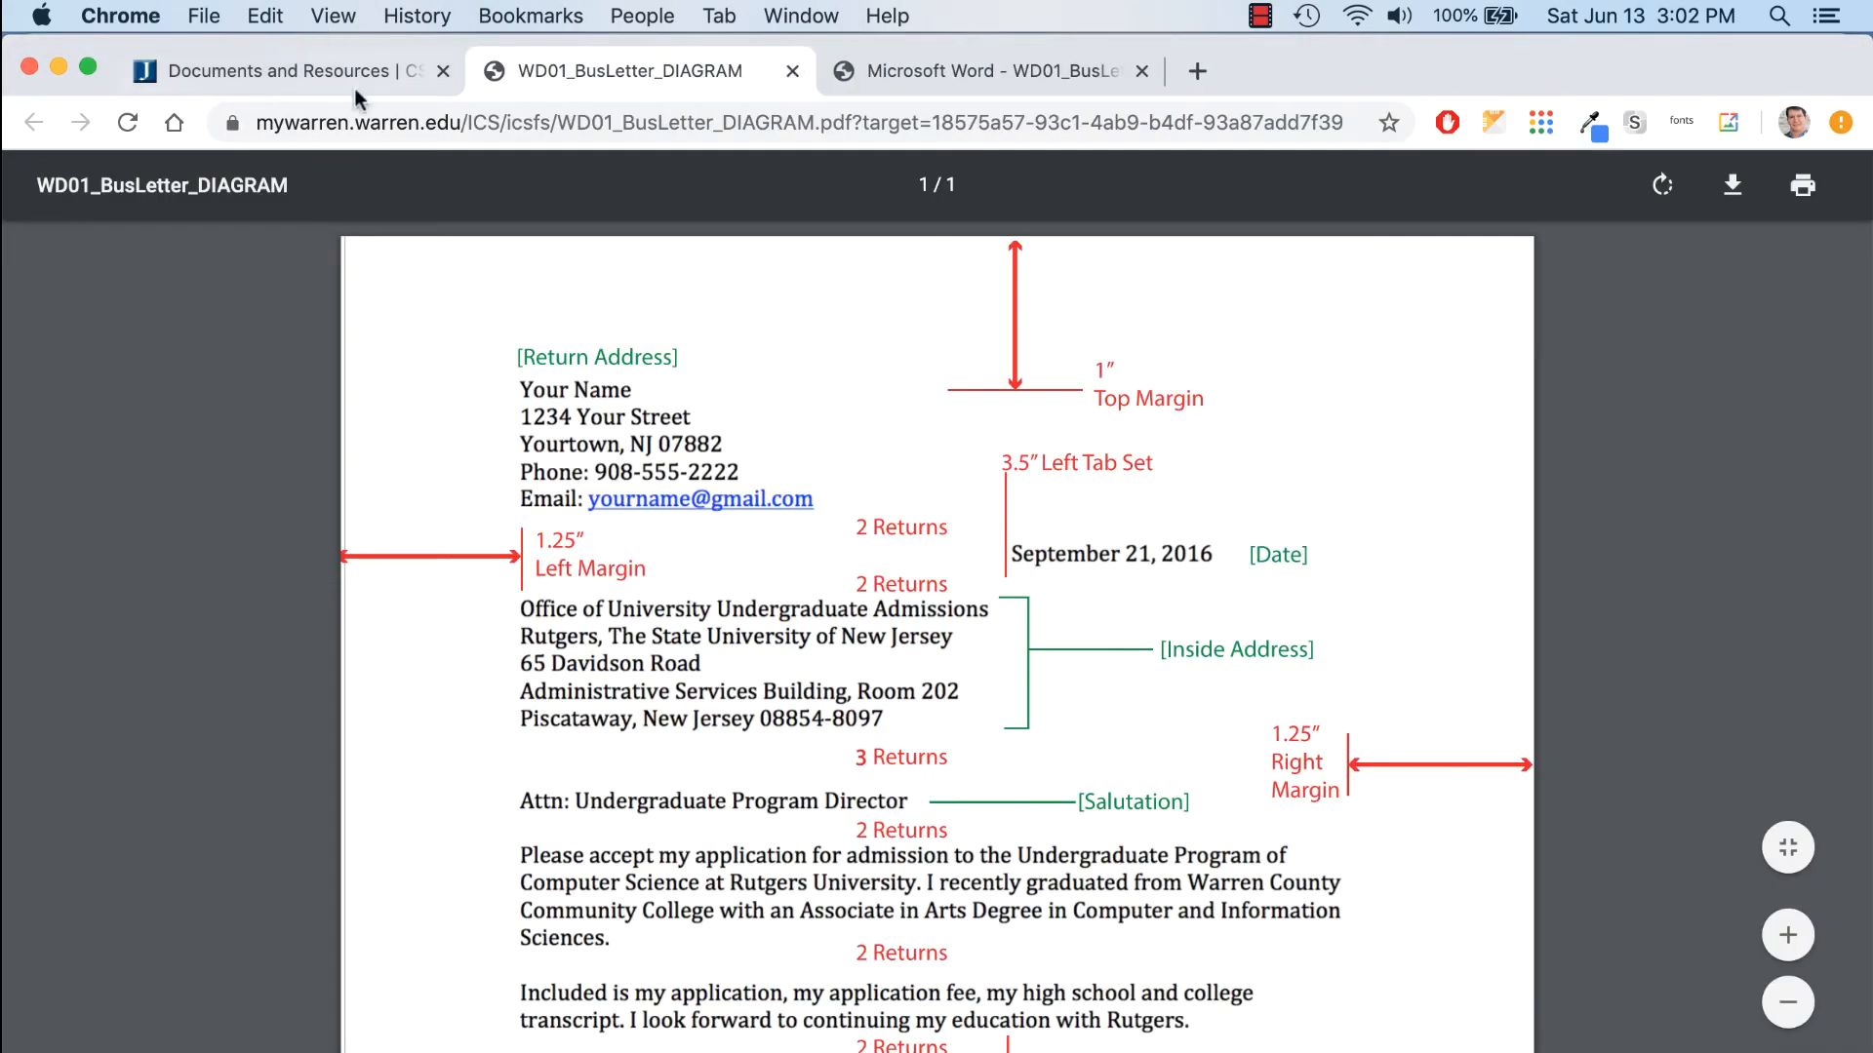
scroll(785, 524, "down", 6)
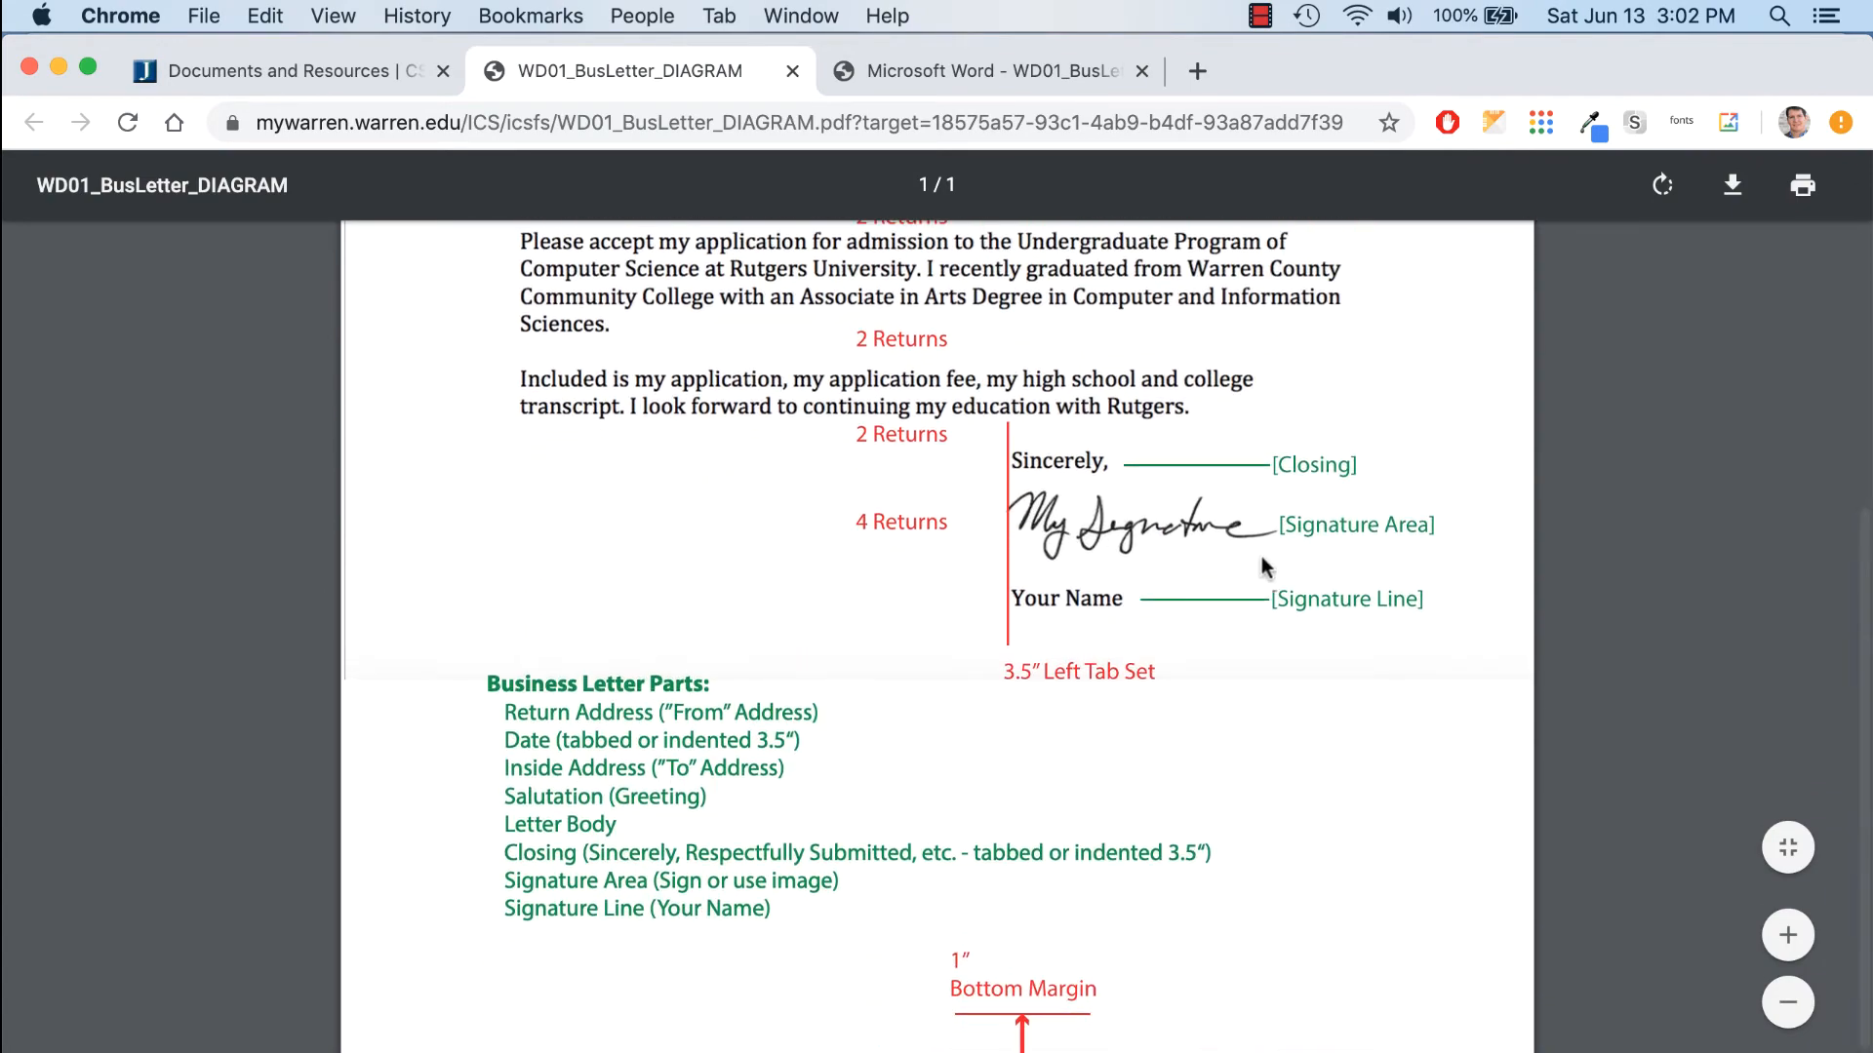
scroll(1066, 543, "up", 4)
scroll(1066, 543, "up", 1)
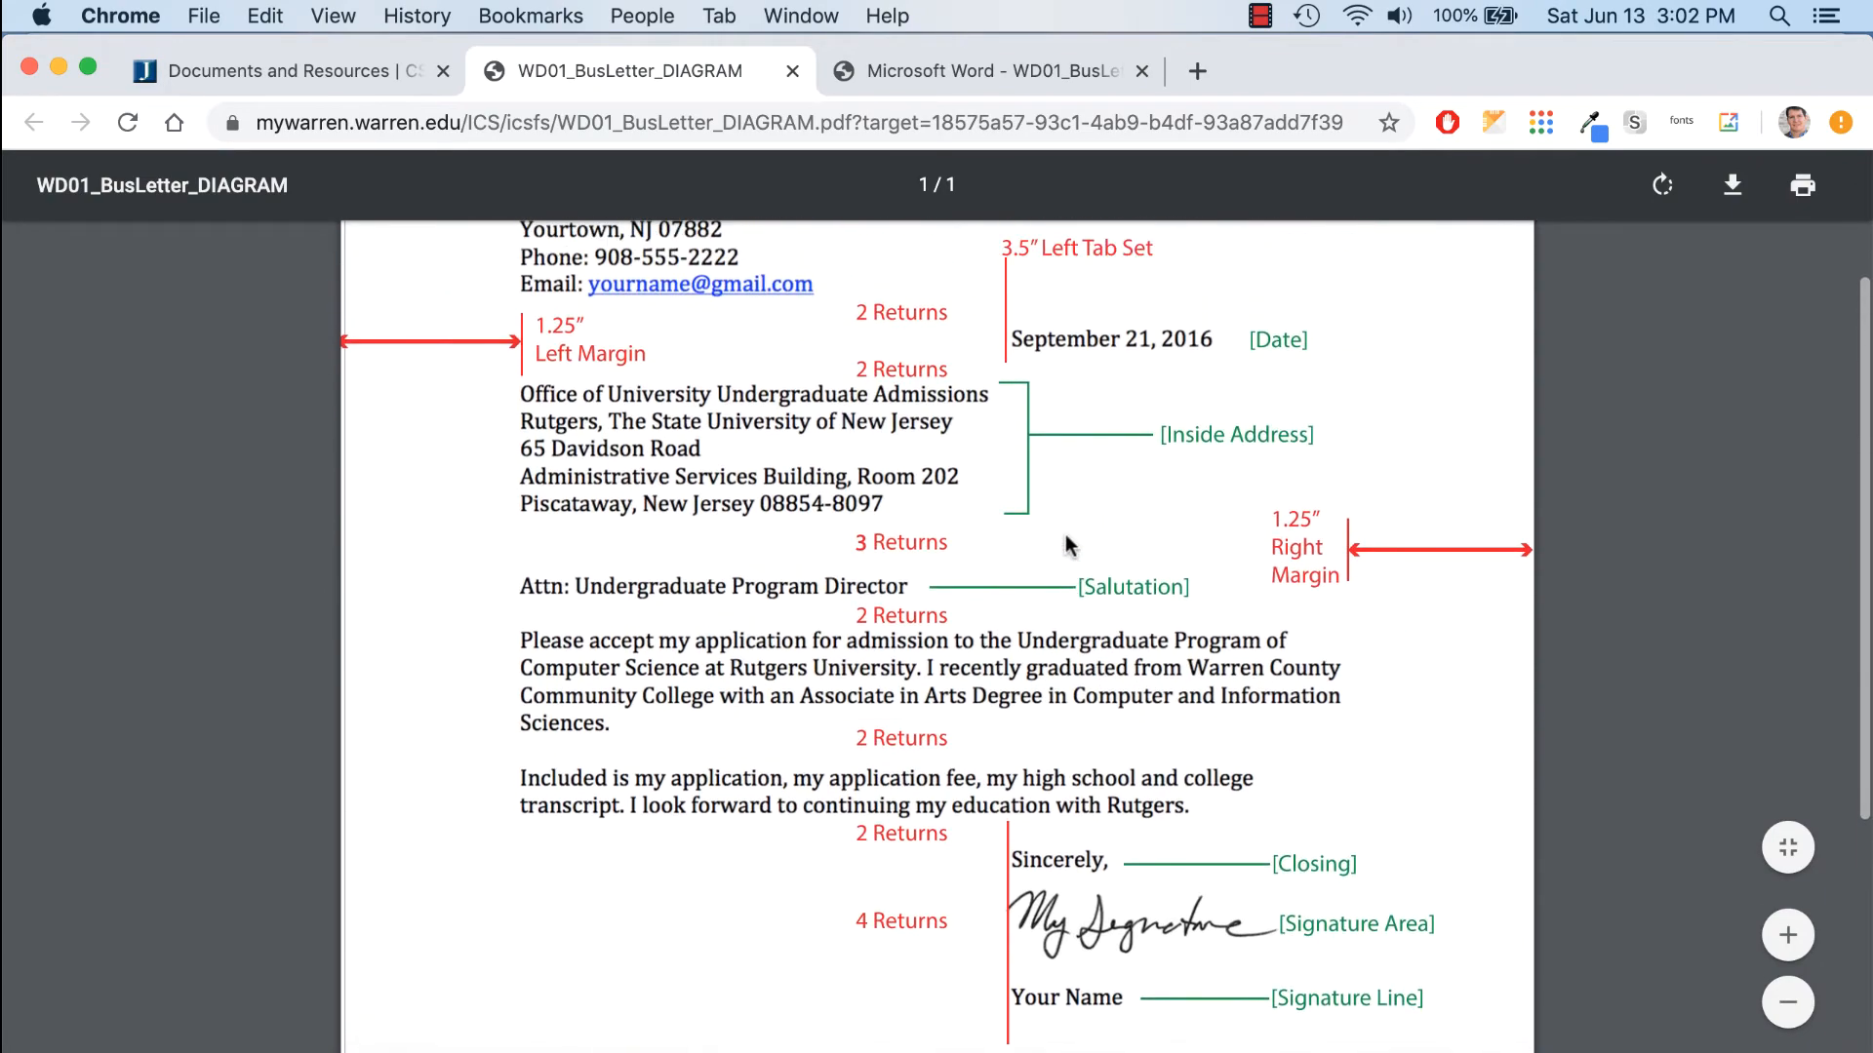
Save mySignature.jpg from the course's Documents and Resources page into the Documents > CSC102W1SD > Word folder
left_click(351, 63)
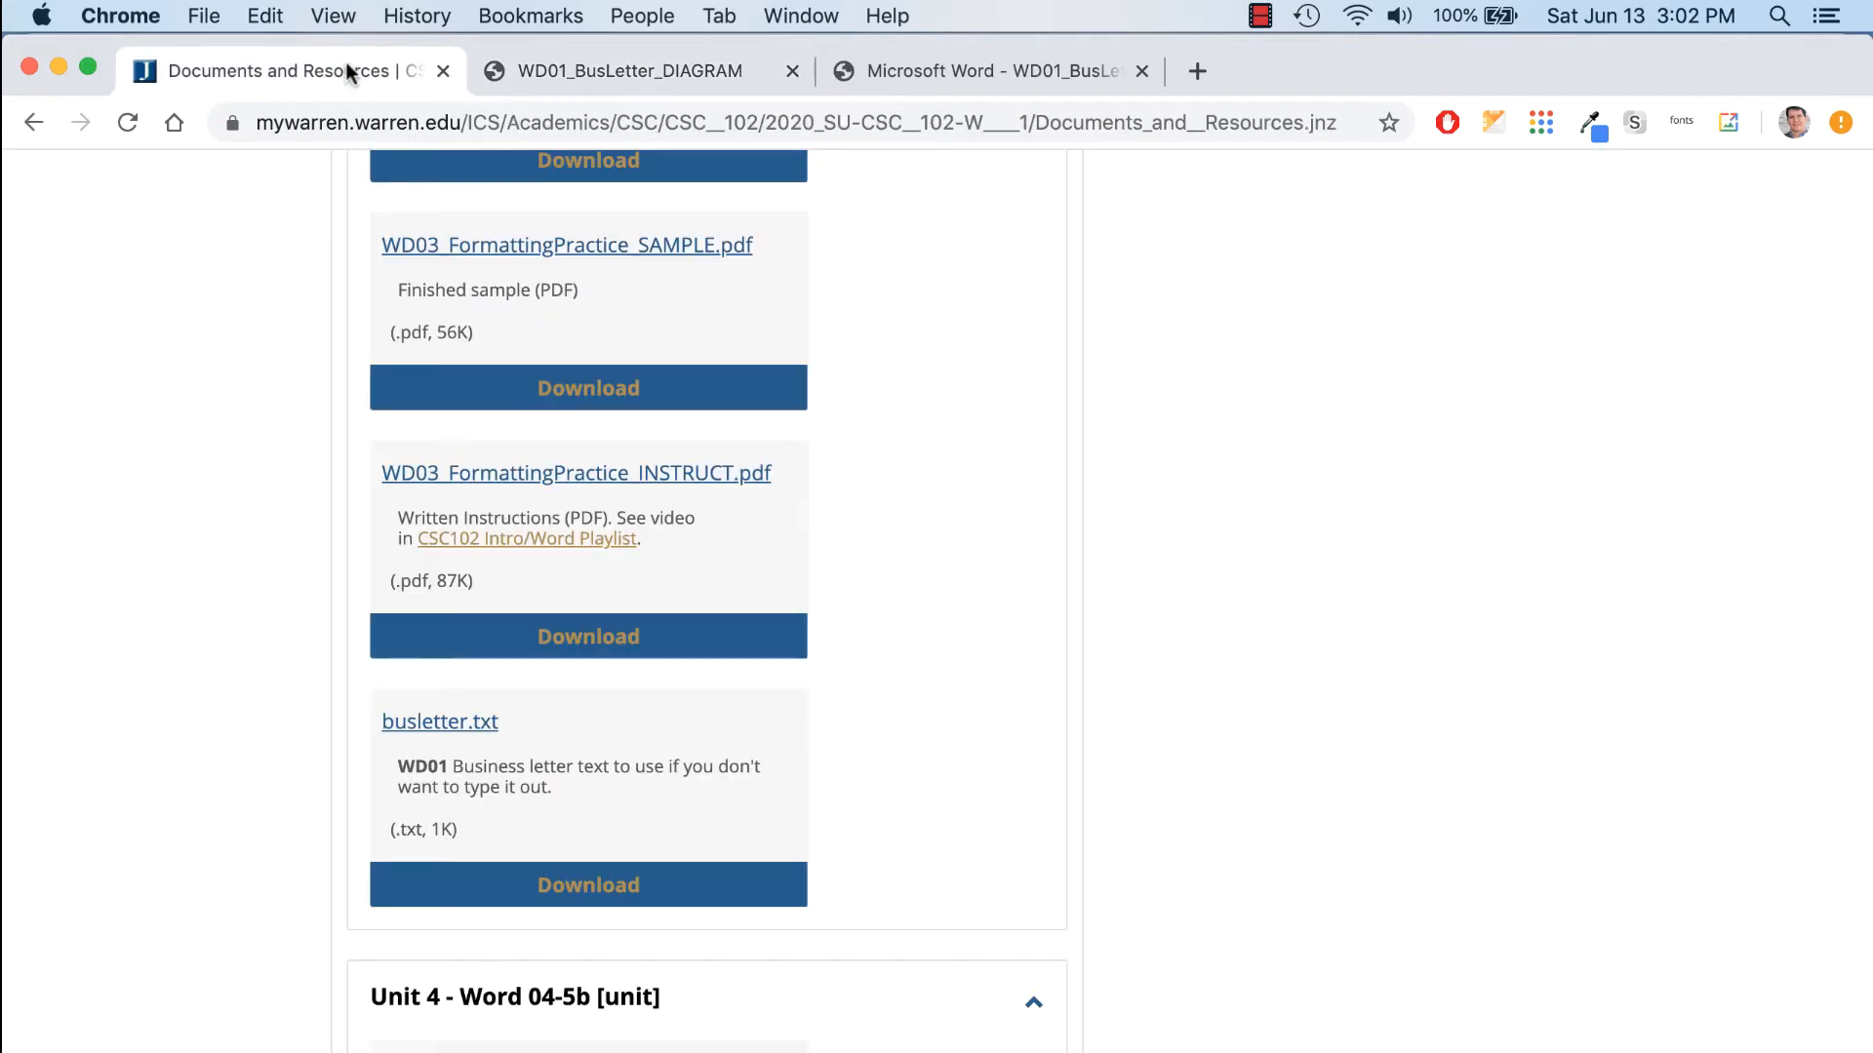
scroll(644, 602, "up", 10)
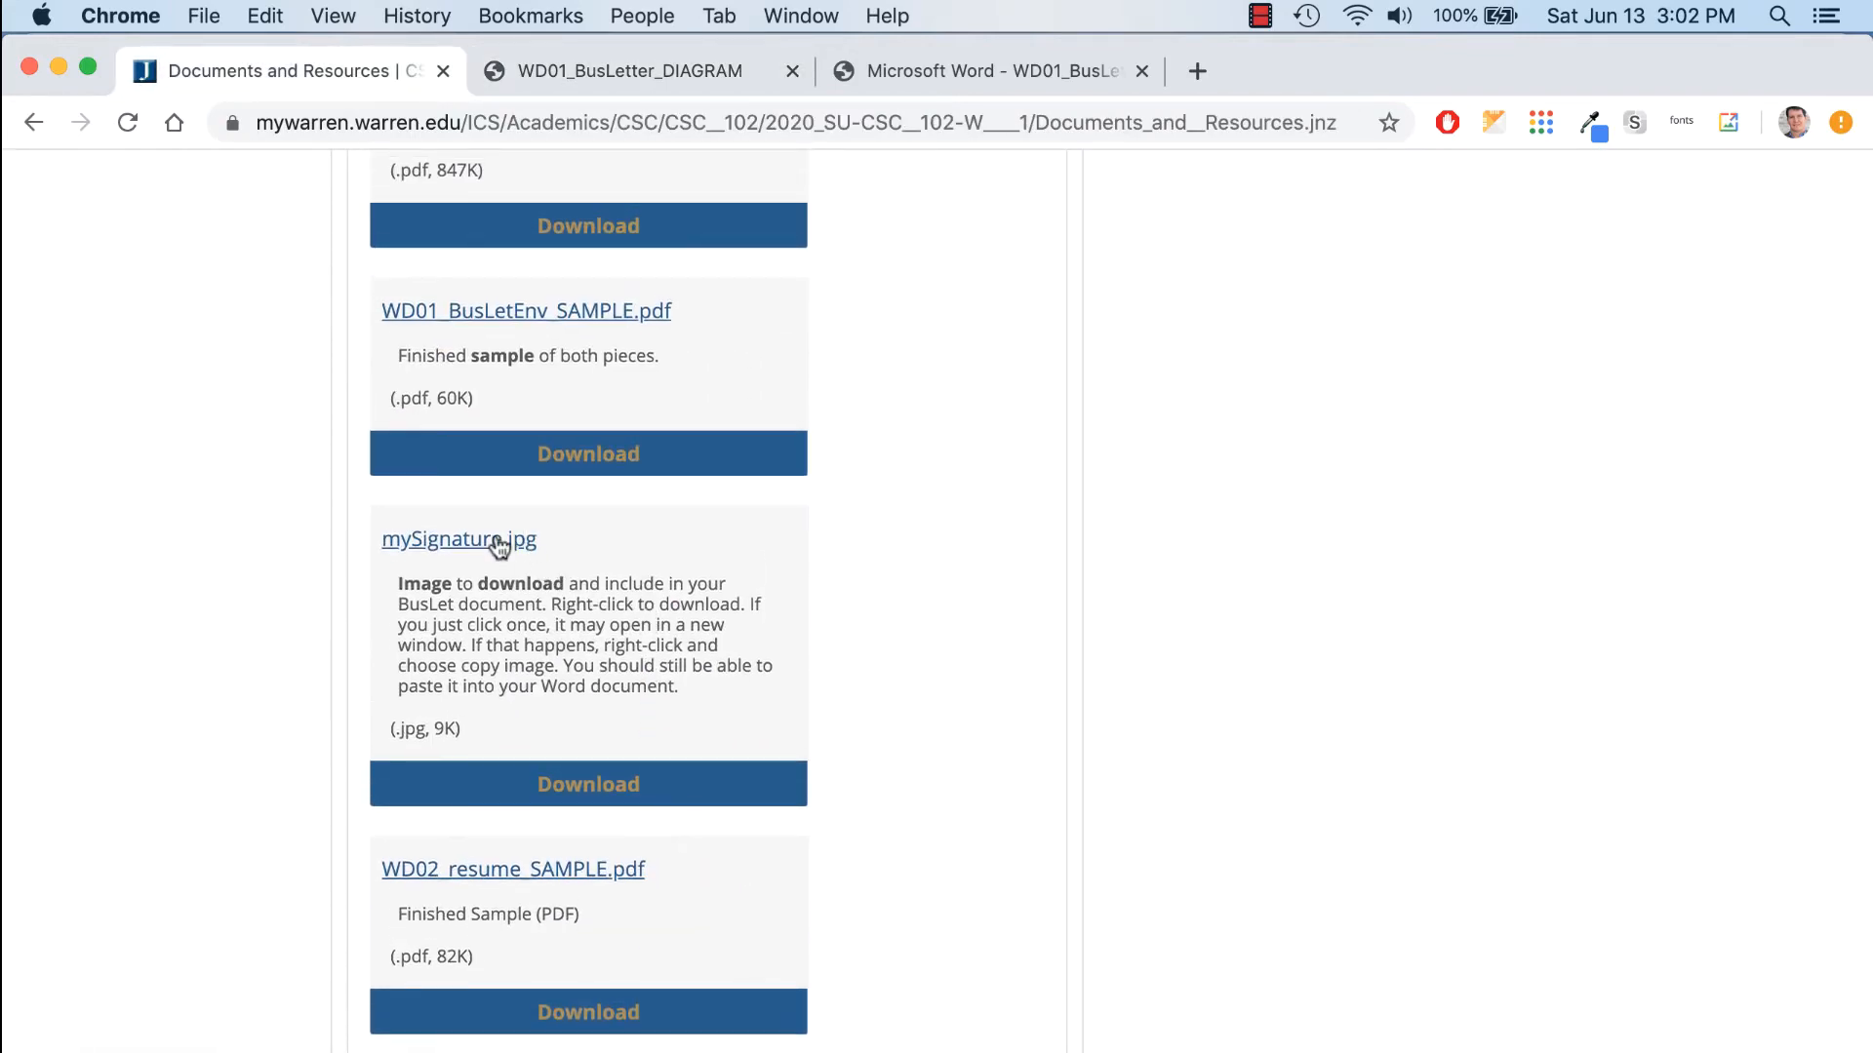
right_click(504, 542)
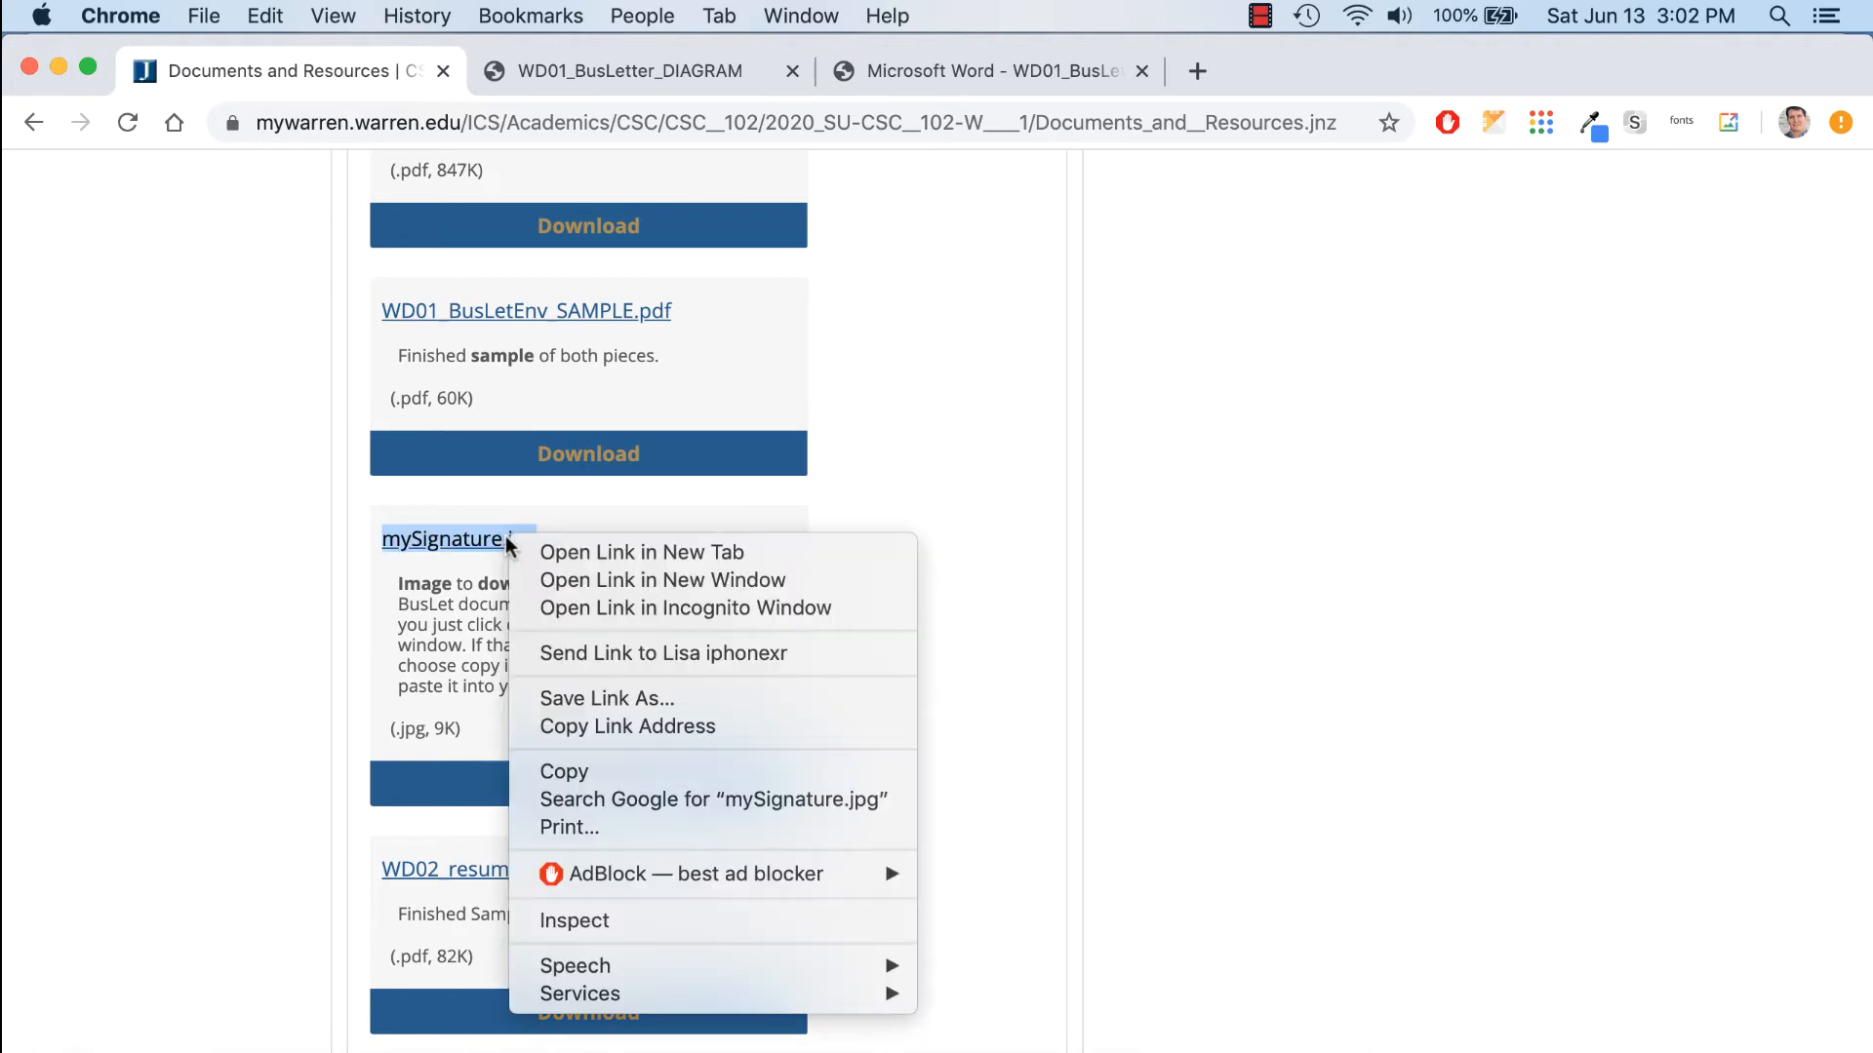
left_click(618, 697)
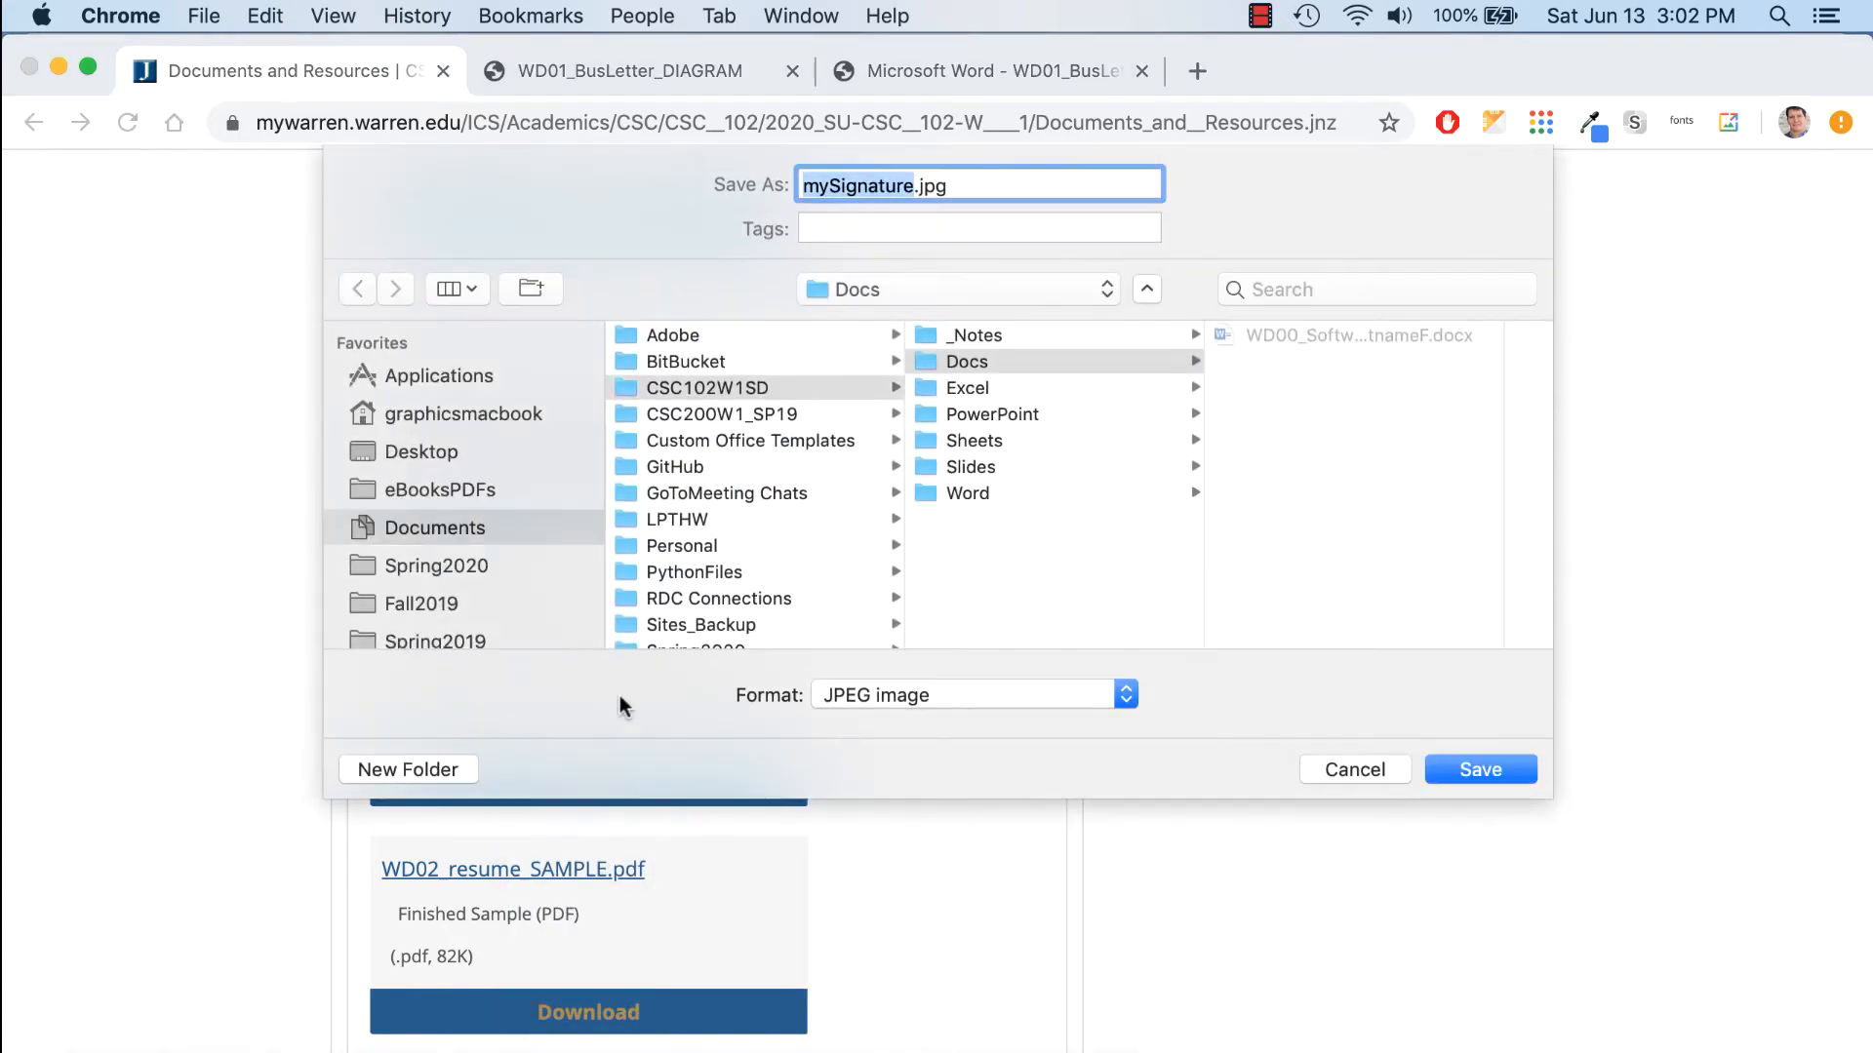
left_click(452, 530)
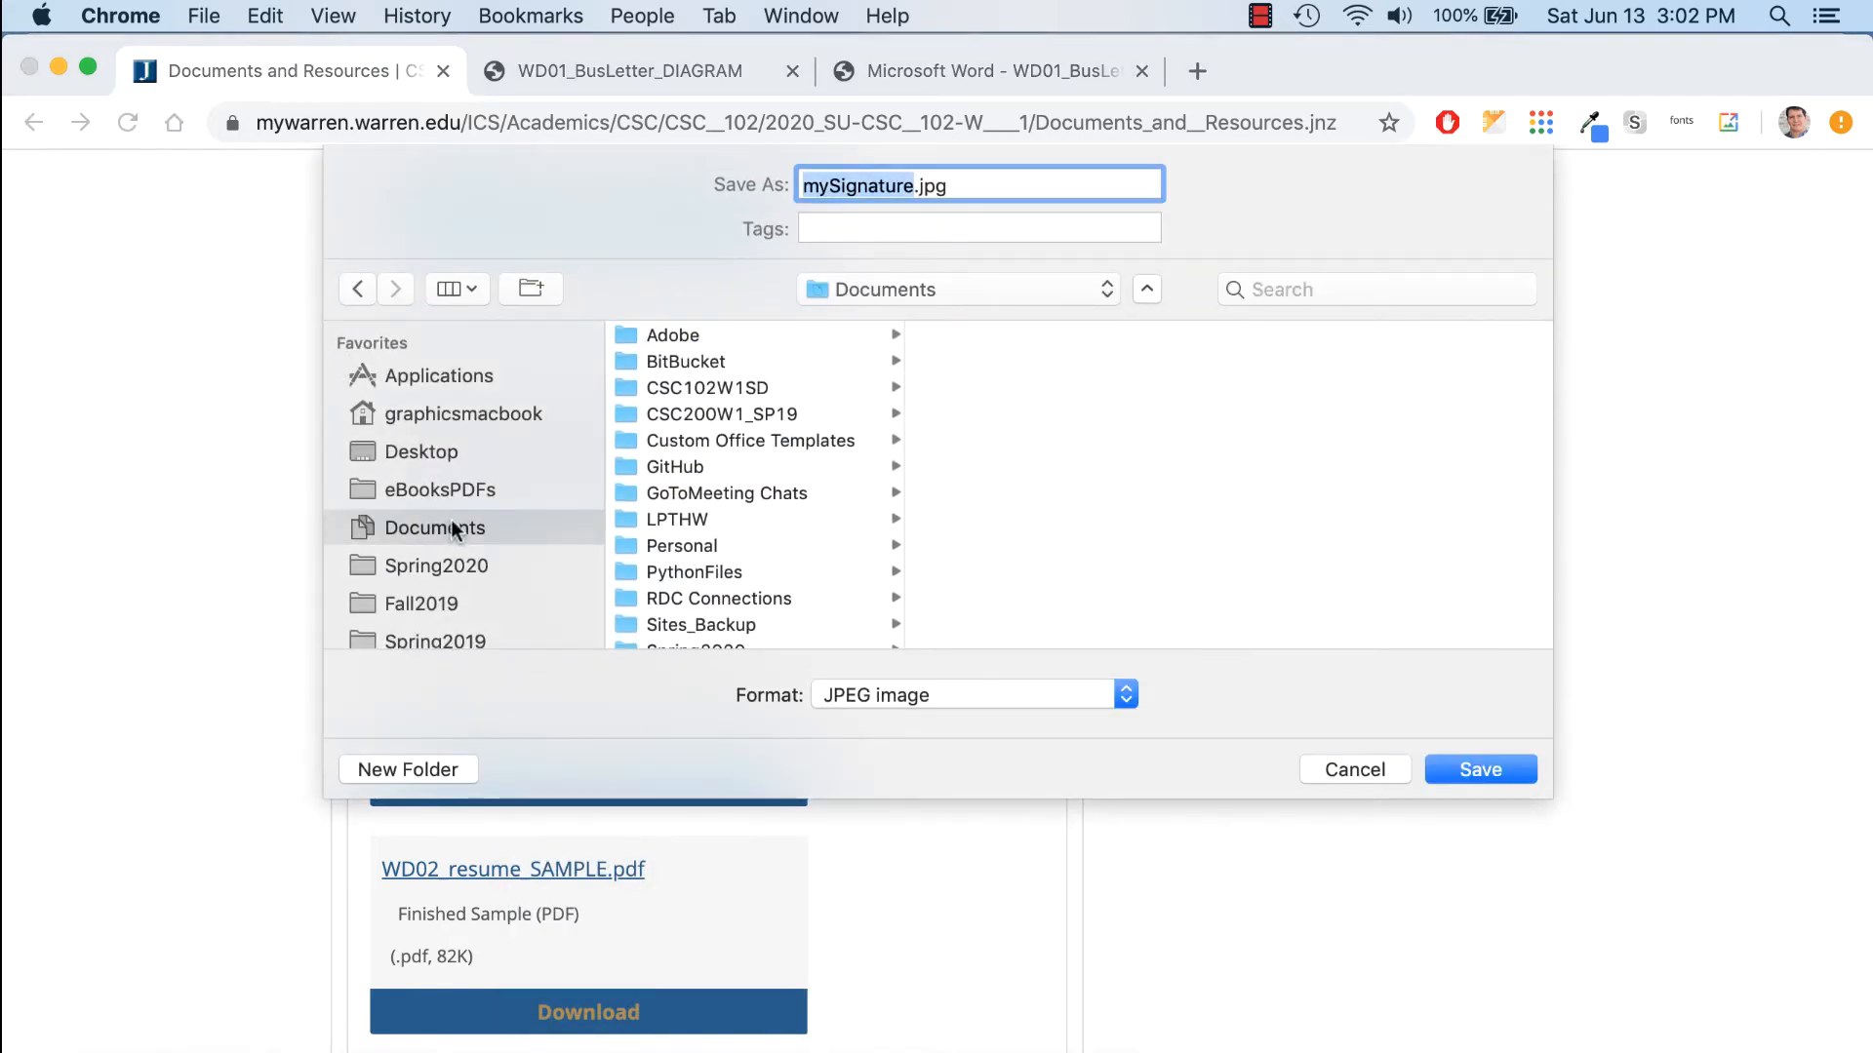
left_click(763, 387)
left_click(964, 494)
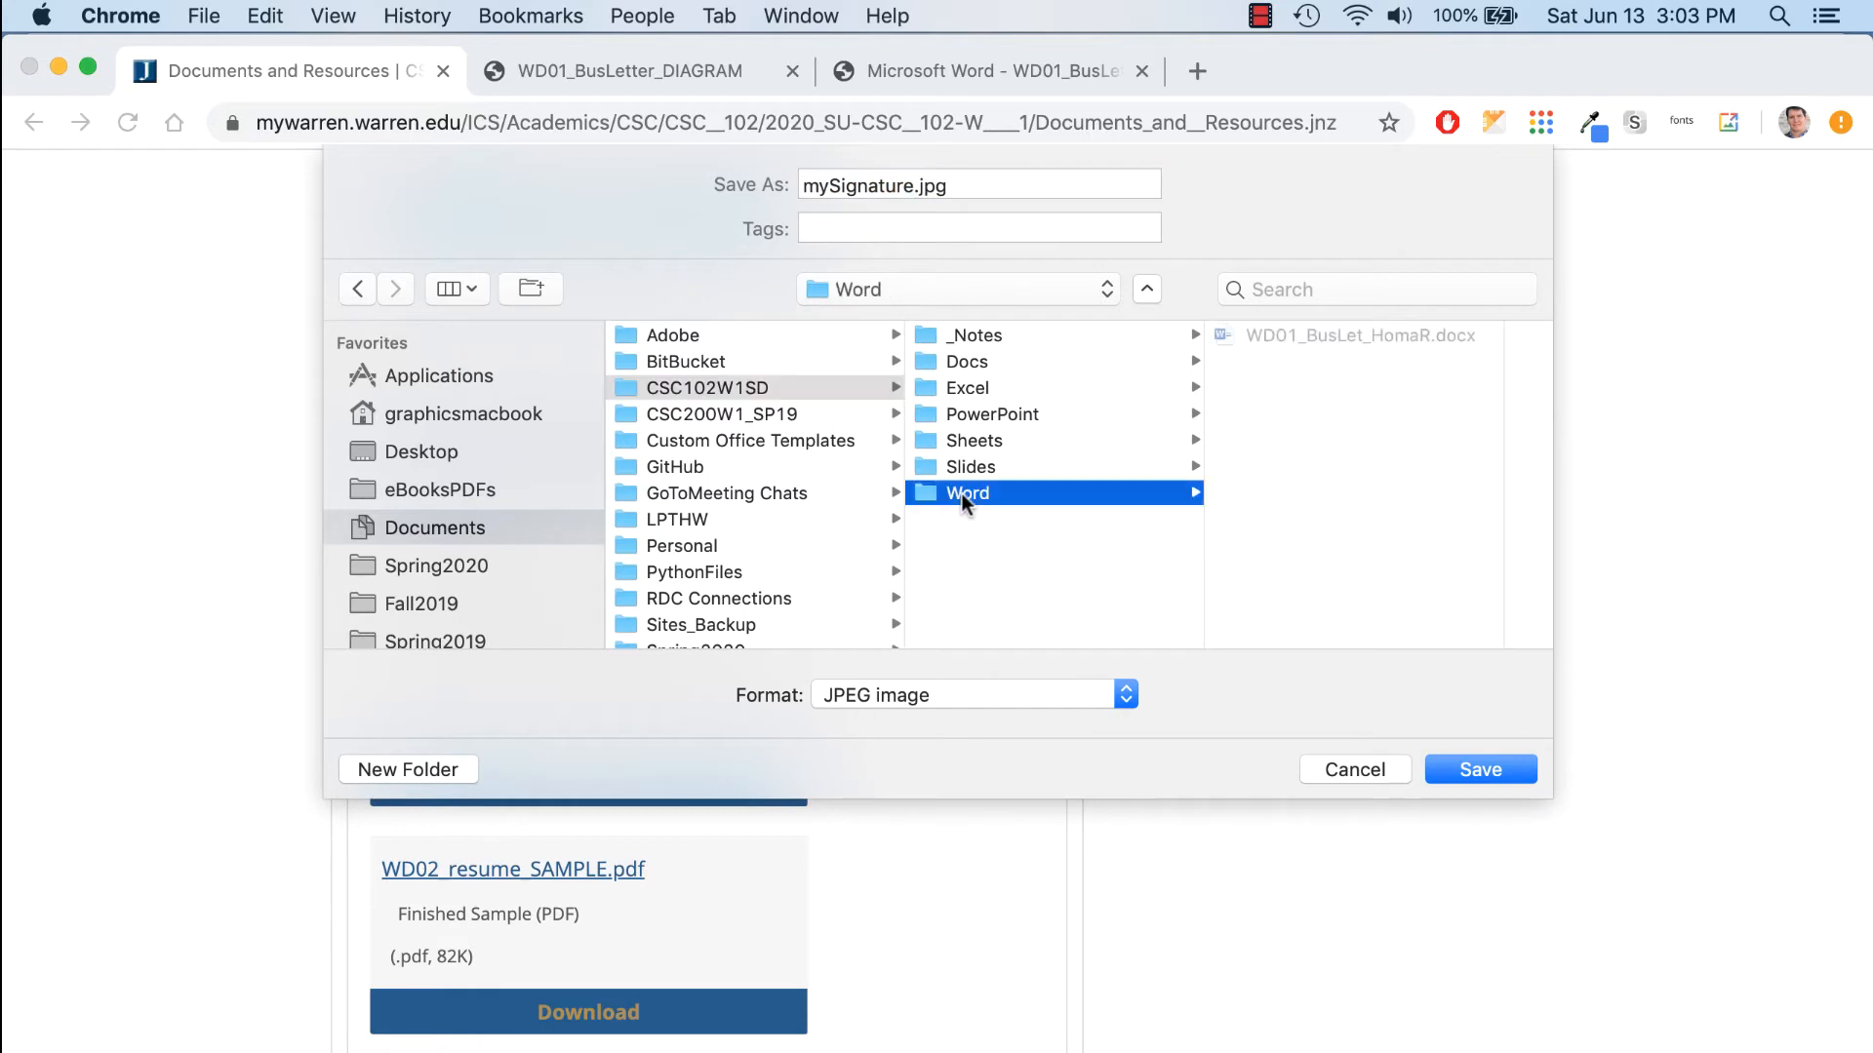
left_click(1481, 771)
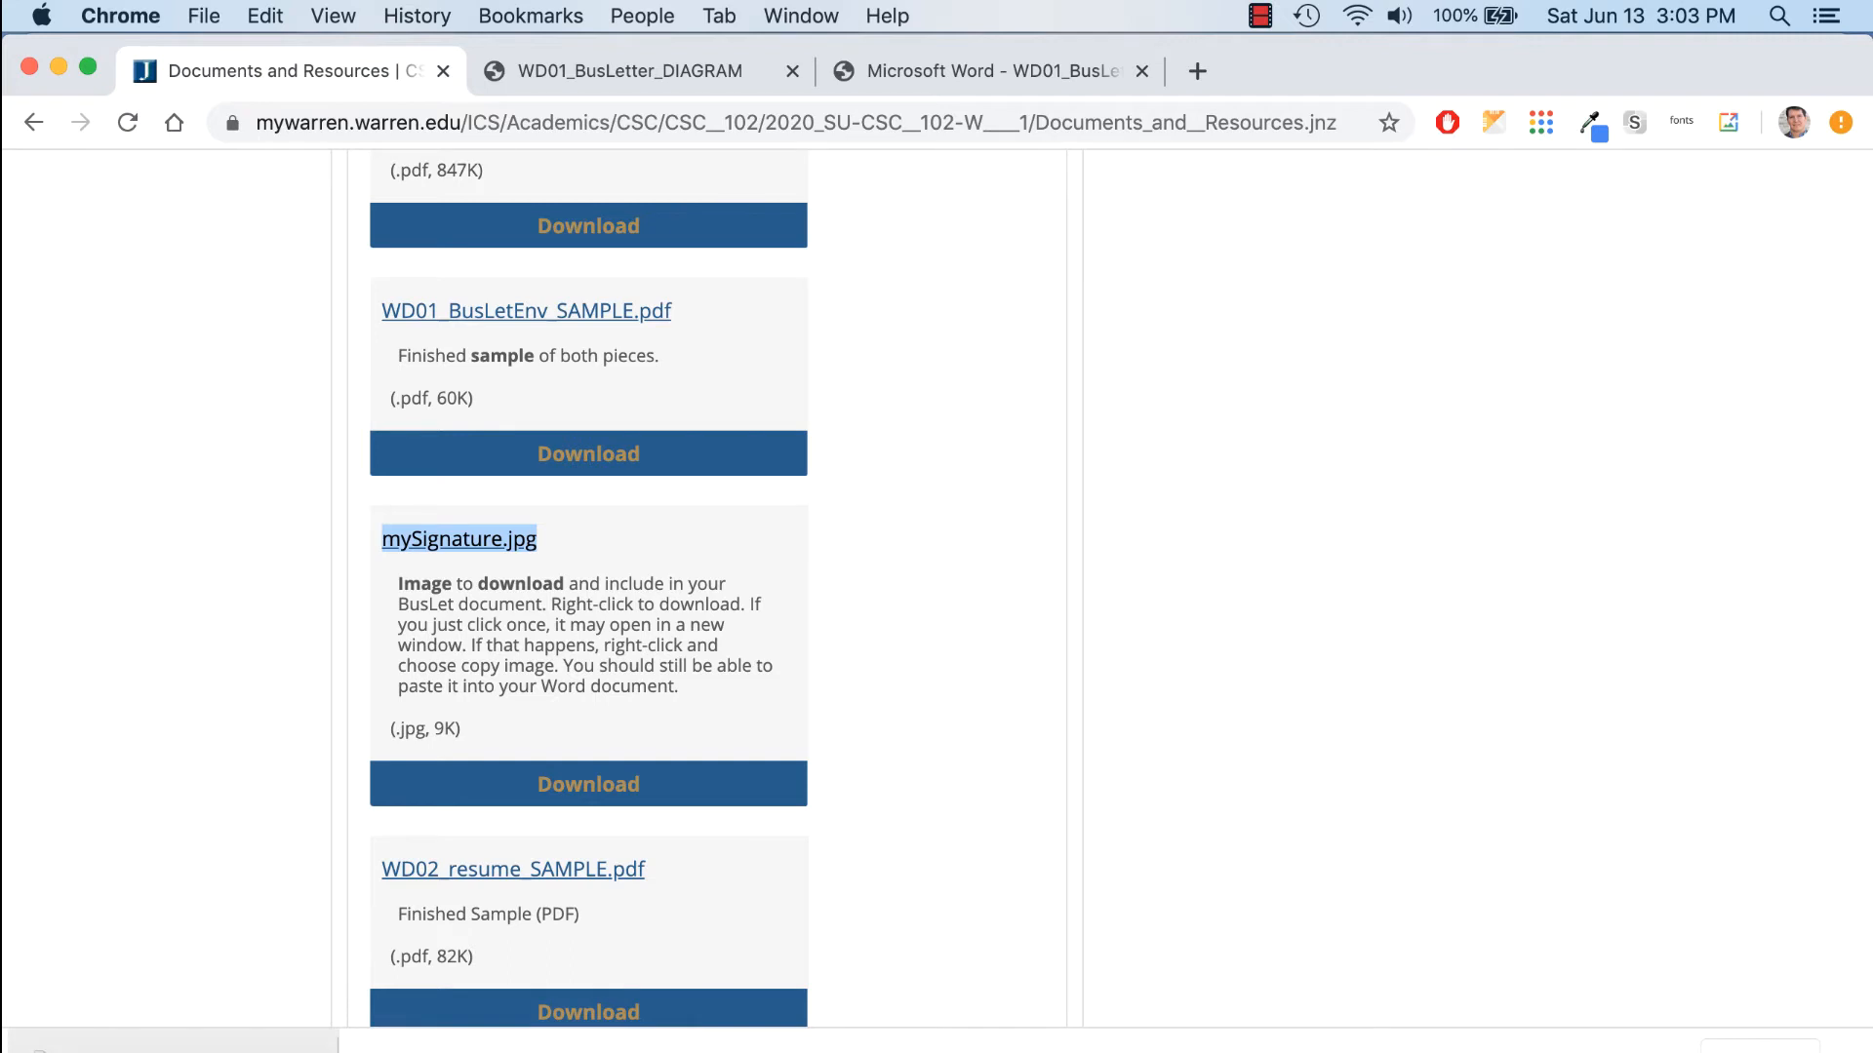
left_click(1007, 534)
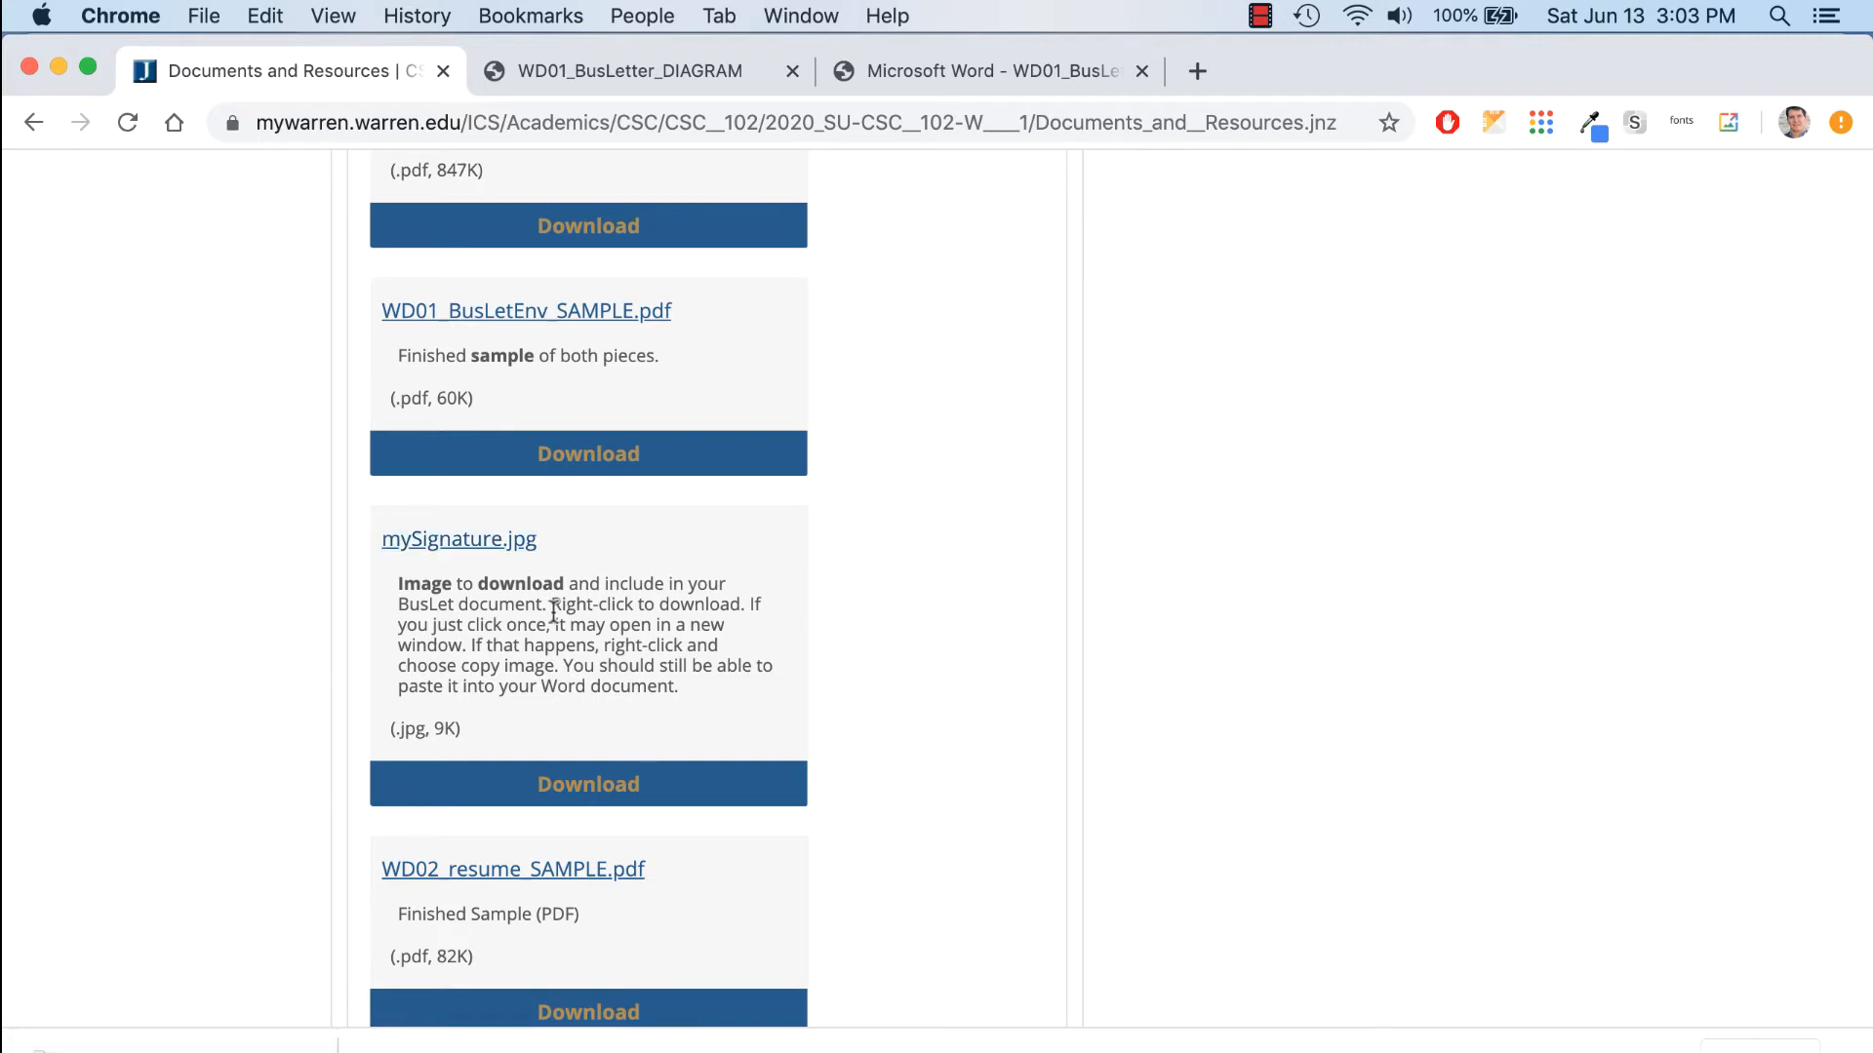
Open mySignature.jpg from the course page, copy the image and return to the letter in Word
left_click(488, 552)
right_click(997, 585)
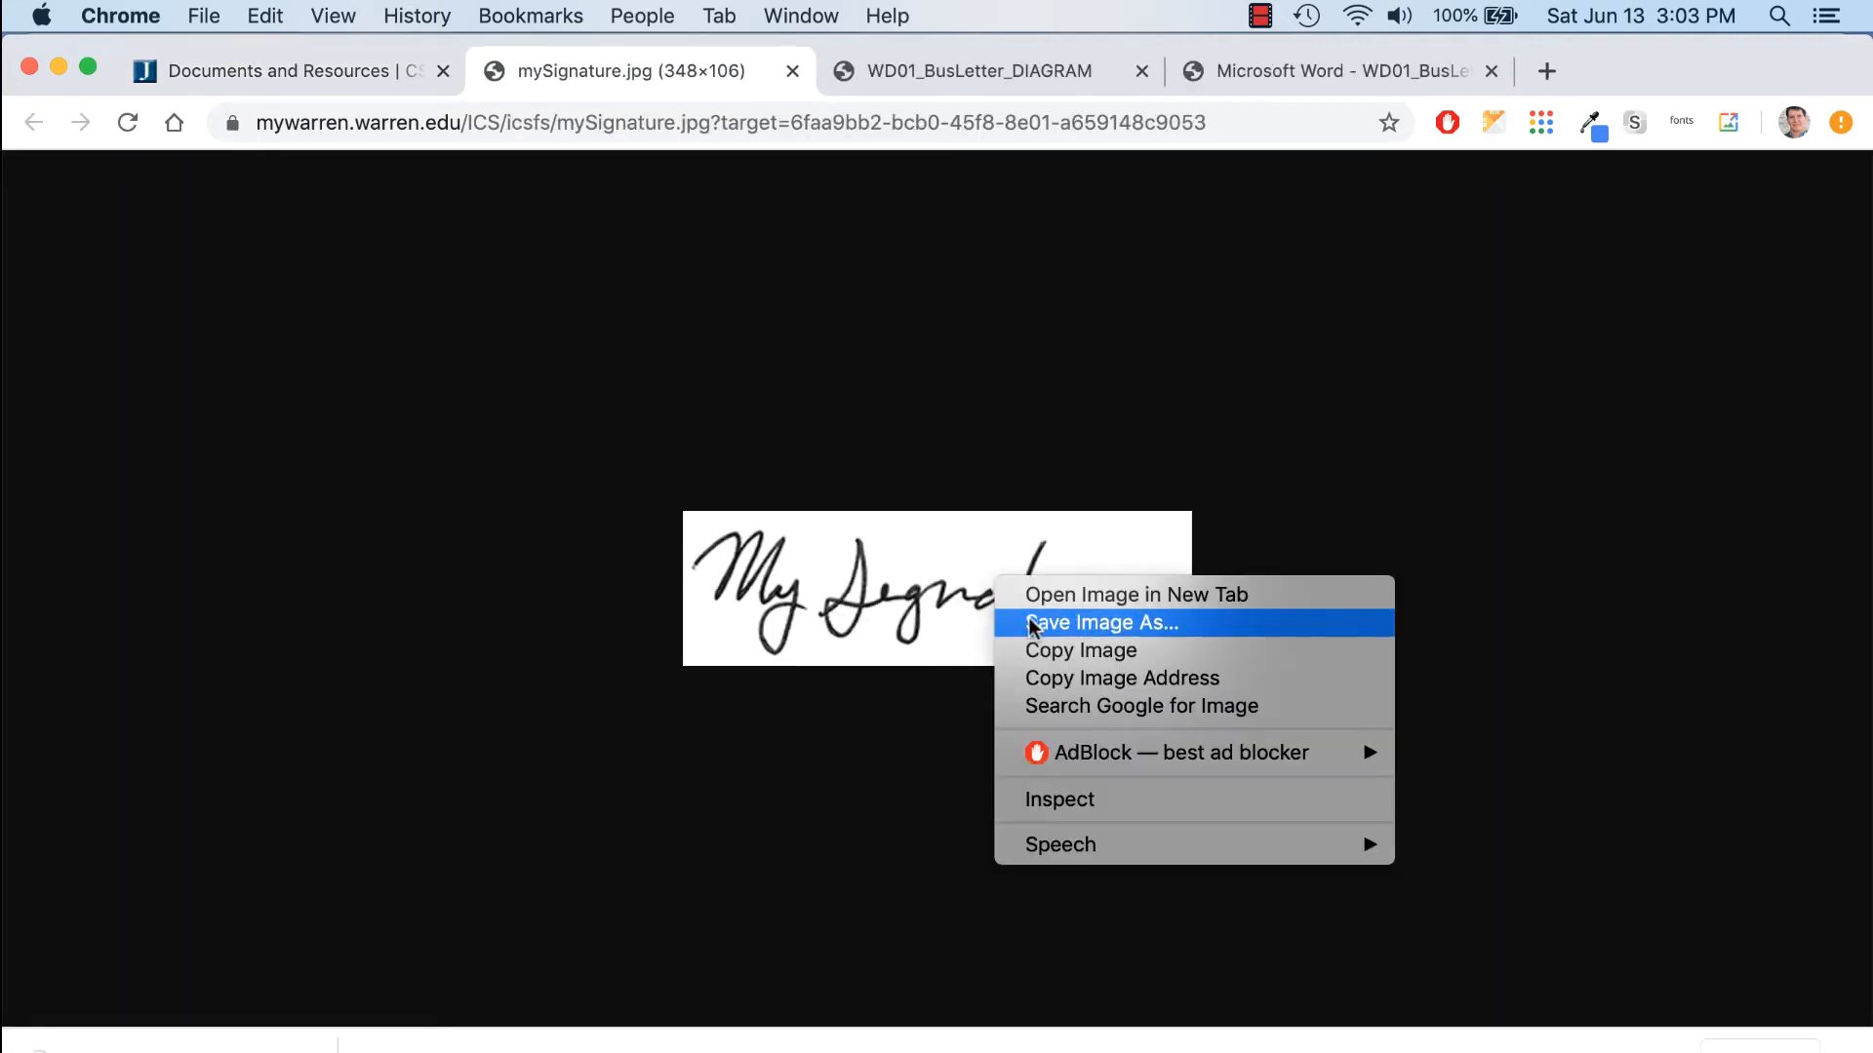
left_click(1036, 648)
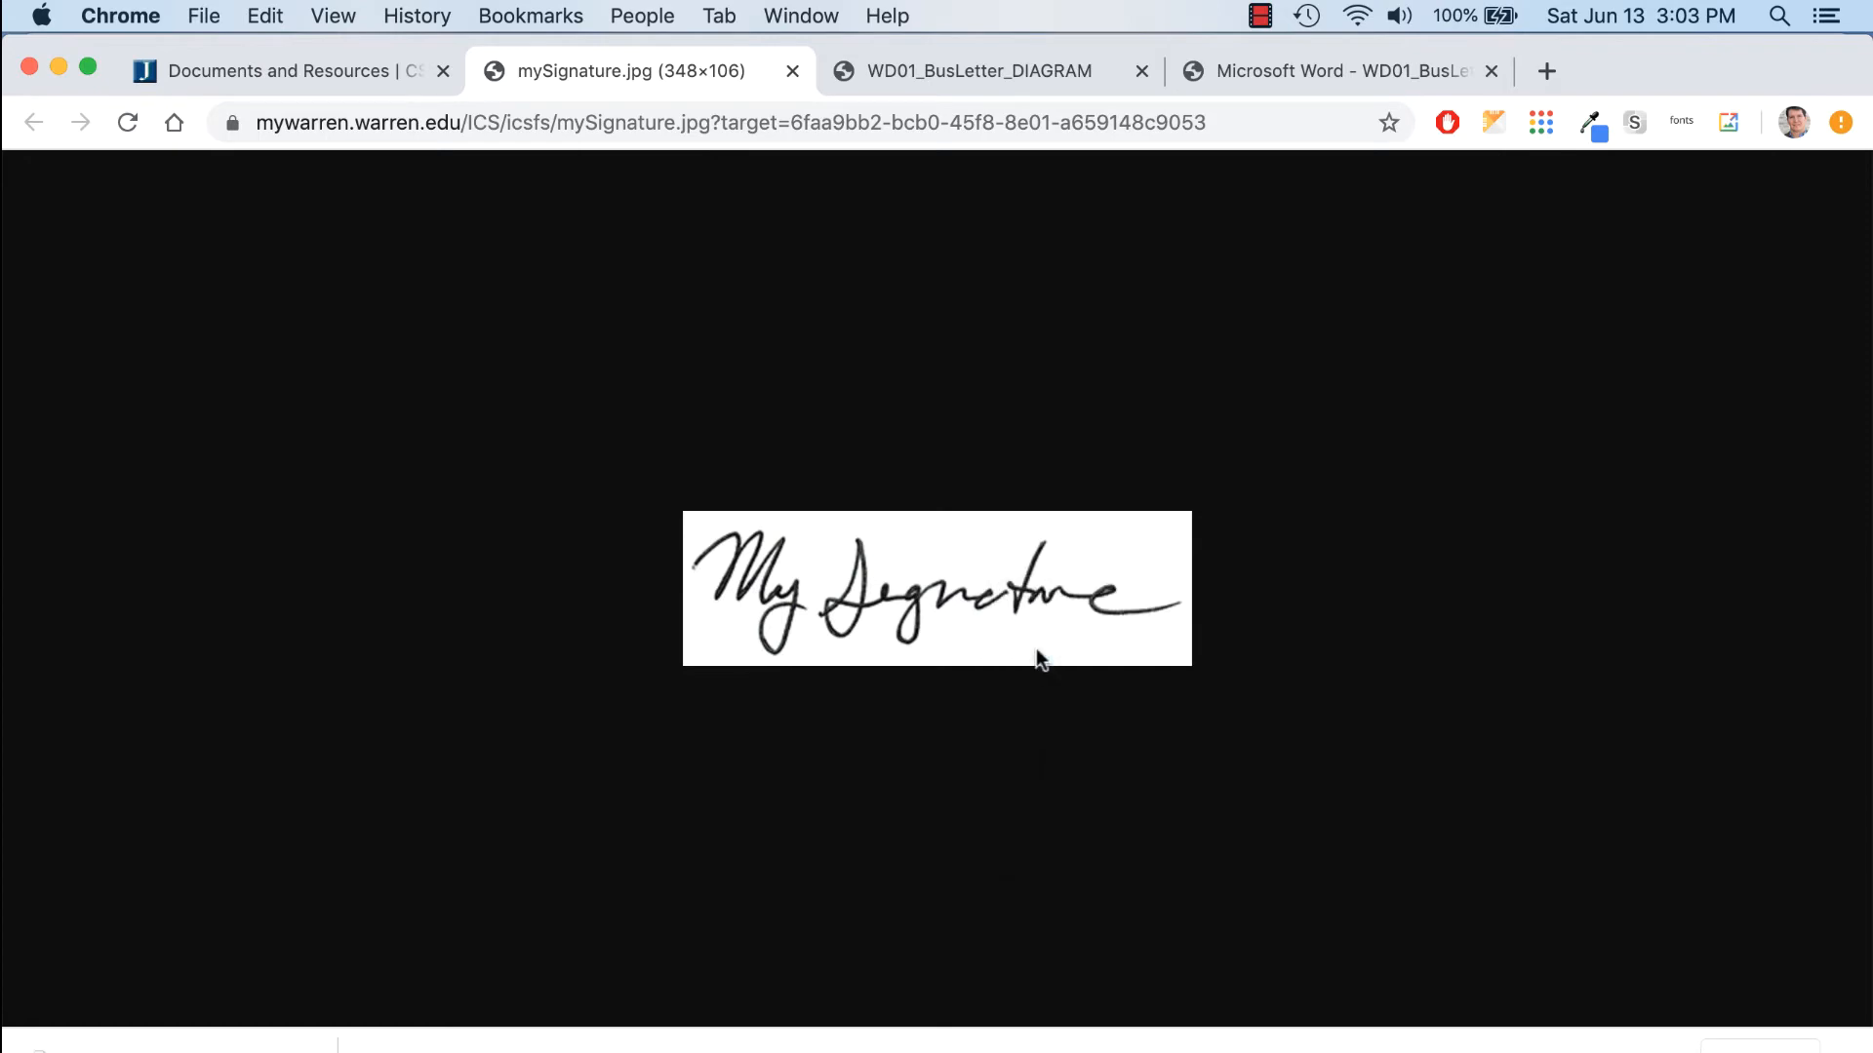
left_click(1302, 68)
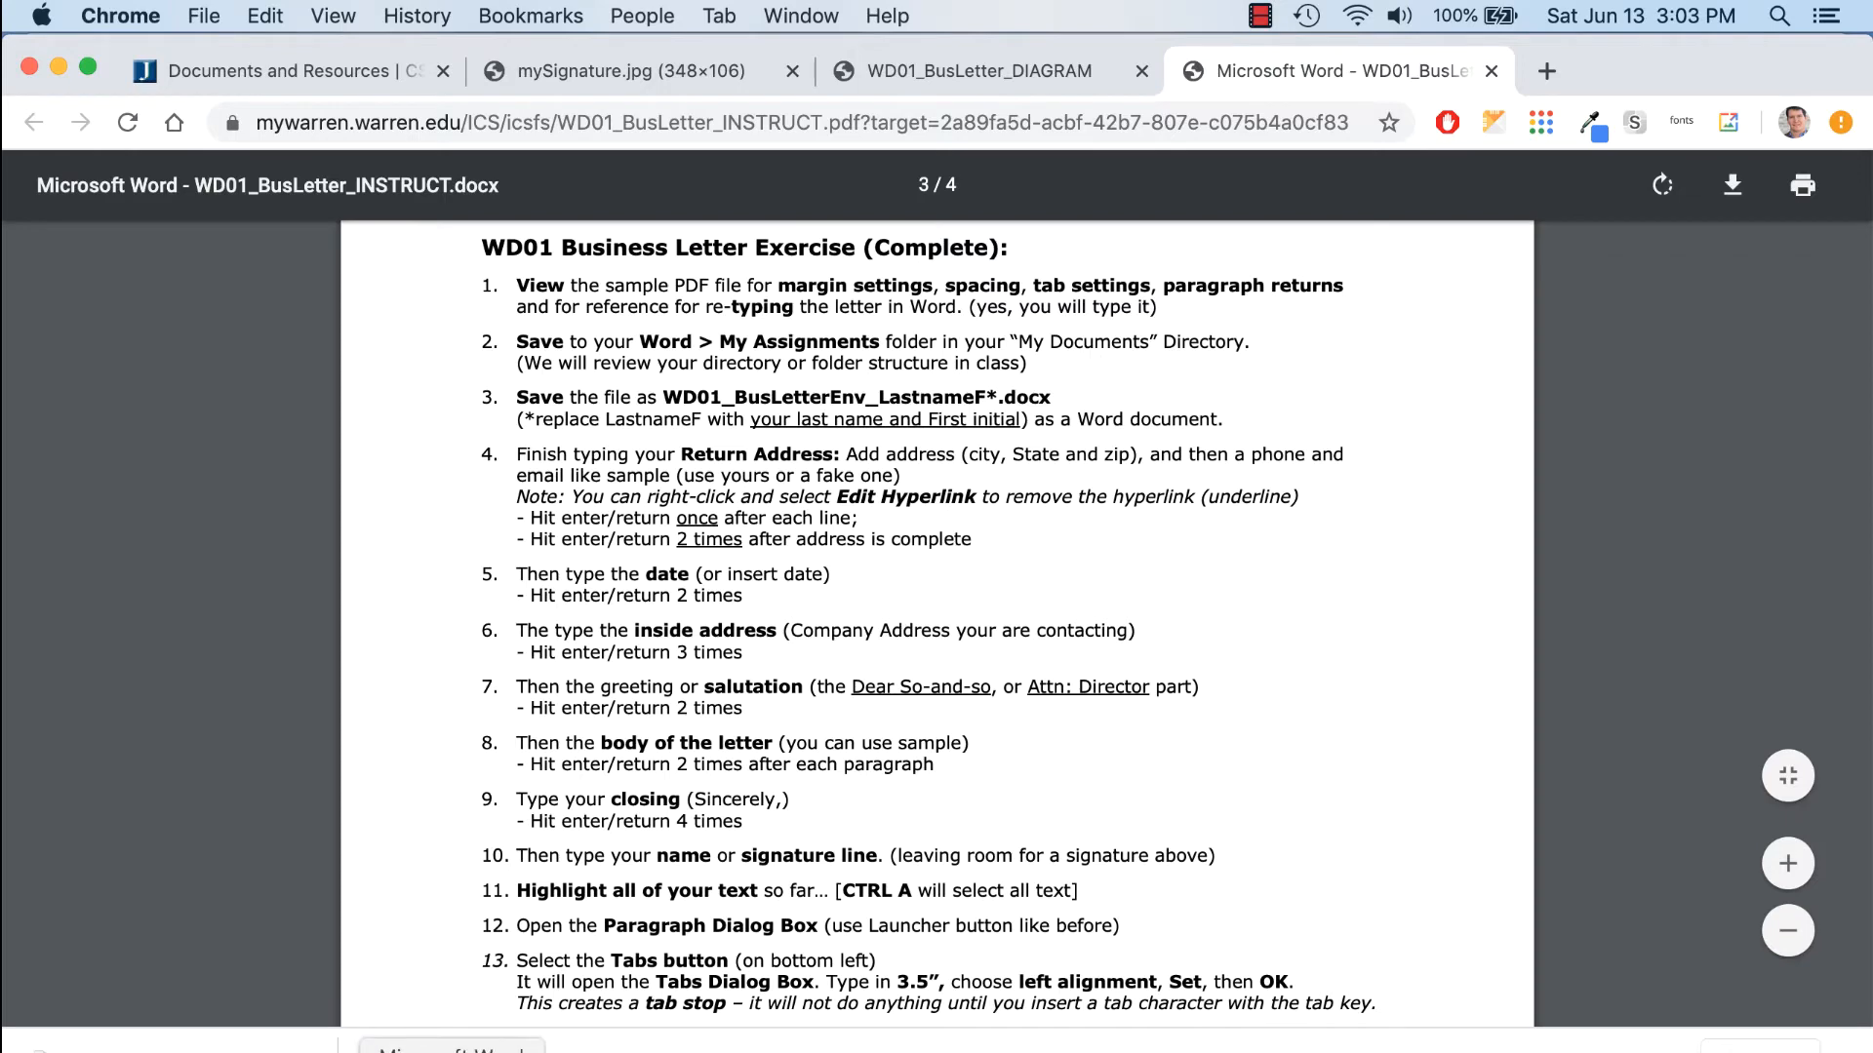
key("super+Tab")
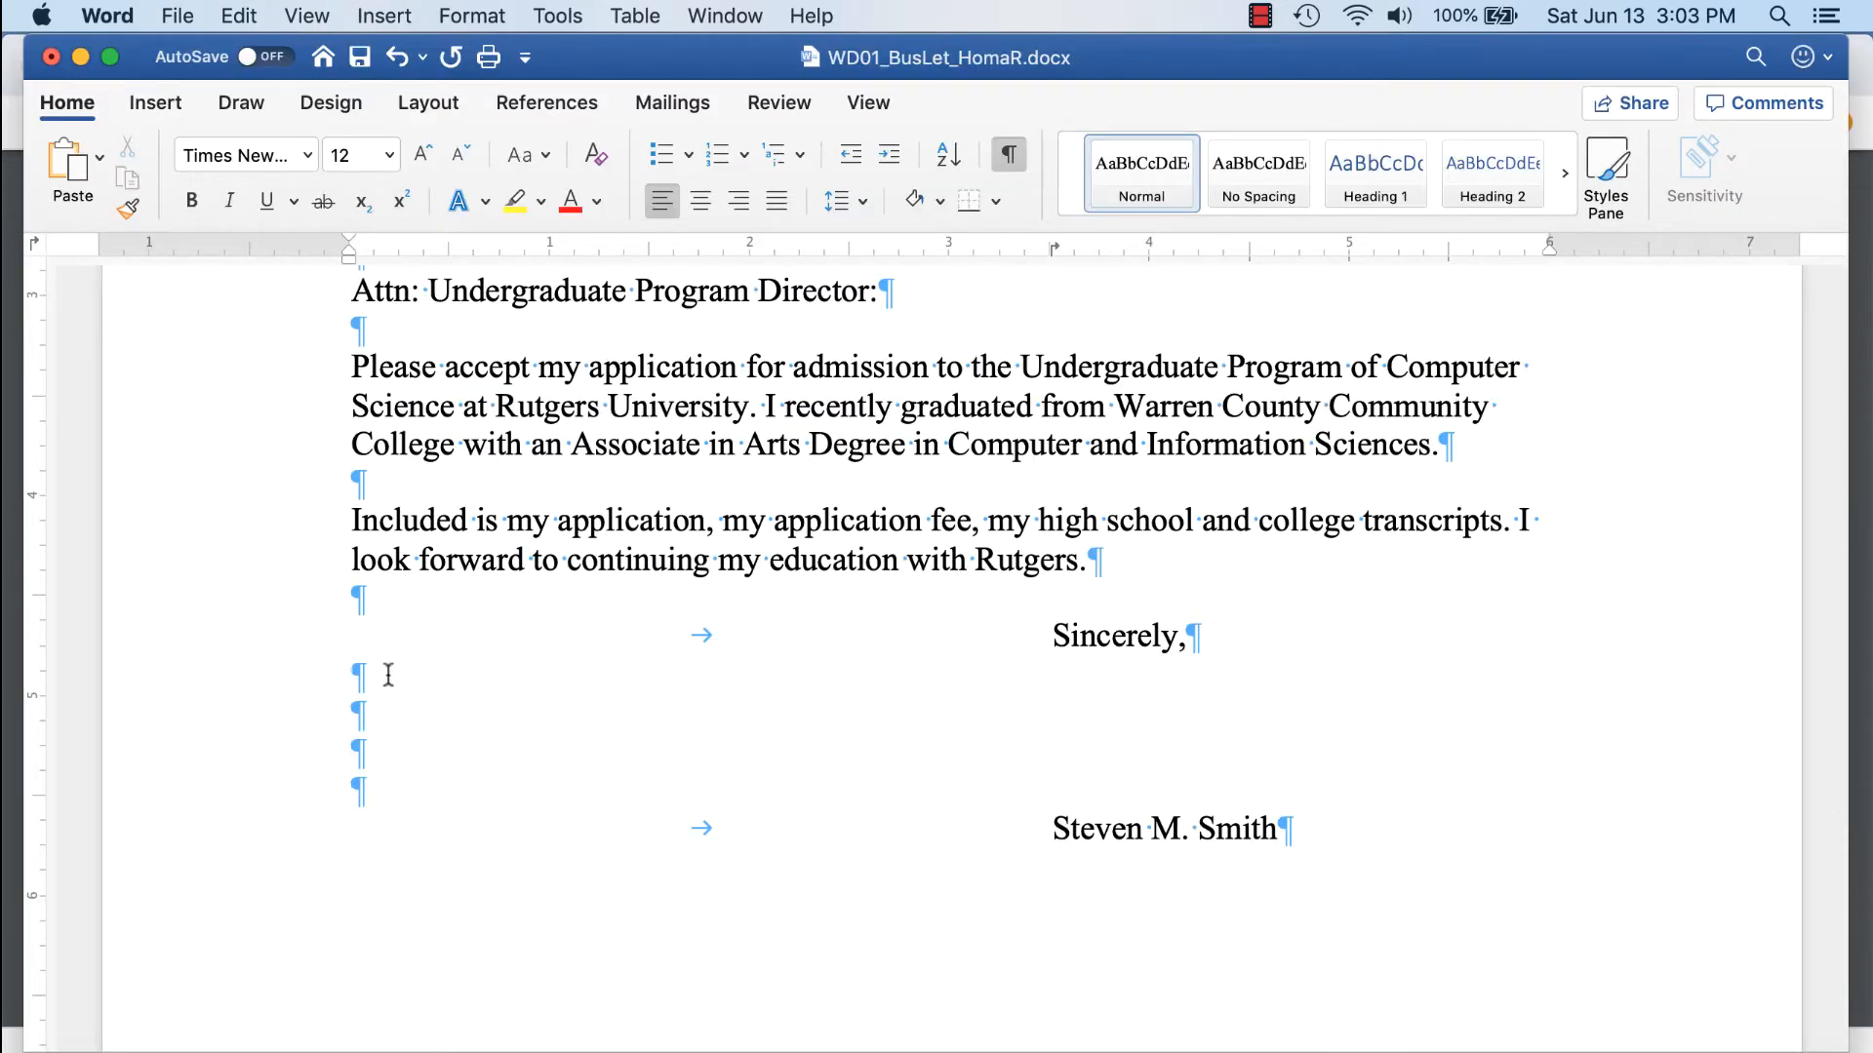
Paste the copied signature on the first blank line below the closing as a Picture (TIFF) using Paste Special
key("super+v")
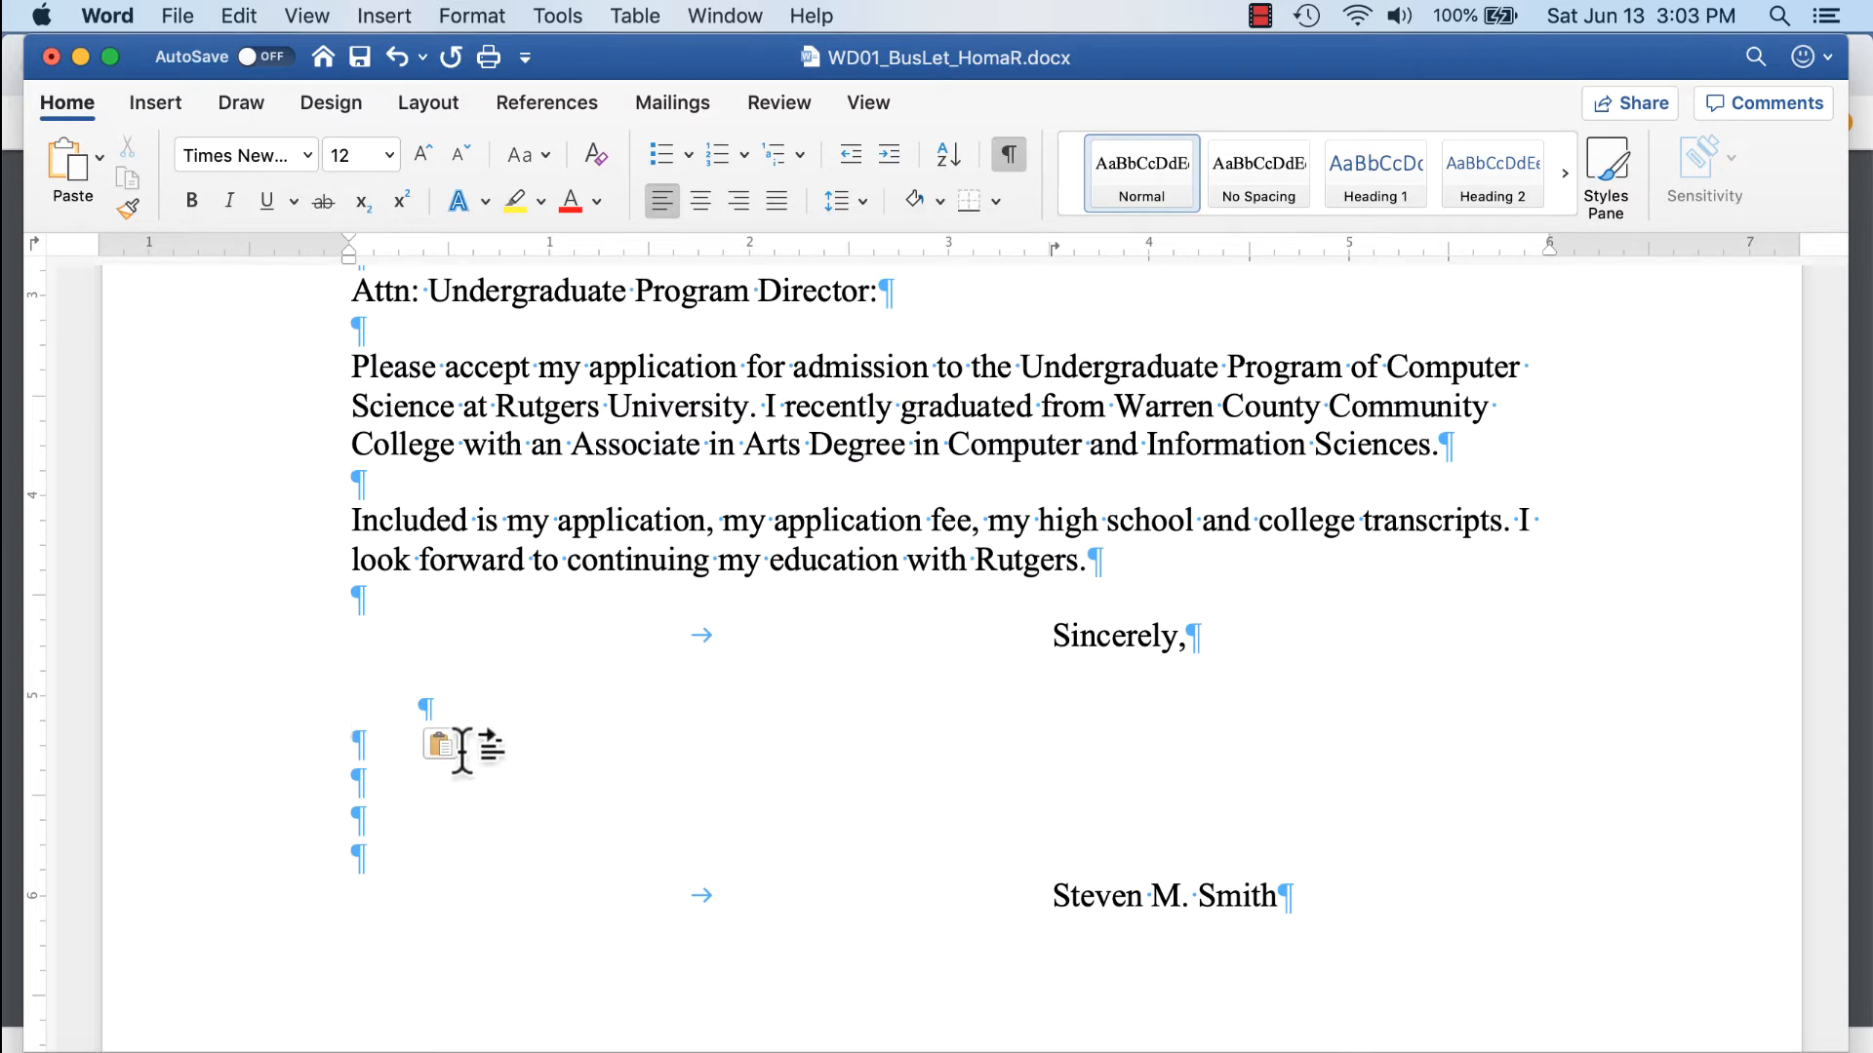
key("super+z")
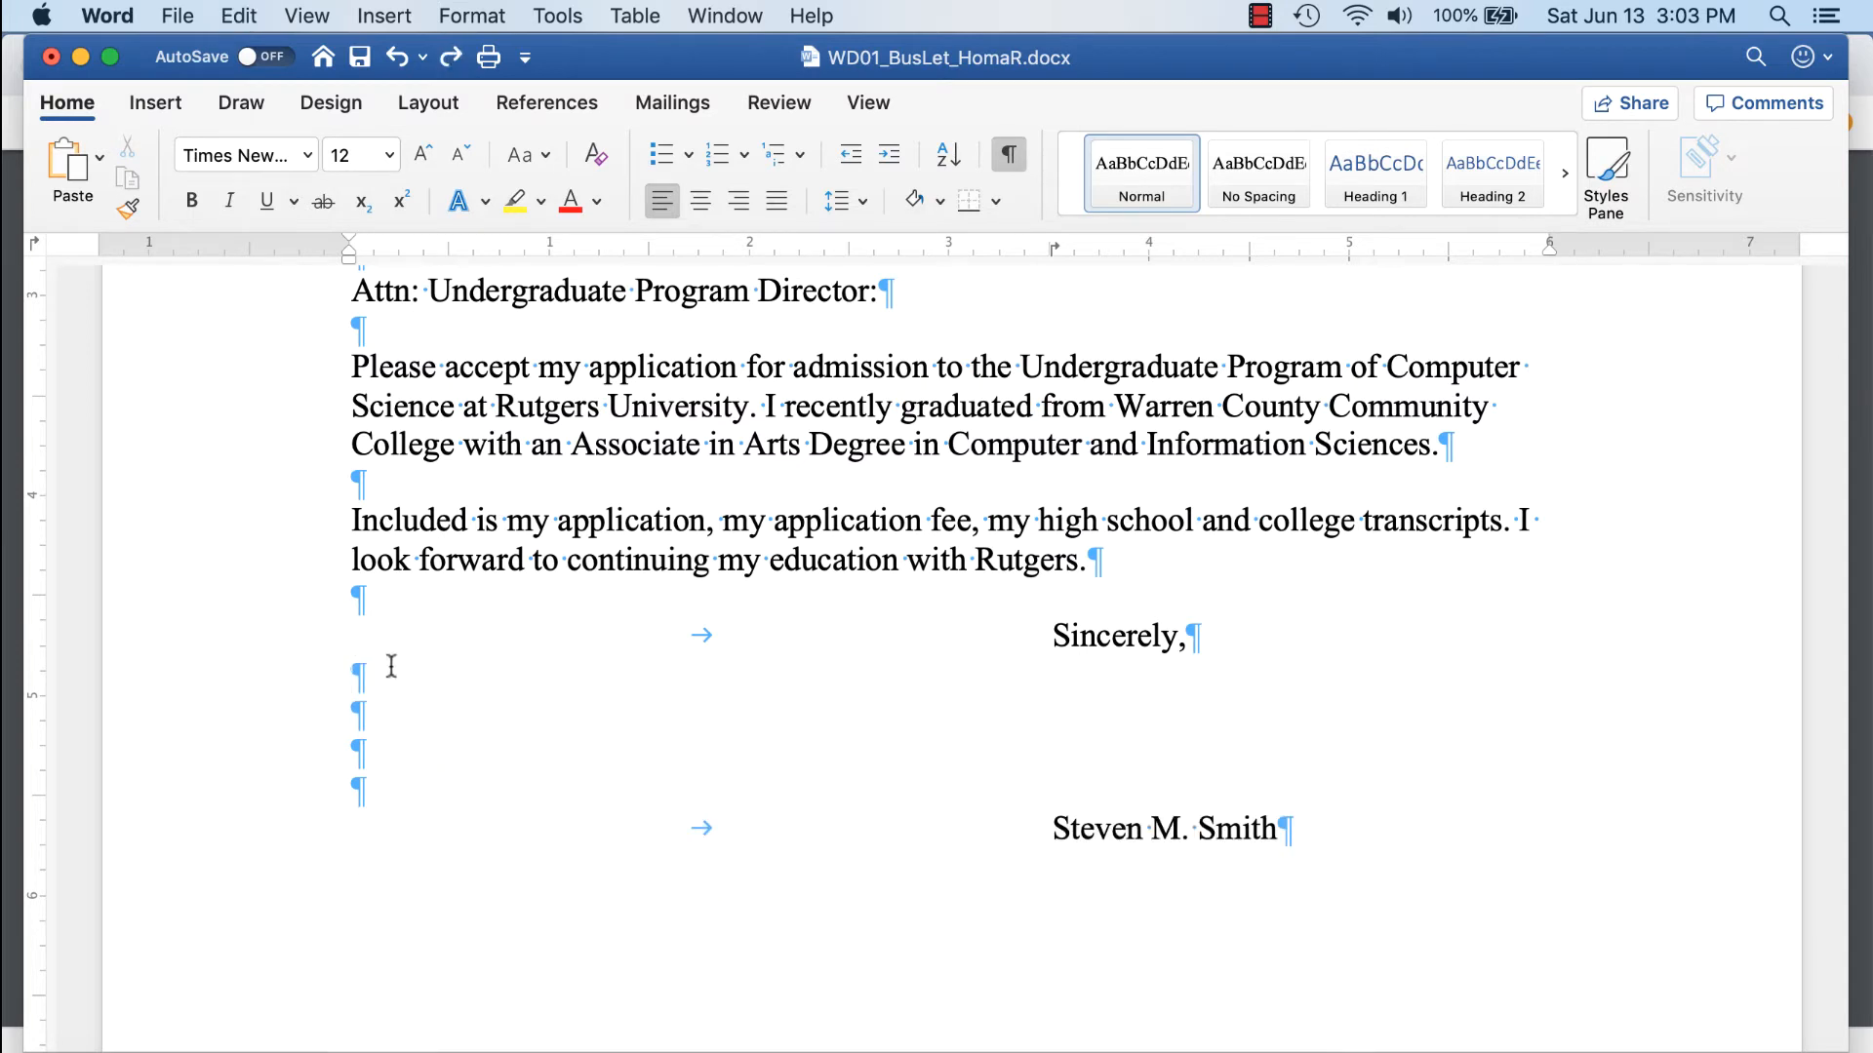
left_click(246, 18)
left_click(288, 234)
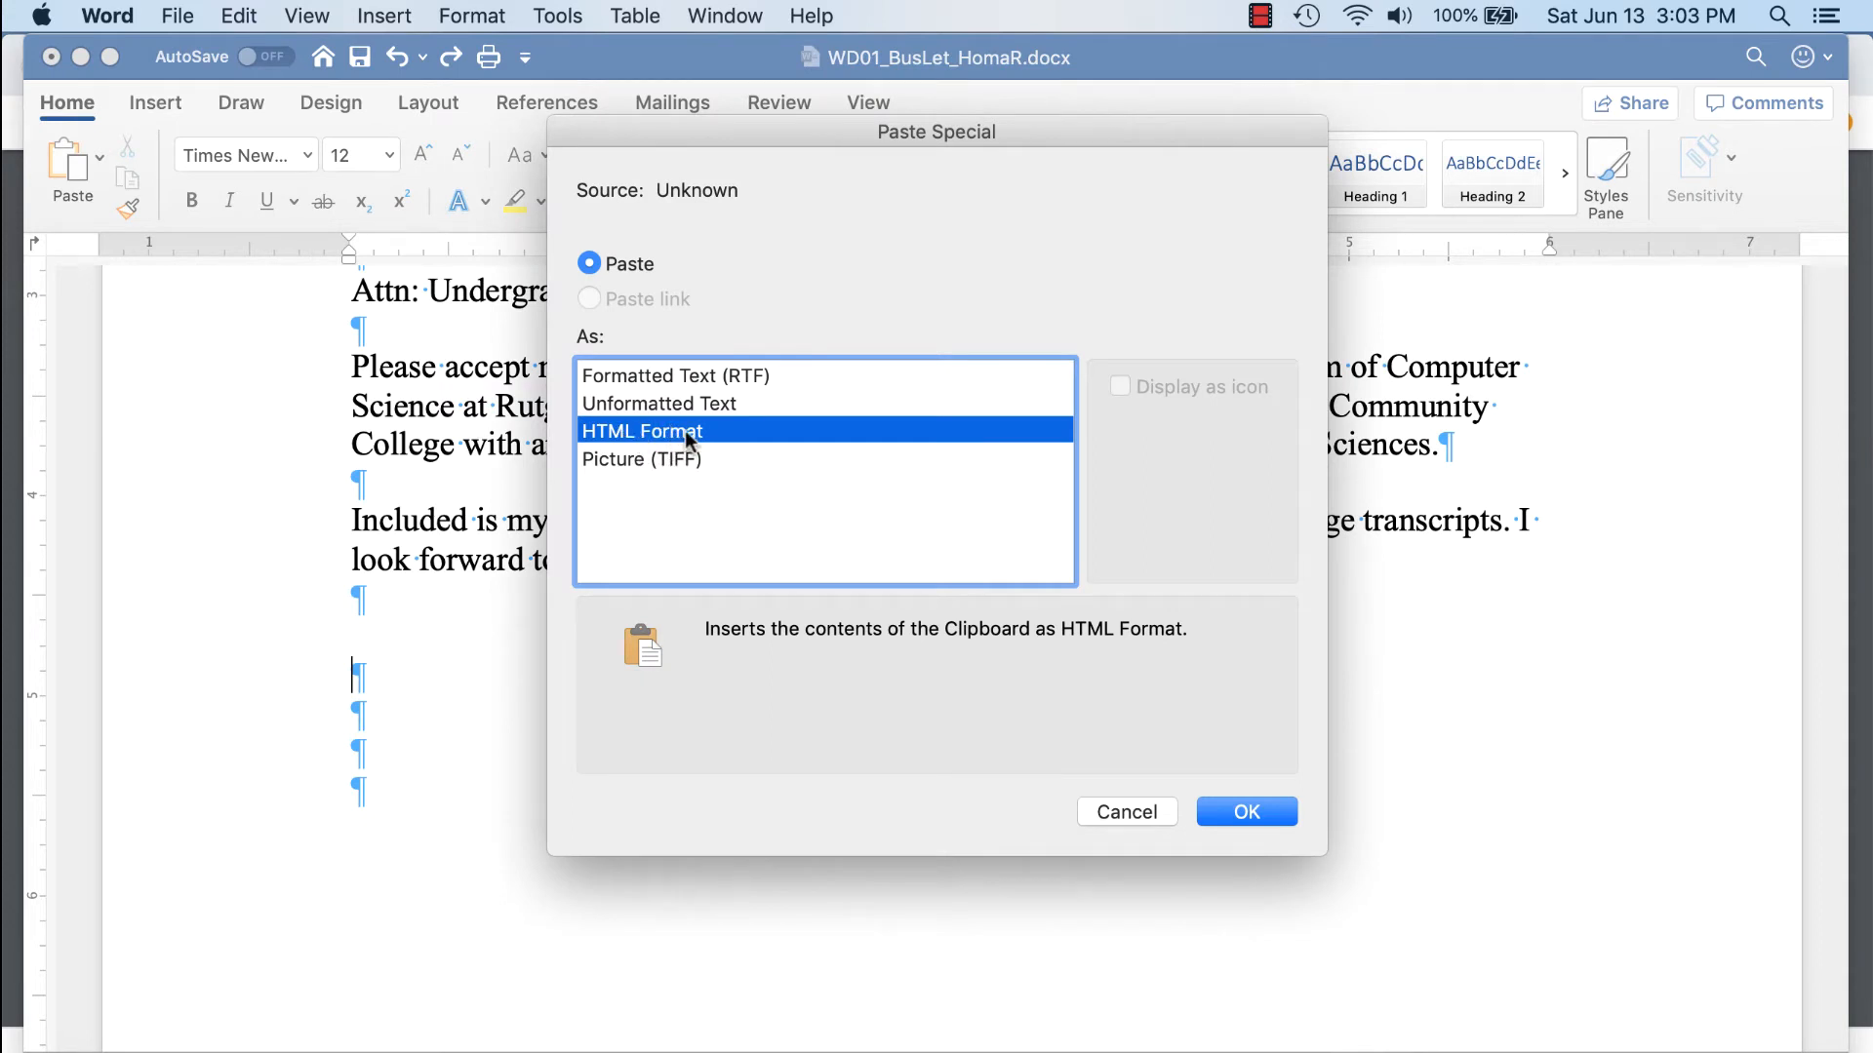
left_click(685, 458)
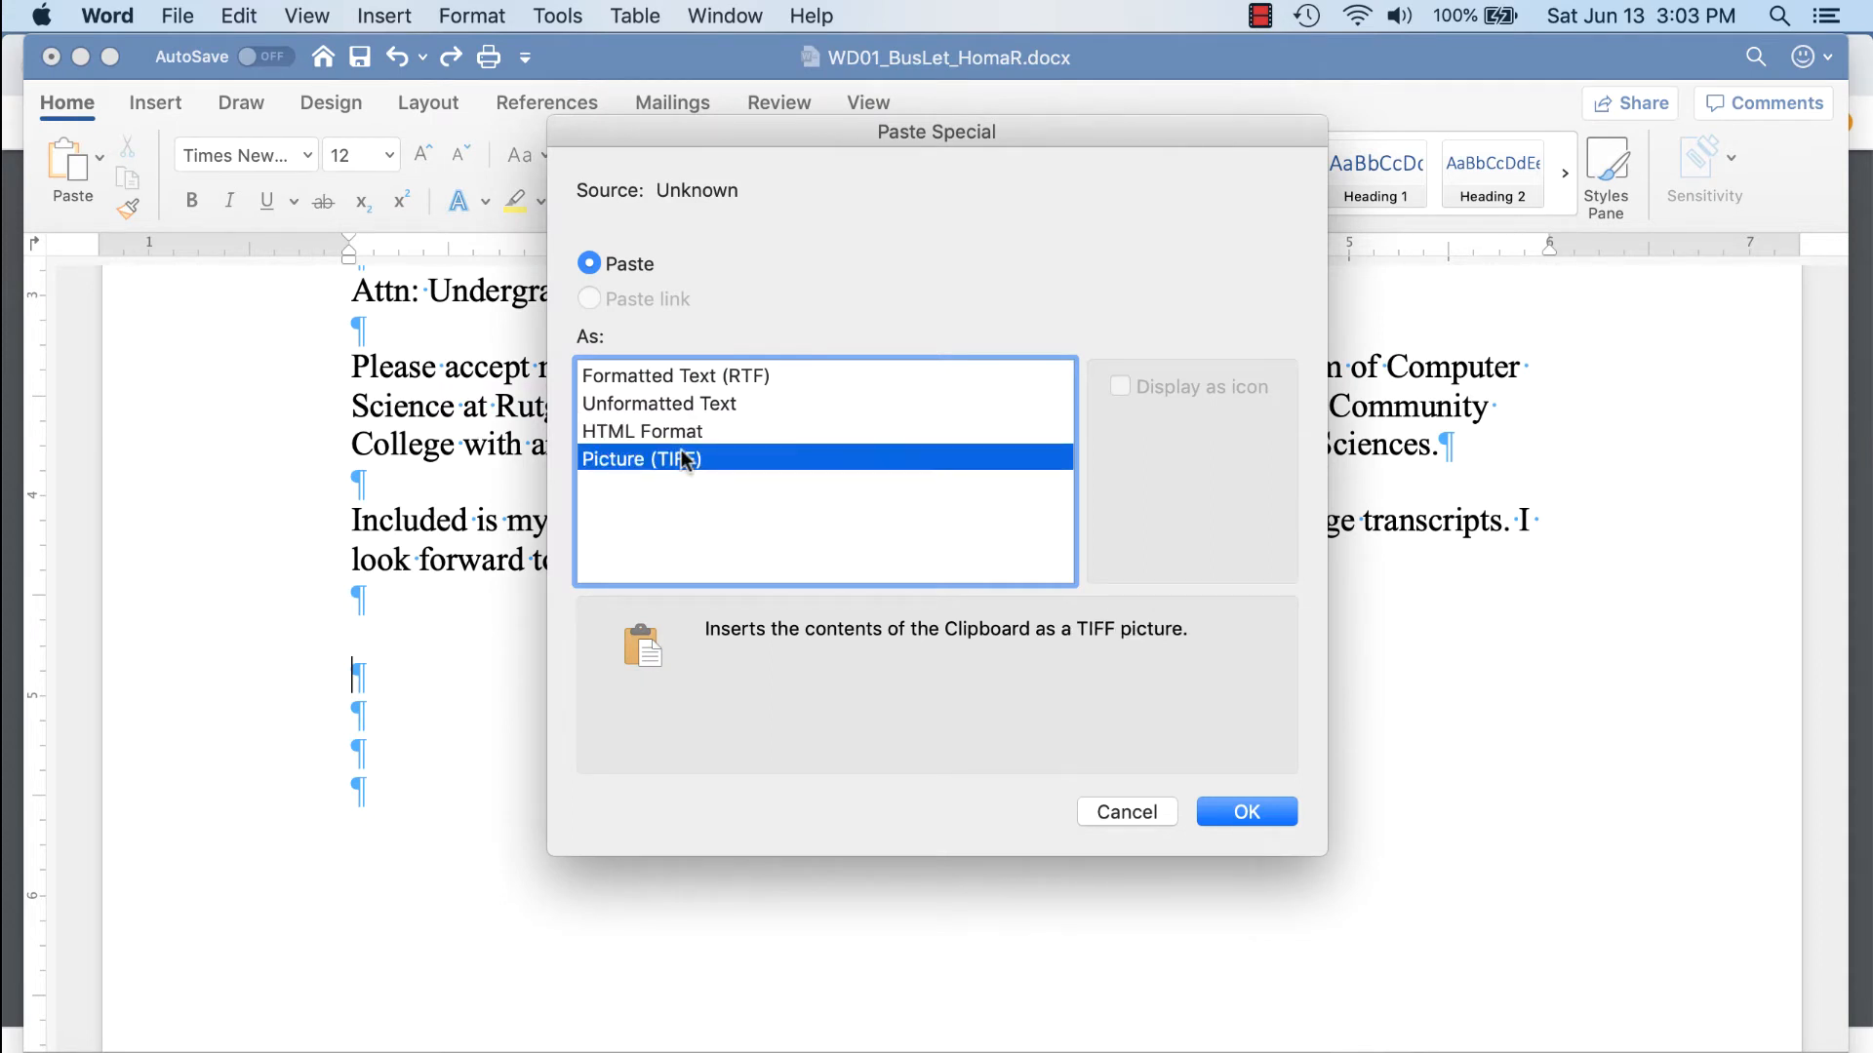
left_click(1246, 812)
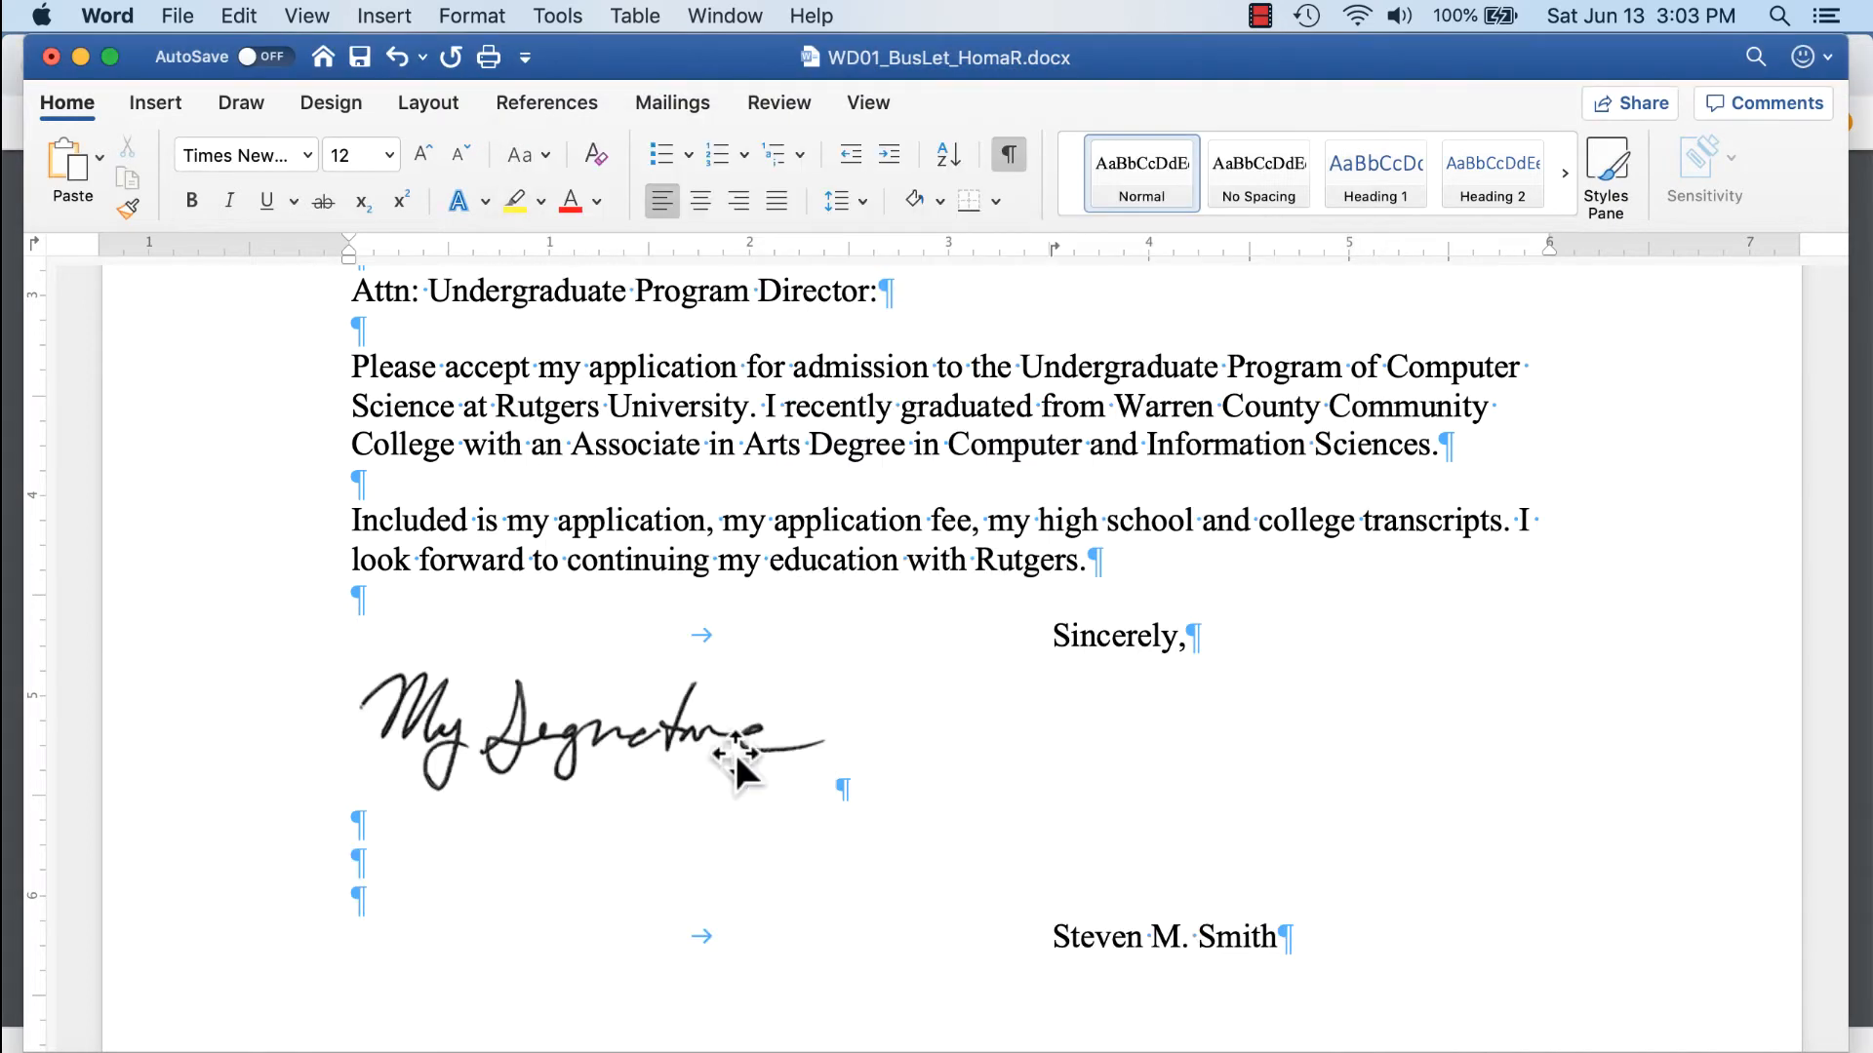
Set the pasted signature's text wrapping to In Front of Text and place it between the closing and the typed name
left_click(629, 746)
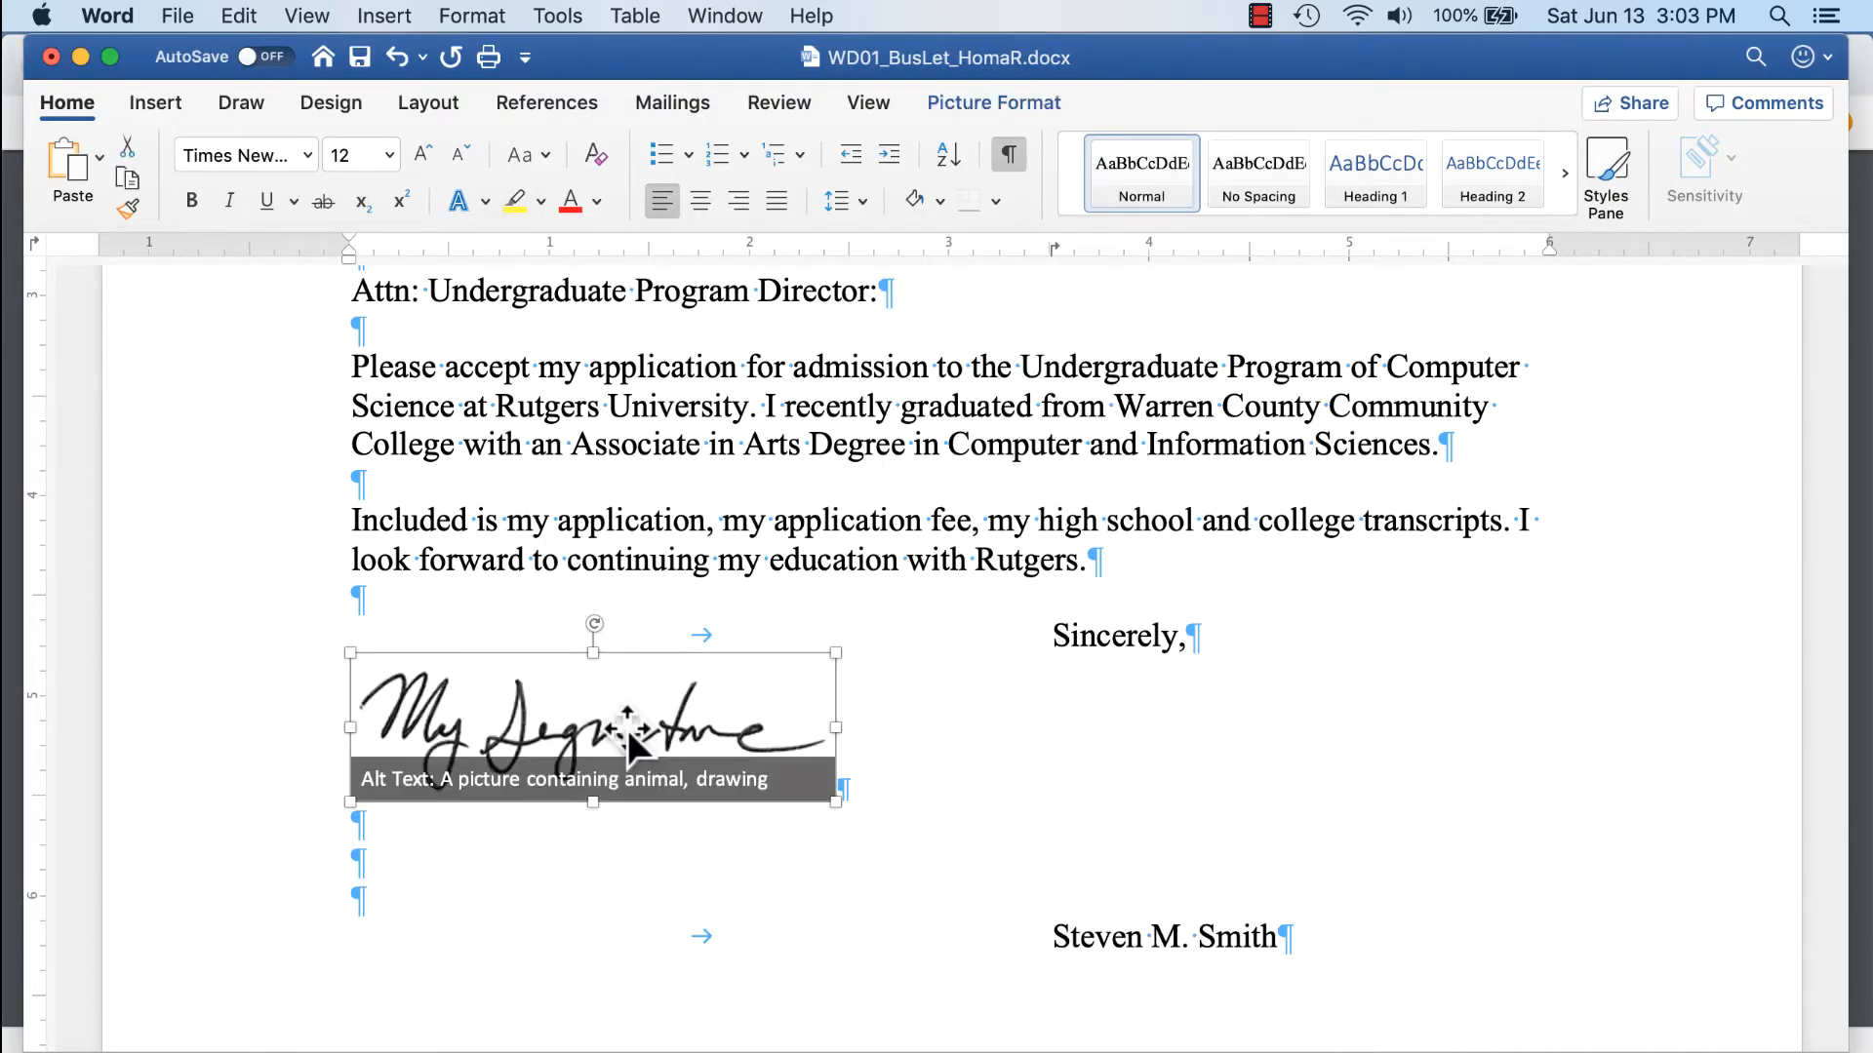
double_click(690, 732)
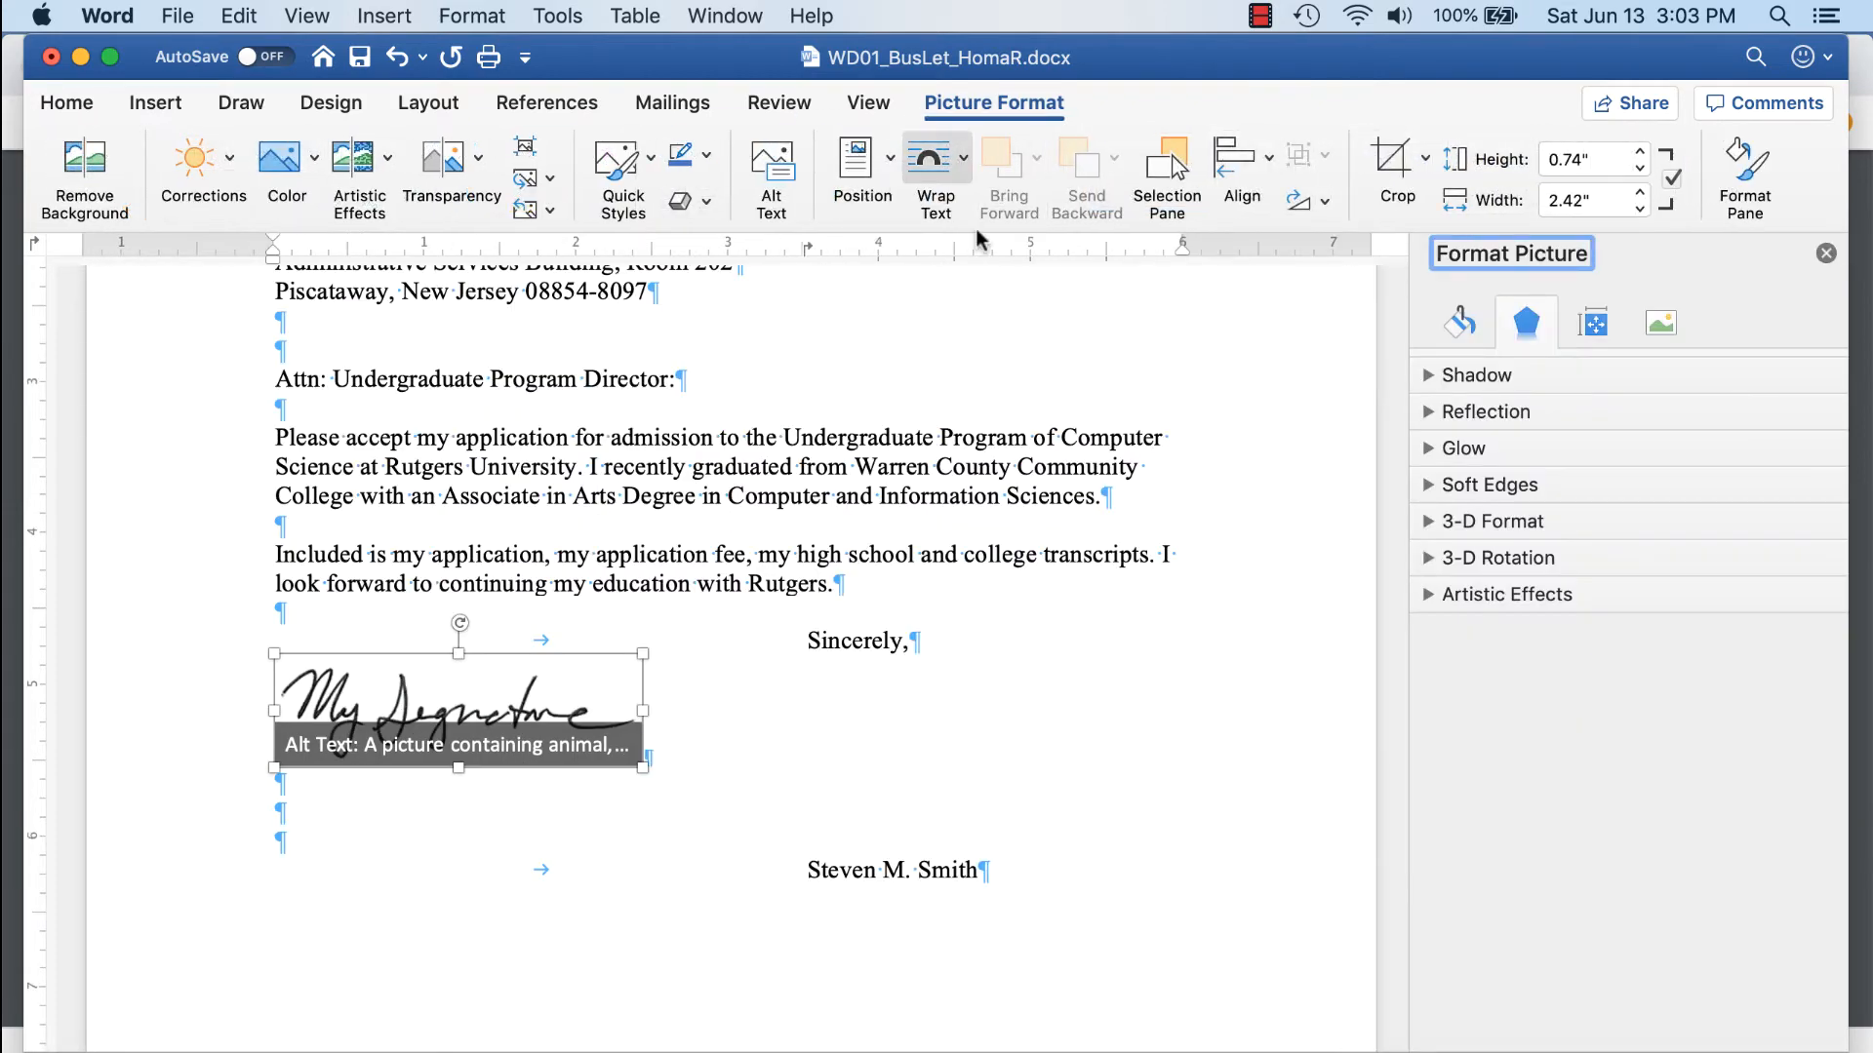
left_click(936, 161)
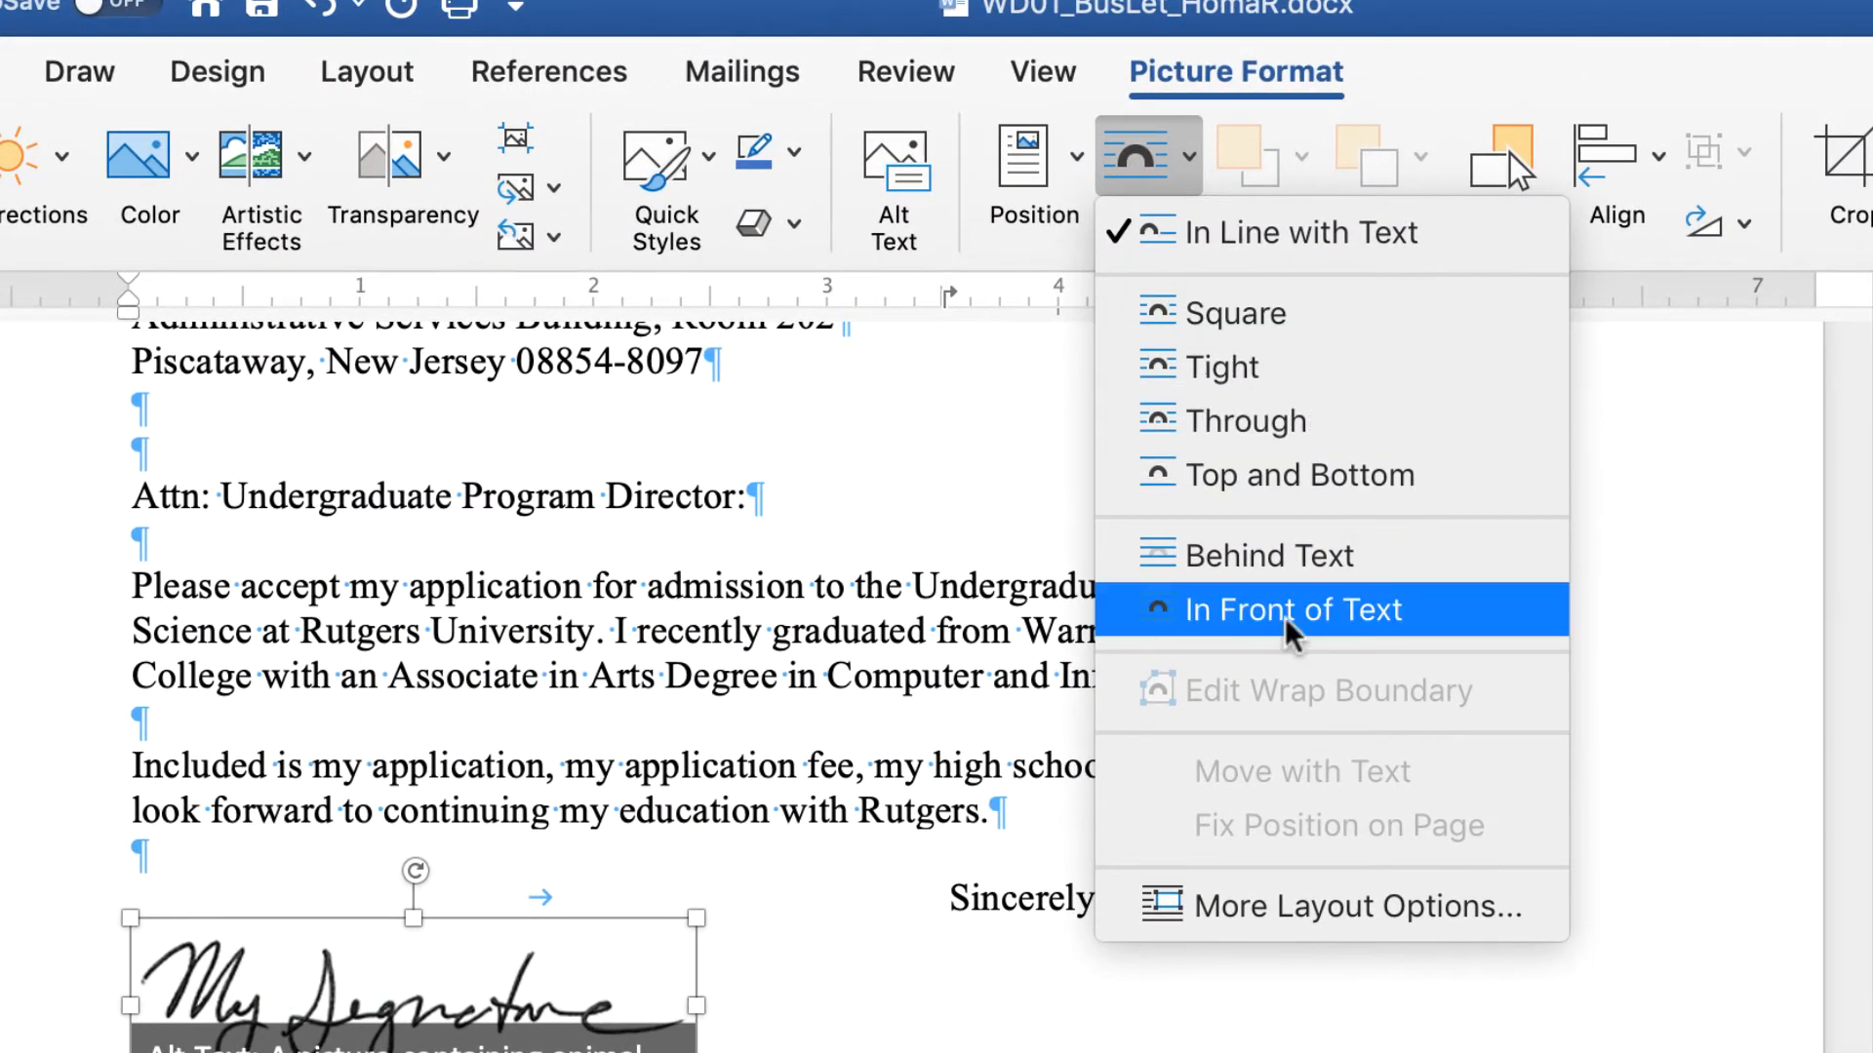
left_click(1292, 632)
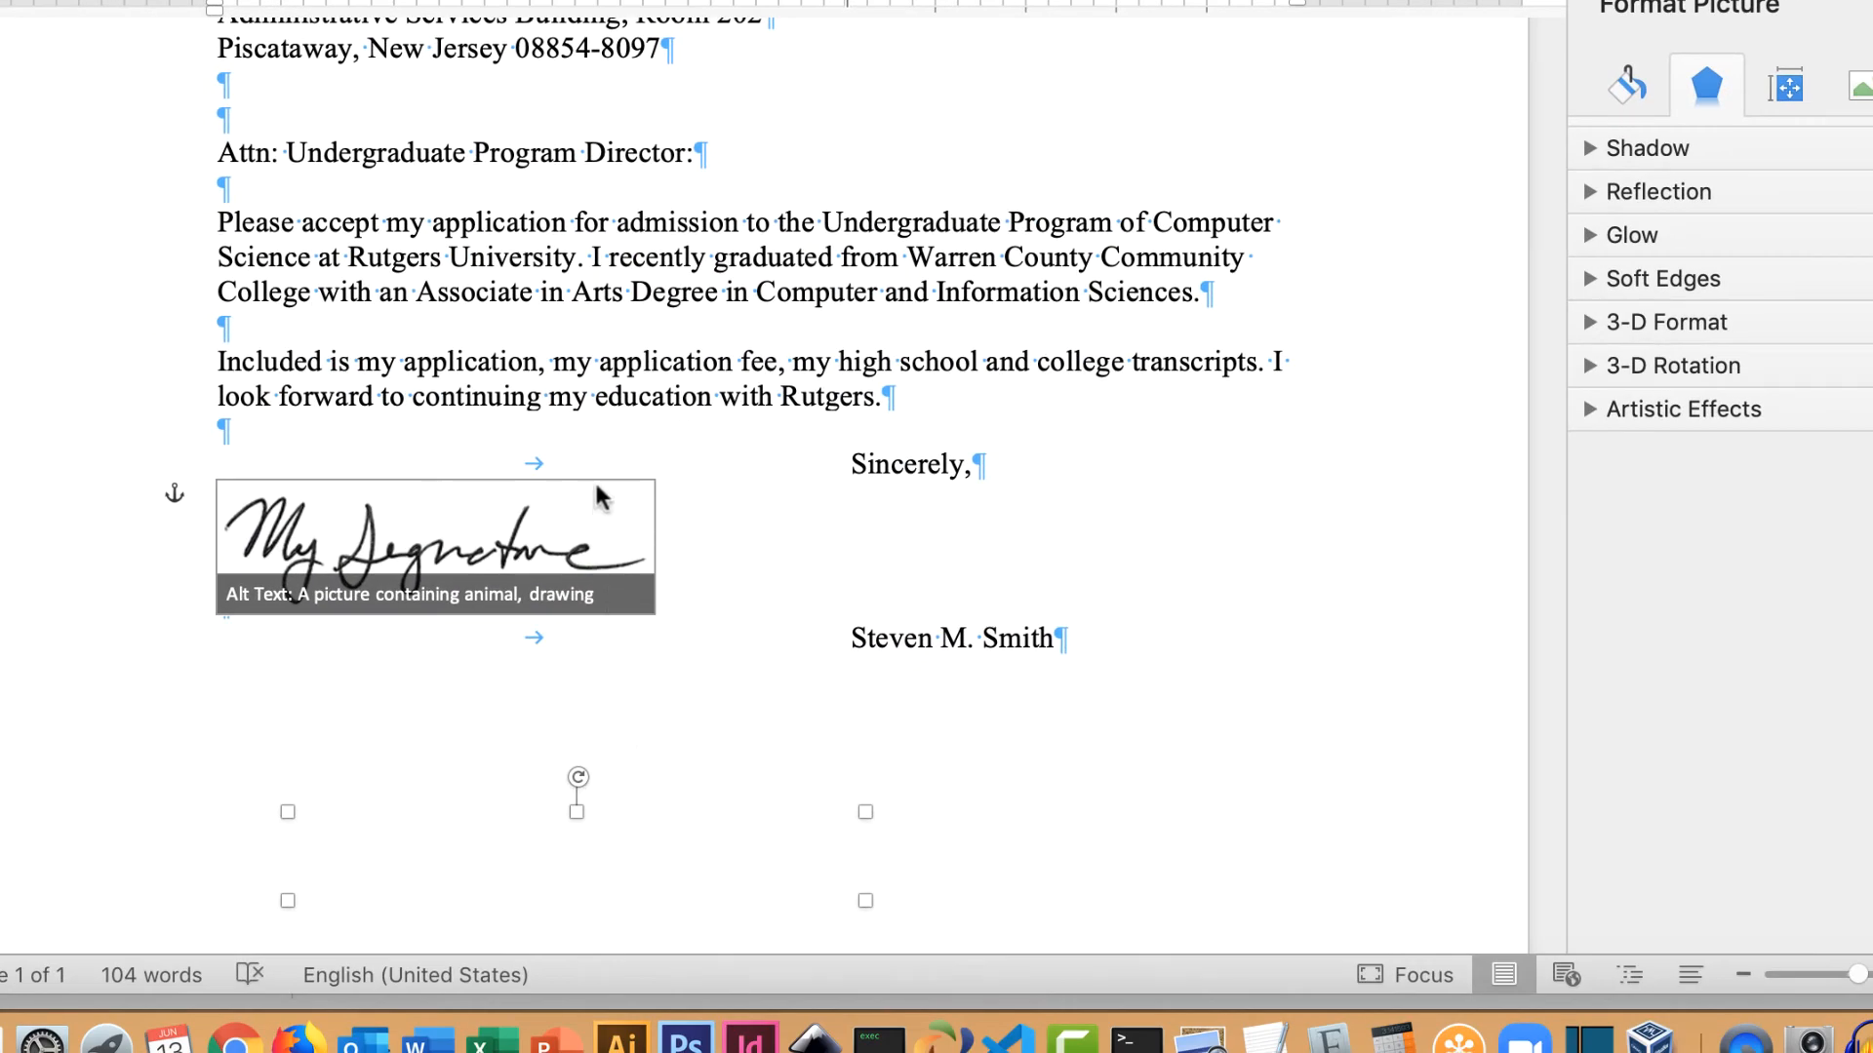
left_click_drag(598, 488, 984, 523)
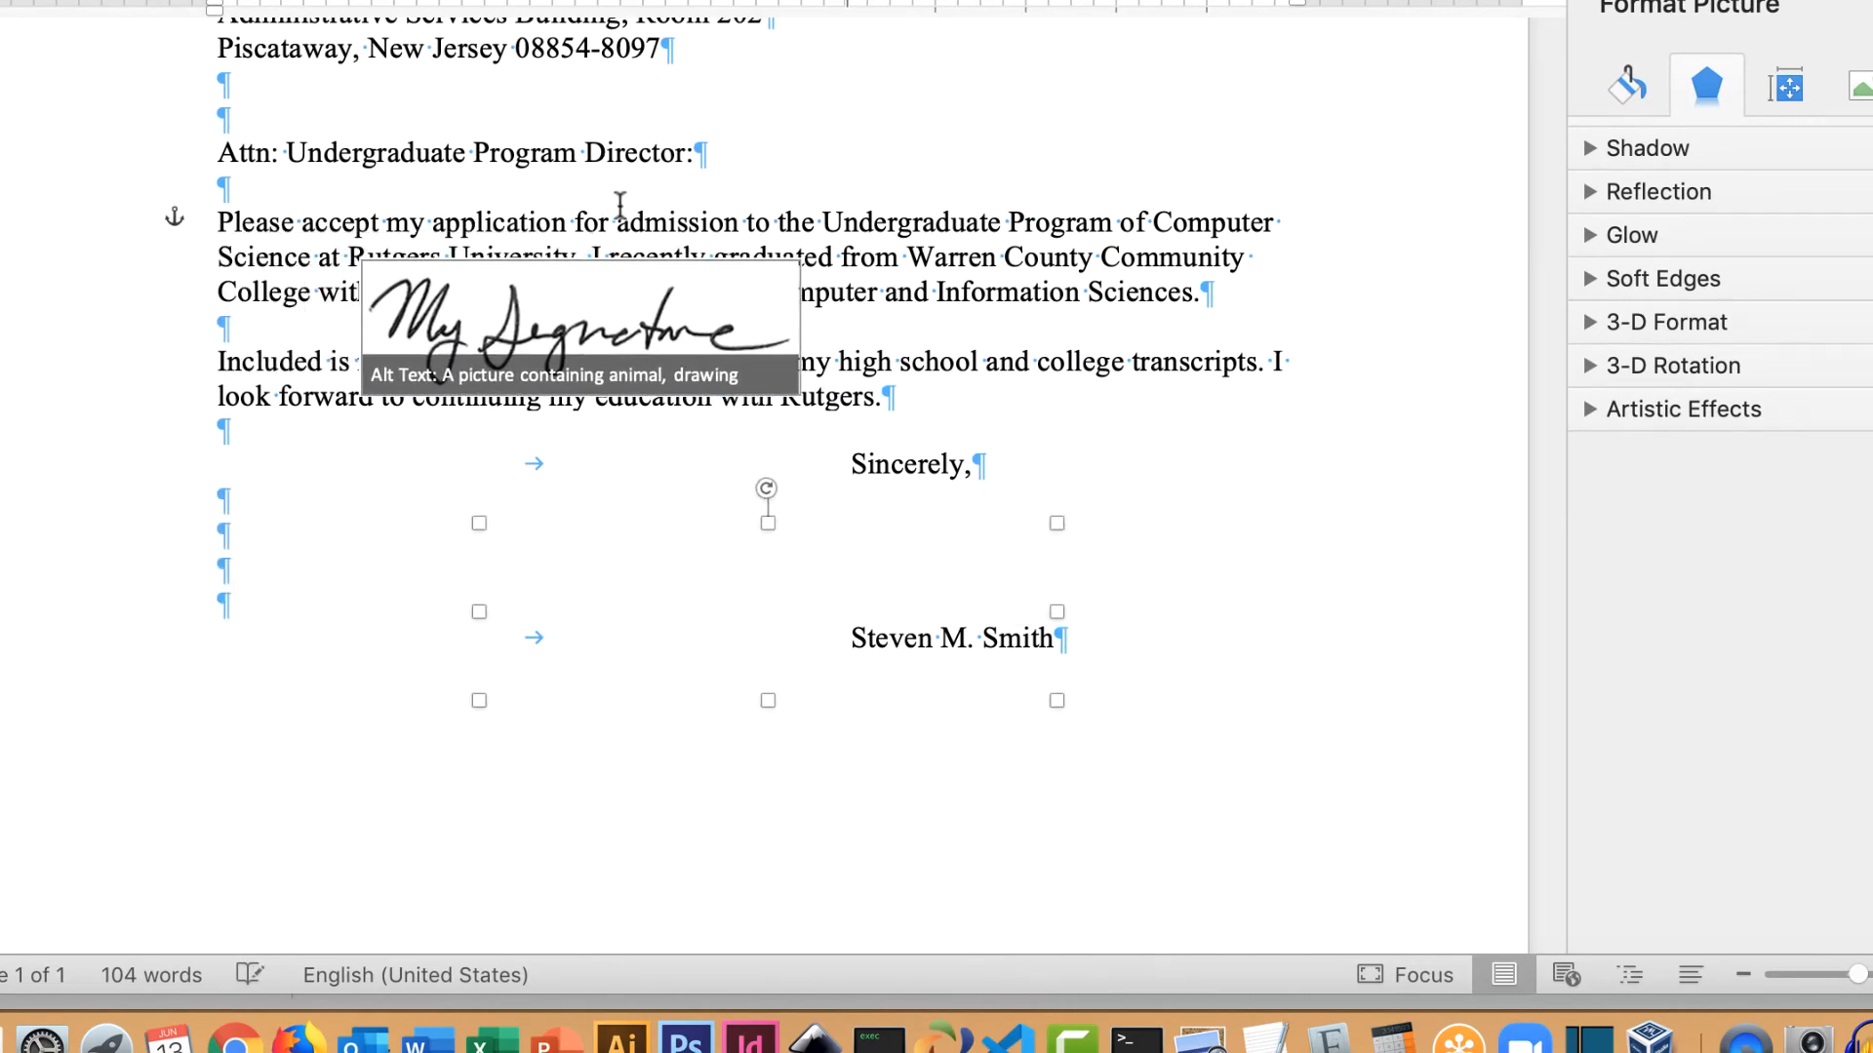
mouse_move(632, 255)
left_mouse_down()
mouse_move(932, 585)
mouse_move(1036, 611)
mouse_move(1408, 818)
mouse_move(1473, 817)
left_mouse_up()
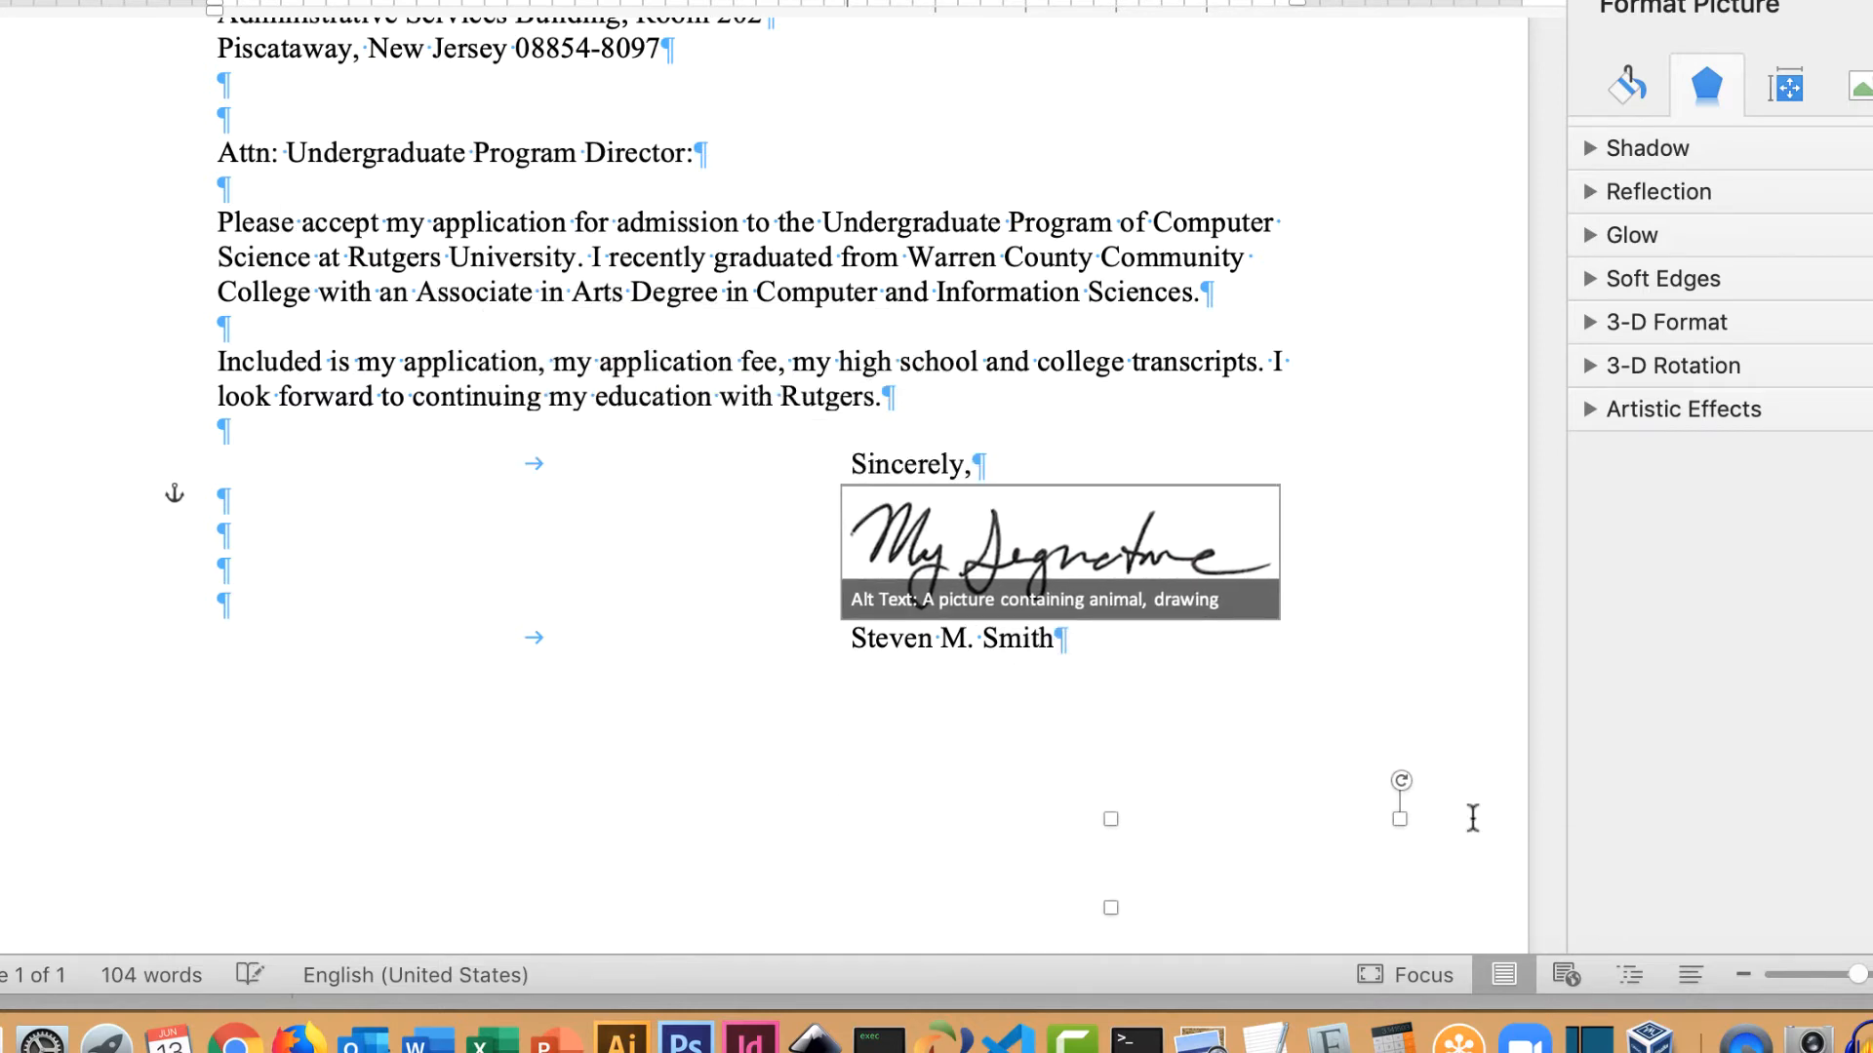
left_click(1371, 429)
left_click(1151, 550)
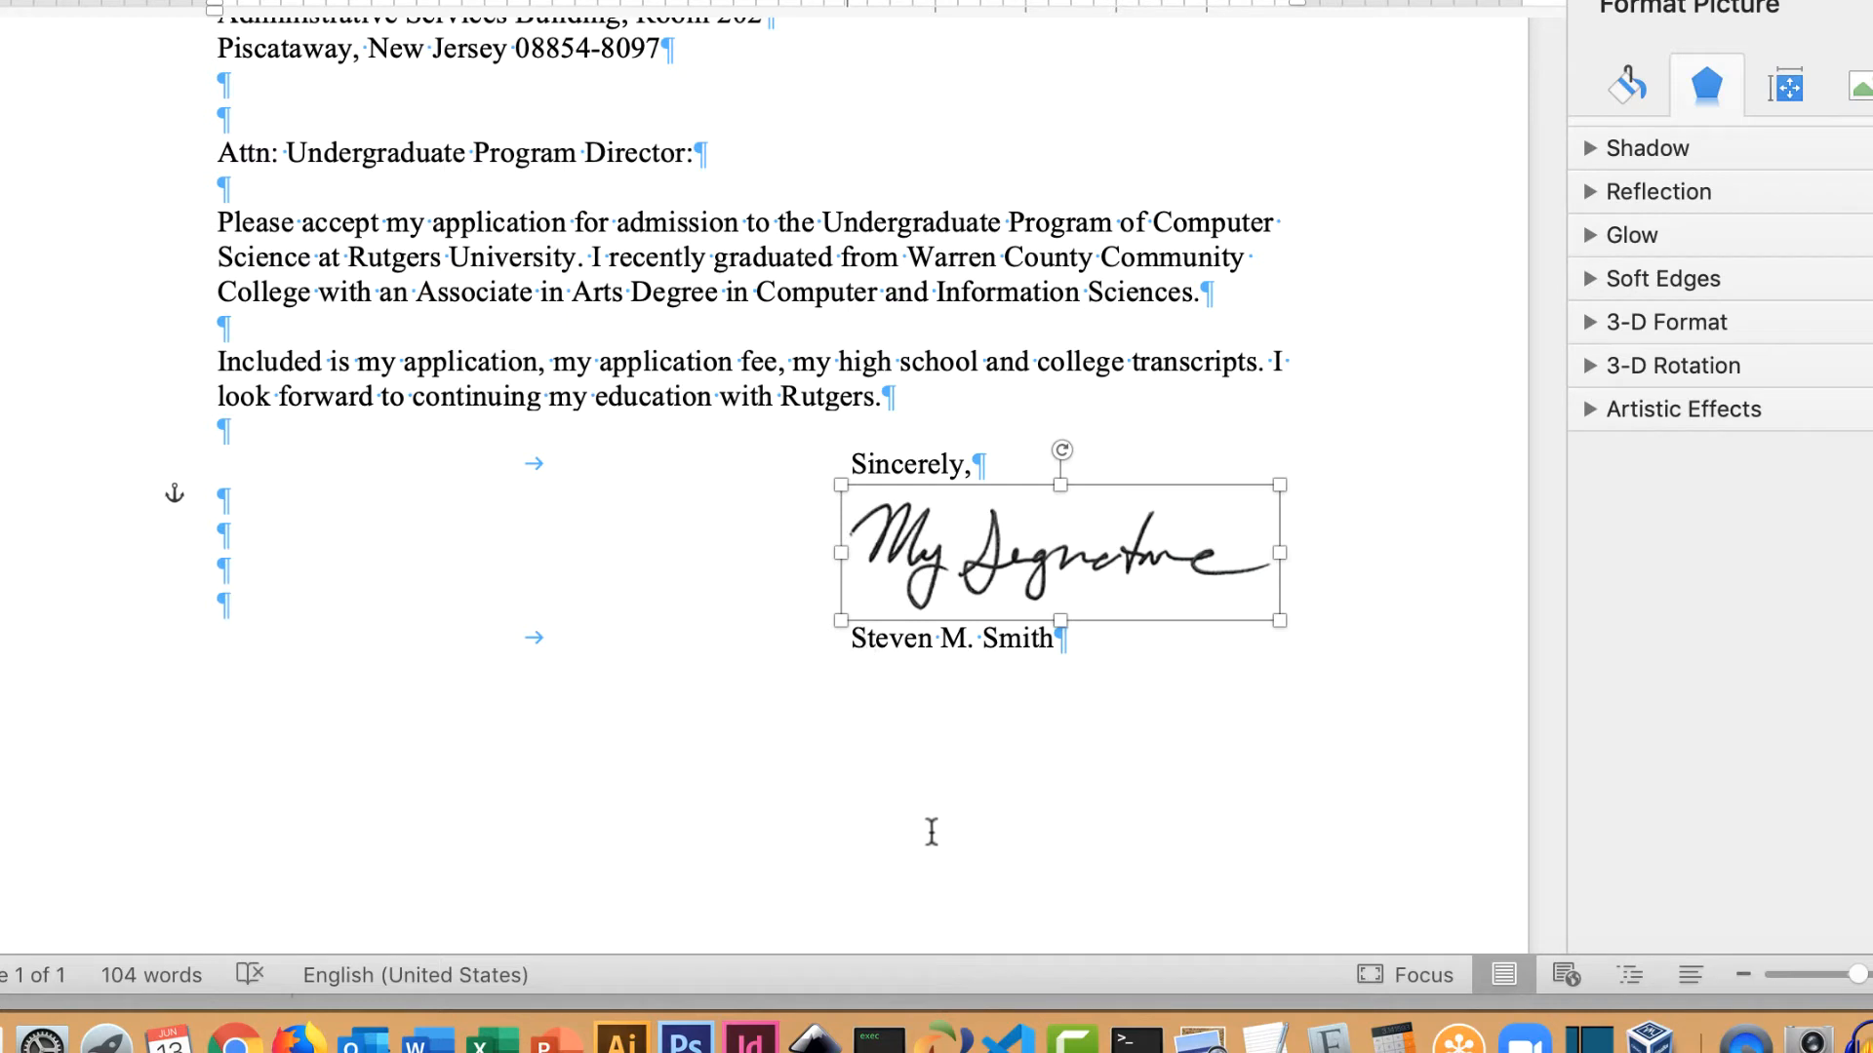
Add a line above the typed name, tab the name back to the 3.5" stop and adjust the signature image's position
left_click(850, 640)
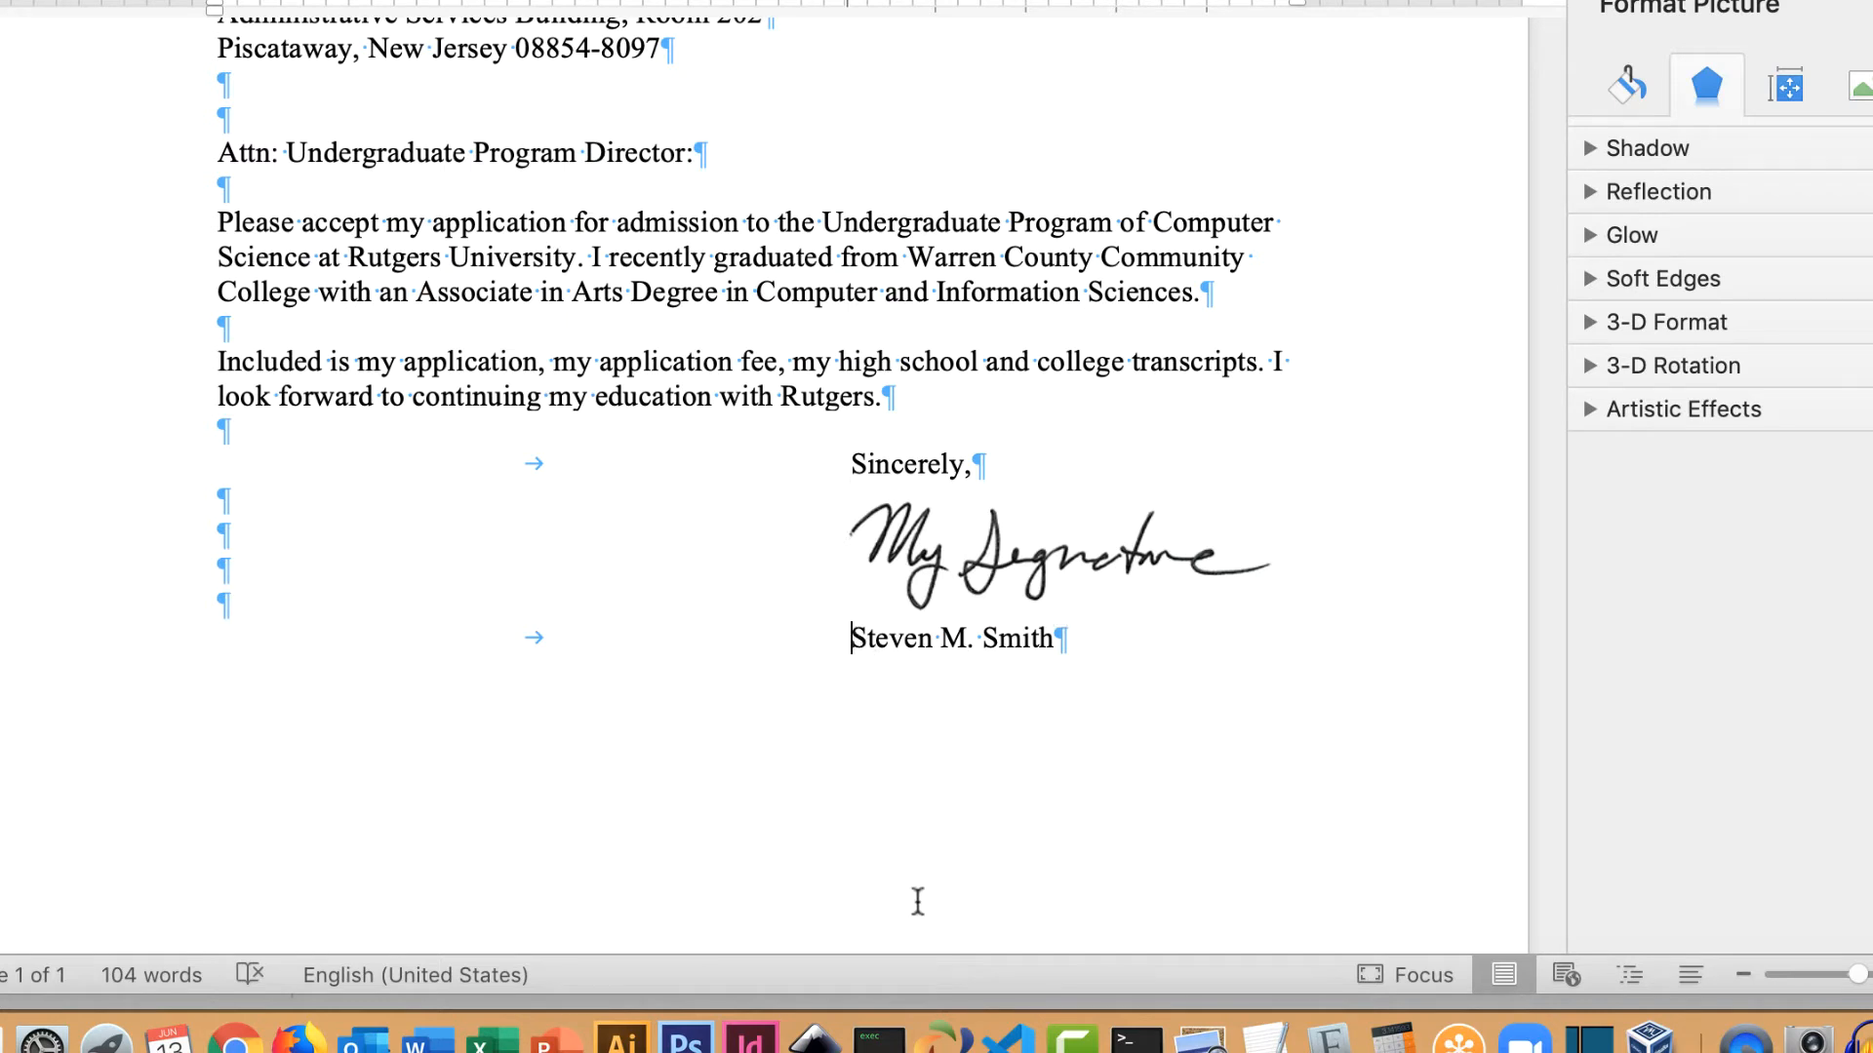
key("Return")
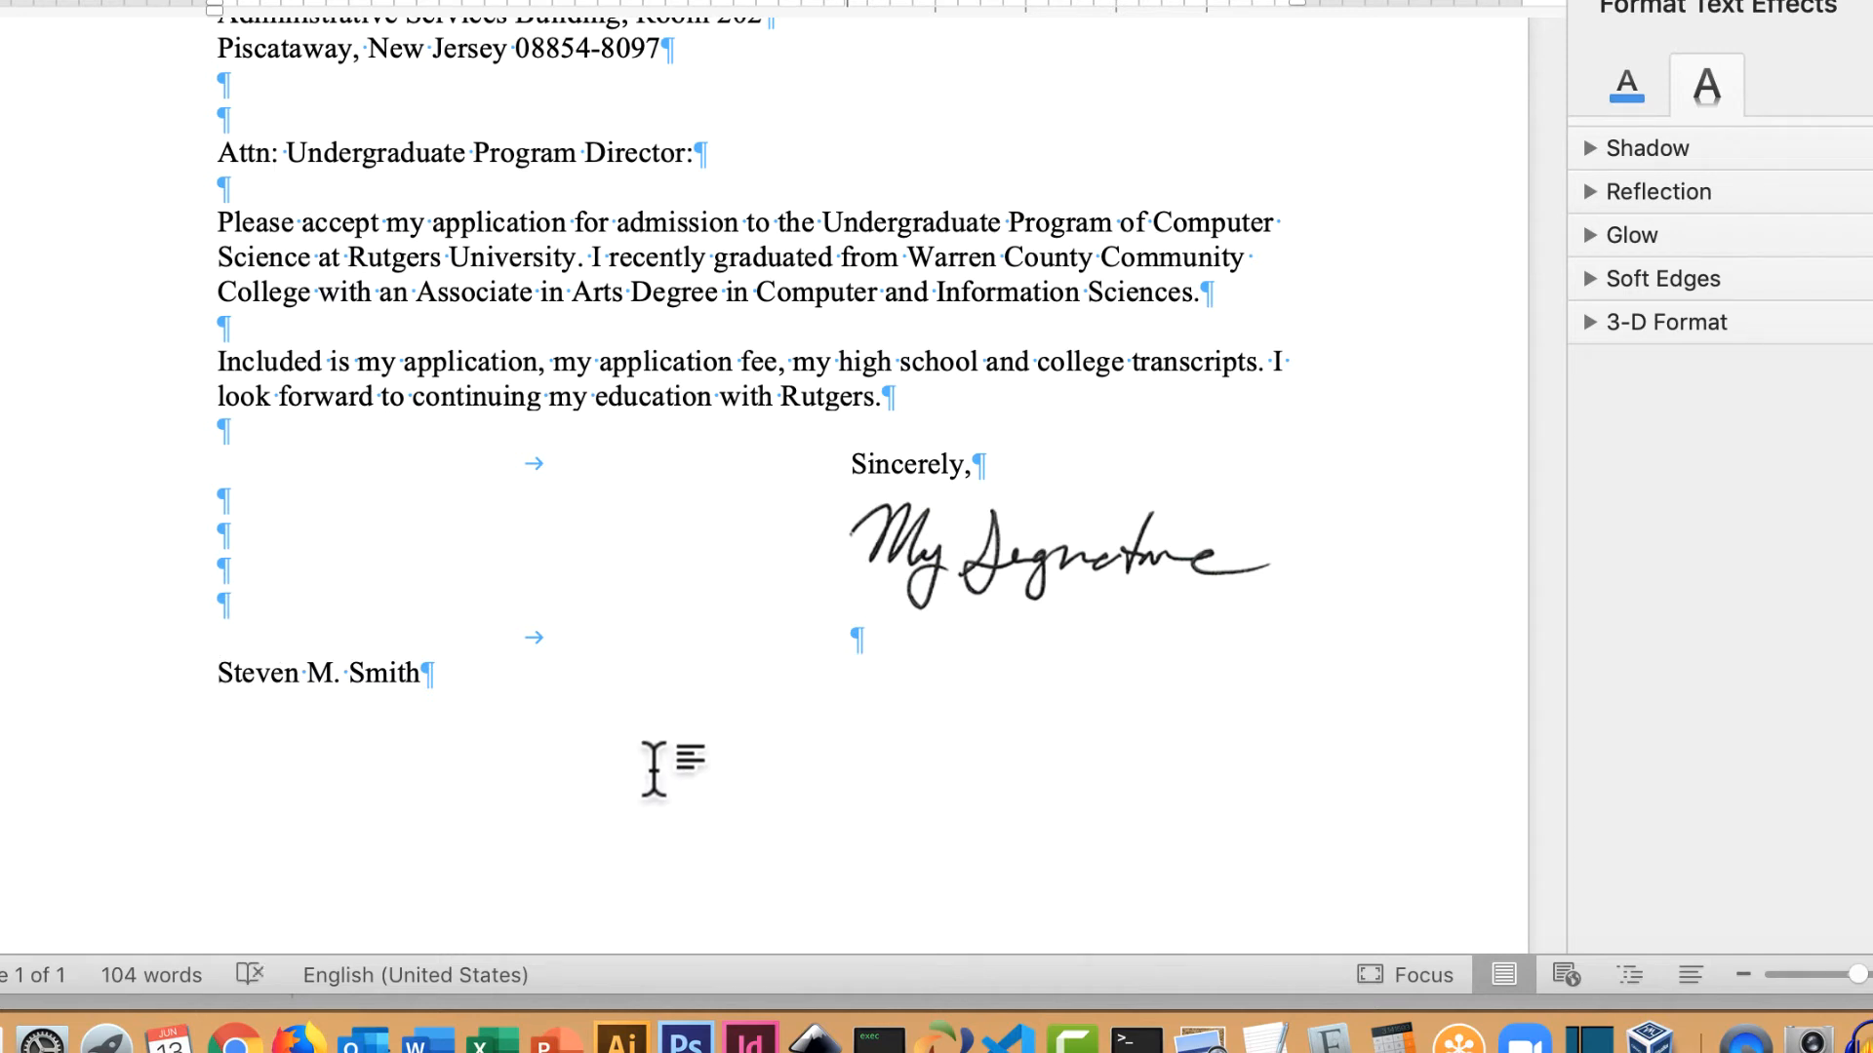
key("Tab")
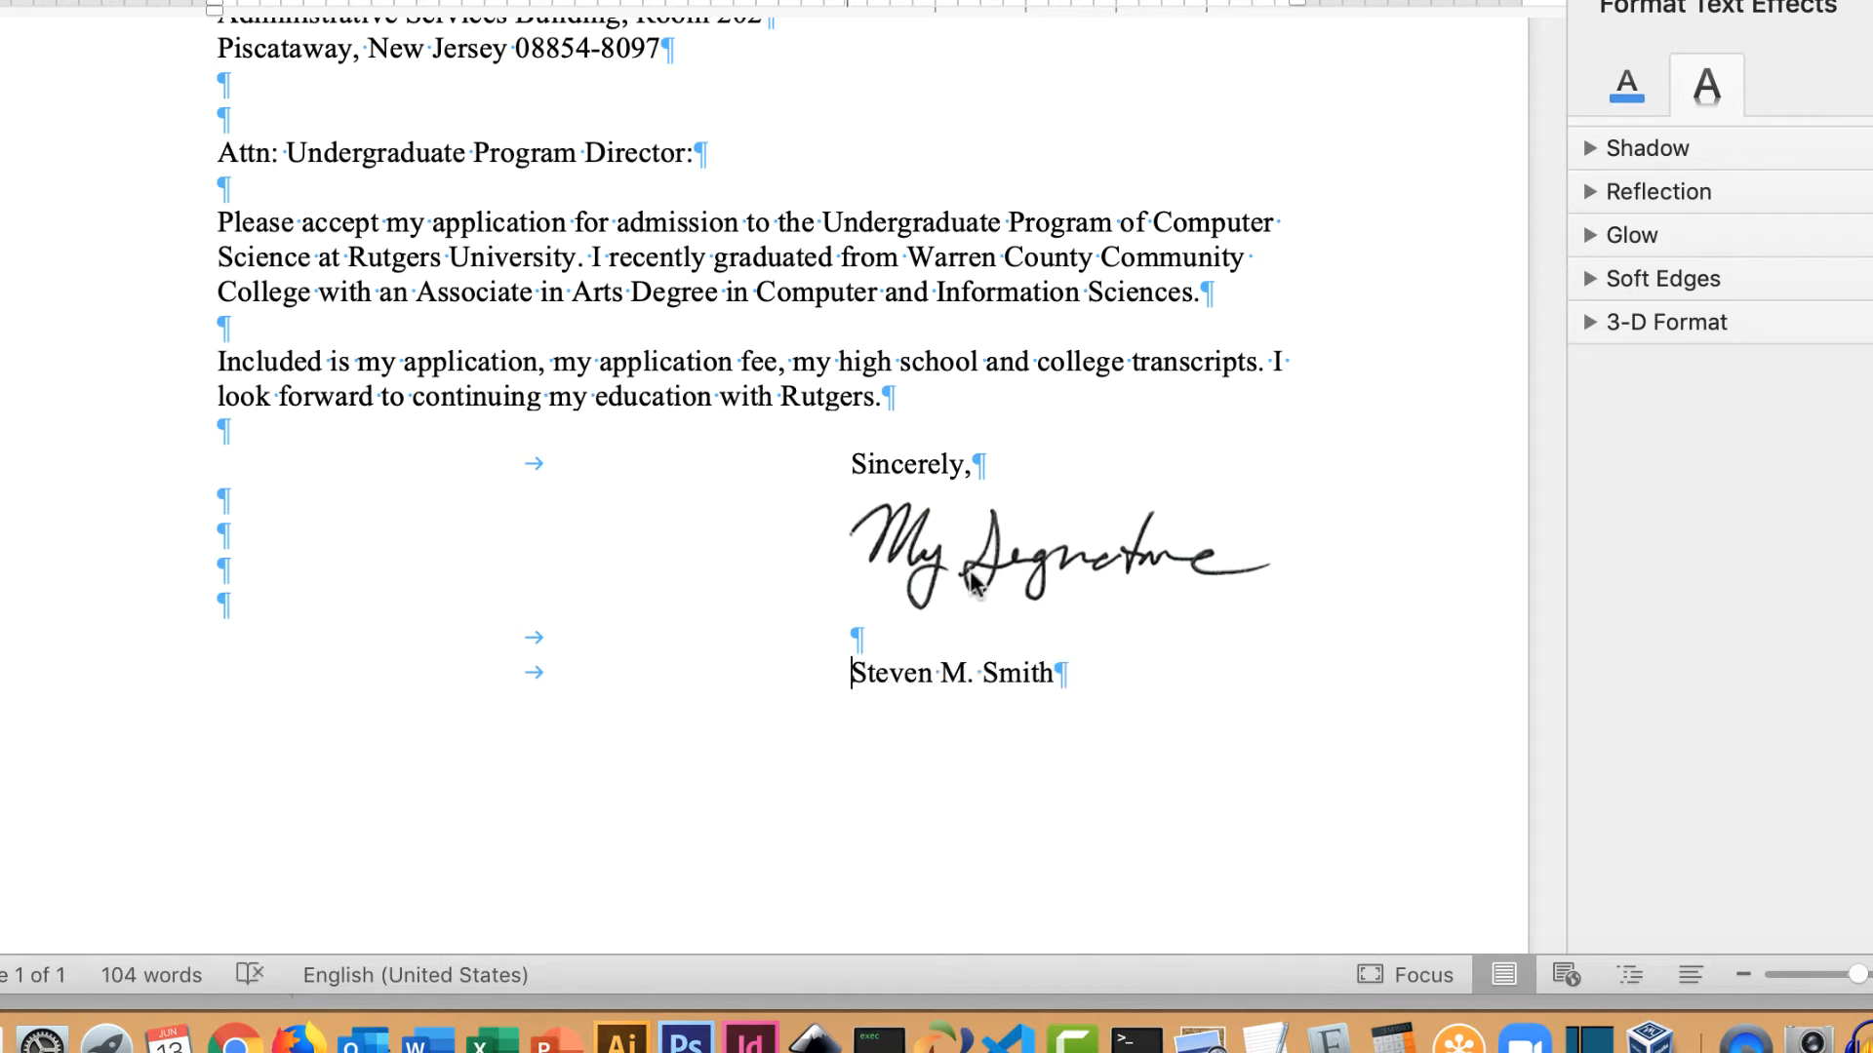
left_click_drag(997, 532, 994, 570)
mouse_move(915, 332)
left_mouse_down()
mouse_move(976, 436)
mouse_move(1079, 363)
mouse_move(1040, 374)
left_mouse_up()
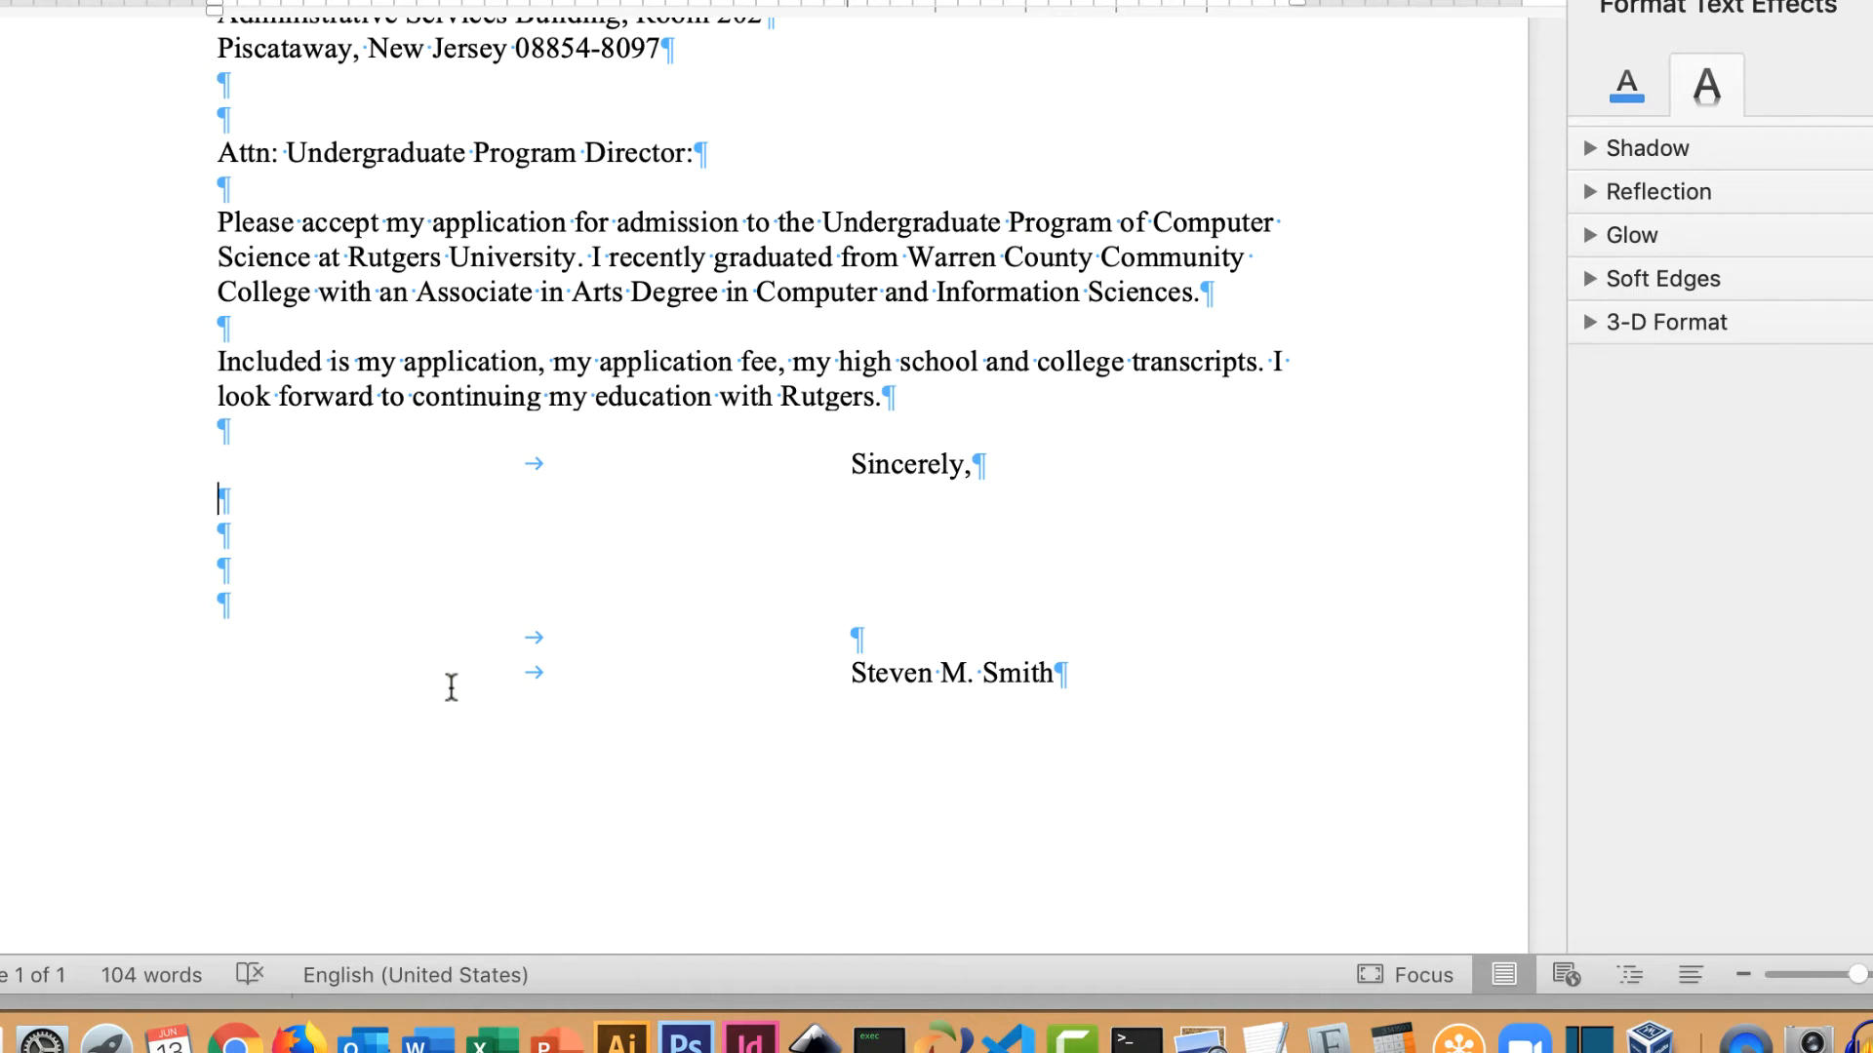
Replace the pasted signature with mySignature.jpg, inserted from file on the first blank line below the closing
left_click(96, 130)
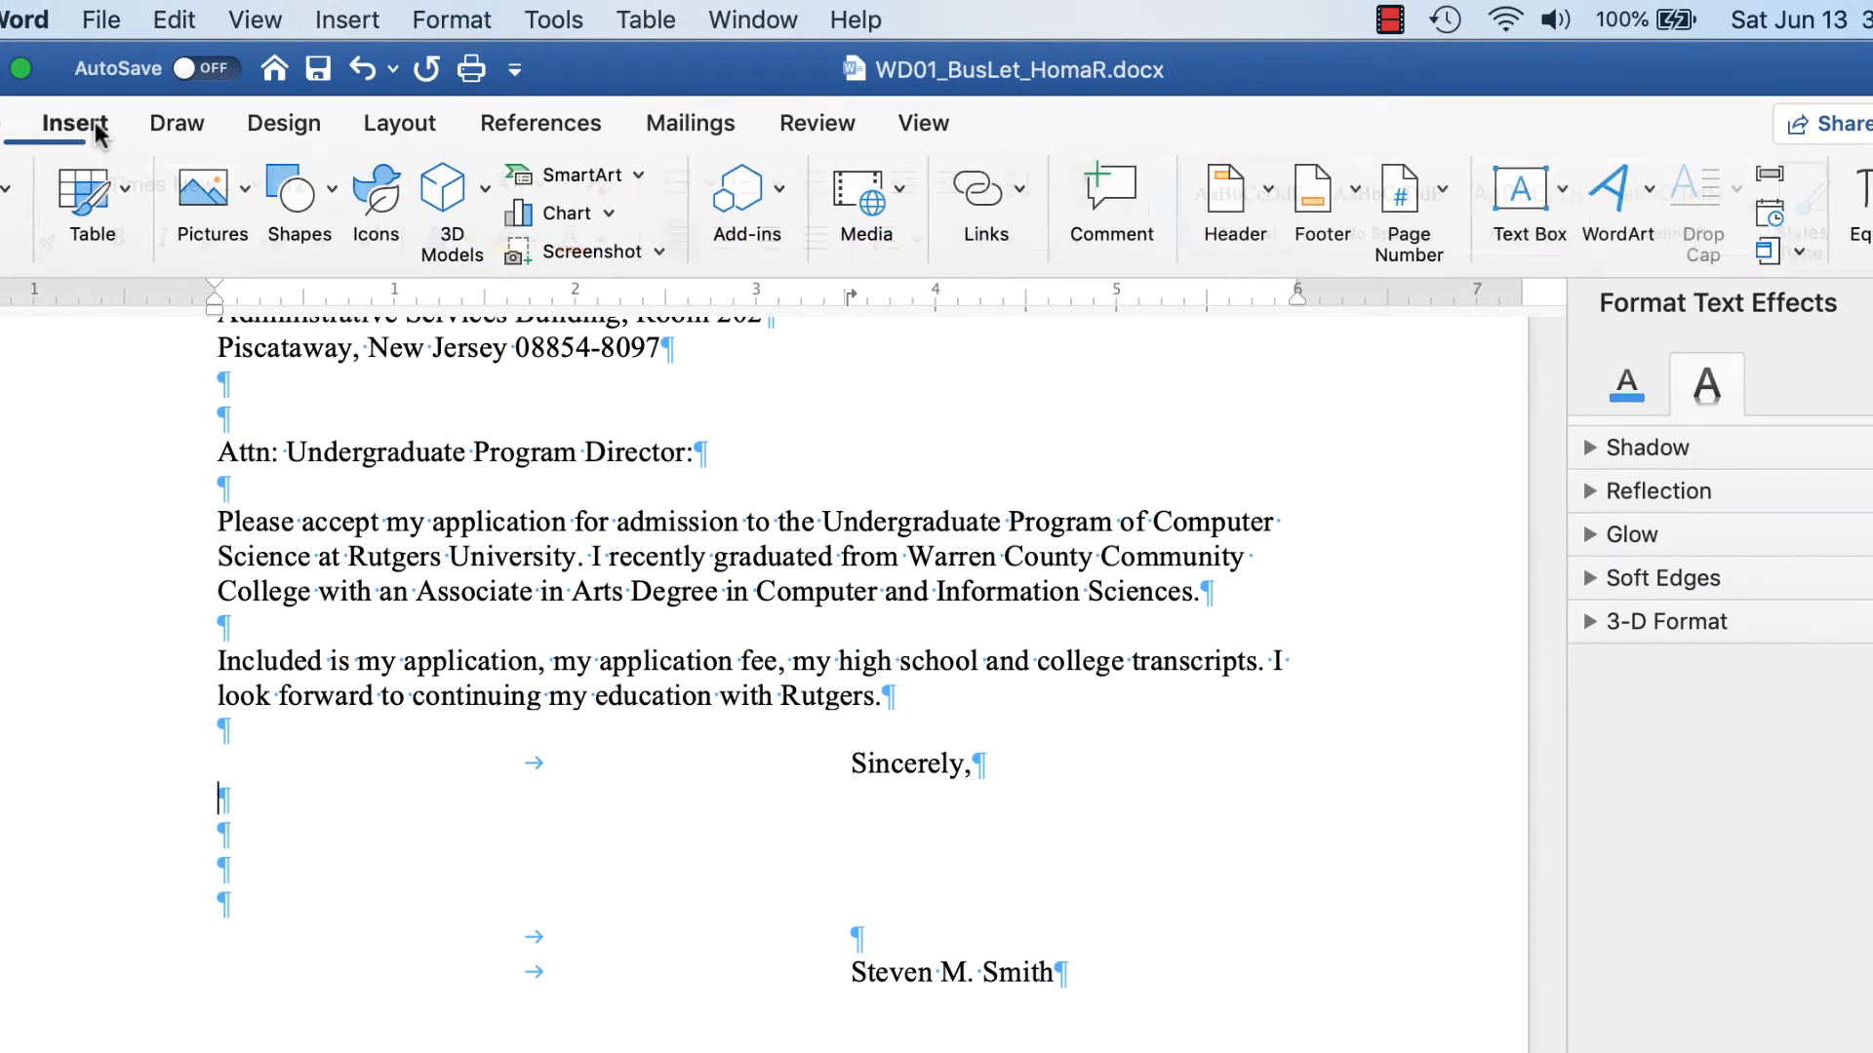
left_click(249, 190)
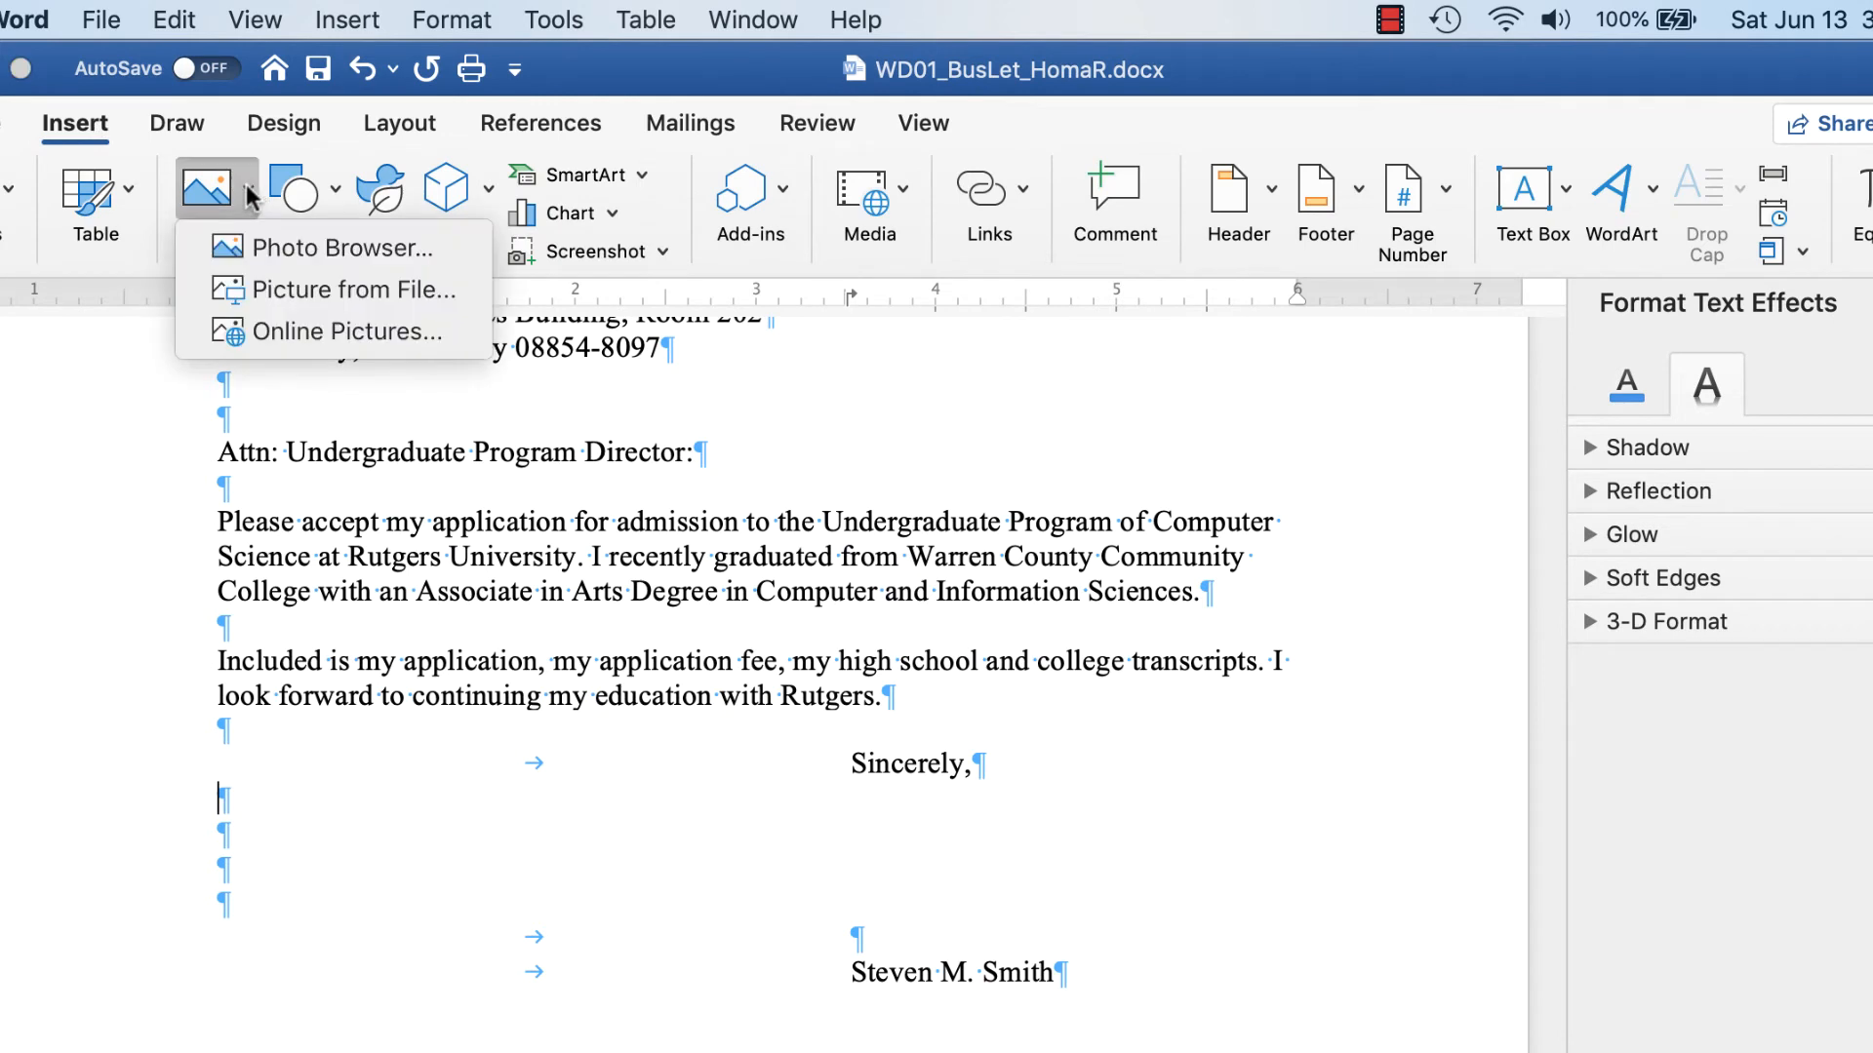
left_click(277, 290)
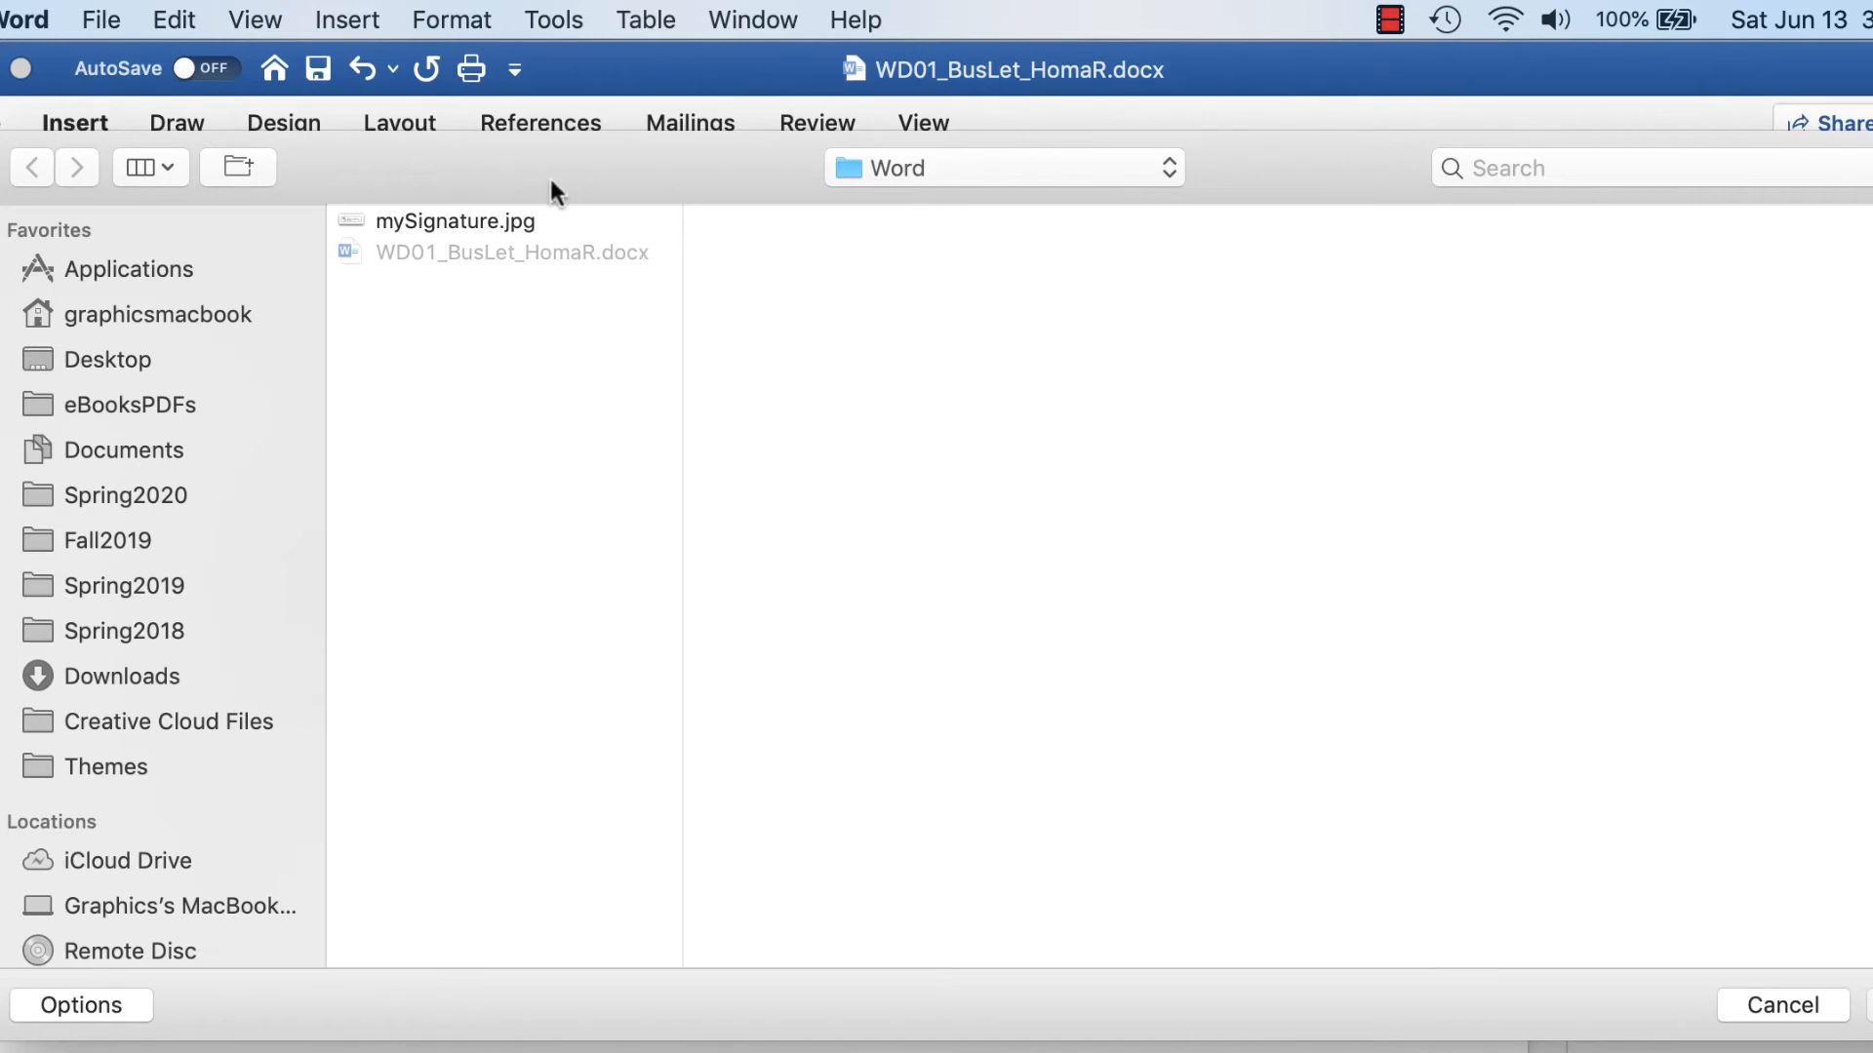
left_click(505, 222)
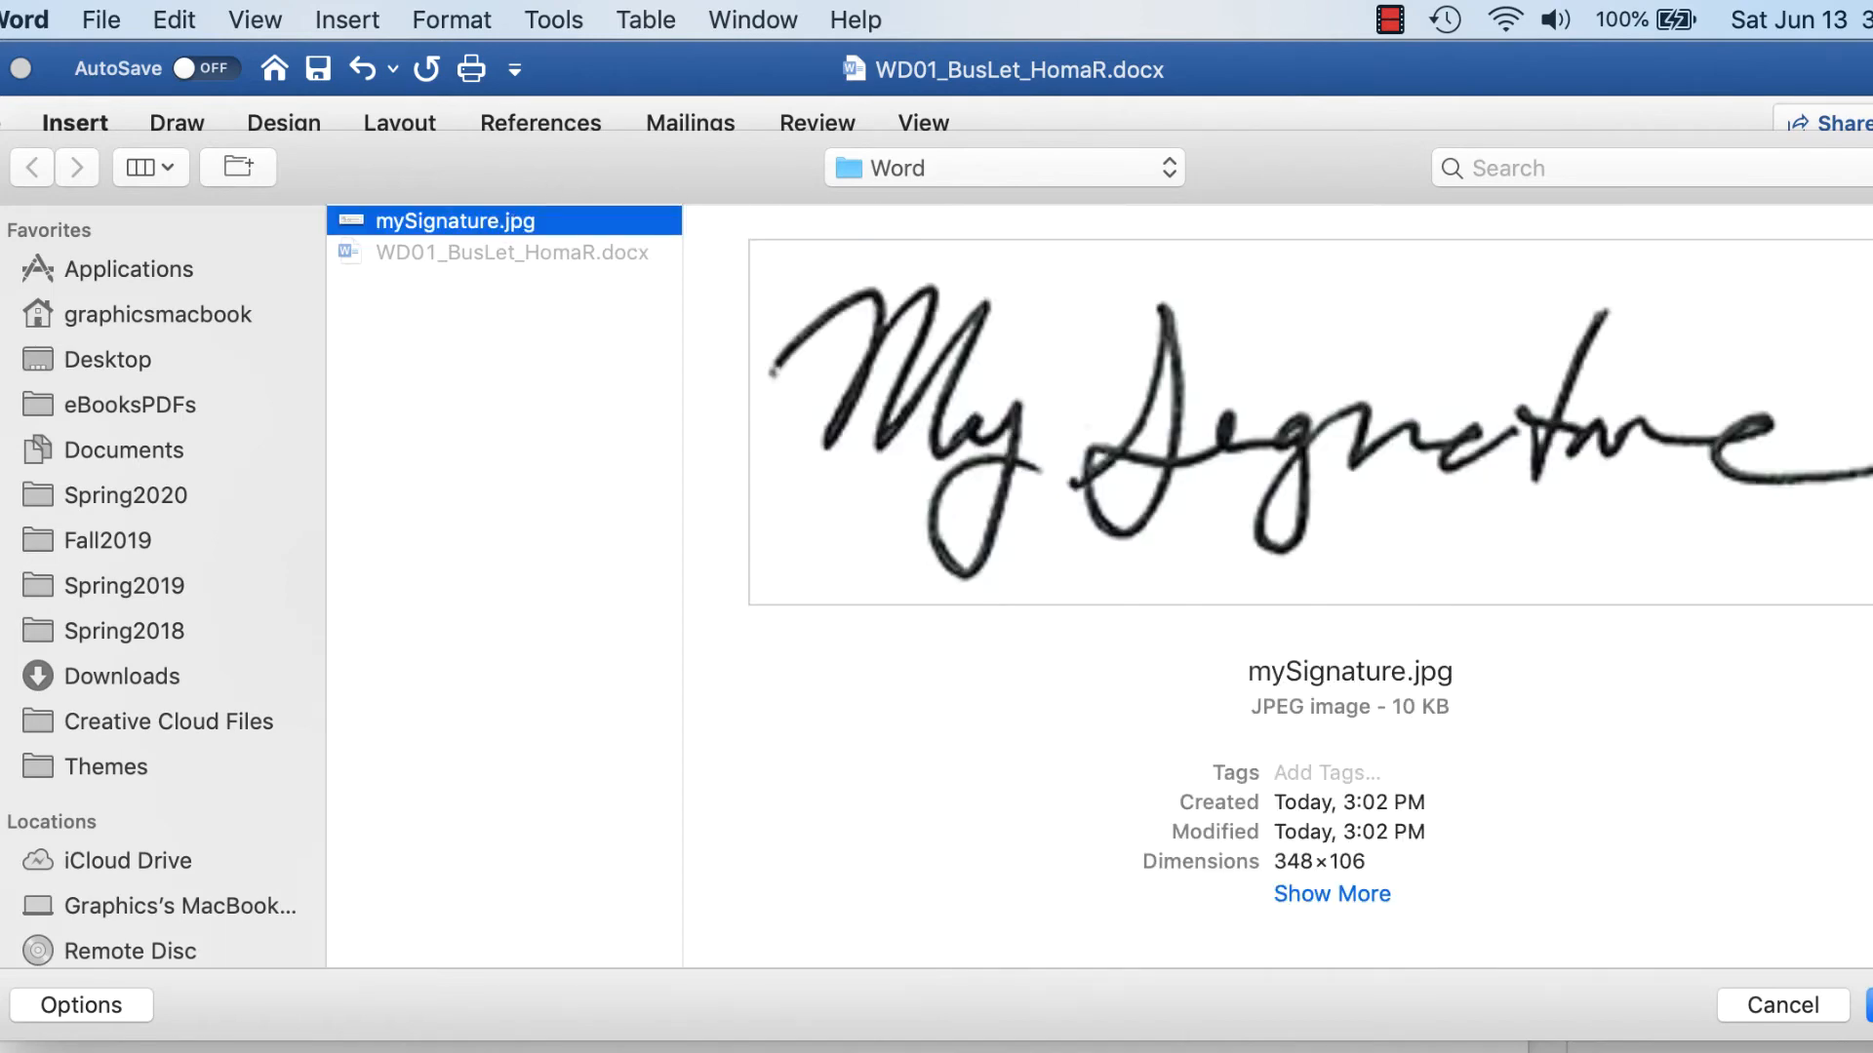
left_click(1870, 1005)
Set the inserted signature picture's text wrapping to In Front of Text
scroll(1292, 625, "down", 2)
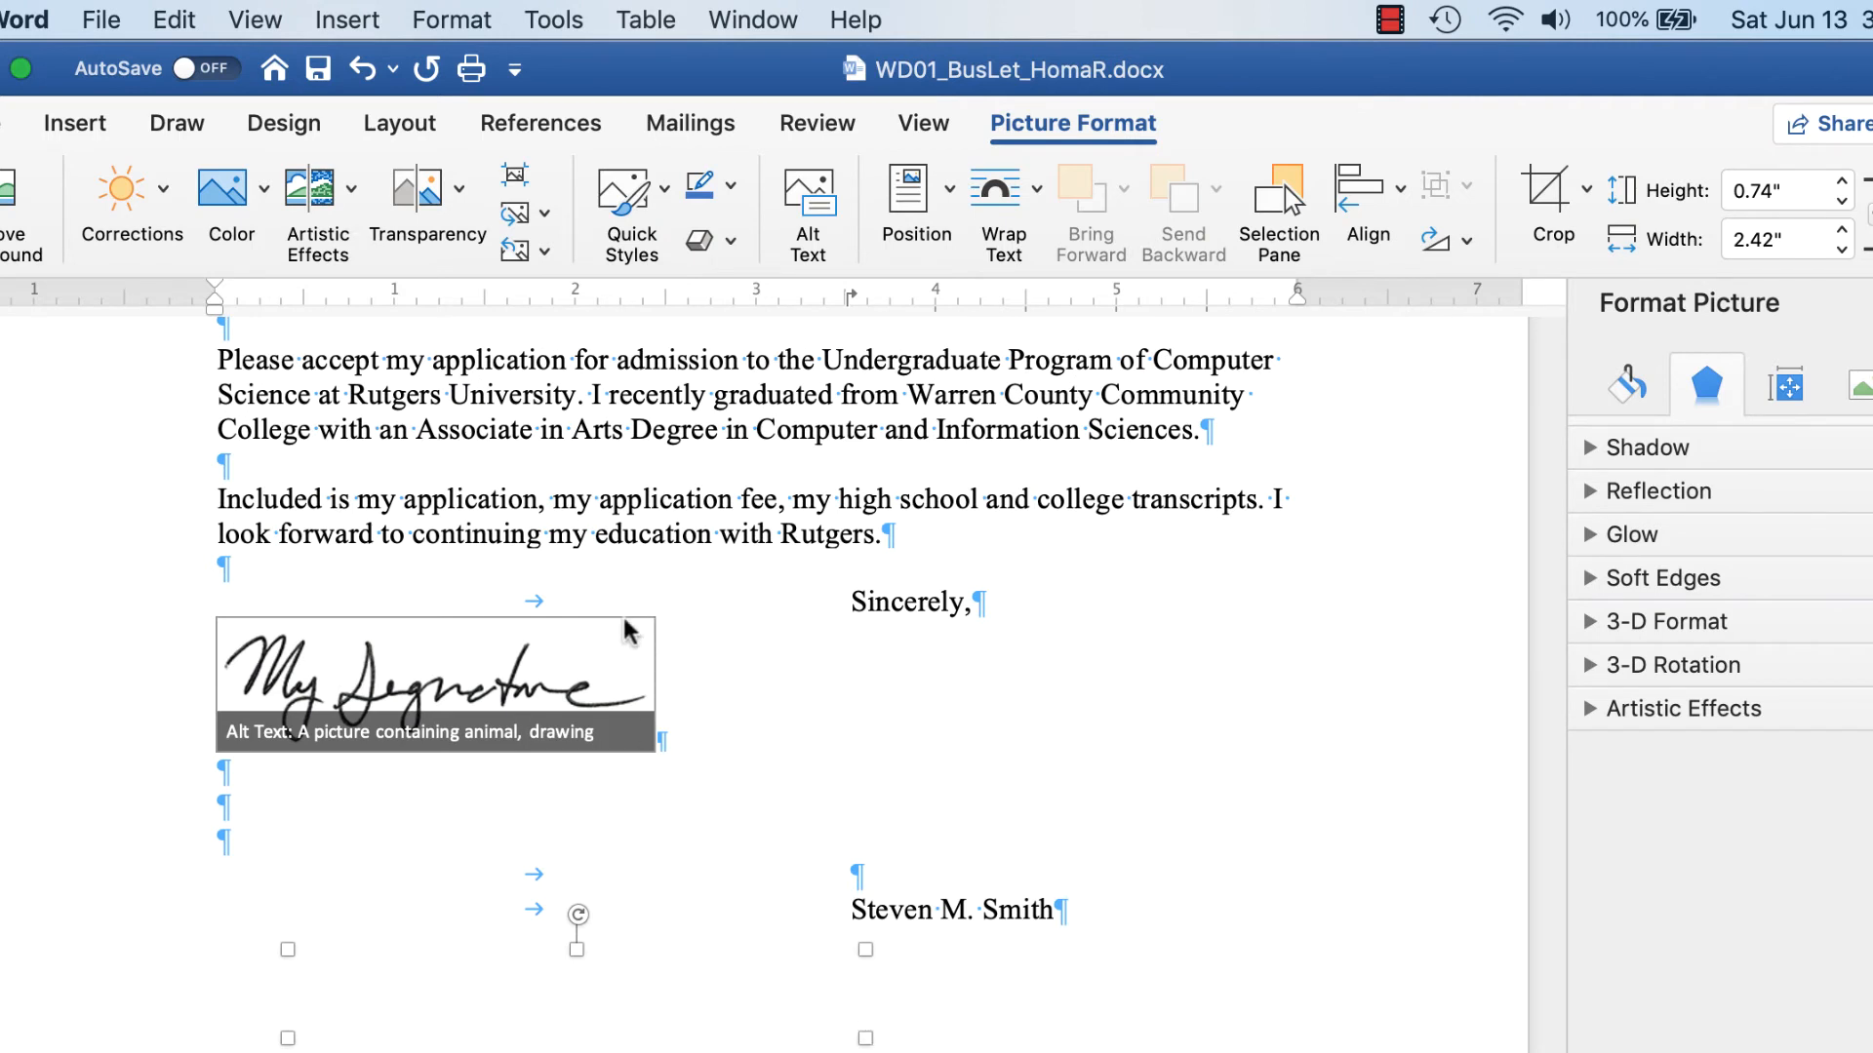
left_click(580, 643)
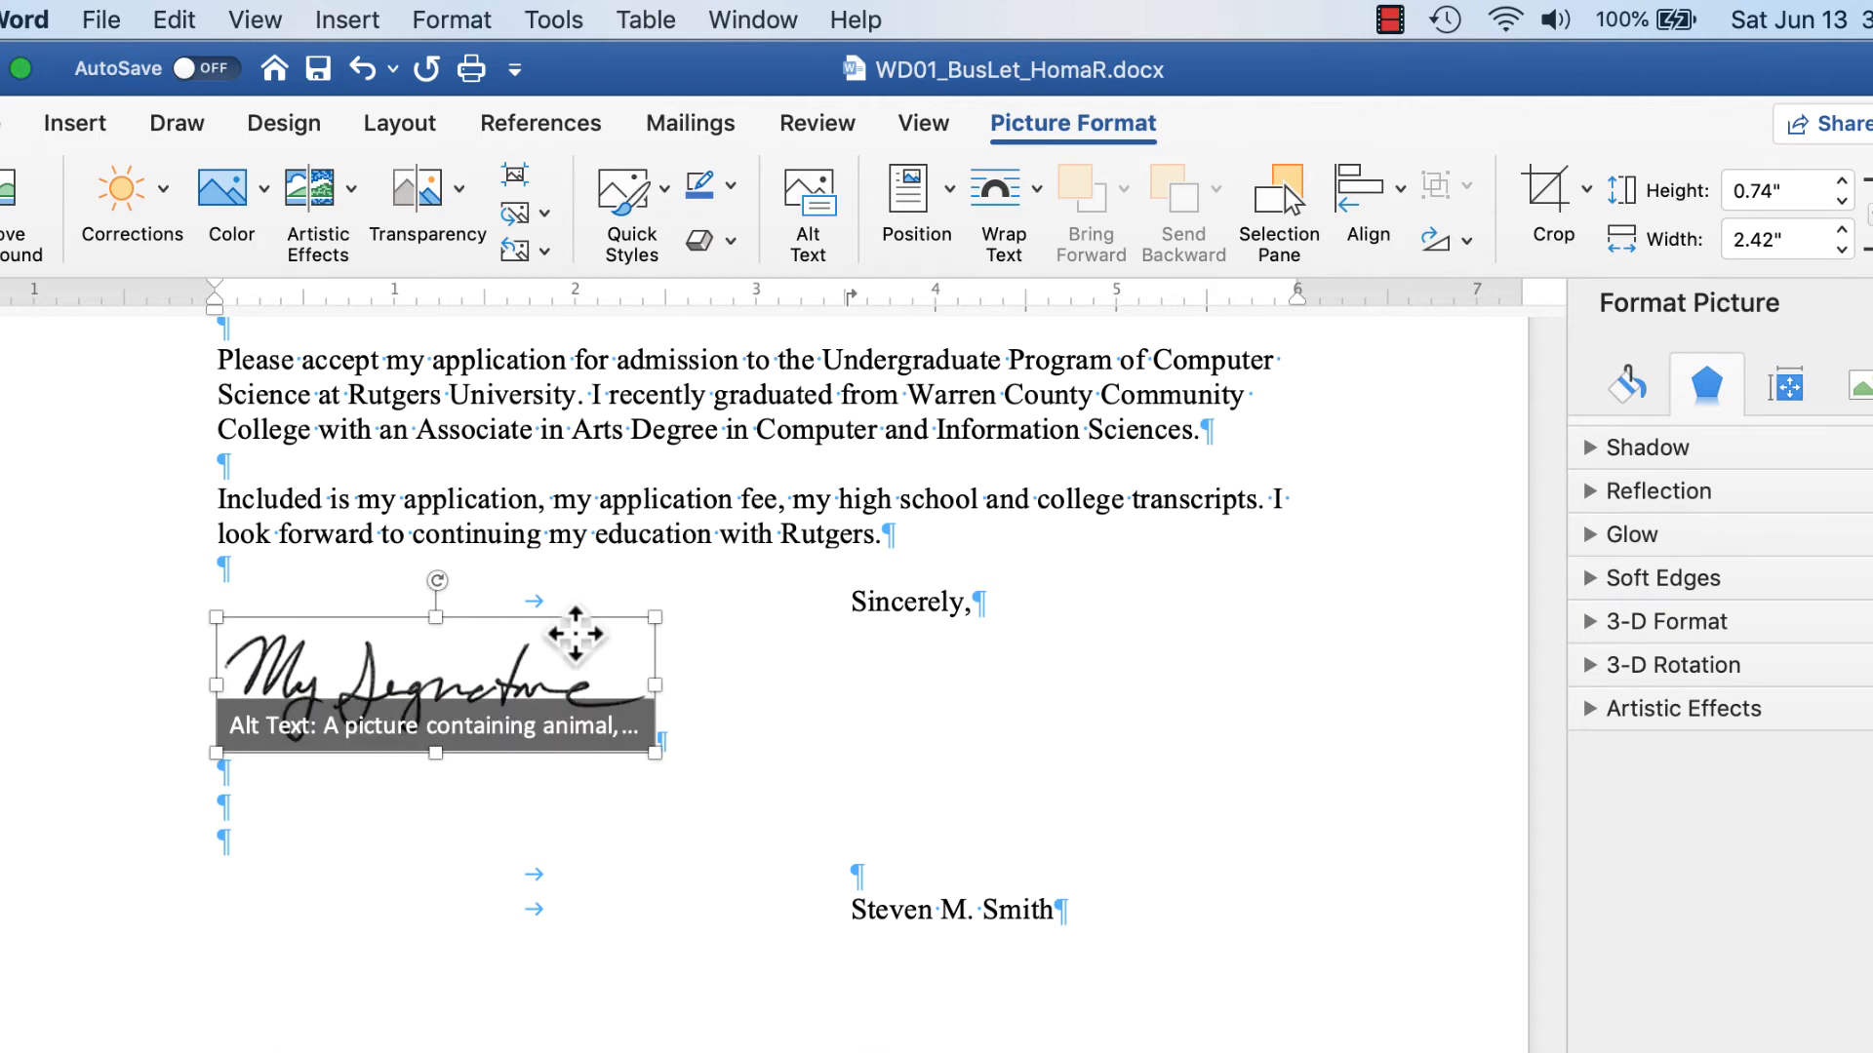
left_click(1036, 191)
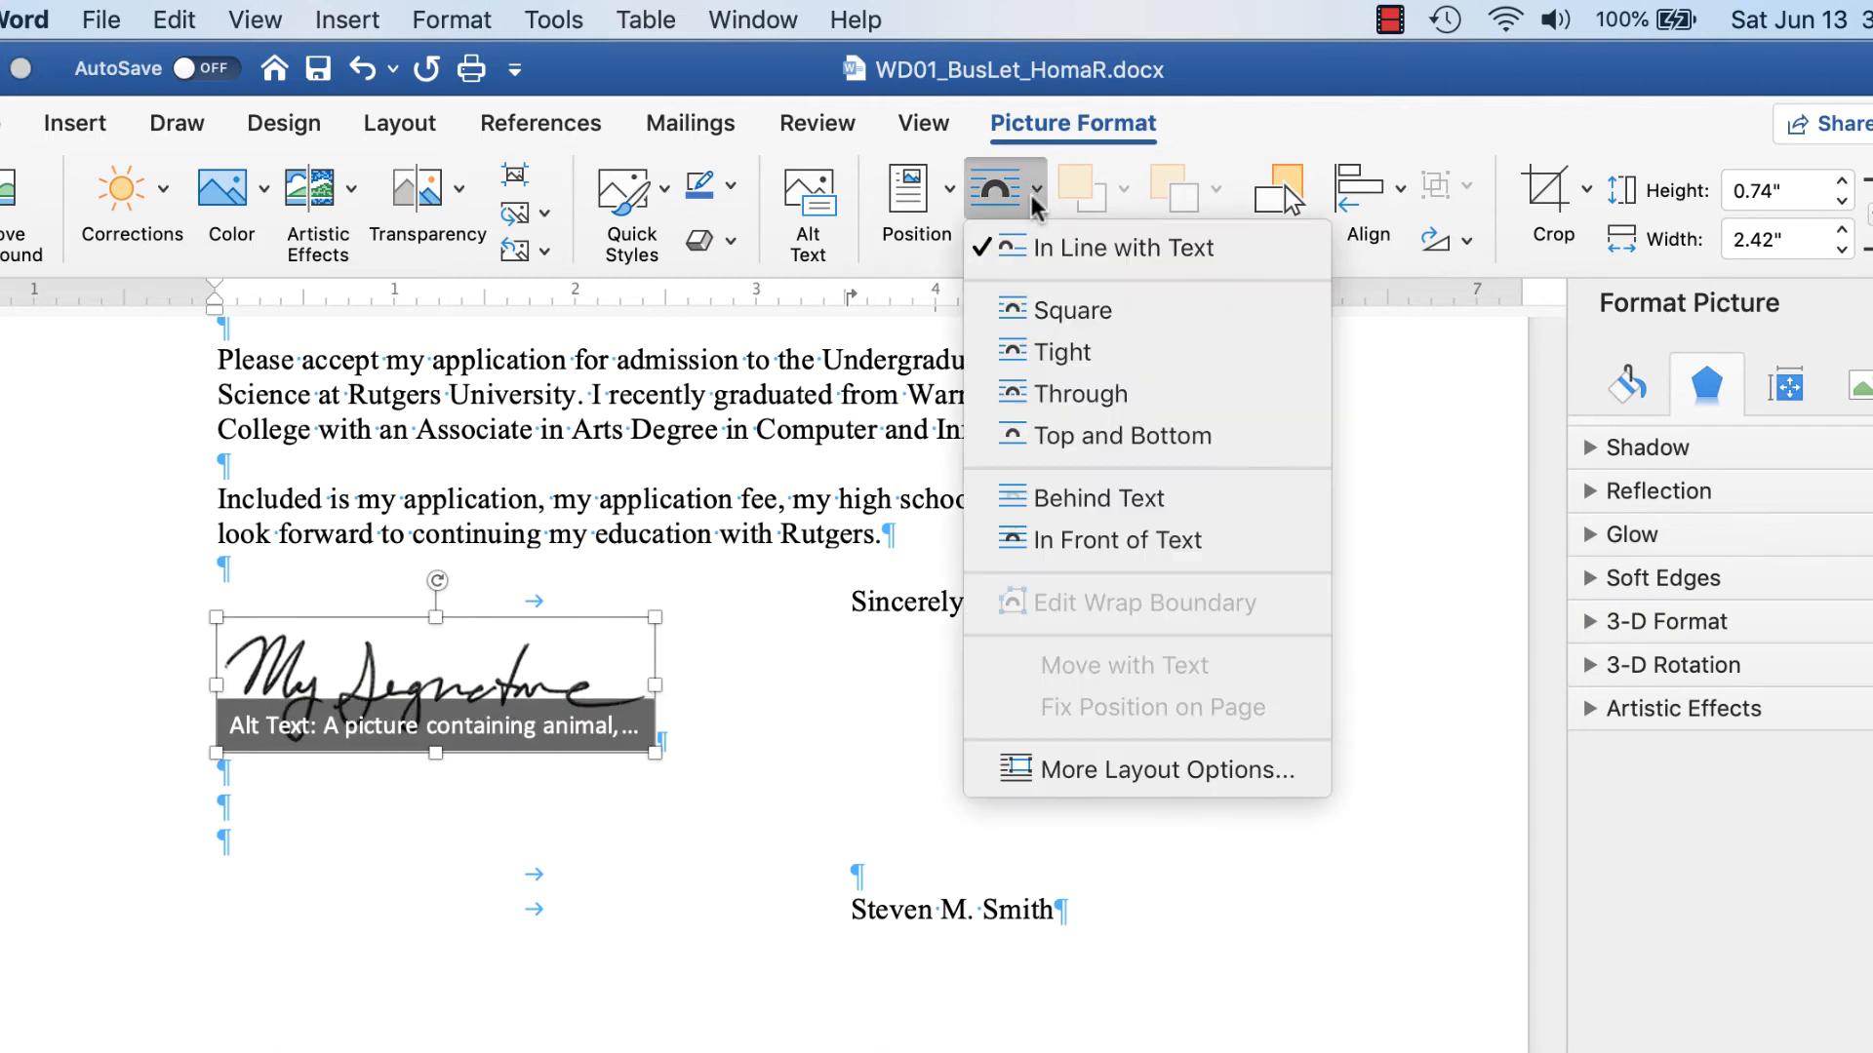
left_click(1102, 542)
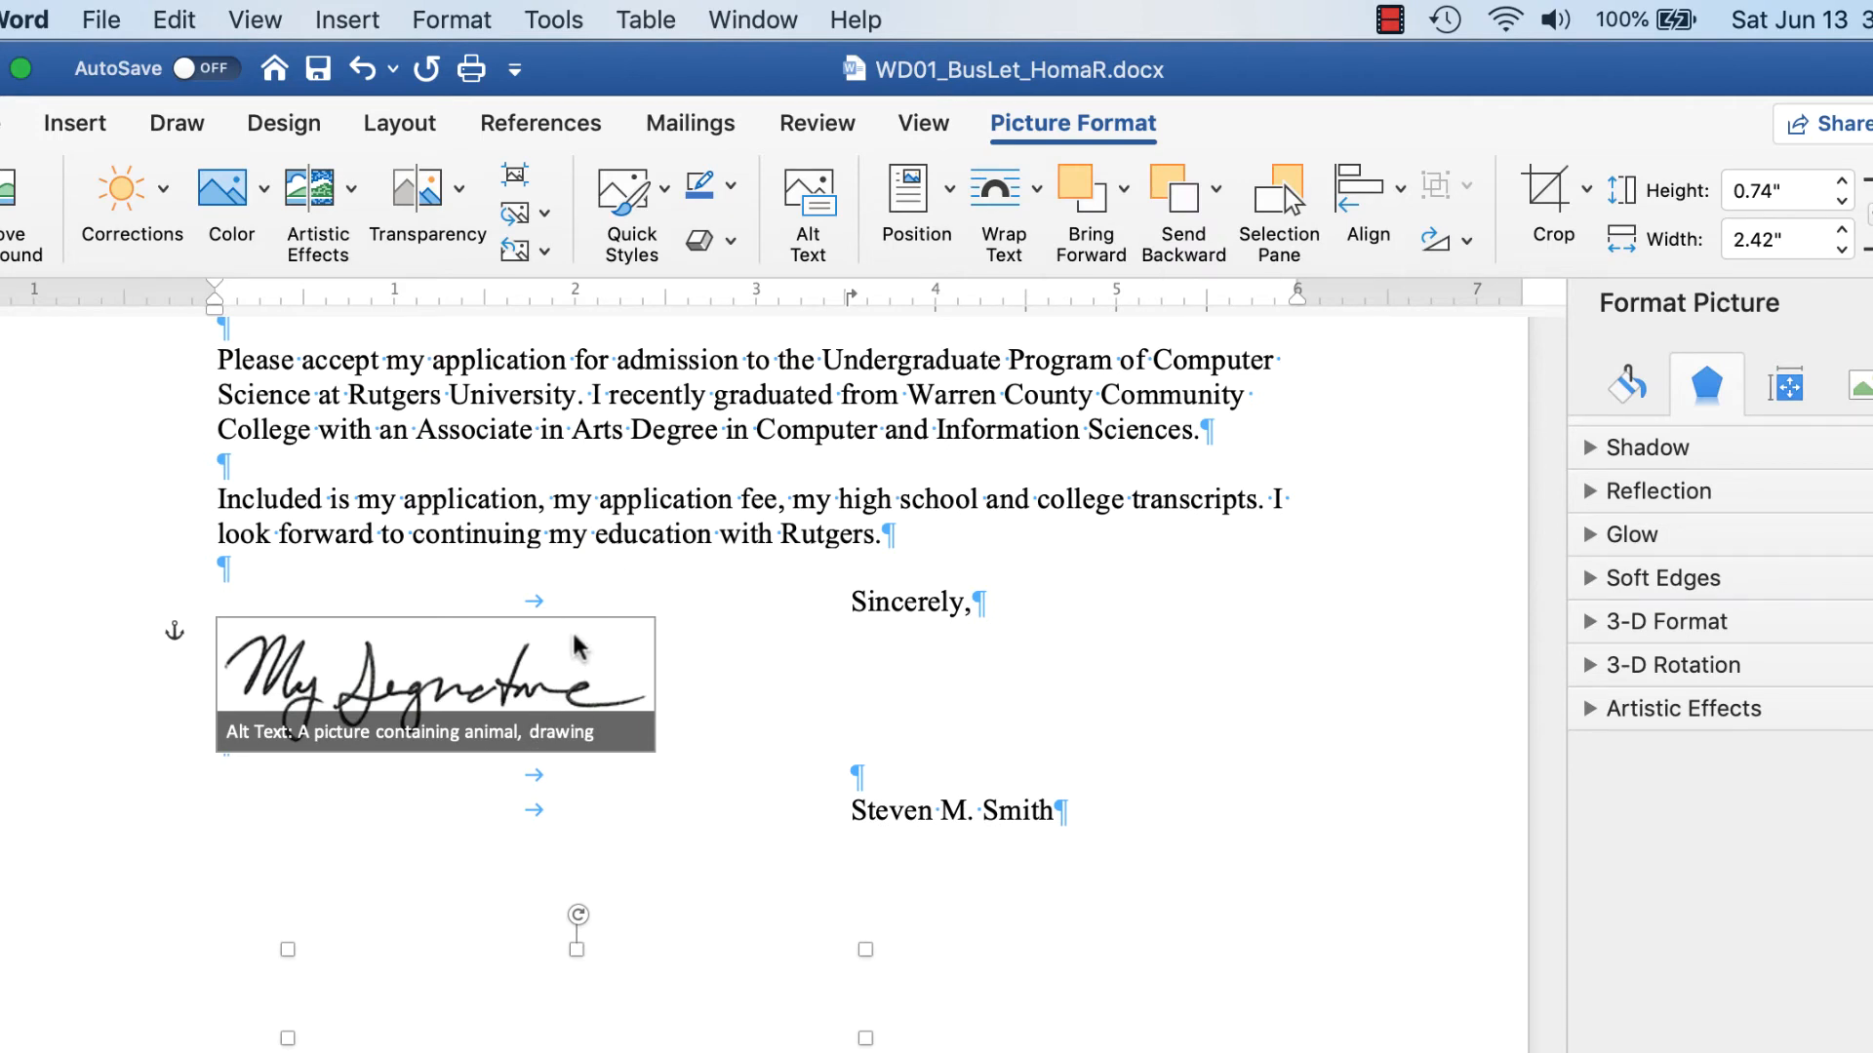
Move the signature picture between the closing and the typed name, aligned with both at the 3.5" tab, and deselect it
mouse_move(597, 627)
left_mouse_down()
mouse_move(824, 673)
mouse_move(1051, 675)
mouse_move(1422, 894)
mouse_move(1508, 967)
mouse_move(1605, 970)
left_mouse_up()
key("super+z")
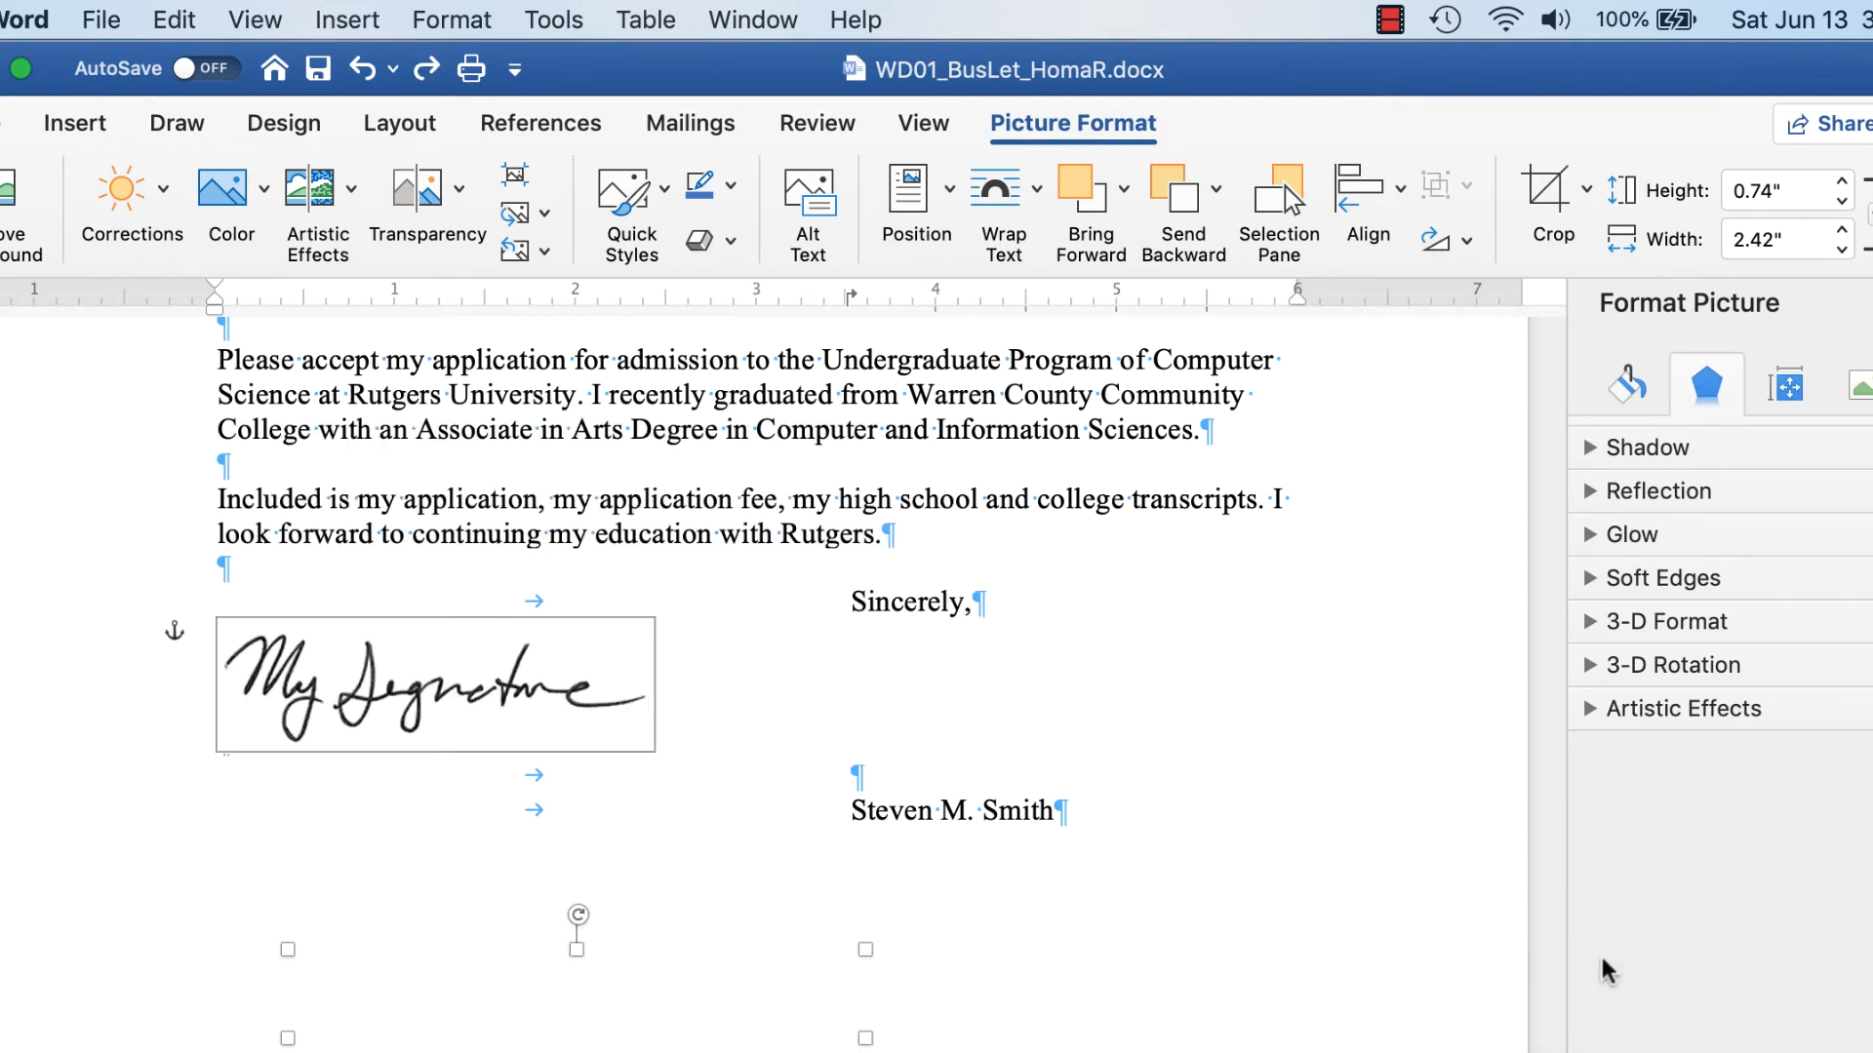
mouse_move(607, 643)
left_mouse_down()
mouse_move(615, 629)
mouse_move(1046, 754)
mouse_move(1414, 961)
mouse_move(1331, 1044)
mouse_move(1451, 966)
left_mouse_up()
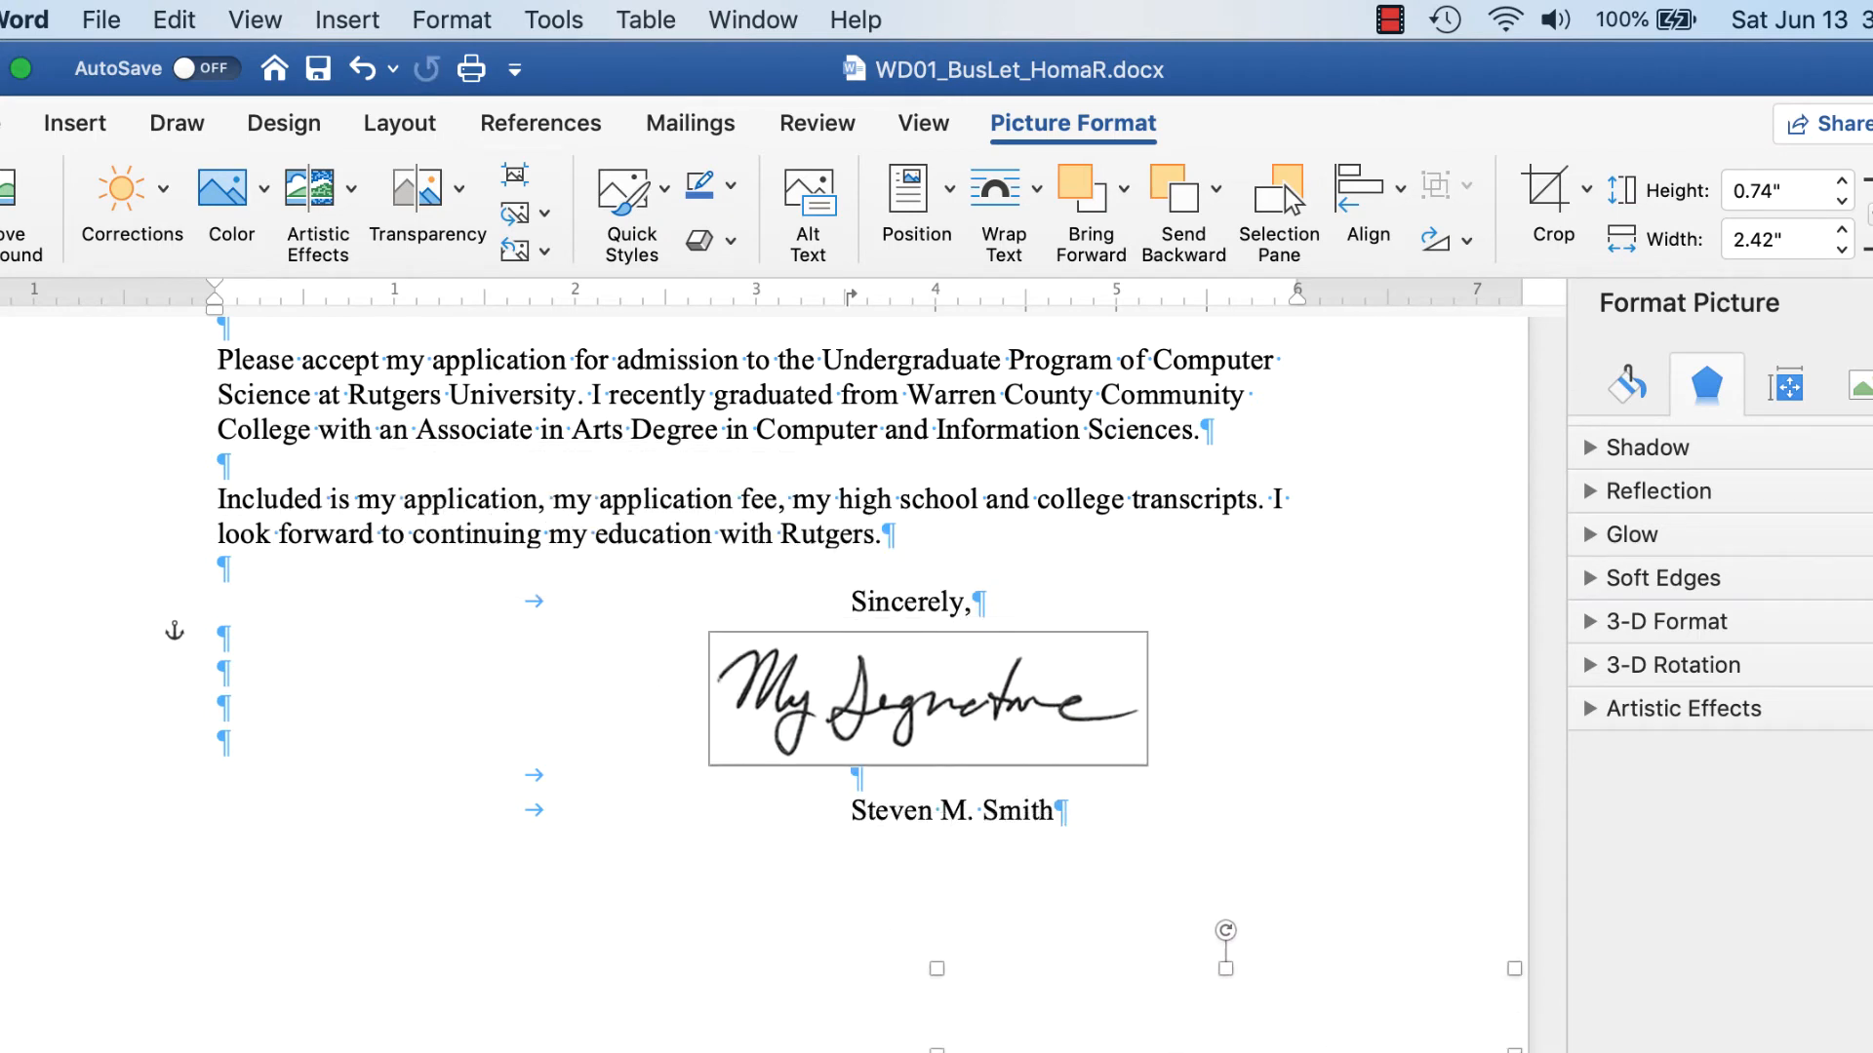
left_click(1285, 199)
left_click_drag(1266, 639, 1364, 641)
mouse_move(1166, 390)
left_mouse_down()
mouse_move(1288, 304)
mouse_move(1417, 753)
mouse_move(1721, 981)
mouse_move(1867, 985)
left_mouse_up()
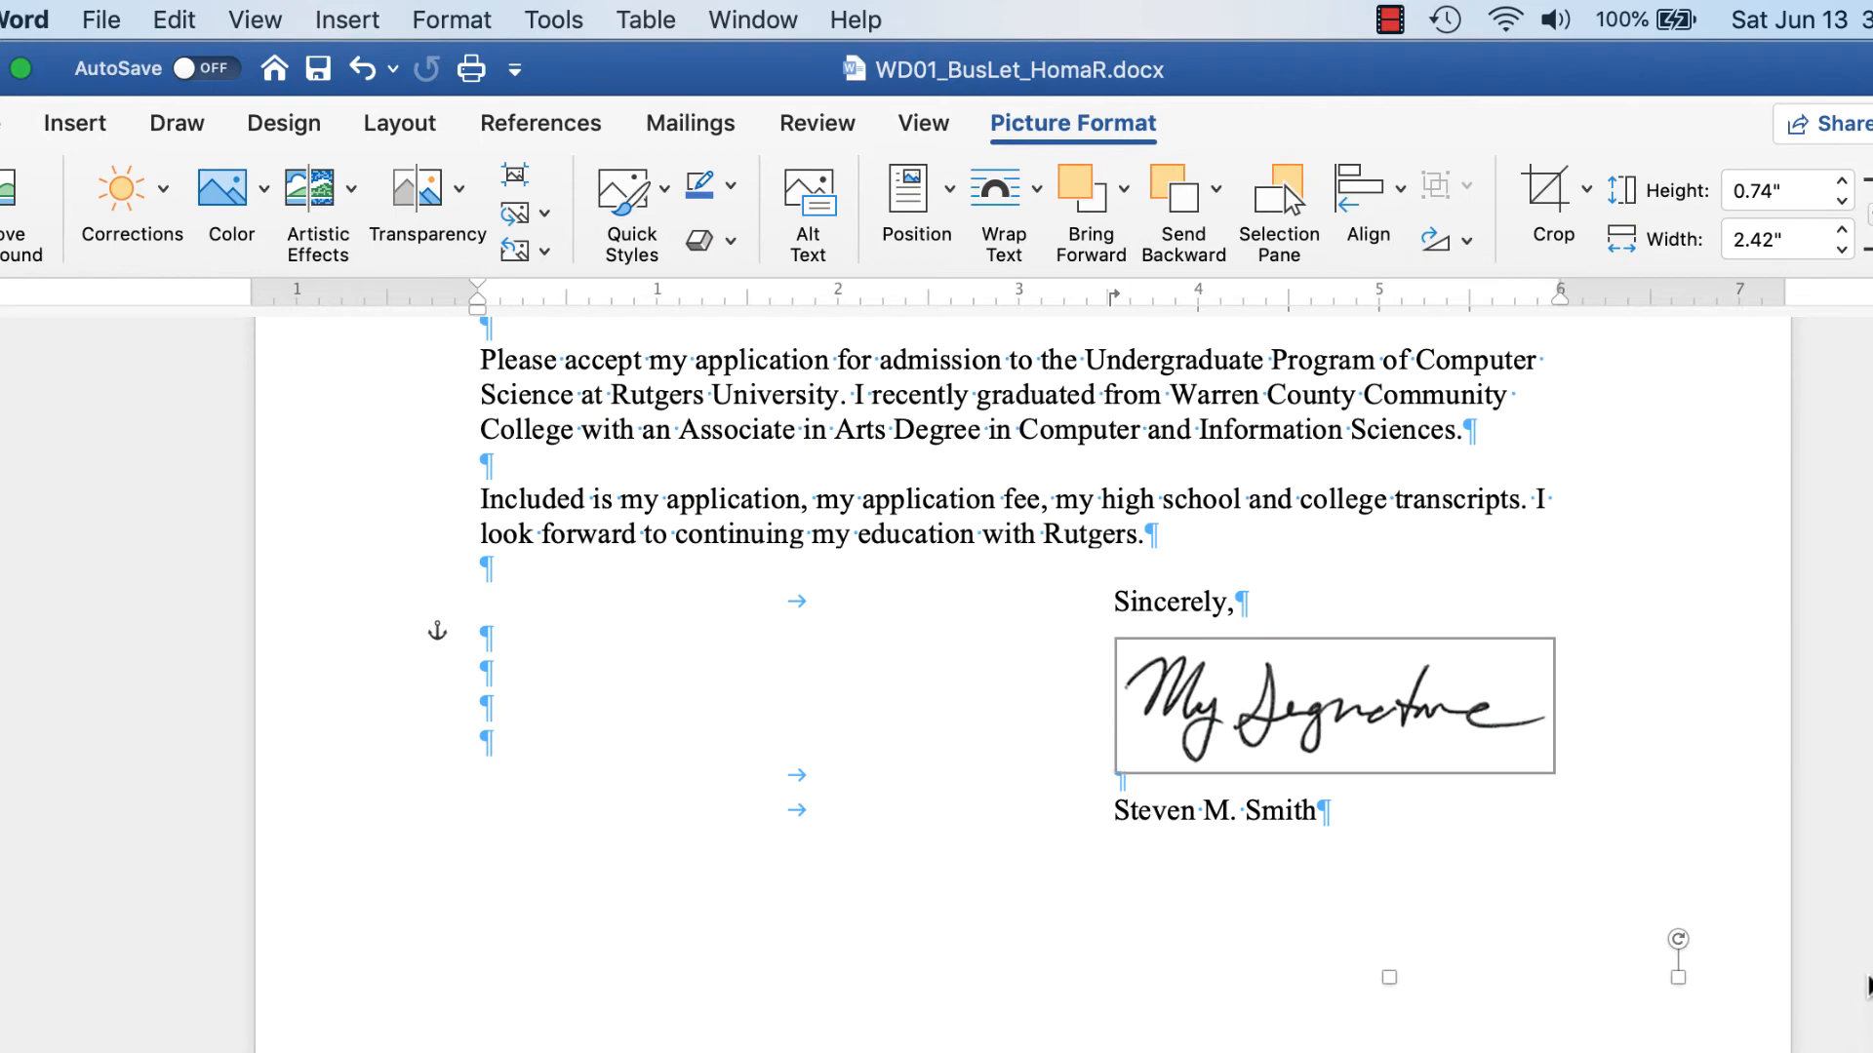
left_click(1290, 1036)
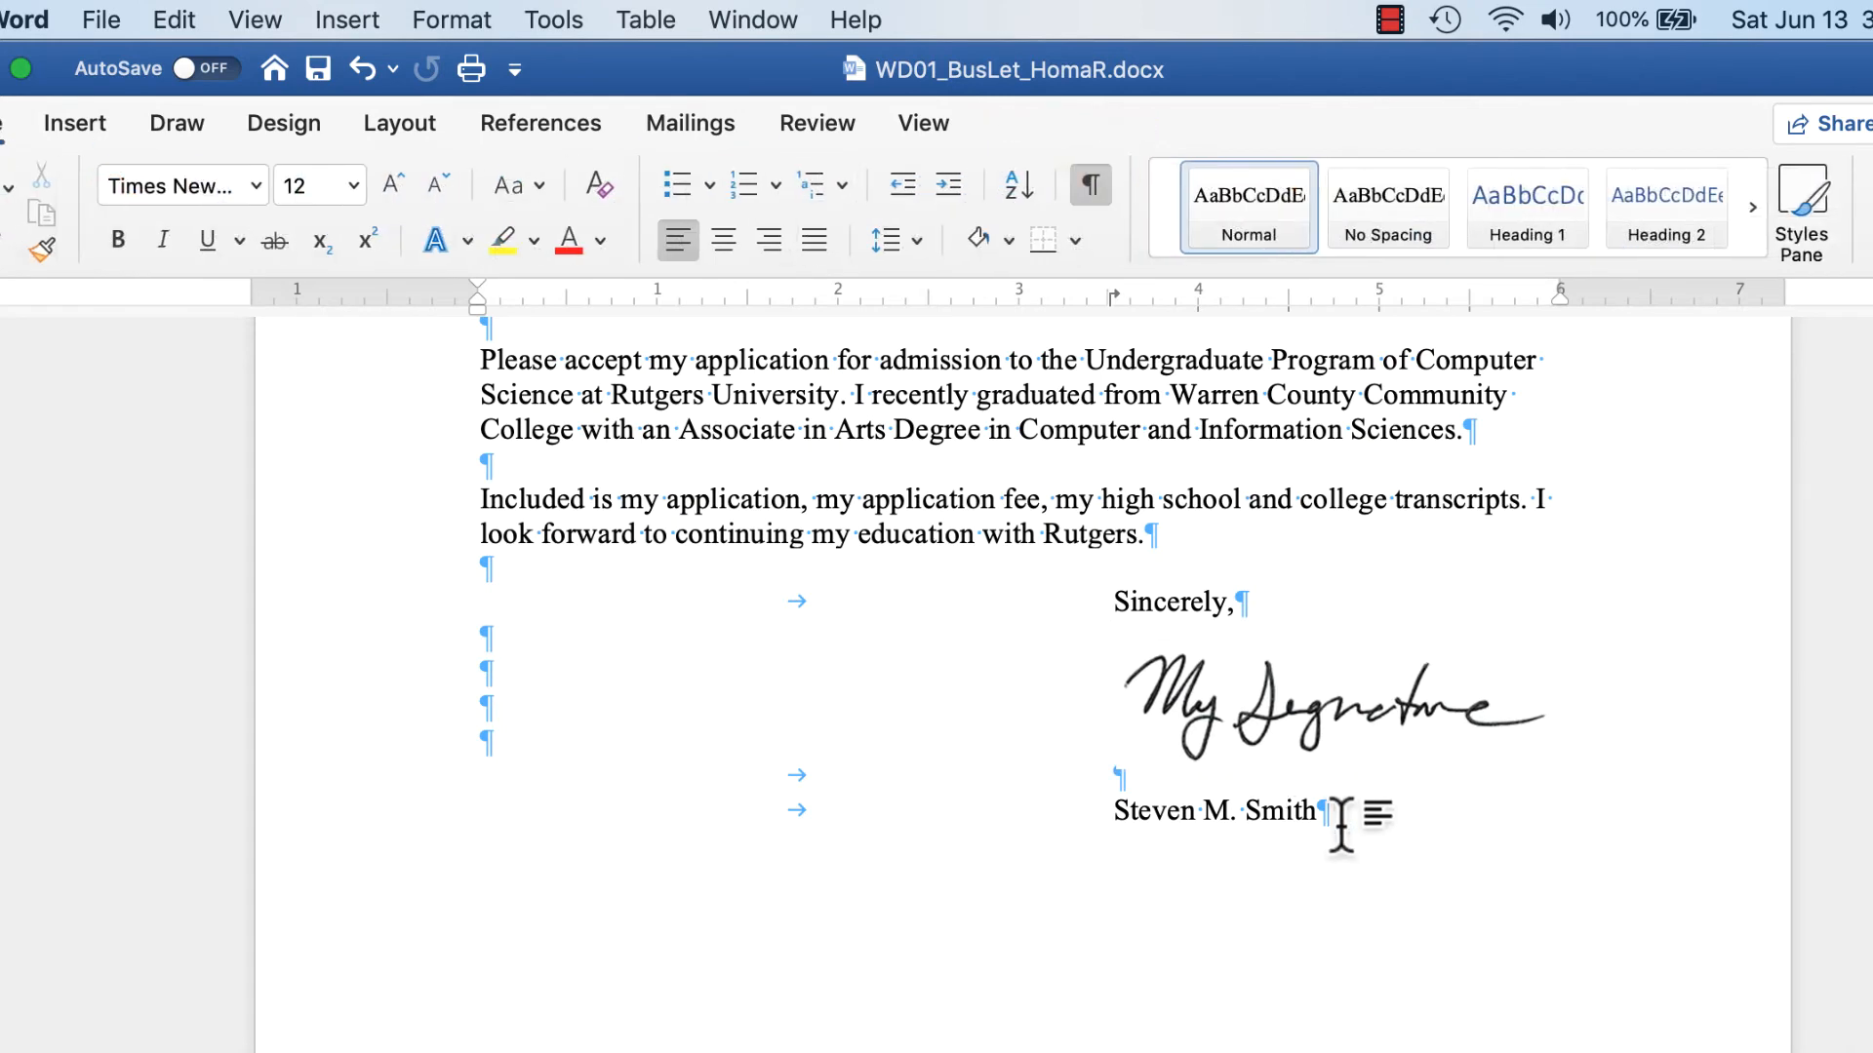
Look over the whole letter from the signature area to the sender's address and save the document
scroll(1331, 683, "up", 10)
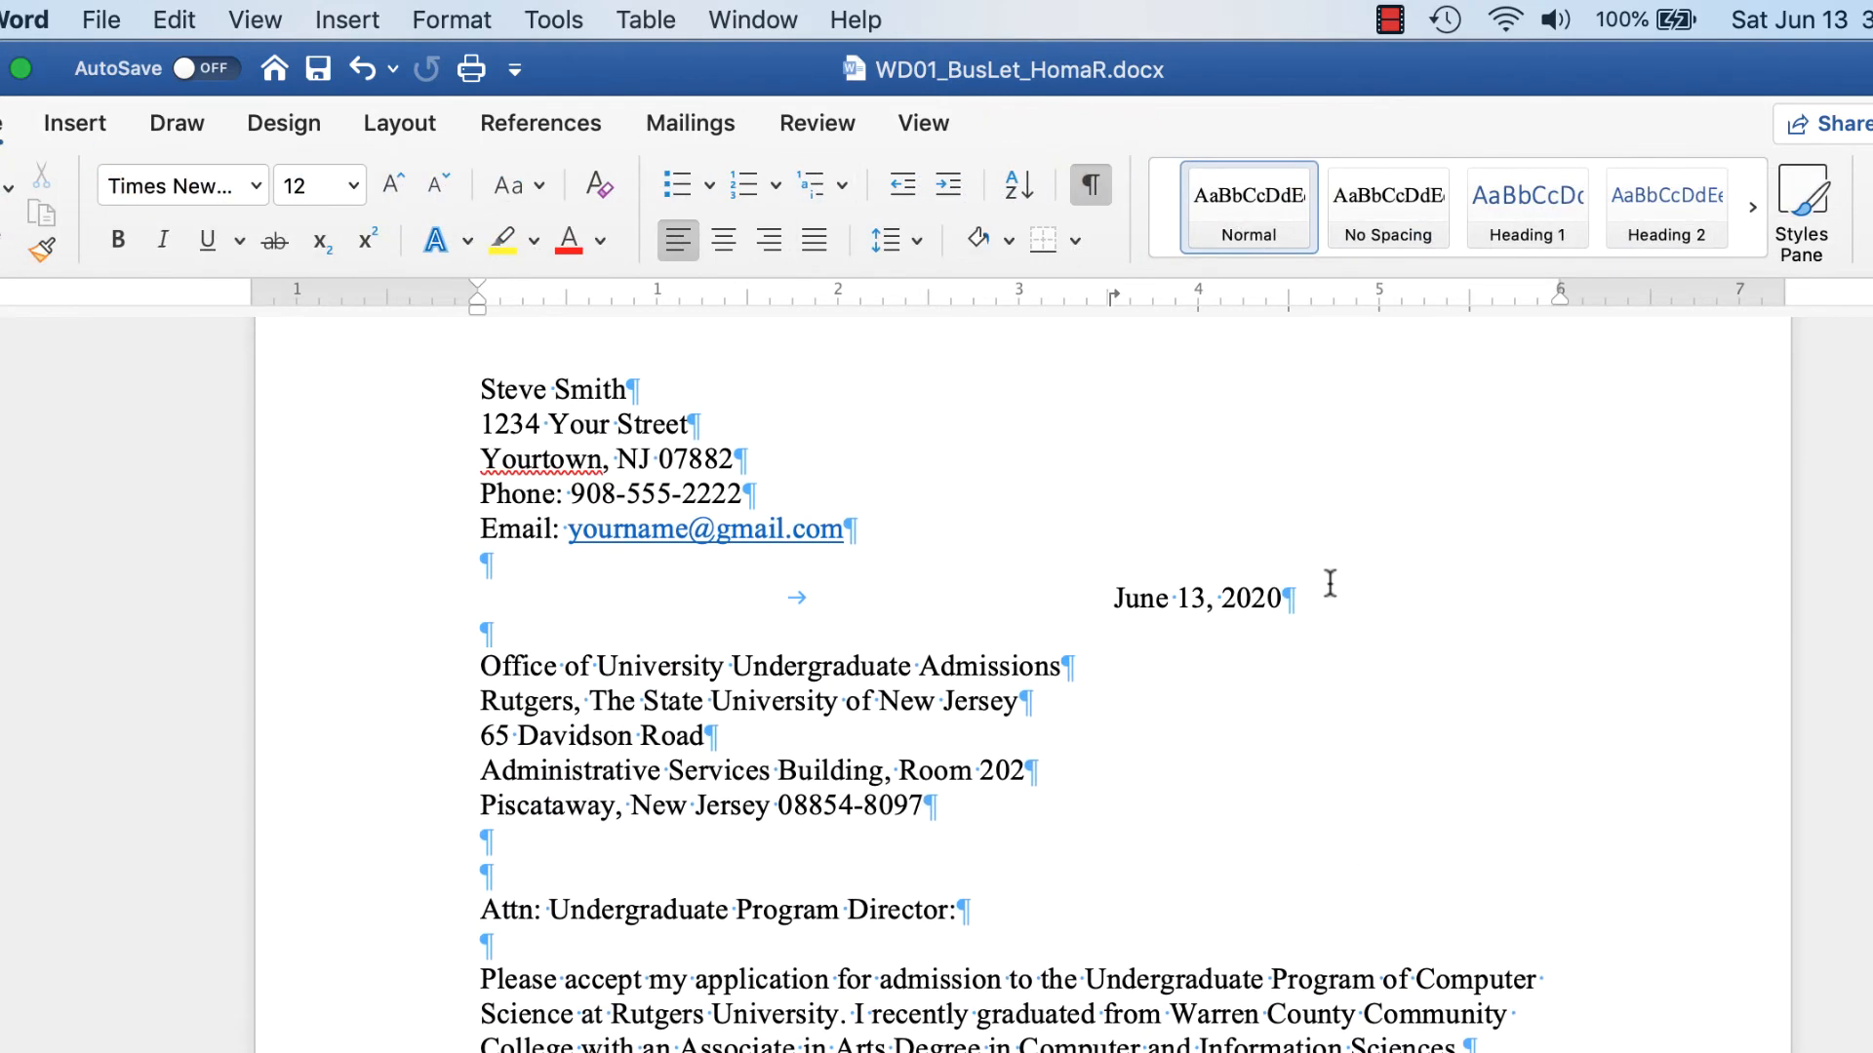
scroll(1326, 586, "down", 15)
scroll(1326, 586, "up", 20)
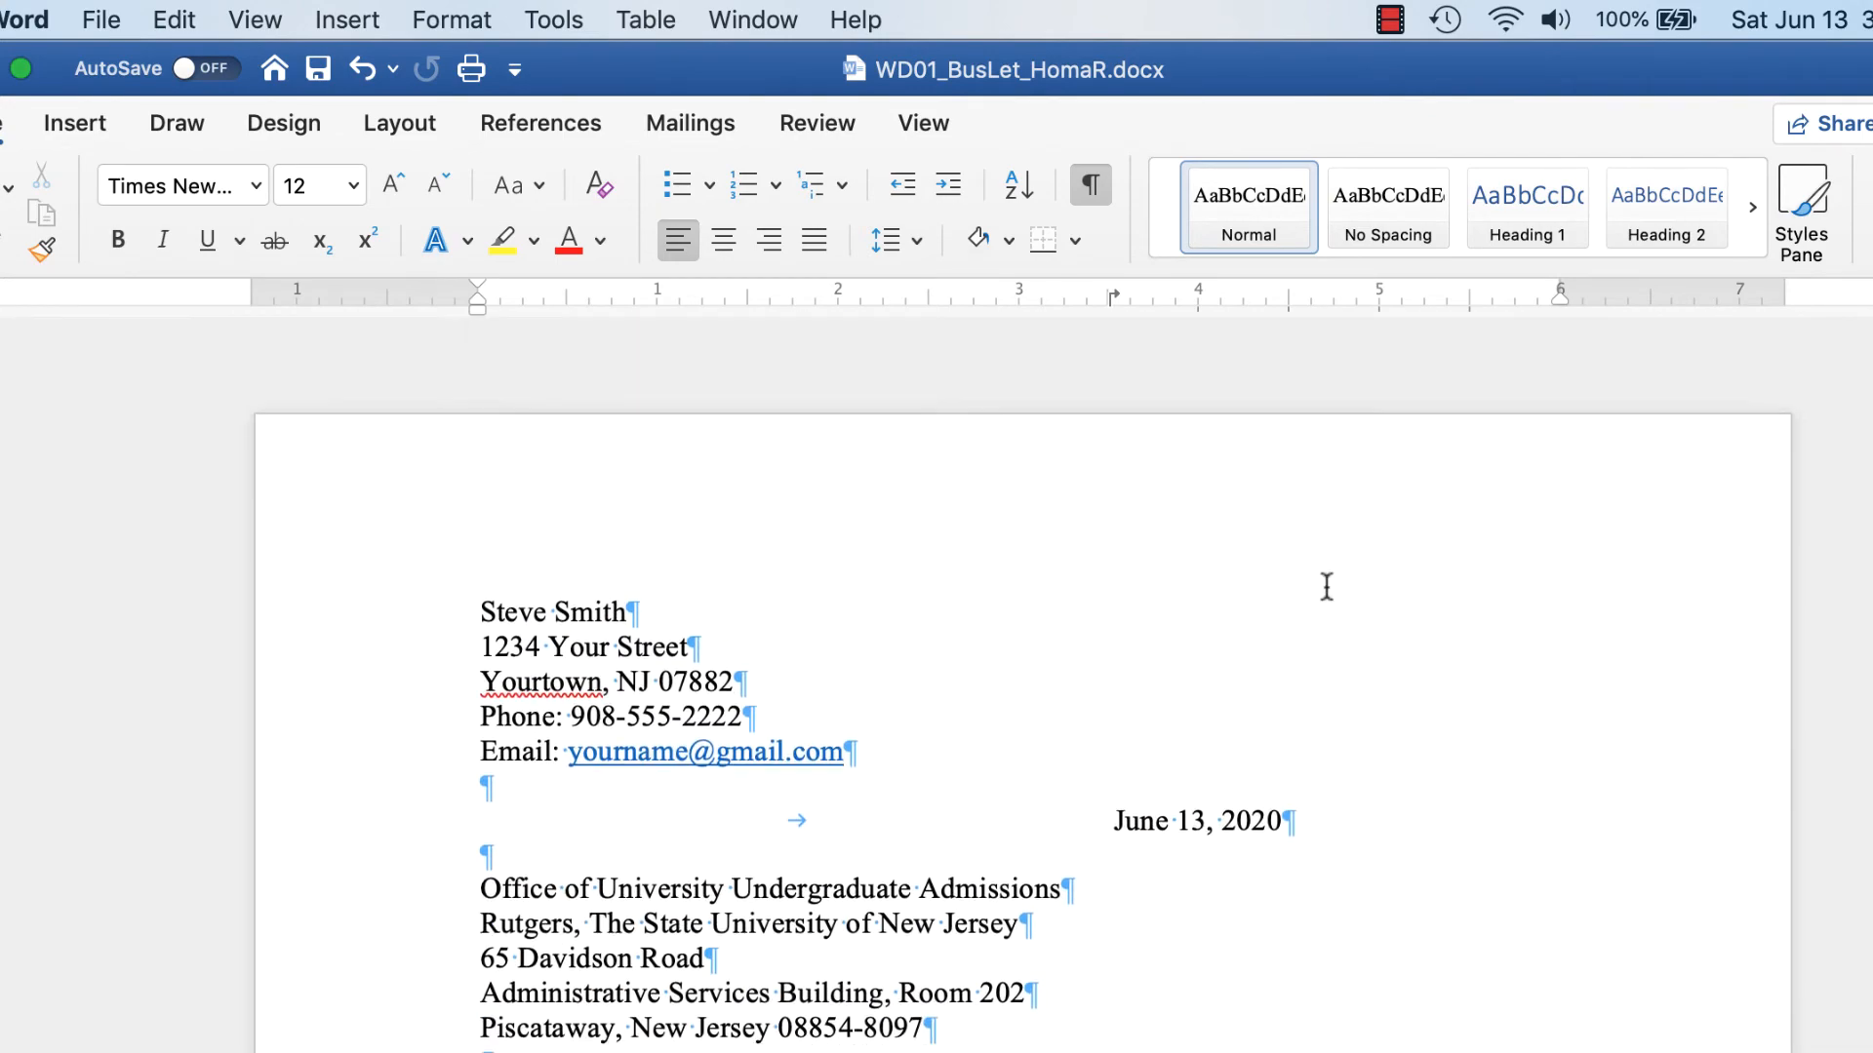
key("super+s")
Check the letter's body and the placement of the signature picture between the closing and the typed name
scroll(1326, 585, "down", 10)
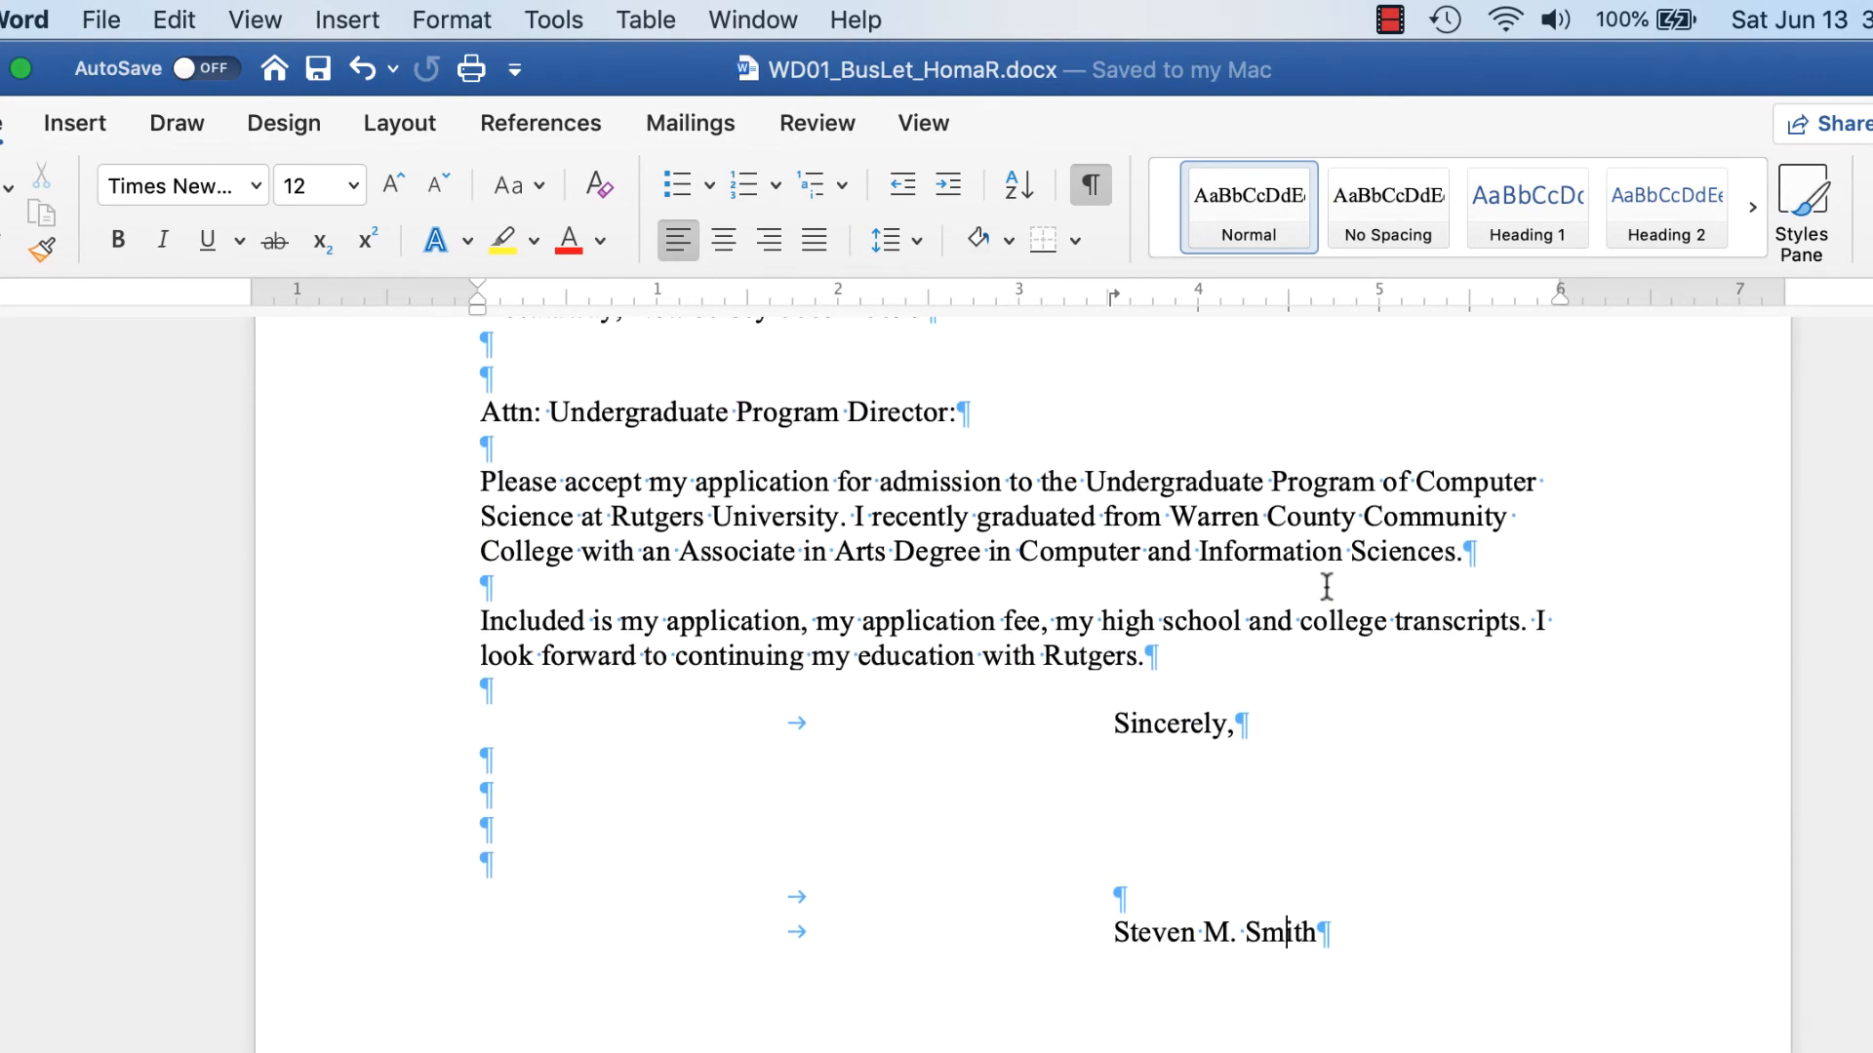
scroll(1327, 586, "down", 3)
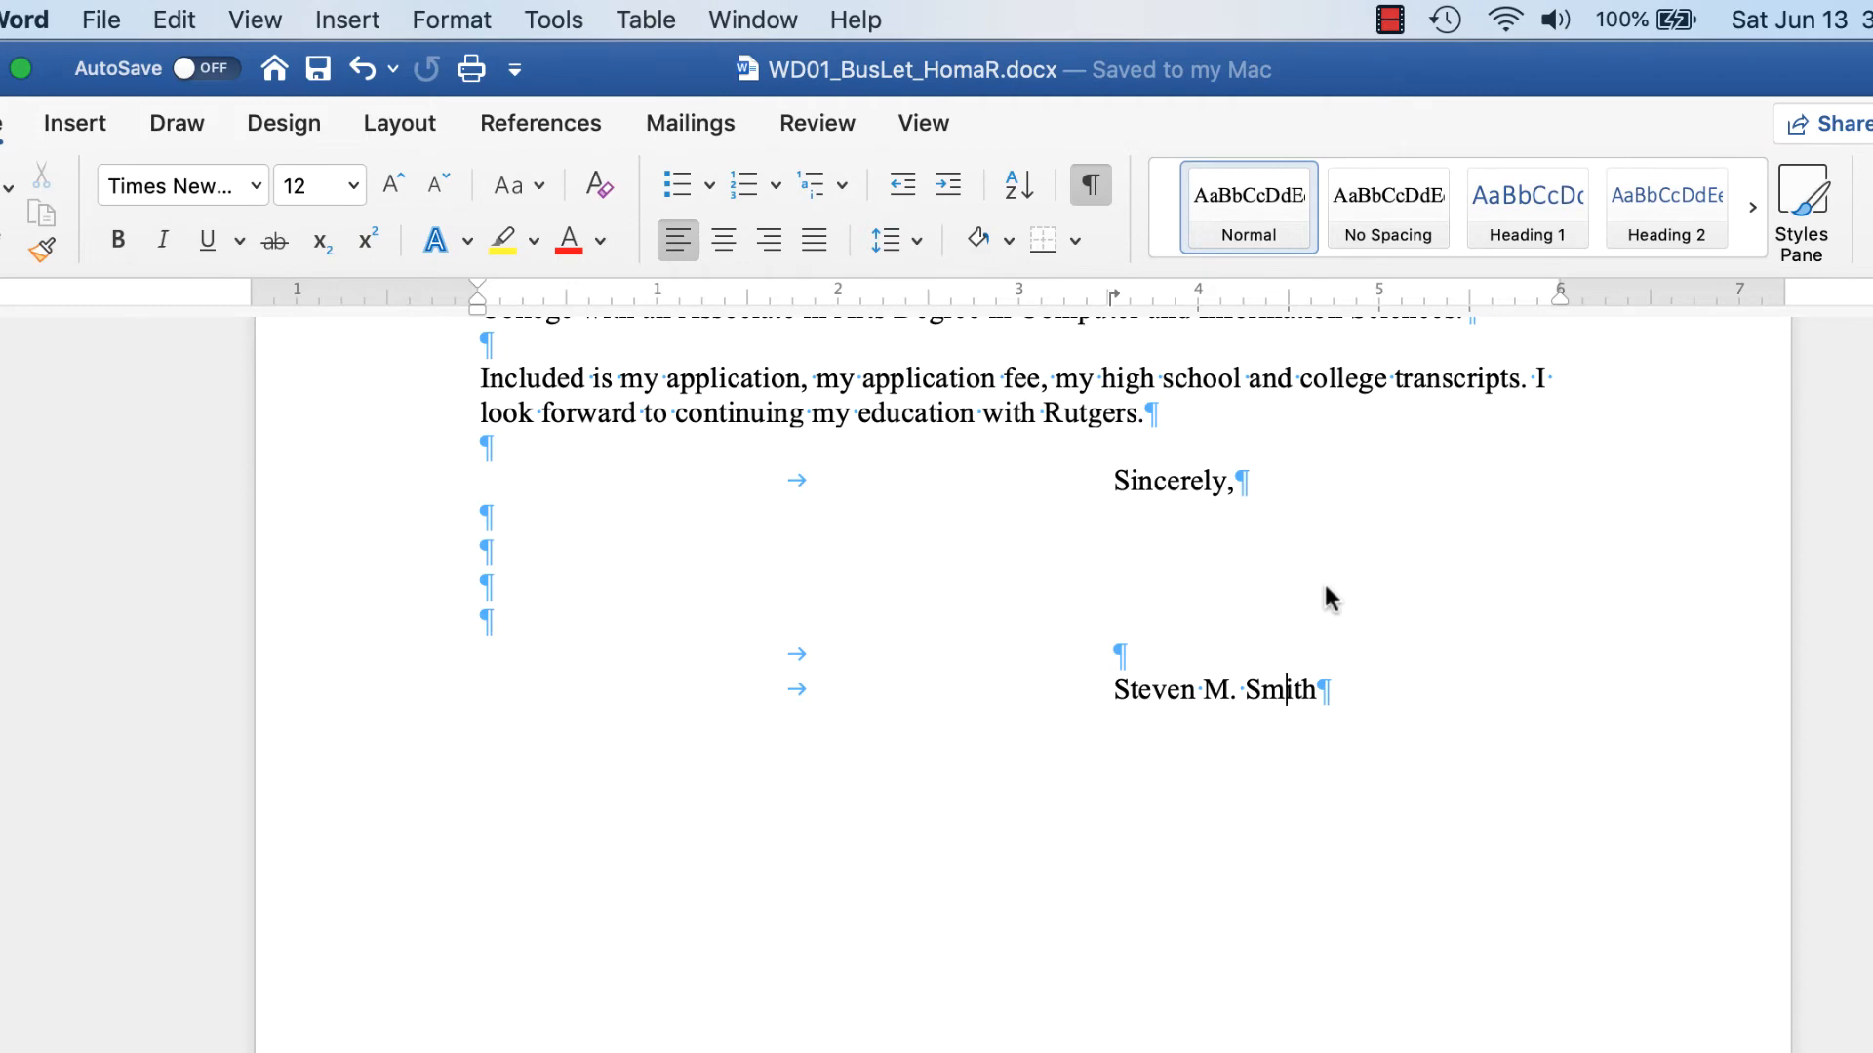
scroll(1327, 585, "down", 3)
scroll(1326, 585, "up", 5)
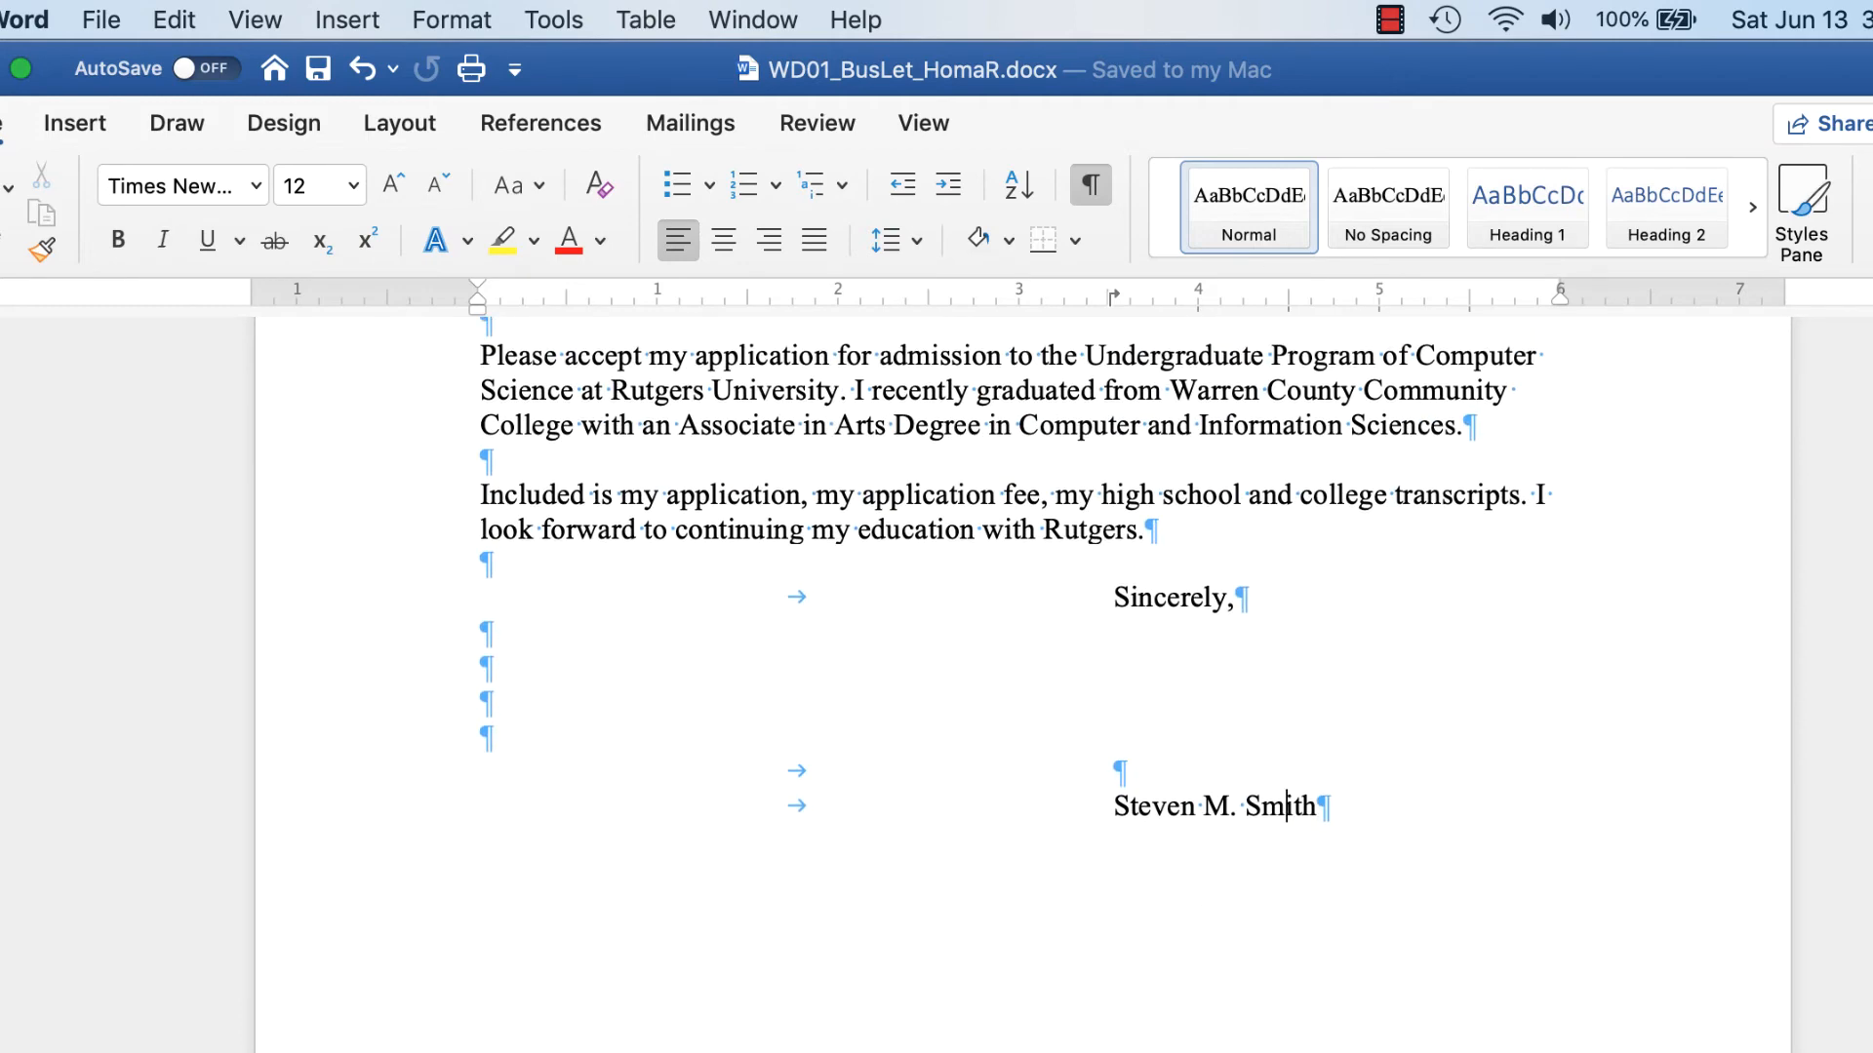
key("super+v")
left_click(1379, 1015)
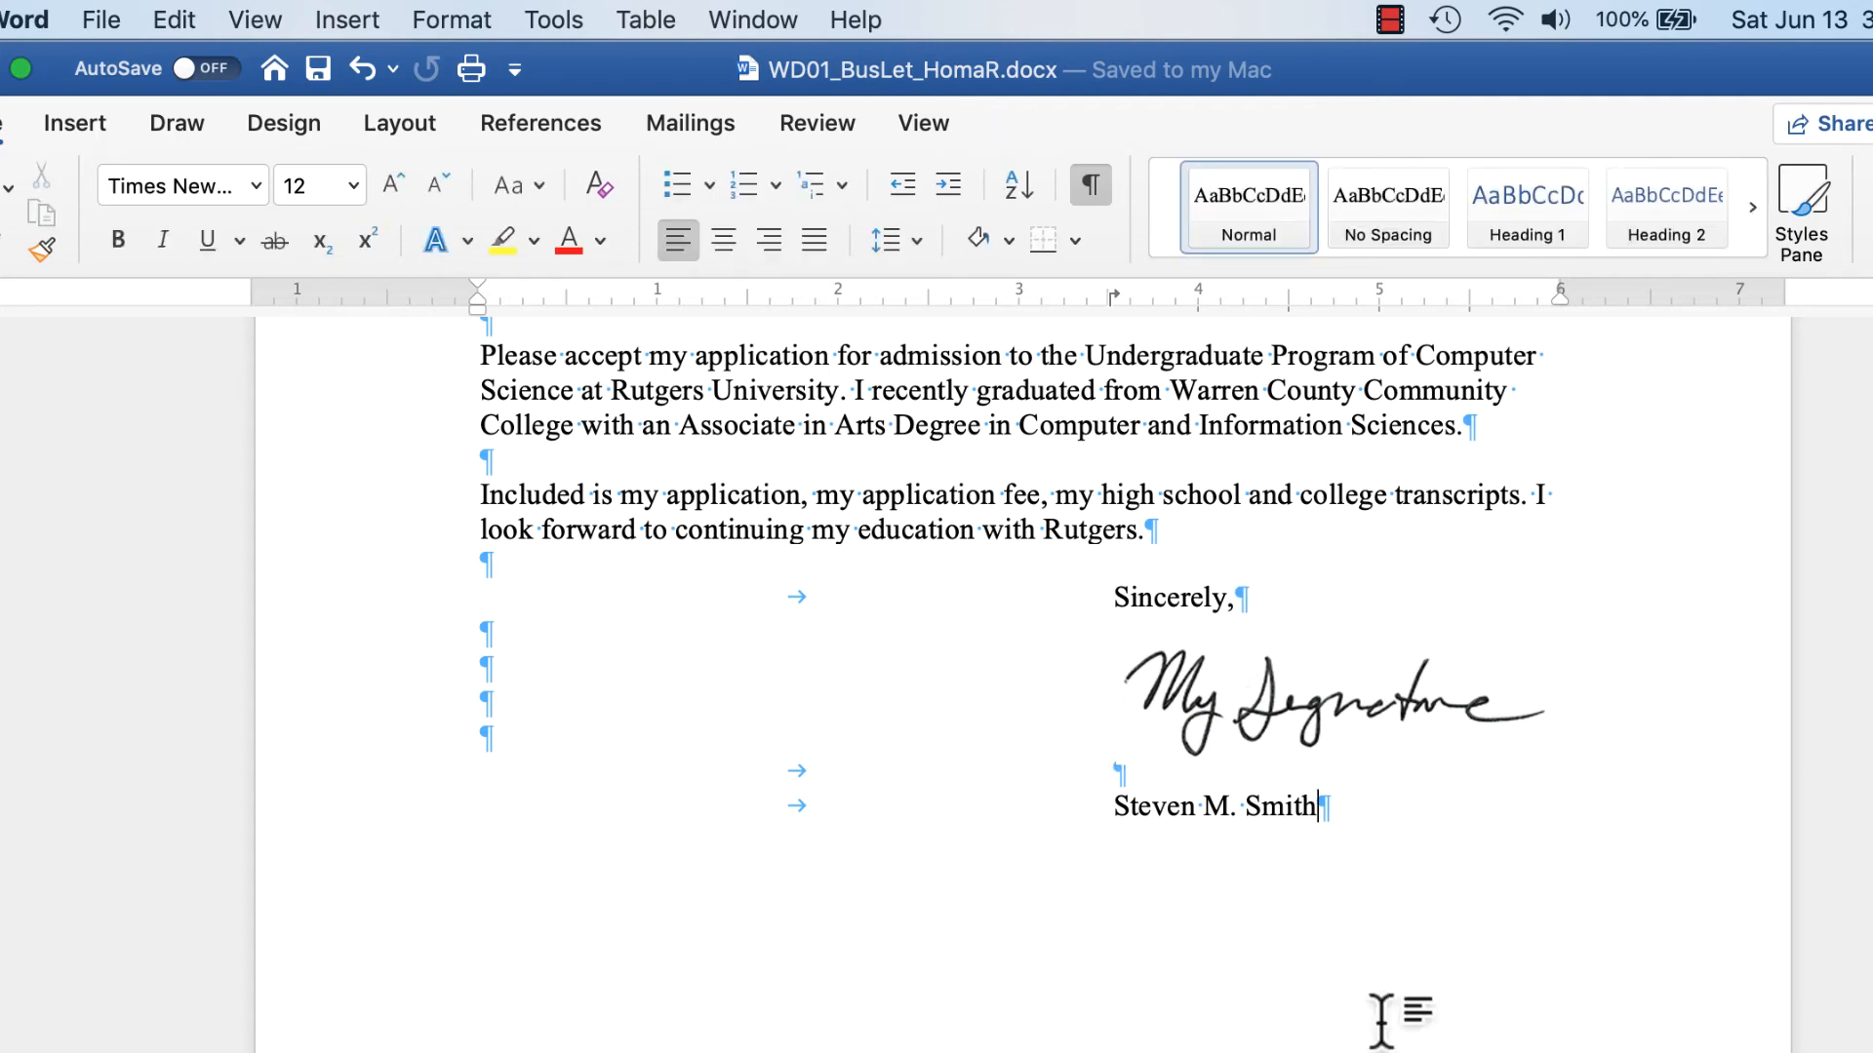
scroll(1381, 1024, "up", 5)
scroll(1379, 1014, "down", 3)
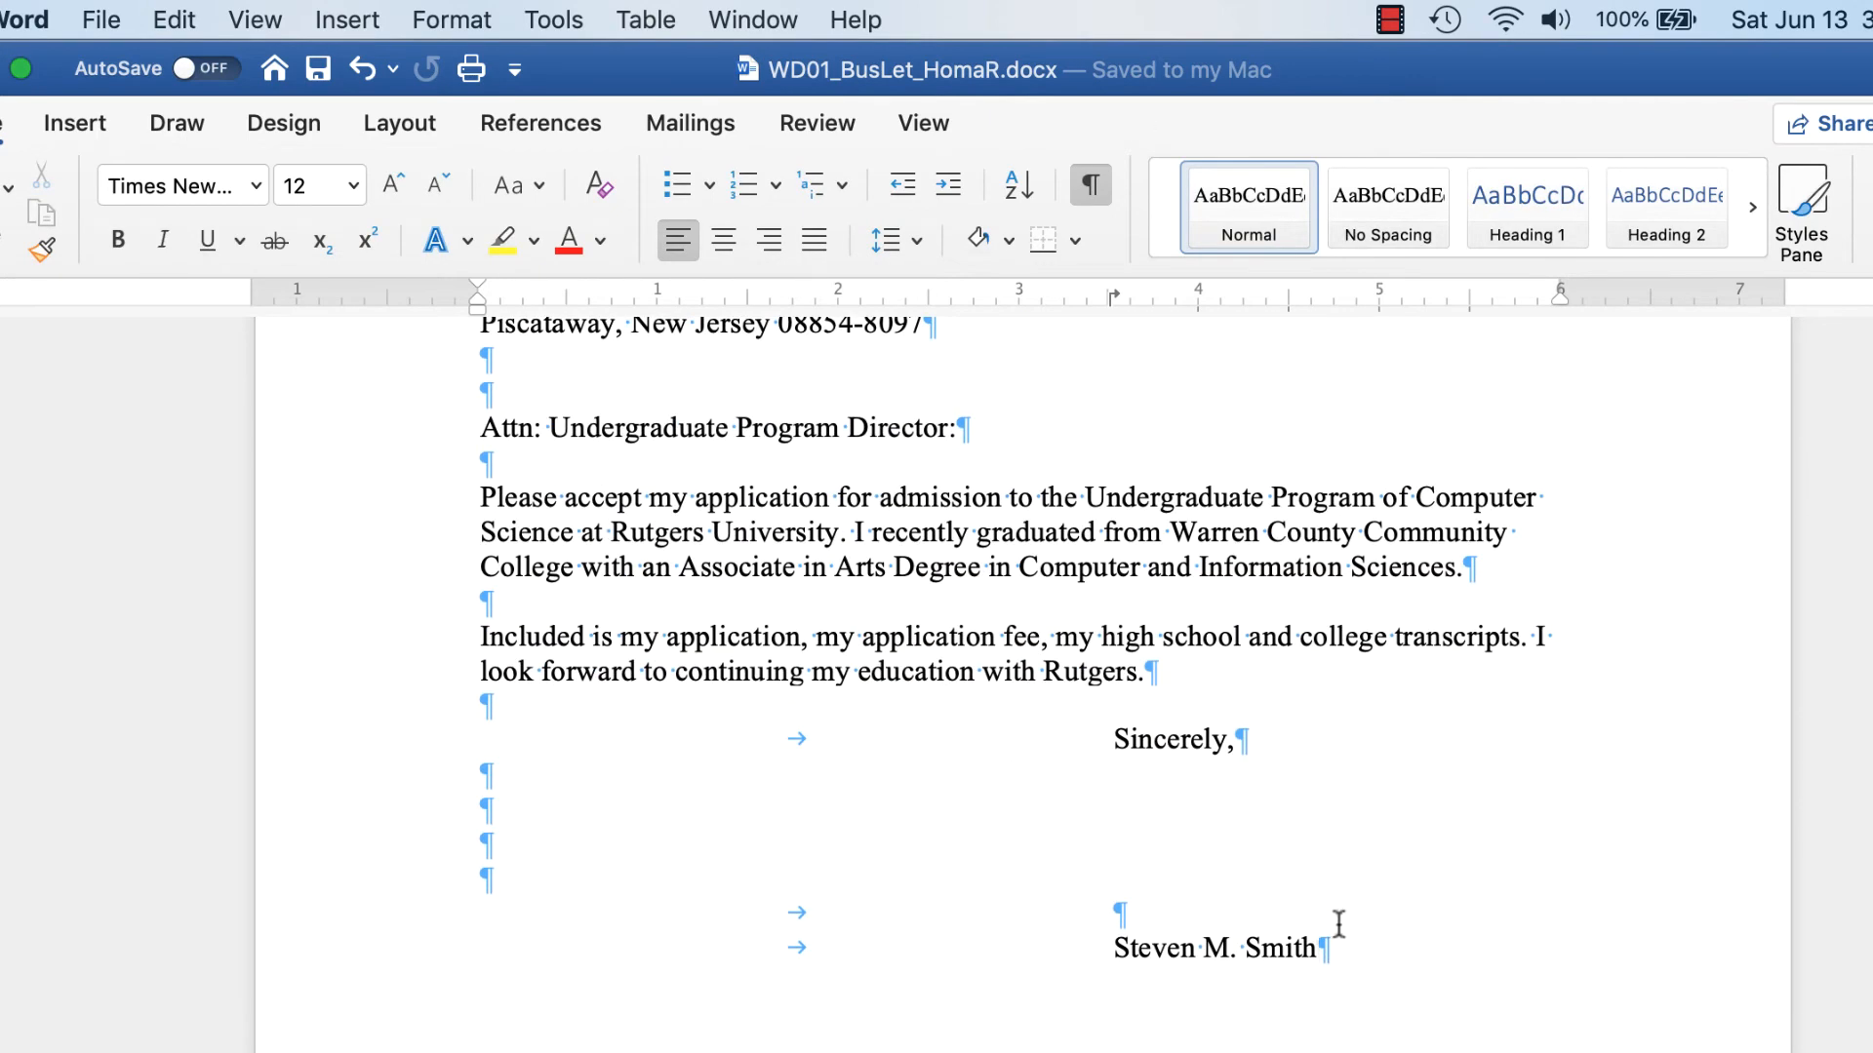
Review the letter from the recipient's address down to the signature picture and the typed name
left_click(1320, 815)
left_click(1655, 987)
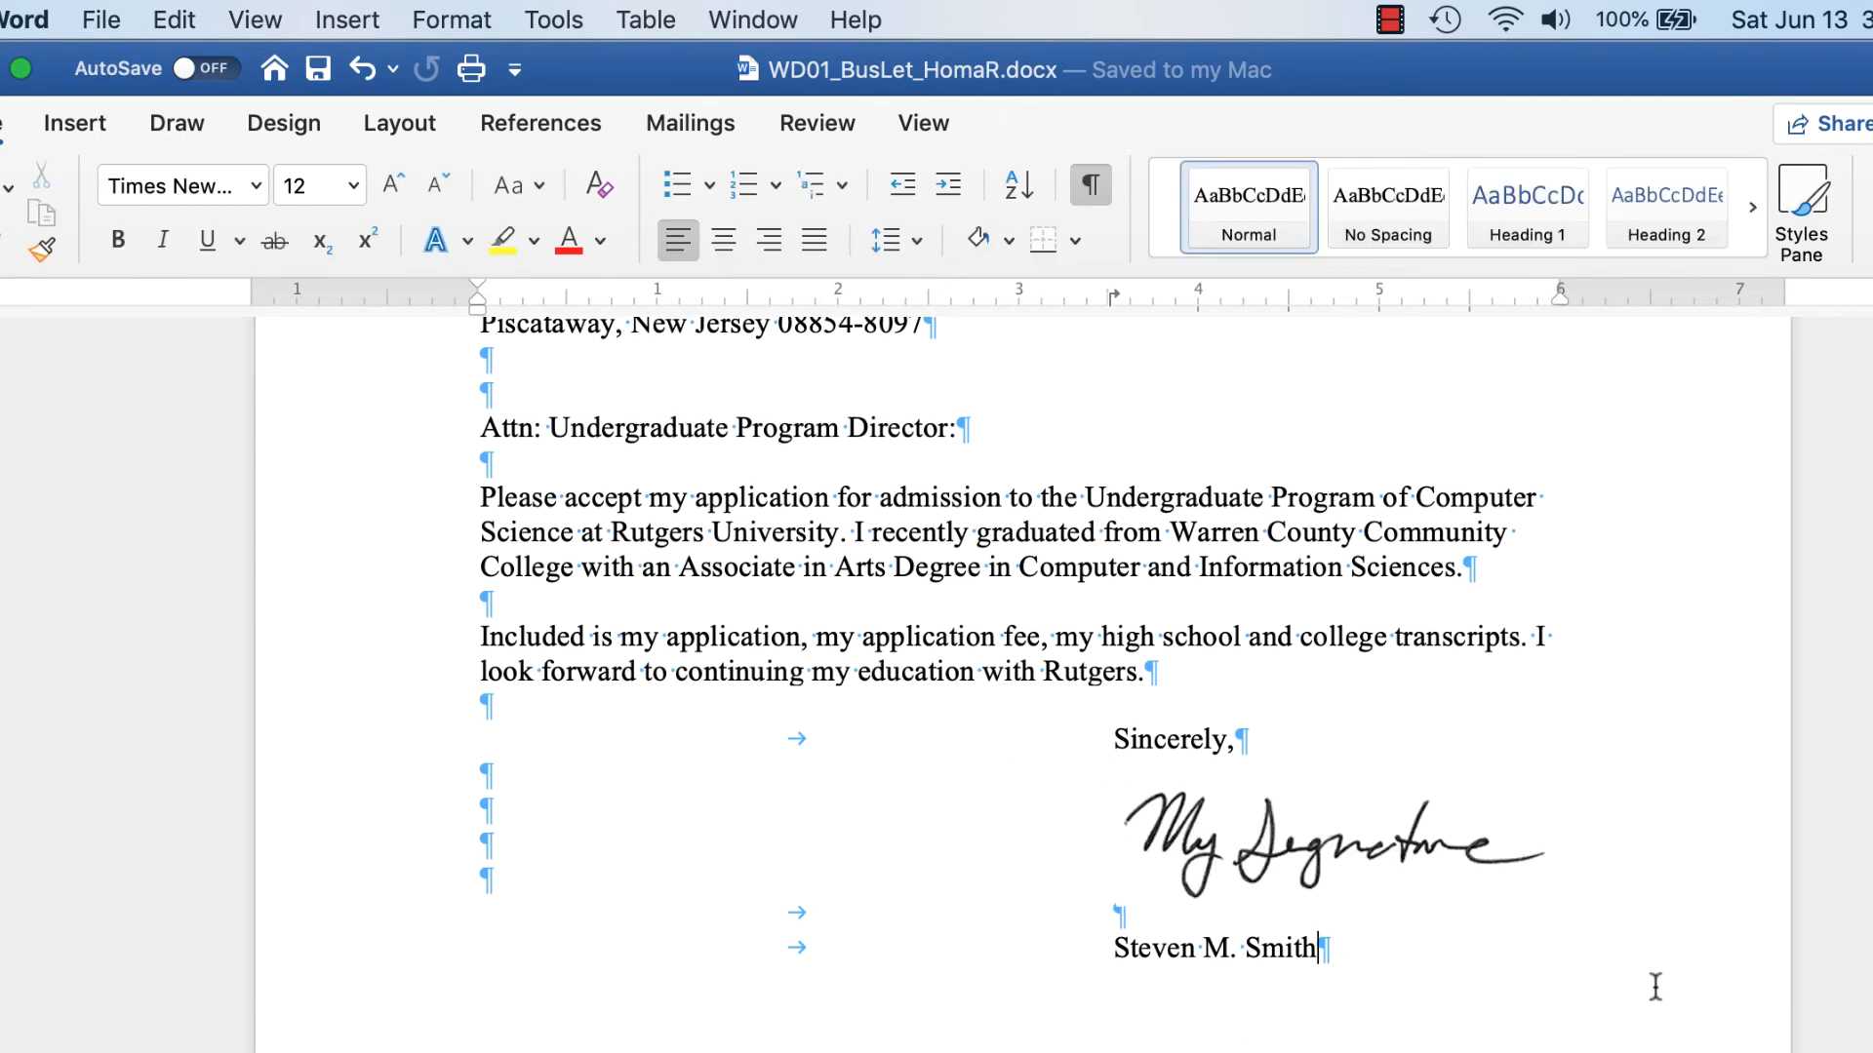
scroll(1346, 1004, "down", 7)
scroll(1346, 1010, "up", 15)
scroll(1347, 1015, "down", 6)
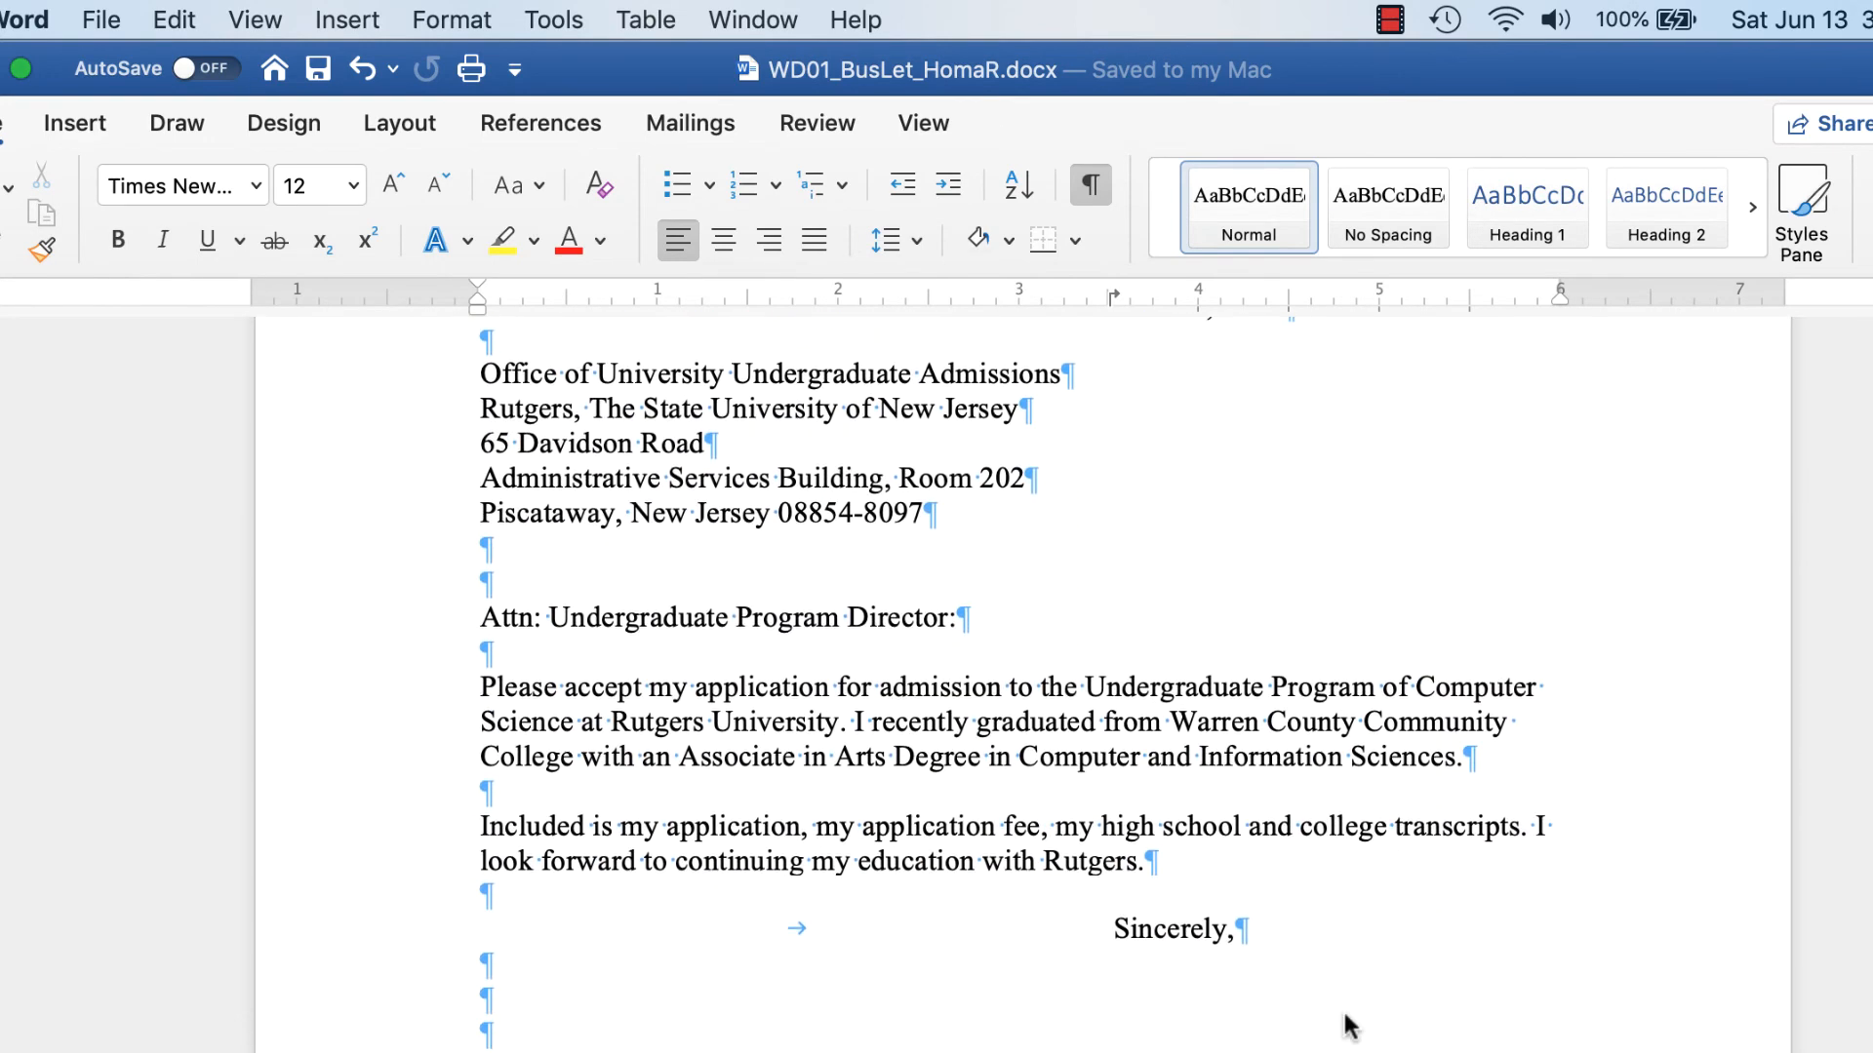
left_click(1278, 1024)
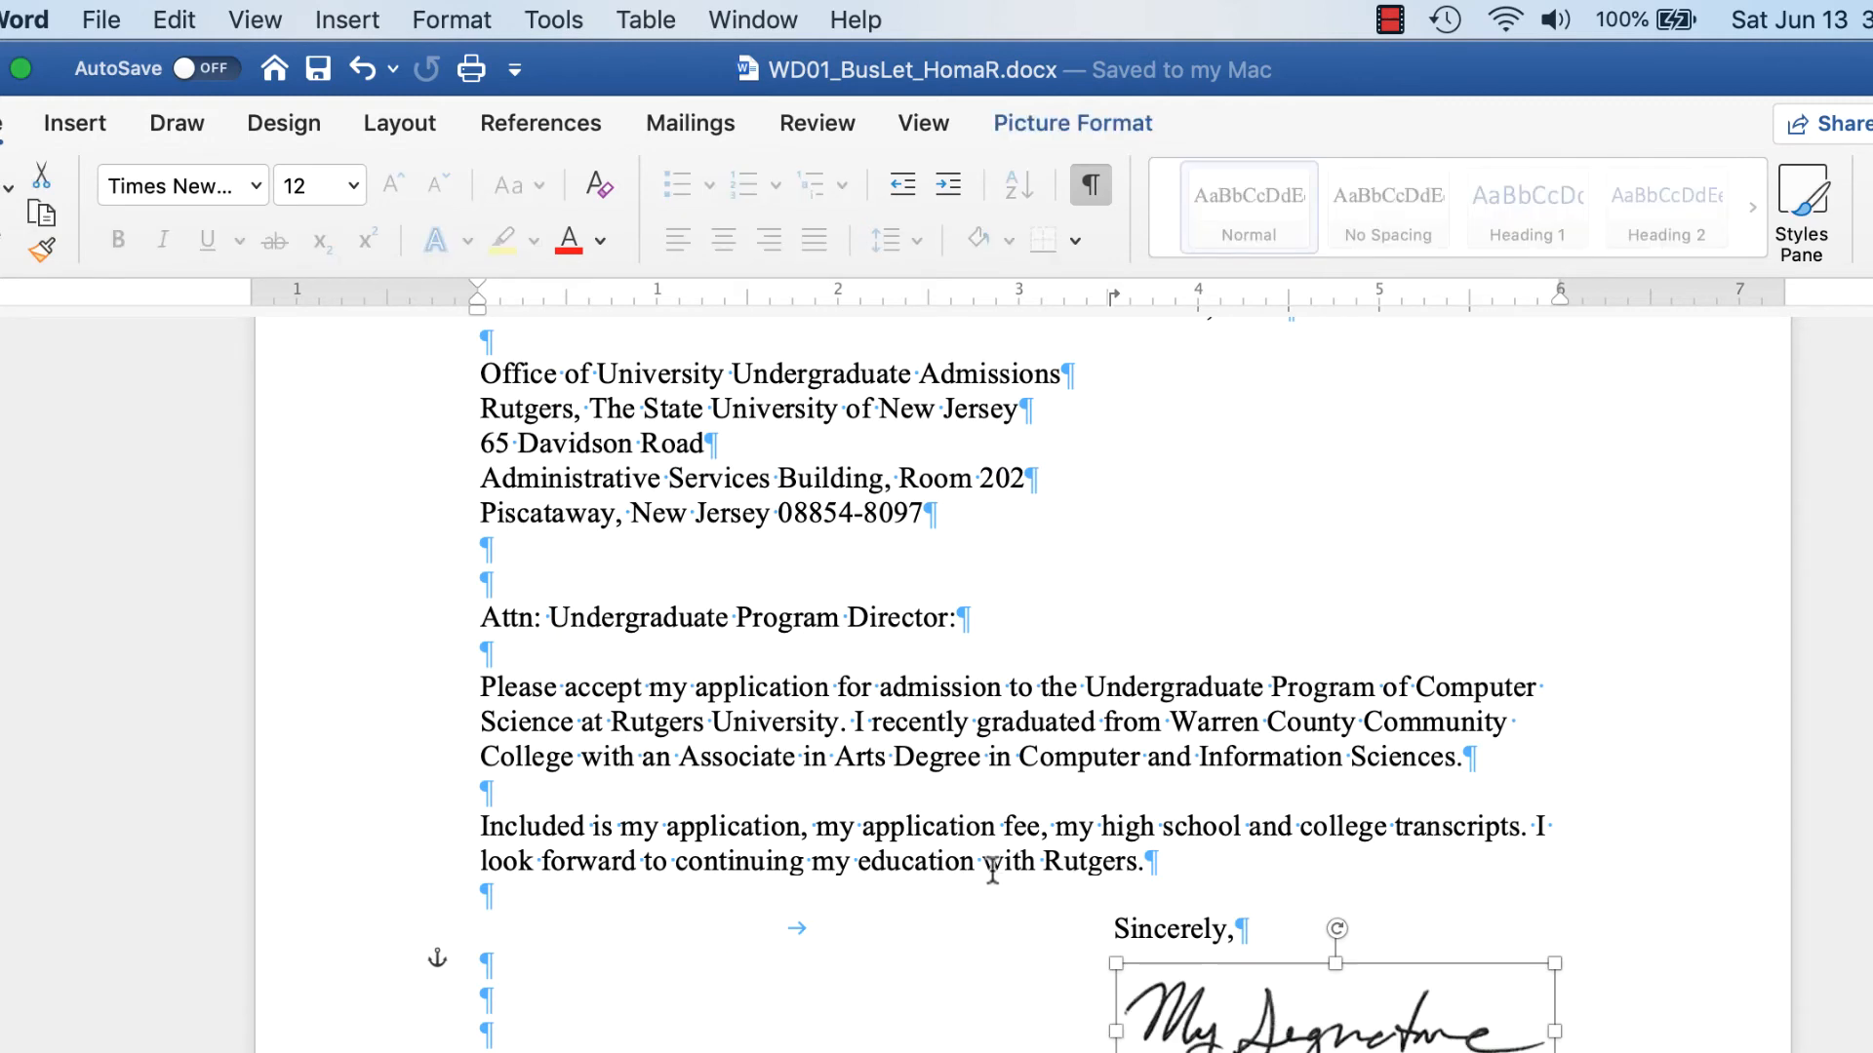
left_click(687, 122)
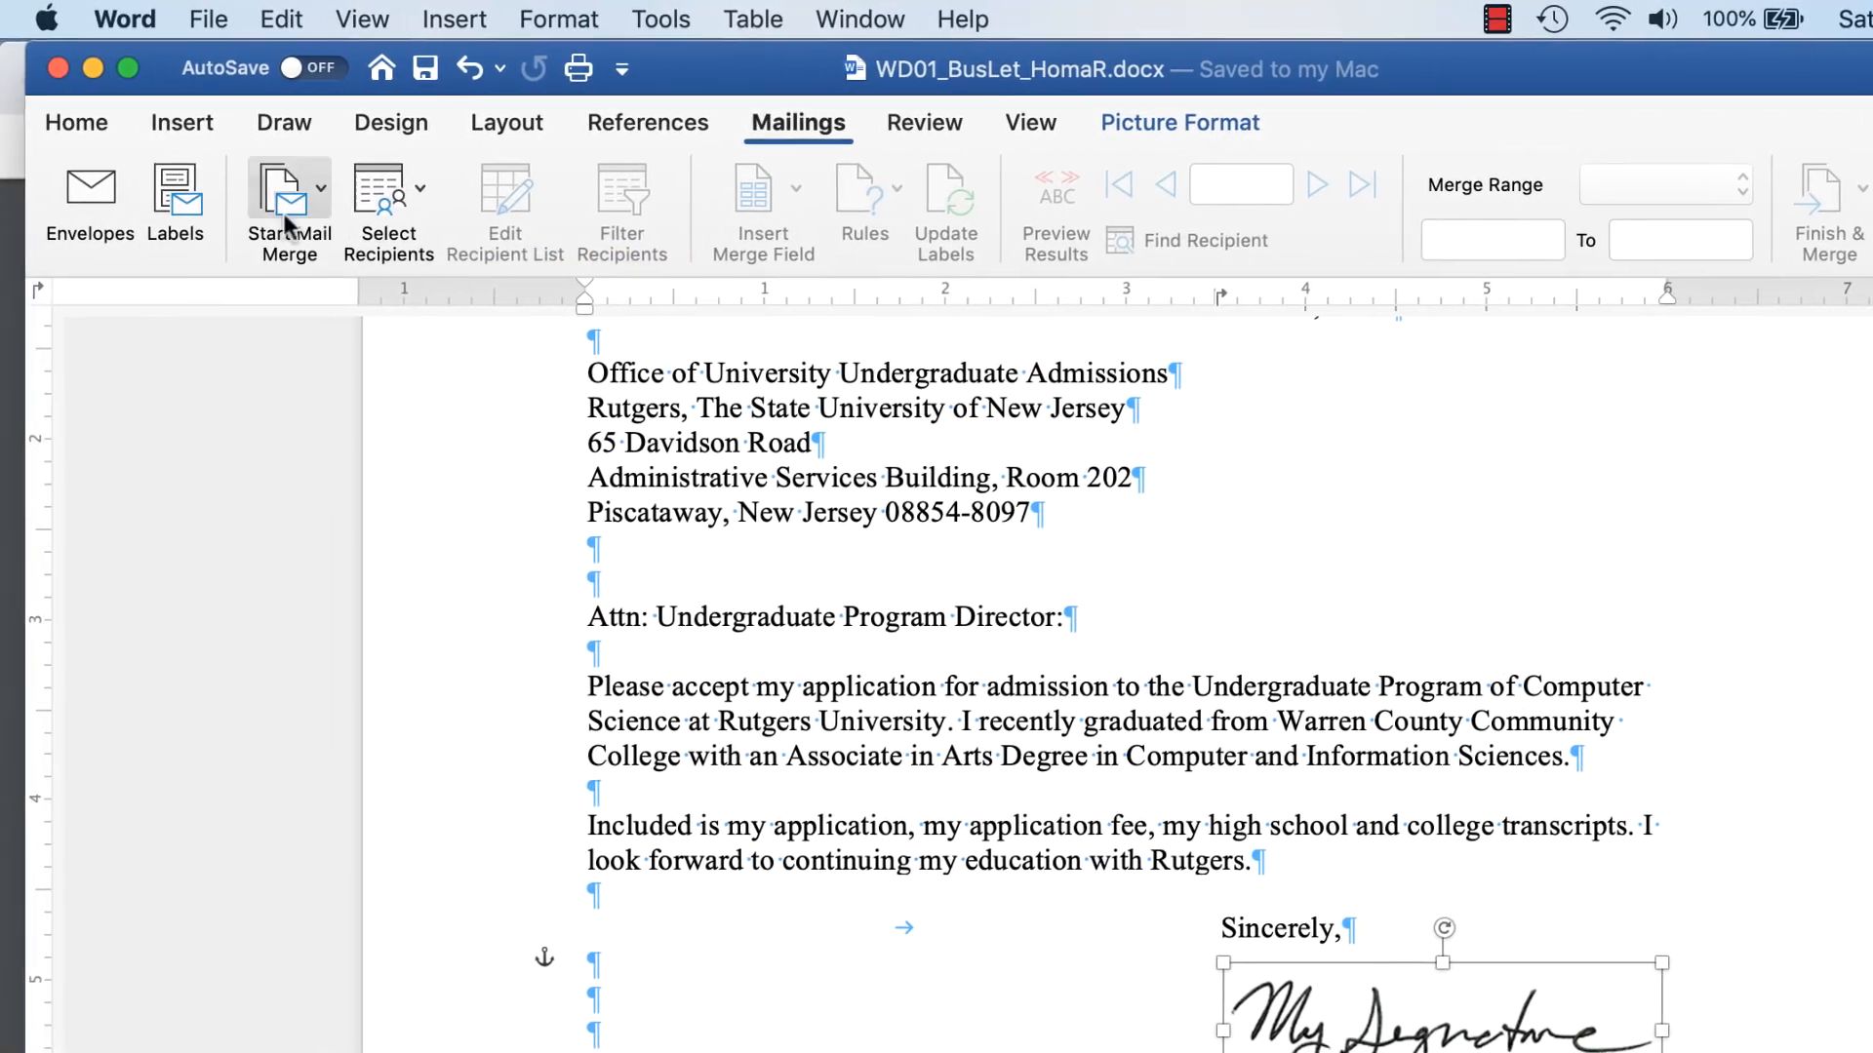
left_click(108, 202)
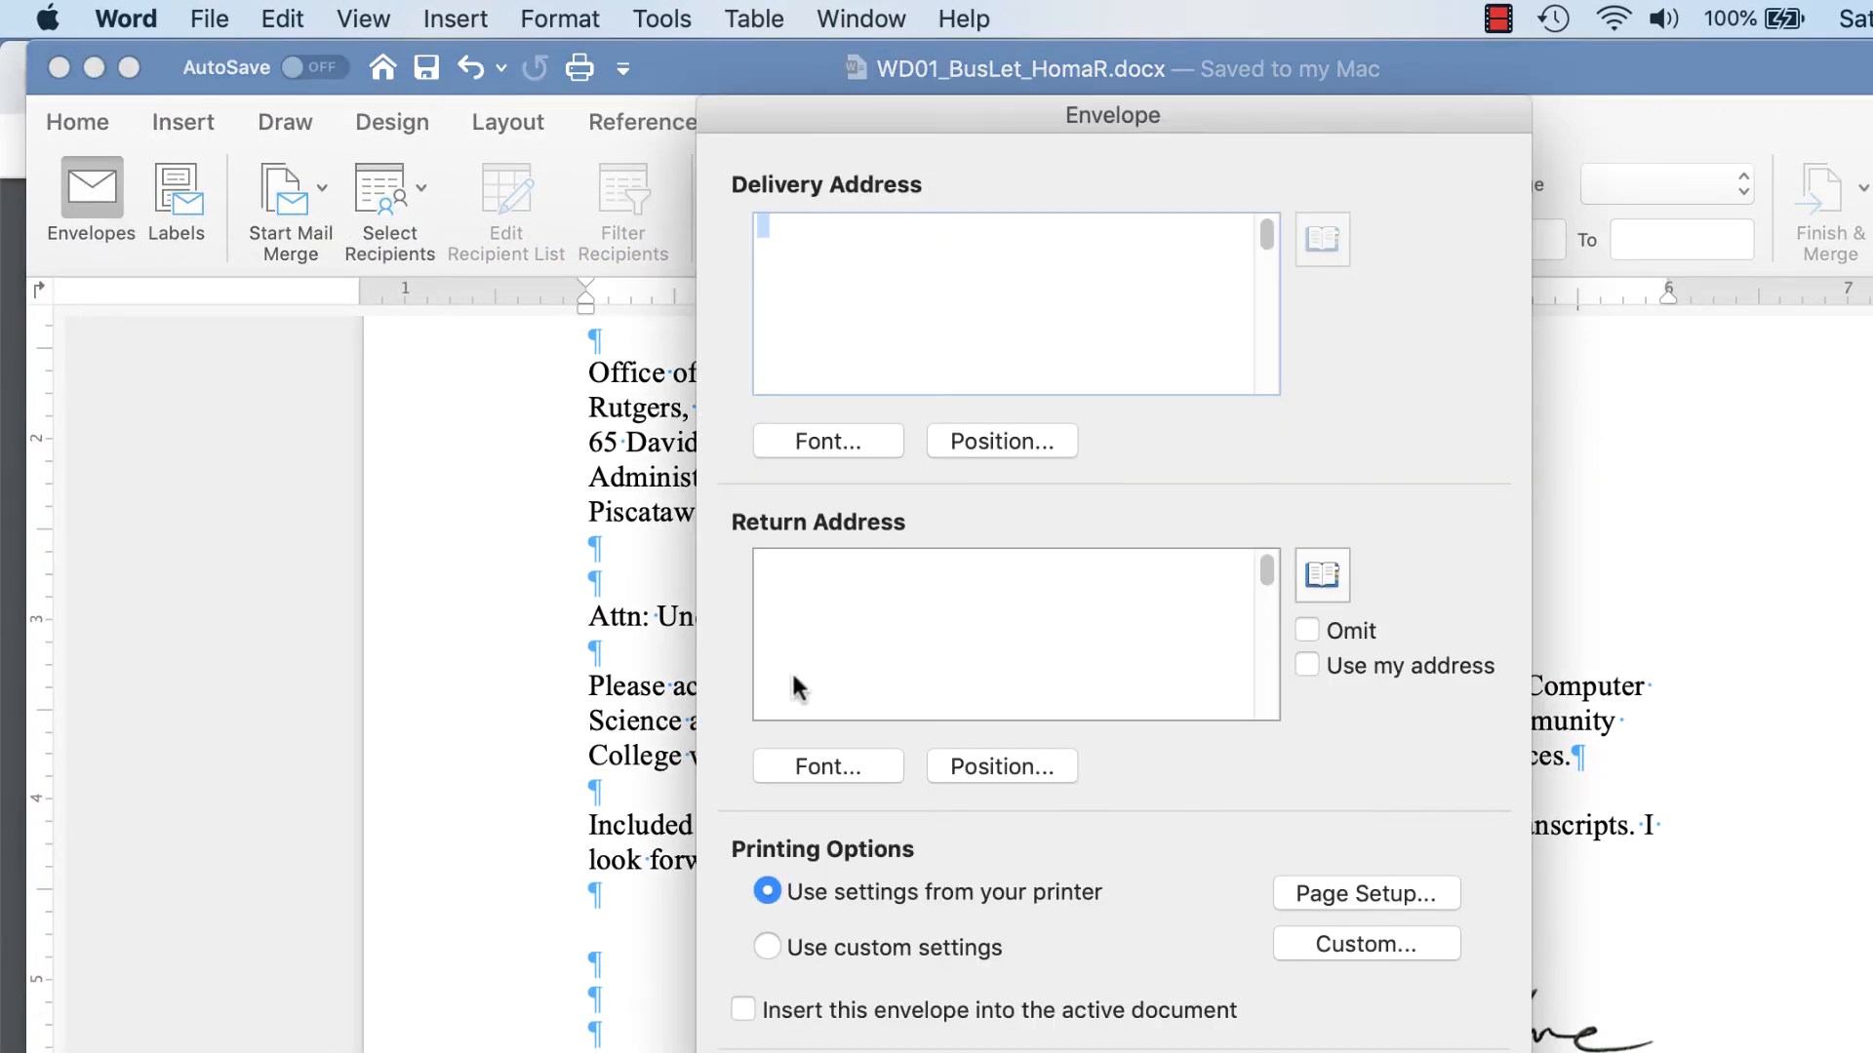
key("Escape")
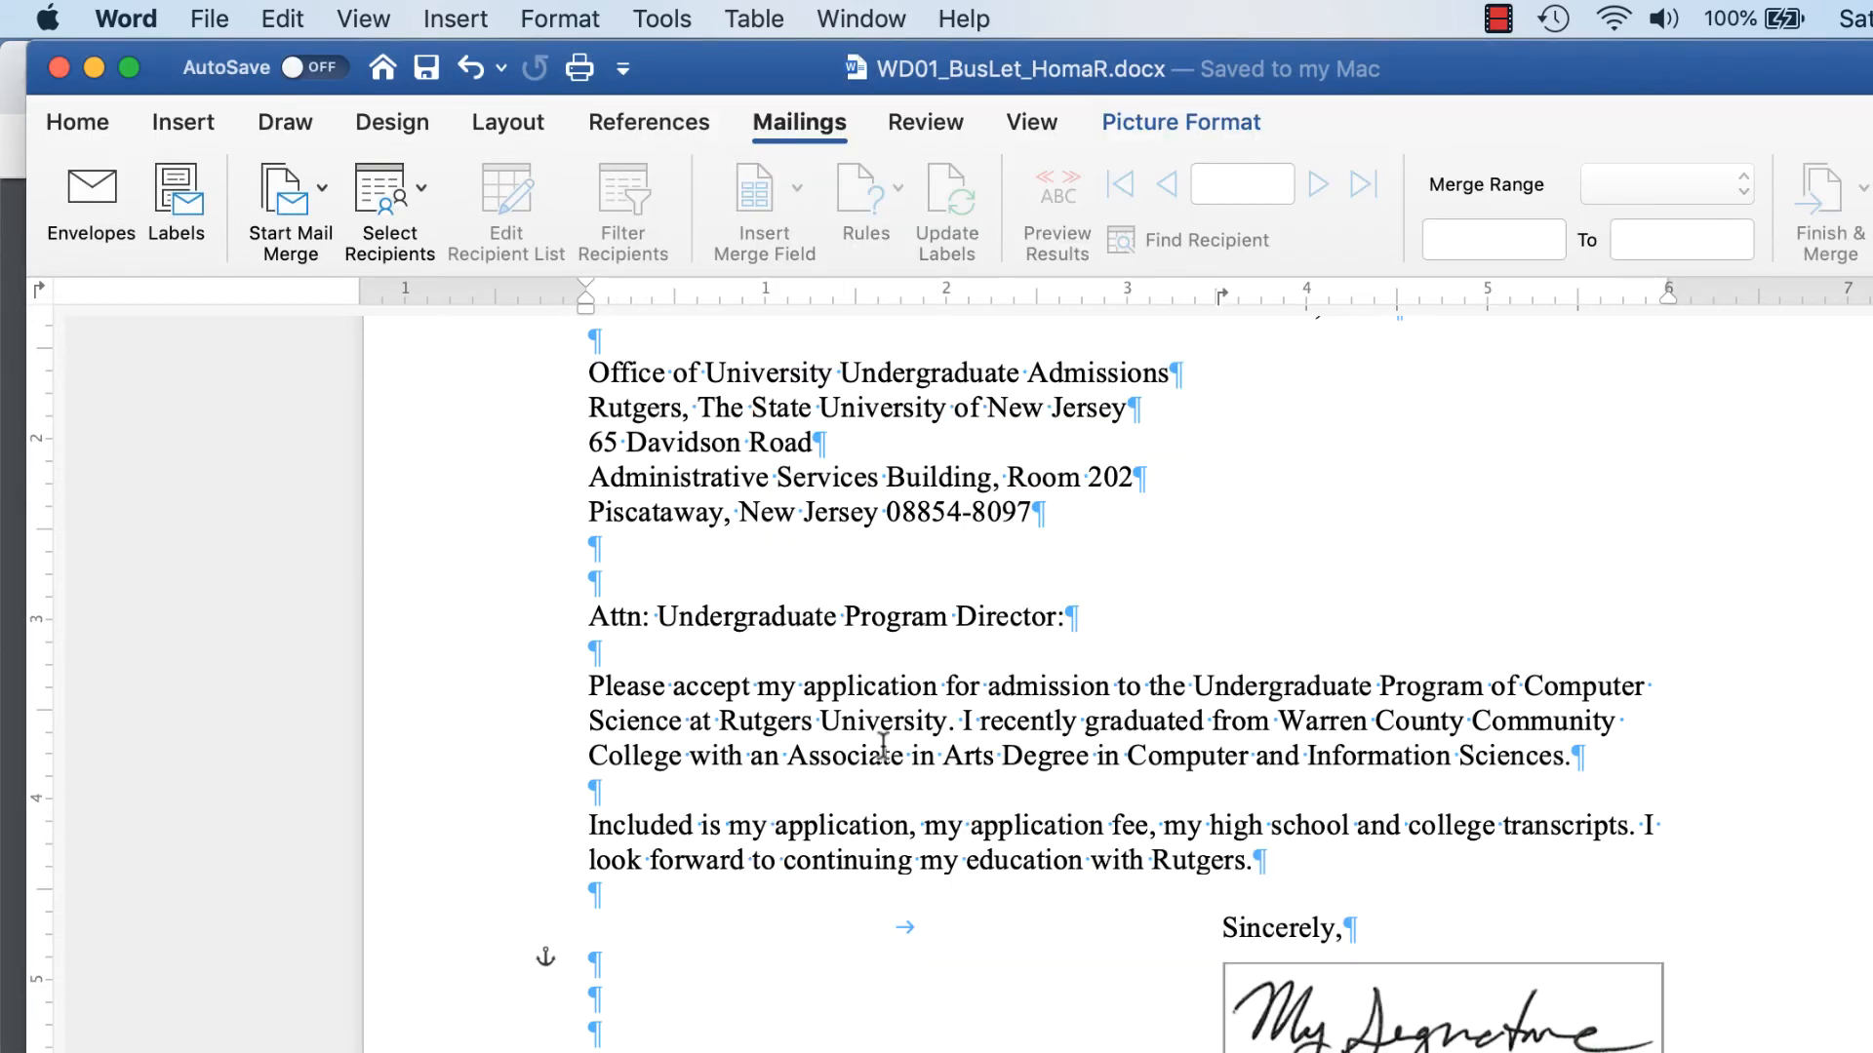
Create an envelope from the letter's recipient address block, accepting the Envelope #10 page setup, and insert it into the active document
scroll(790, 624, "up", 4)
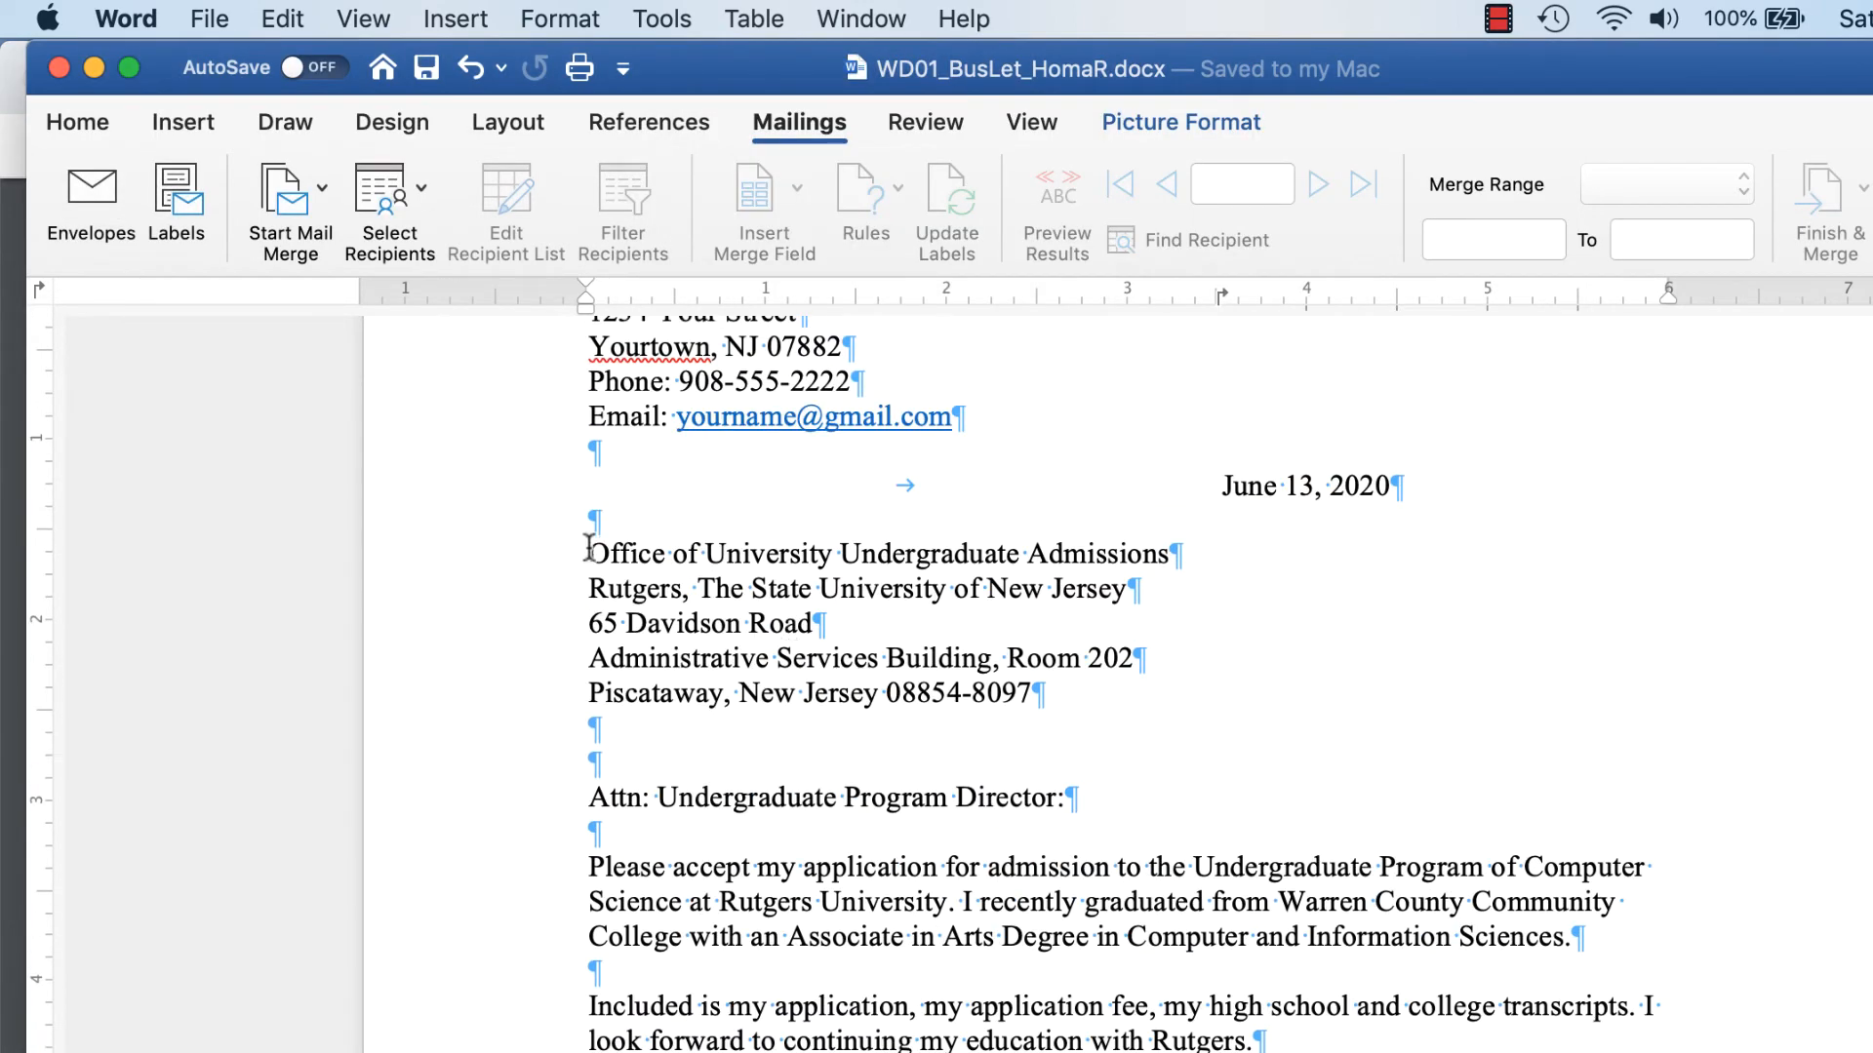
left_click_drag(589, 547, 1077, 704)
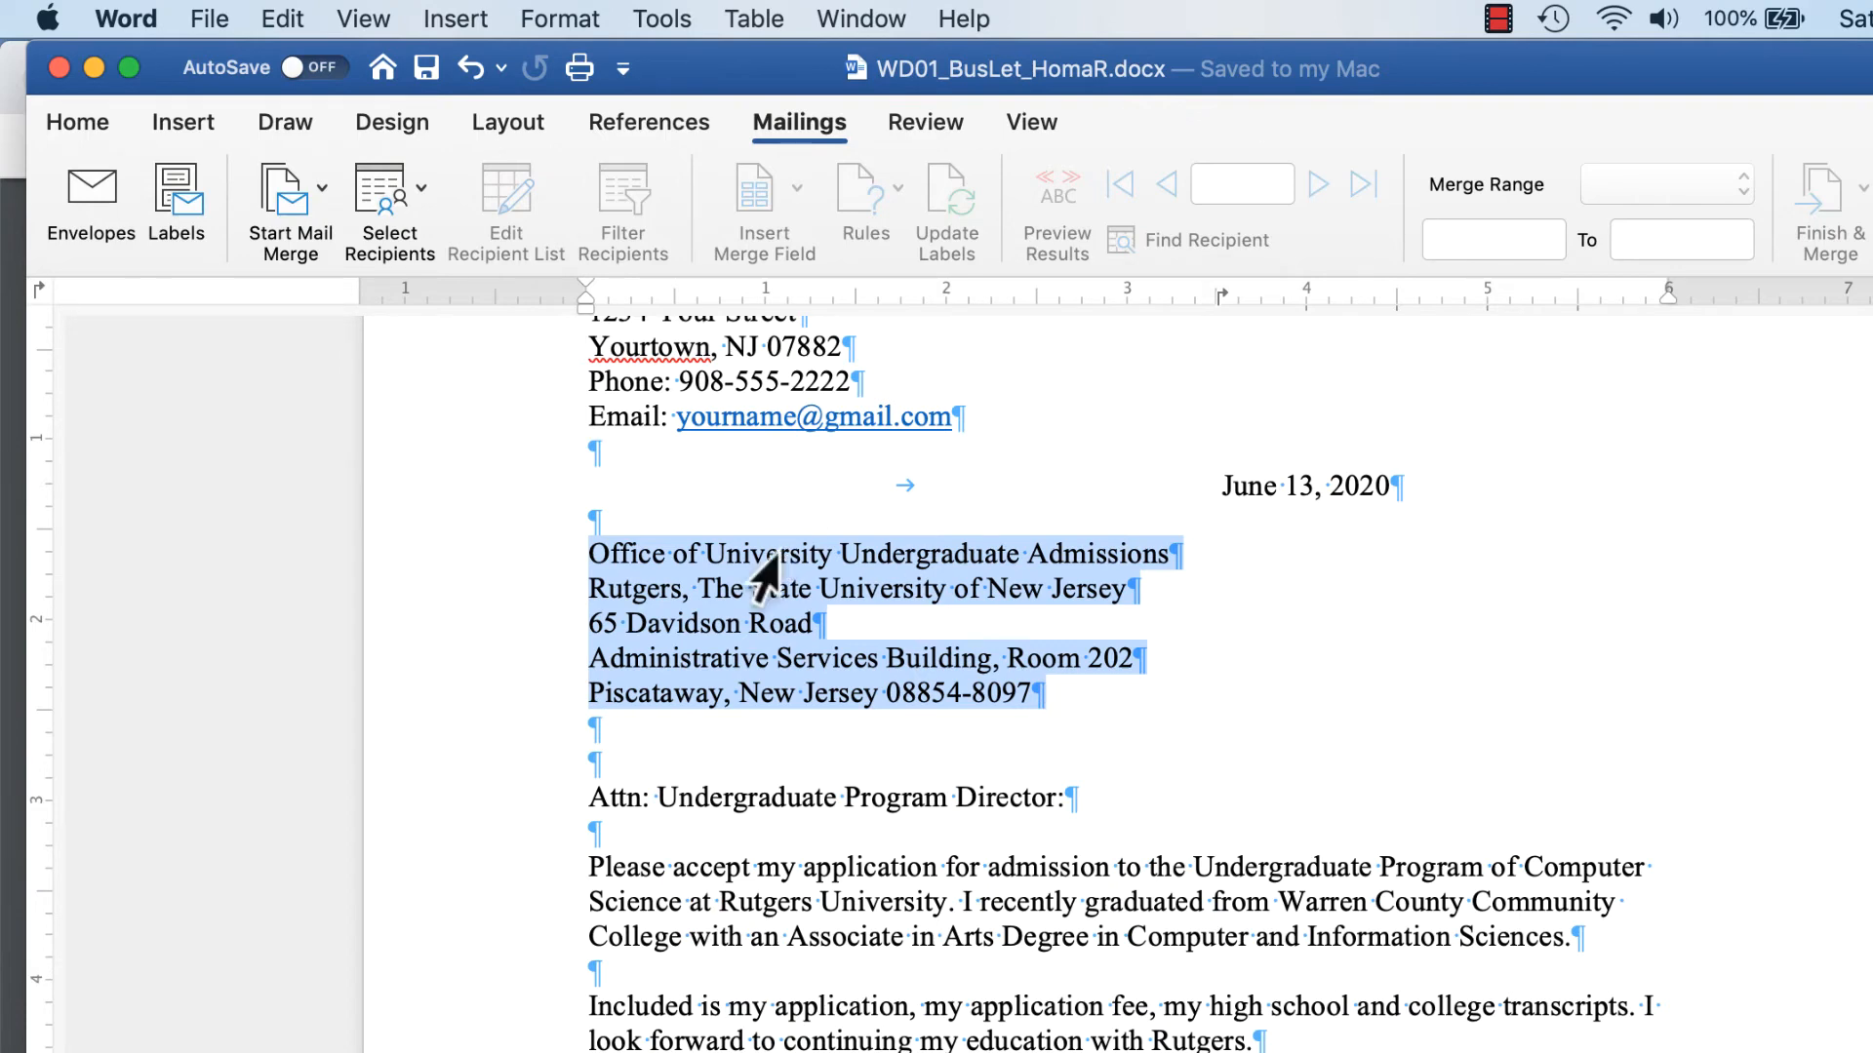
left_click(84, 190)
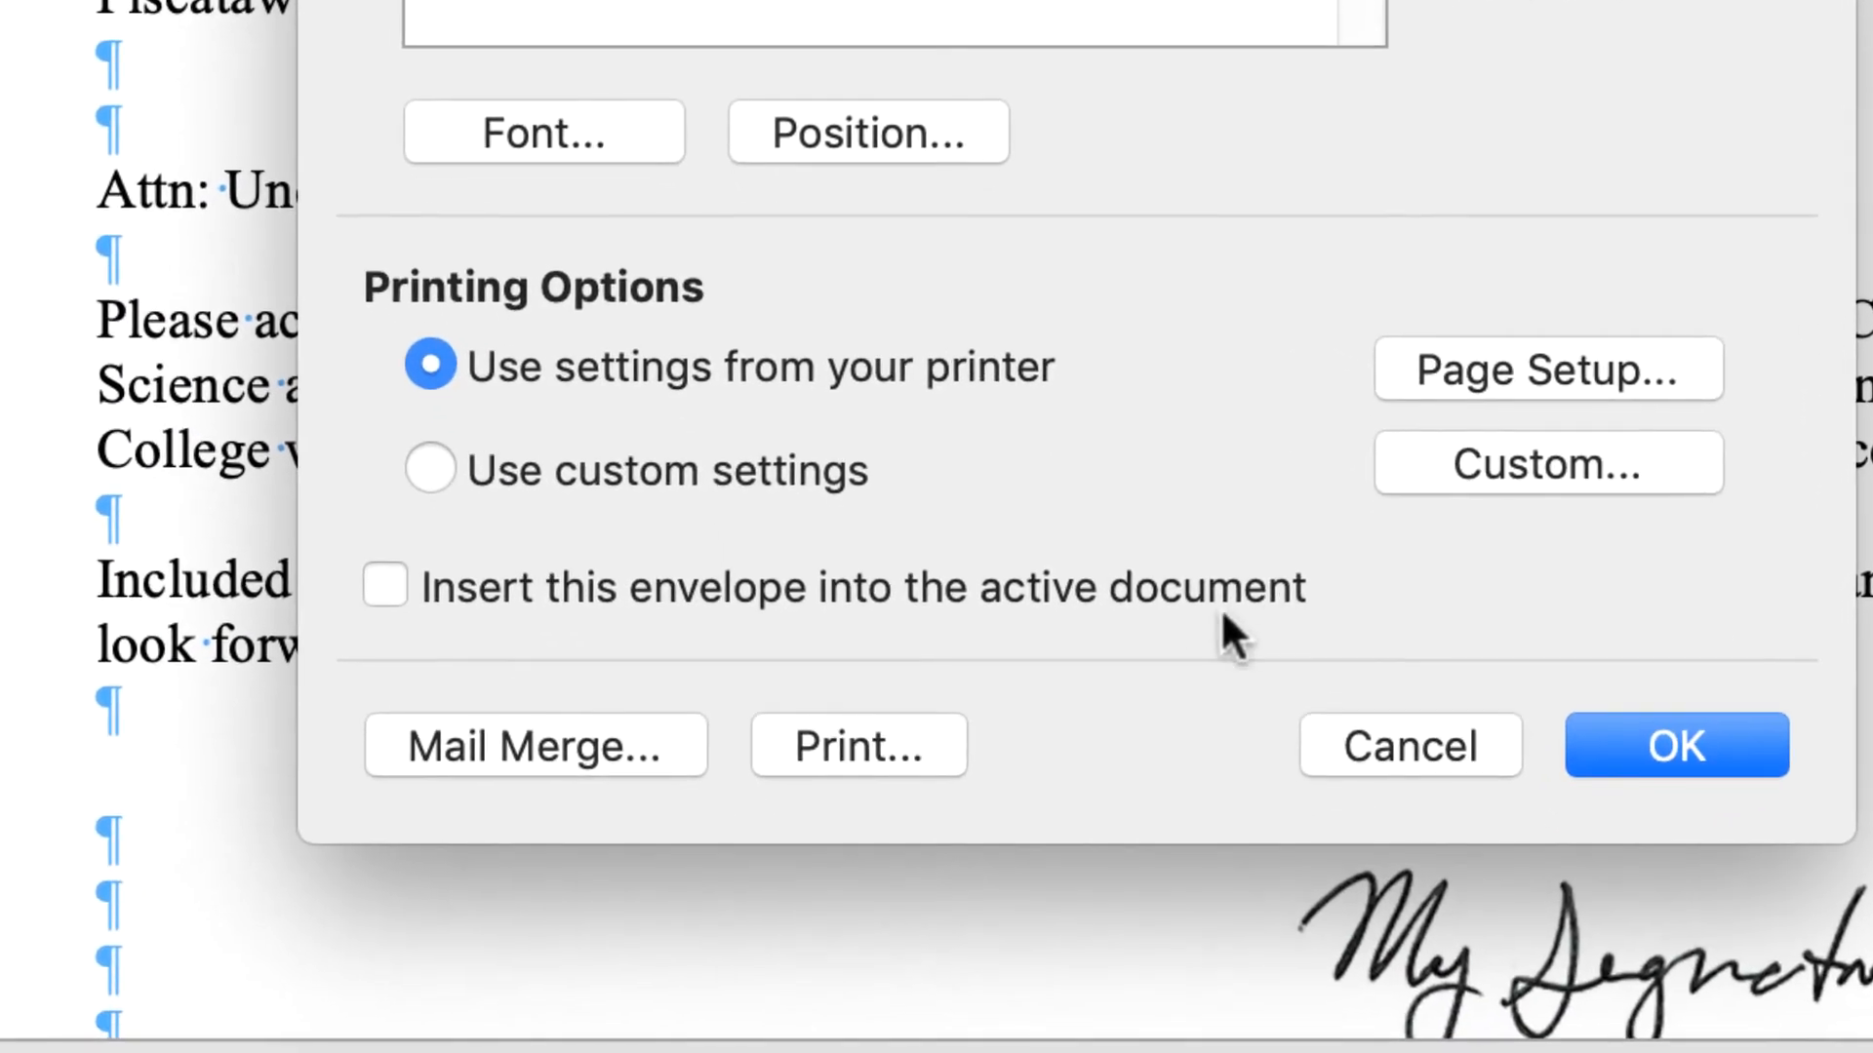
left_click(382, 586)
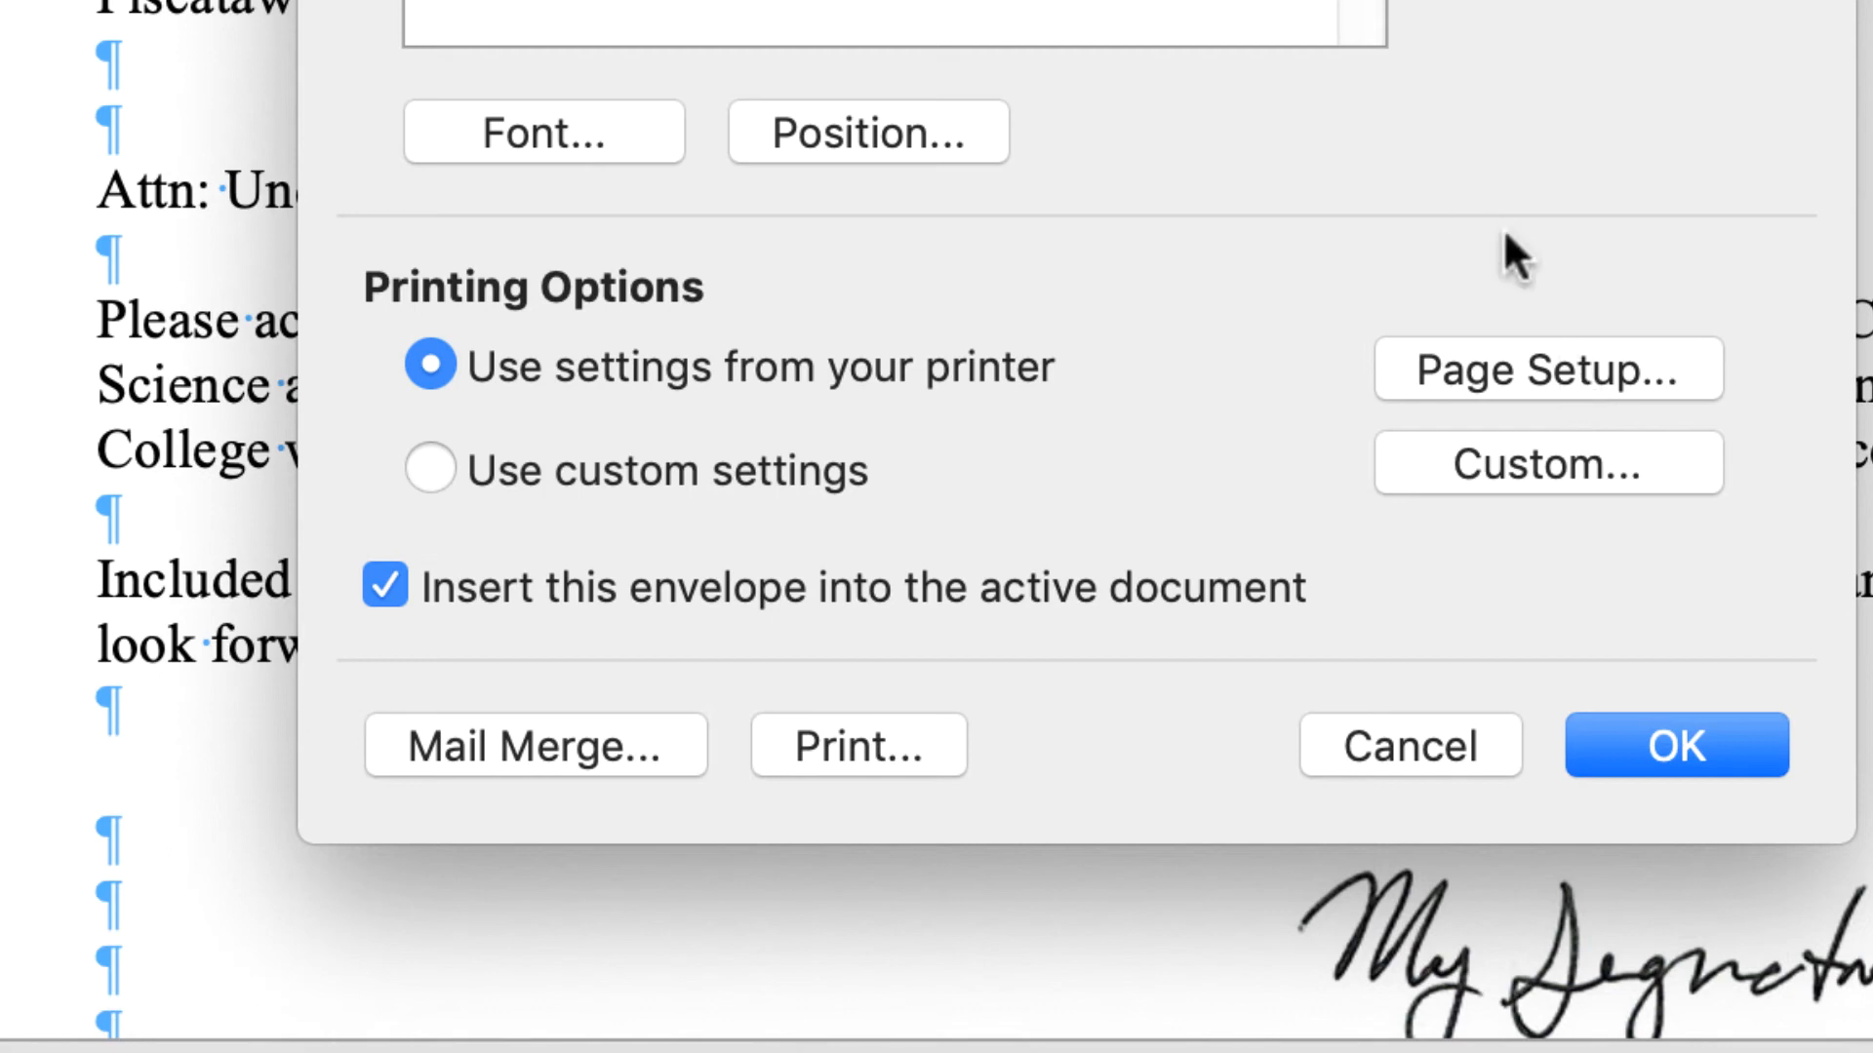
left_click(1636, 366)
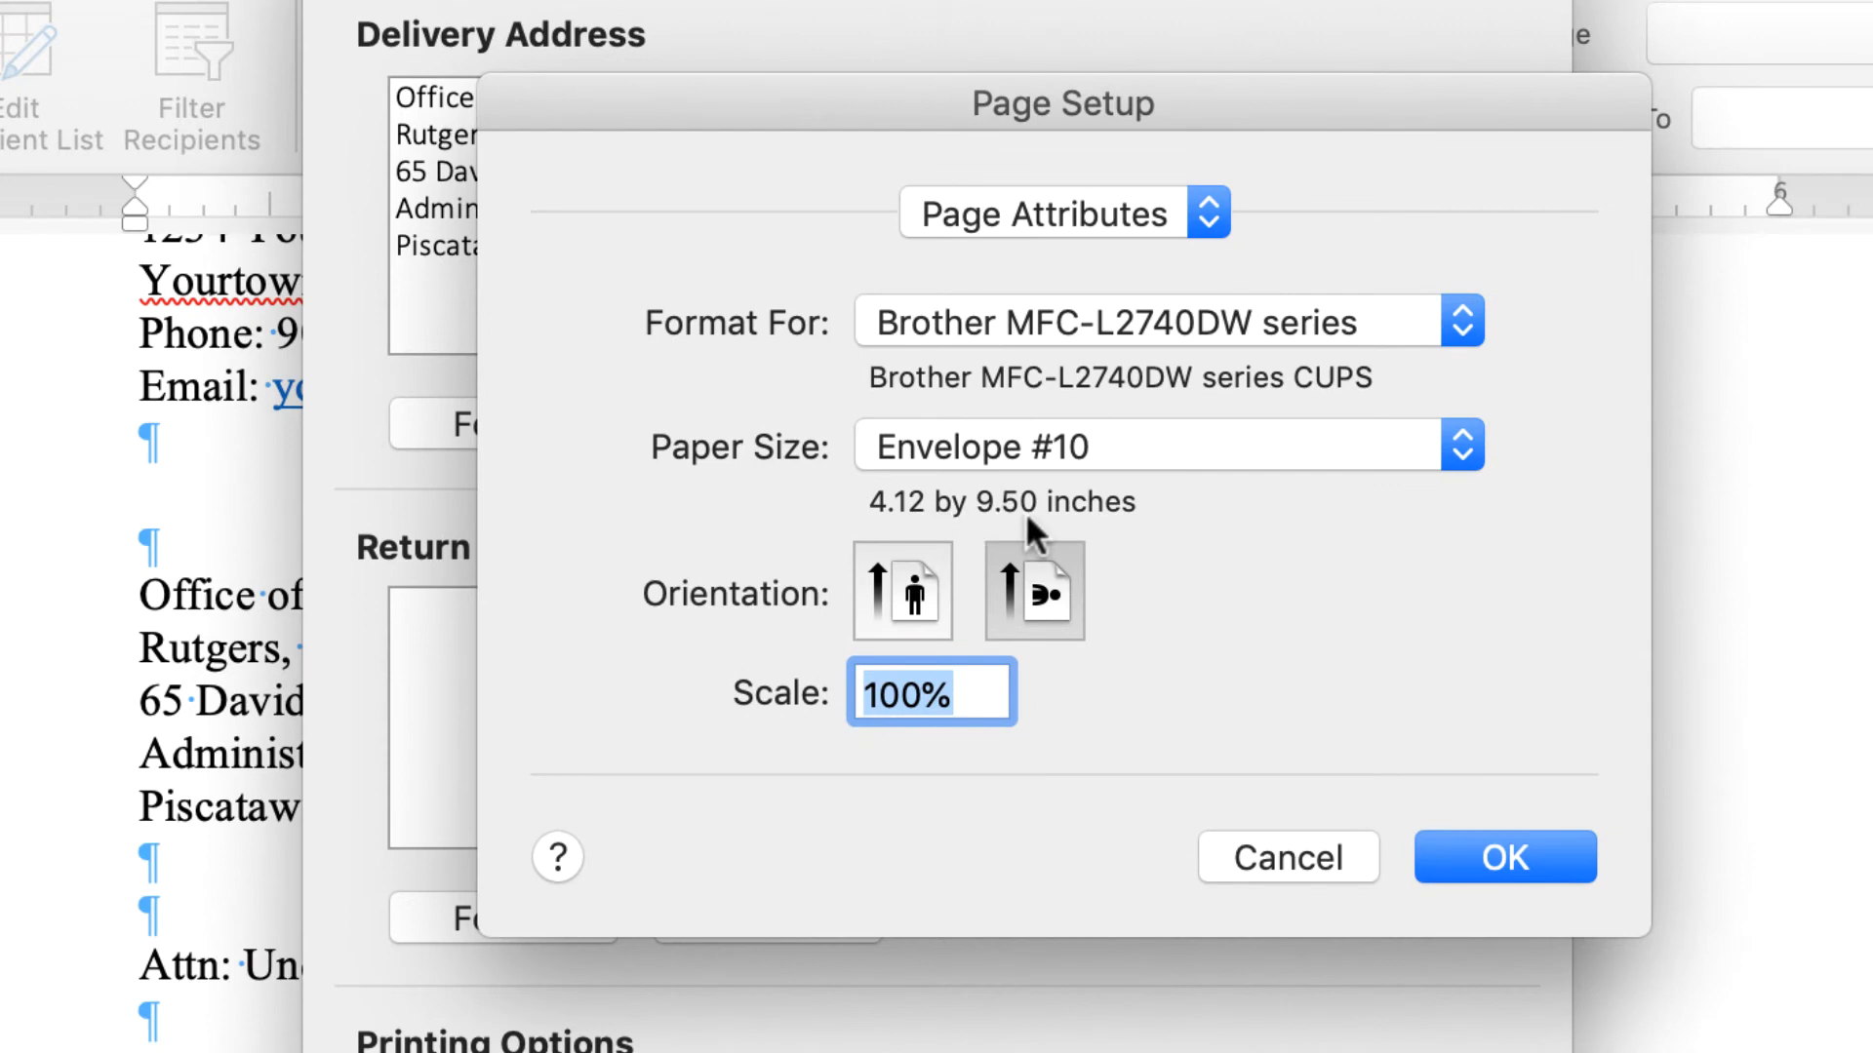
left_click(1507, 858)
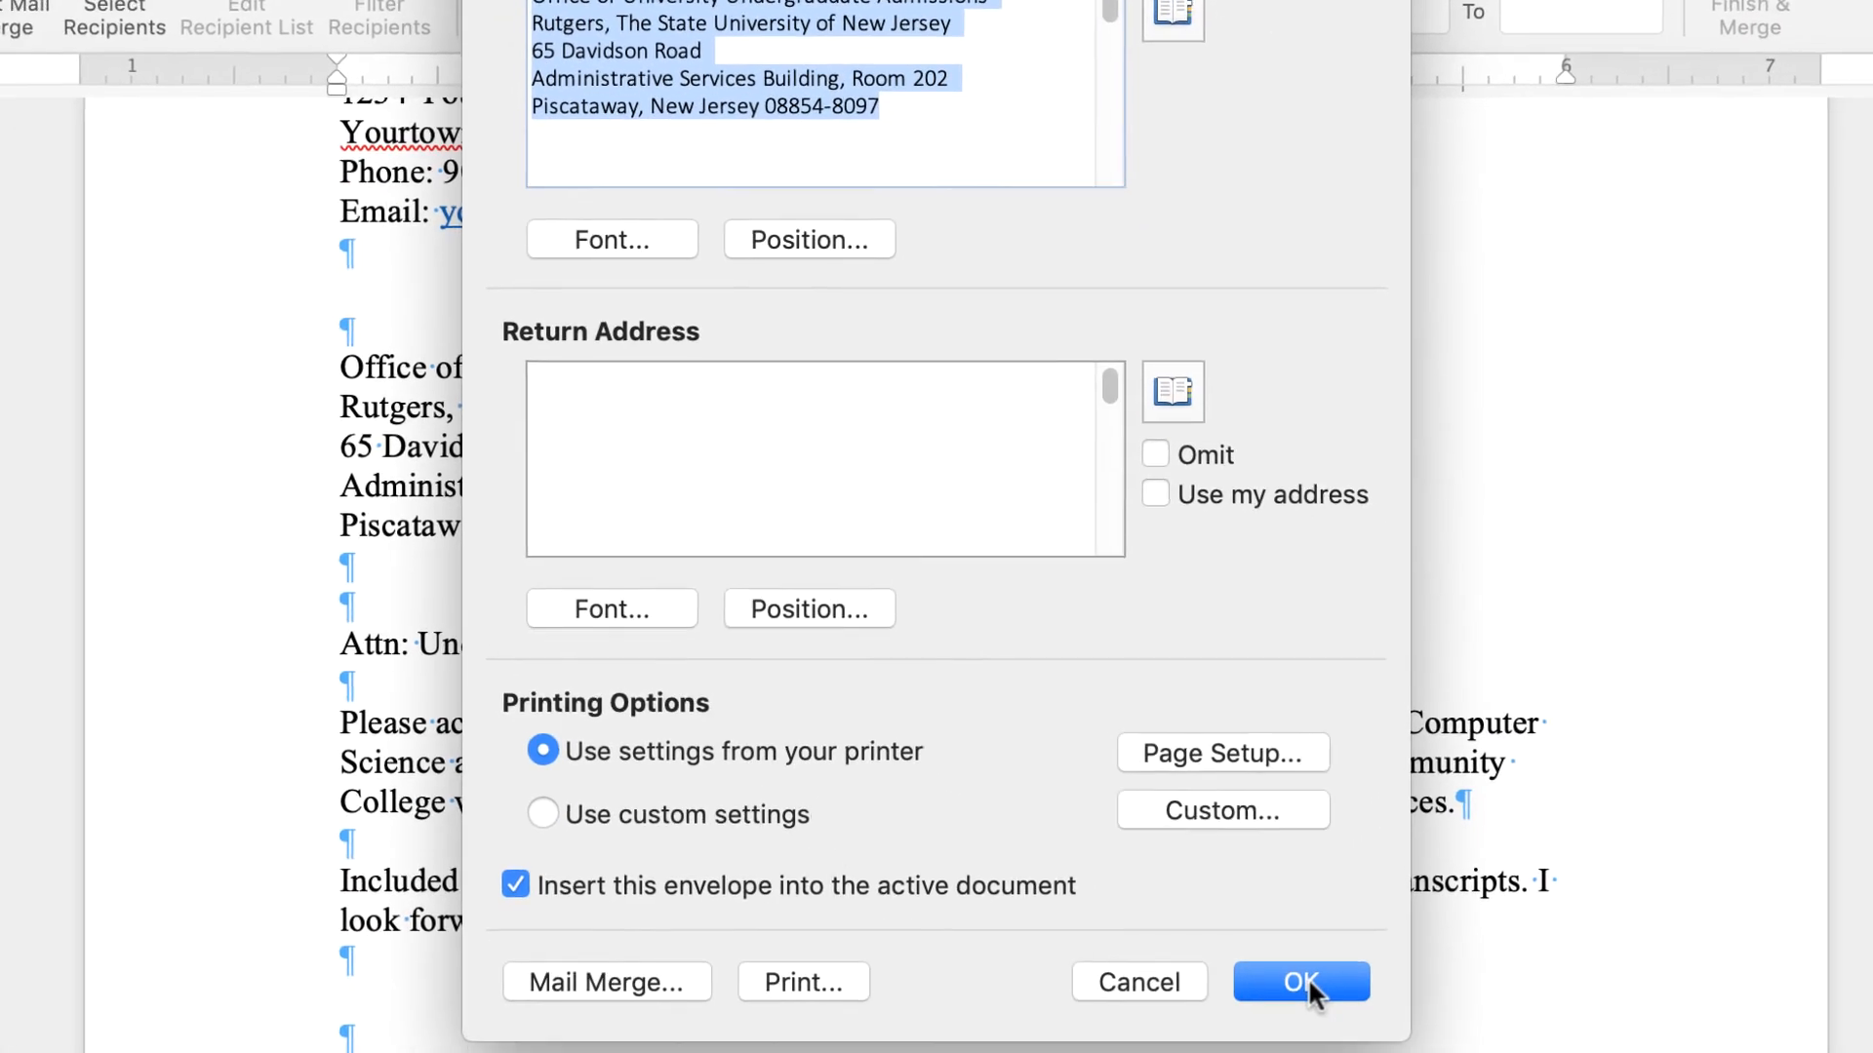
left_click(1305, 970)
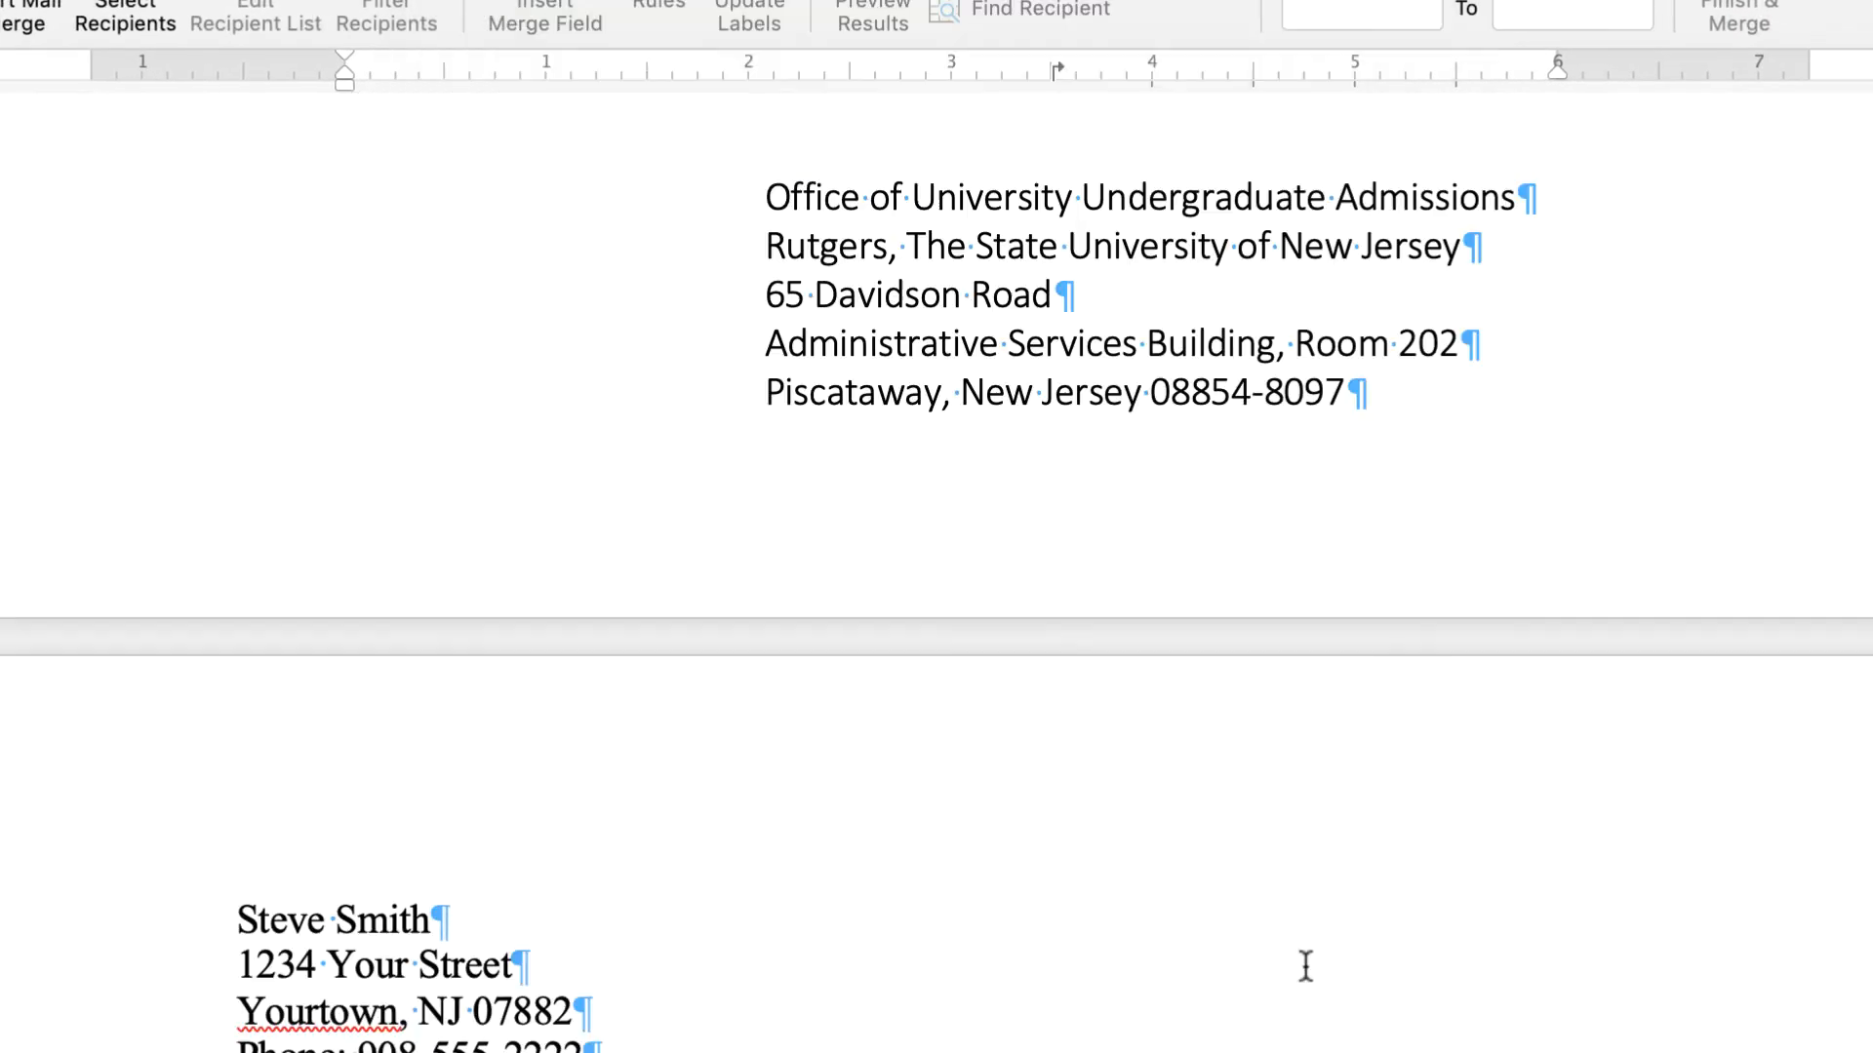
Change the envelope's delivery address to Times New Roman and adjust its text box, slightly wider and shifted a little up and left
left_click(768, 600)
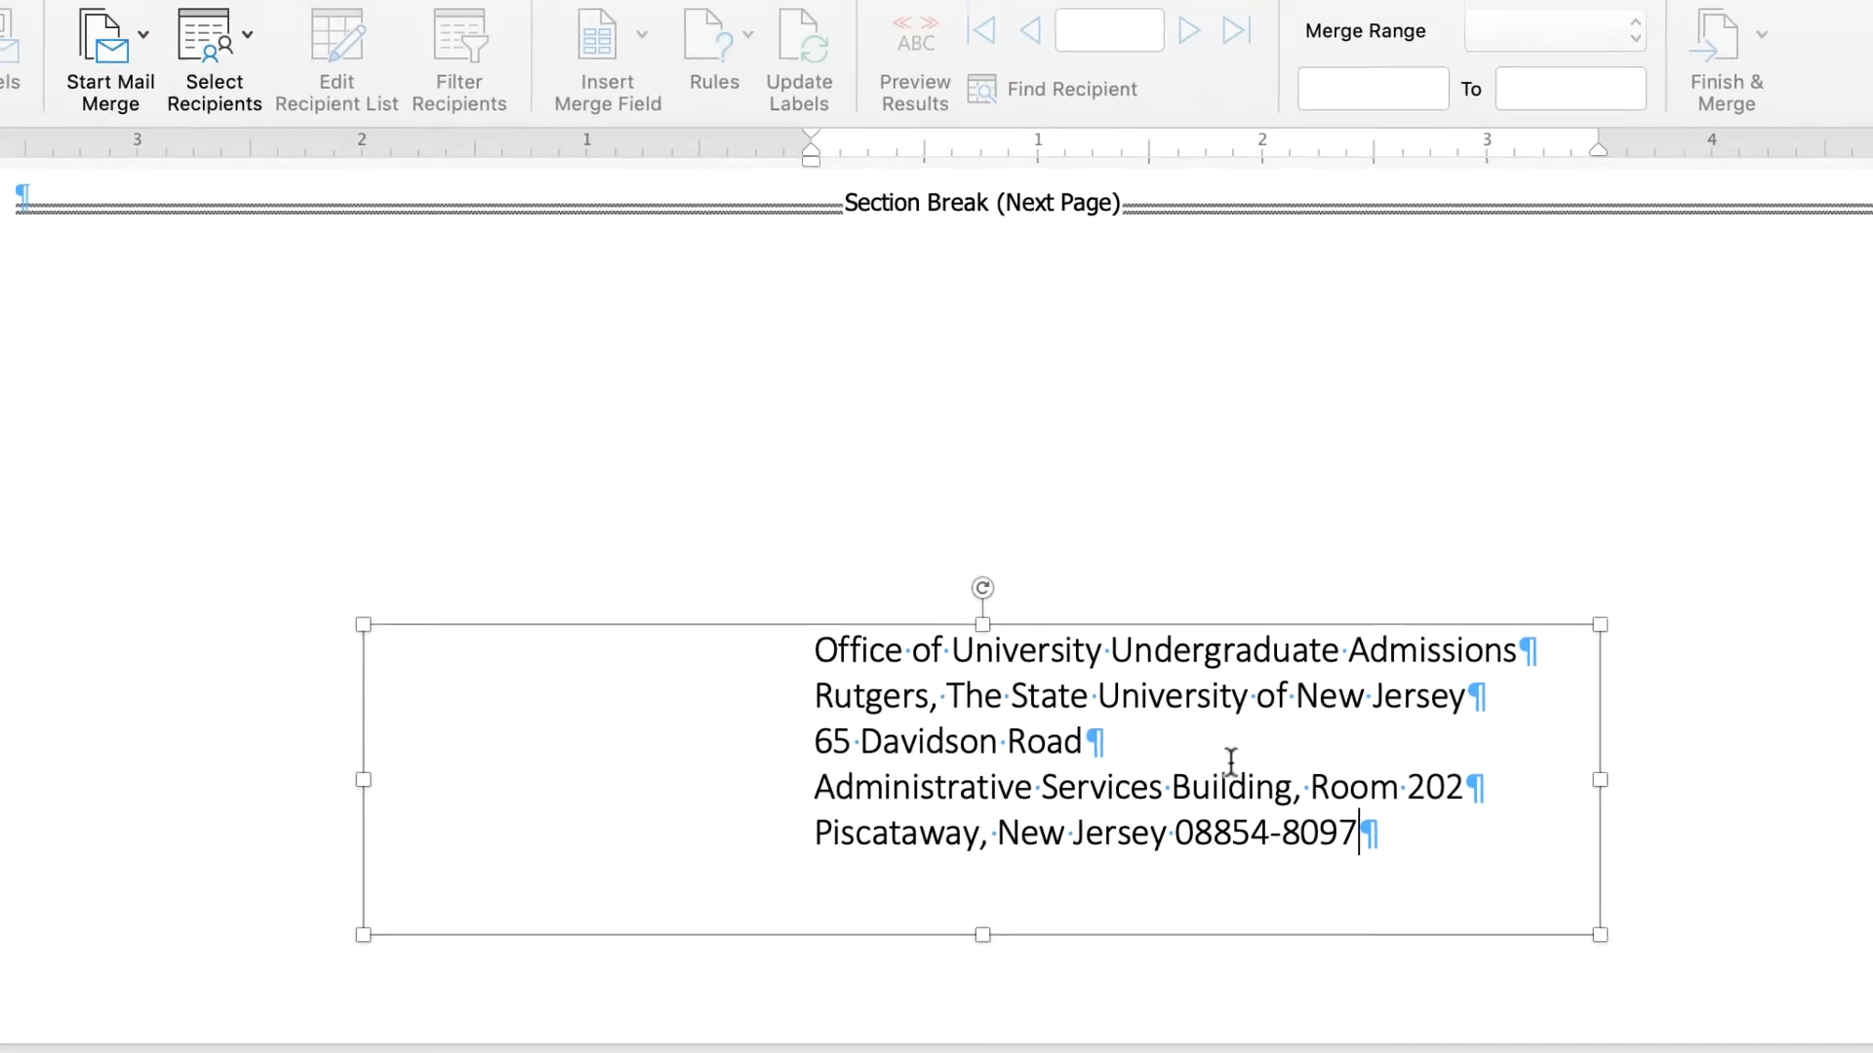
key("super+a")
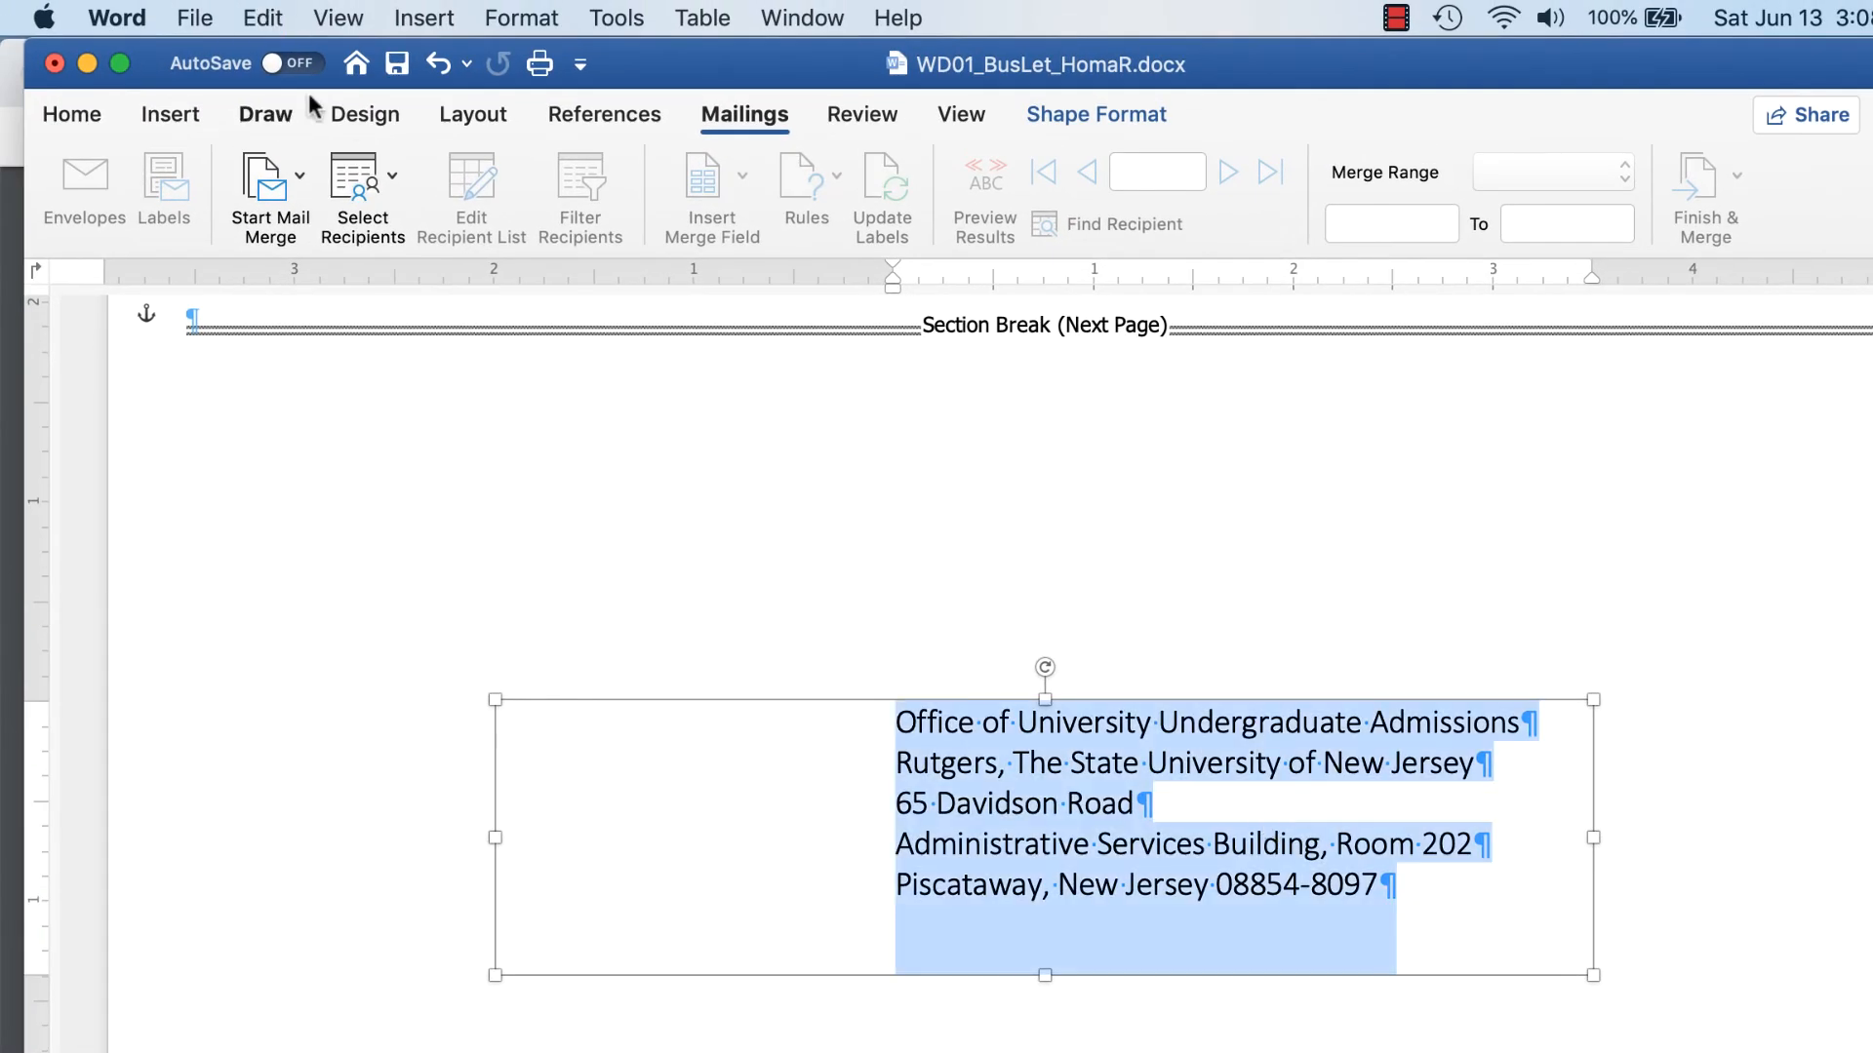
left_click(72, 114)
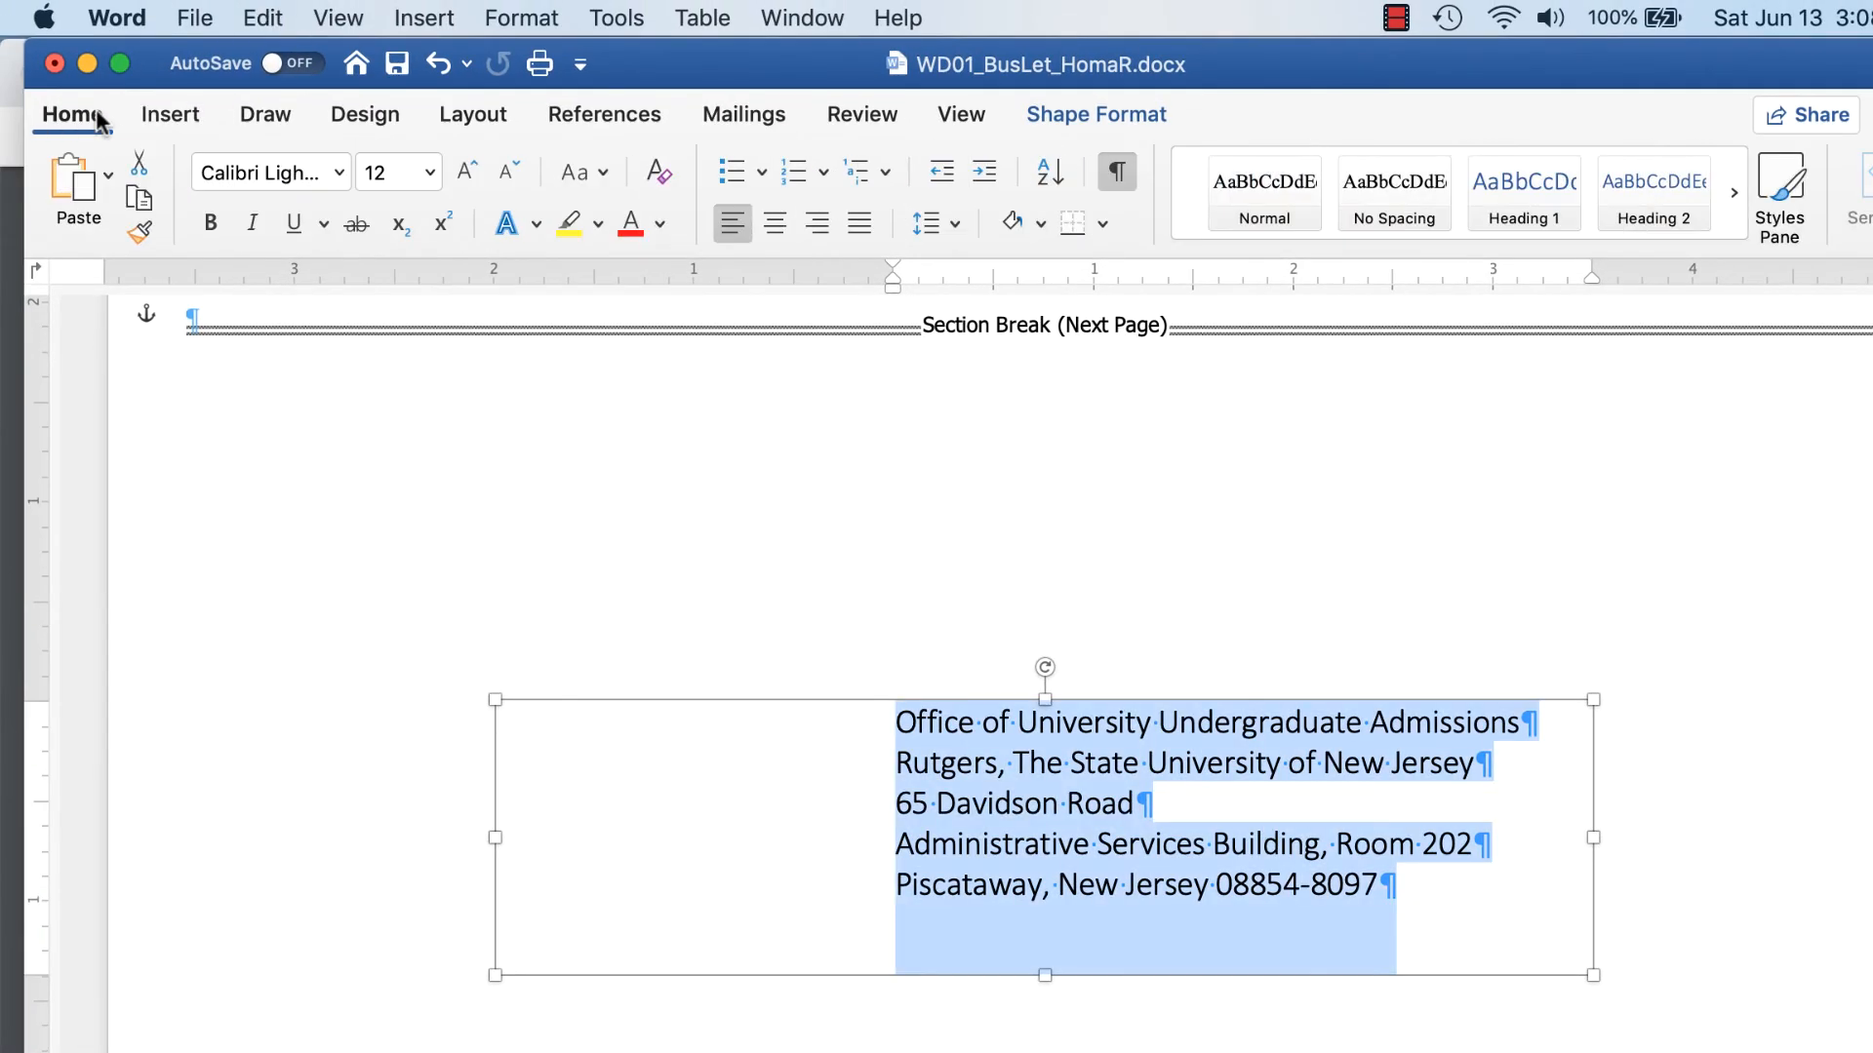
left_click(339, 173)
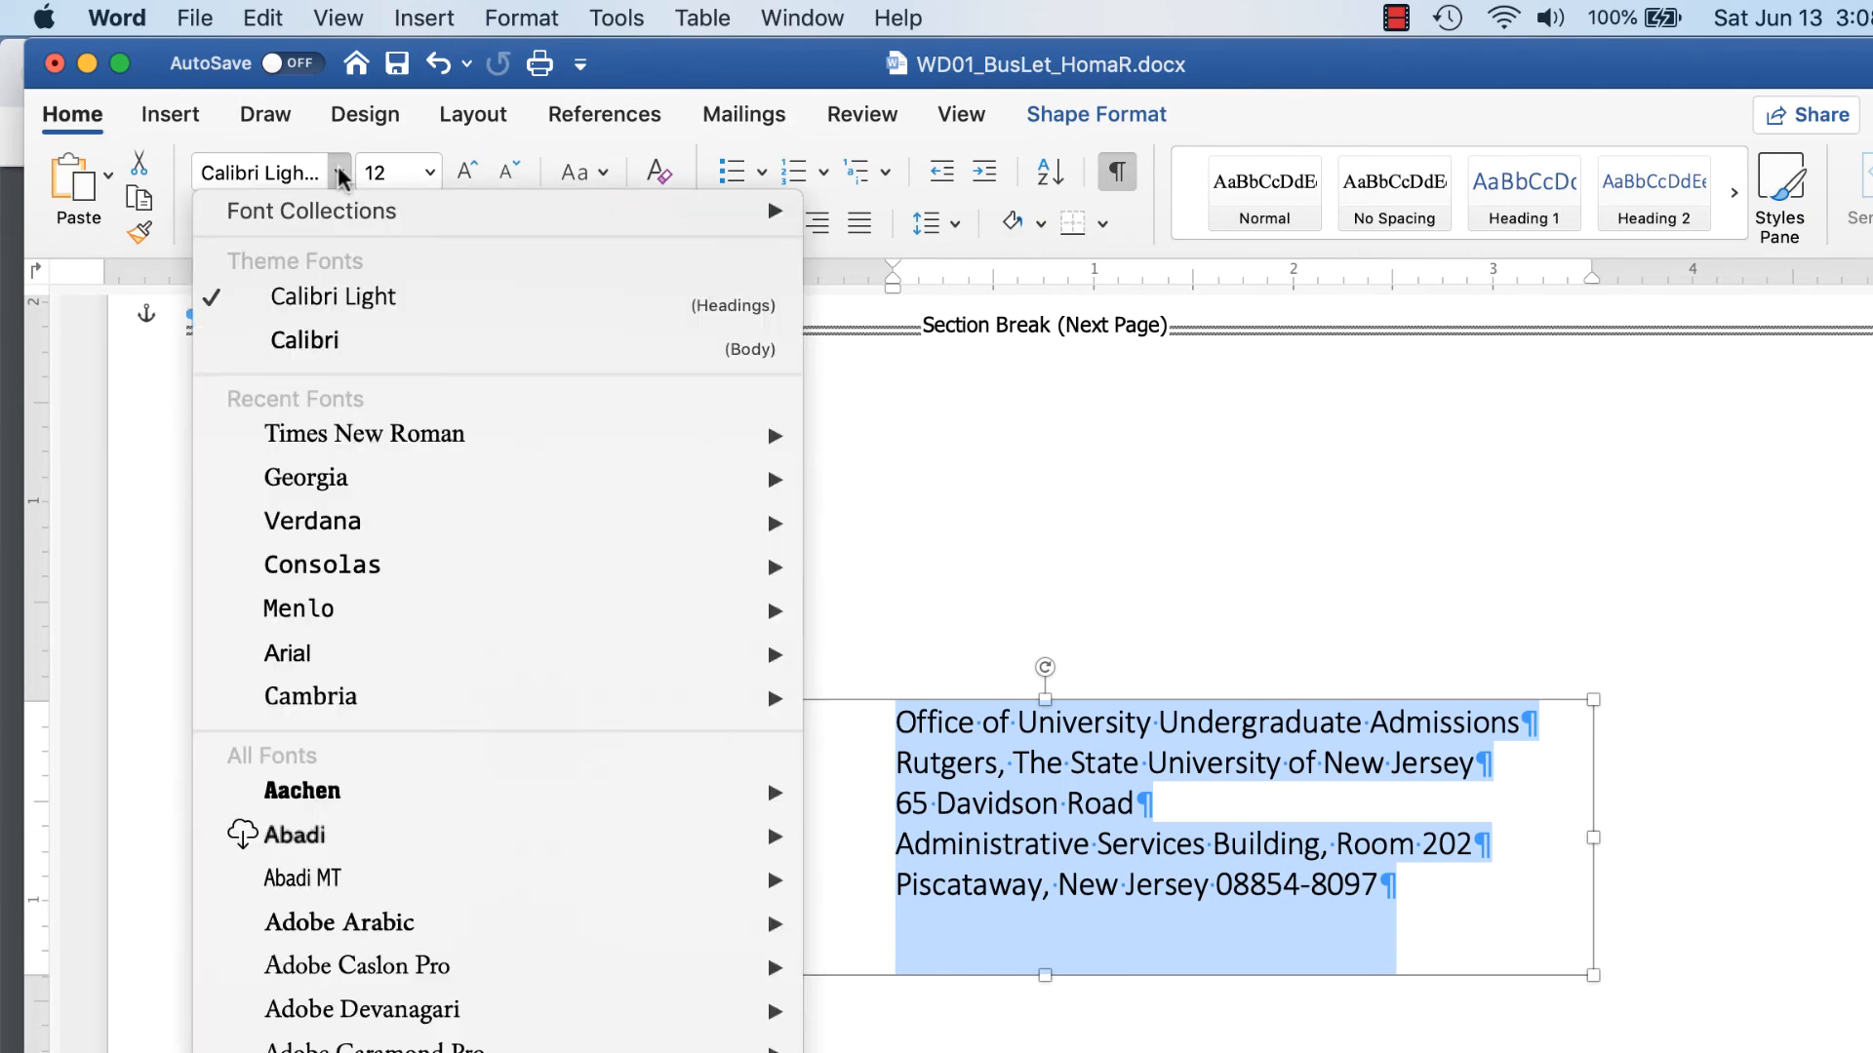
mouse_move(788, 450)
left_click(848, 434)
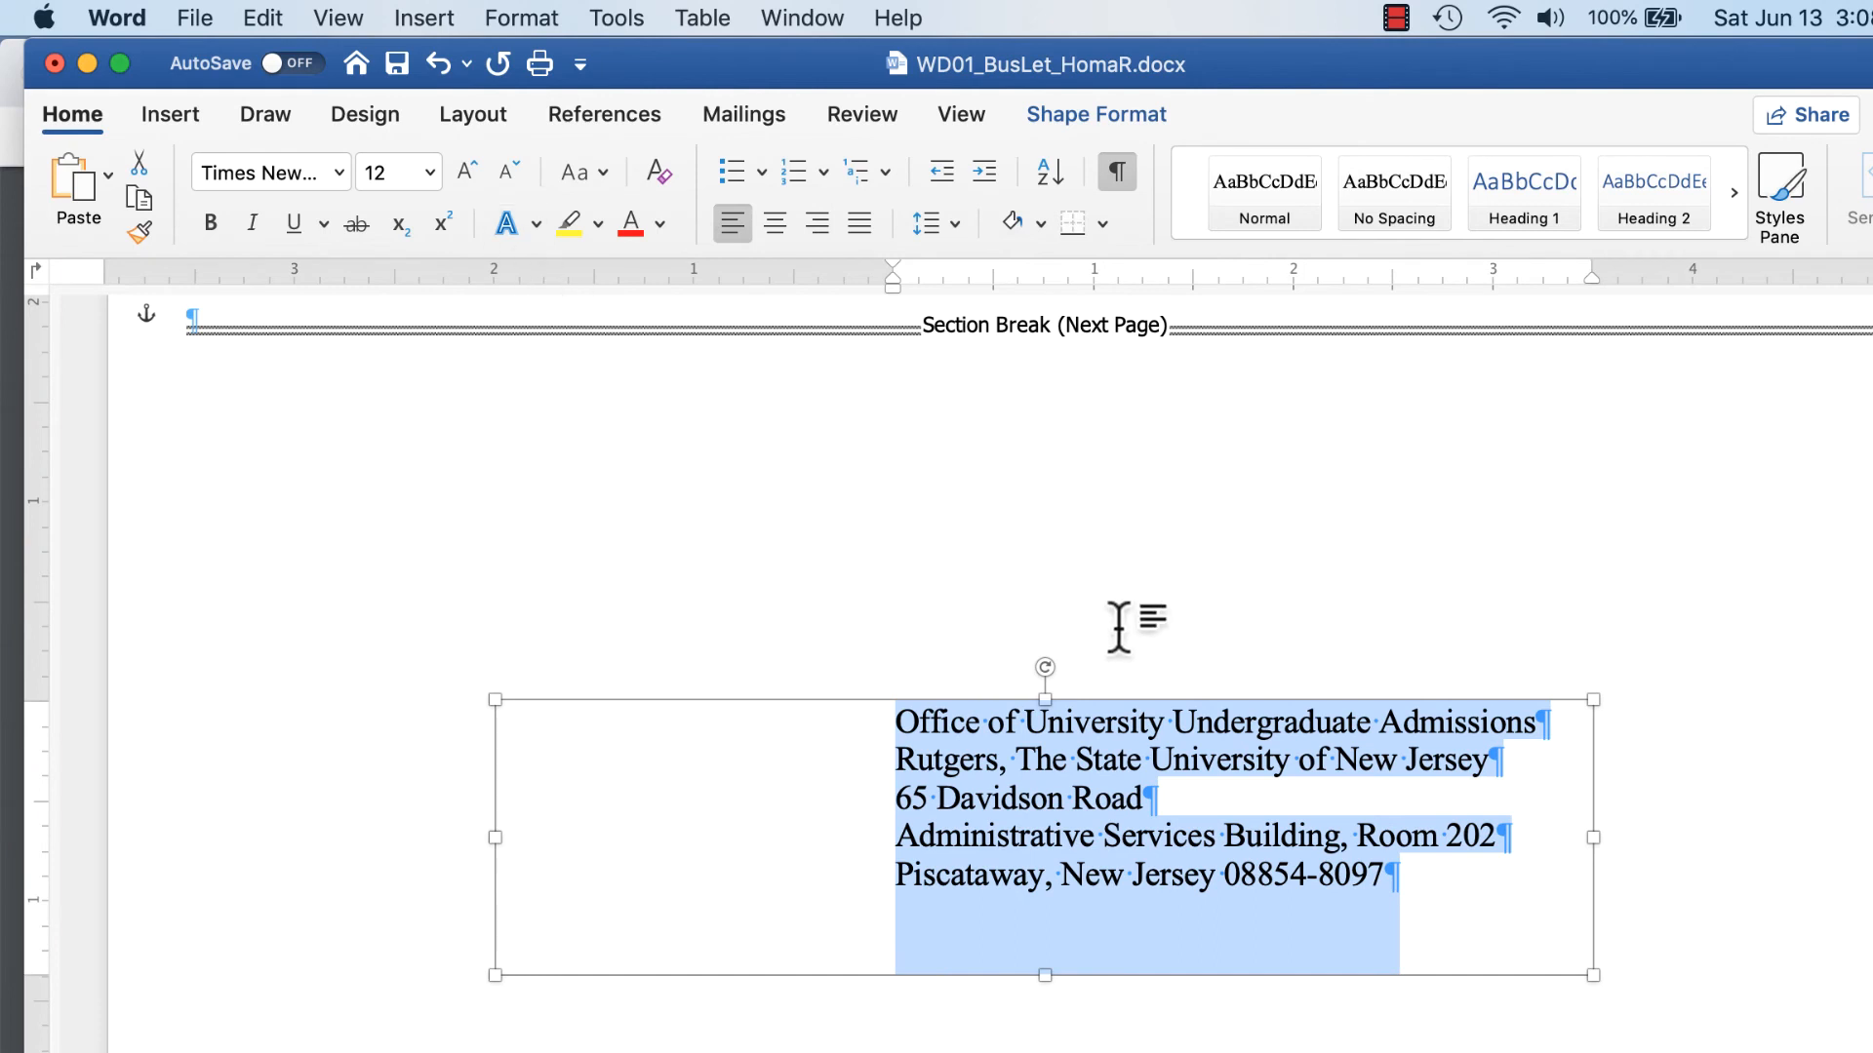
left_click_drag(1594, 847, 1639, 832)
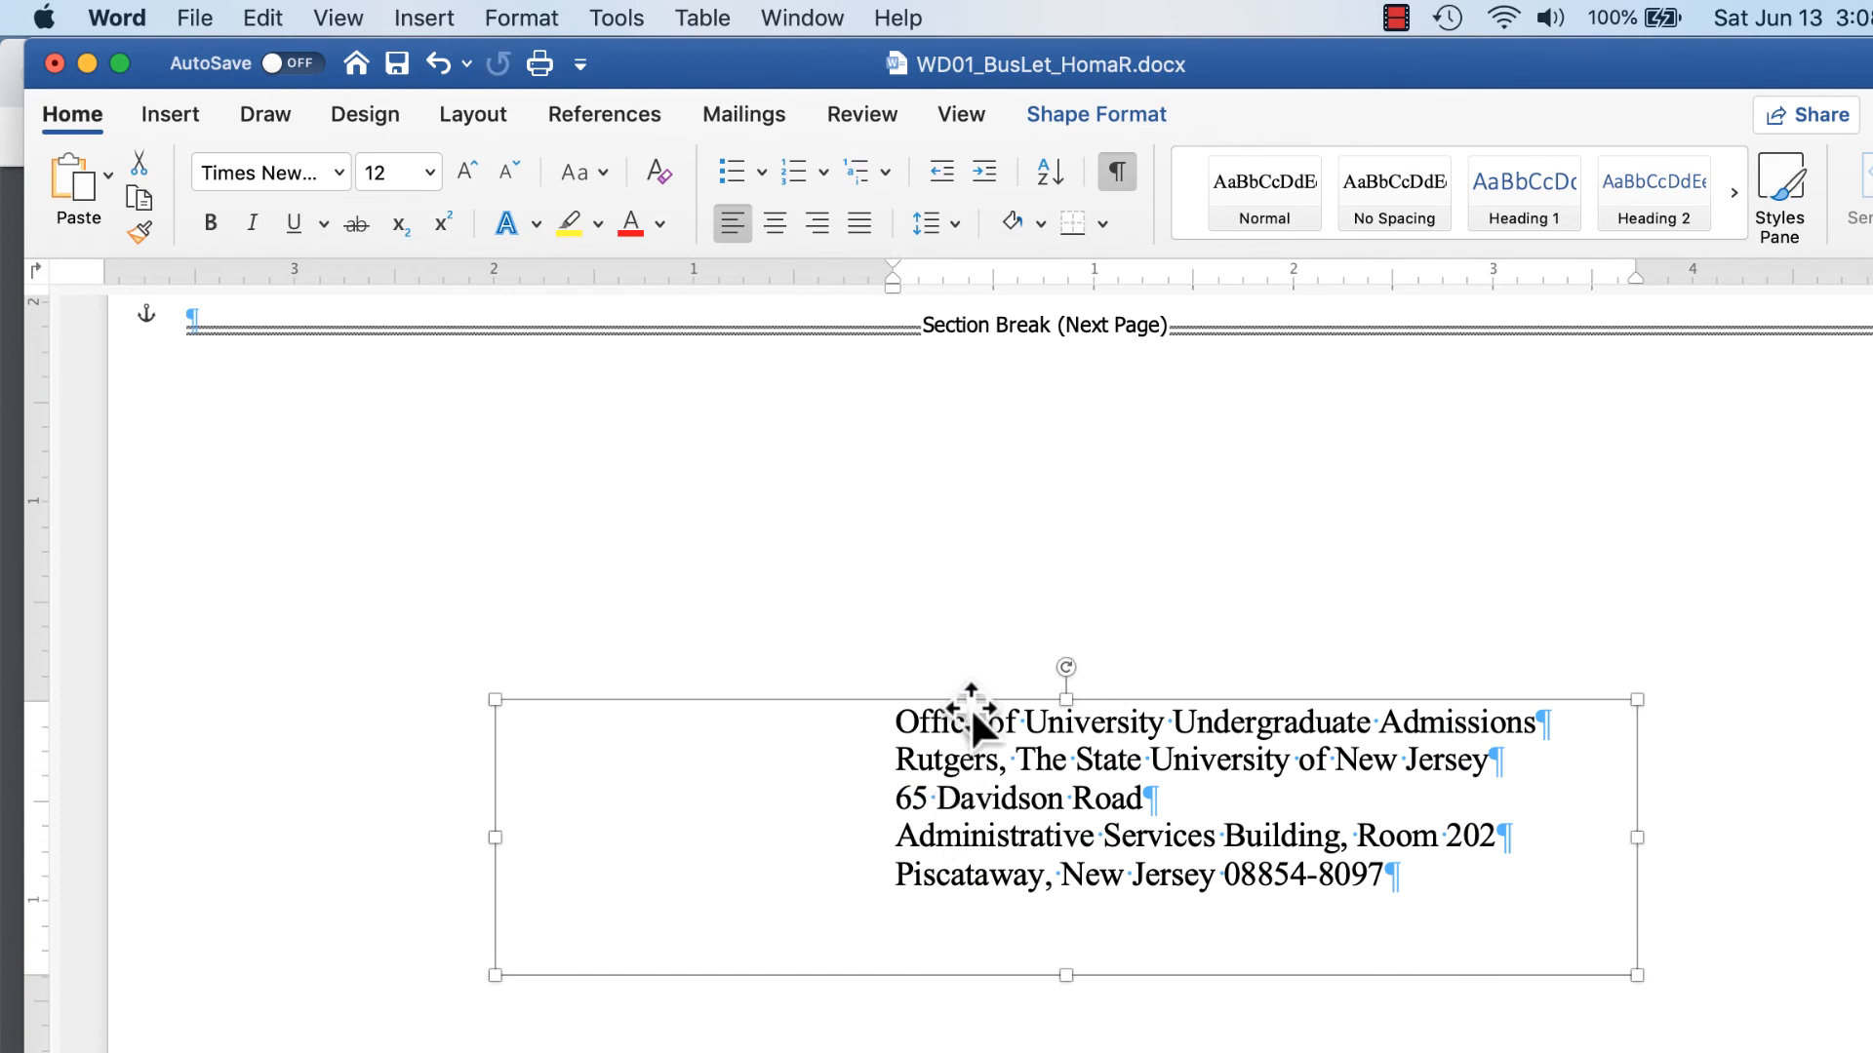
mouse_move(971, 698)
left_mouse_down()
mouse_move(890, 673)
mouse_move(1002, 756)
mouse_move(950, 670)
mouse_move(960, 681)
left_mouse_up()
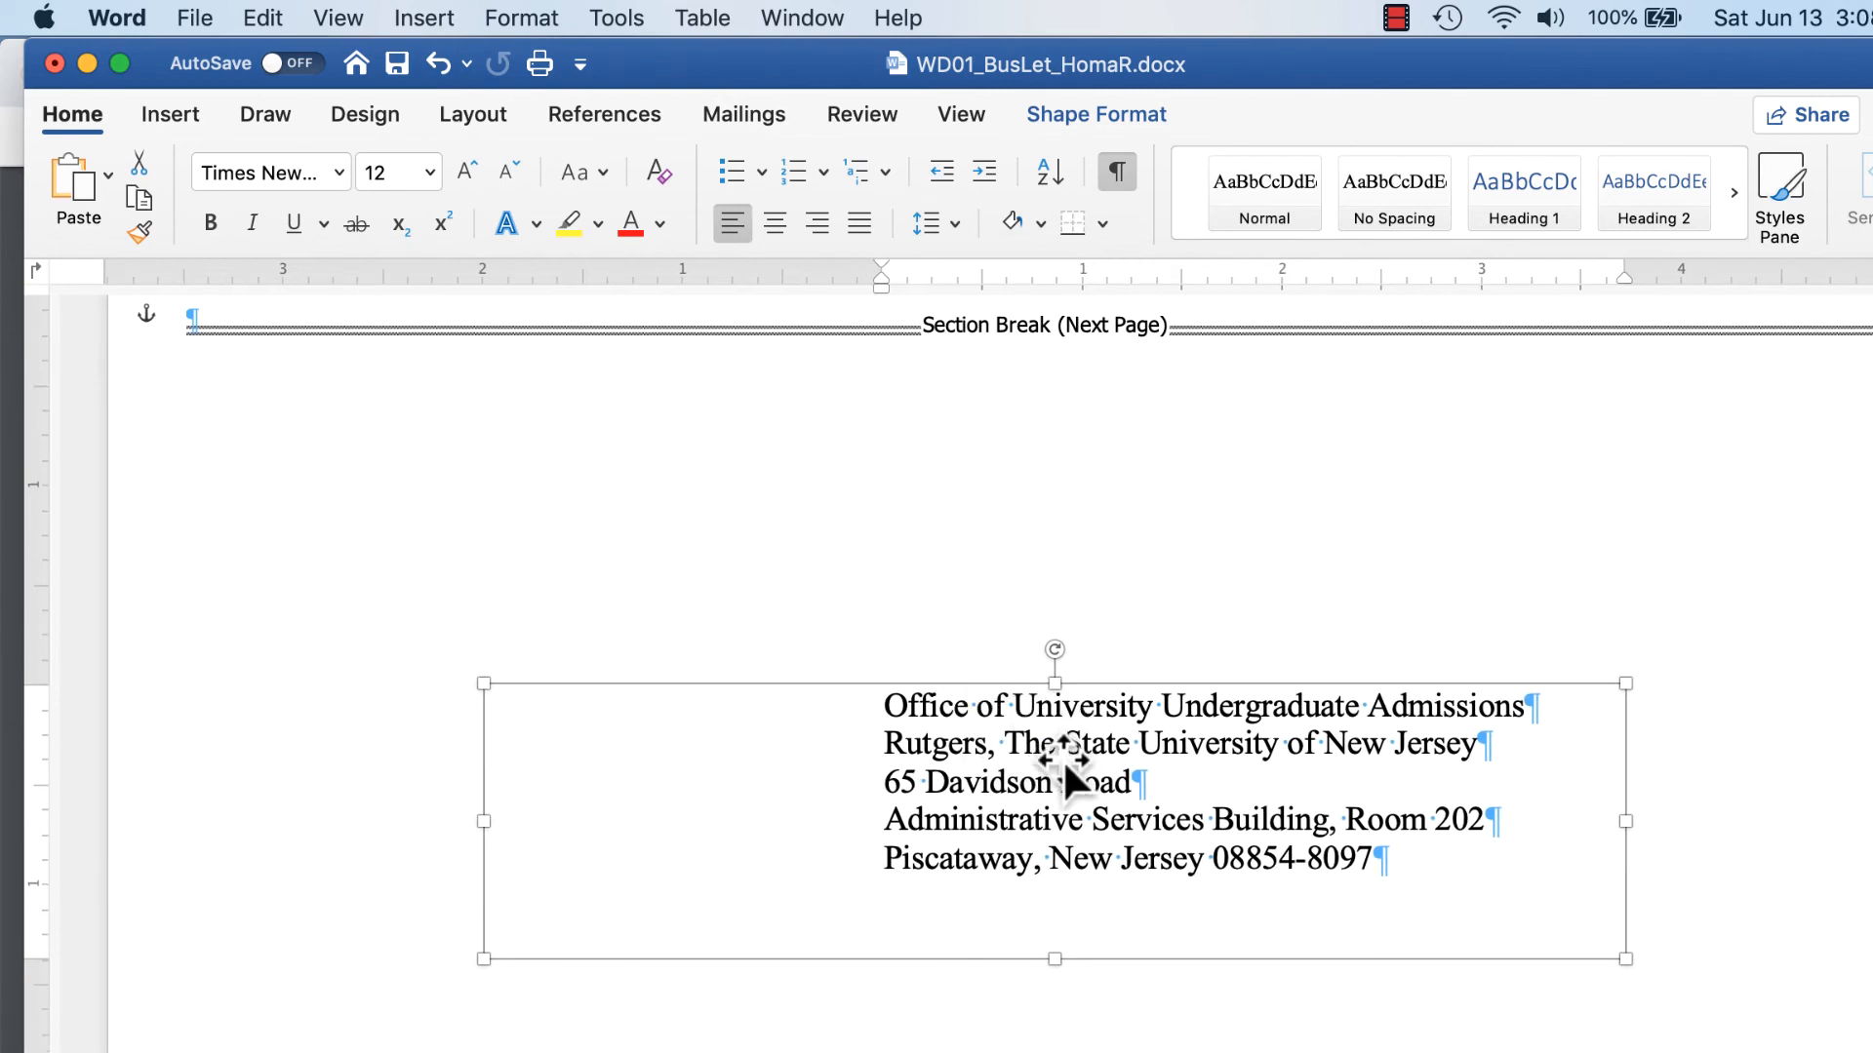
Copy the sender's name, street and town lines from the letter into the envelope's return address box
scroll(1063, 761, "up", 2)
left_click(301, 425)
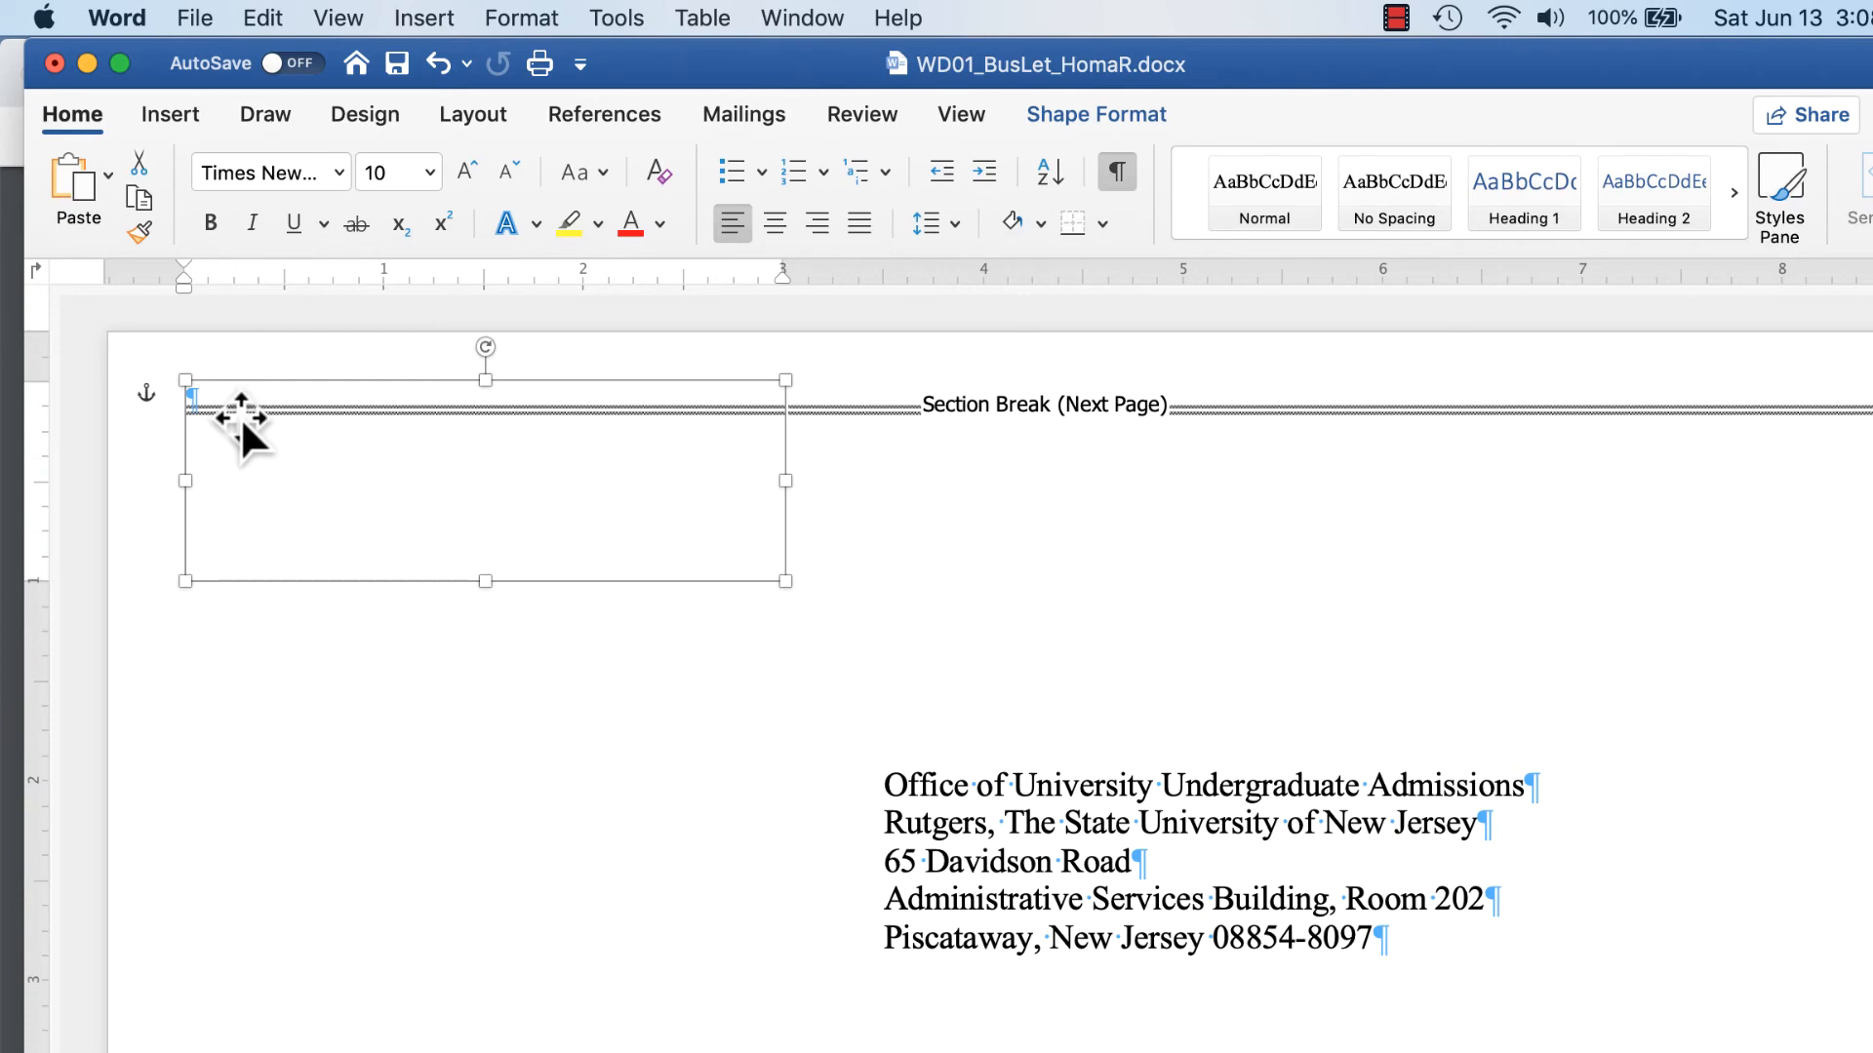
scroll(621, 682, "down", 15)
left_click_drag(452, 774, 768, 835)
key("super+c")
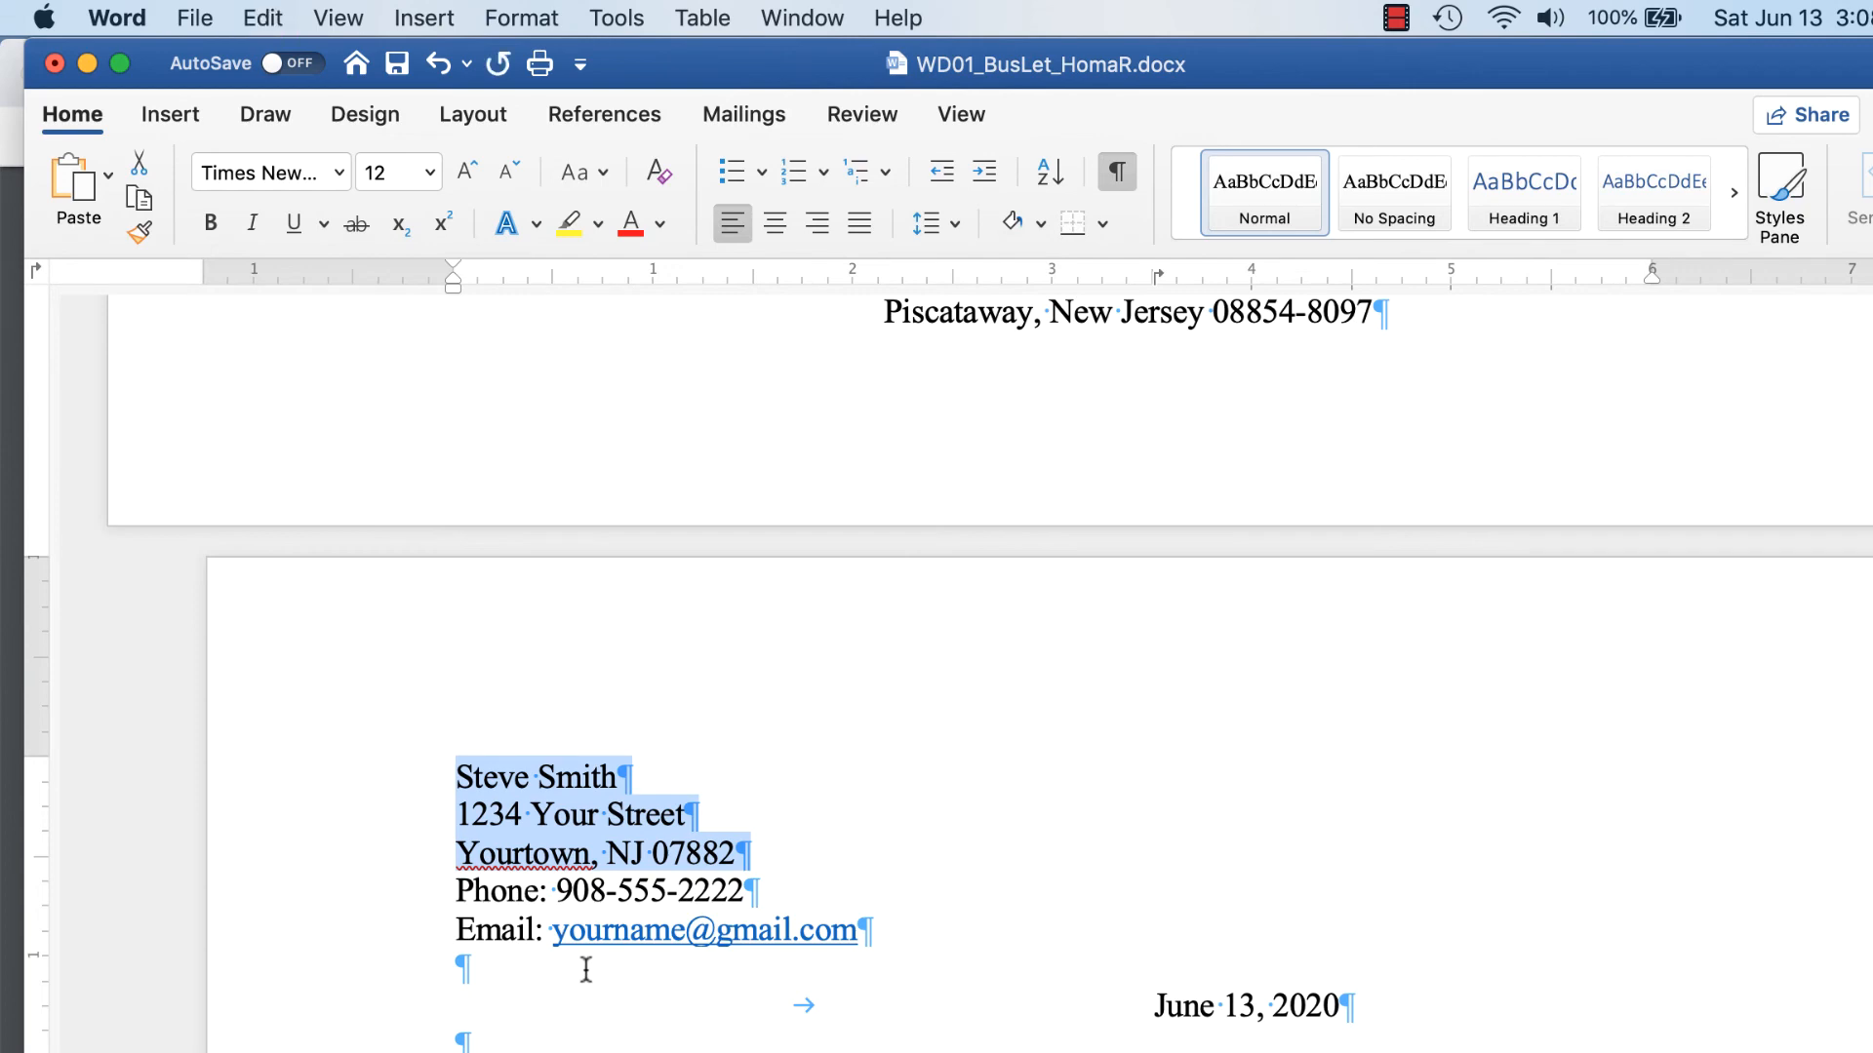
scroll(585, 971, "up", 7)
left_click(327, 492)
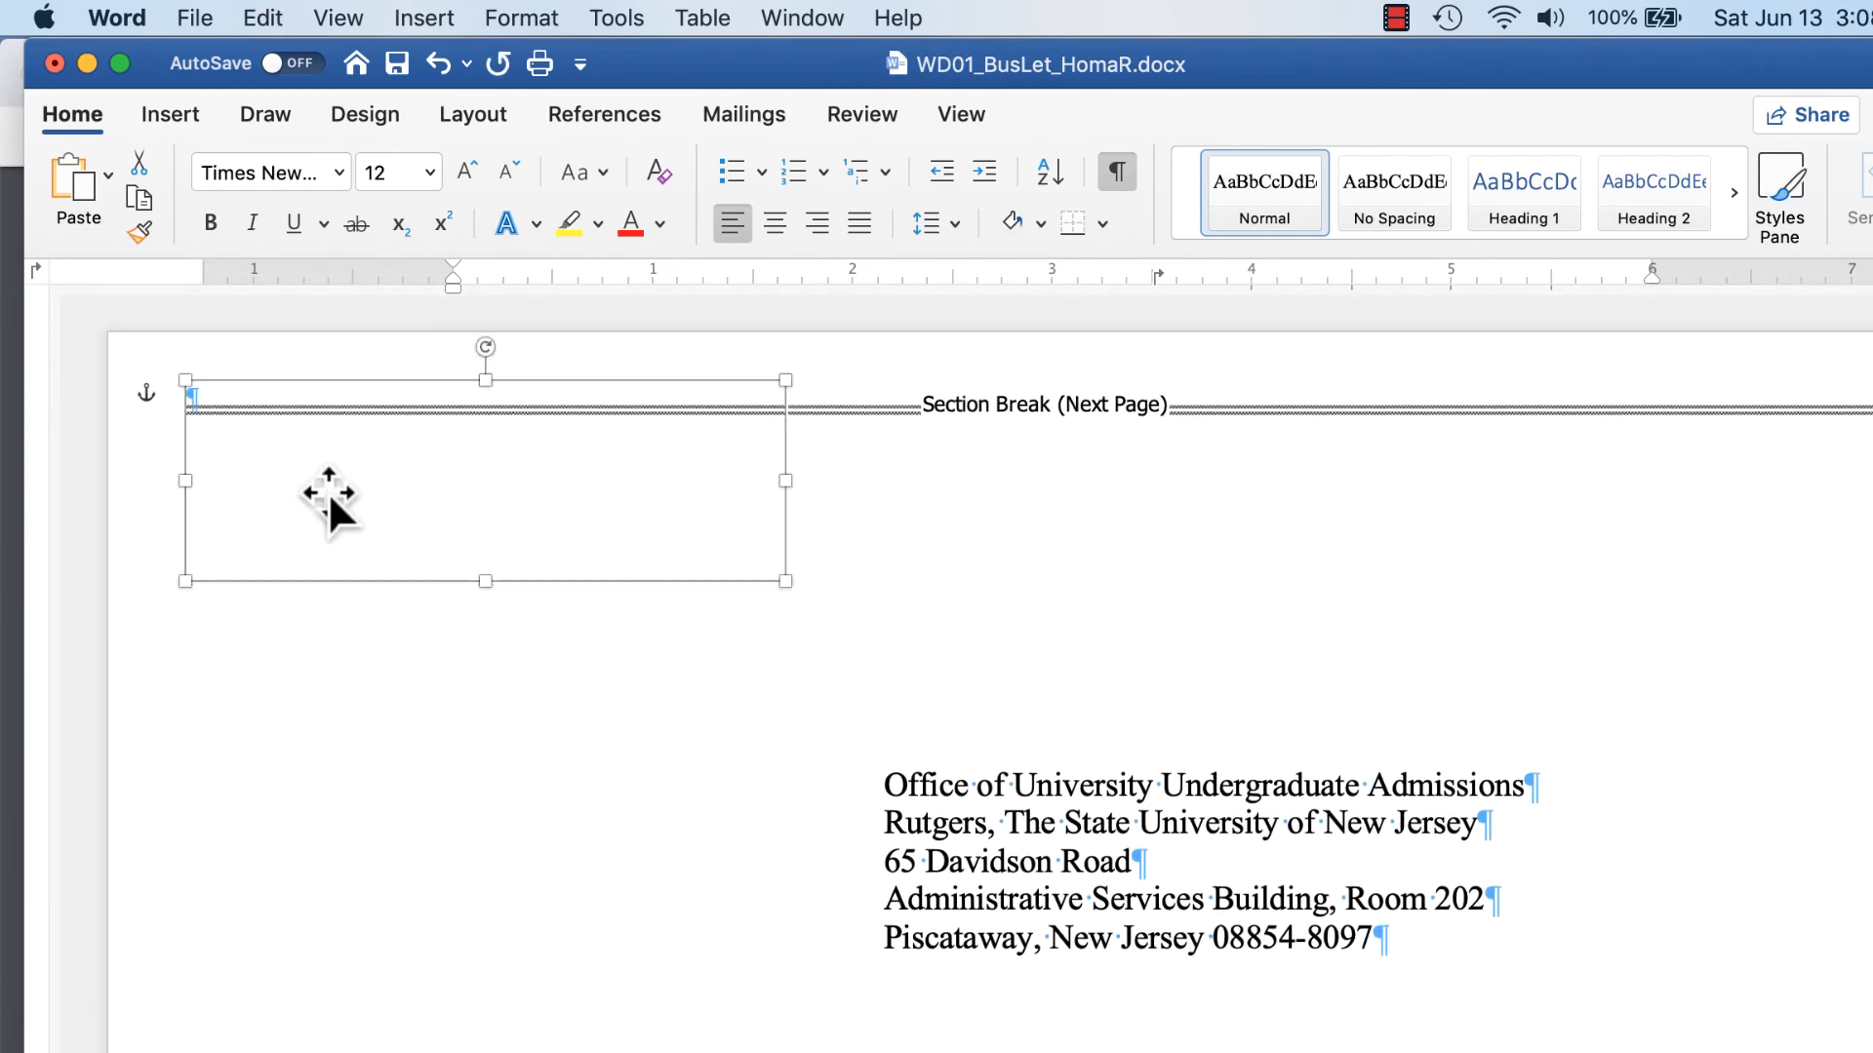
left_click(209, 430)
key("super+v")
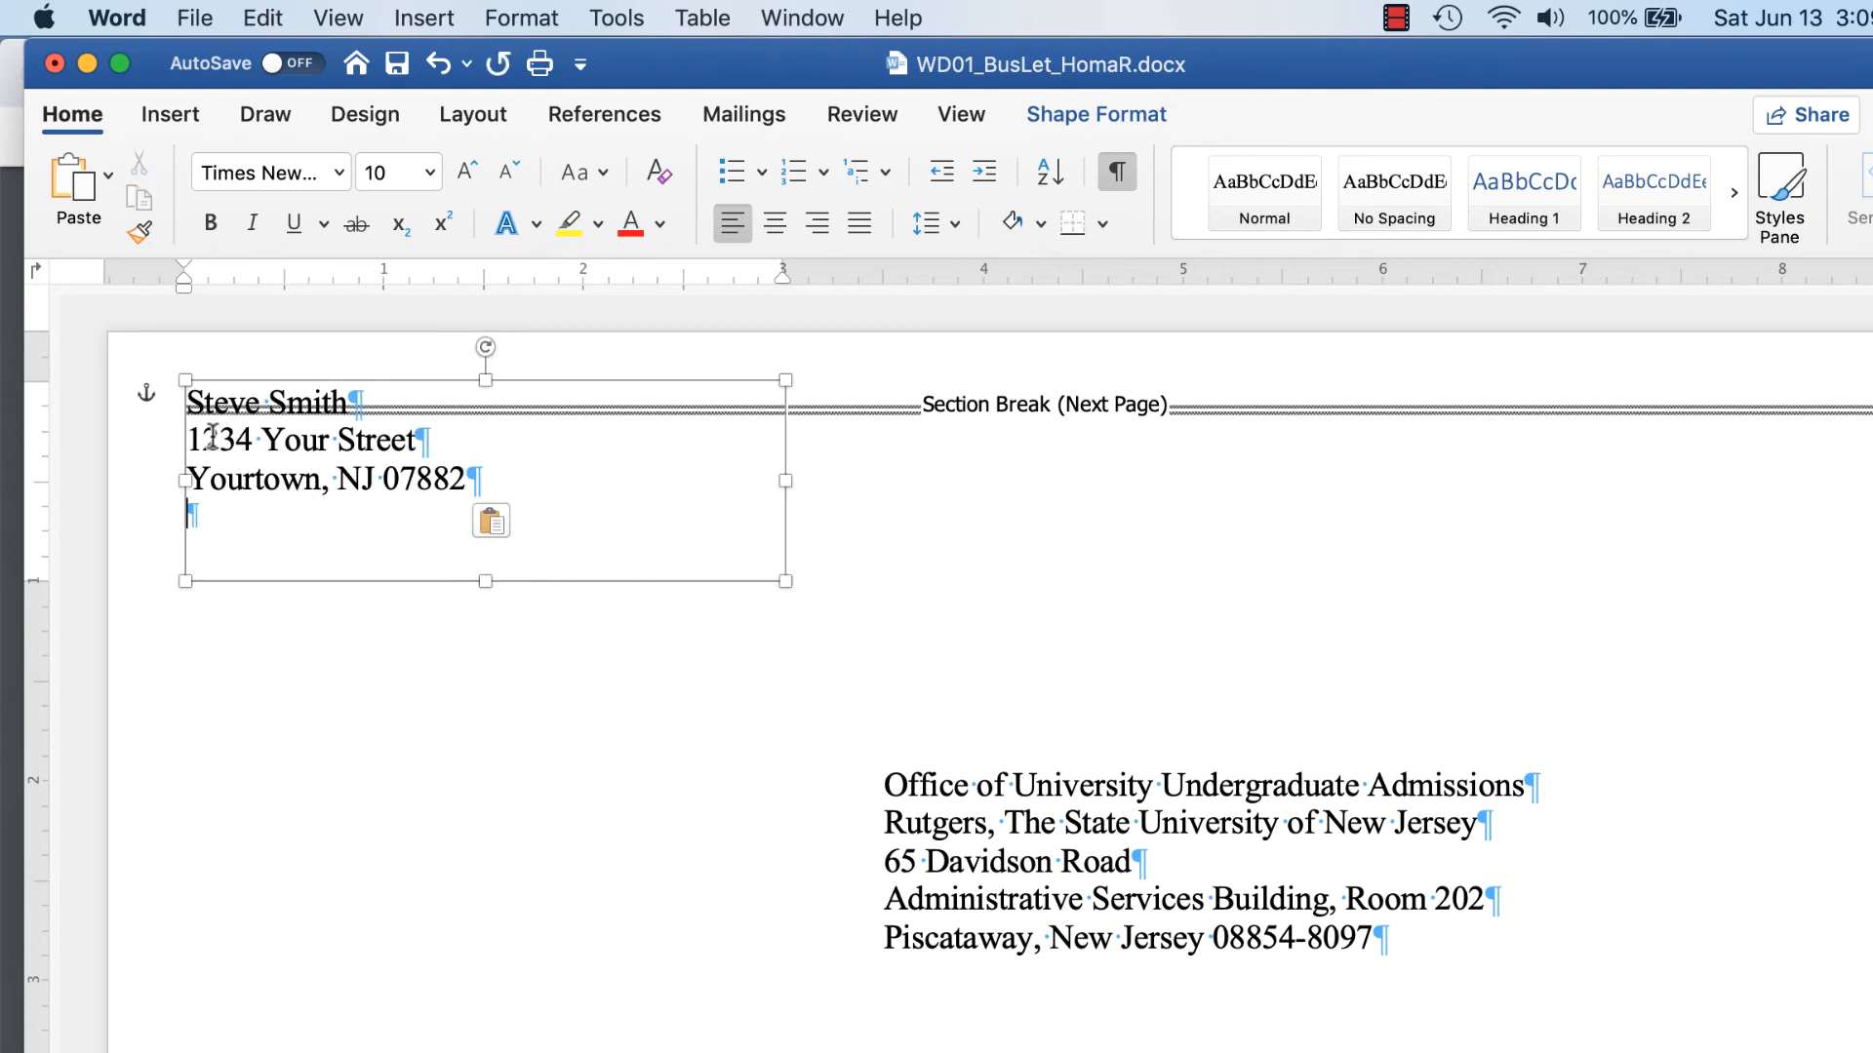
Format the three return address lines as Calibri (Body) at 10 pt and deselect the text box
left_click_drag(494, 478, 138, 396)
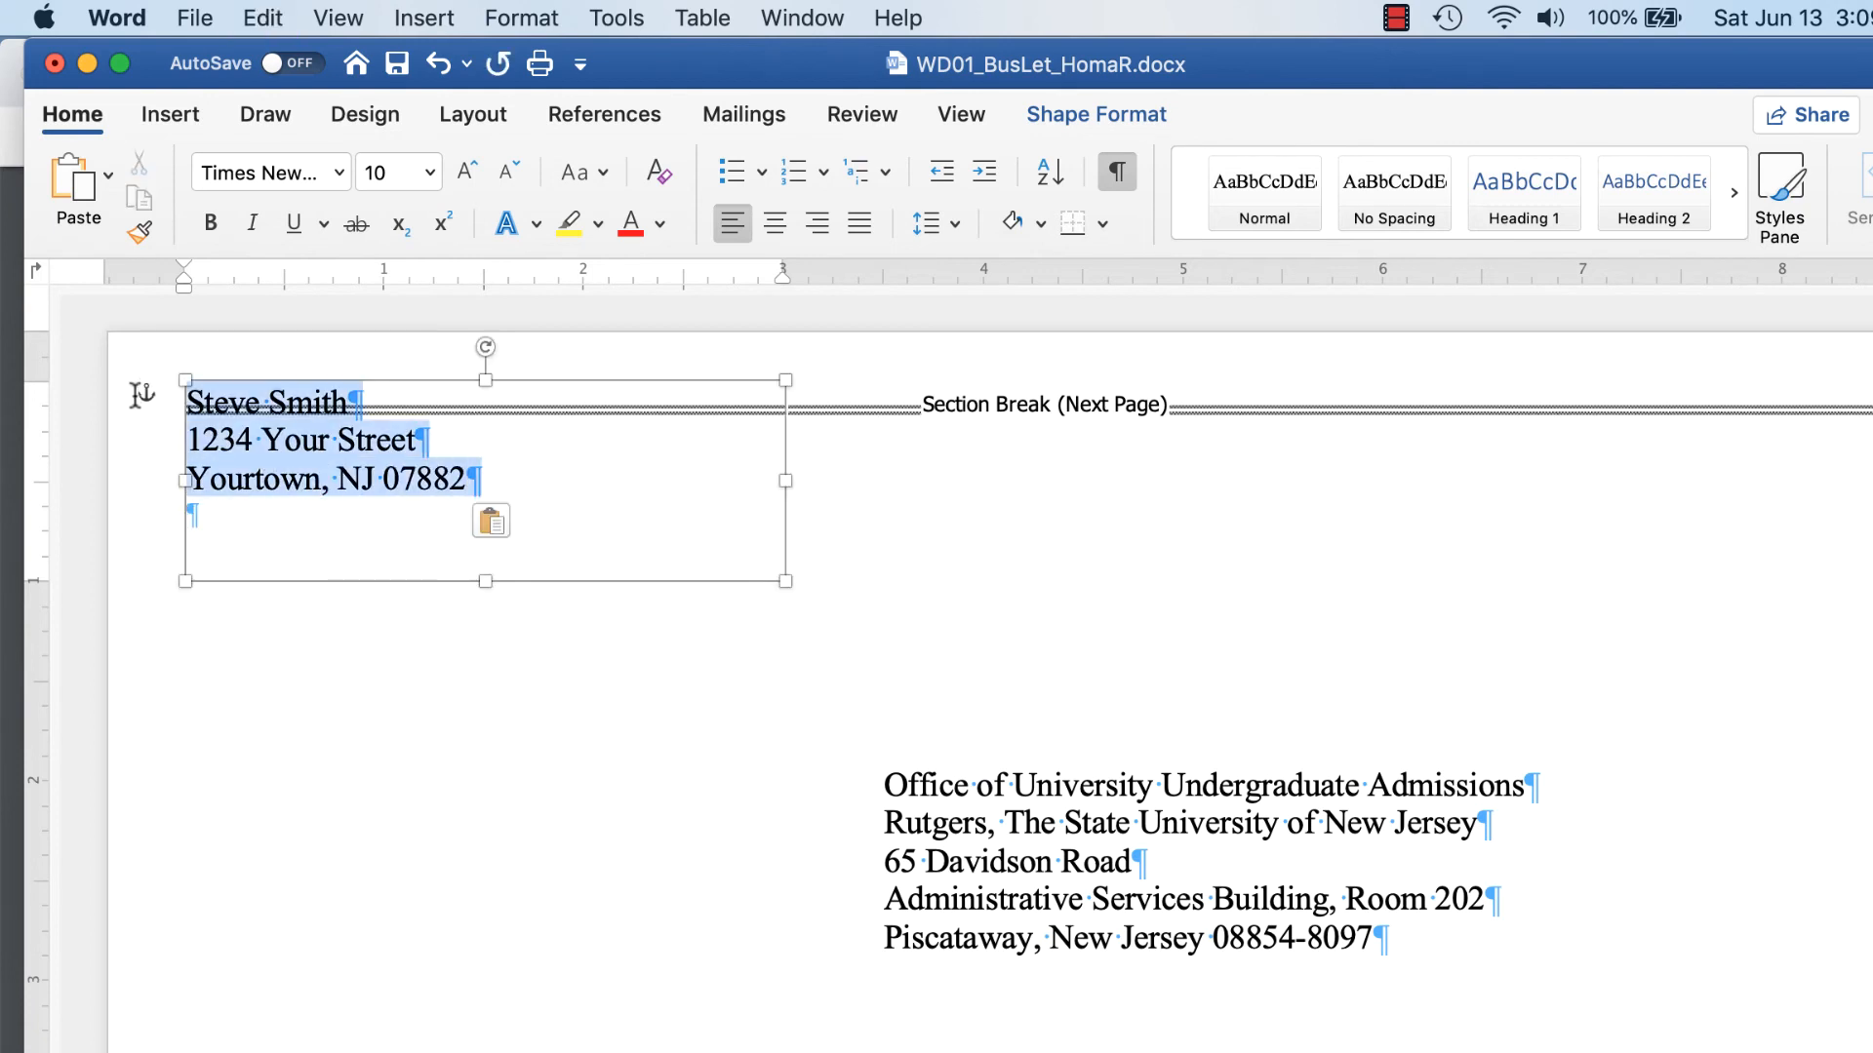
left_click(339, 174)
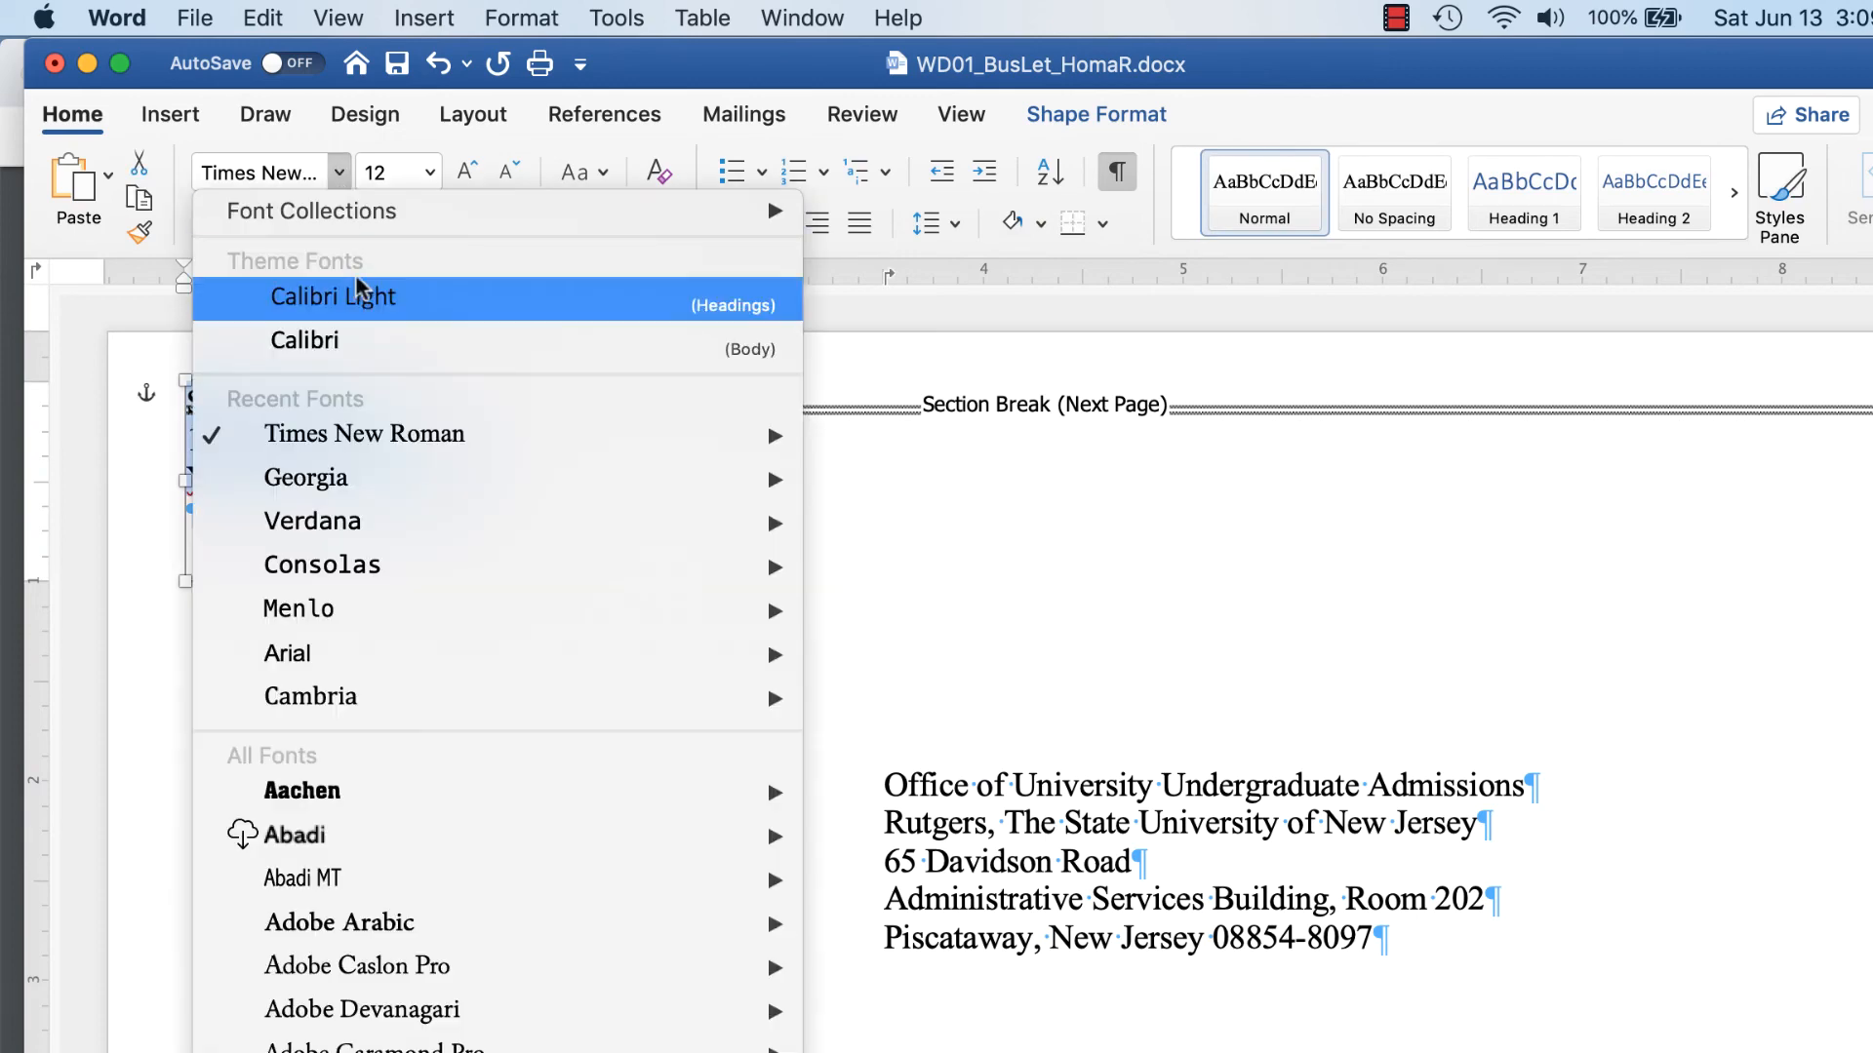
left_click(351, 341)
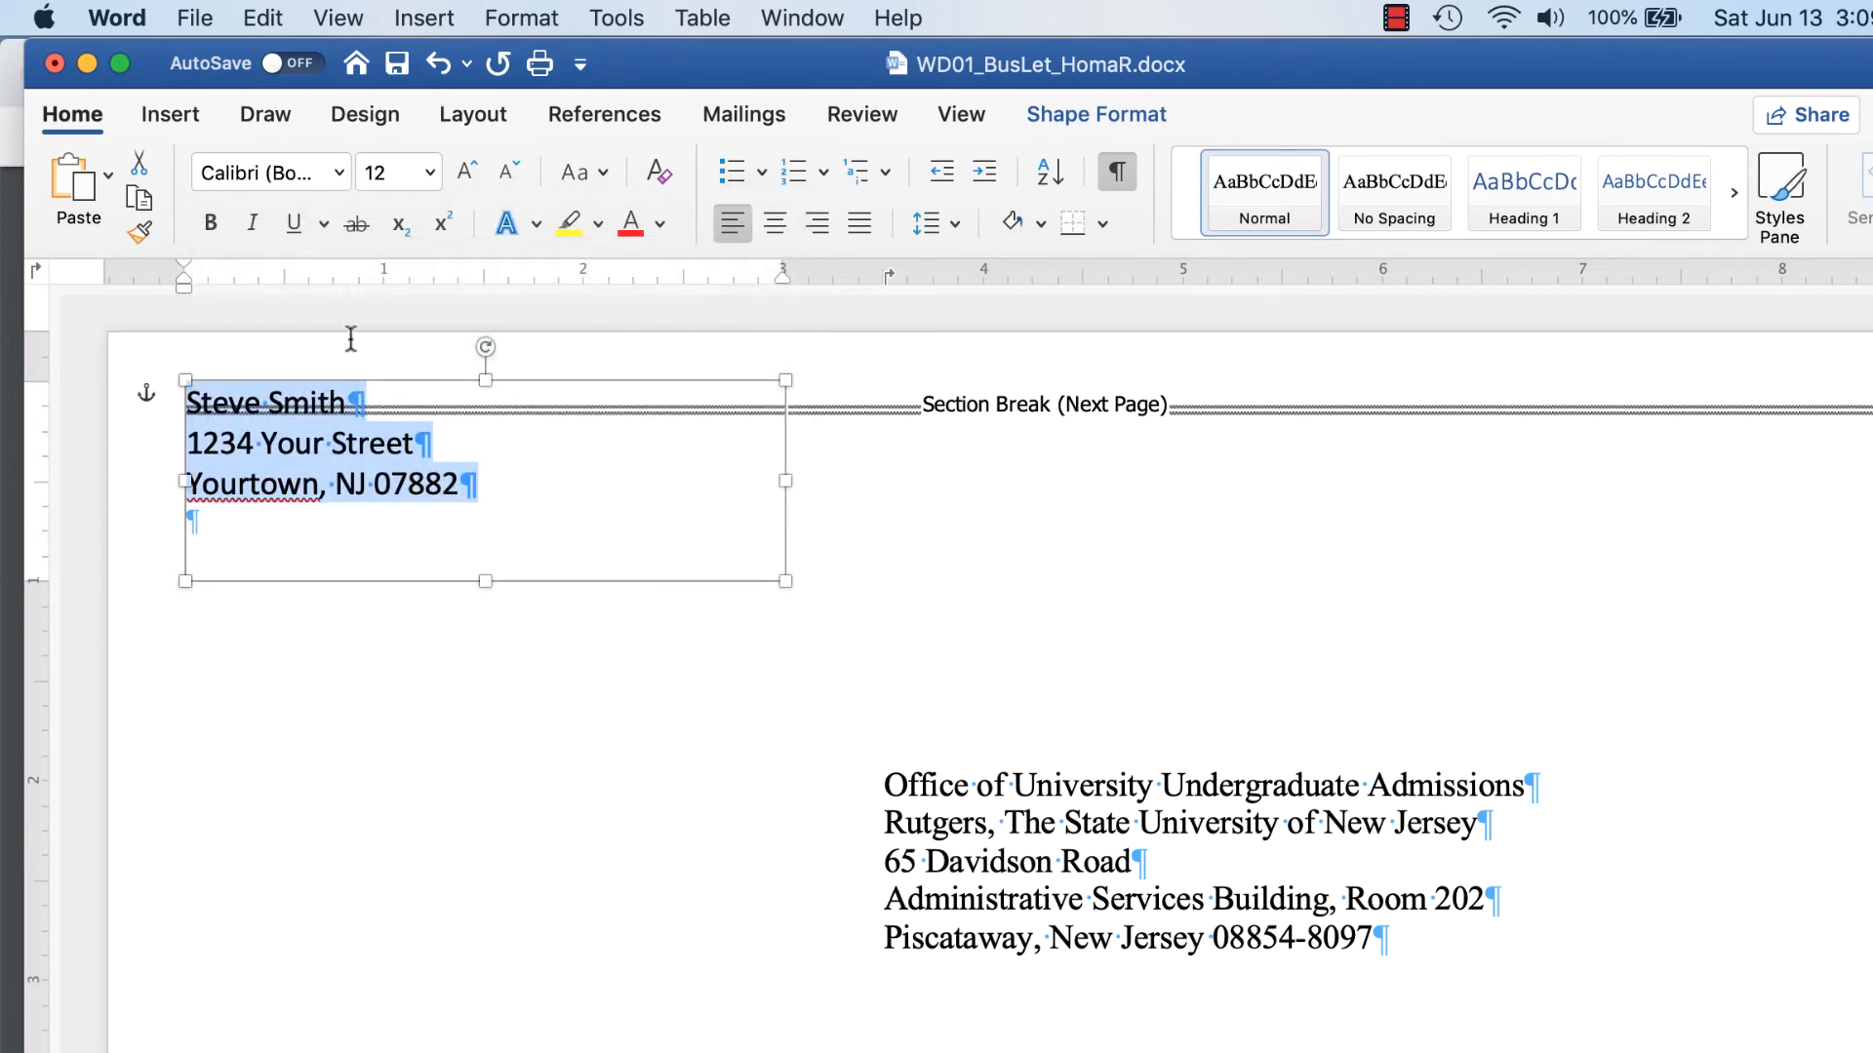
left_click(429, 173)
left_click(429, 396)
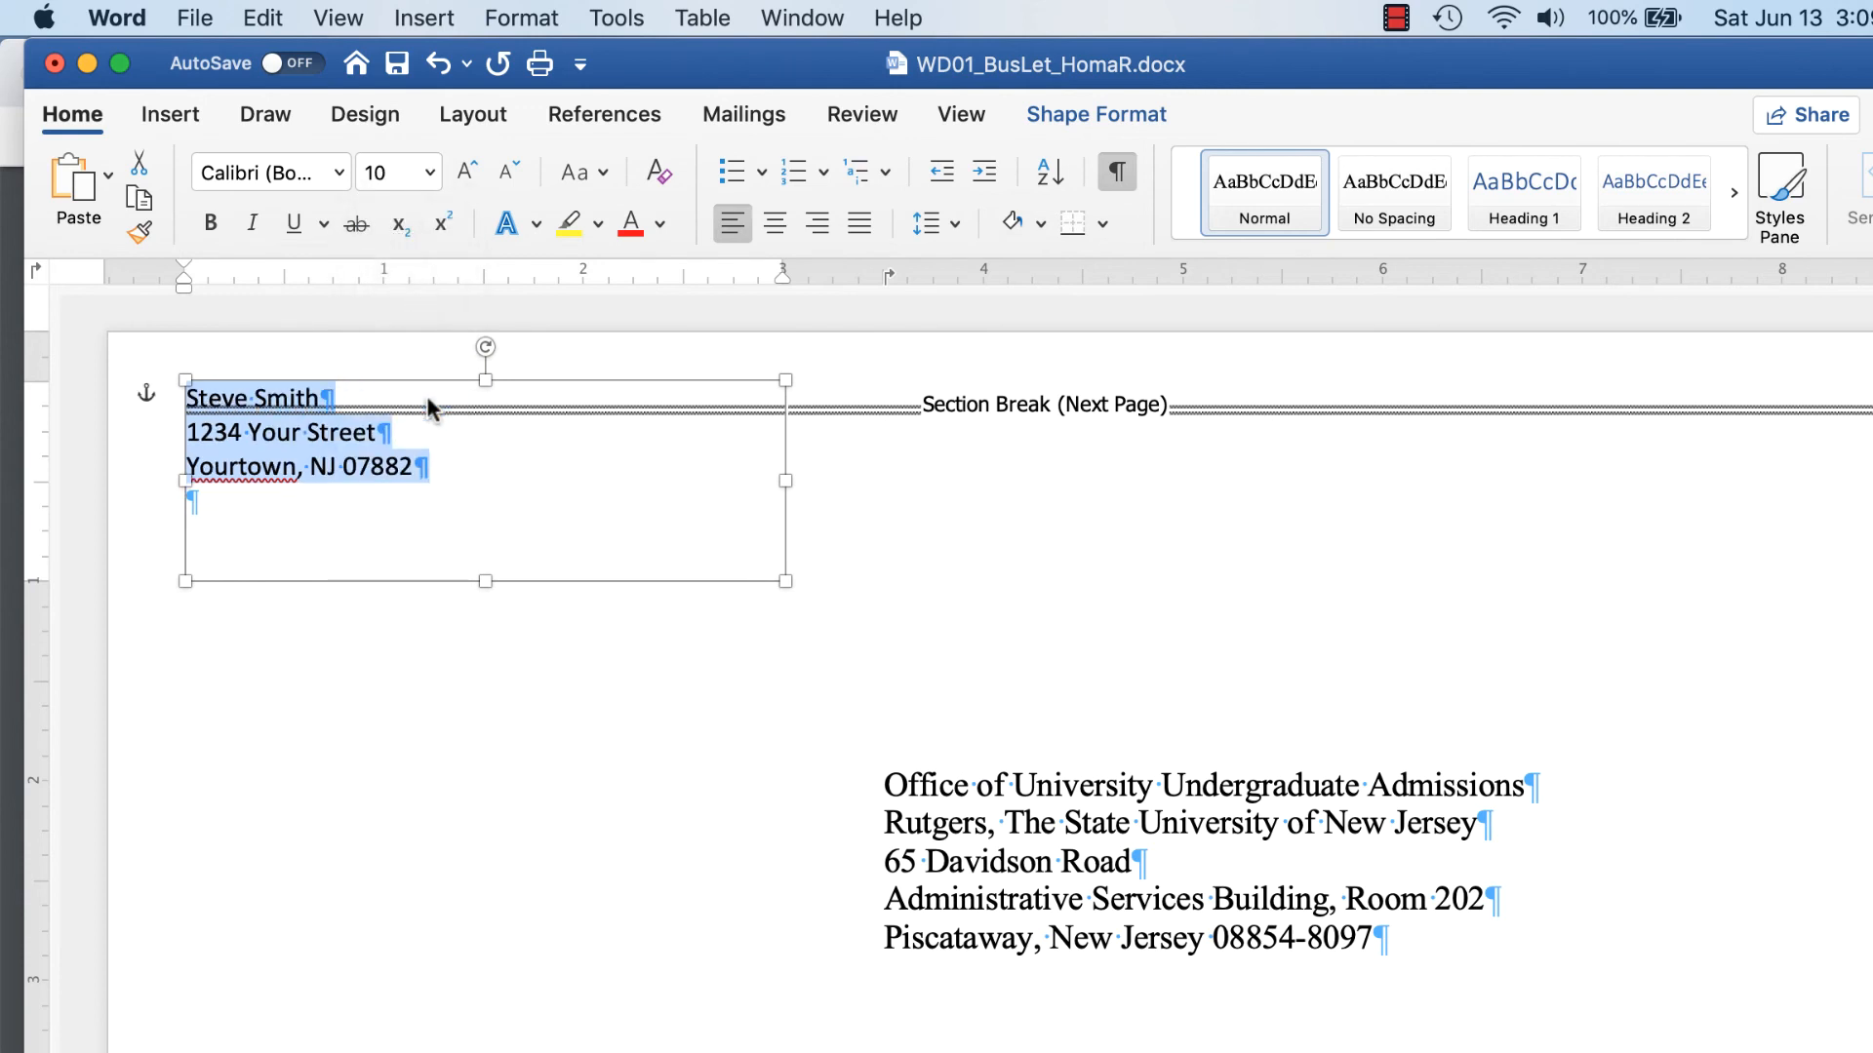
left_click(779, 689)
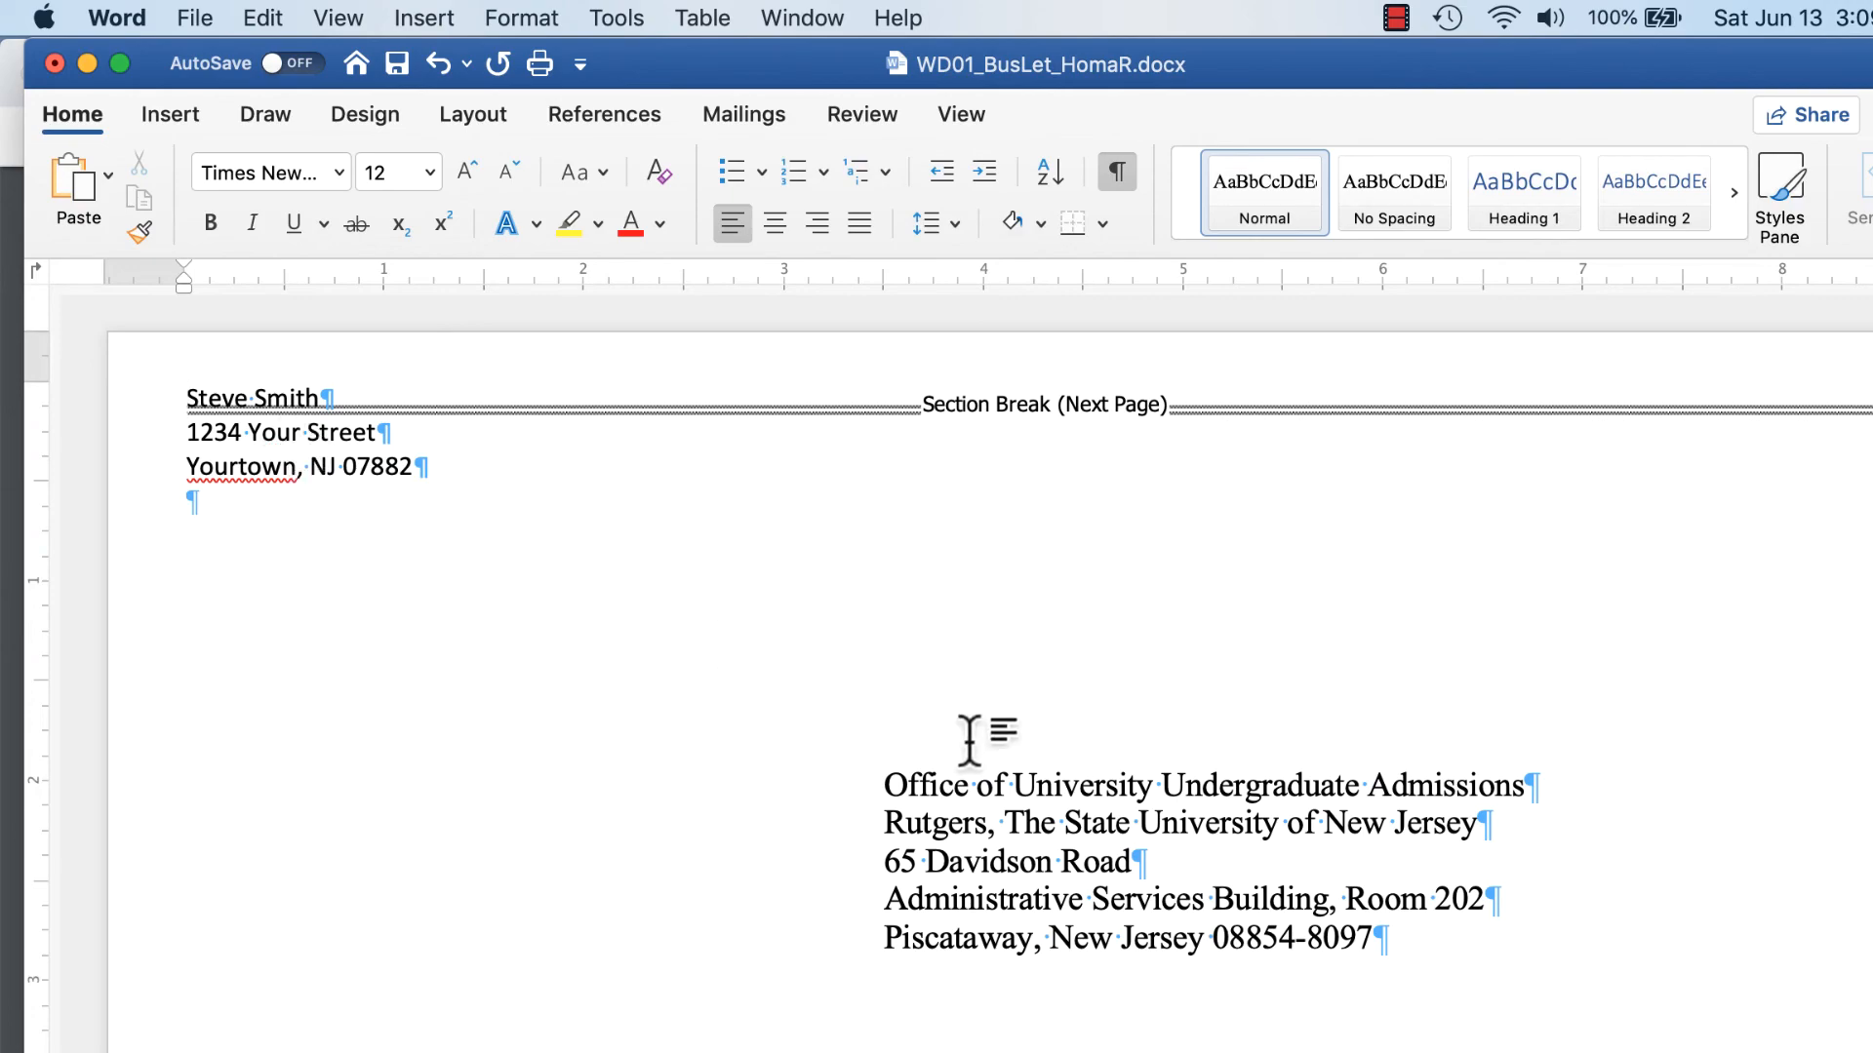
Look over the whole document, checking the envelope's two addresses and the letter down to the signature
scroll(1014, 800, "down", 1)
scroll(1132, 809, "down", 15)
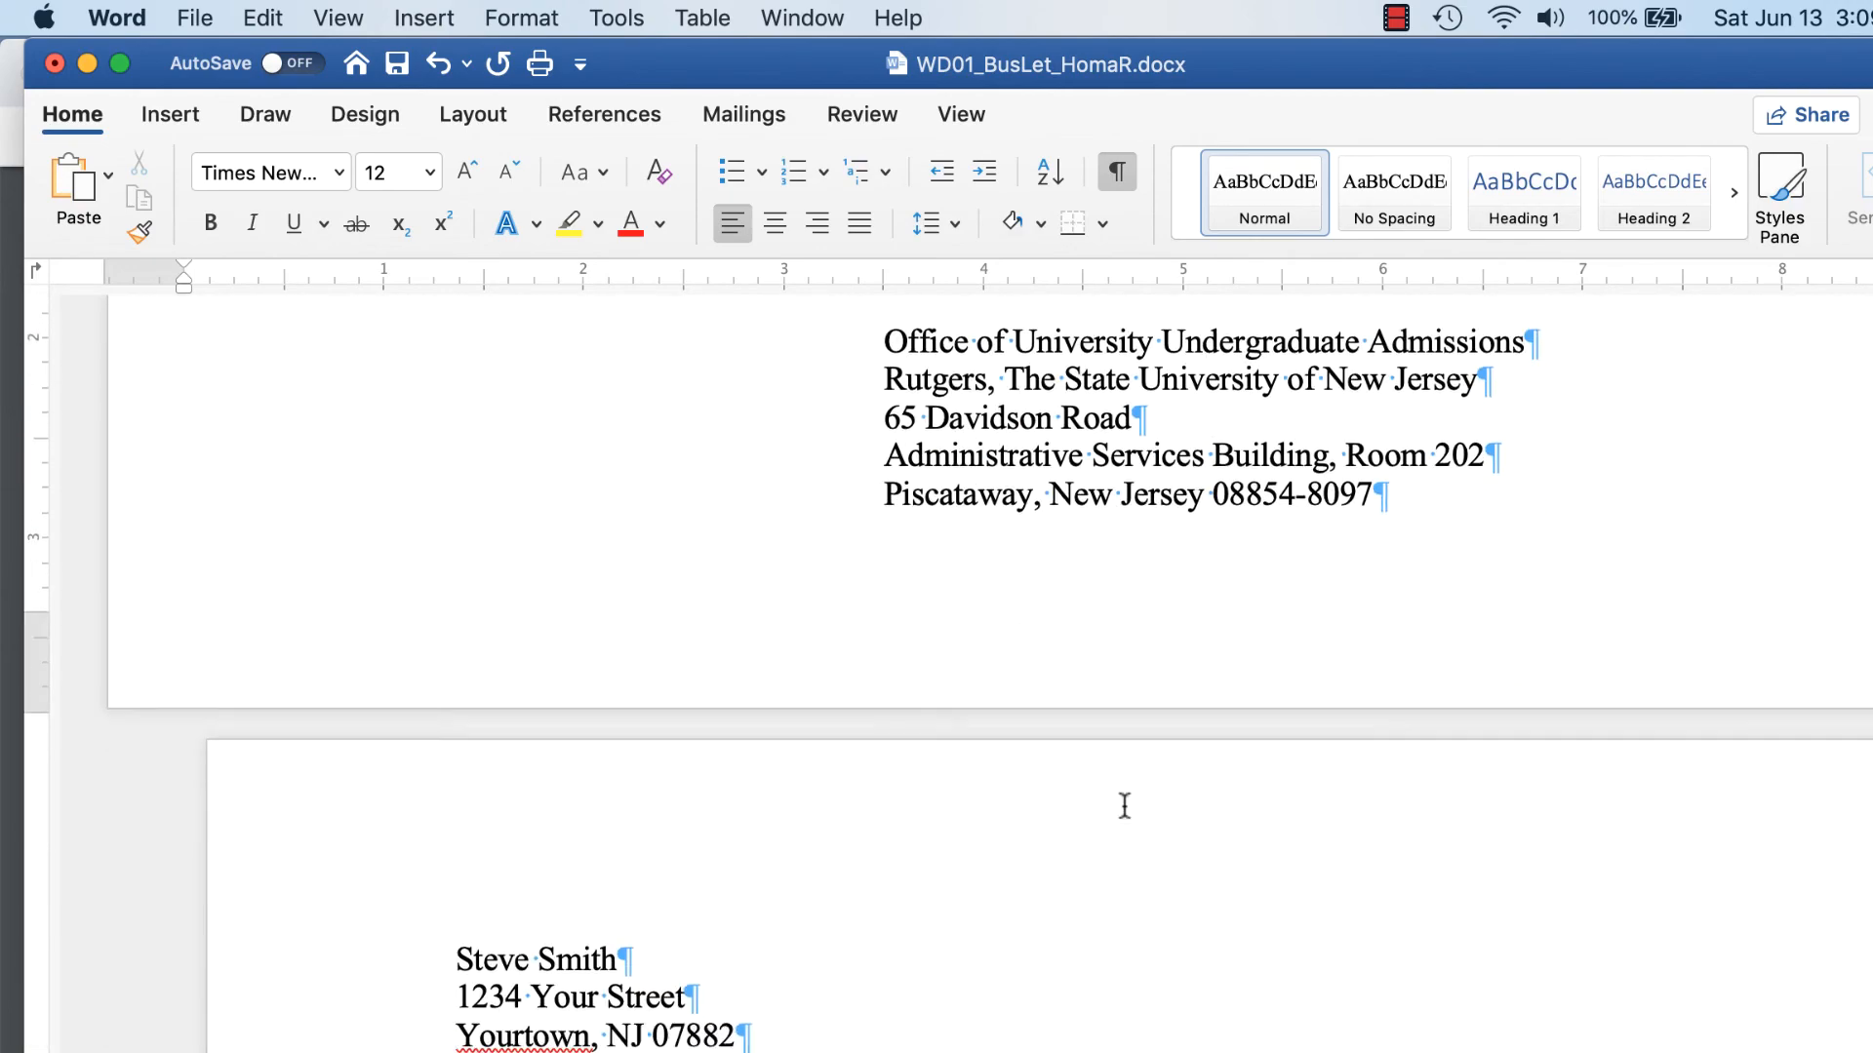
scroll(1123, 805, "down", 5)
scroll(1122, 806, "up", 10)
scroll(1121, 804, "up", 3)
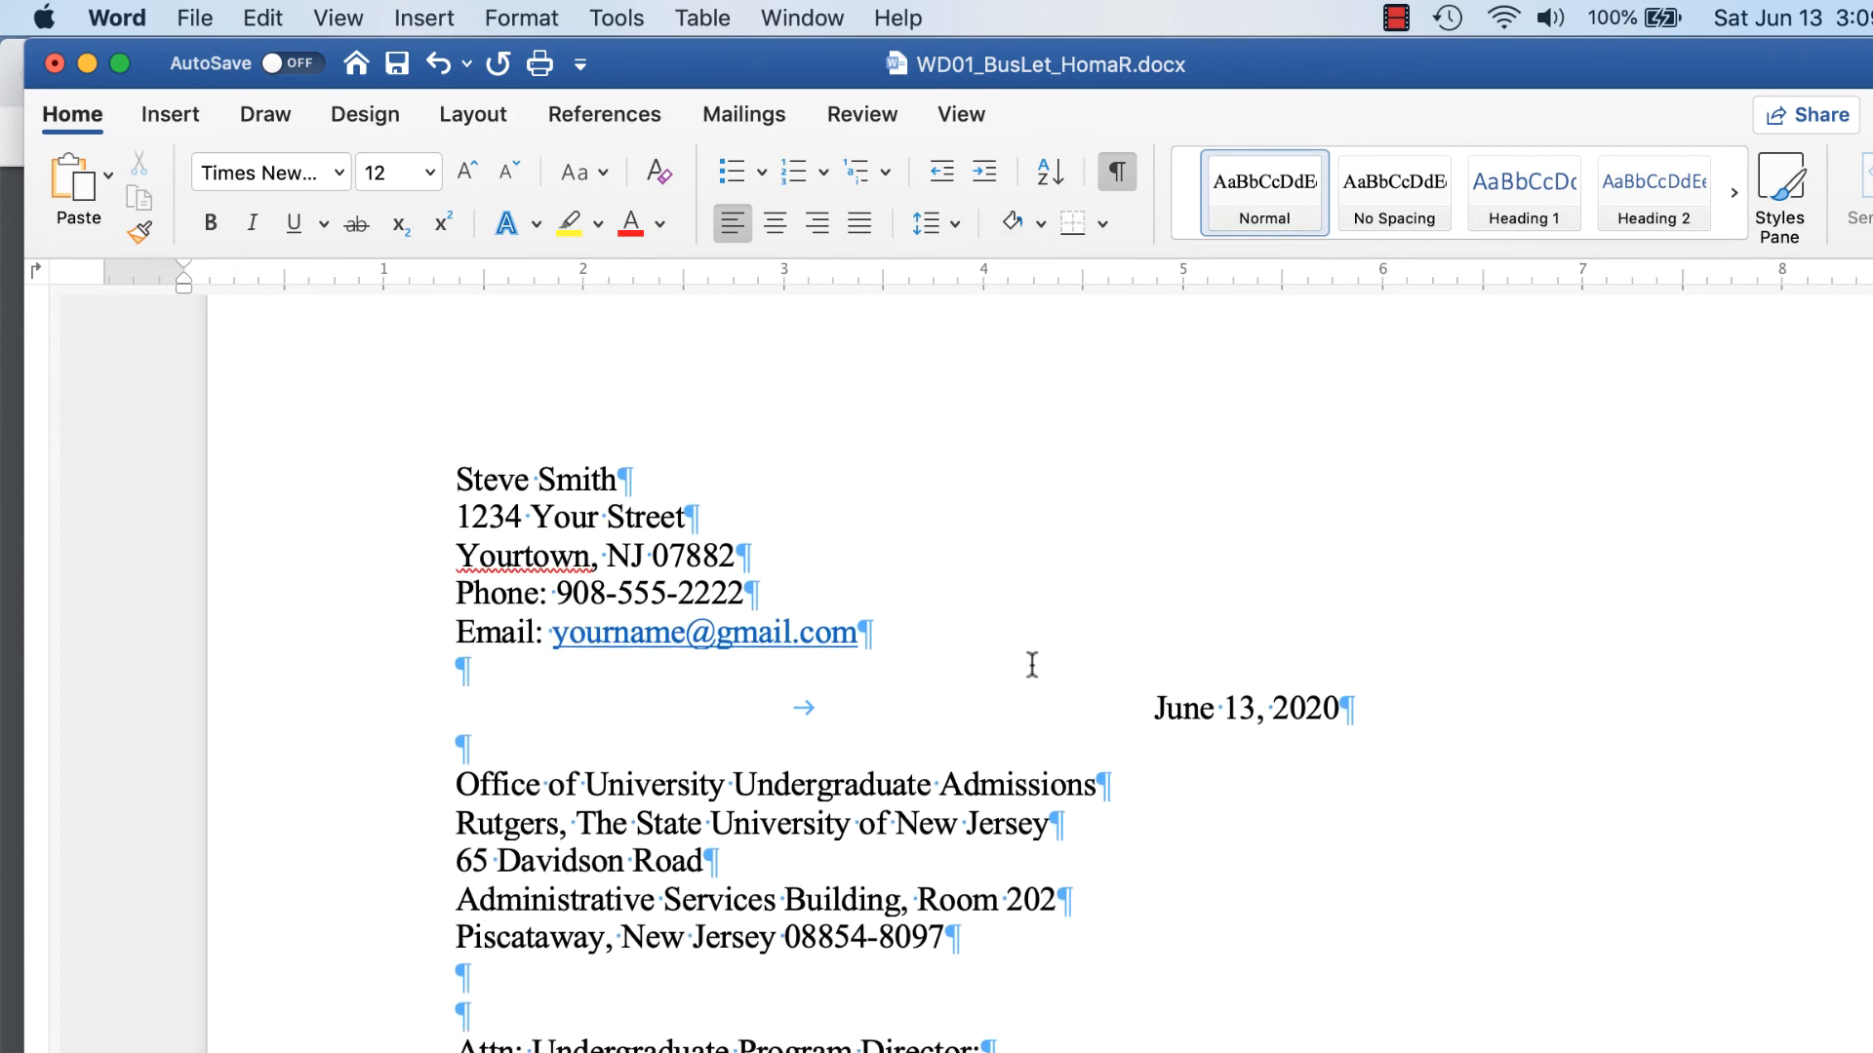
scroll(1177, 667, "down", 10)
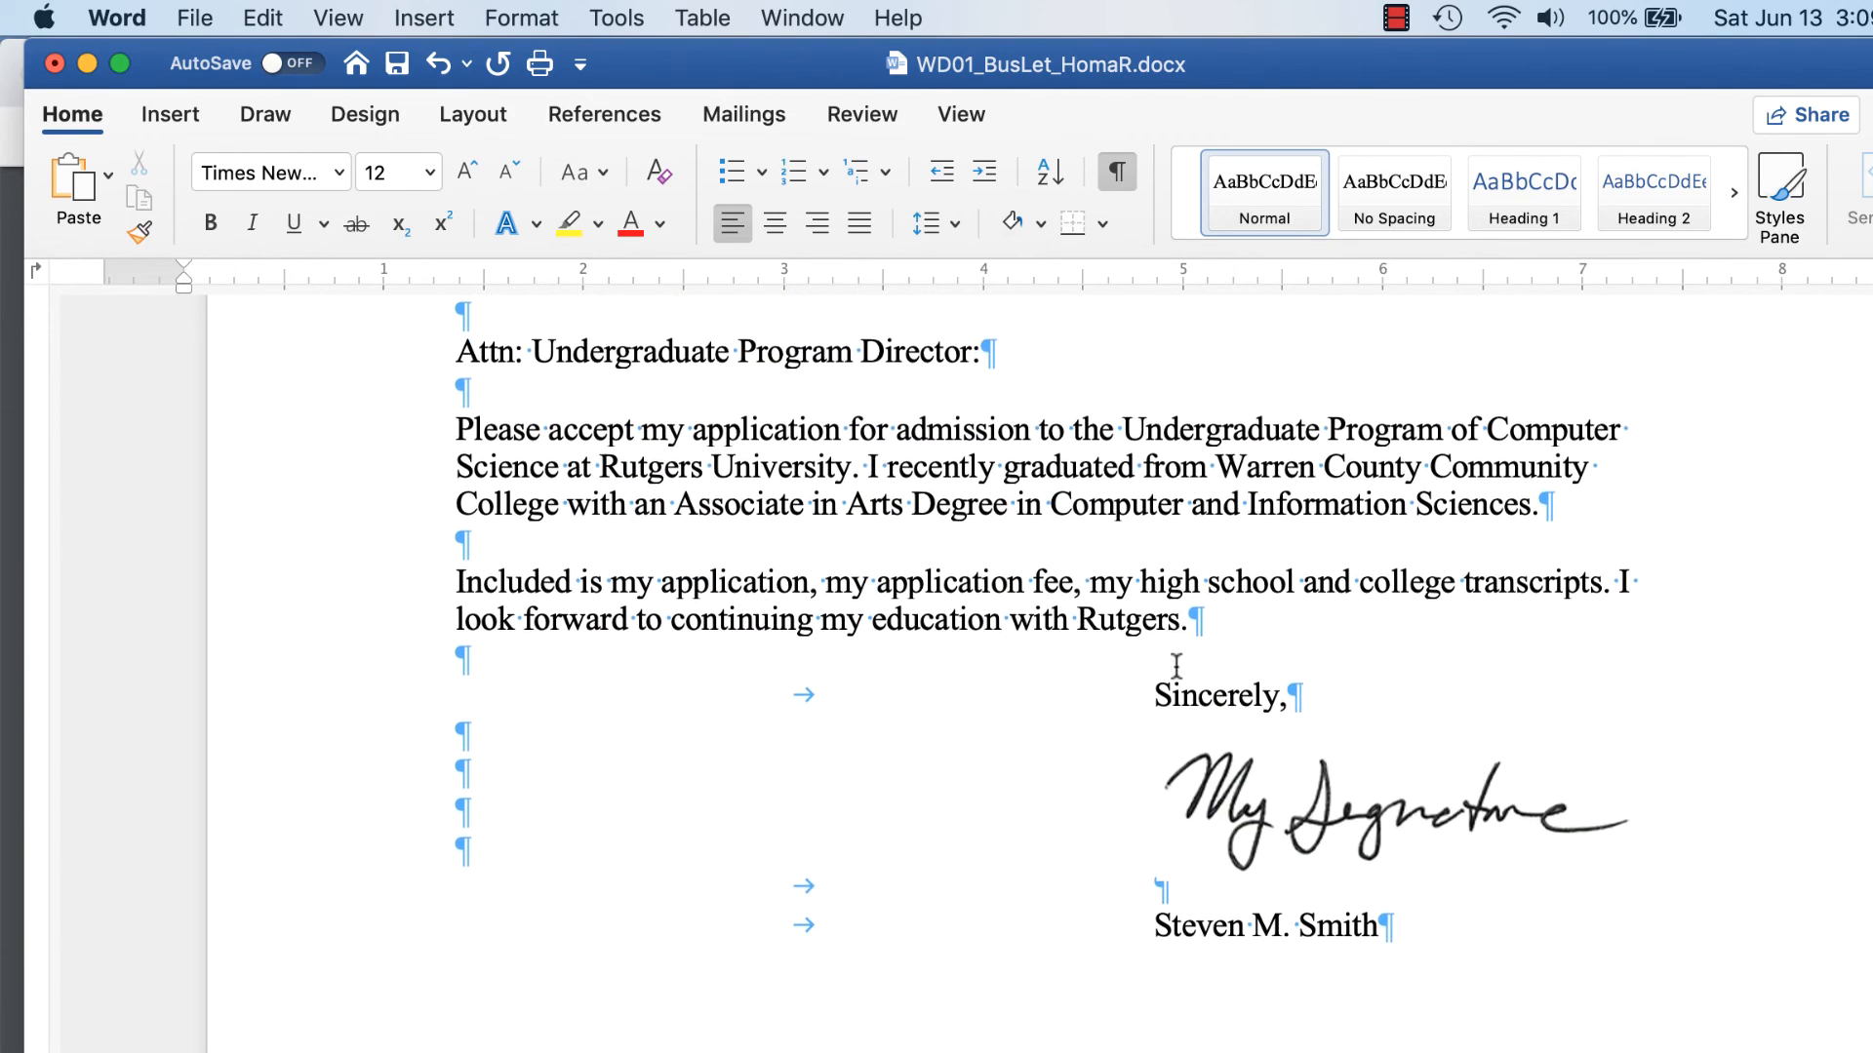
scroll(1176, 666, "up", 1)
scroll(1177, 628, "down", 6)
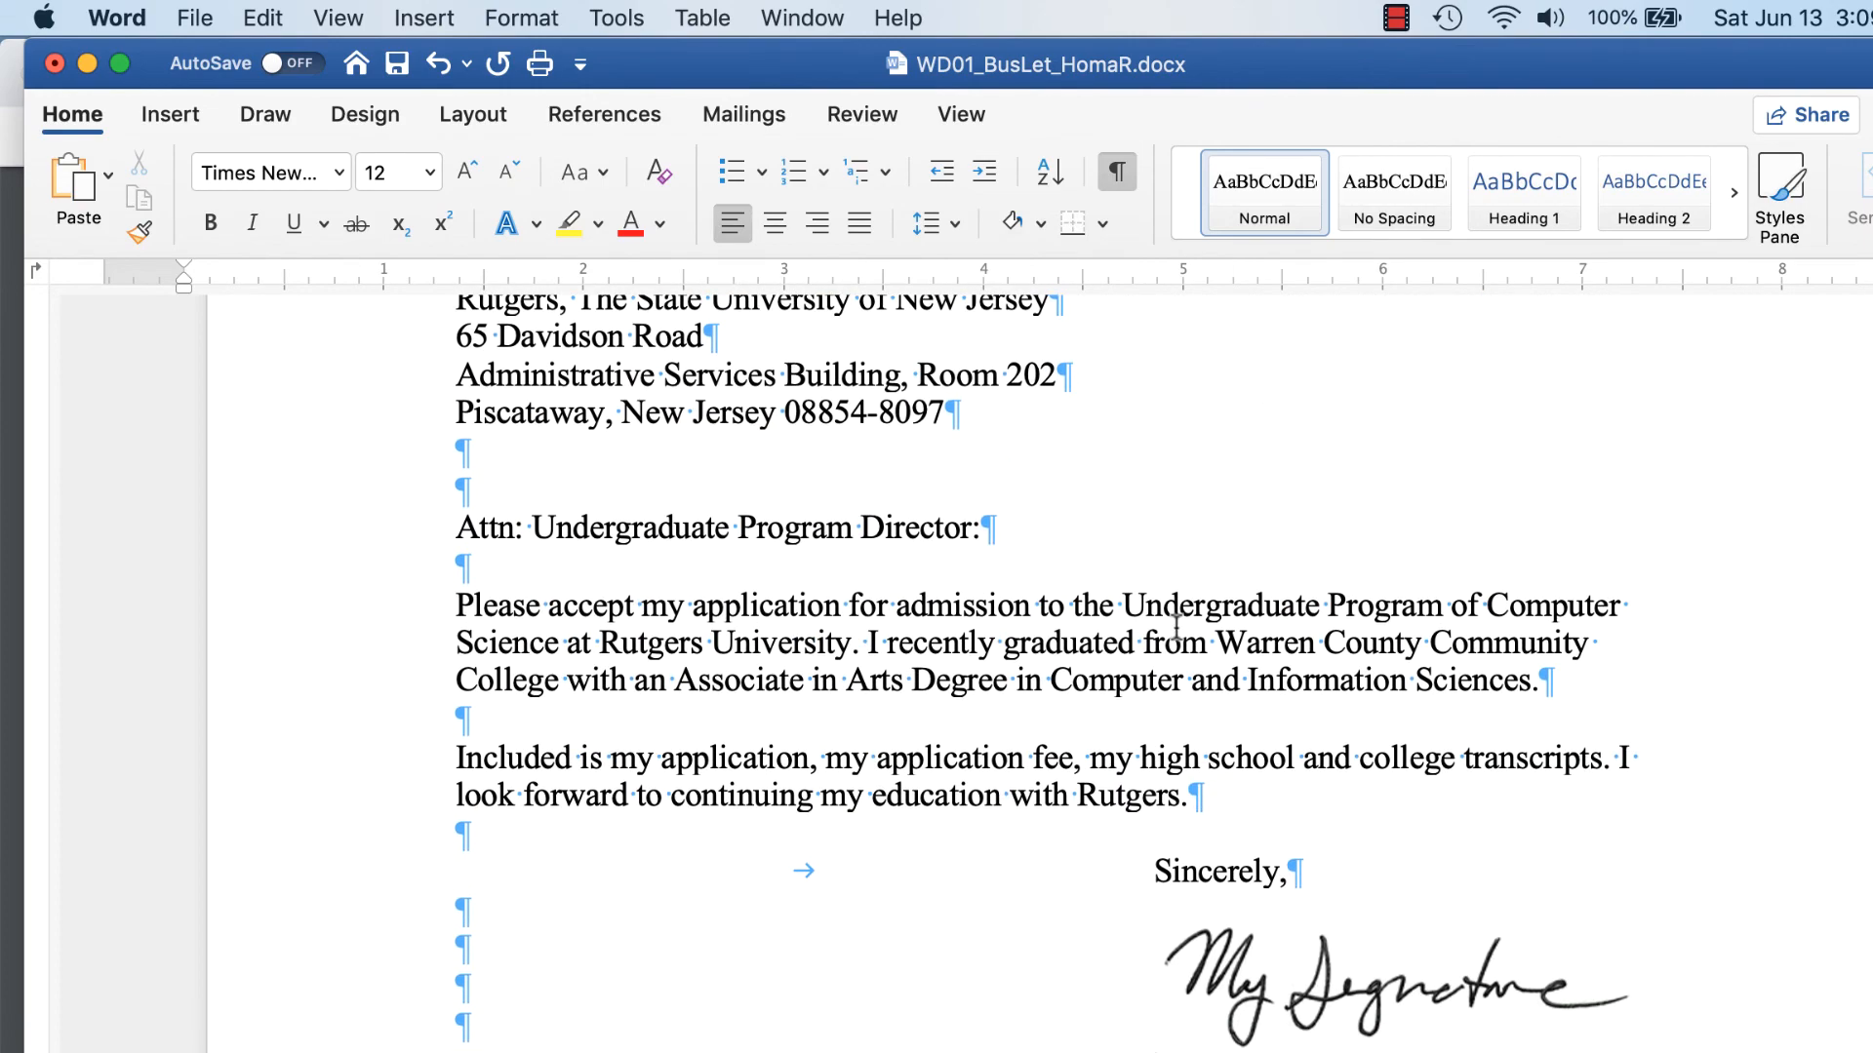
scroll(1176, 634, "down", 2)
scroll(1176, 629, "up", 10)
scroll(1176, 629, "down", 2)
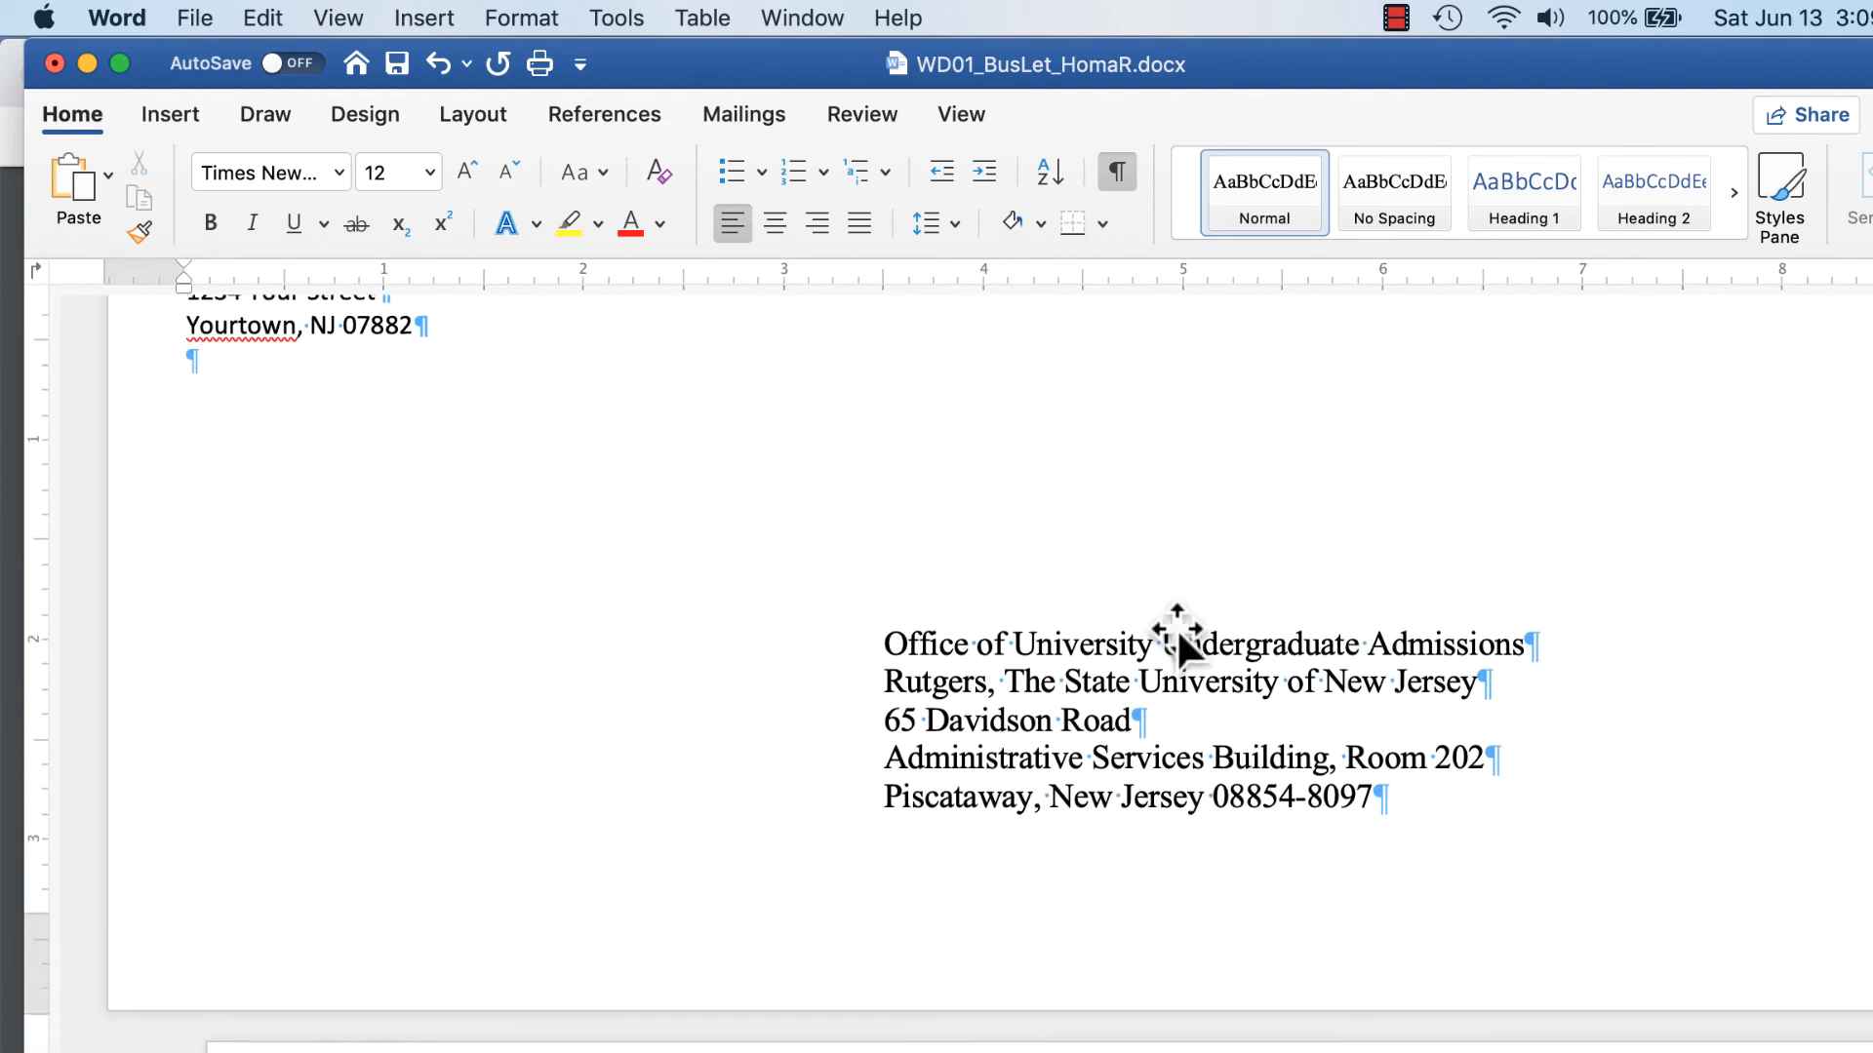
scroll(1176, 628, "down", 10)
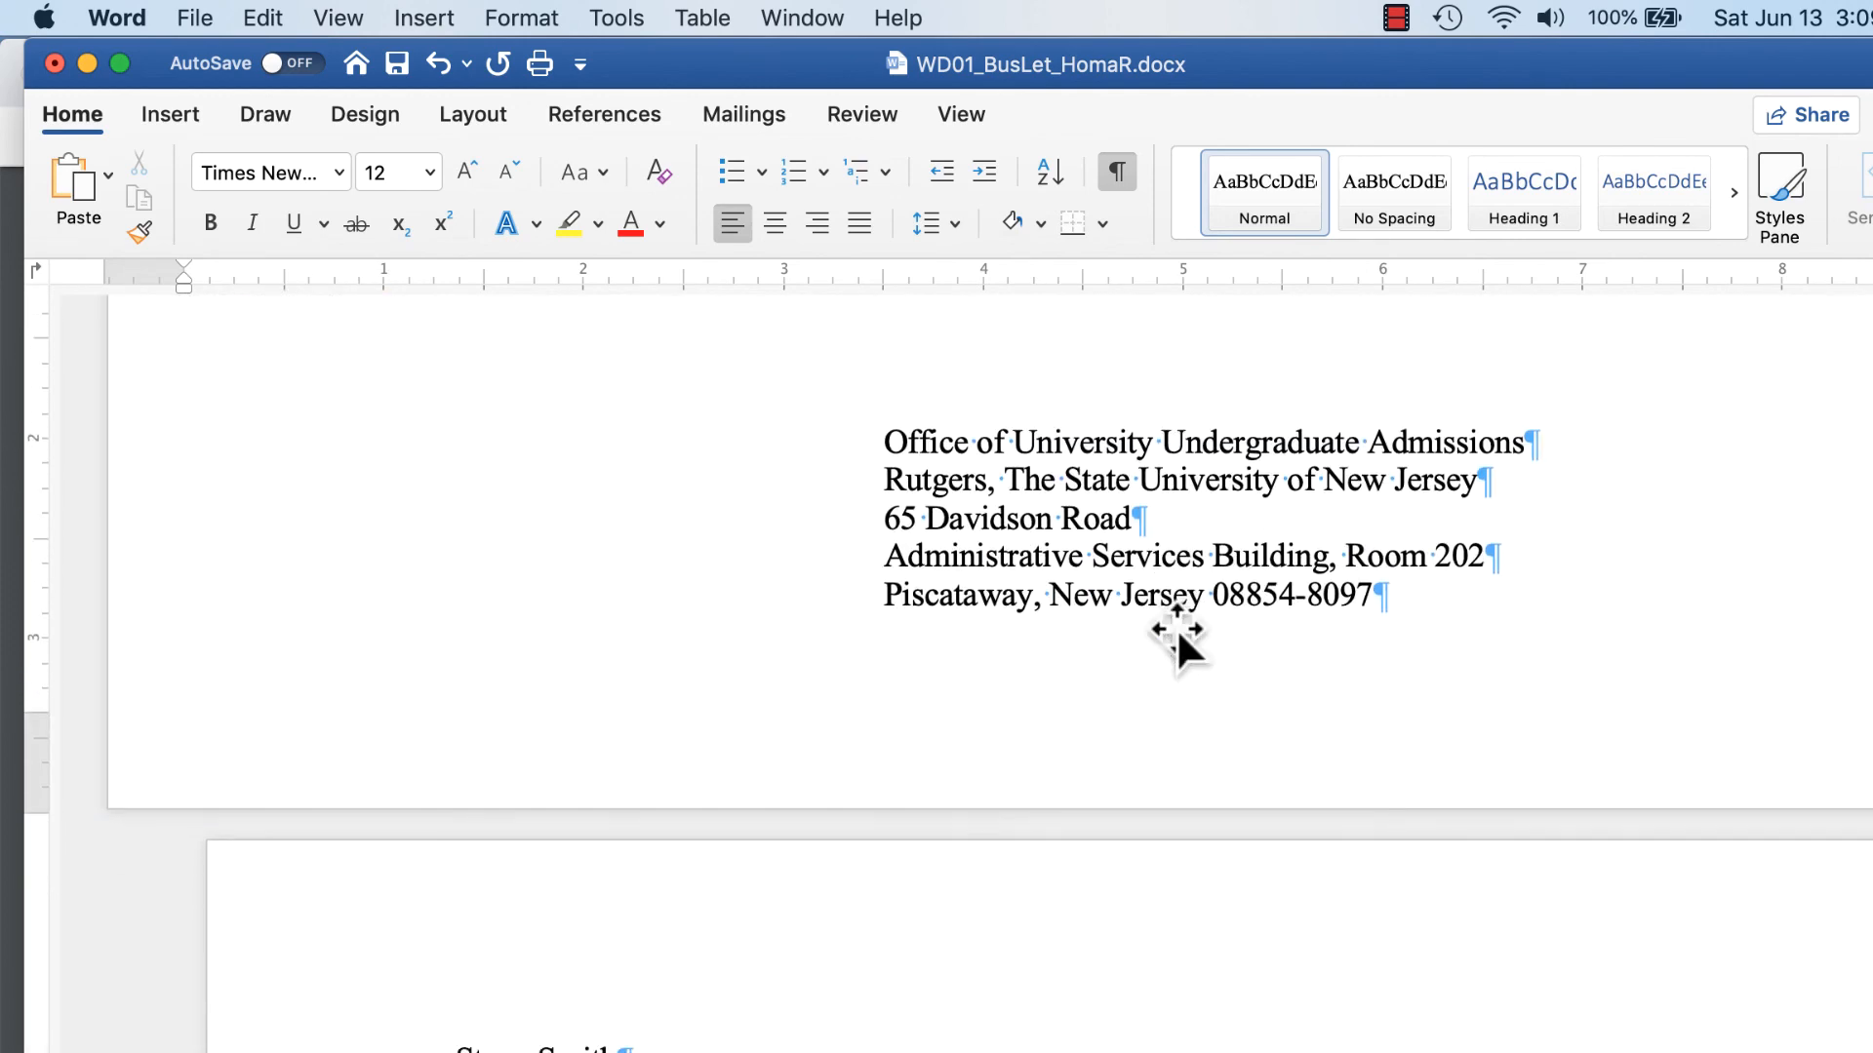
Check the envelope and the letter down to the signature once more, and save the document
scroll(1176, 629, "down", 11)
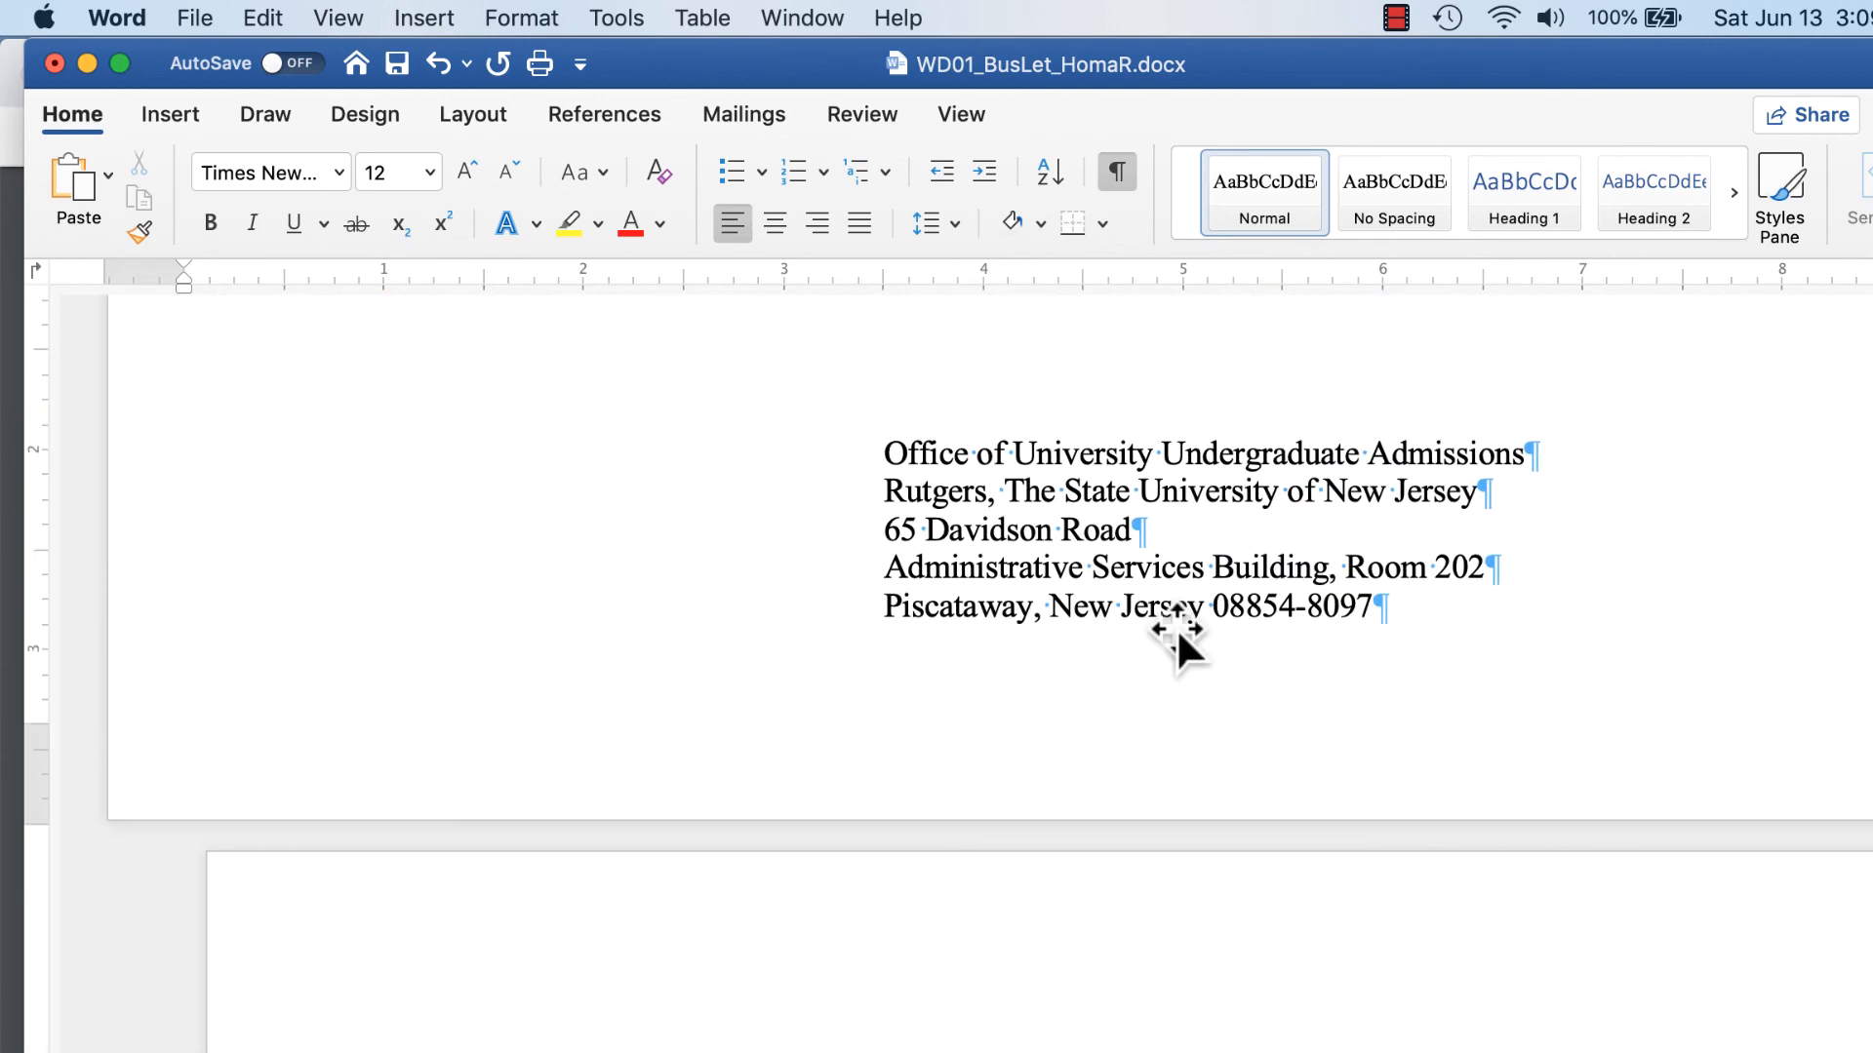
scroll(1176, 626, "up", 20)
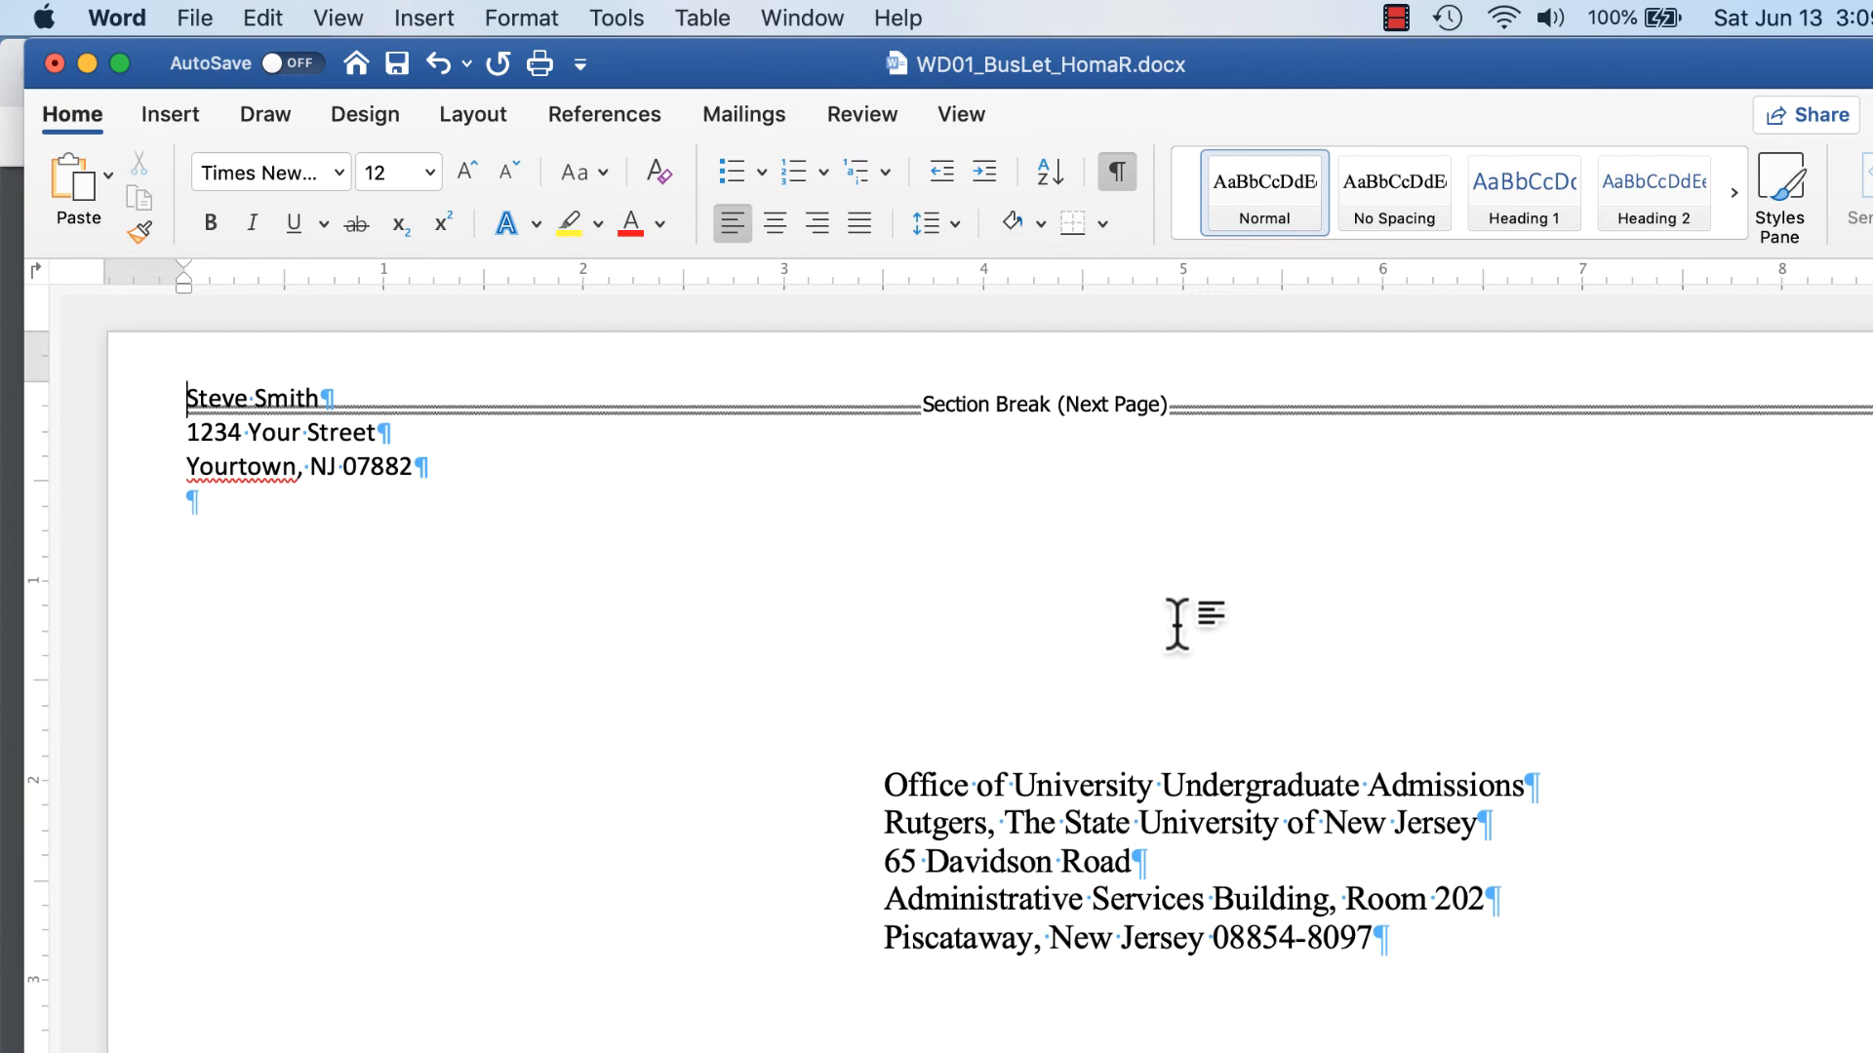
scroll(1177, 625, "down", 10)
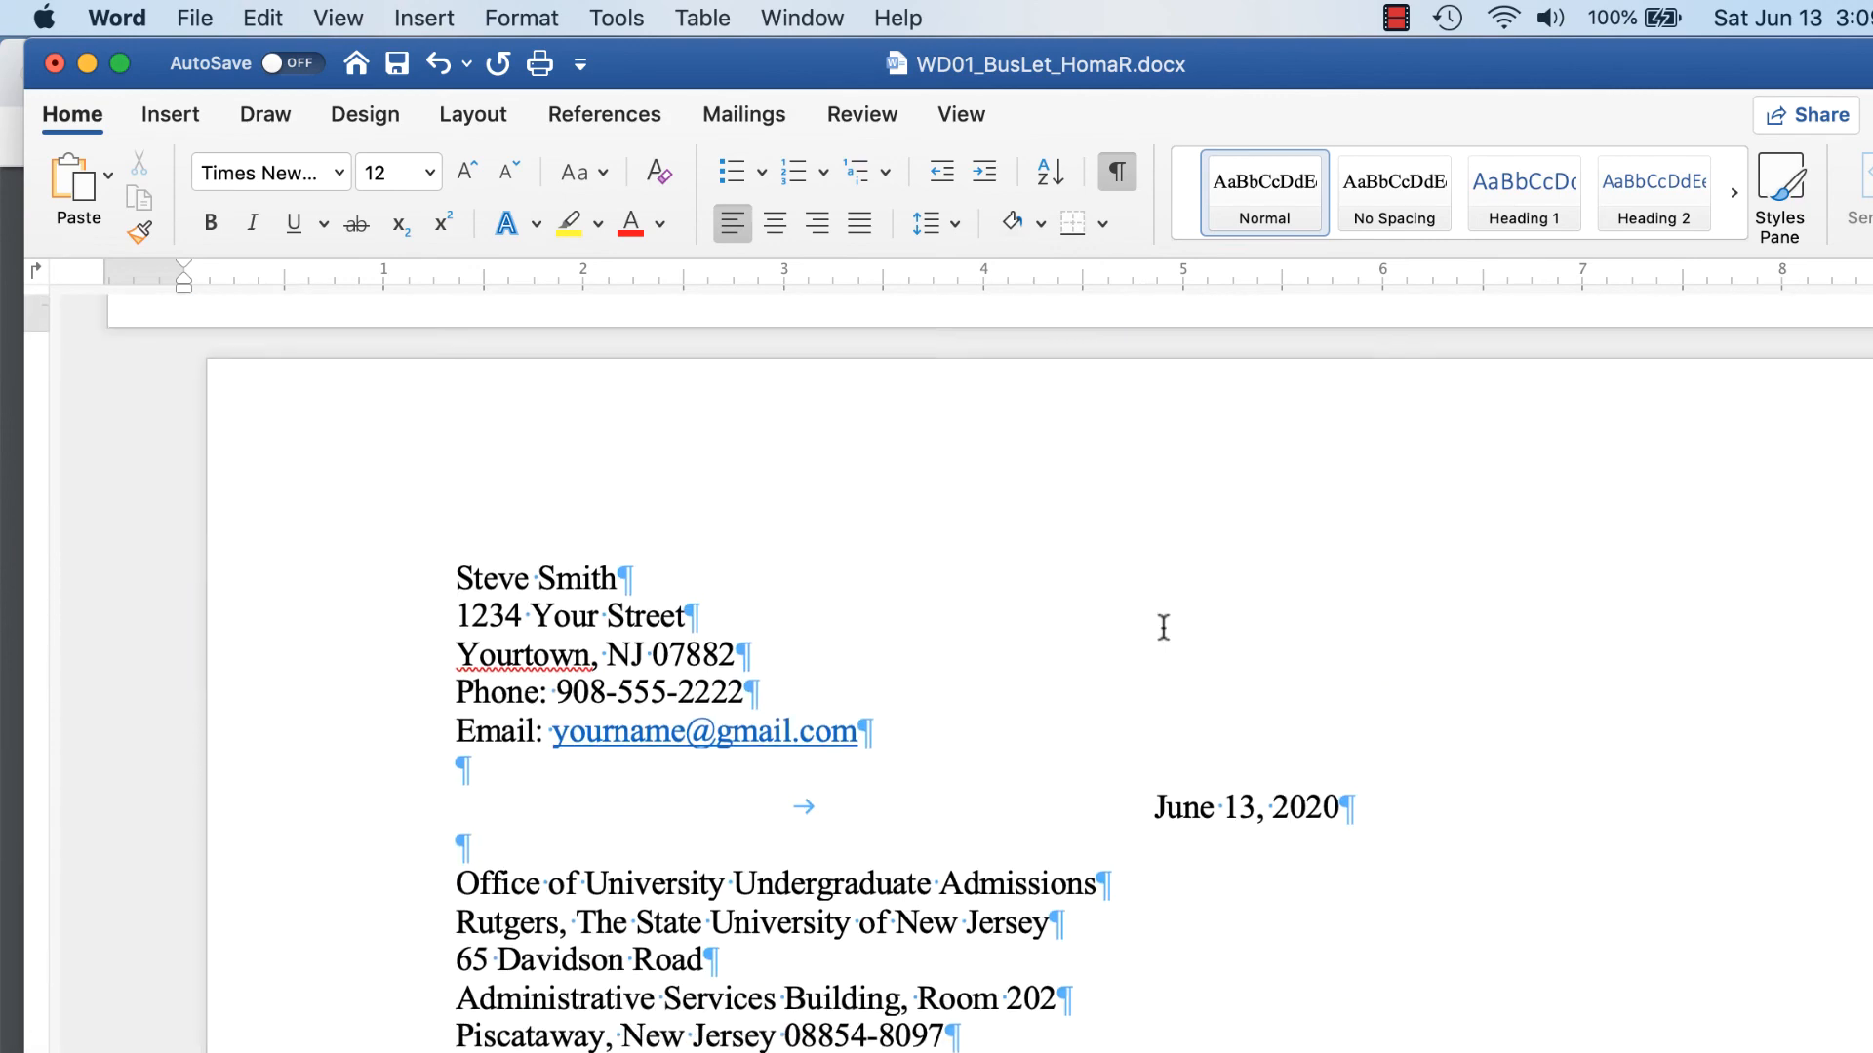
scroll(1163, 627, "down", 11)
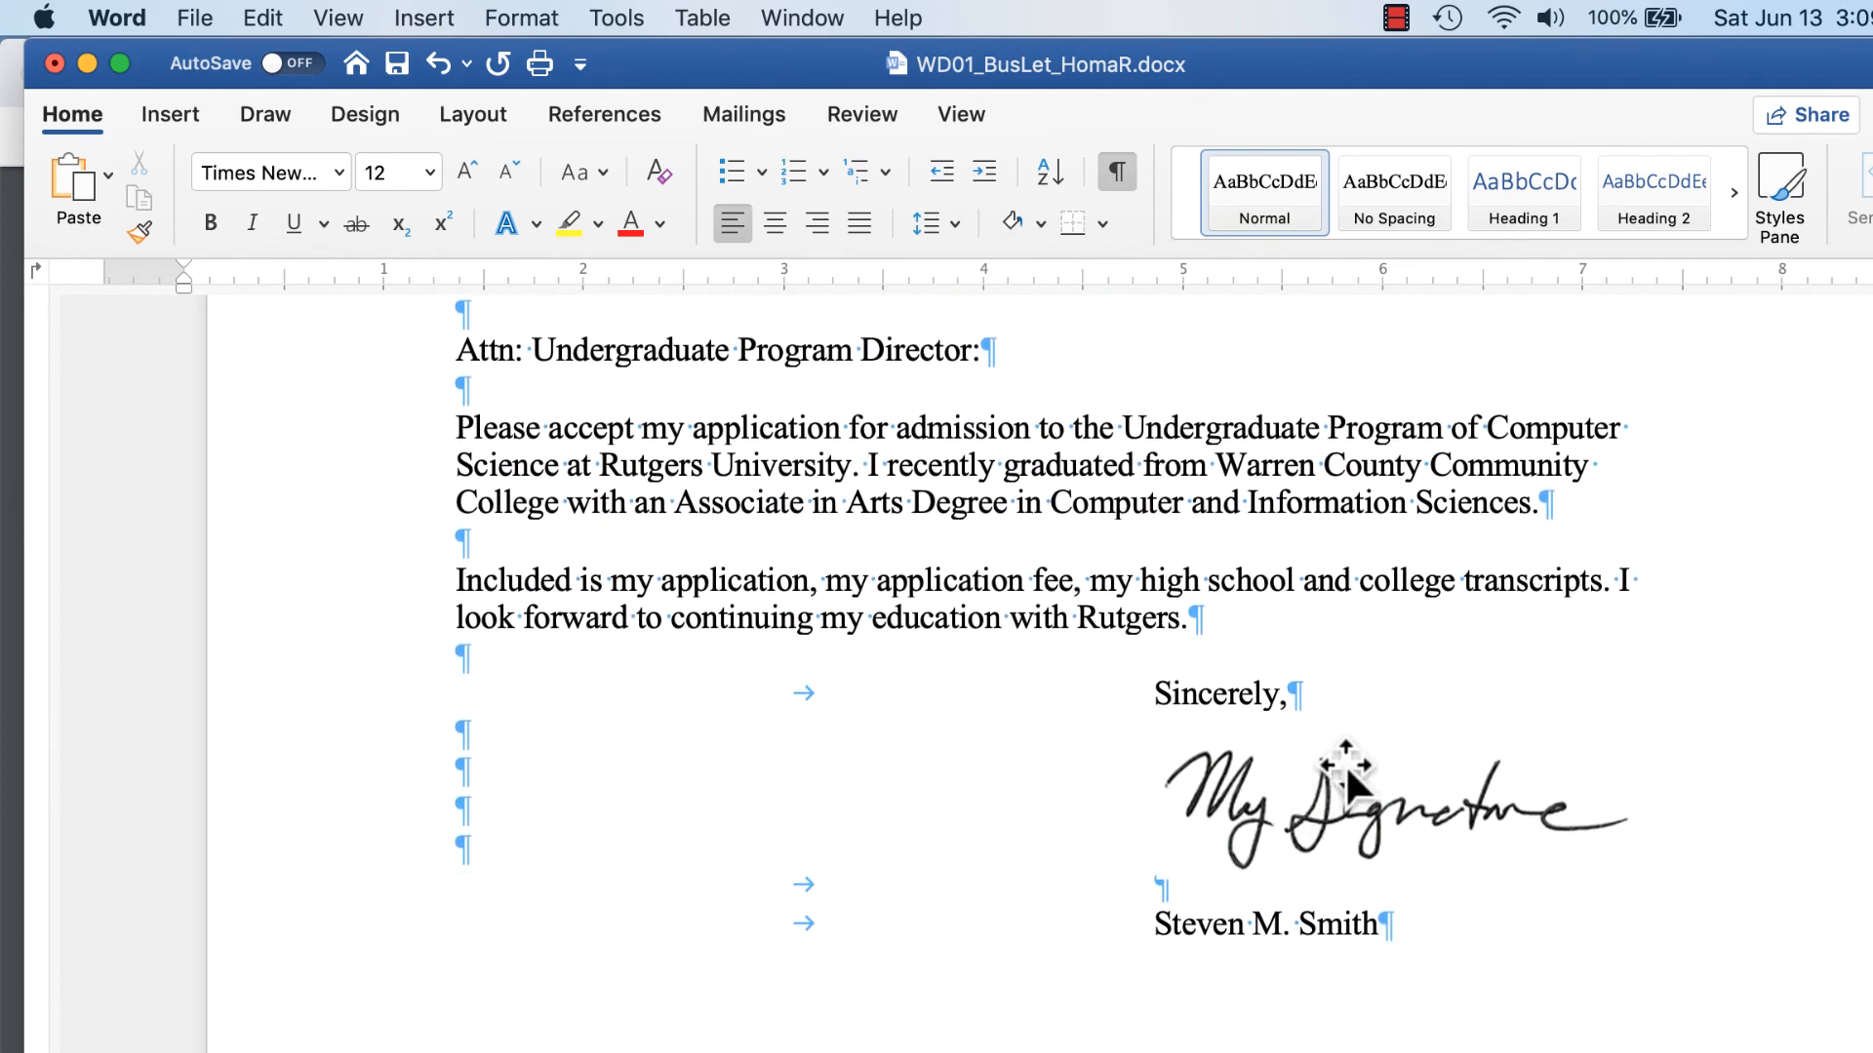
scroll(1151, 818, "up", 3)
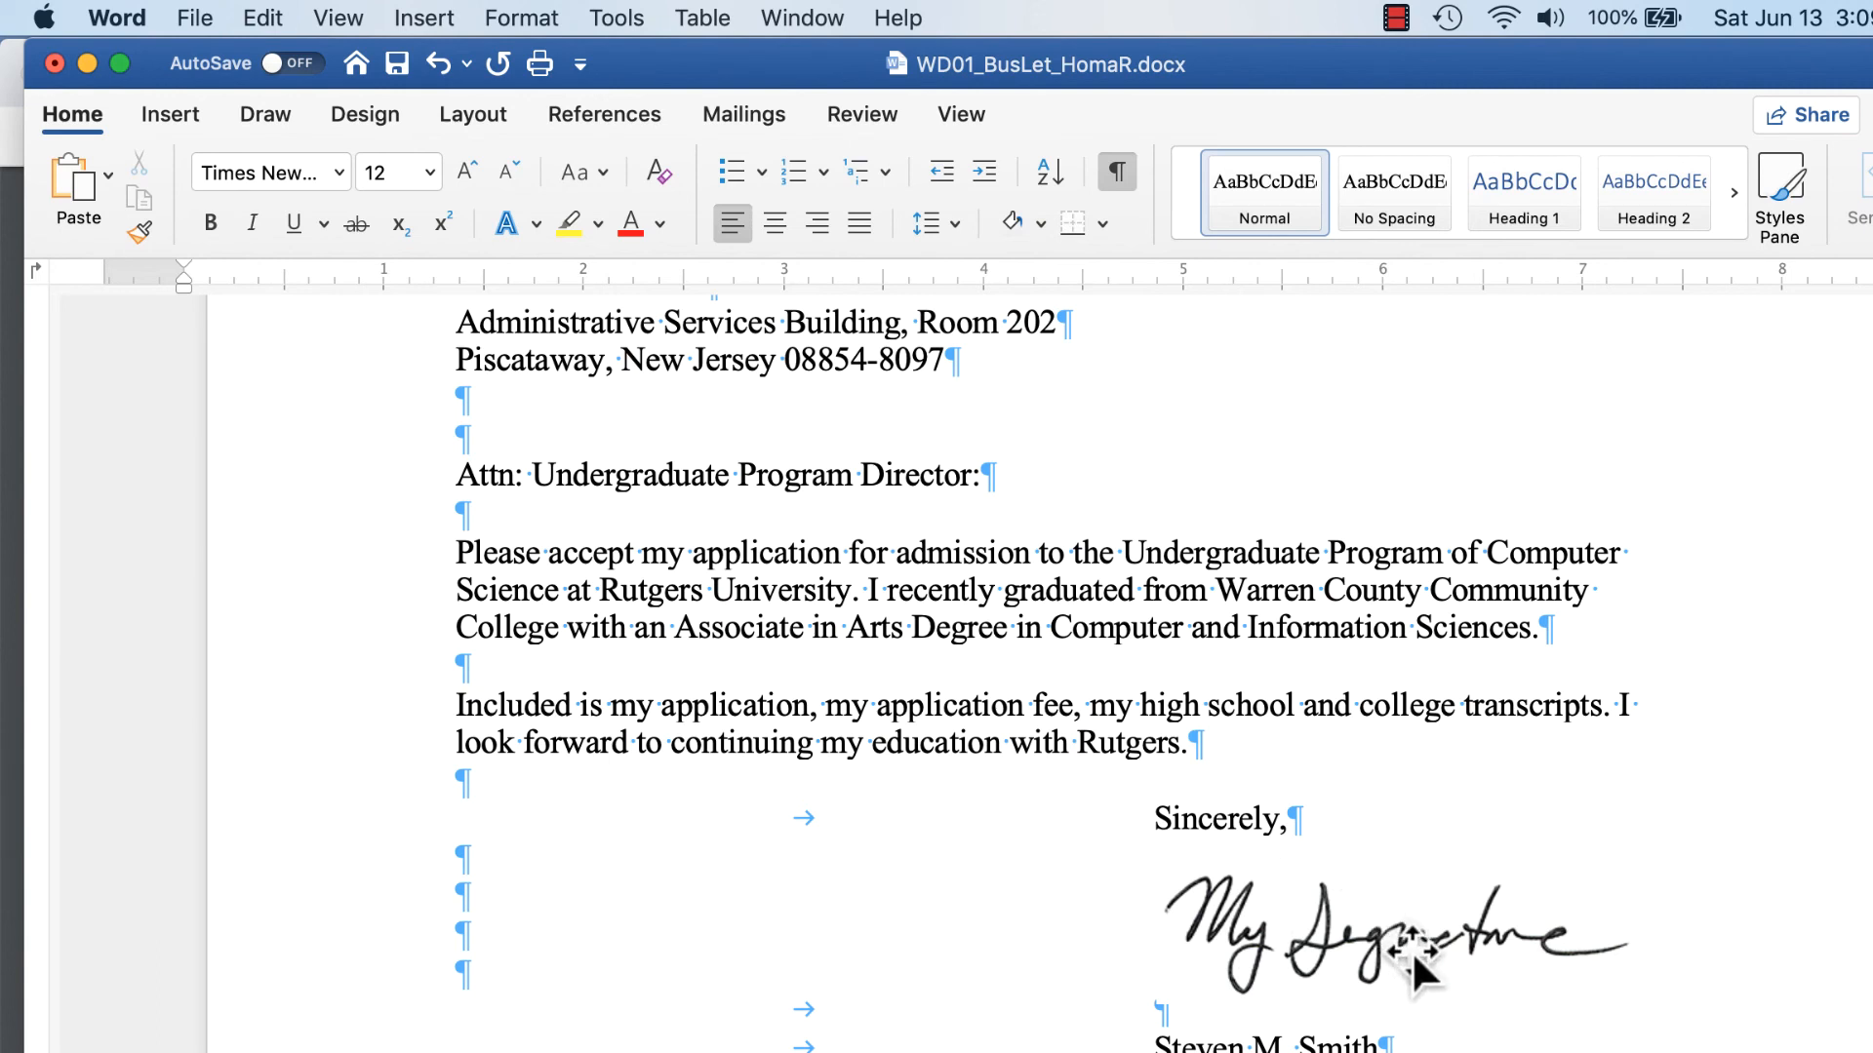
scroll(1451, 975, "up", 10)
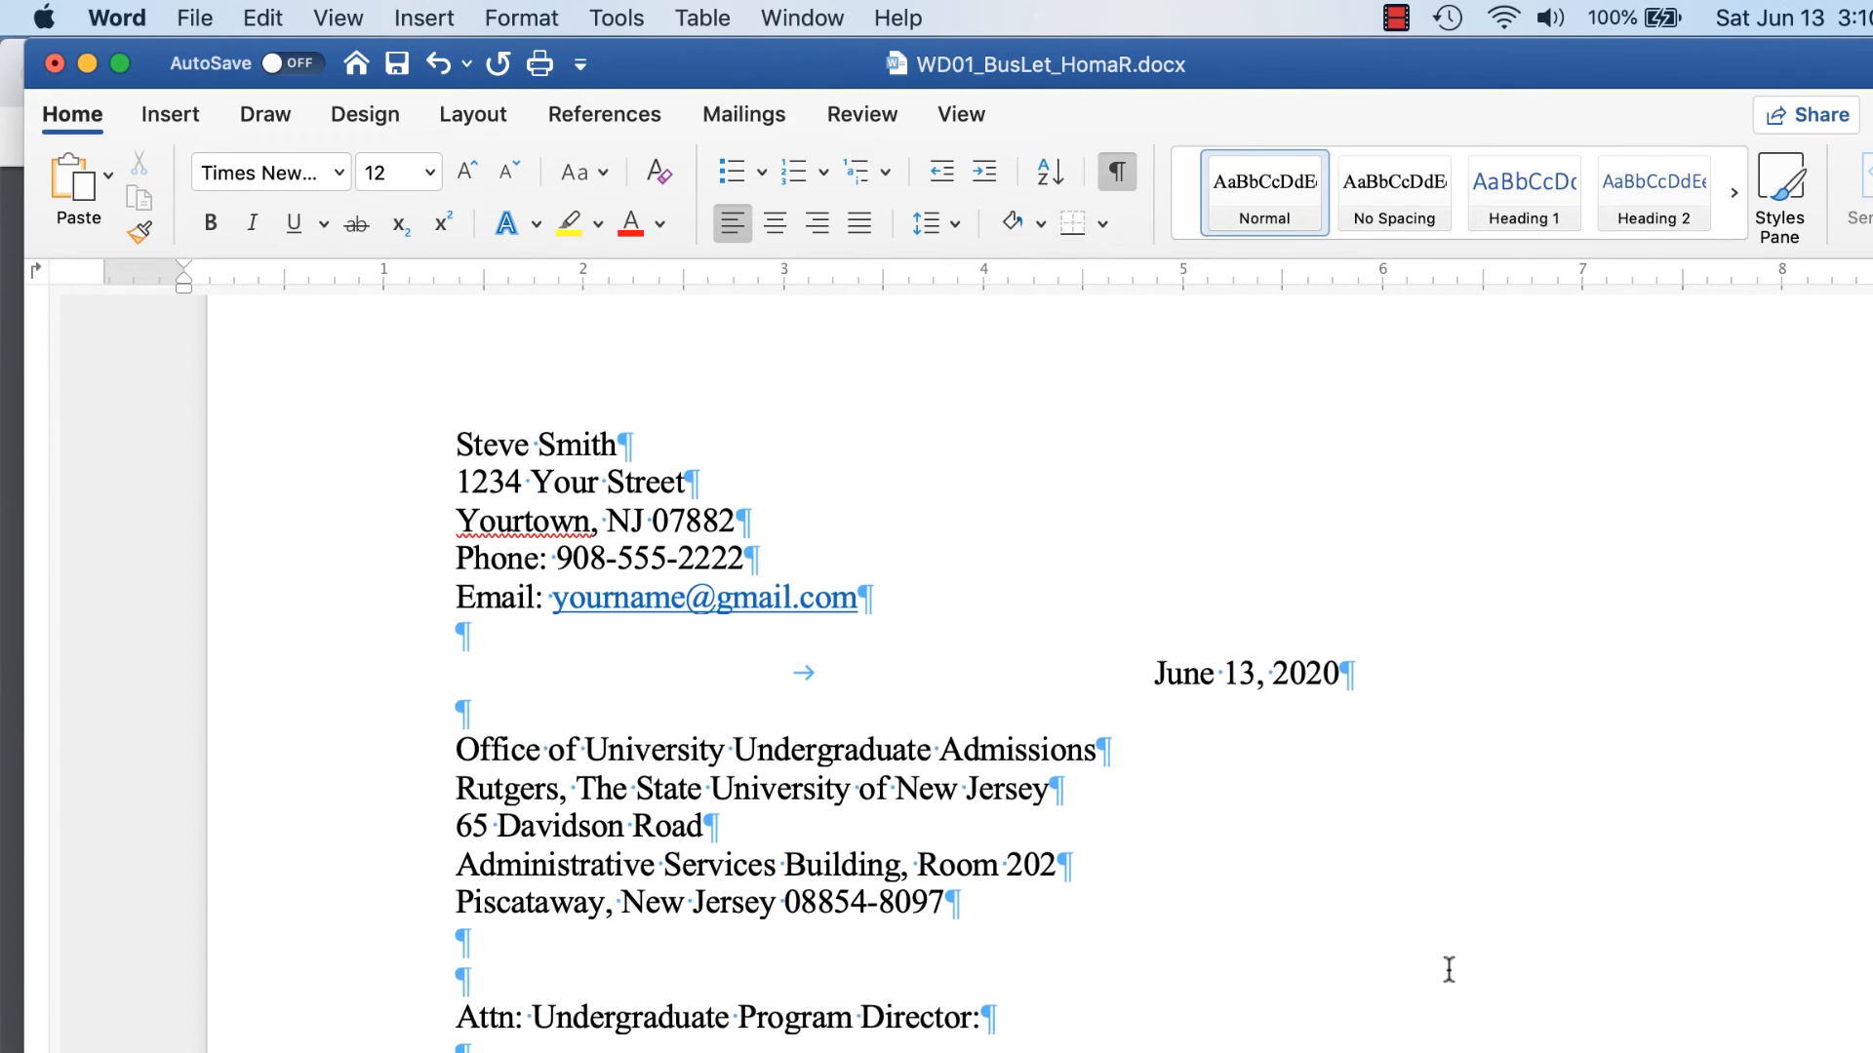
scroll(1363, 845, "down", 9)
scroll(1362, 845, "up", 10)
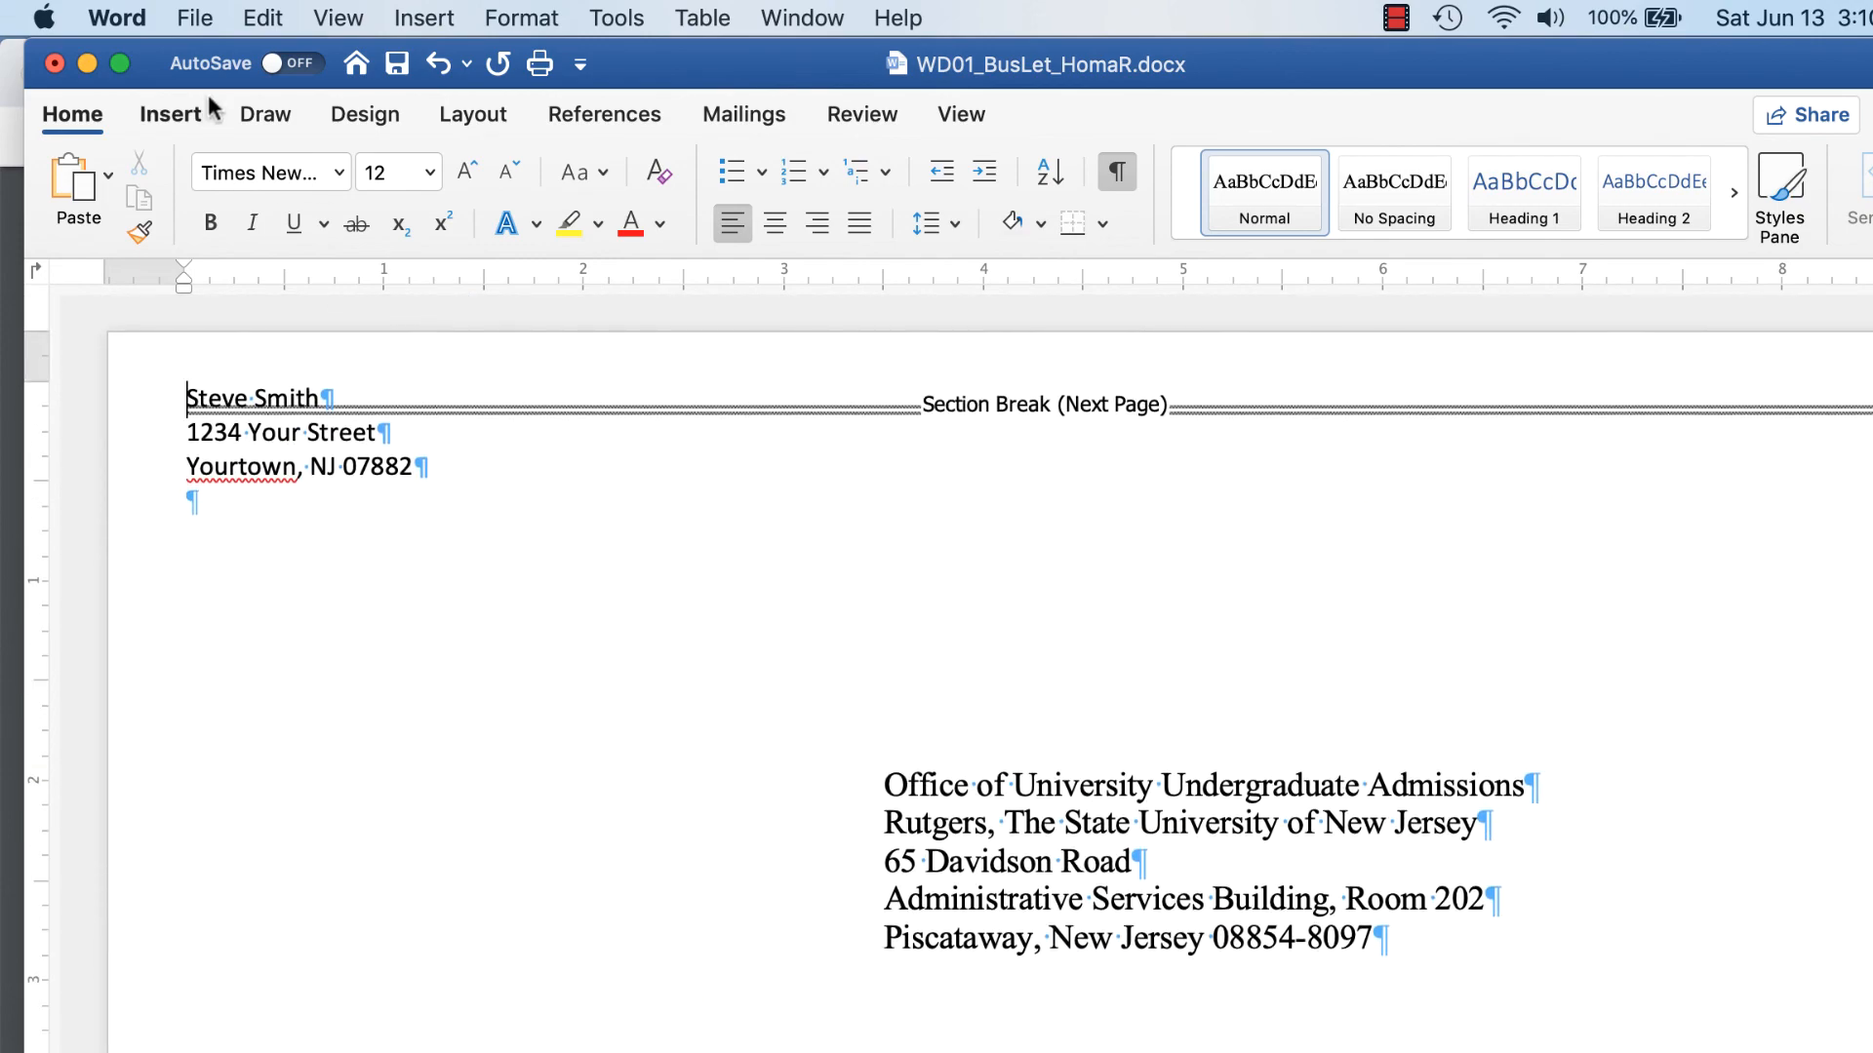
left_click(195, 18)
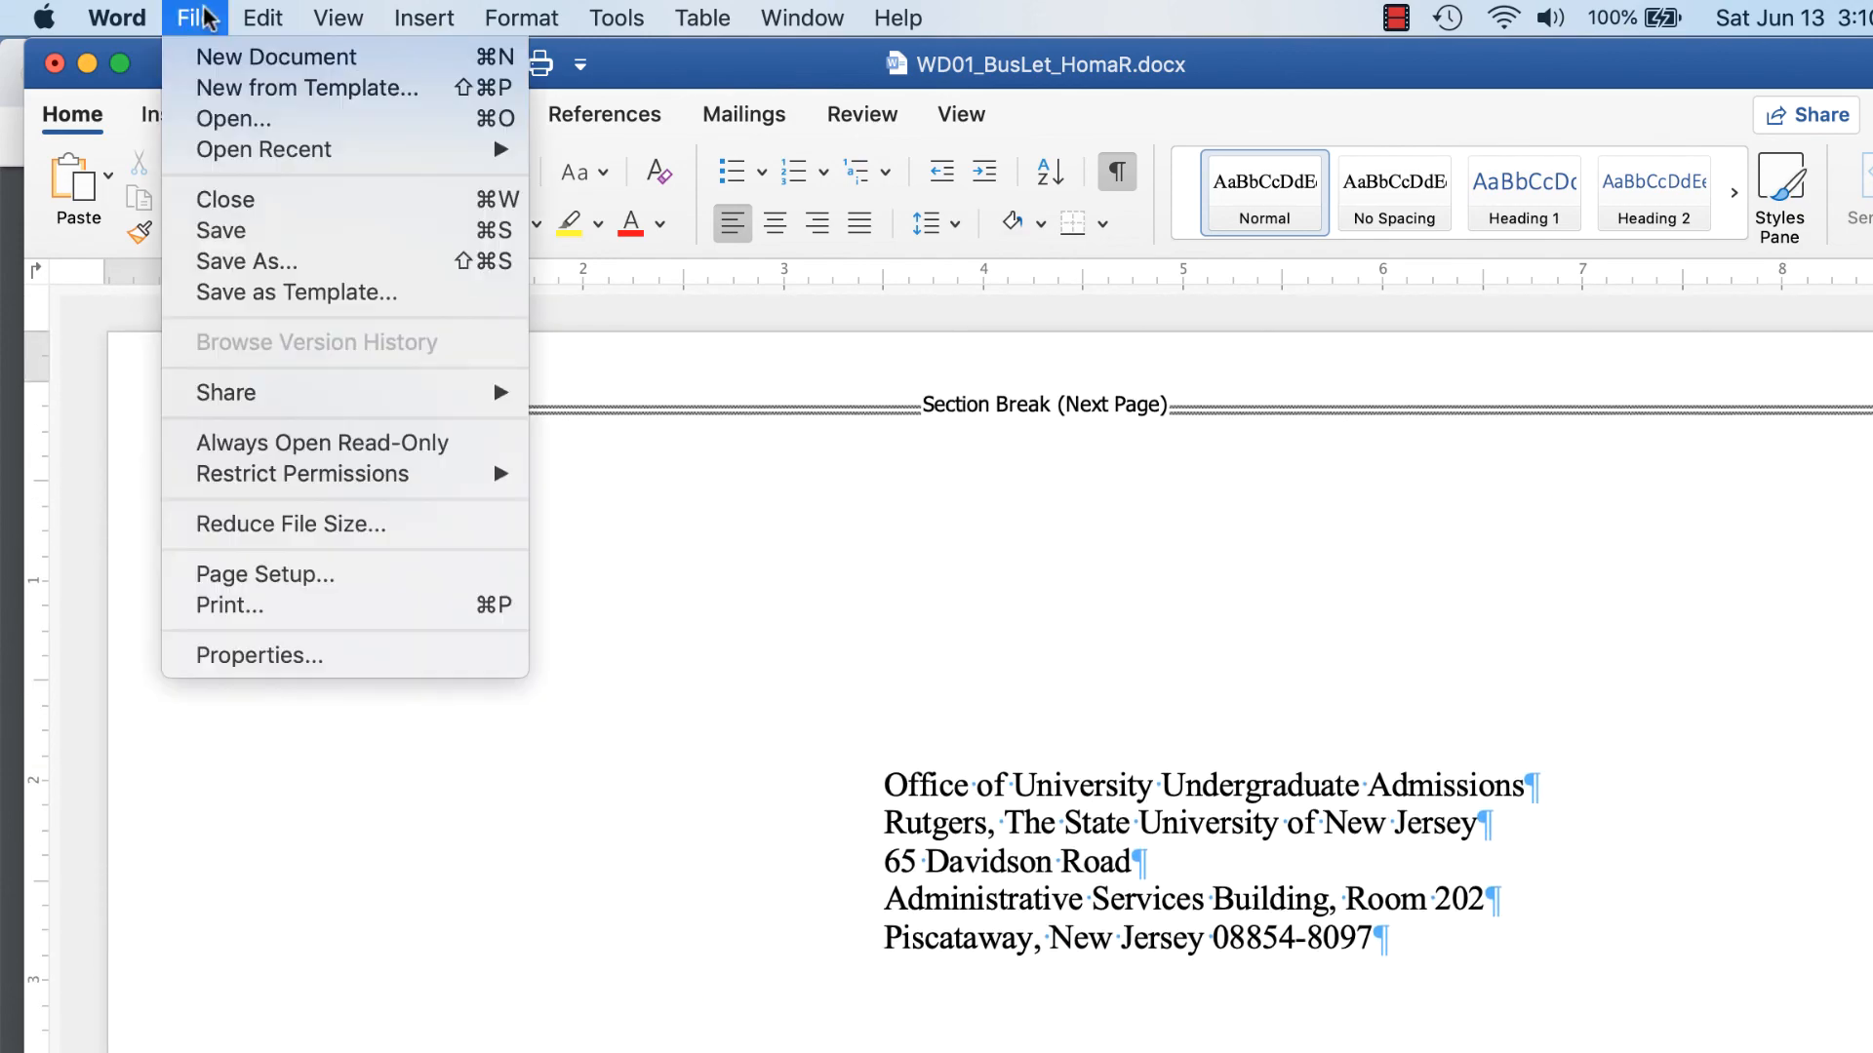
left_click(247, 230)
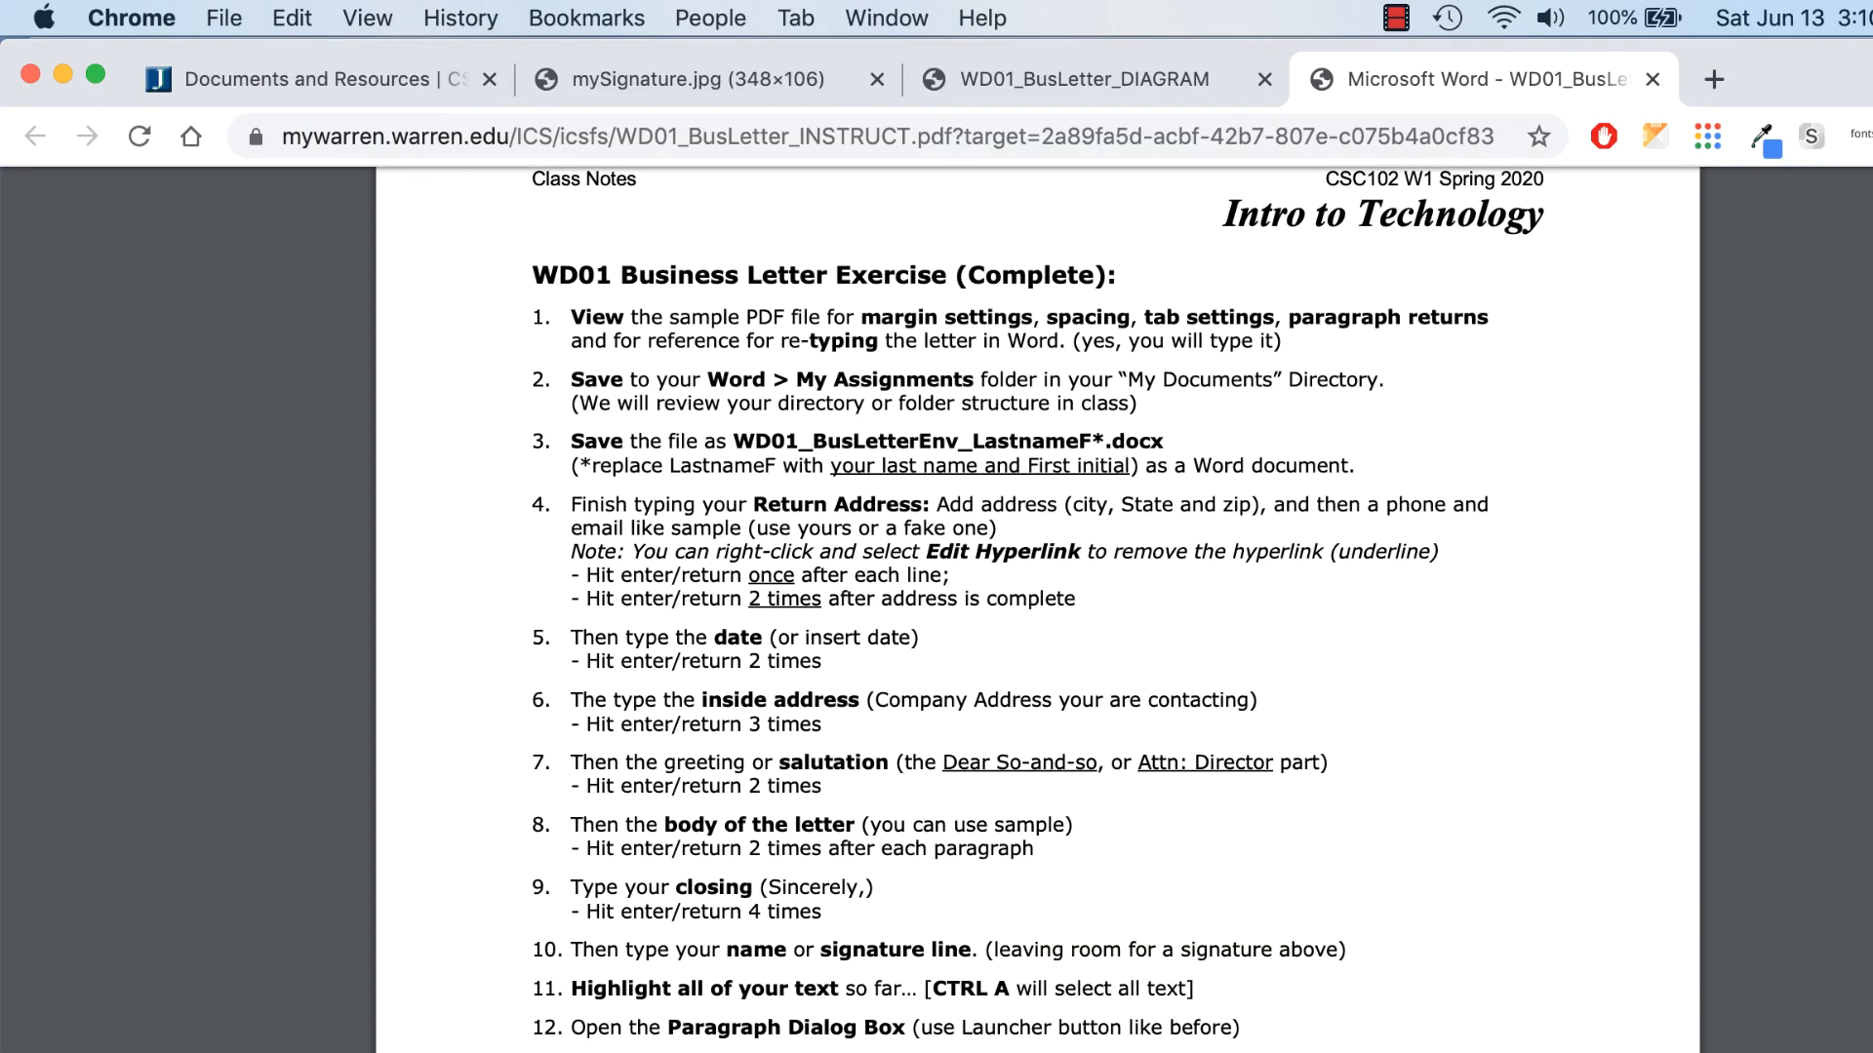
Switch to Chrome and open the WD01 Business Letter/Envelope exercise from the course's Unit 3 coursework in students view
left_click(327, 79)
scroll(449, 404, "up", 10)
scroll(449, 405, "up", 10)
left_click(105, 759)
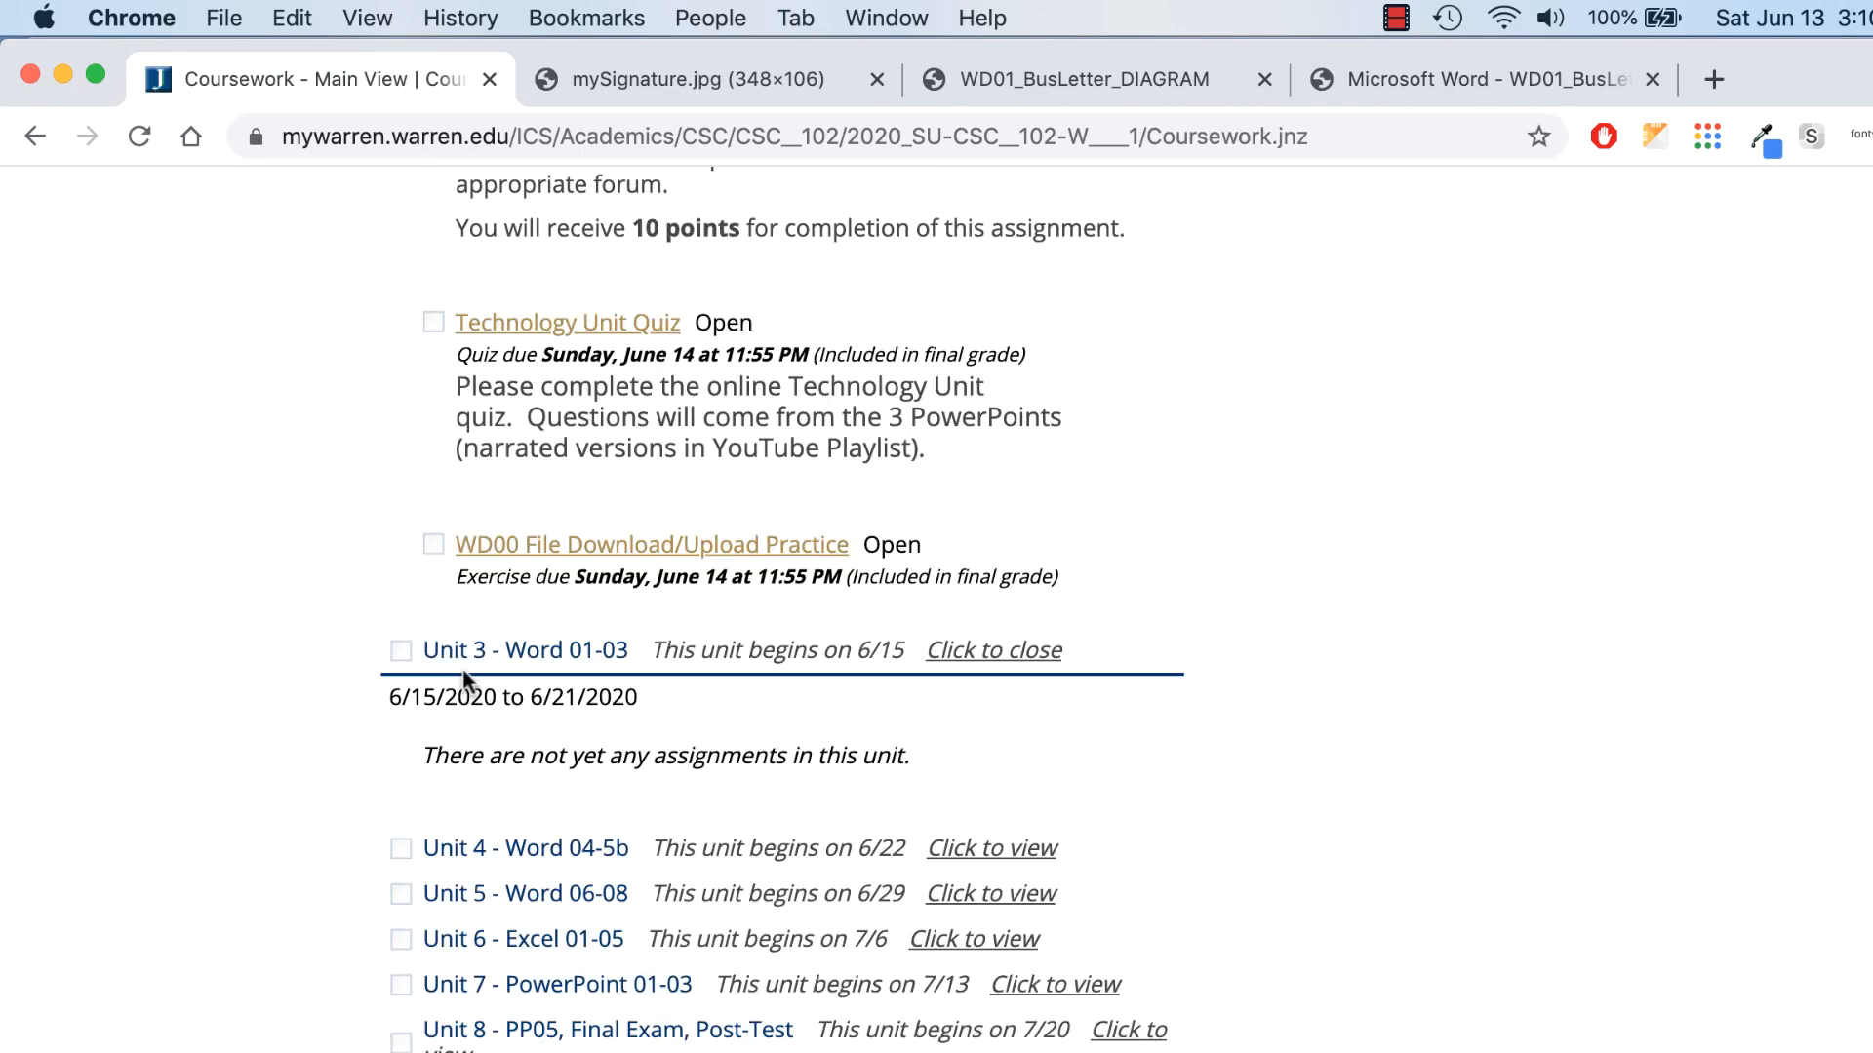
scroll(1227, 649, "up", 15)
scroll(1227, 649, "up", 5)
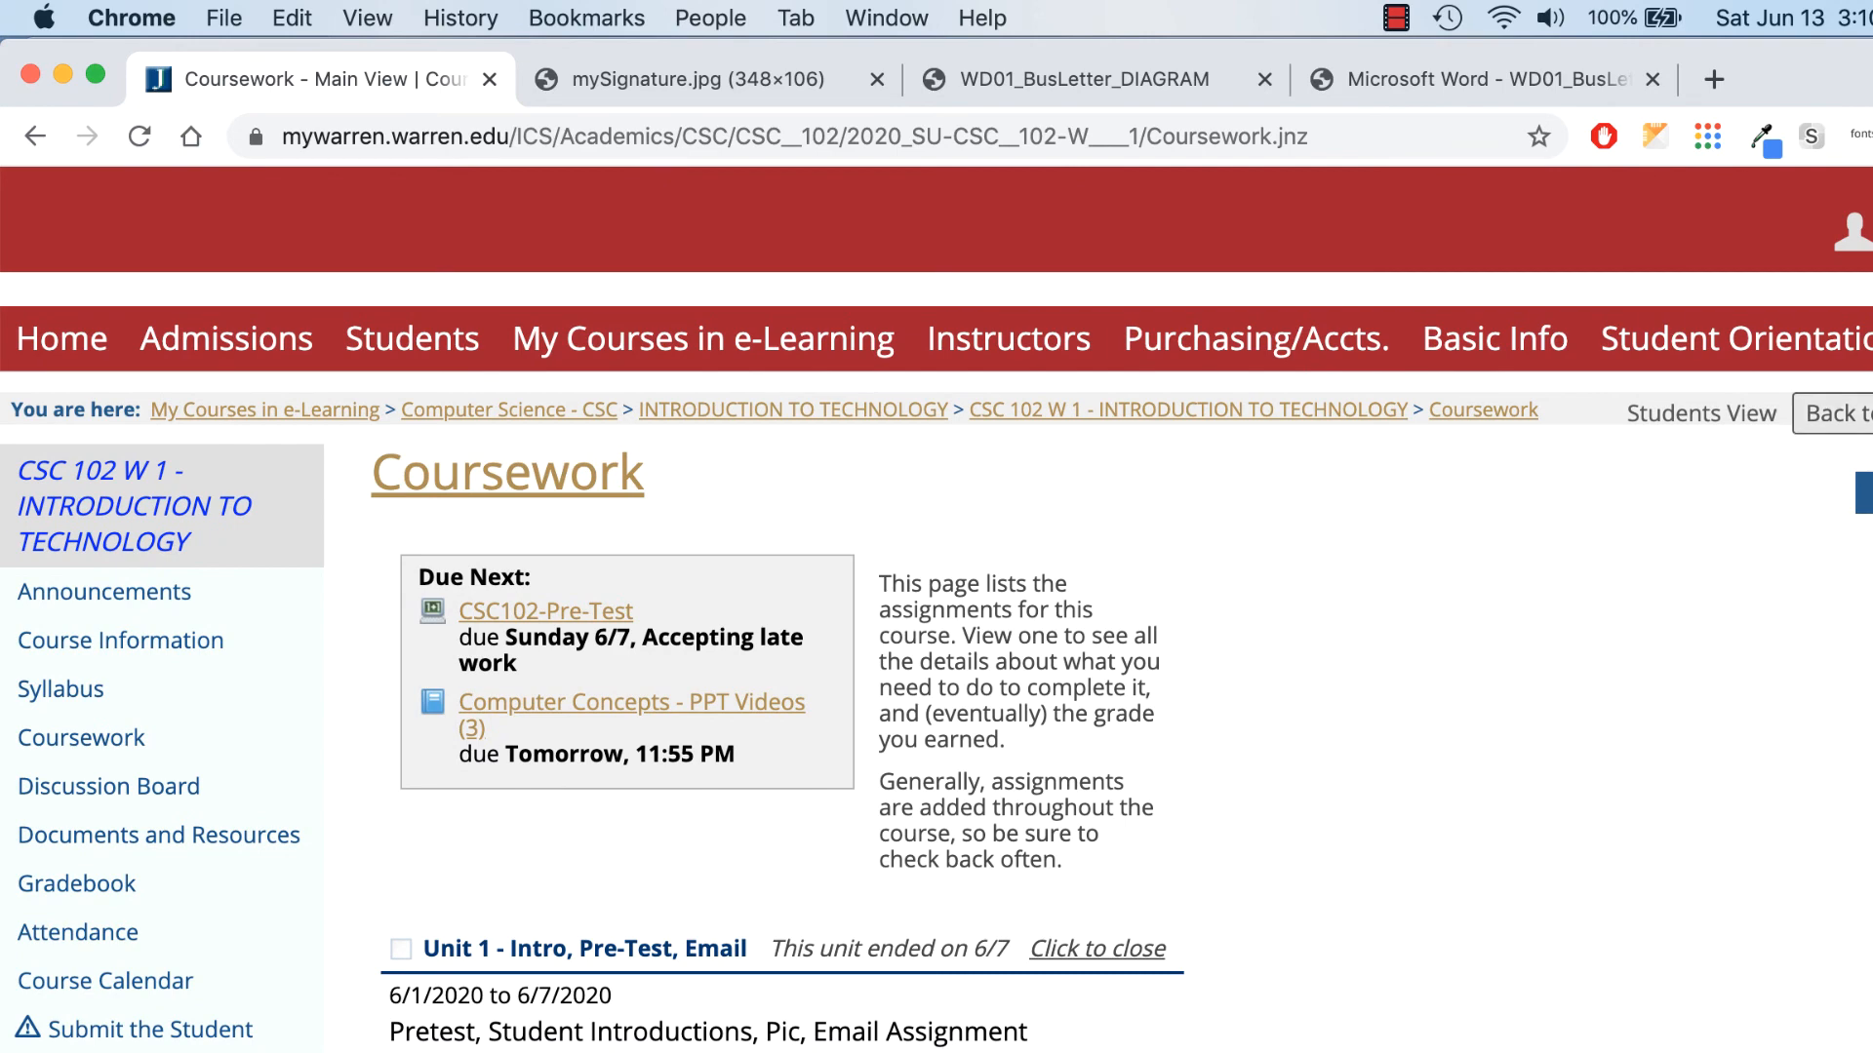
left_click(1834, 414)
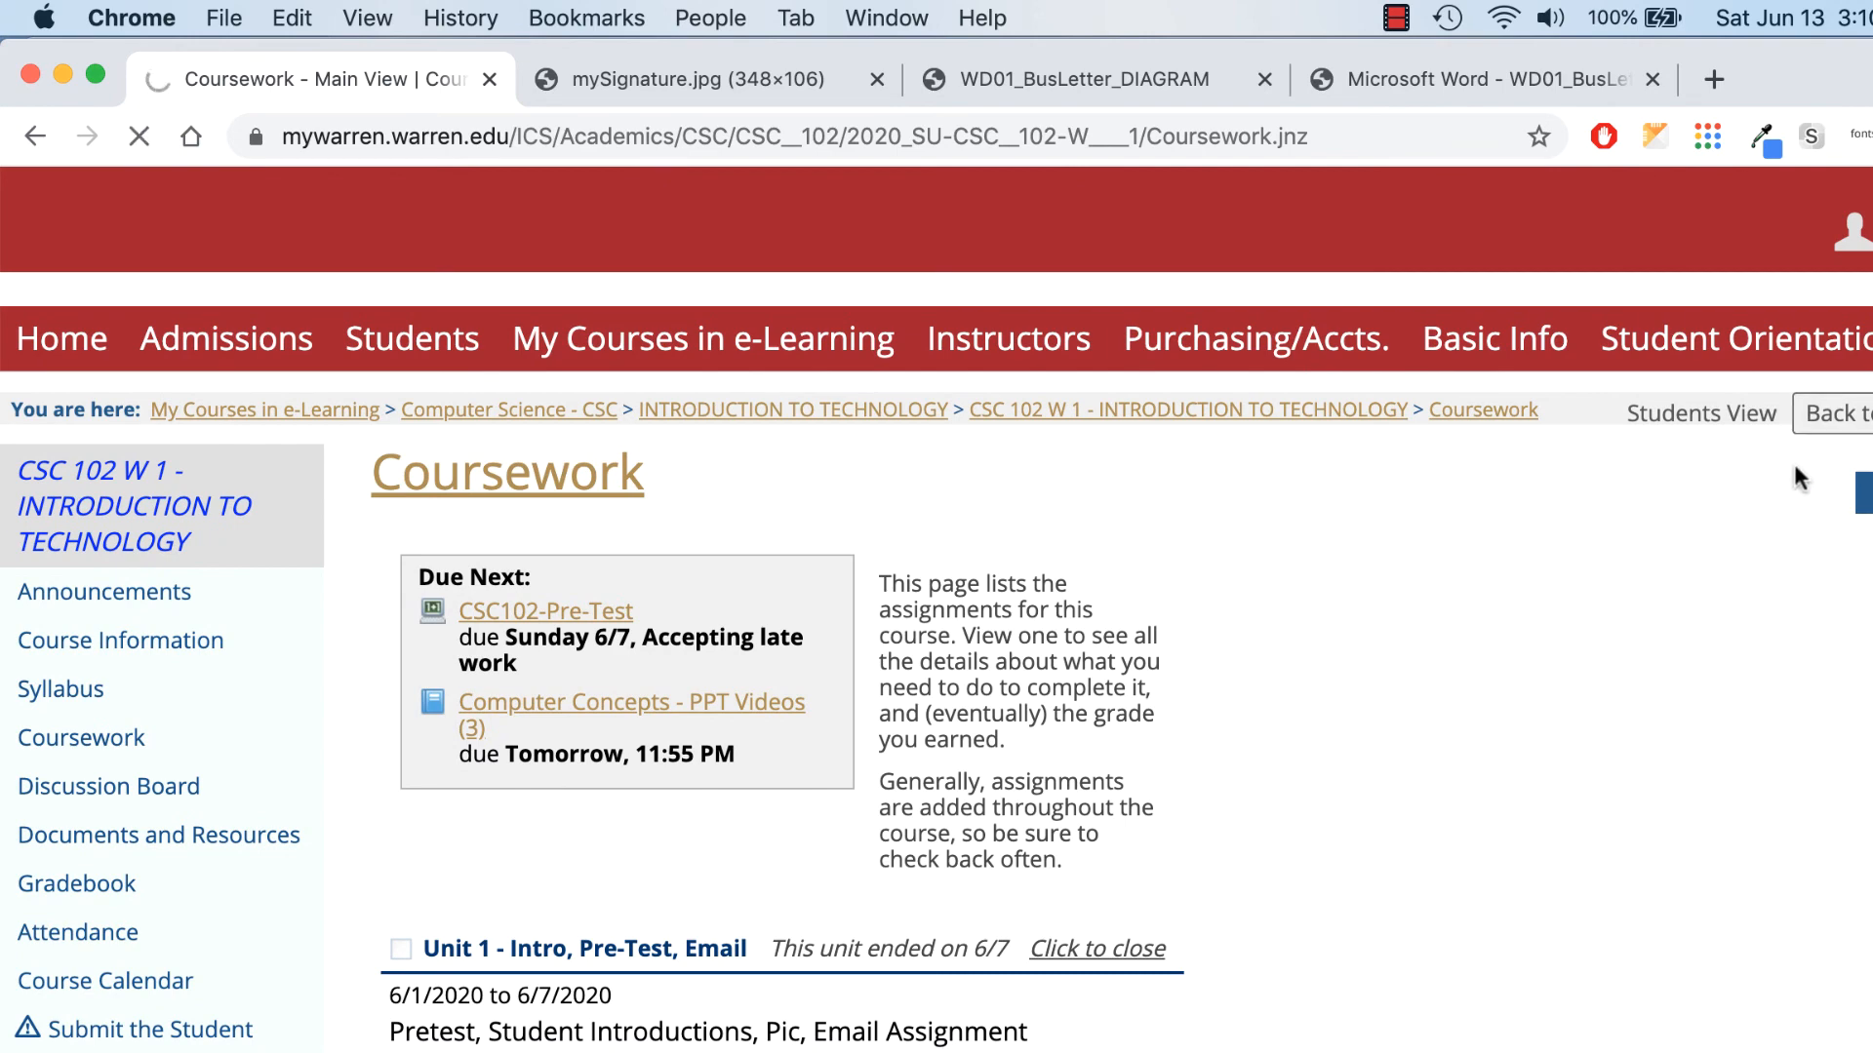
scroll(1299, 623, "down", 15)
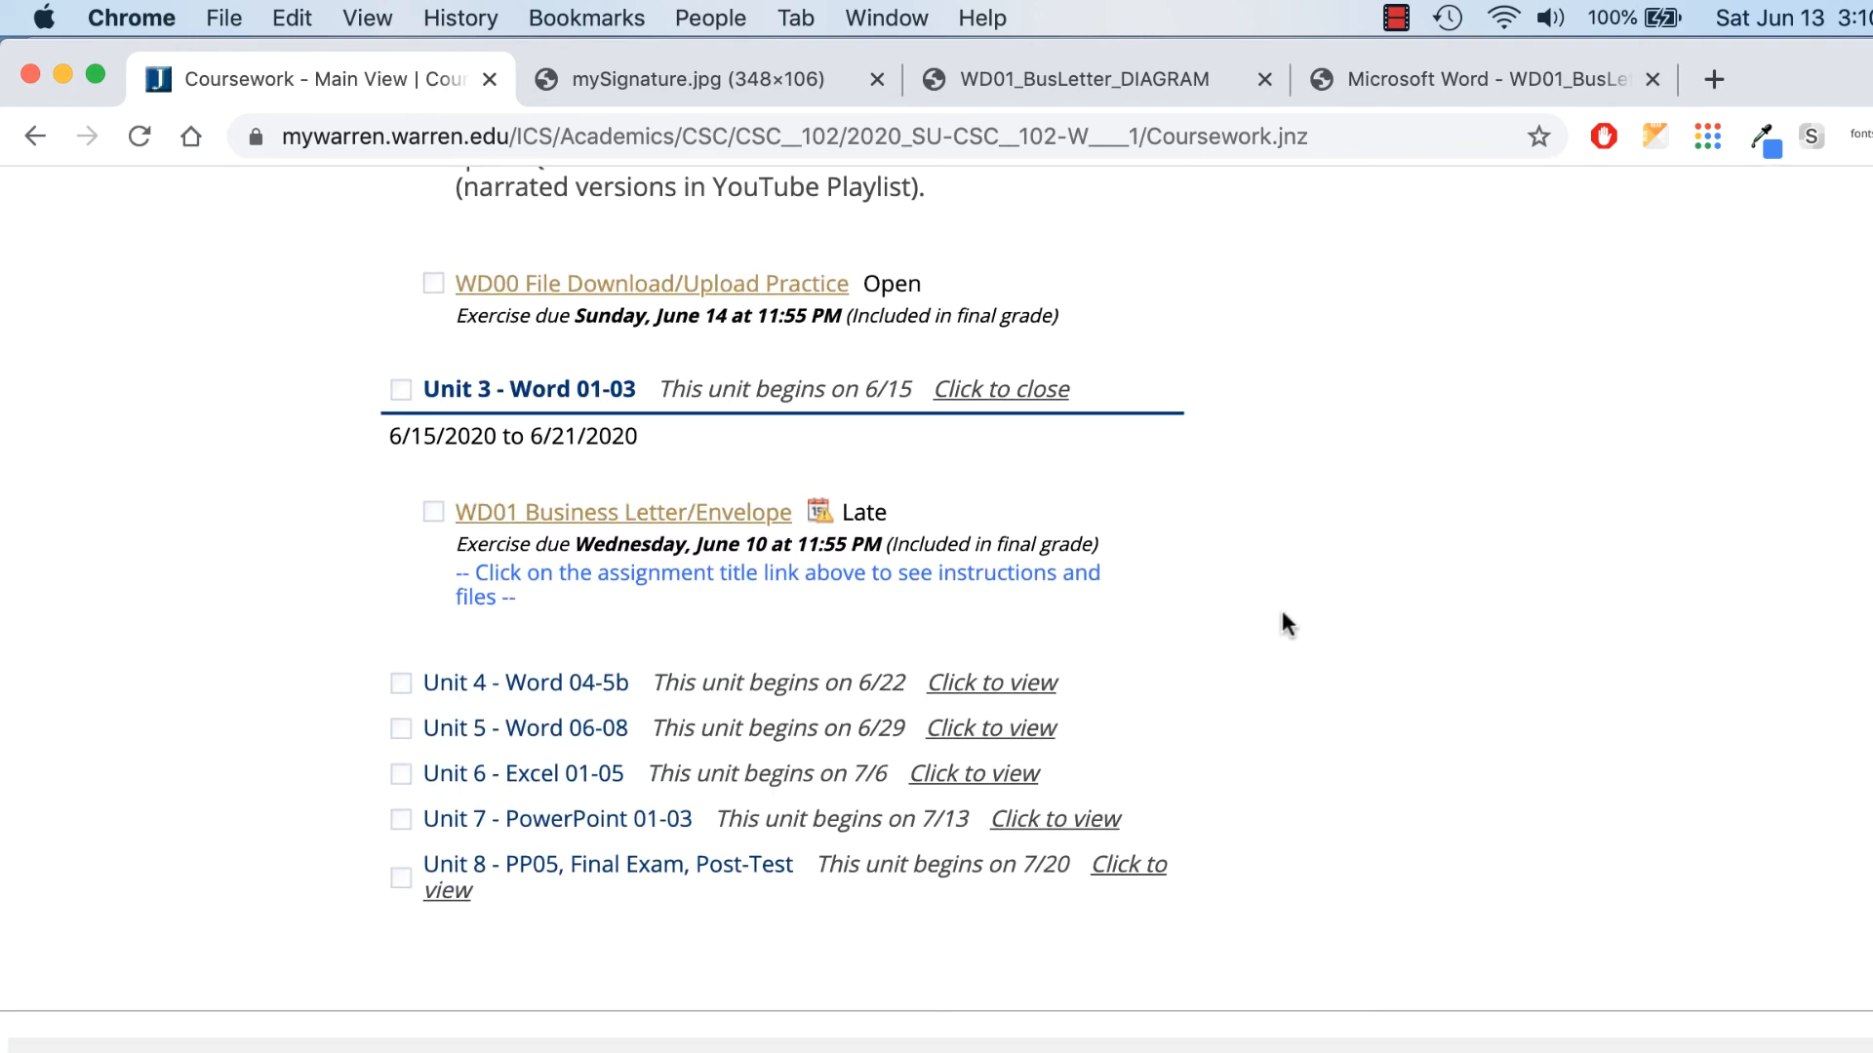
left_click(712, 514)
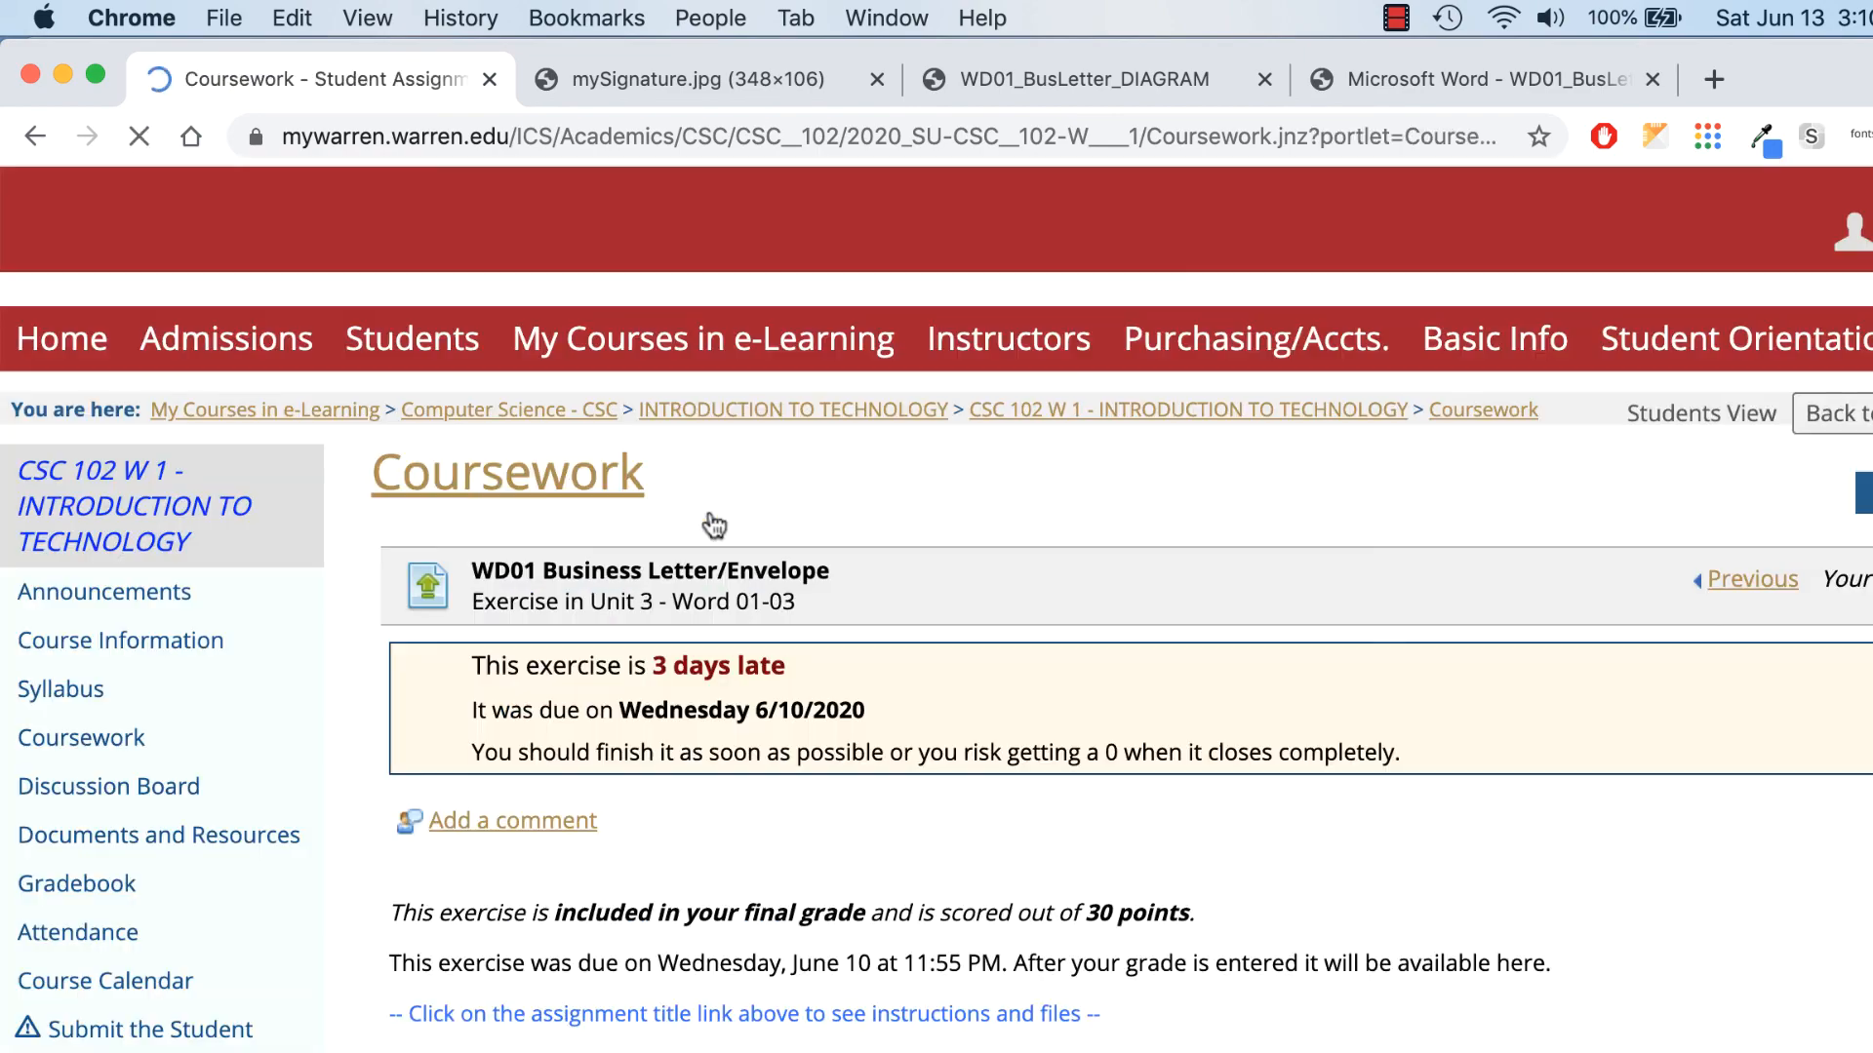
Upload the finished WD01 business letter .docx from Documents > CSC102W1SD > Word to the exercise, without a label or description
scroll(713, 524, "down", 10)
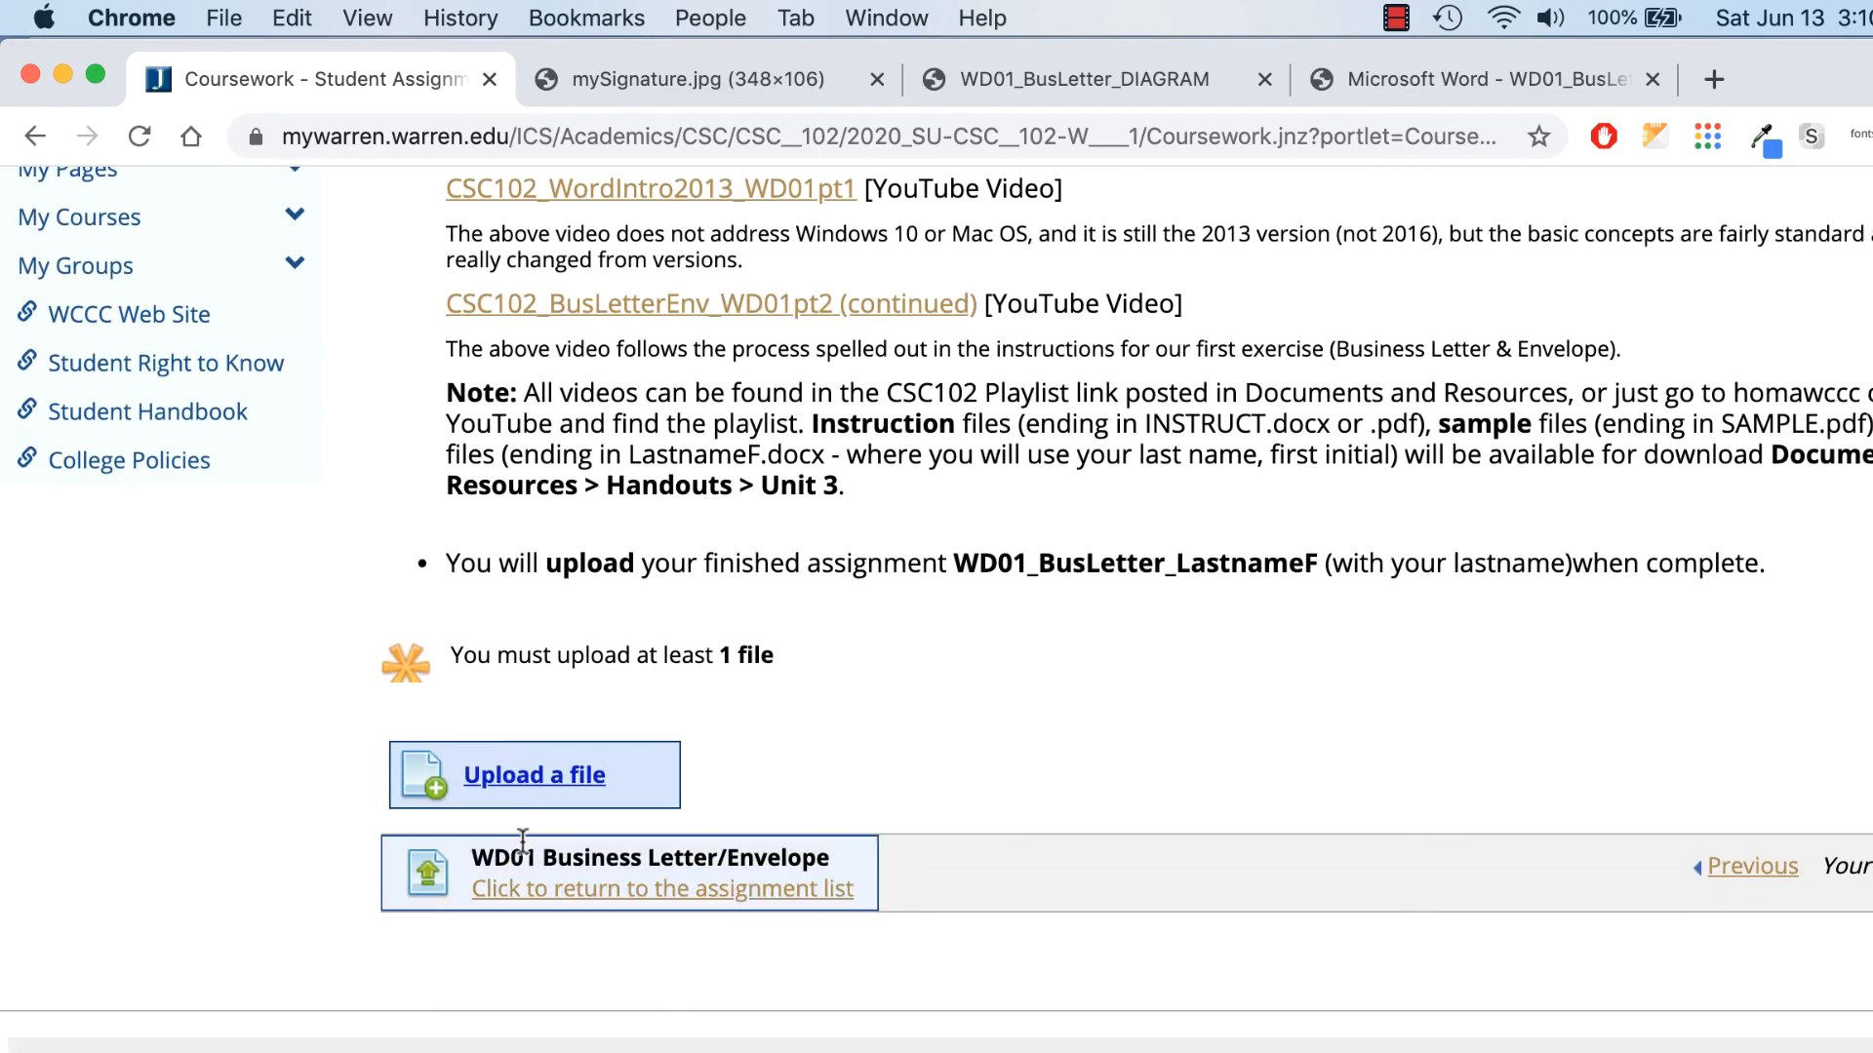
left_click(531, 776)
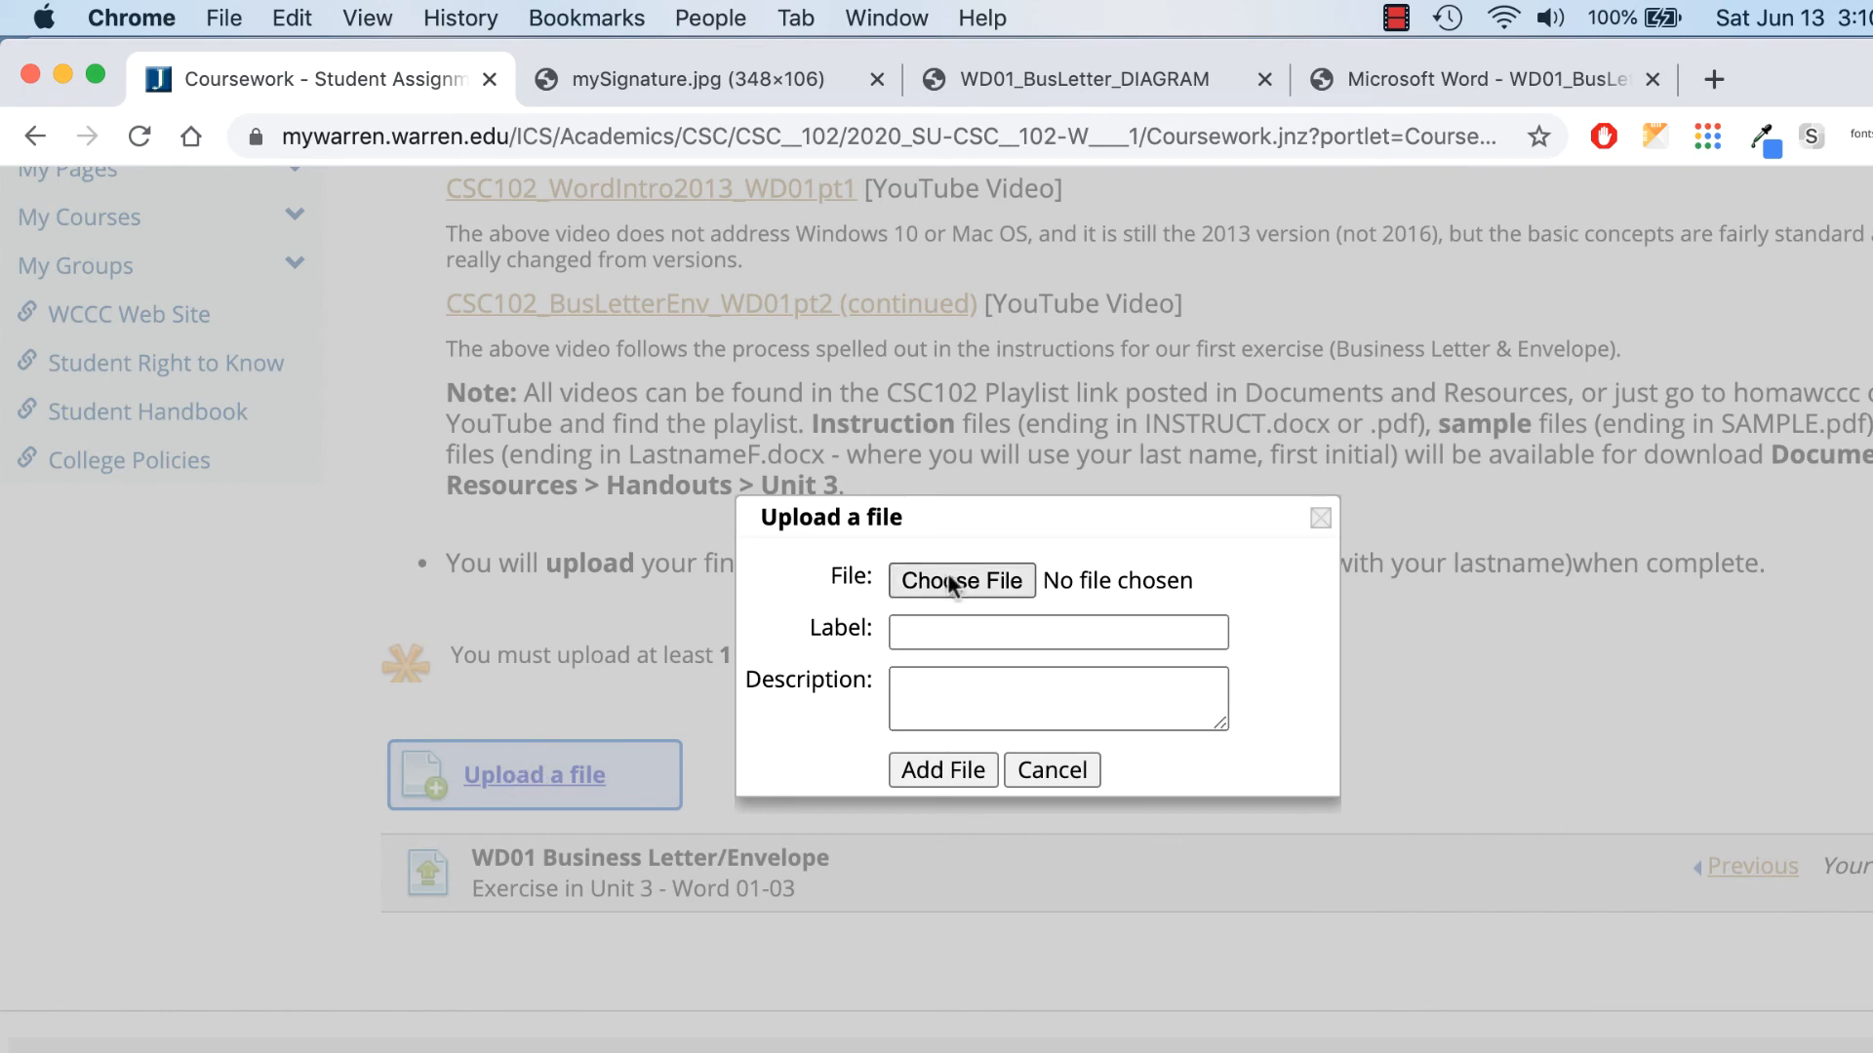
left_click(975, 582)
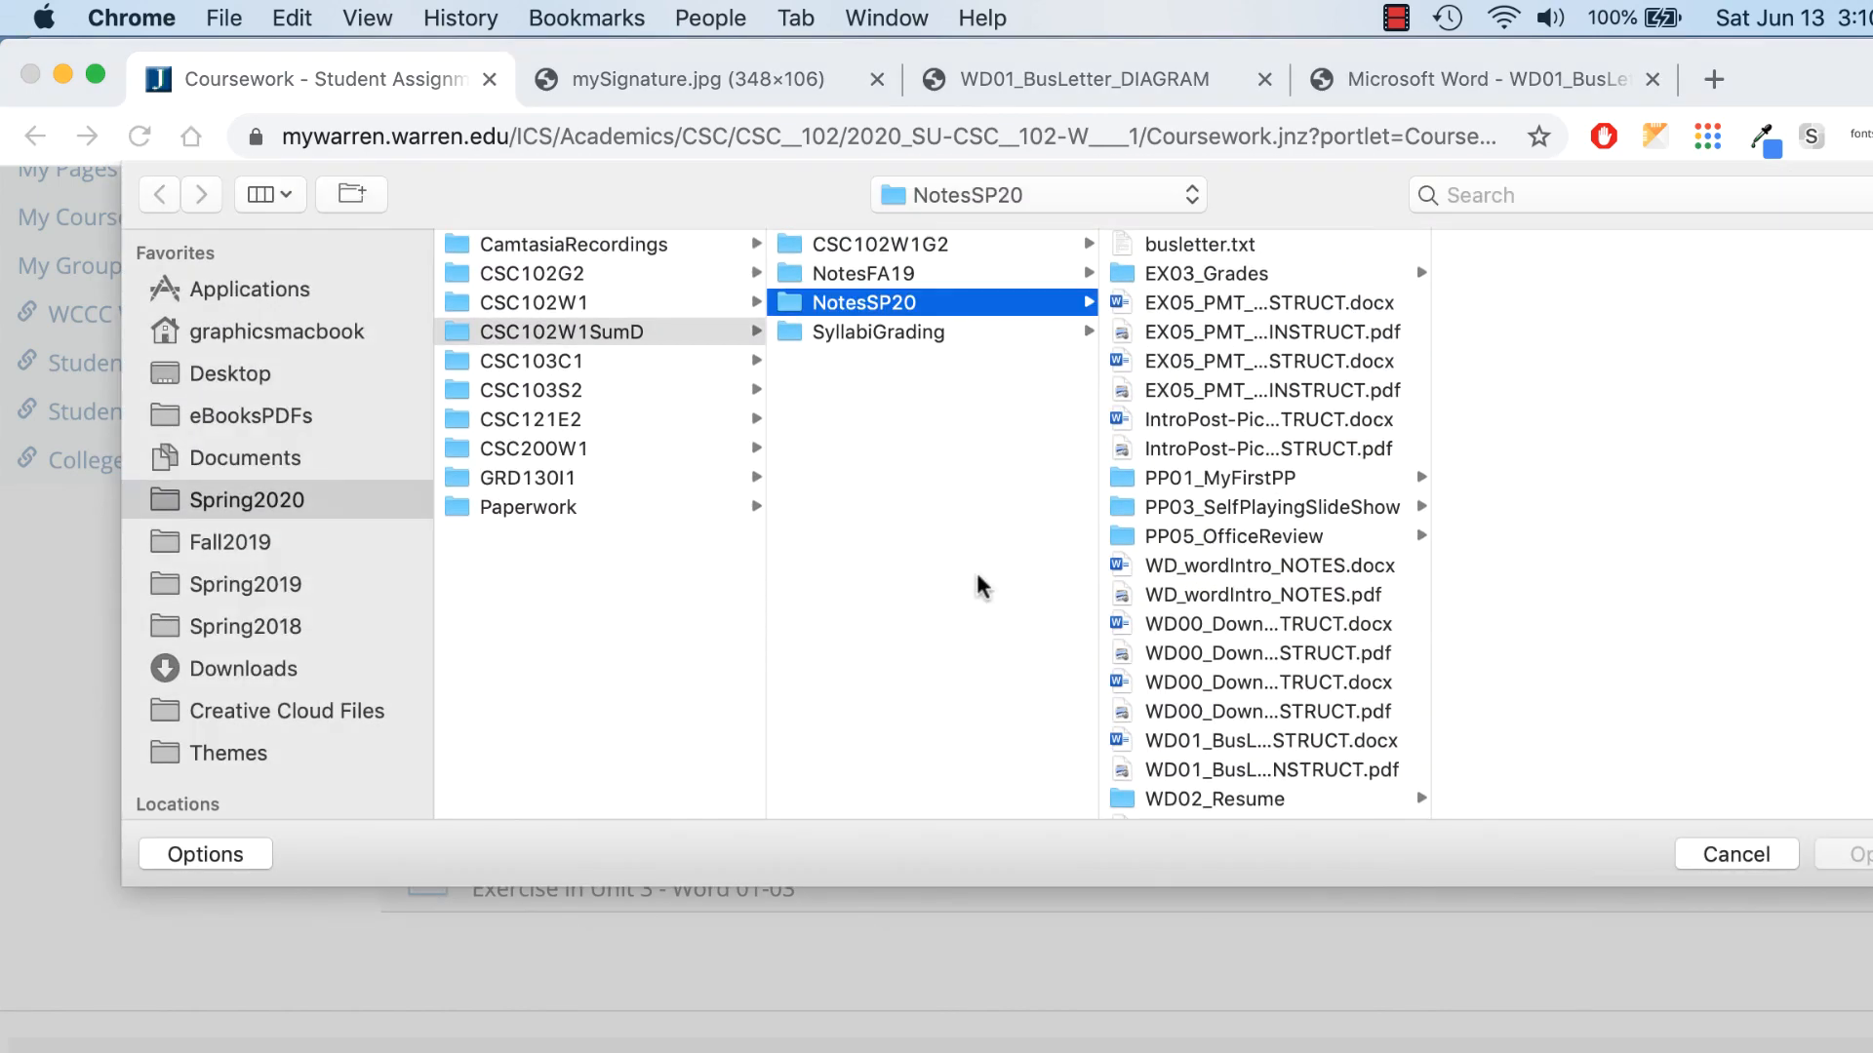
left_click(369, 459)
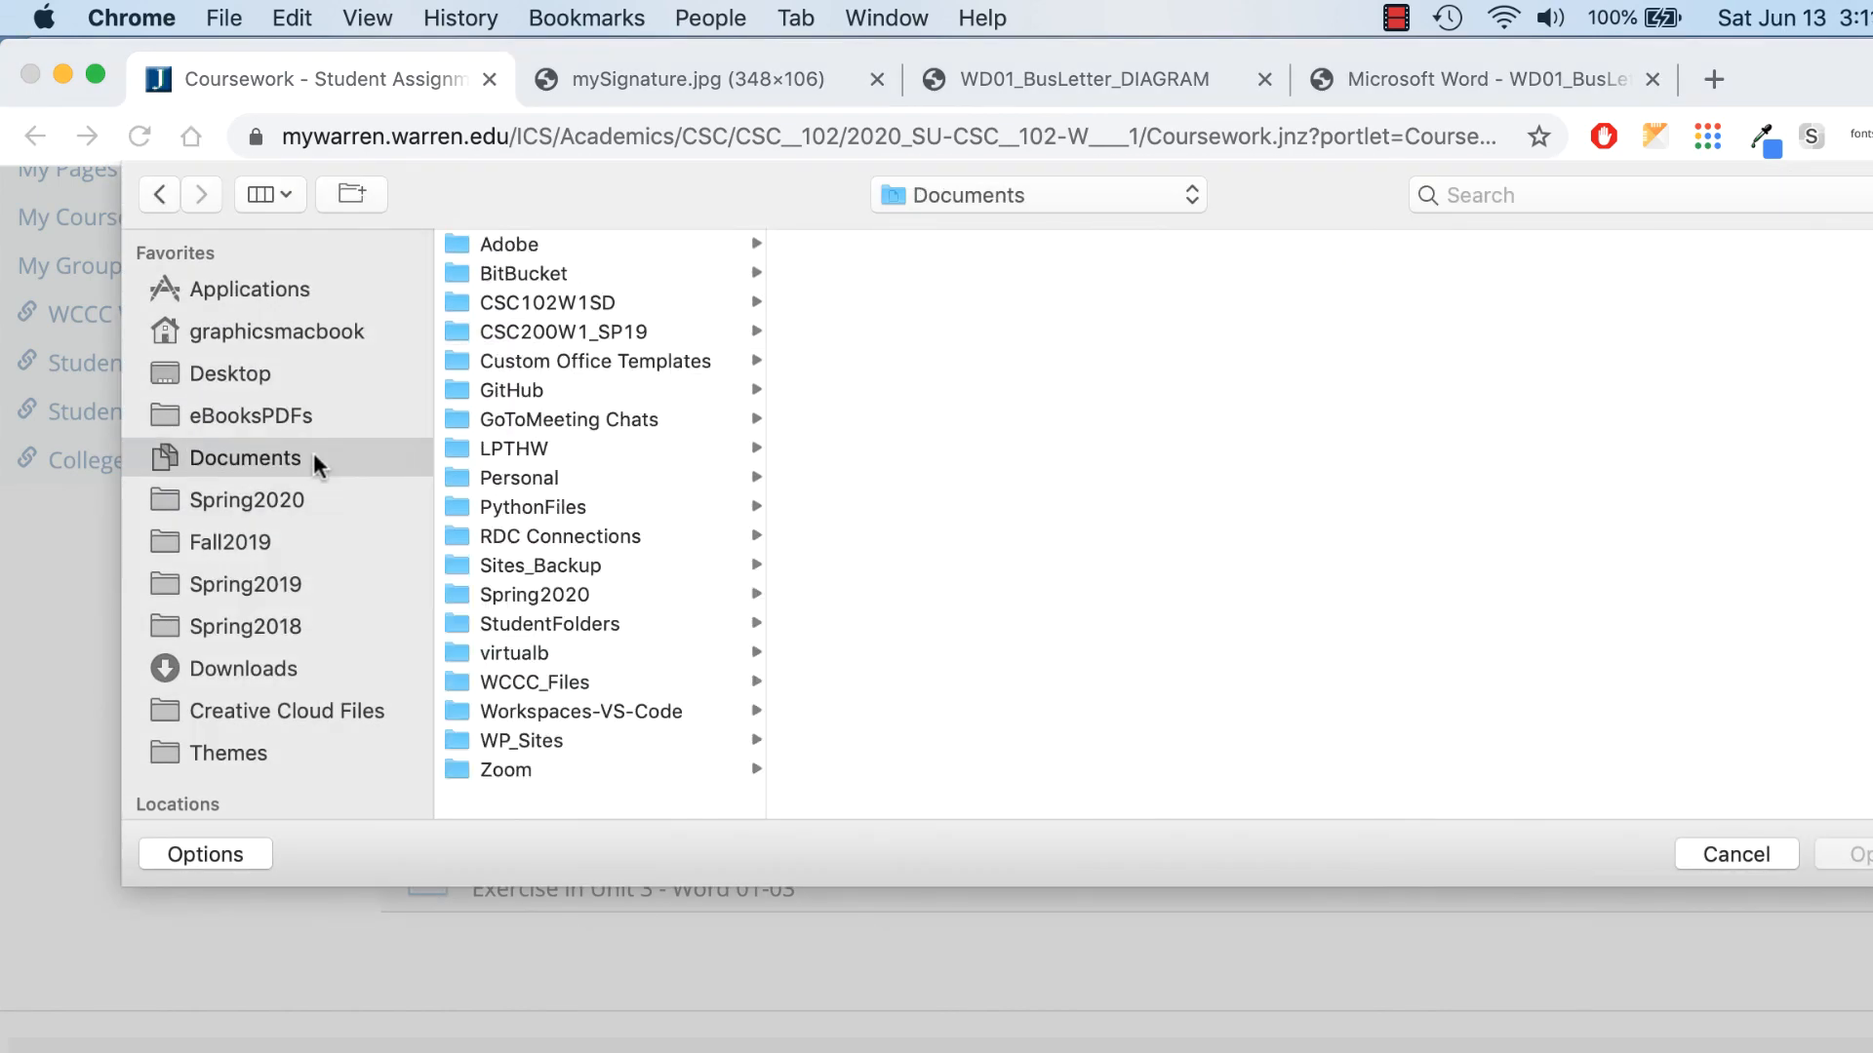
left_click(577, 302)
left_click(824, 420)
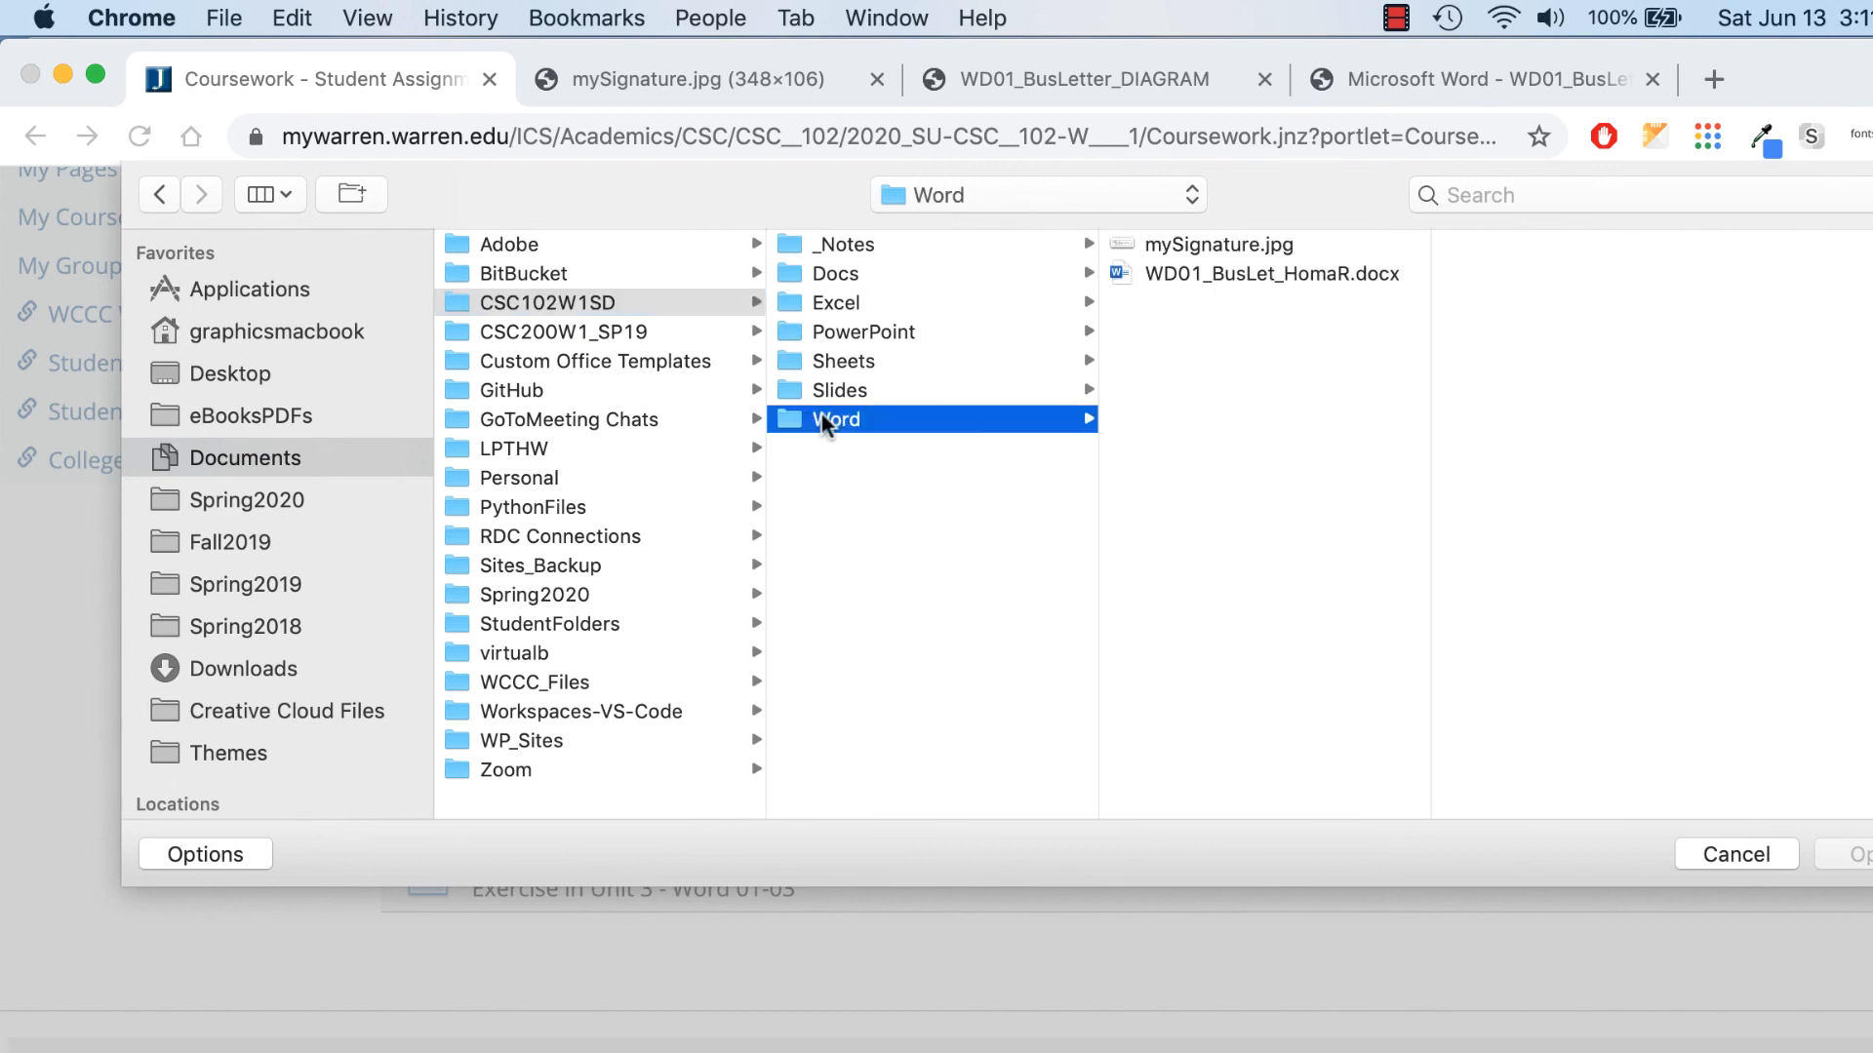
left_click(1313, 277)
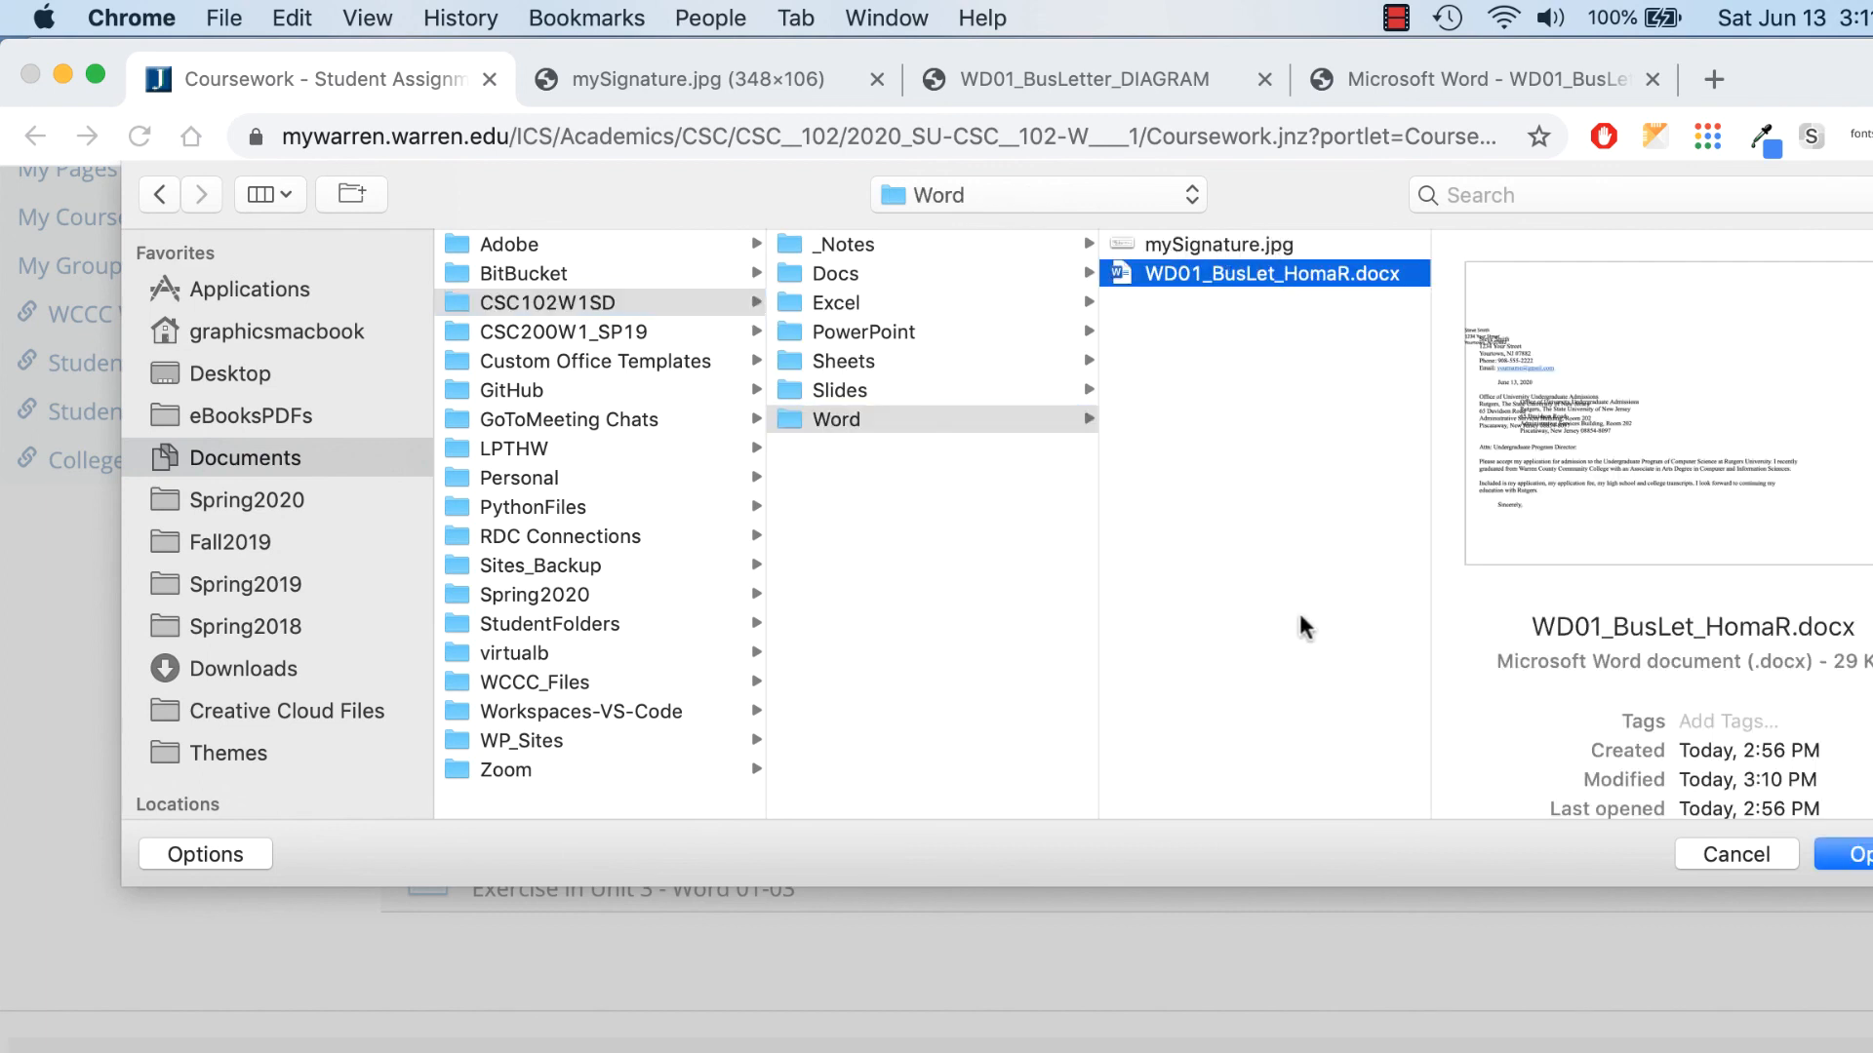
left_click(1849, 855)
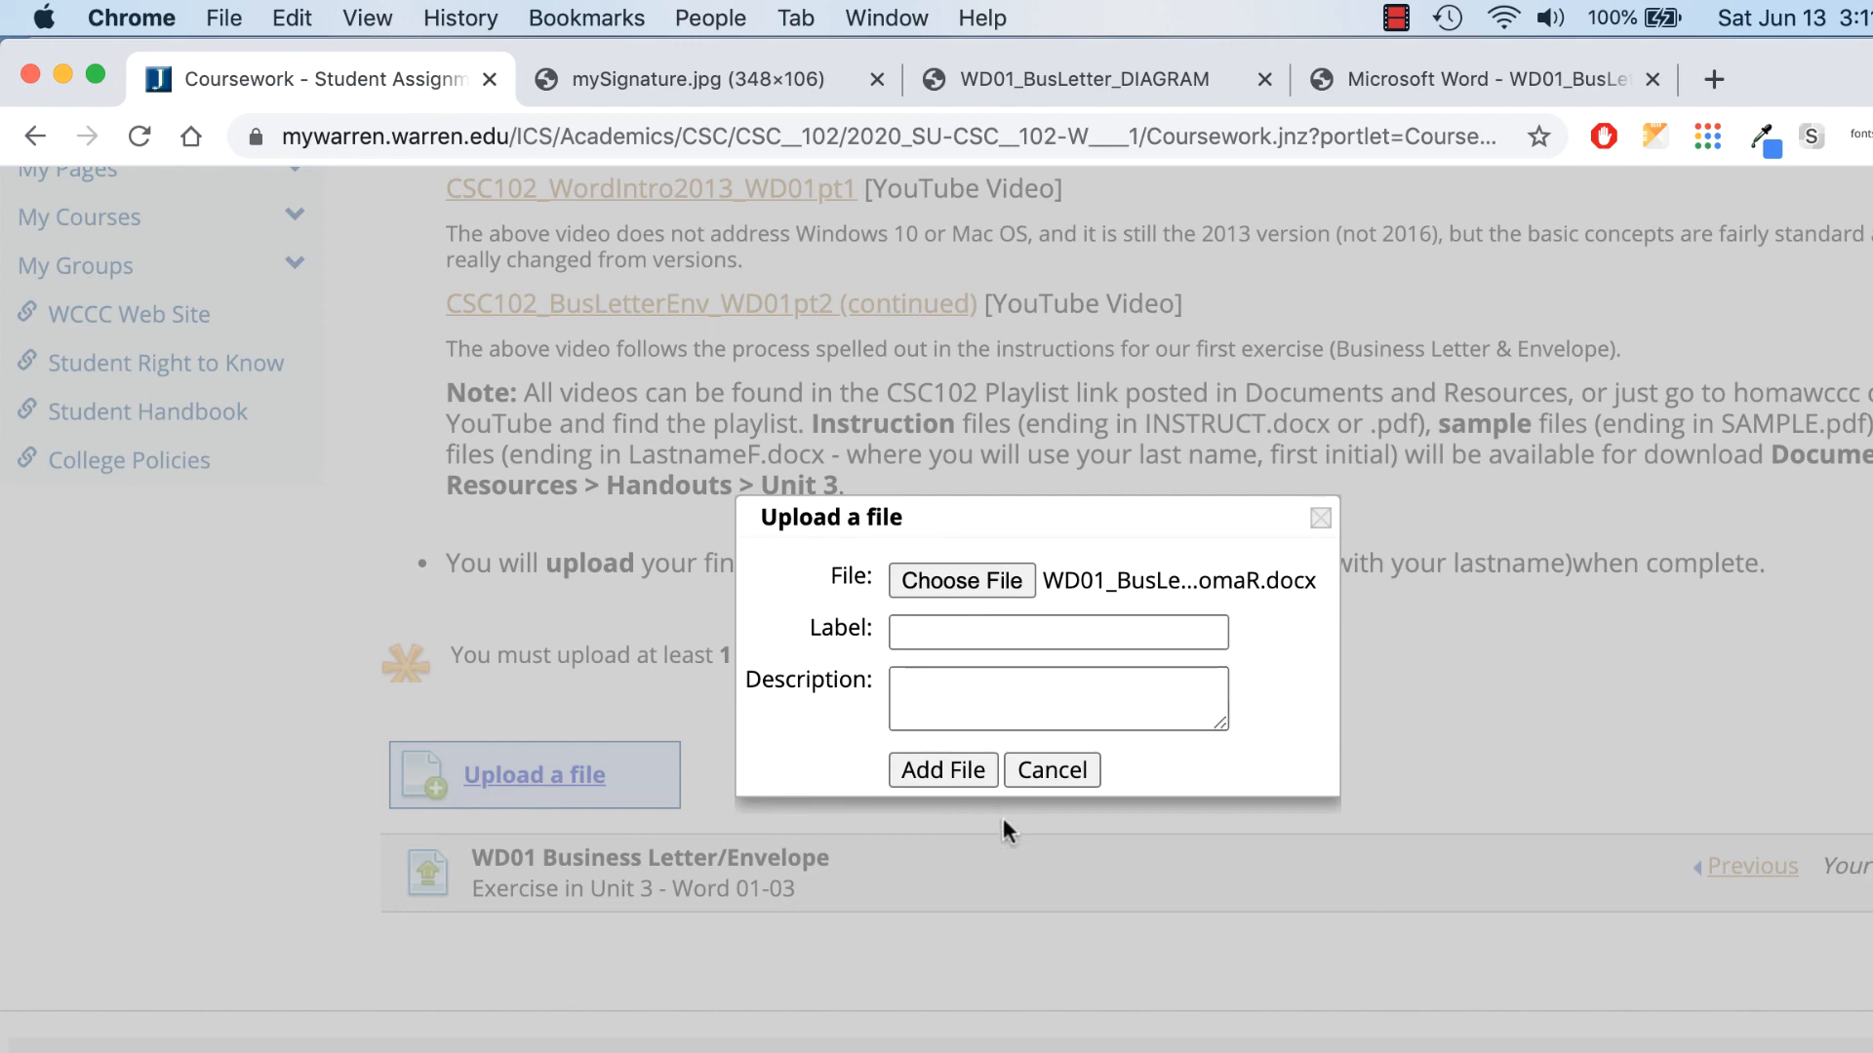
left_click(966, 771)
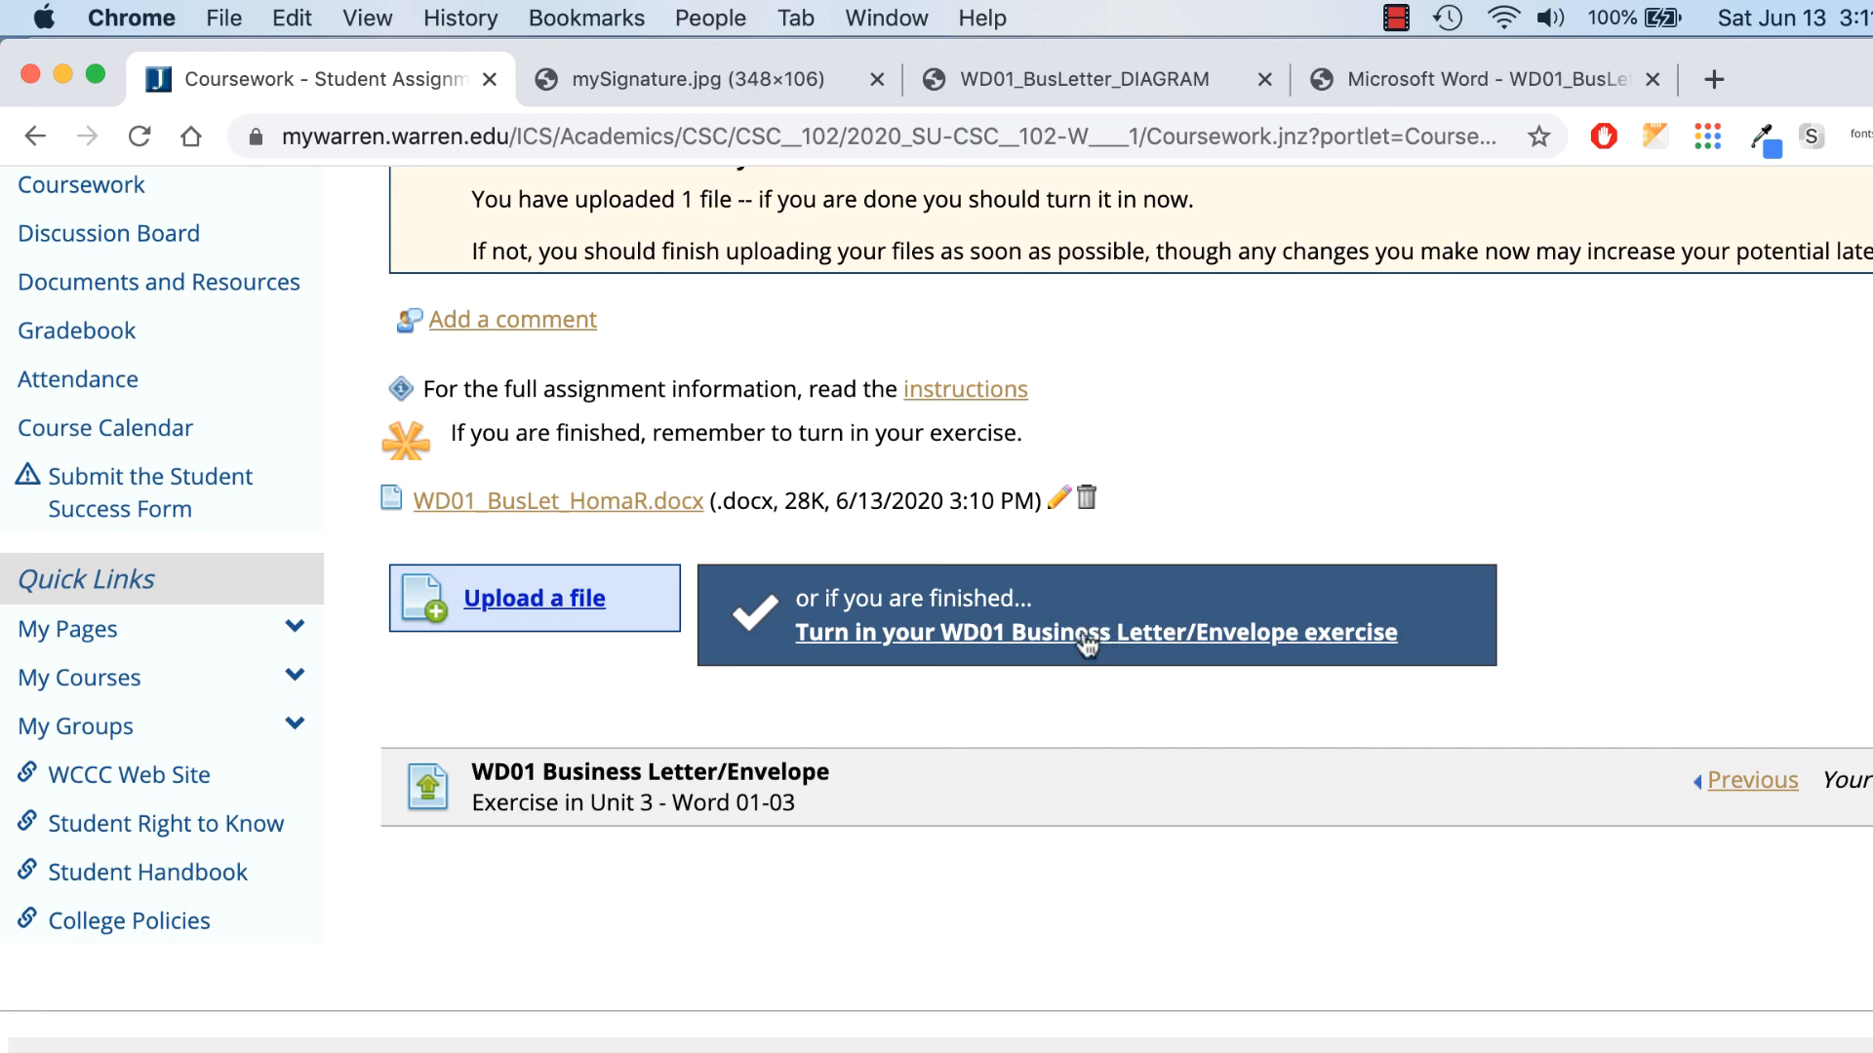
Turn in the WD01 Business Letter/Envelope exercise with its uploaded file
scroll(1087, 644, "up", 3)
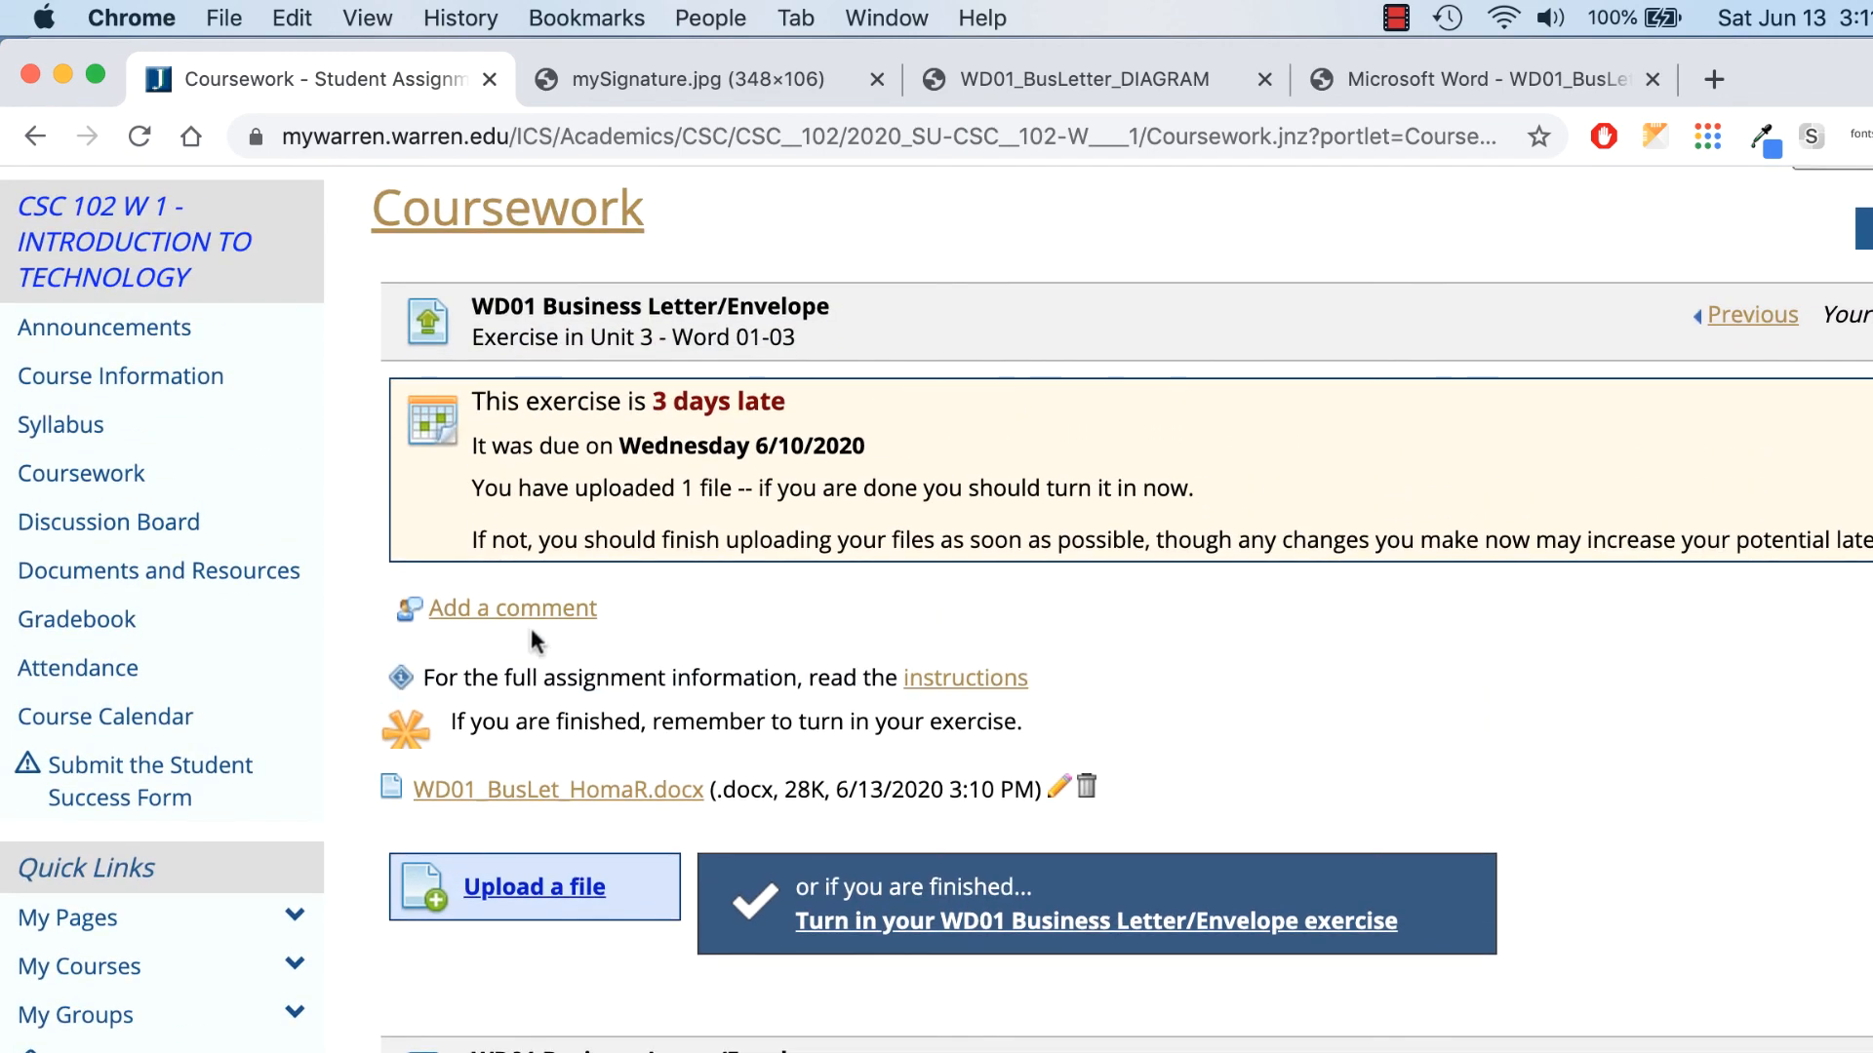
scroll(1268, 610, "down", 3)
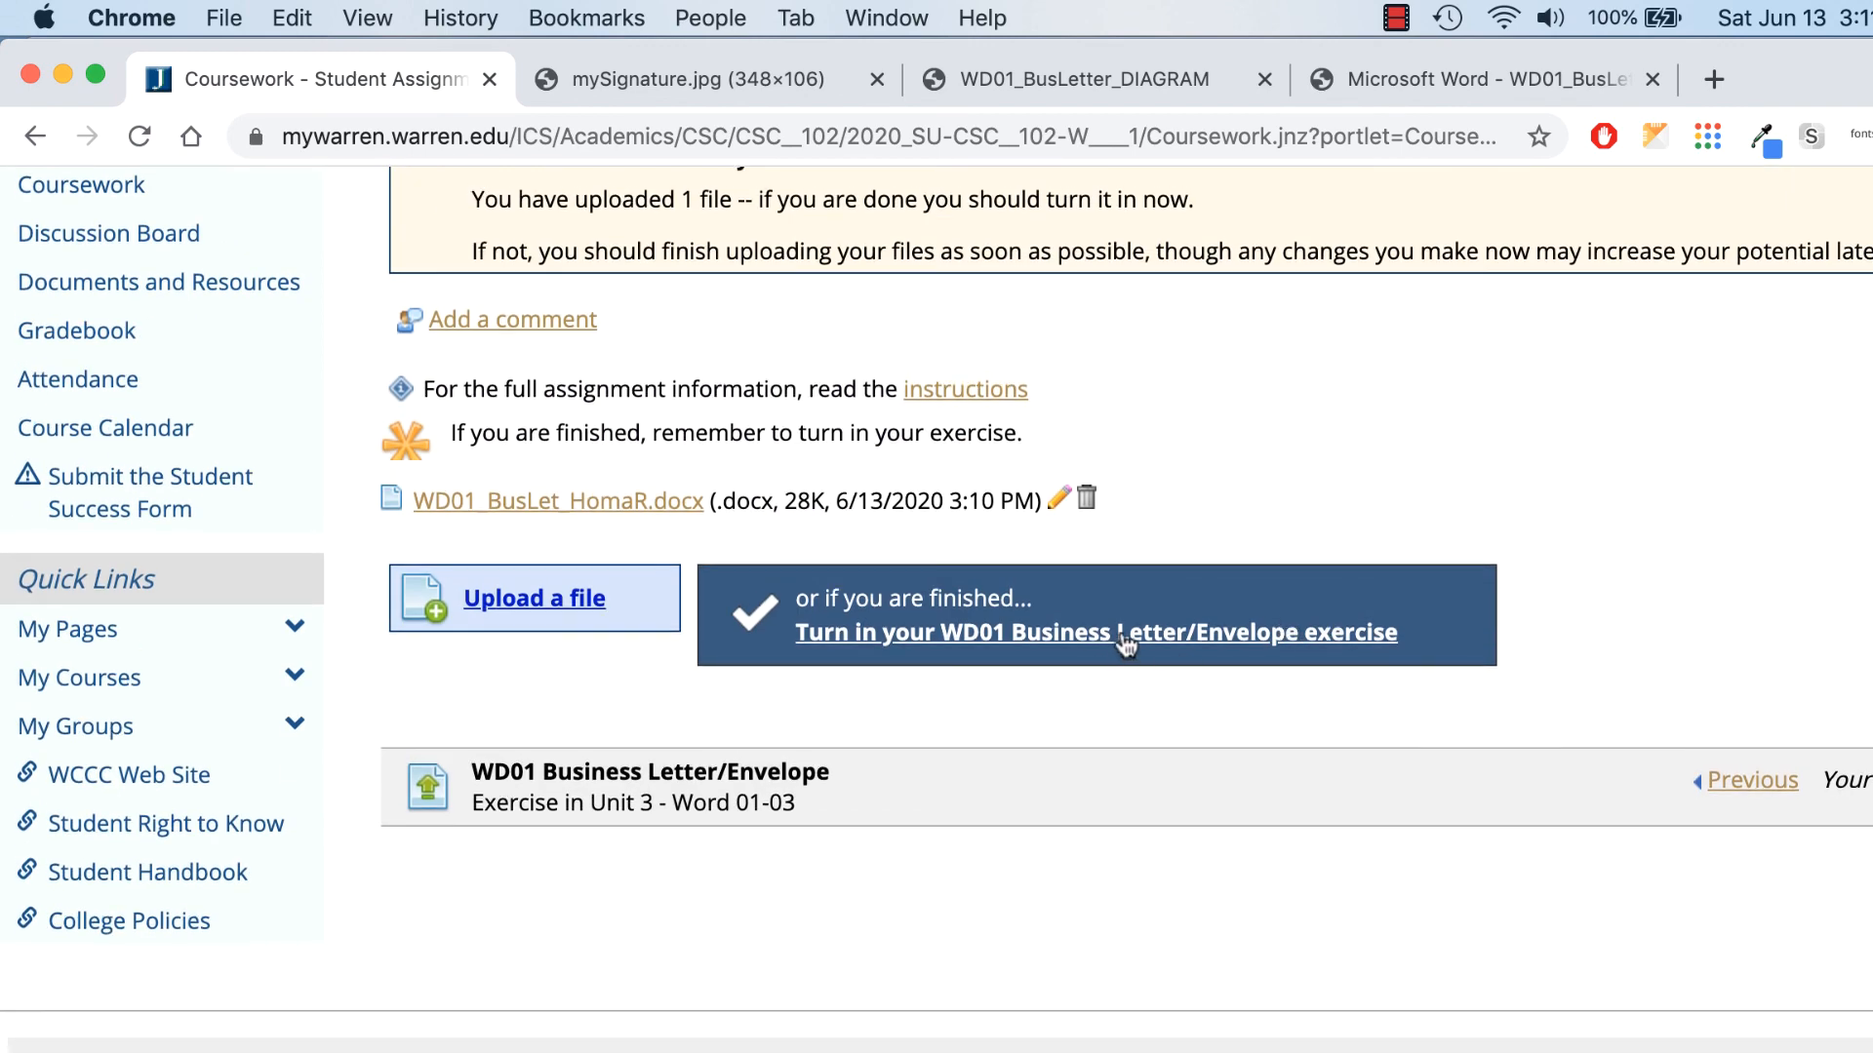
left_click(1121, 632)
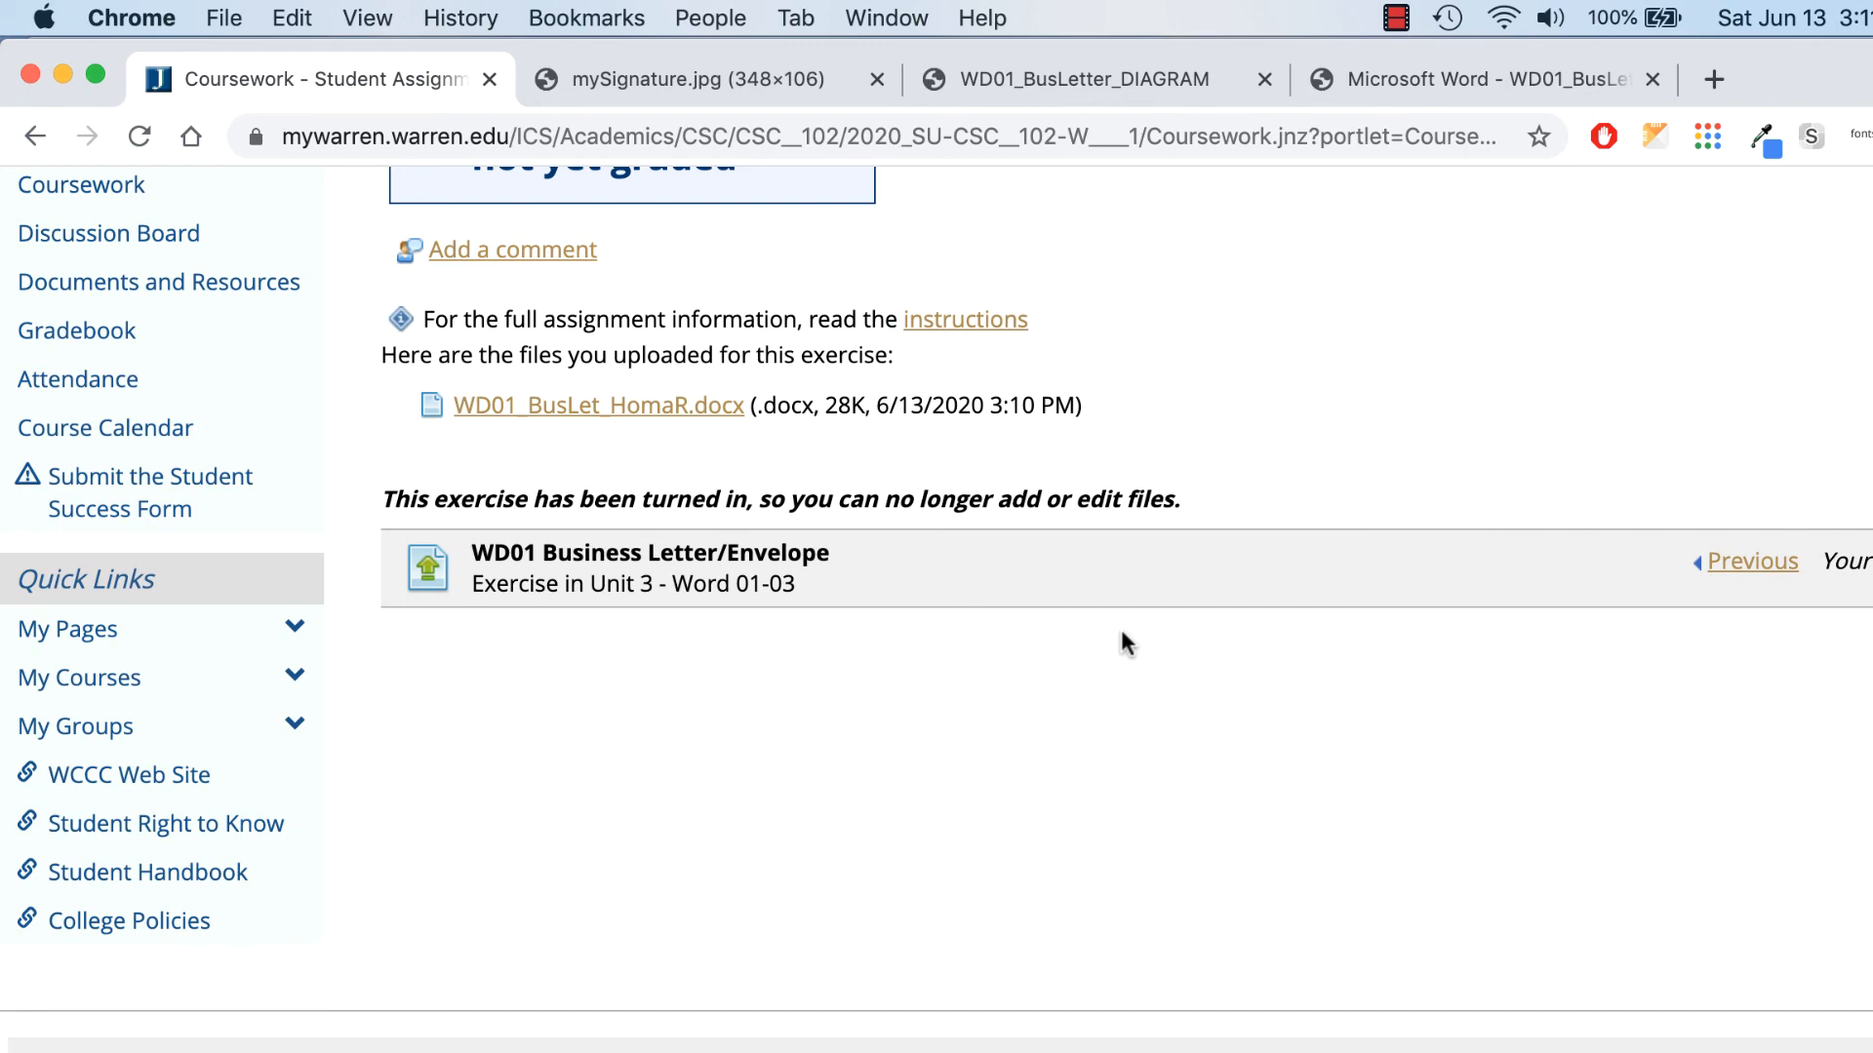
Skim the WD01_BusLetter_INSTRUCT exercise instructions and close that PDF
left_click(1404, 78)
scroll(1132, 611, "down", 10)
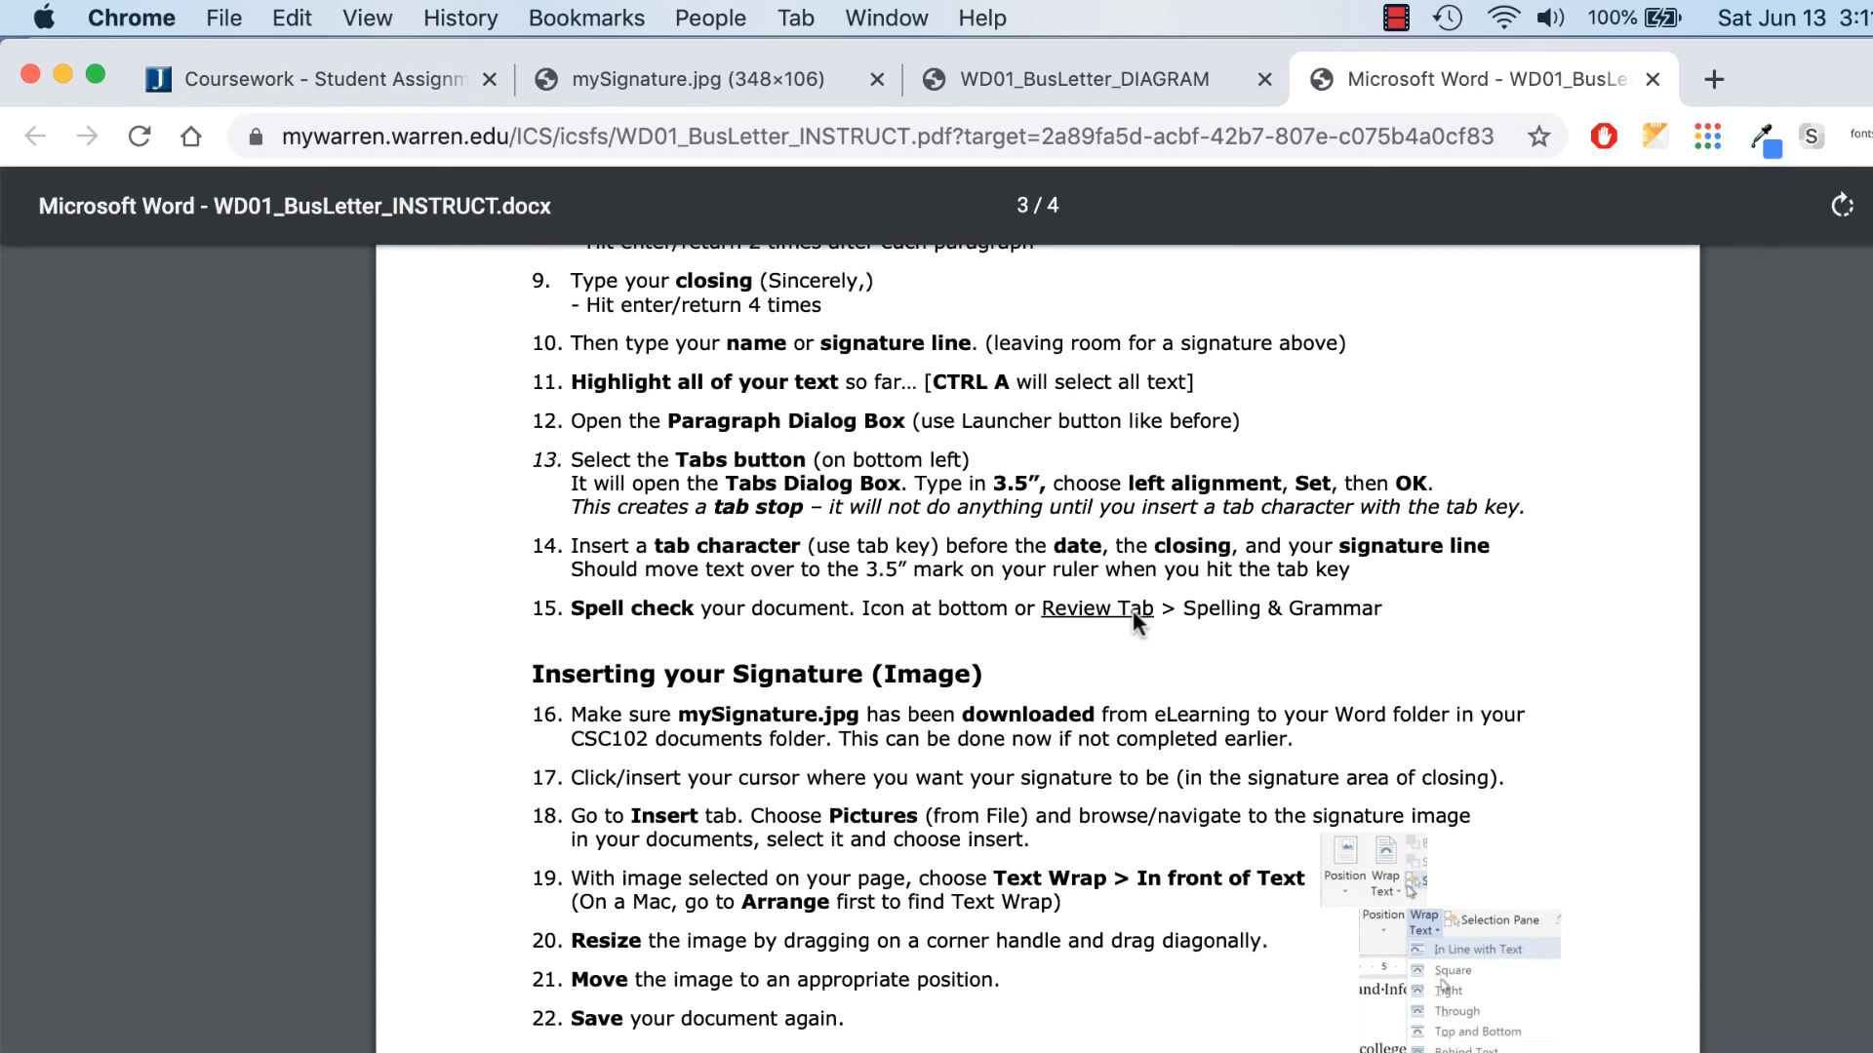
scroll(1132, 610, "down", 5)
scroll(1133, 612, "up", 15)
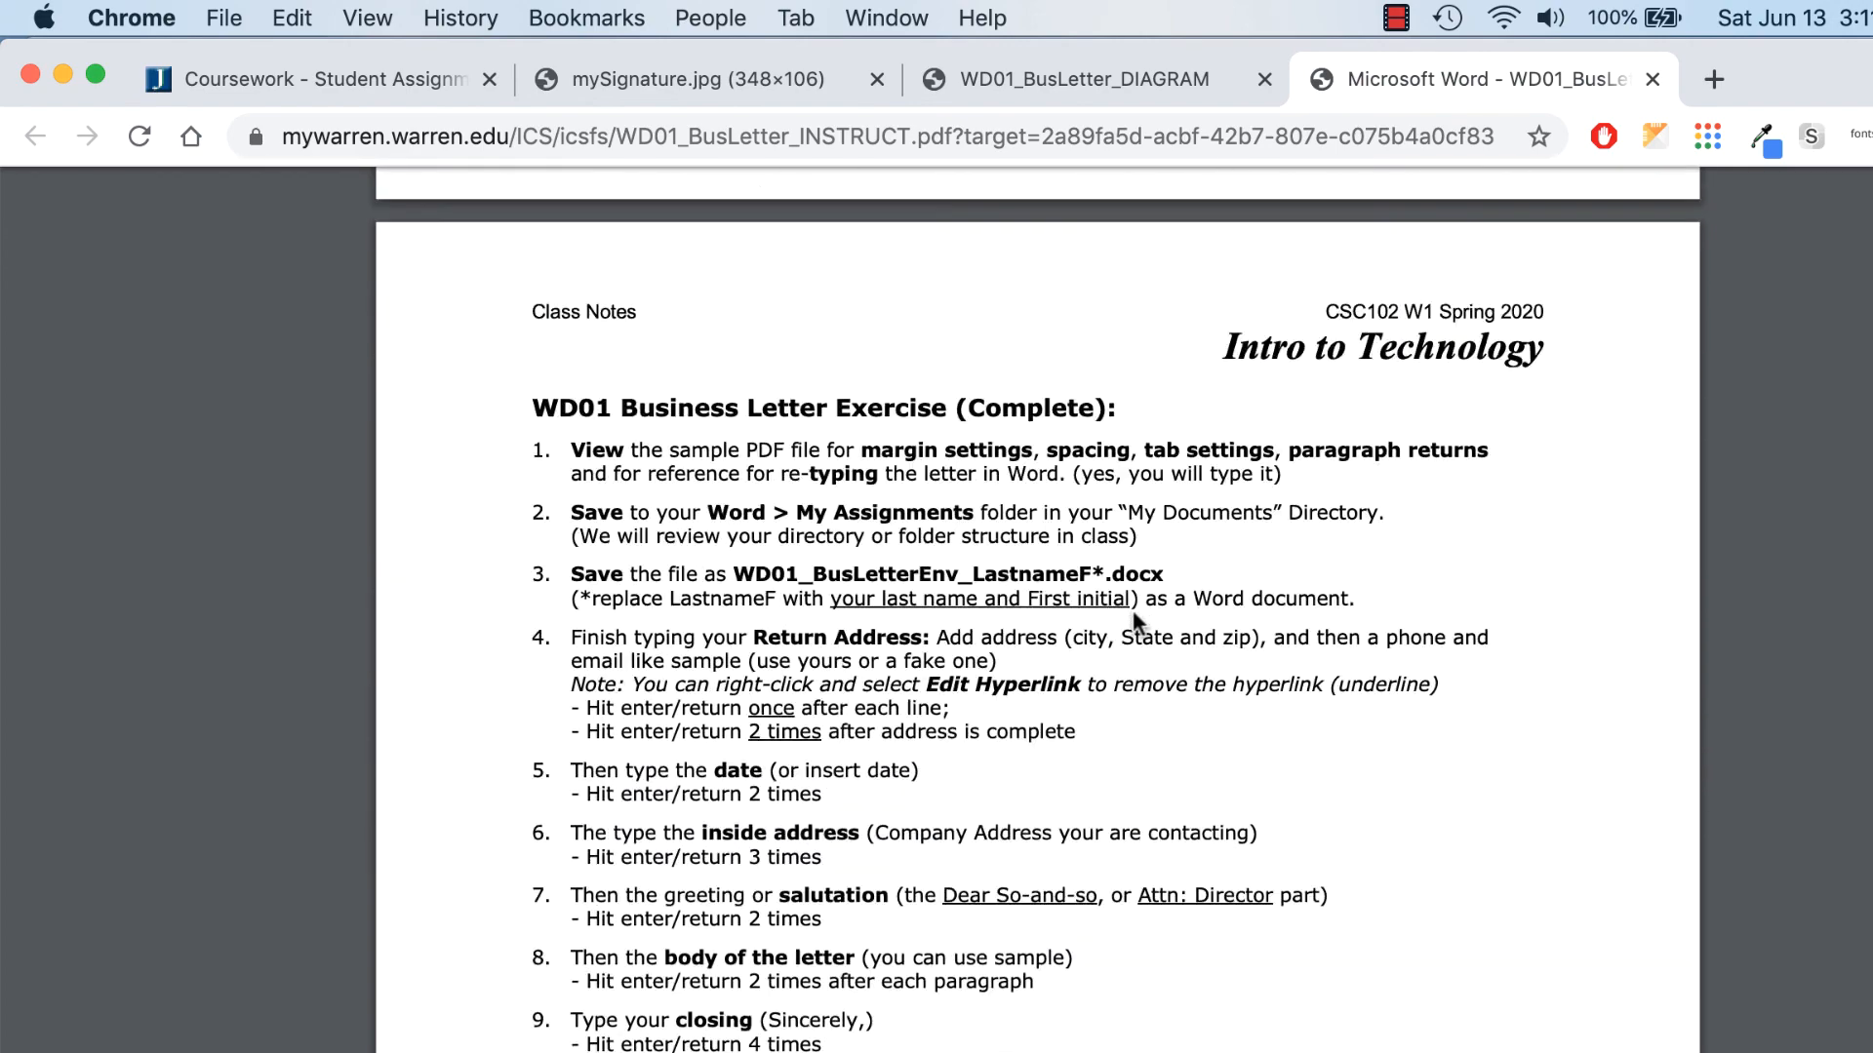
scroll(1145, 548, "down", 5)
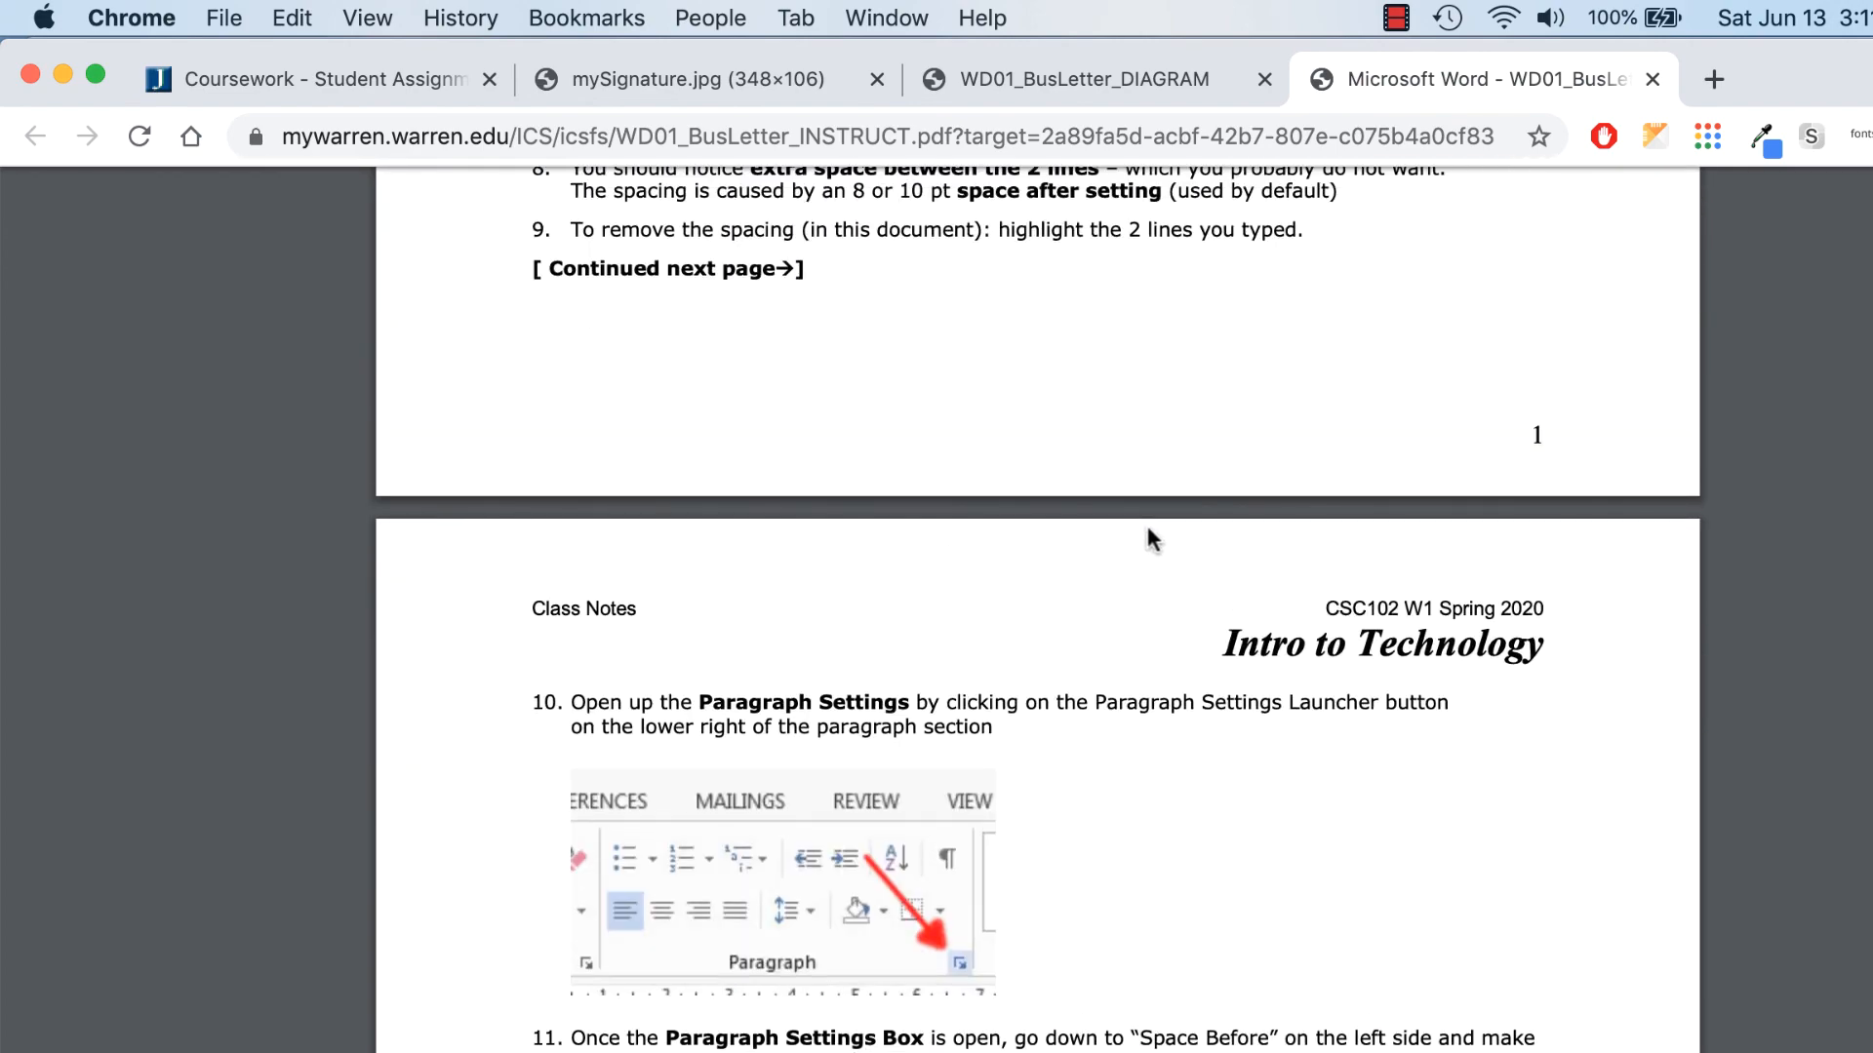
left_click(1652, 79)
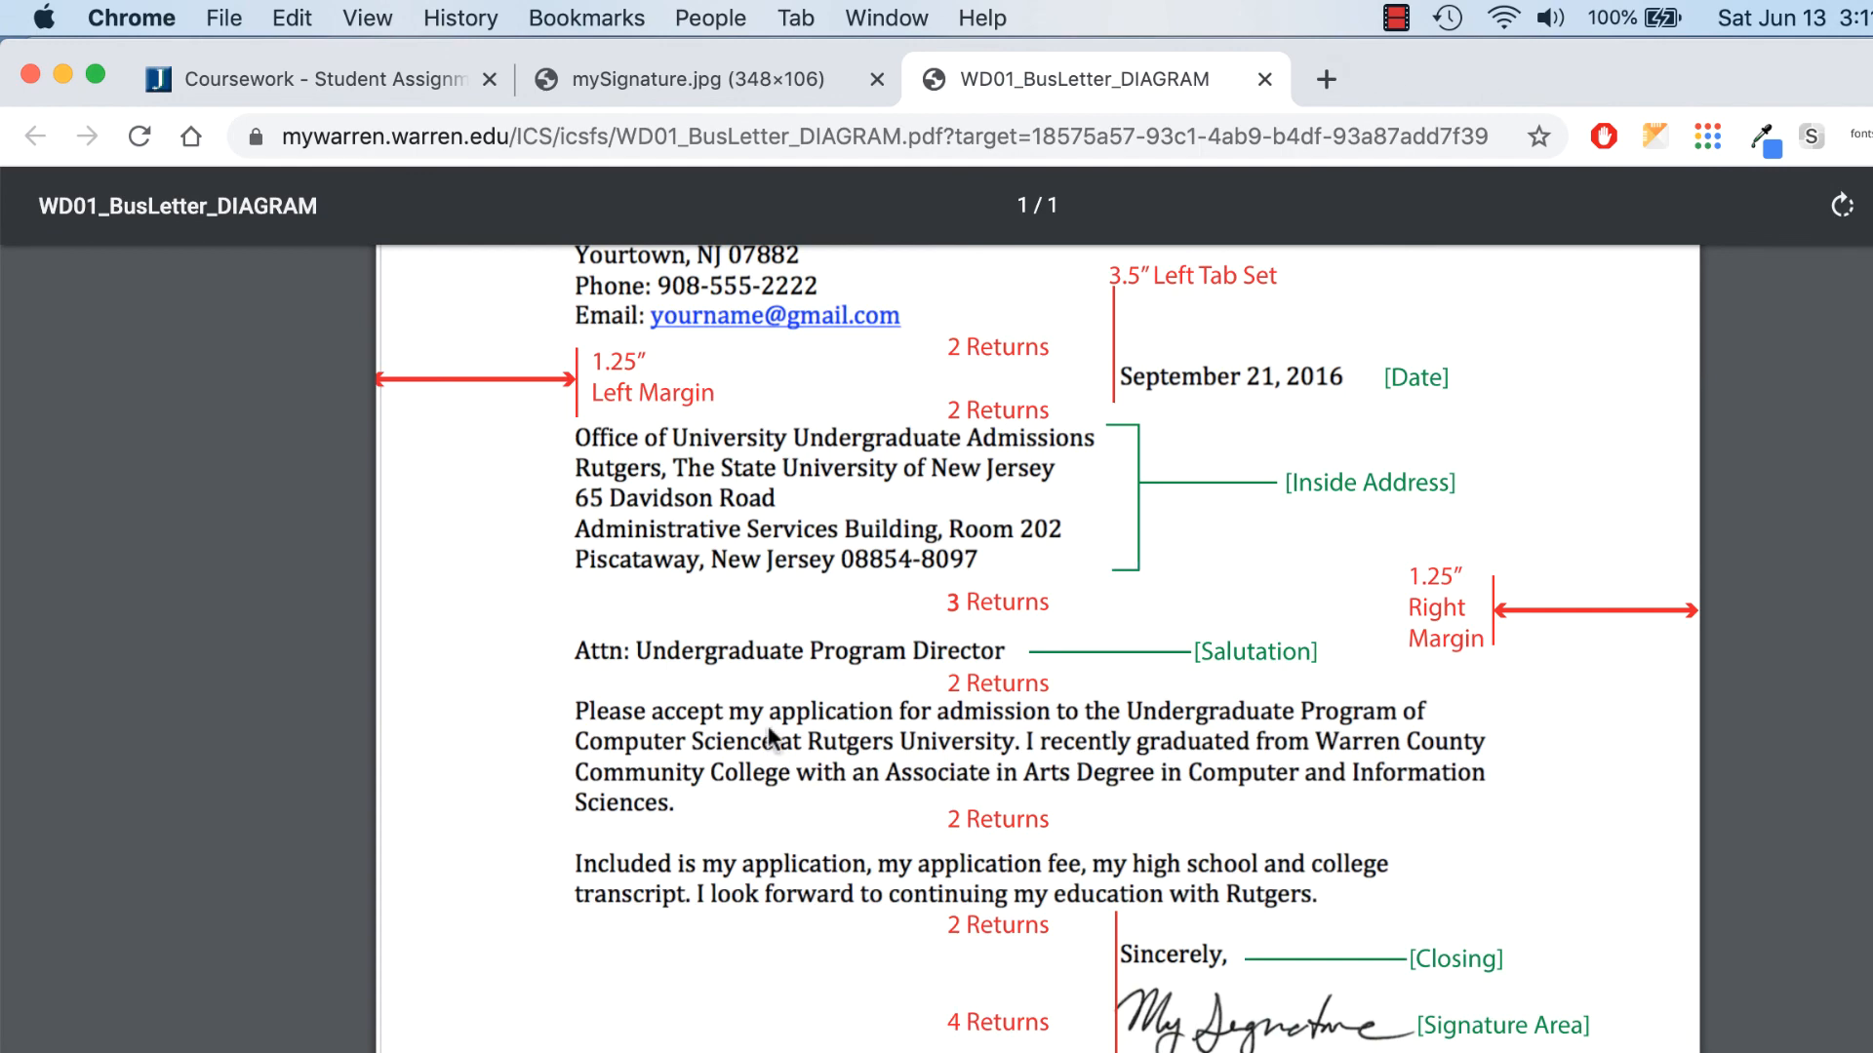
Glance over the WD01_BusLetter_DIAGRAM sample, close it and the mySignature.jpg image, and return to the turned-in exercise page
scroll(517, 704, "down", 2)
scroll(517, 704, "up", 5)
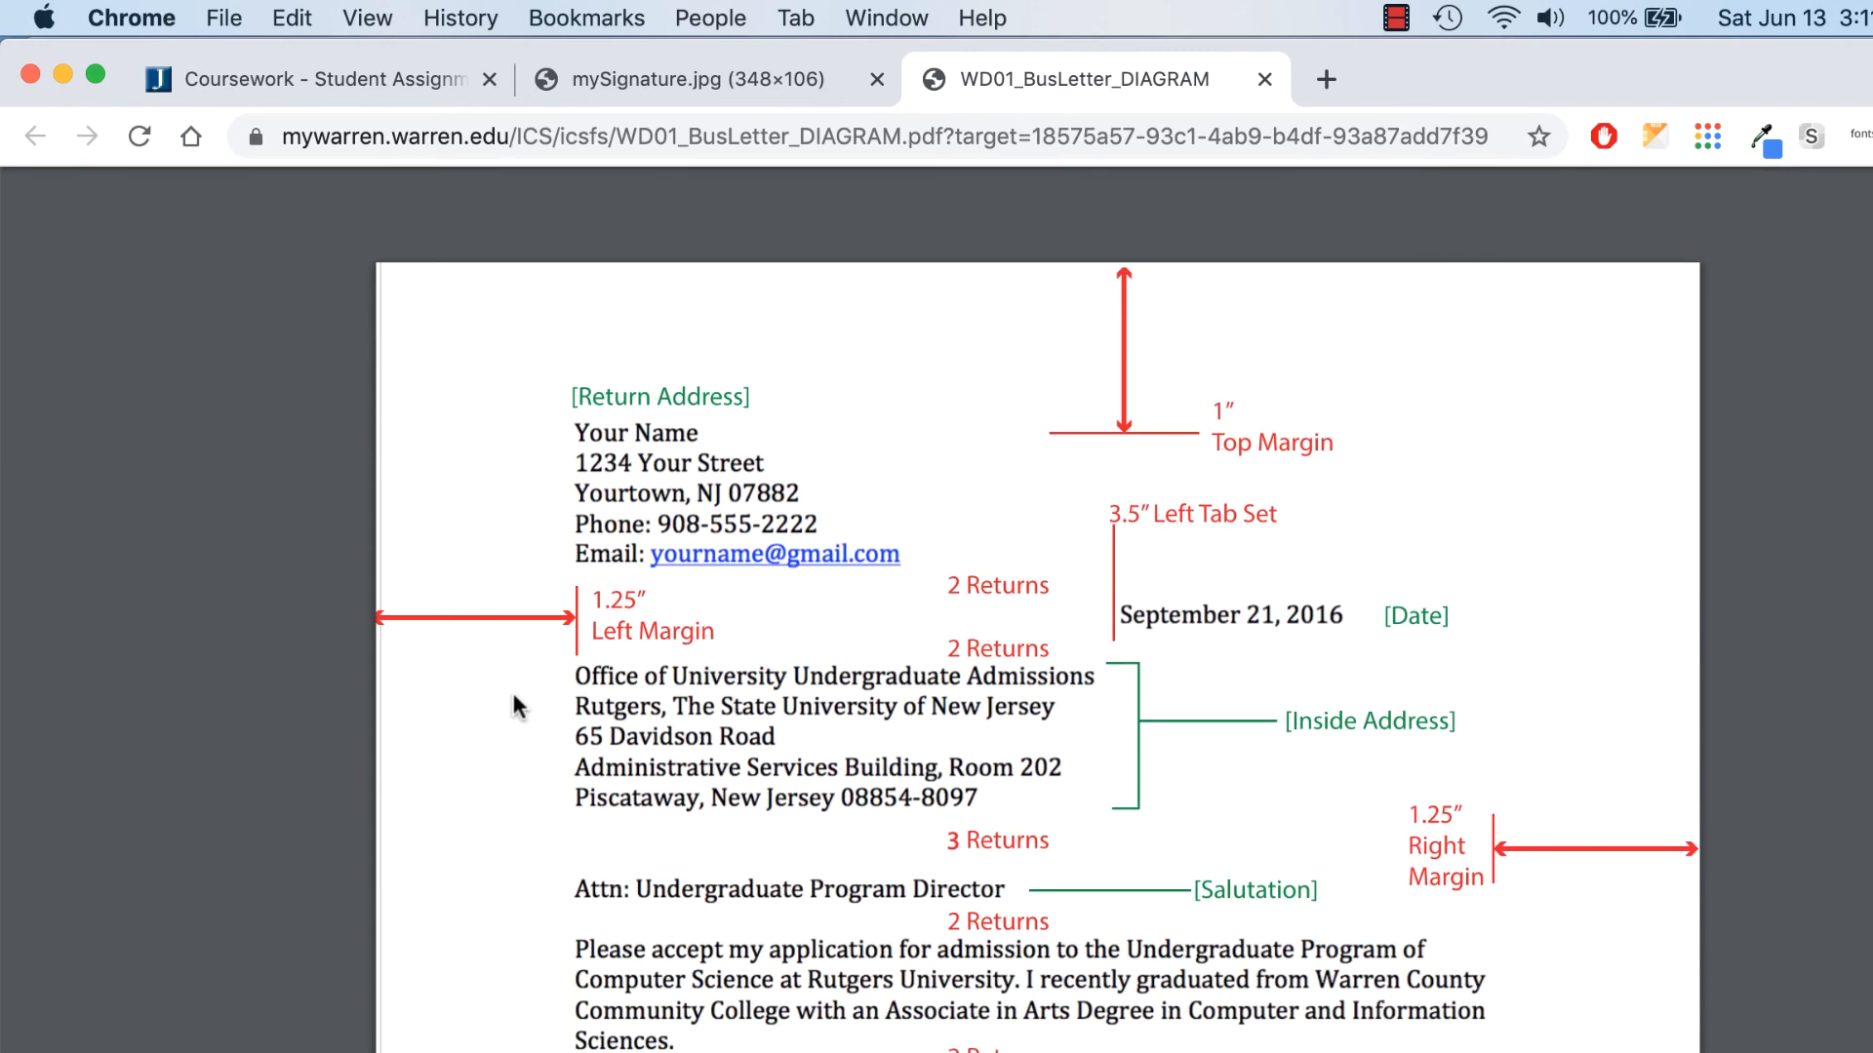
left_click(1264, 79)
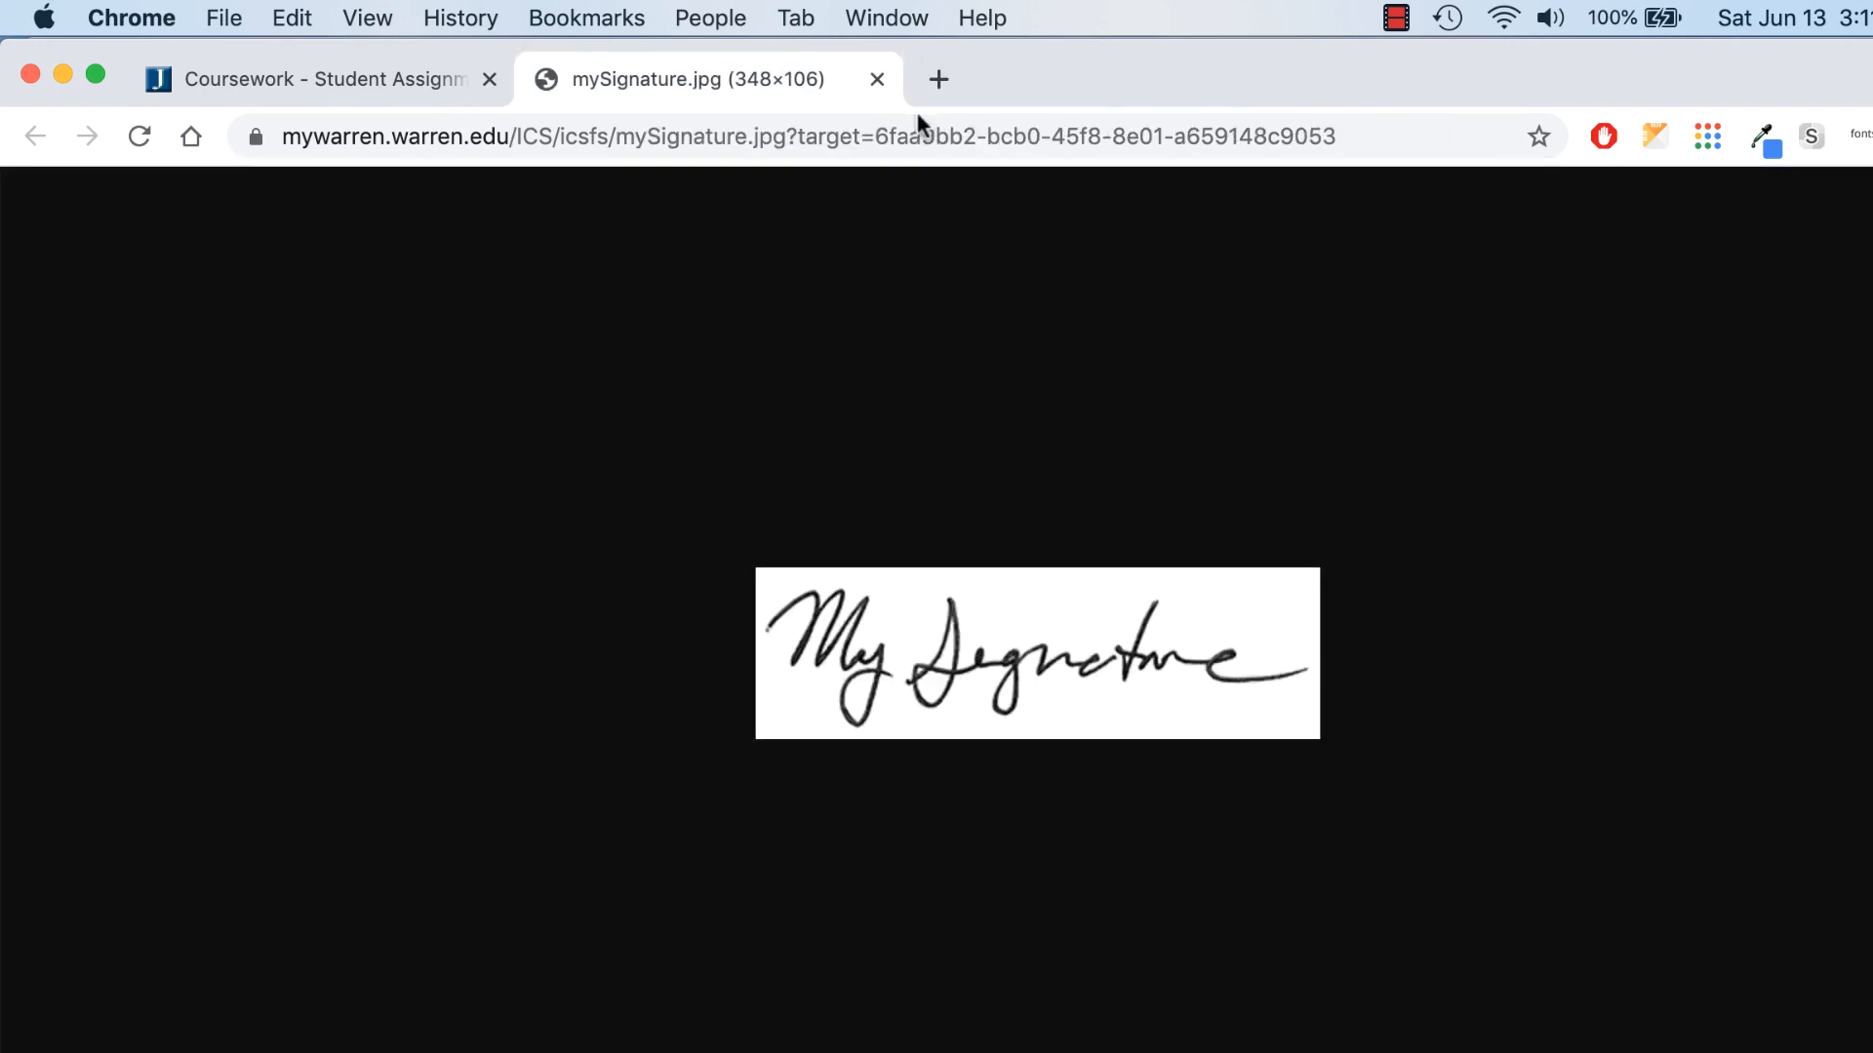
left_click(878, 78)
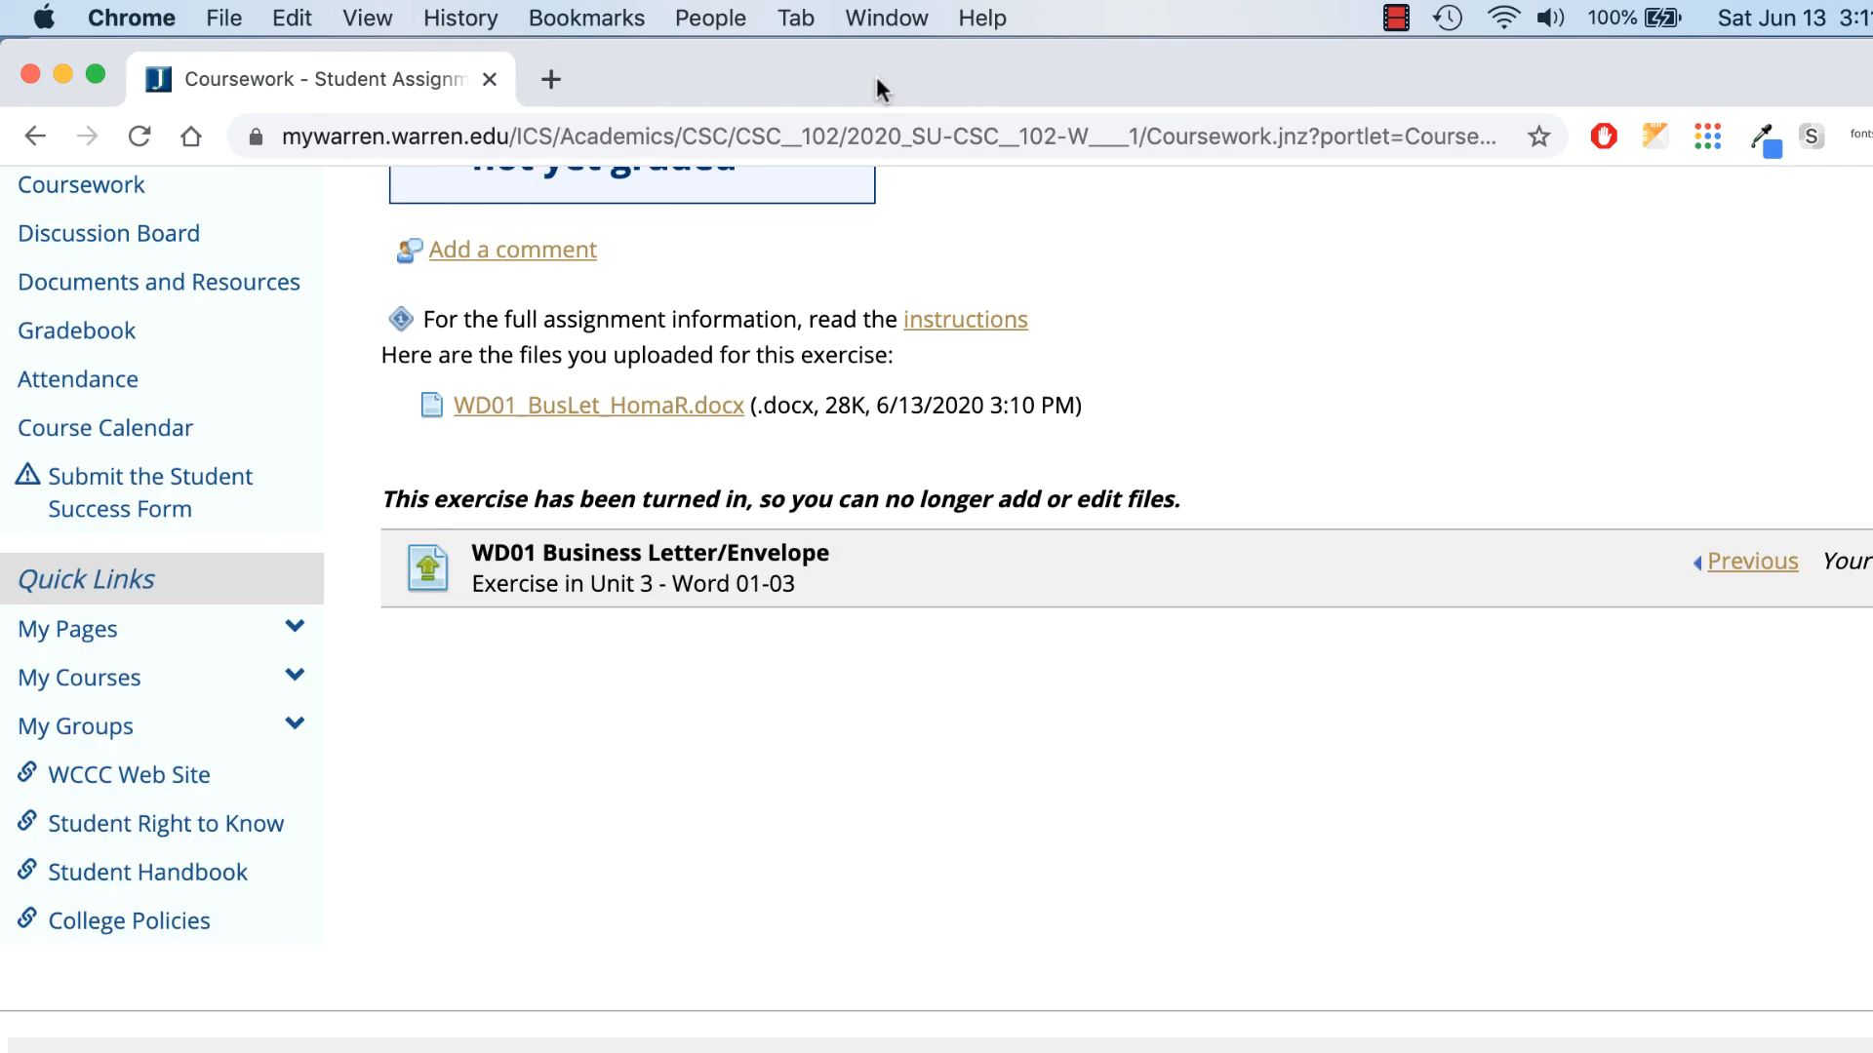
scroll(1352, 298, "up", 6)
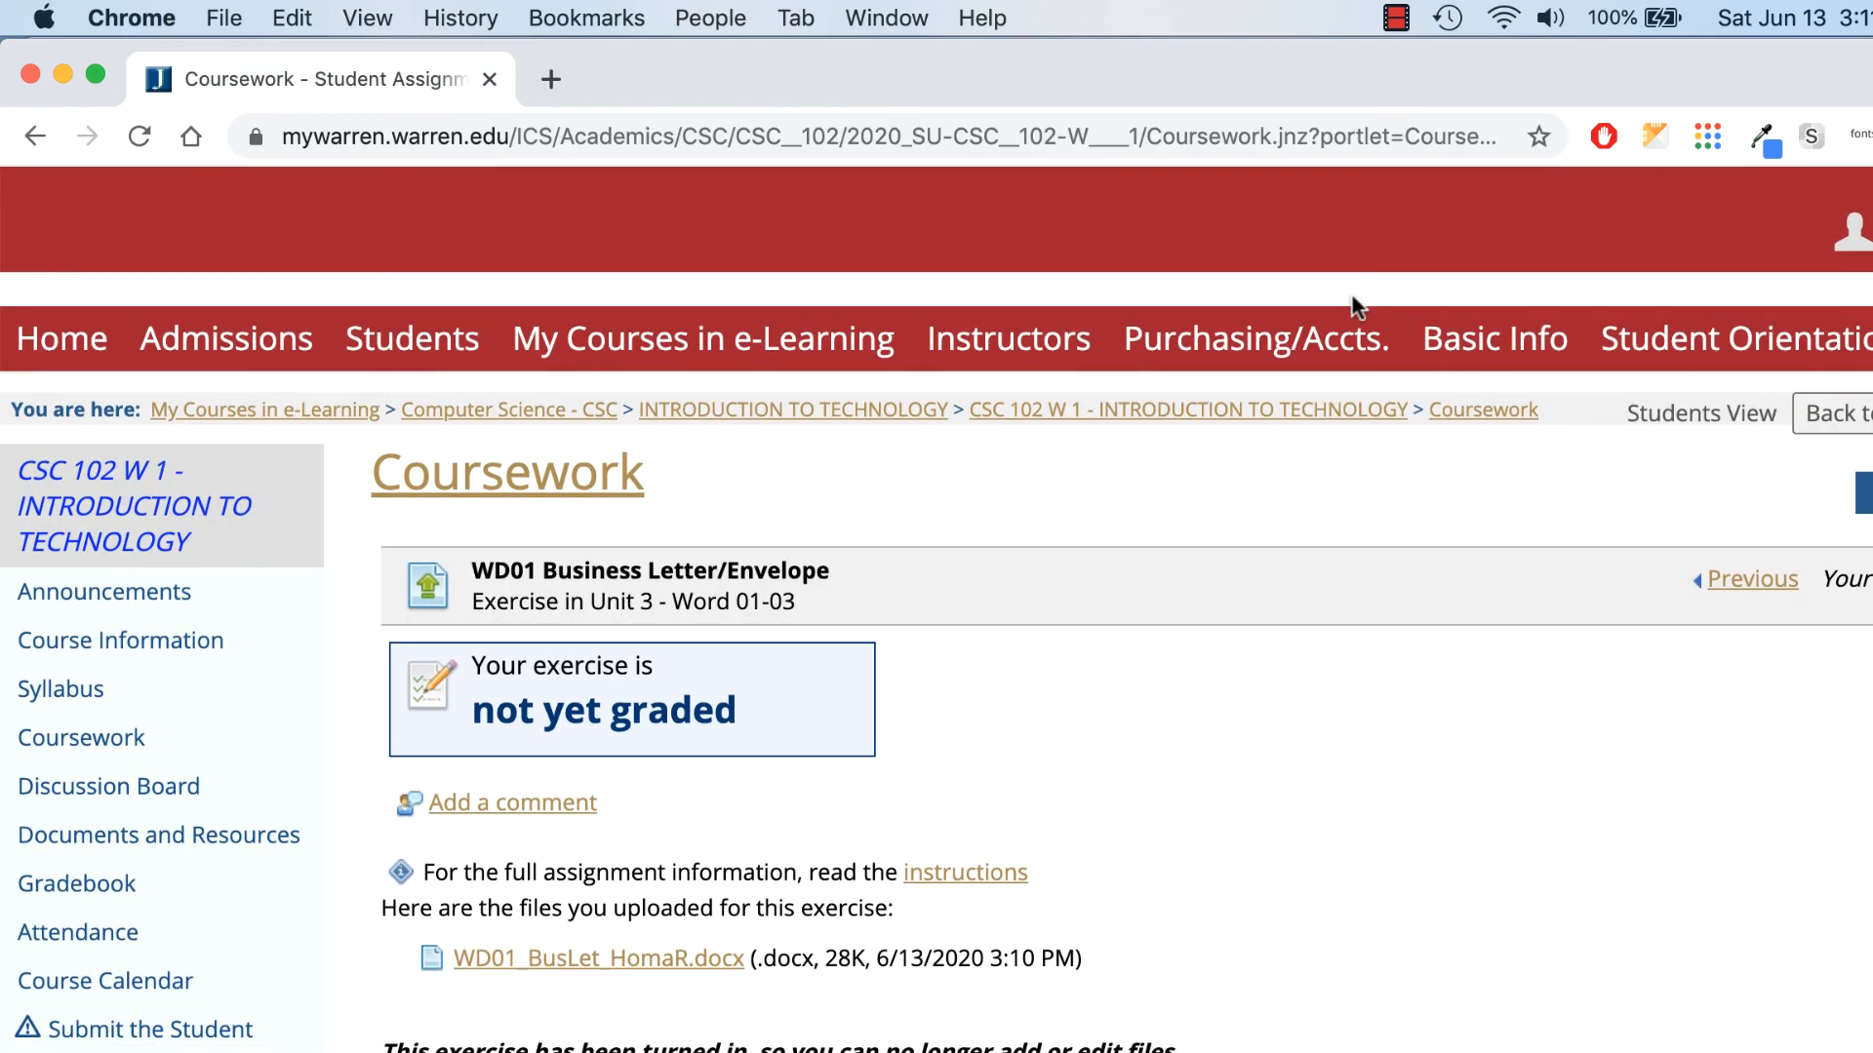